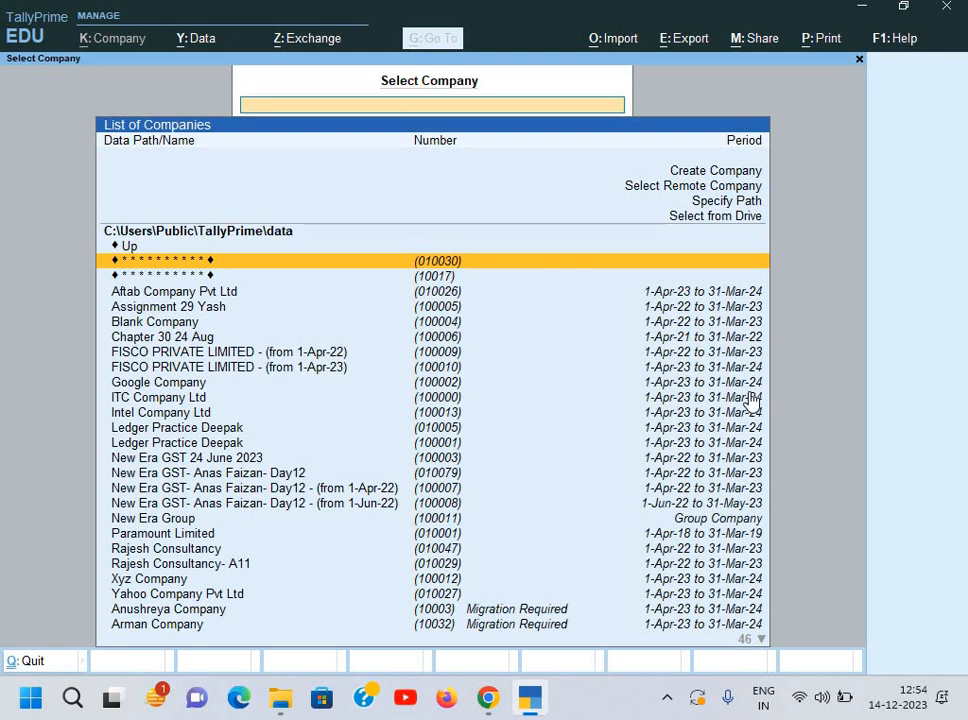
Step: Bring the GST.pdf assignment paper in Chrome to the front over TallyPrime's company list
{"action": "left_click", "coordinate": [487, 700]}
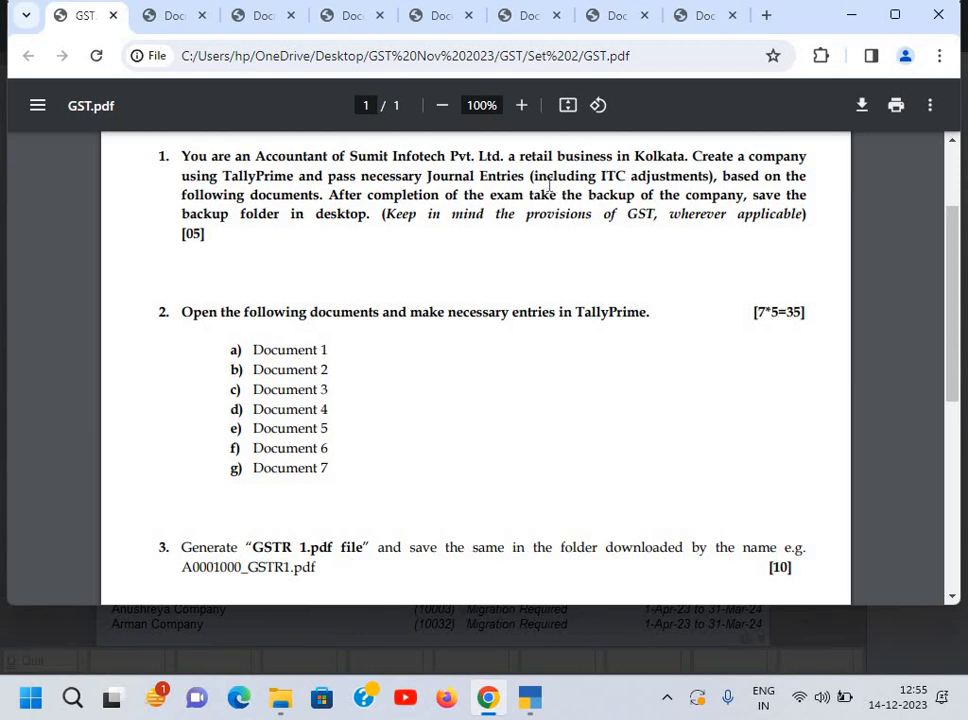
Step: Zoom in on the Document 1 Broadway Technology invoice (₹49,05,661.20 MacBook Air), then return to TallyPrime
{"action": "left_click_drag", "start_coordinate": [530, 177], "coordinate": [713, 183]}
{"action": "left_click", "coordinate": [625, 204]}
{"action": "left_click", "coordinate": [160, 24]}
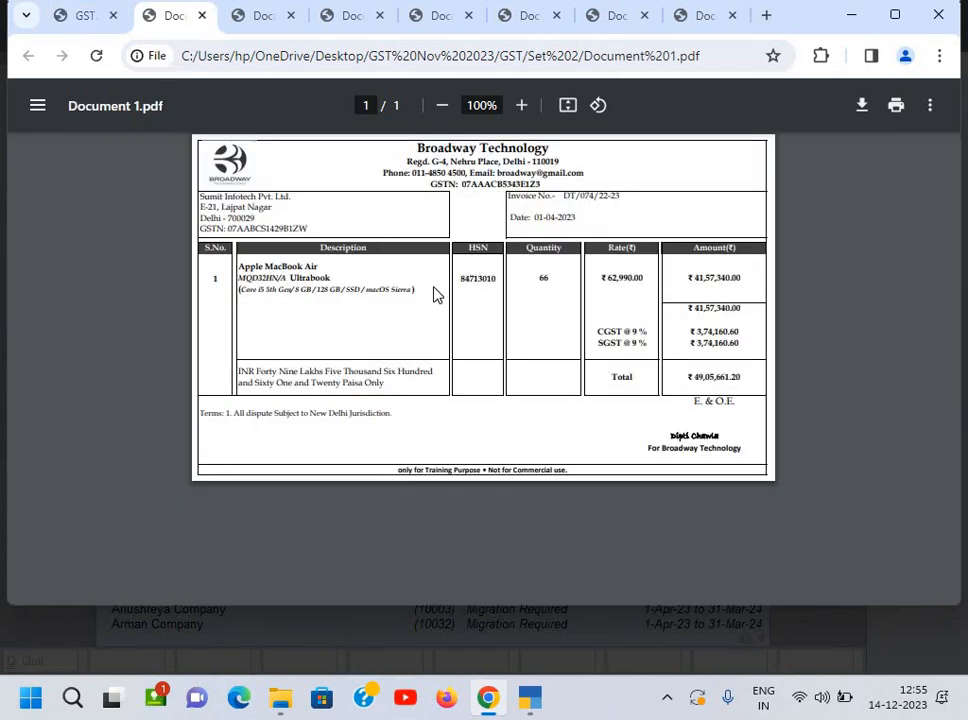
{"action": "scroll", "coordinate": [437, 299], "scroll_direction": "up", "scroll_amount": 5, "text": "ctrl"}
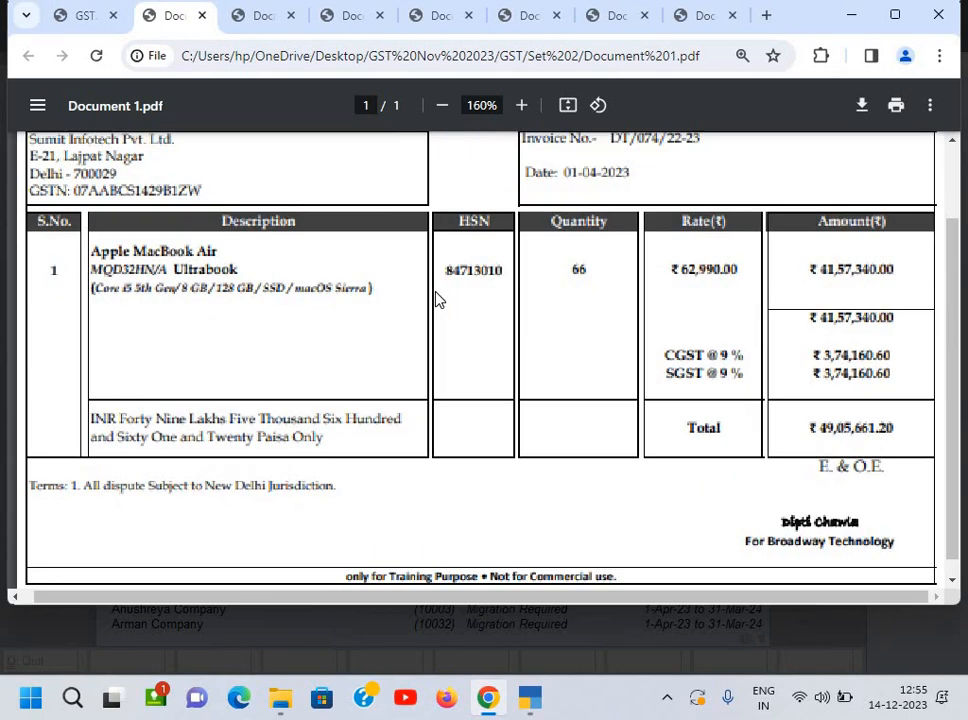
{"action": "scroll", "coordinate": [437, 299], "scroll_direction": "up", "scroll_amount": 2}
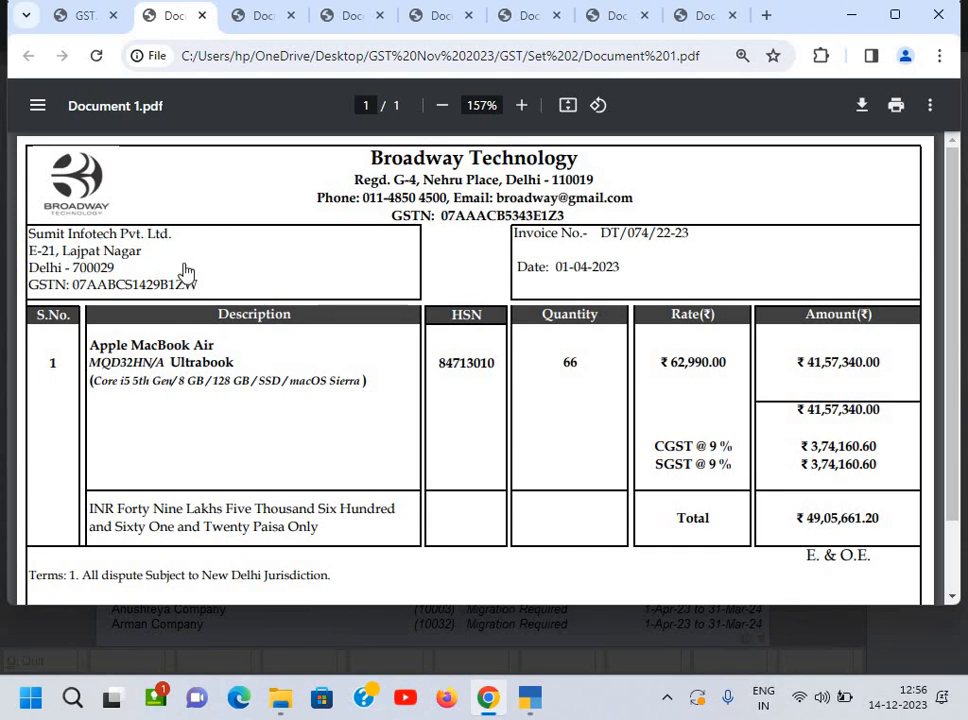
{"action": "key", "text": "alt+Tab"}
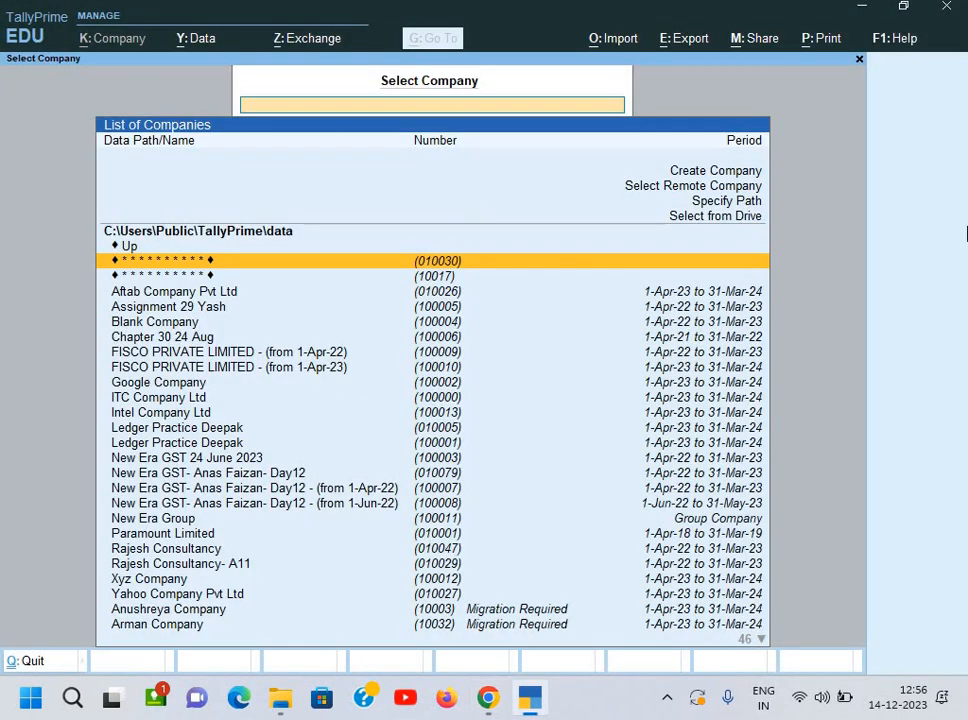
Step: Create a new company with its data path set to Desktop > GST Nov 2023
{"action": "key", "text": "Up"}
{"action": "key", "text": "Up"}
{"action": "key", "text": "Up"}
{"action": "key", "text": "Up"}
{"action": "key", "text": "Up"}
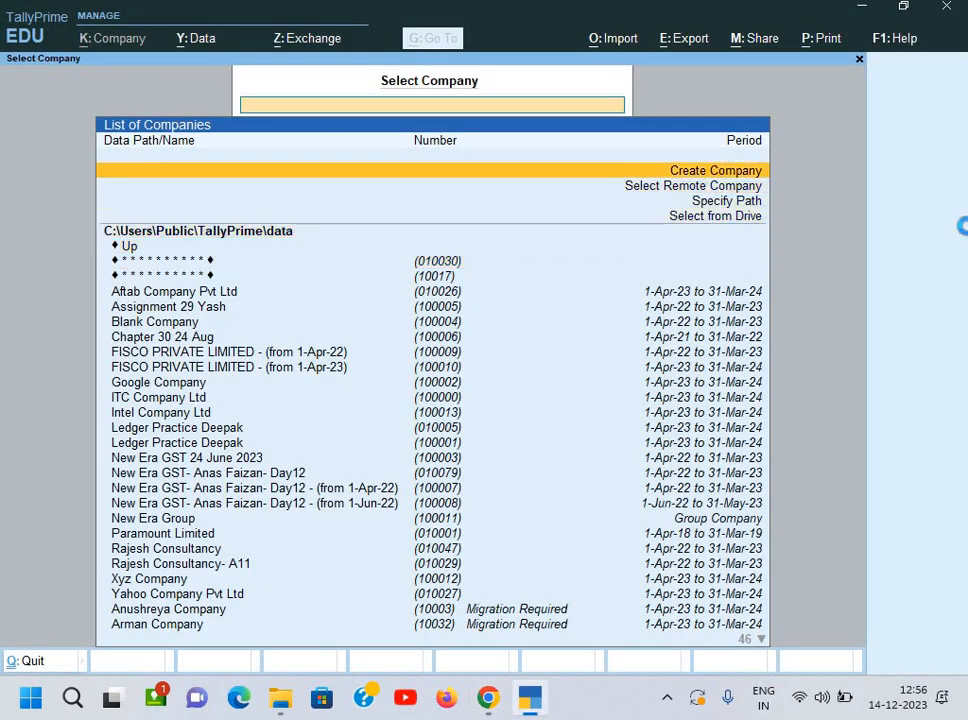
{"action": "key", "text": "Return"}
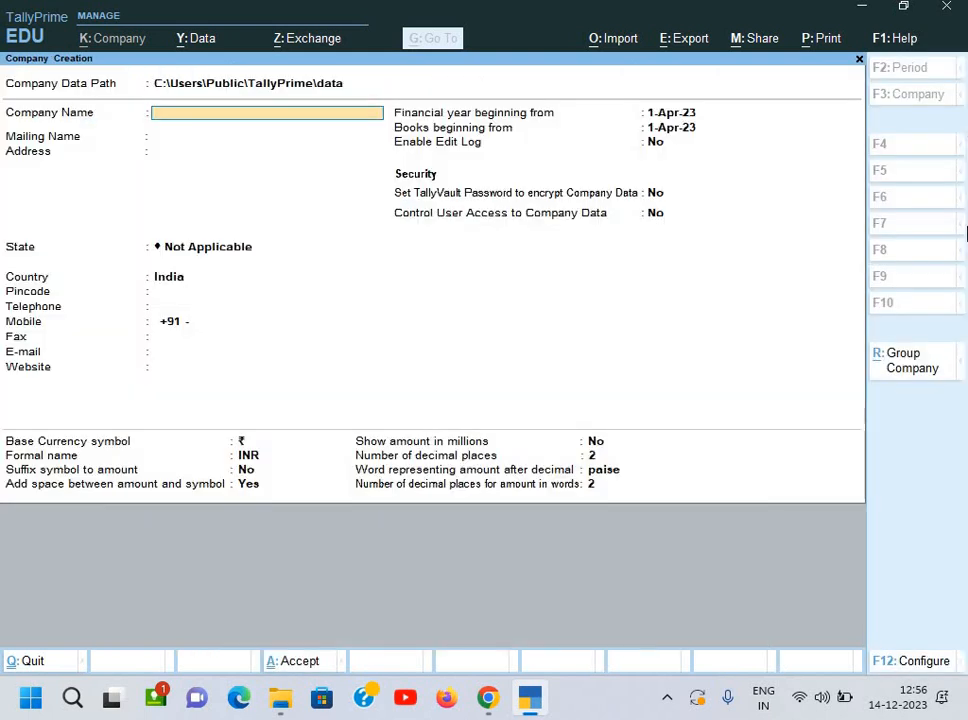
{"action": "key", "text": "Up"}
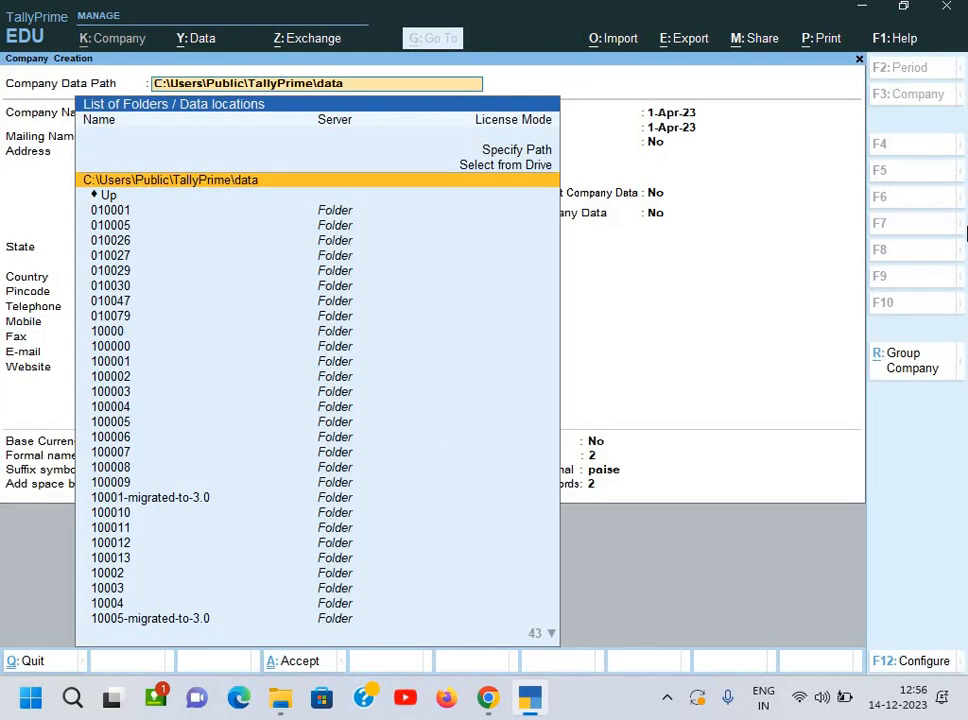
{"action": "key", "text": "Up"}
{"action": "key", "text": "Up"}
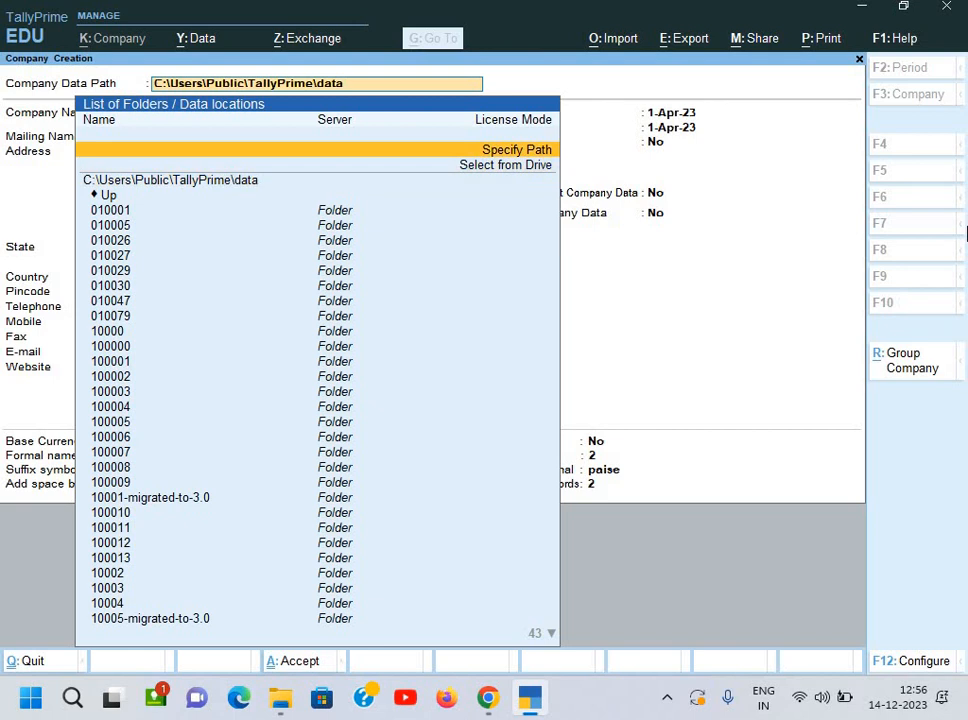
{"action": "key", "text": "Down"}
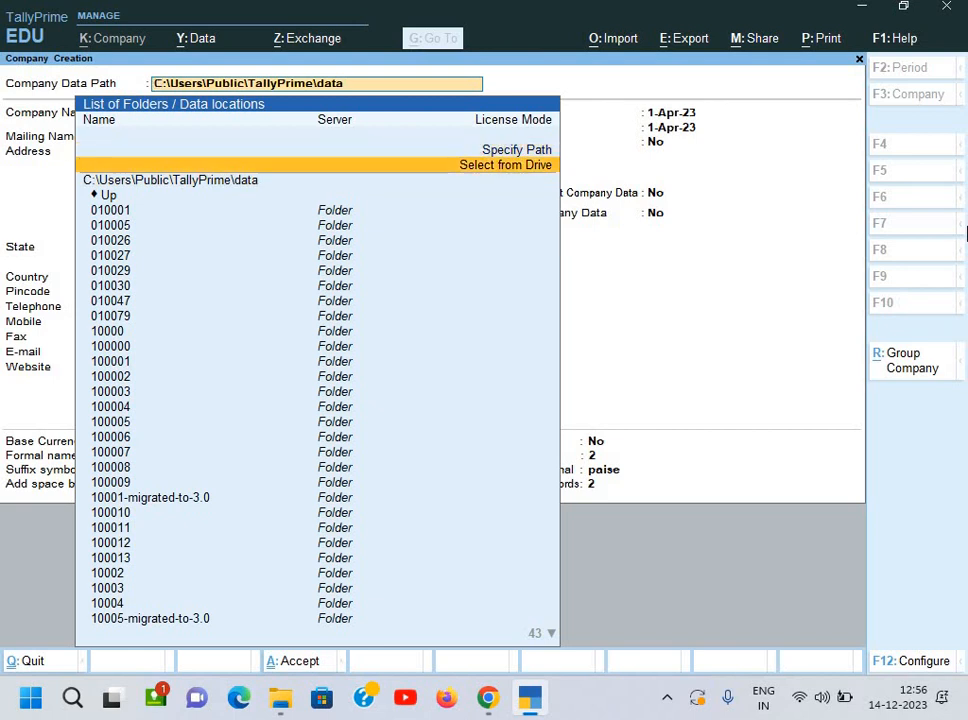
{"action": "key", "text": "Return"}
{"action": "key", "text": "Down"}
{"action": "key", "text": "Down"}
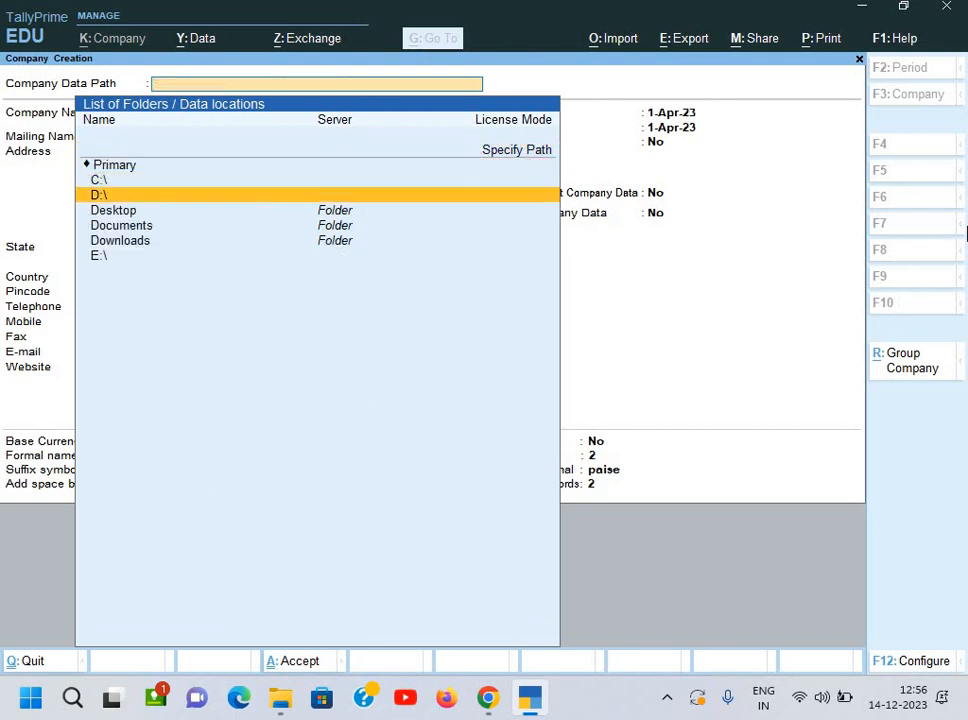
{"action": "key", "text": "Return"}
{"action": "key", "text": "Down"}
{"action": "key", "text": "Down"}
{"action": "key", "text": "Down"}
{"action": "key", "text": "Down"}
{"action": "key", "text": "Down"}
{"action": "key", "text": "Down"}
{"action": "key", "text": "Down"}
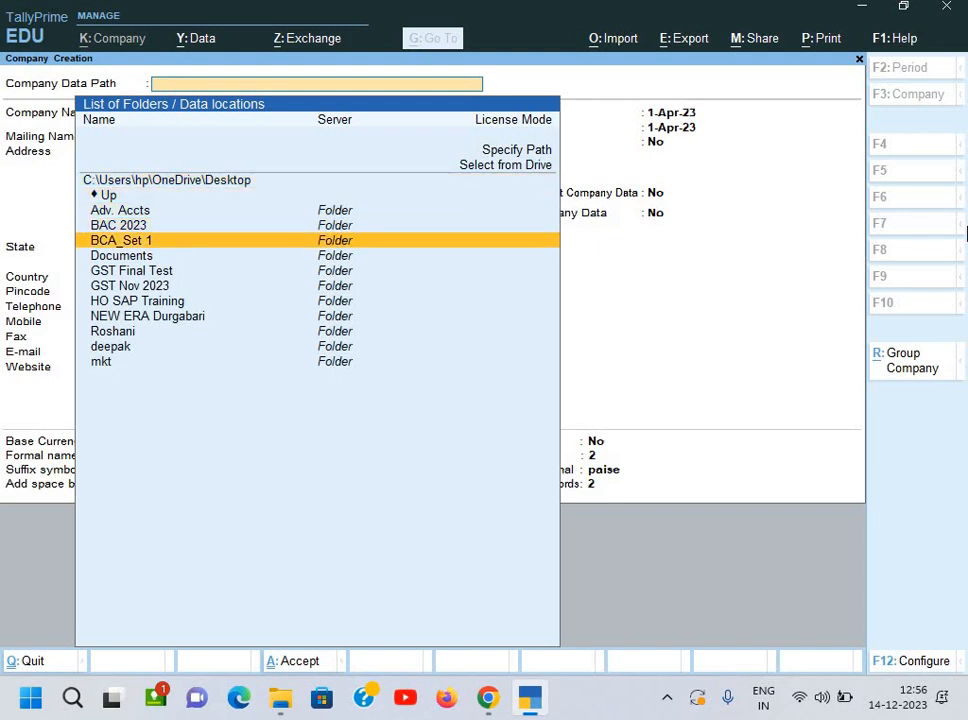
{"action": "key", "text": "Return"}
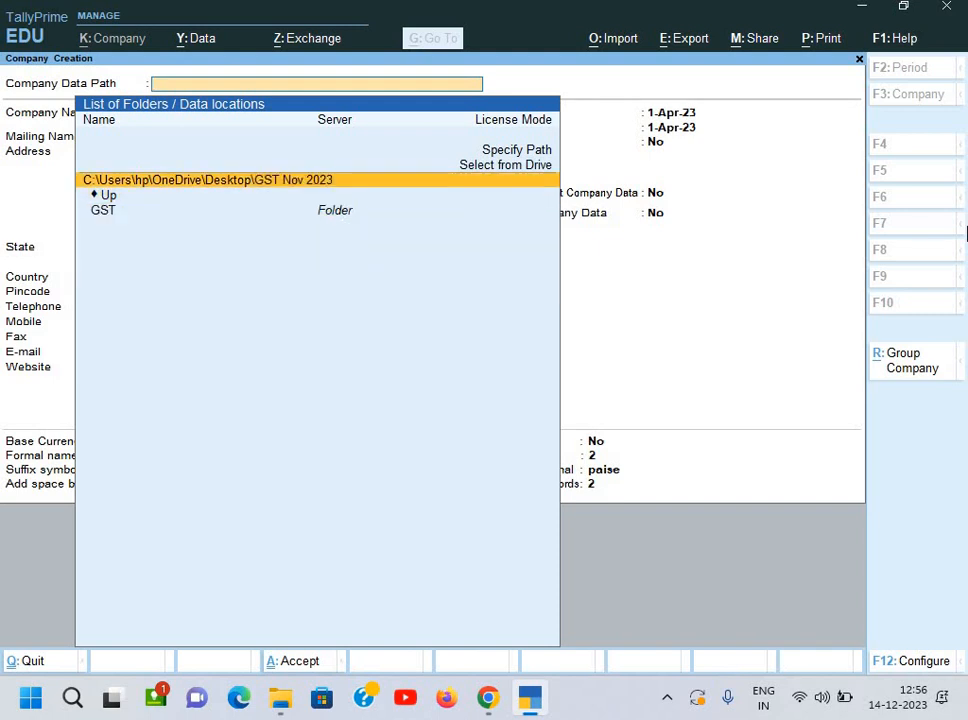
{"action": "key", "text": "Return"}
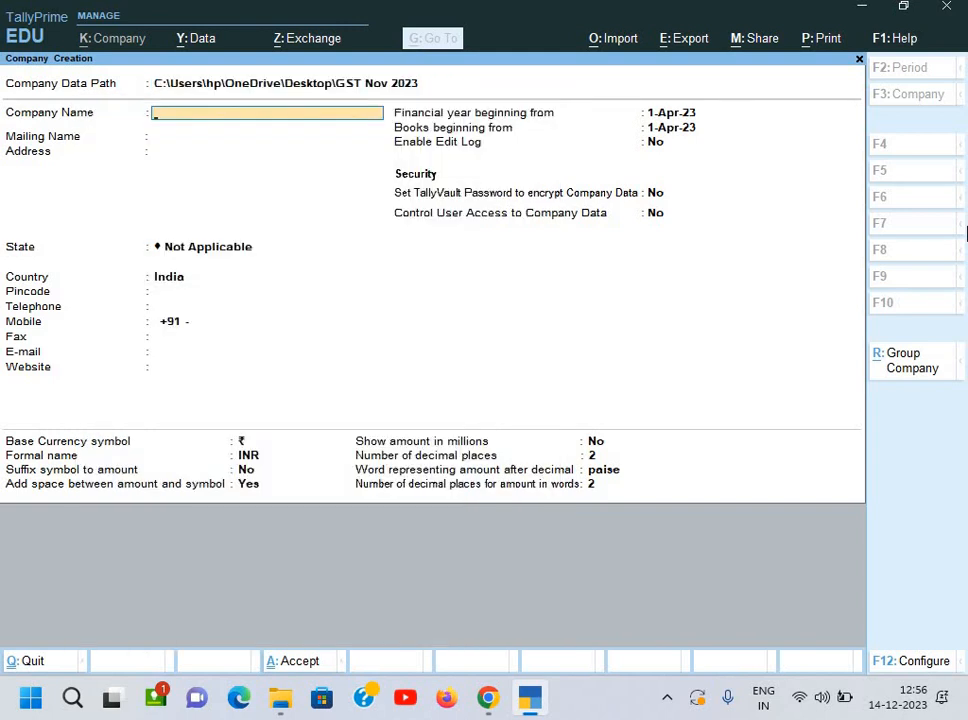
Step: Copy the buyer name Sumit Infotech Pvt. Ltd. from the invoice into Company Name
{"action": "key", "text": "alt+Tab"}
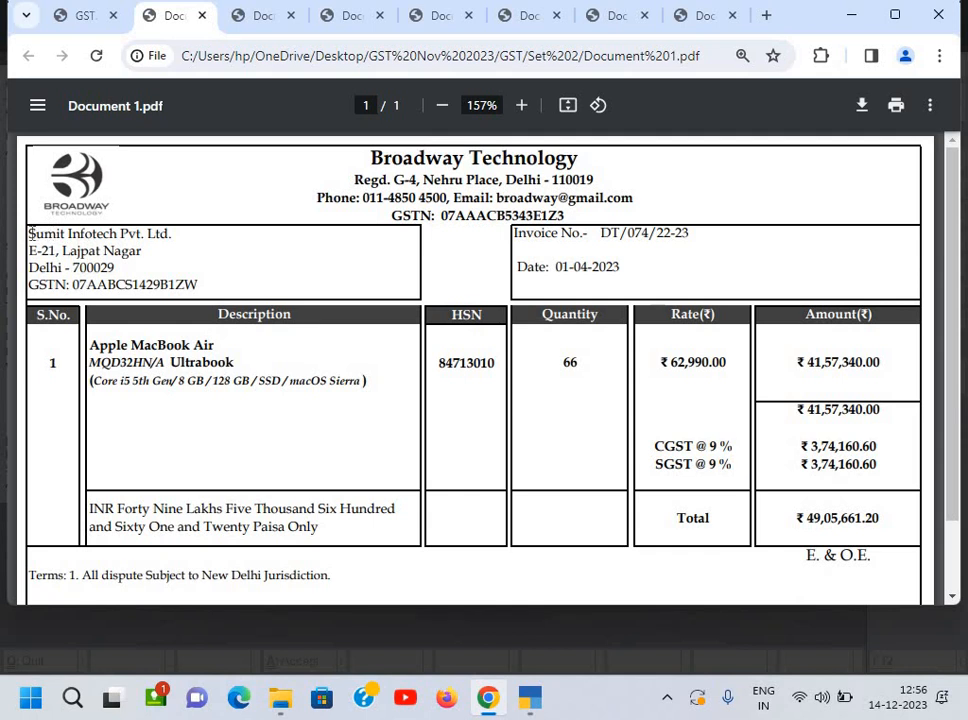
{"action": "left_click_drag", "start_coordinate": [28, 232], "coordinate": [183, 241]}
{"action": "key", "text": "ctrl+c"}
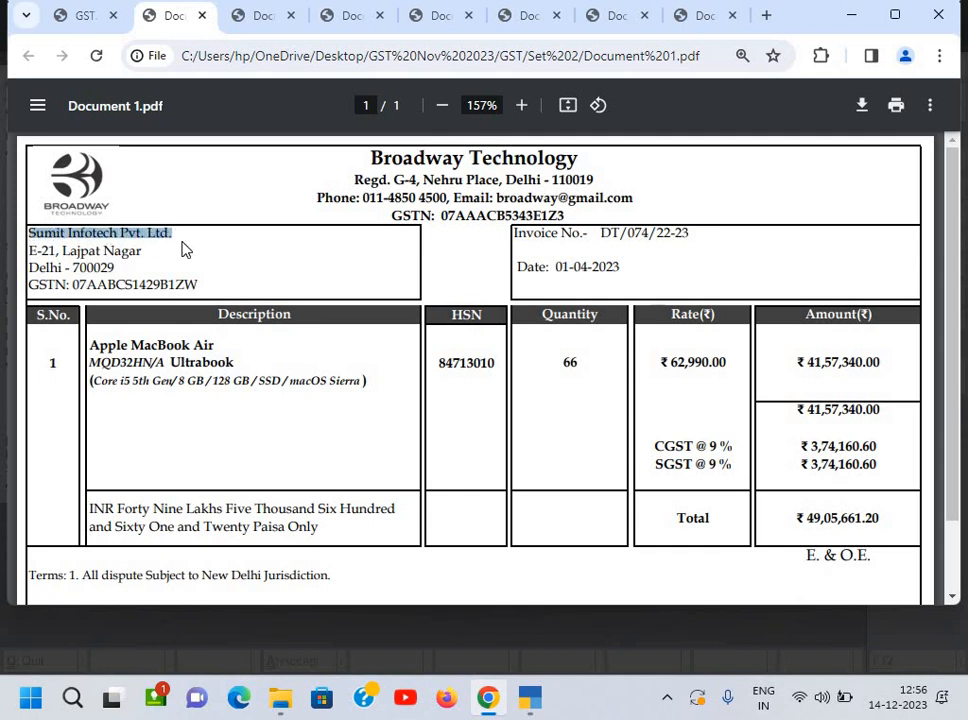
{"action": "key", "text": "alt+Tab"}
{"action": "key", "text": "ctrl+alt+v"}
{"action": "key", "text": "Return"}
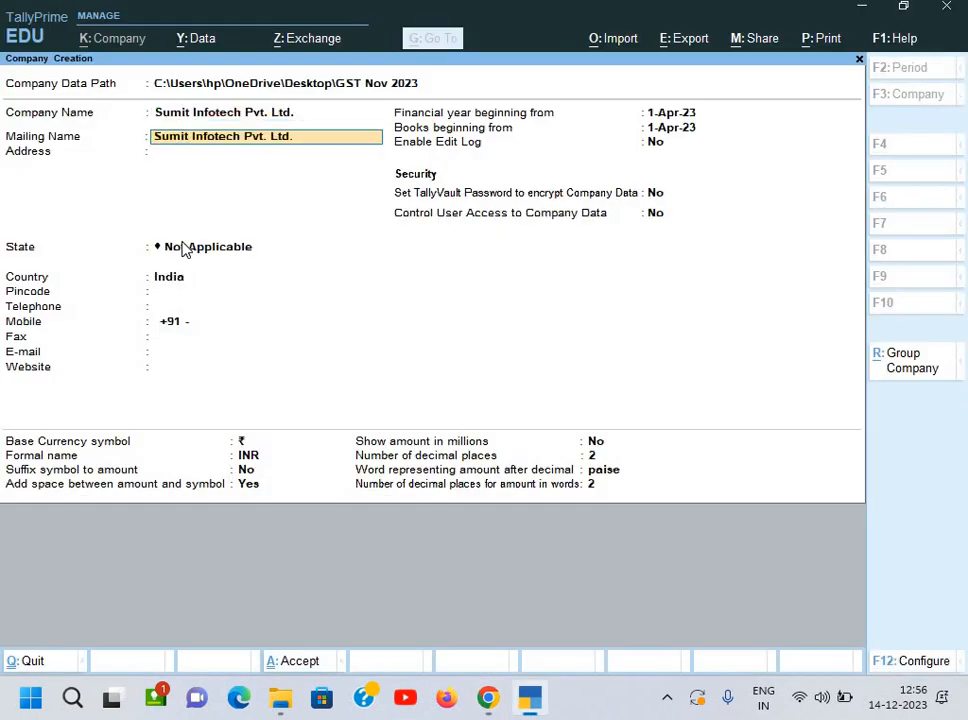
{"action": "key", "text": "alt+Tab"}
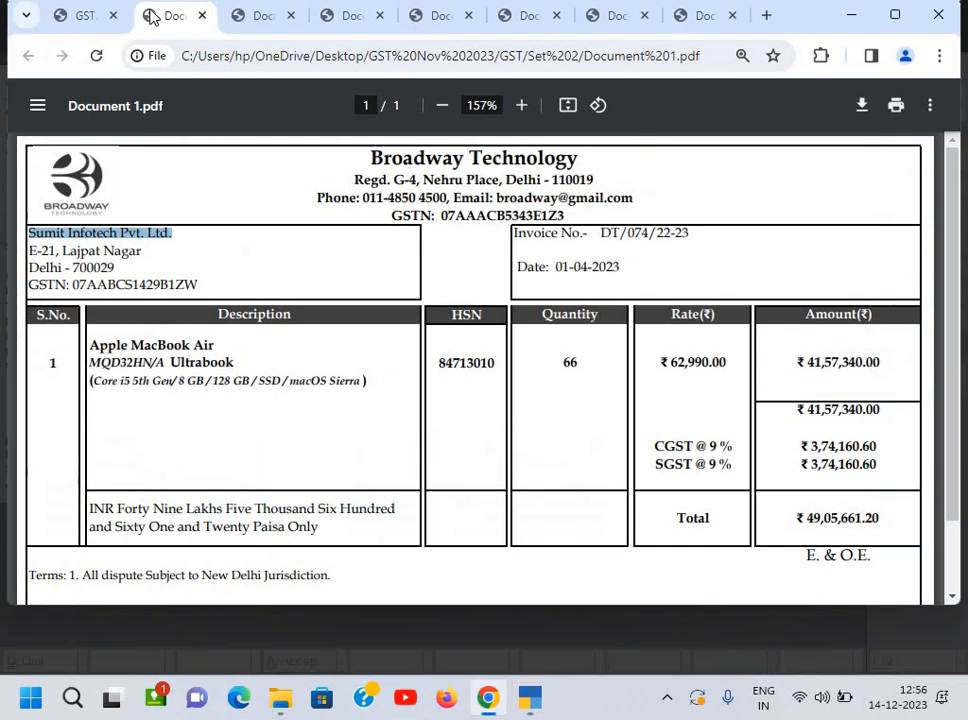
{"action": "left_click", "coordinate": [86, 17]}
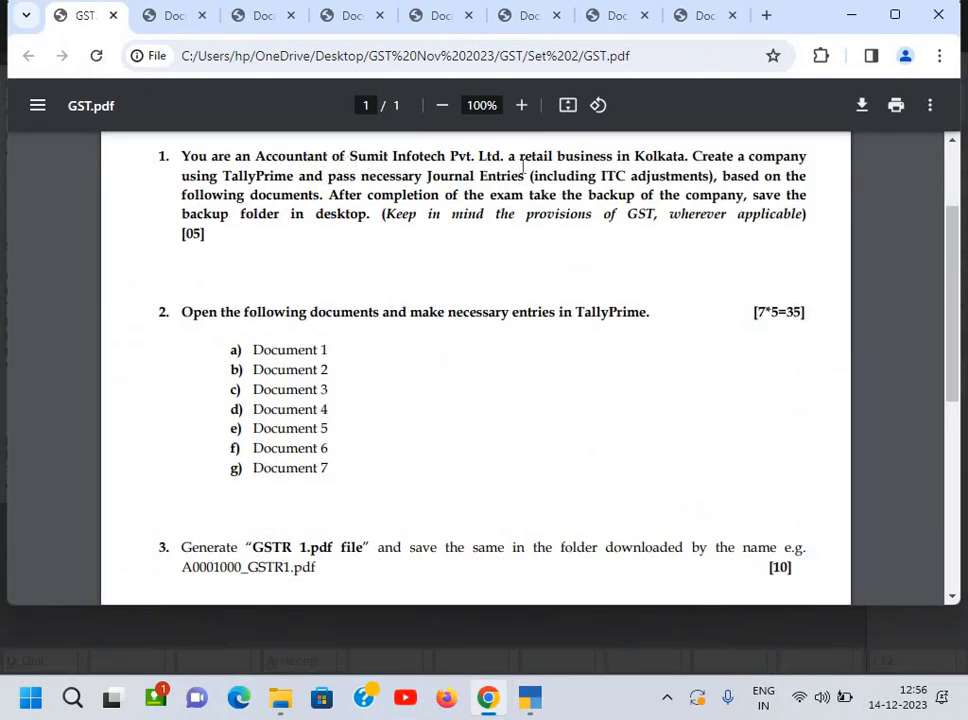
{"action": "left_click", "coordinate": [170, 15]}
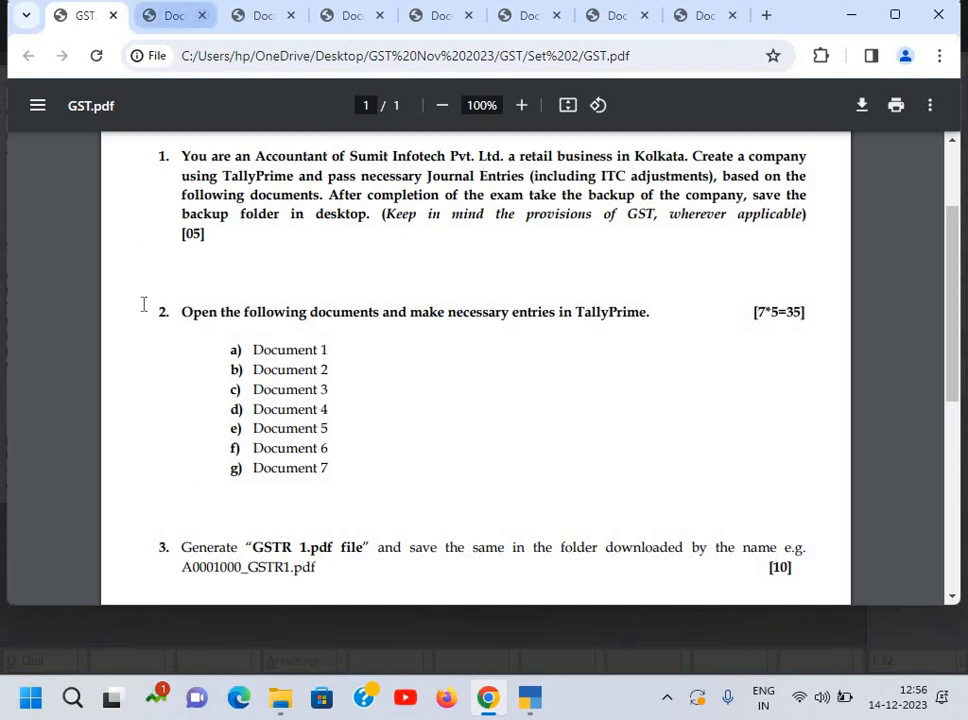
{"action": "left_click_drag", "start_coordinate": [32, 250], "coordinate": [147, 256]}
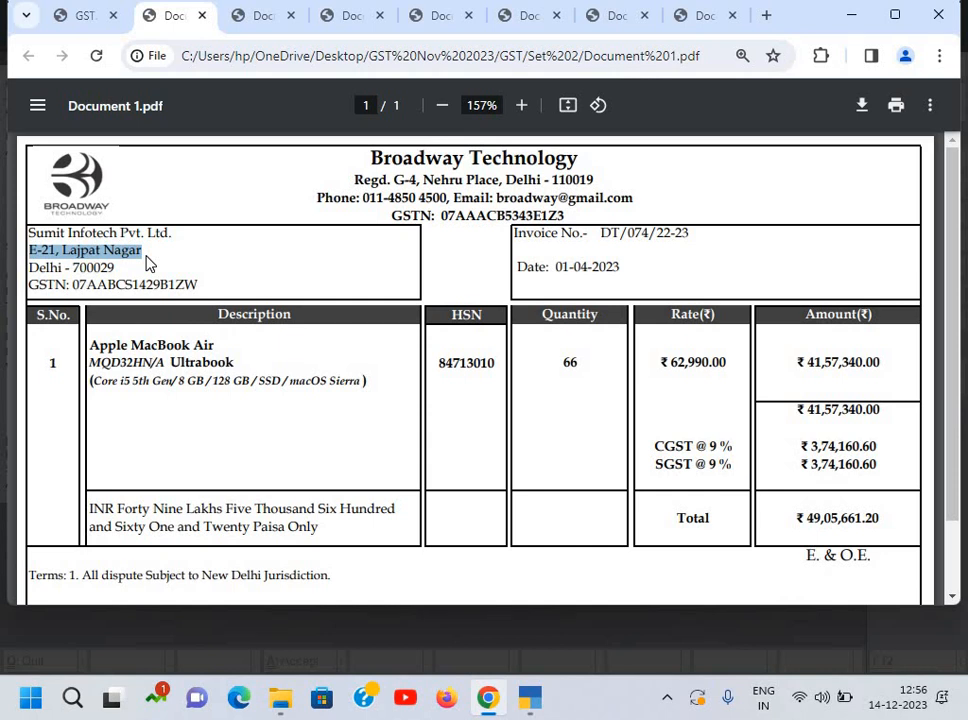
{"action": "key", "text": "ctrl+c"}
{"action": "key", "text": "alt+Tab"}
{"action": "key", "text": "ctrl+alt+v"}
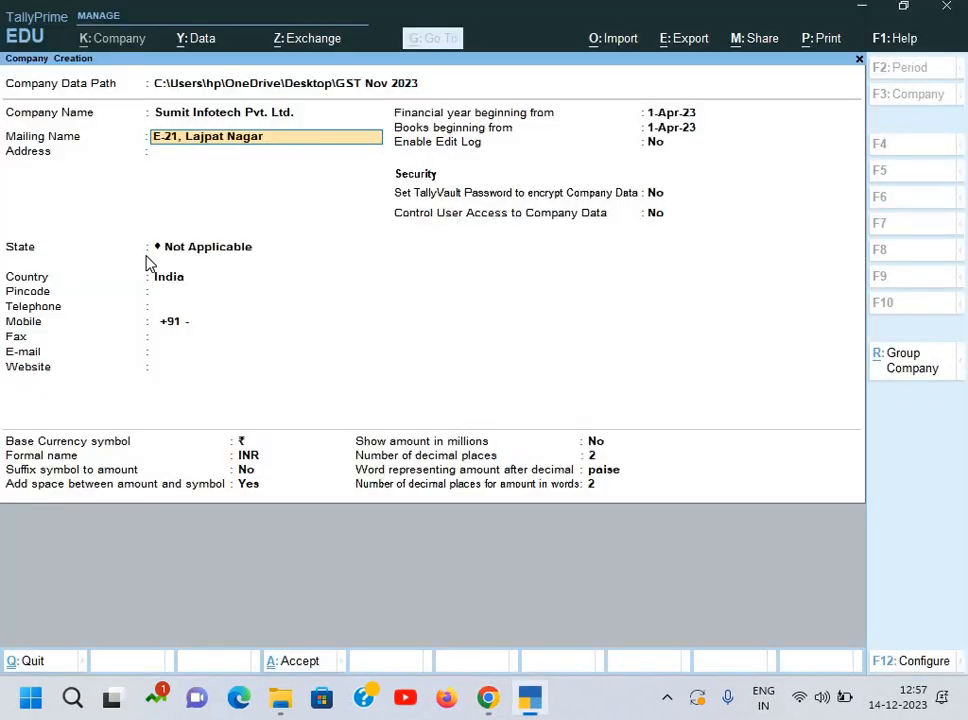
{"action": "key", "text": "Escape"}
{"action": "key", "text": "BackSpace"}
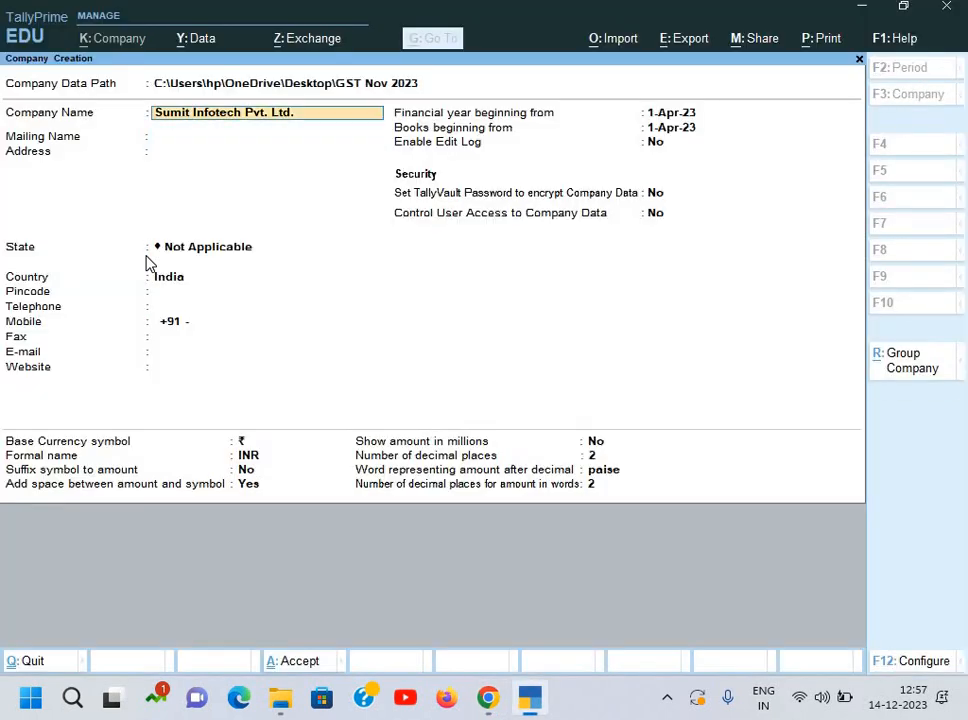
{"action": "key", "text": "Return"}
{"action": "key", "text": "Return"}
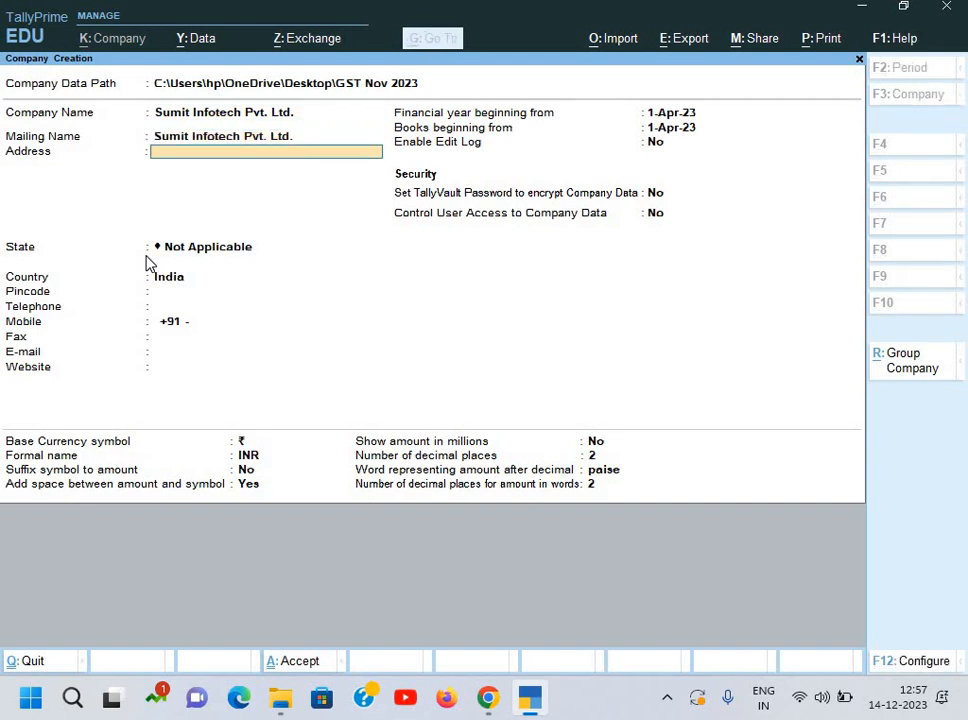
{"action": "key", "text": "alt+Tab"}
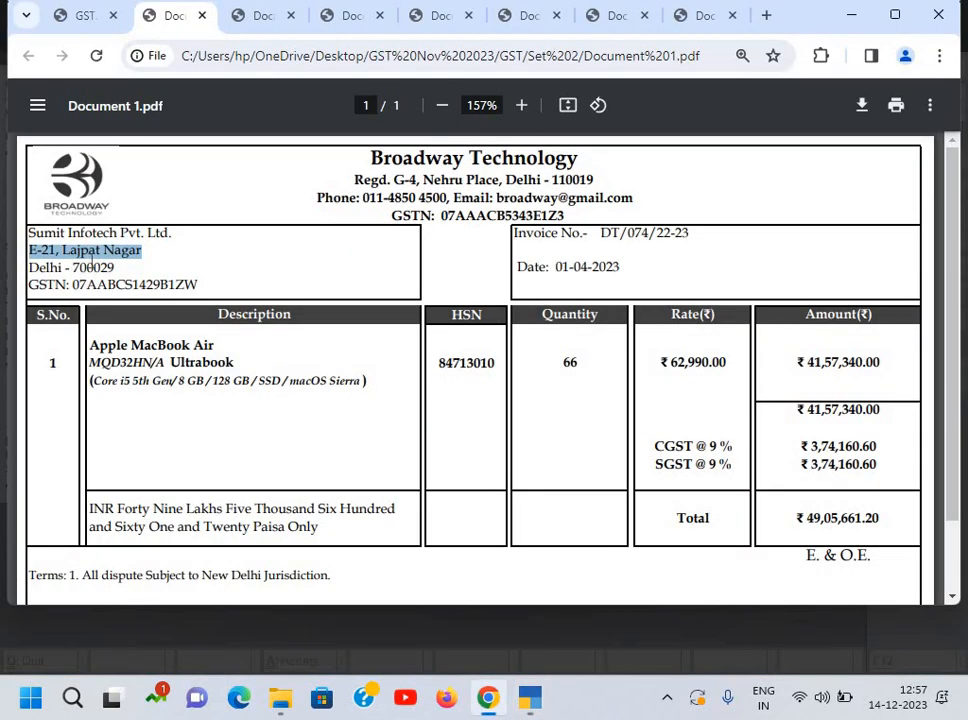
{"action": "key", "text": "alt+Tab"}
{"action": "key", "text": "ctrl+alt+v"}
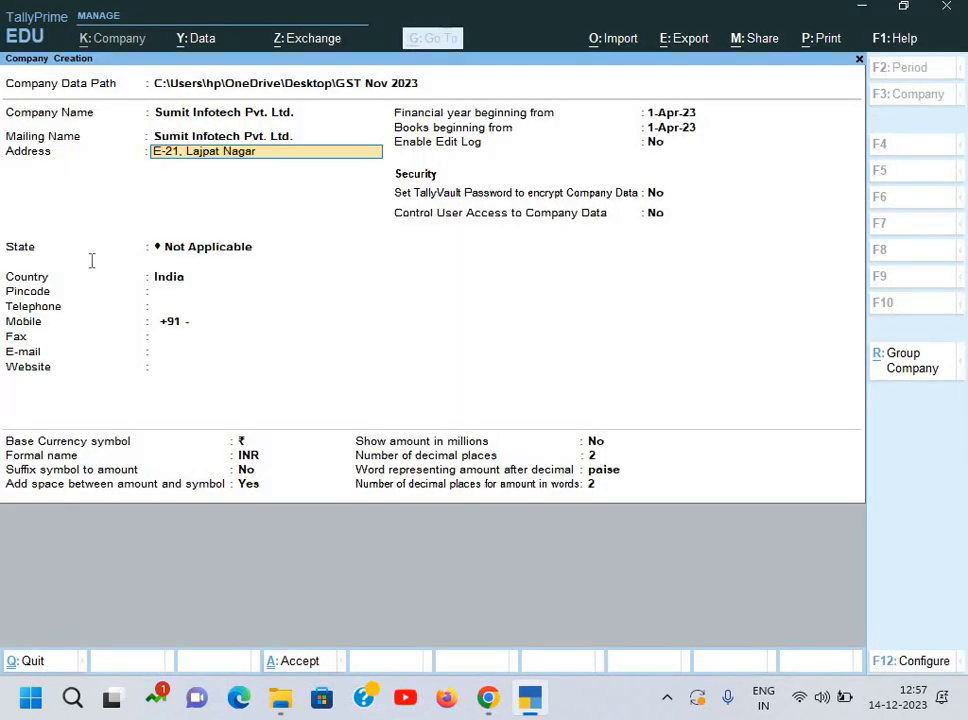
{"action": "key", "text": "Return"}
Step: Add 'Delhi - 700029' as the second address line and set State to West Bengal
{"action": "key", "text": "alt+Tab"}
{"action": "left_click_drag", "start_coordinate": [28, 267], "coordinate": [115, 267]}
{"action": "key", "text": "alt+Tab"}
{"action": "key", "text": "ctrl+alt+v"}
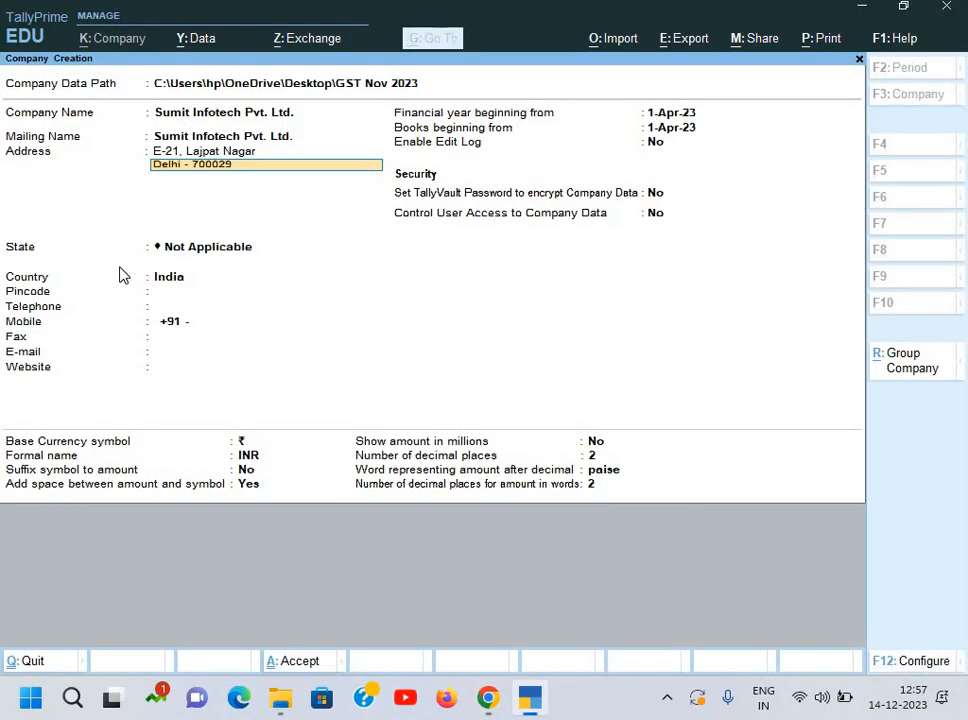
{"action": "key", "text": "Return"}
{"action": "key", "text": "Return"}
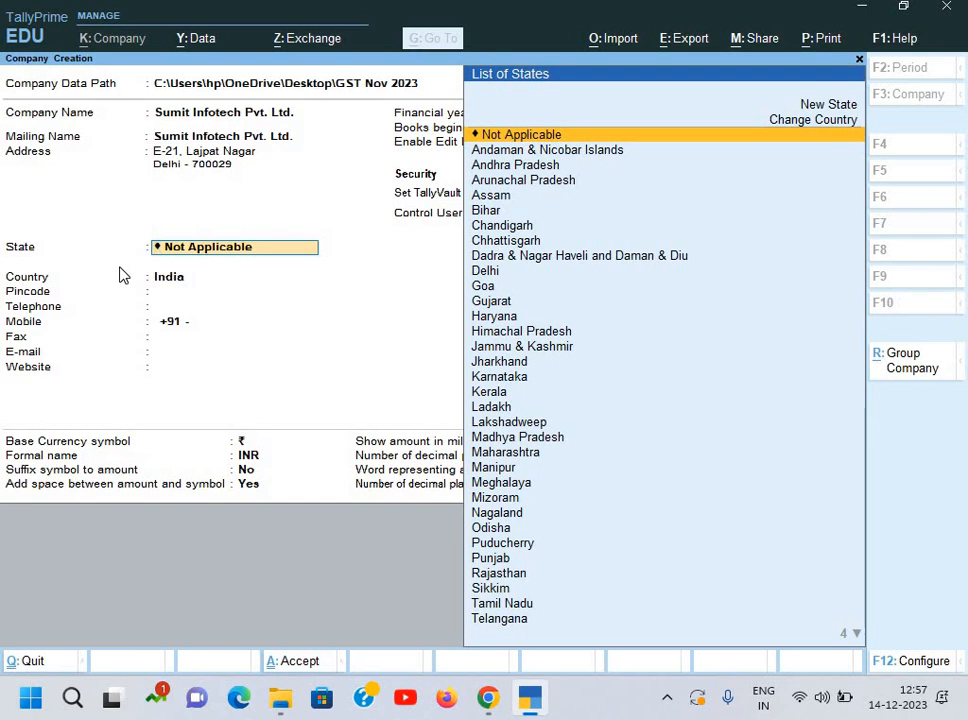
{"action": "type", "text": "we"}
{"action": "key", "text": "Return"}
{"action": "key", "text": "alt+Tab"}
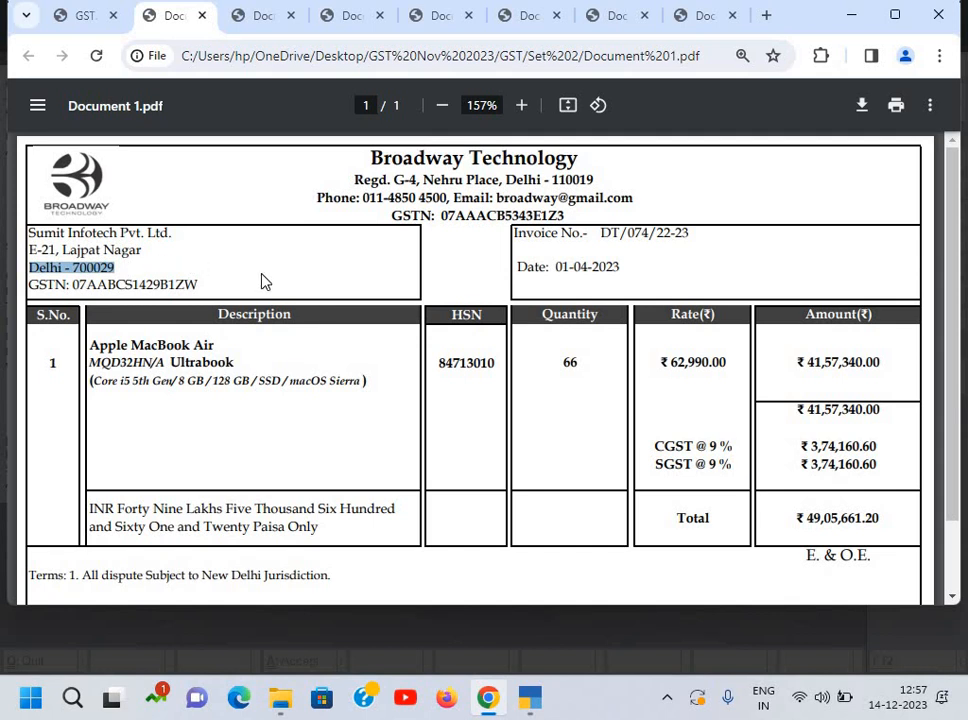
Step: Check the assignment questions and Document 1, then zoom into the Document 2 invoice
{"action": "left_click", "coordinate": [86, 16]}
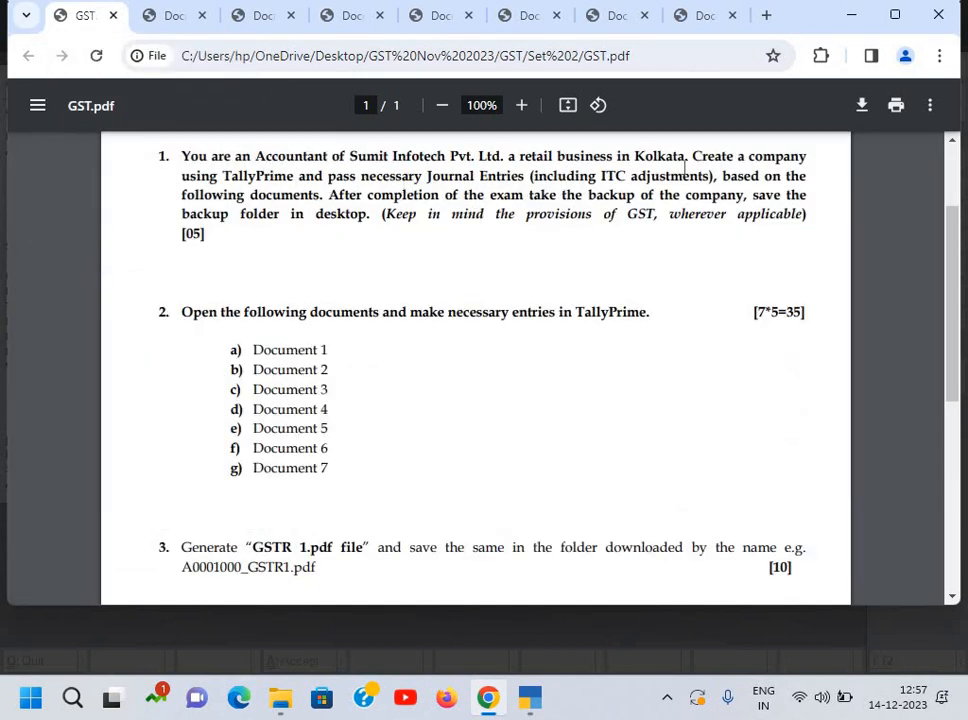
{"action": "left_click", "coordinate": [174, 18]}
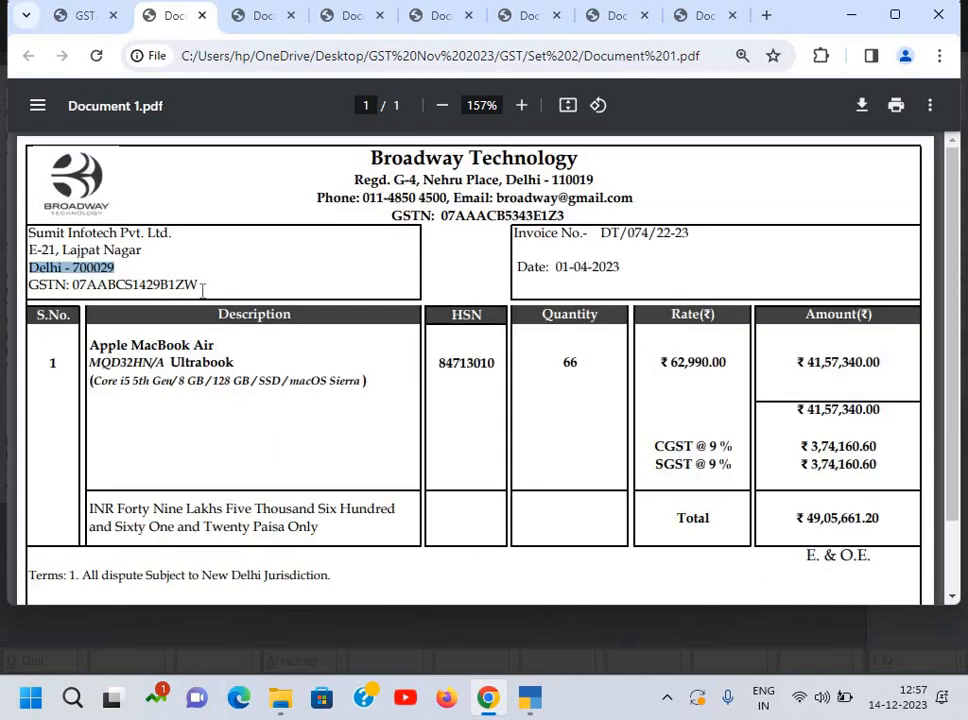
{"action": "left_click", "coordinate": [245, 22]}
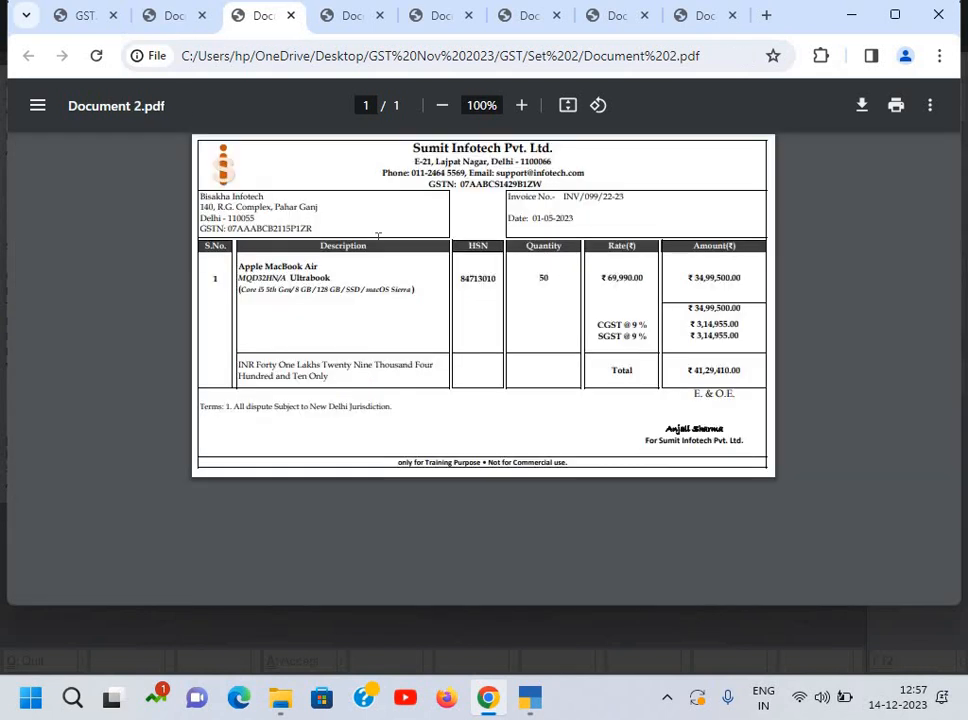
{"action": "scroll", "coordinate": [378, 236], "scroll_direction": "up", "scroll_amount": 2}
{"action": "scroll", "coordinate": [447, 199], "scroll_direction": "up", "scroll_amount": 1}
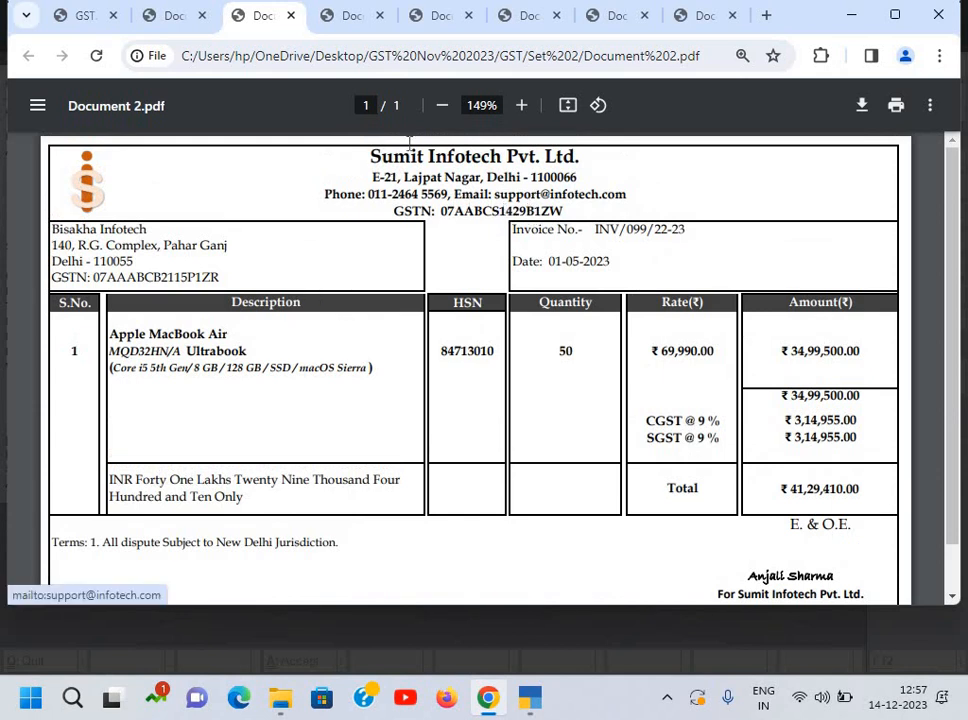
Step: Zoom into the Sakshi Electronic (Document 3) and Broadway Technology (Document 4) invoices, then revisit GST.pdf and Document 1
{"action": "left_click", "coordinate": [354, 30]}
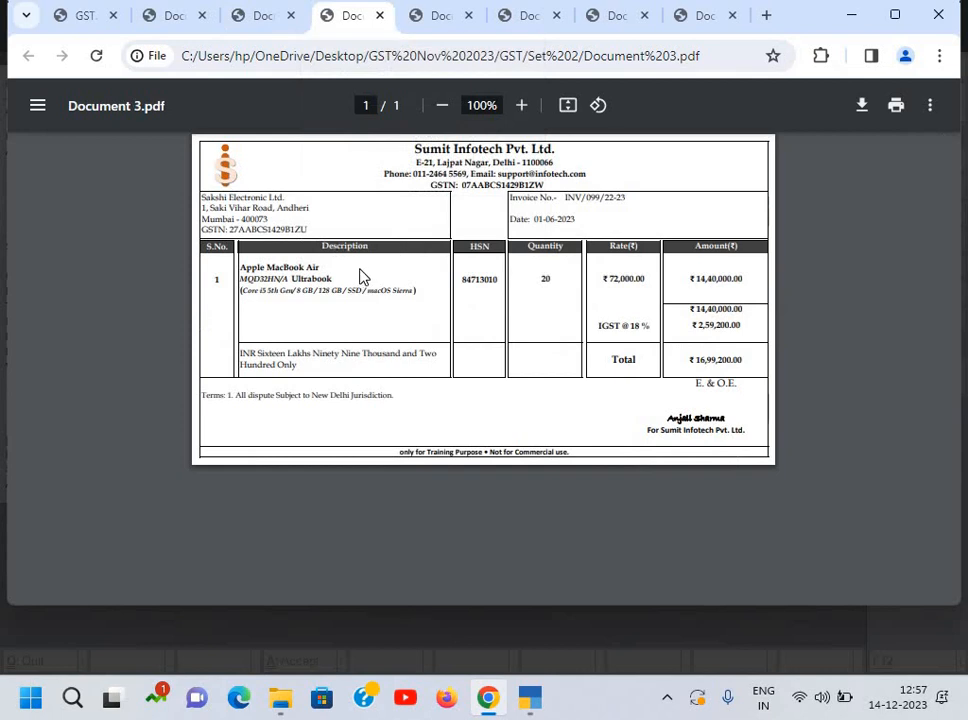
{"action": "scroll", "coordinate": [362, 277], "scroll_direction": "up", "scroll_amount": 5}
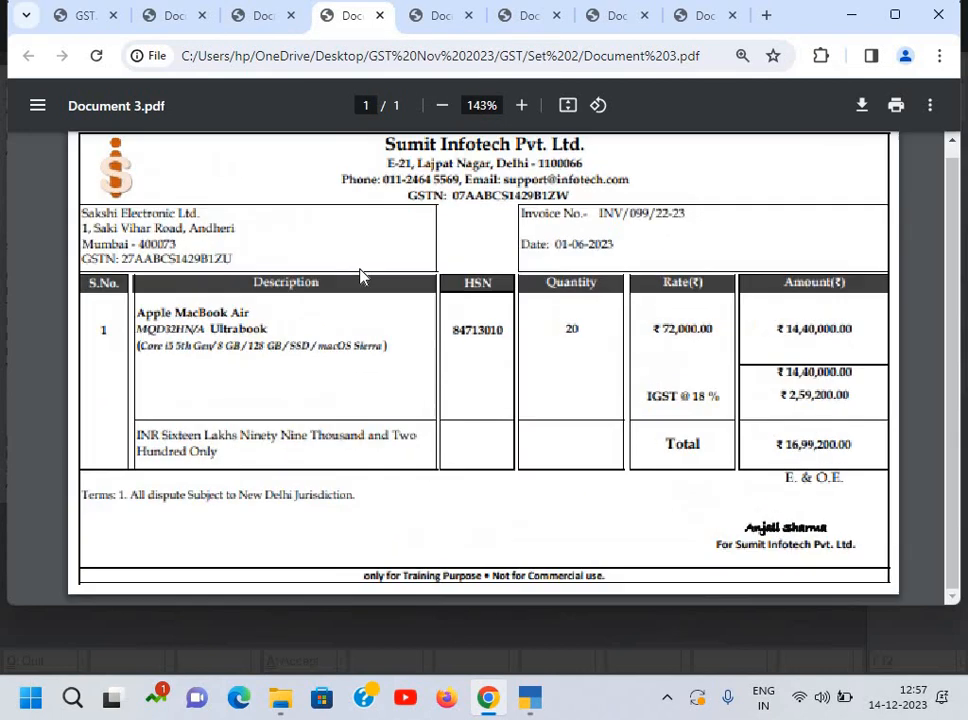
{"action": "scroll", "coordinate": [362, 277], "scroll_direction": "up", "scroll_amount": 1}
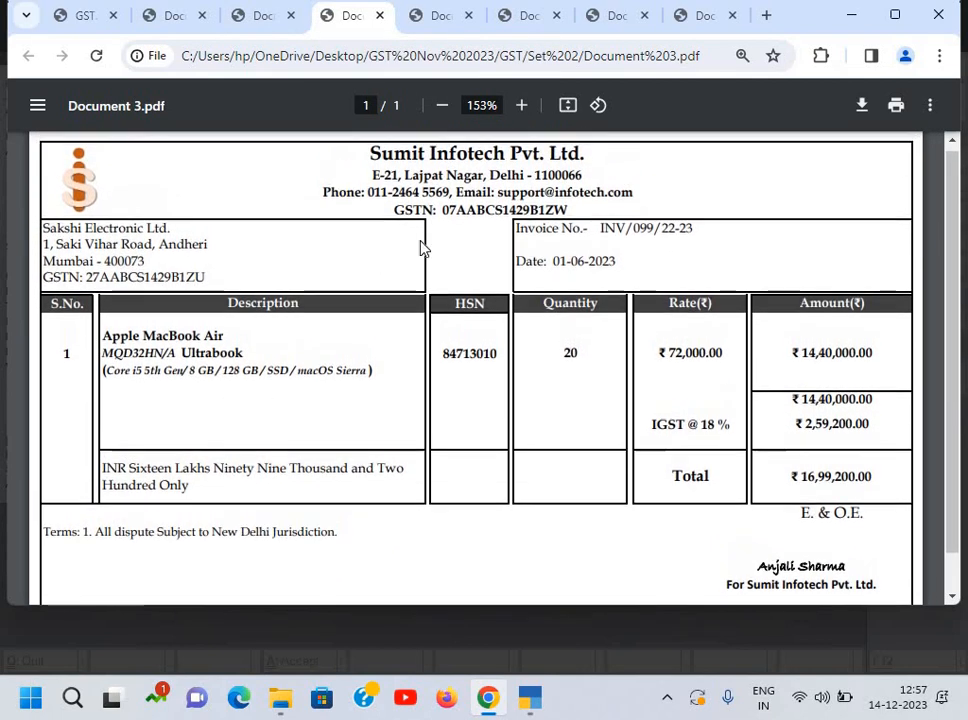
{"action": "left_click", "coordinate": [440, 28]}
{"action": "scroll", "coordinate": [420, 335], "scroll_direction": "up", "scroll_amount": 5}
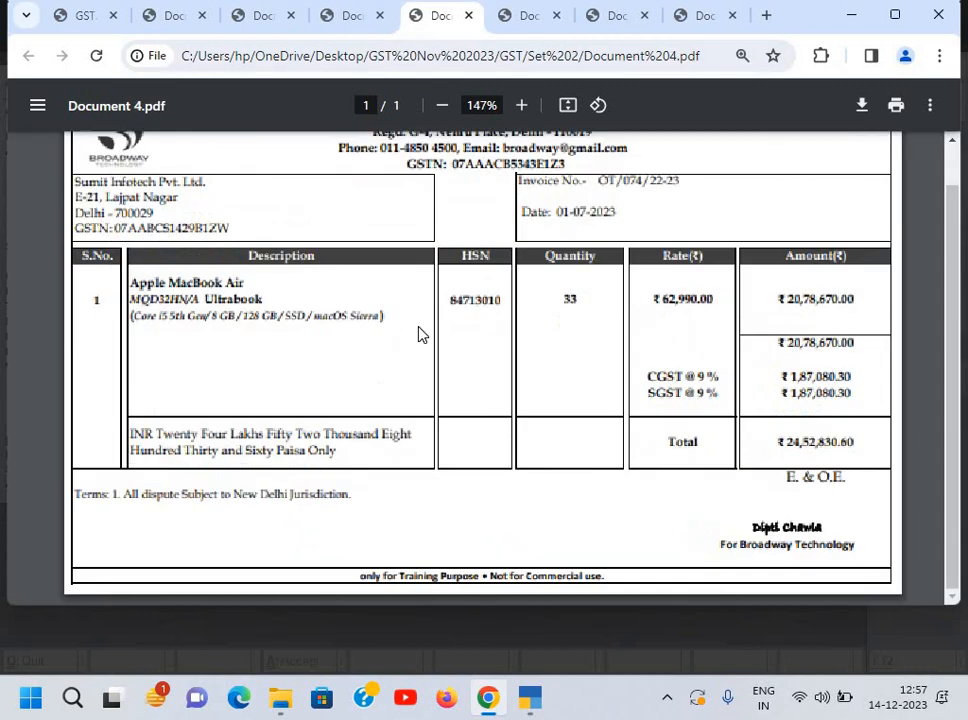
{"action": "scroll", "coordinate": [420, 335], "scroll_direction": "up", "scroll_amount": 2}
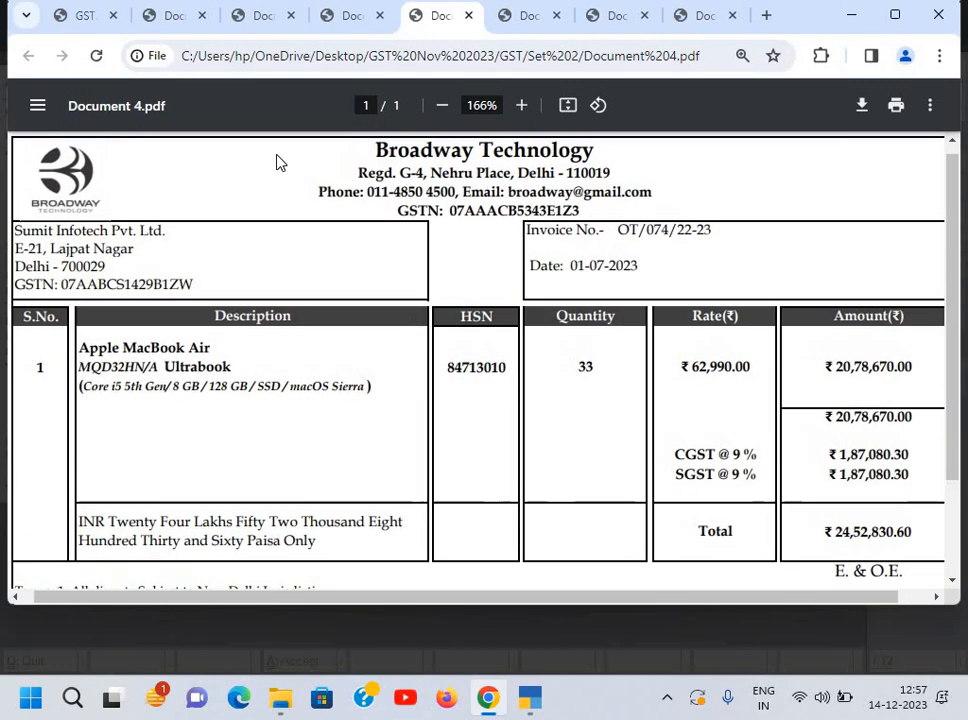
{"action": "left_click", "coordinate": [86, 22]}
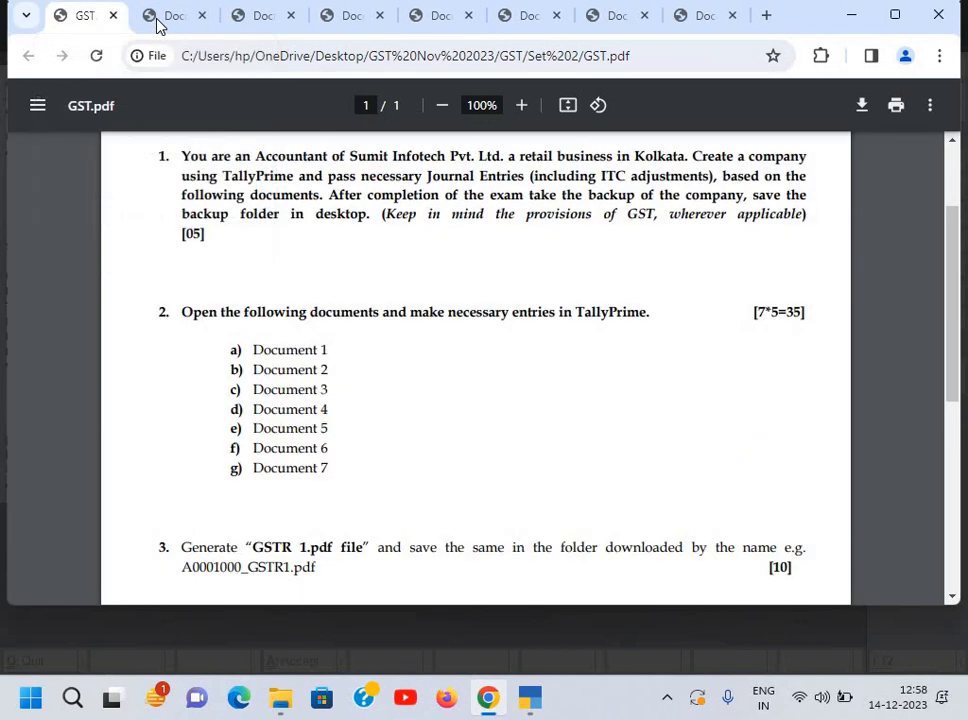
{"action": "left_click", "coordinate": [157, 20]}
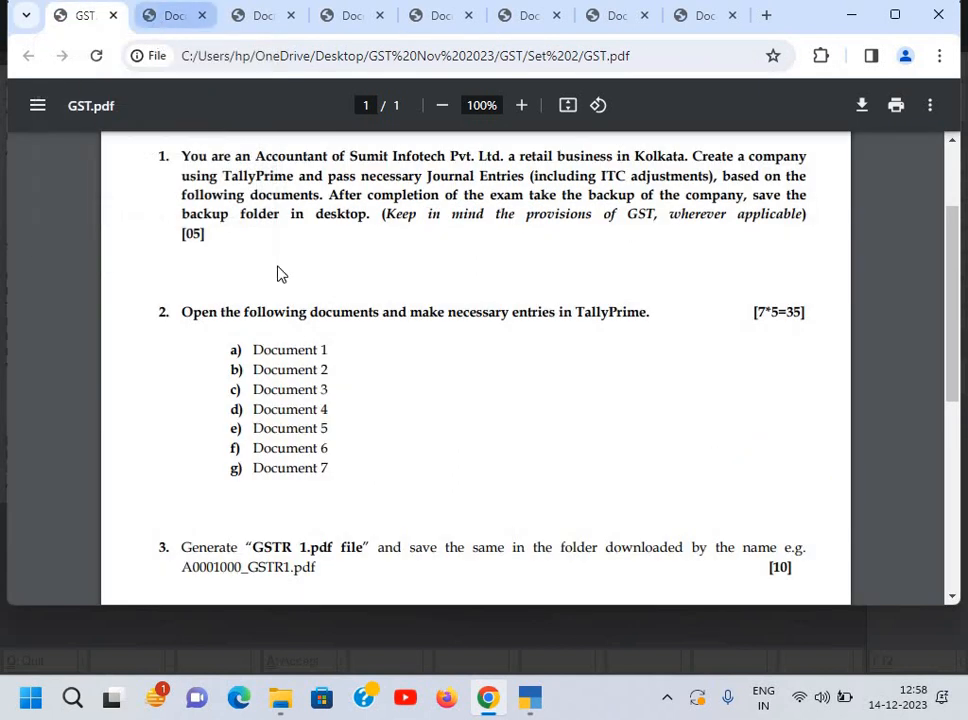
Step: Change the company's State to Delhi, leaving pincode, phone, mobile, fax and e-mail blank
{"action": "key", "text": "alt+Tab"}
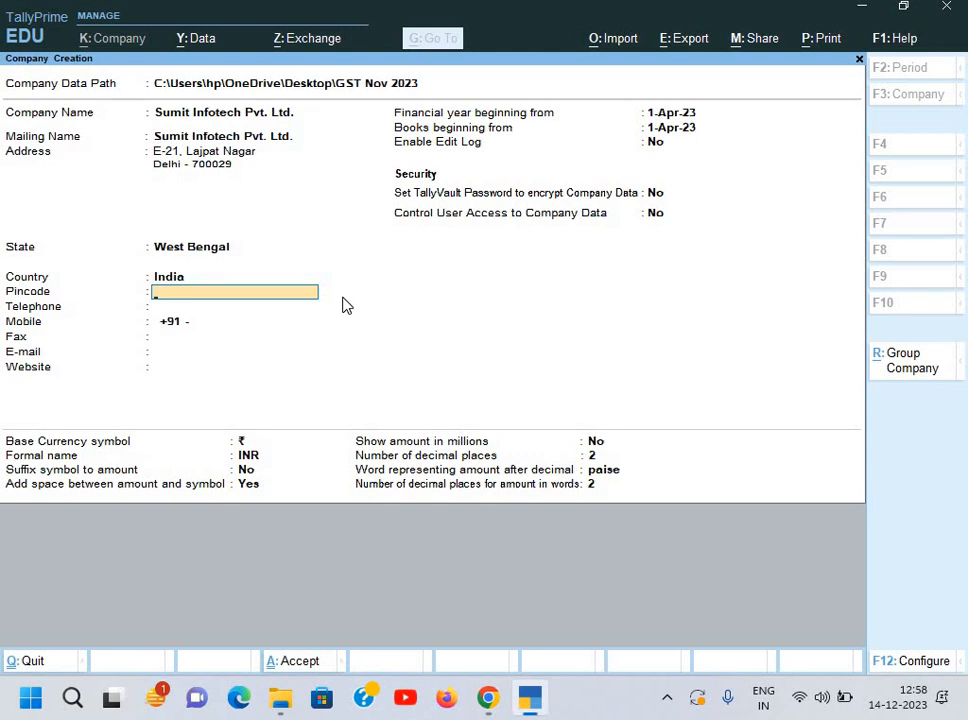
{"action": "key", "text": "shift+Tab"}
{"action": "key", "text": "shift+Tab"}
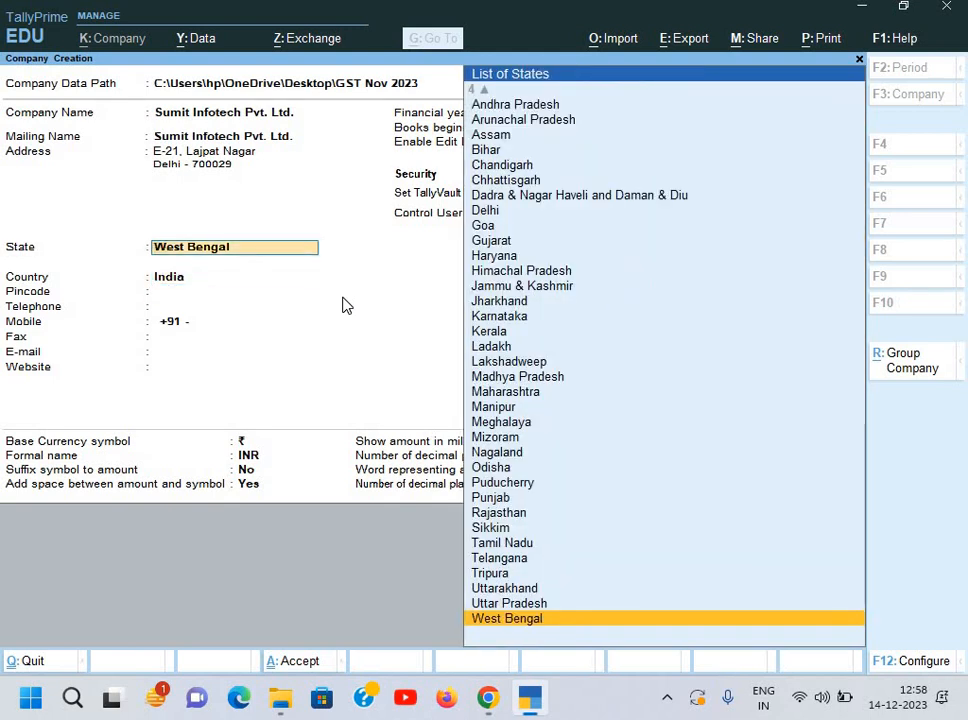
{"action": "type", "text": "De"}
{"action": "key", "text": "Return"}
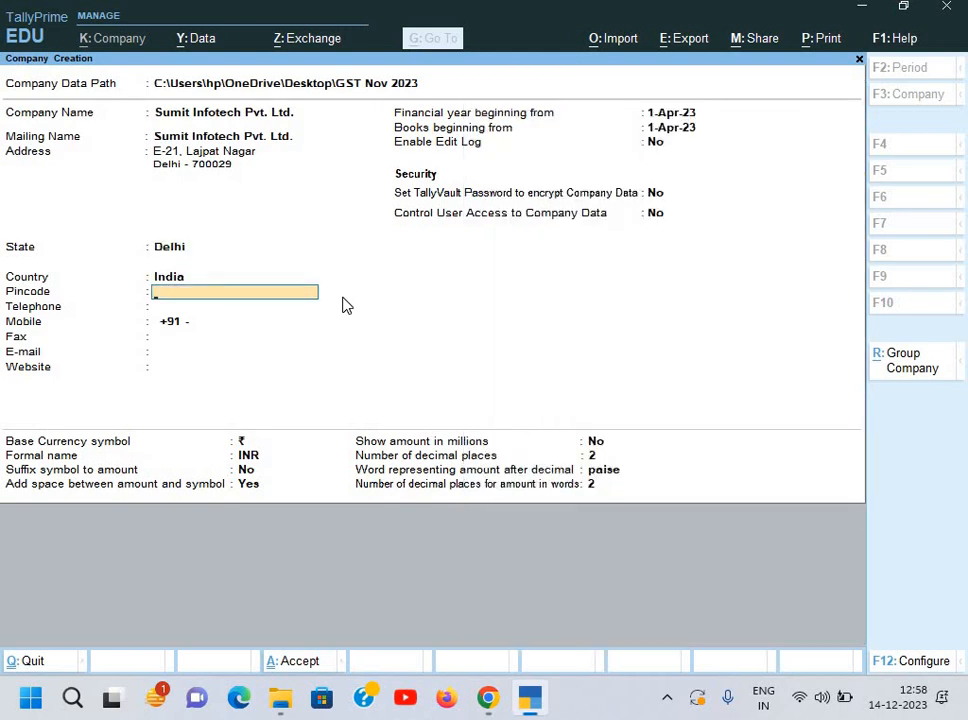
{"action": "key", "text": "Return"}
{"action": "key", "text": "Return"}
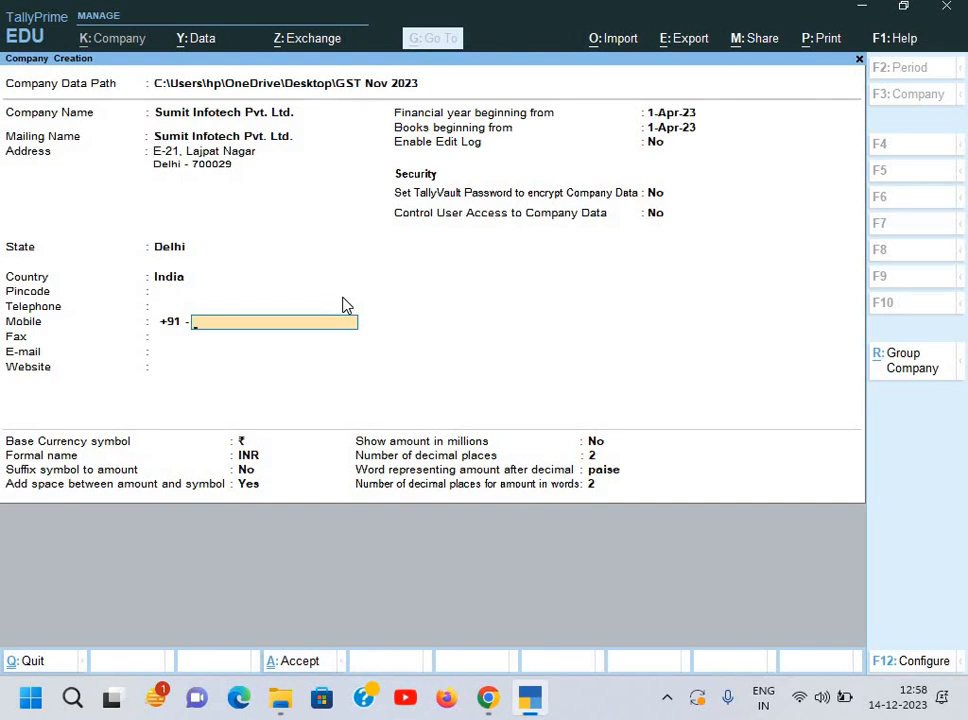
{"action": "key", "text": "alt+Tab"}
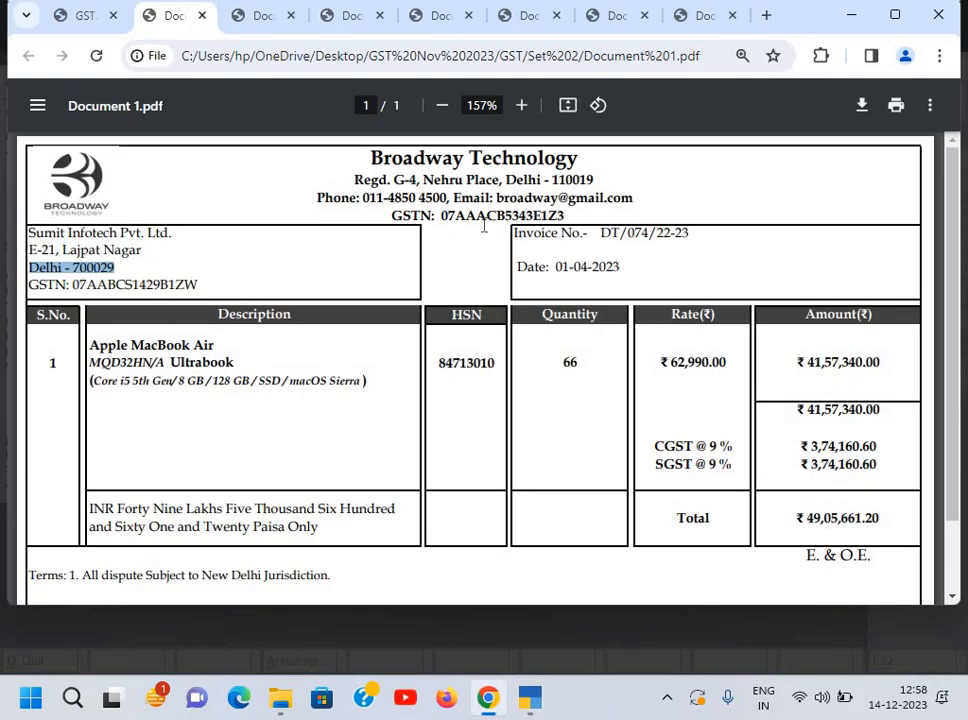
{"action": "key", "text": "alt+Tab"}
{"action": "key", "text": "Return"}
{"action": "key", "text": "Return"}
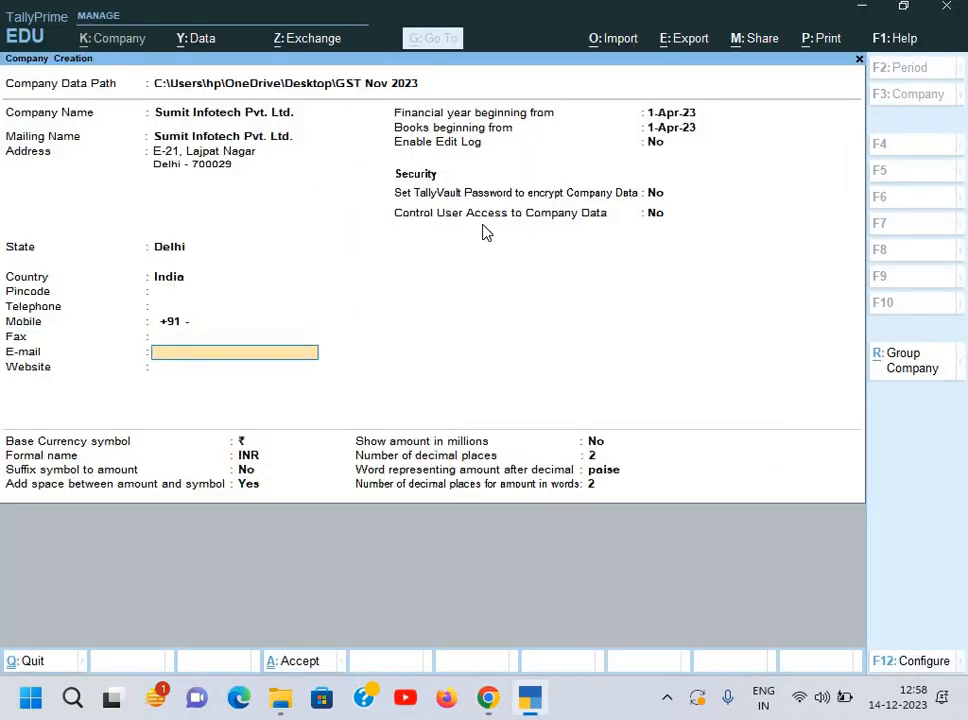
{"action": "key", "text": "Return"}
{"action": "key", "text": "Return"}
{"action": "key", "text": "alt+Tab"}
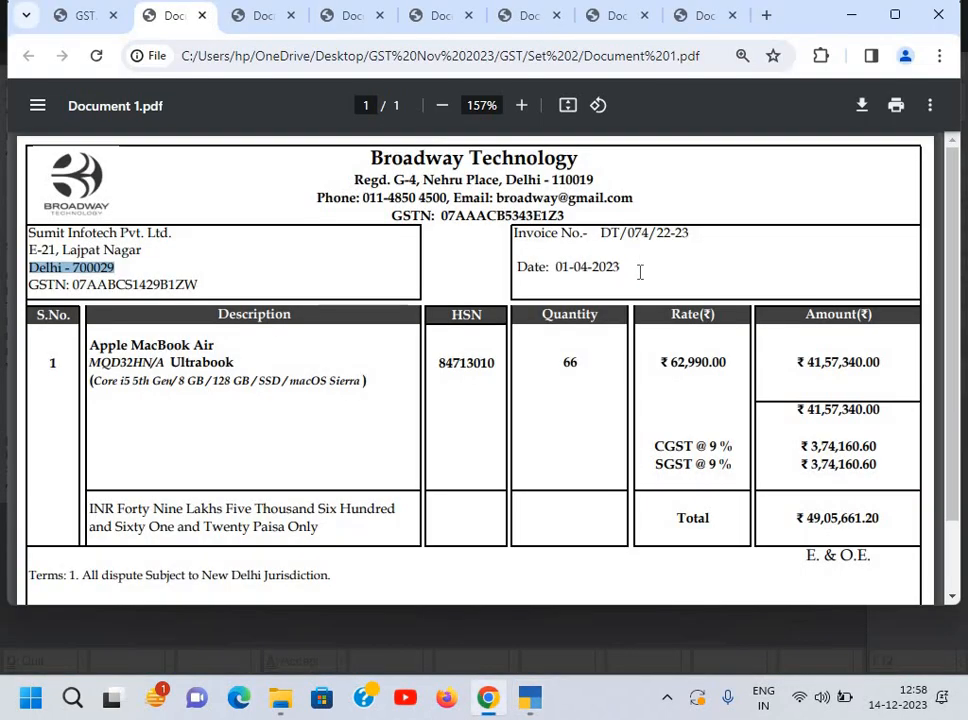
{"action": "key", "text": "alt+Tab"}
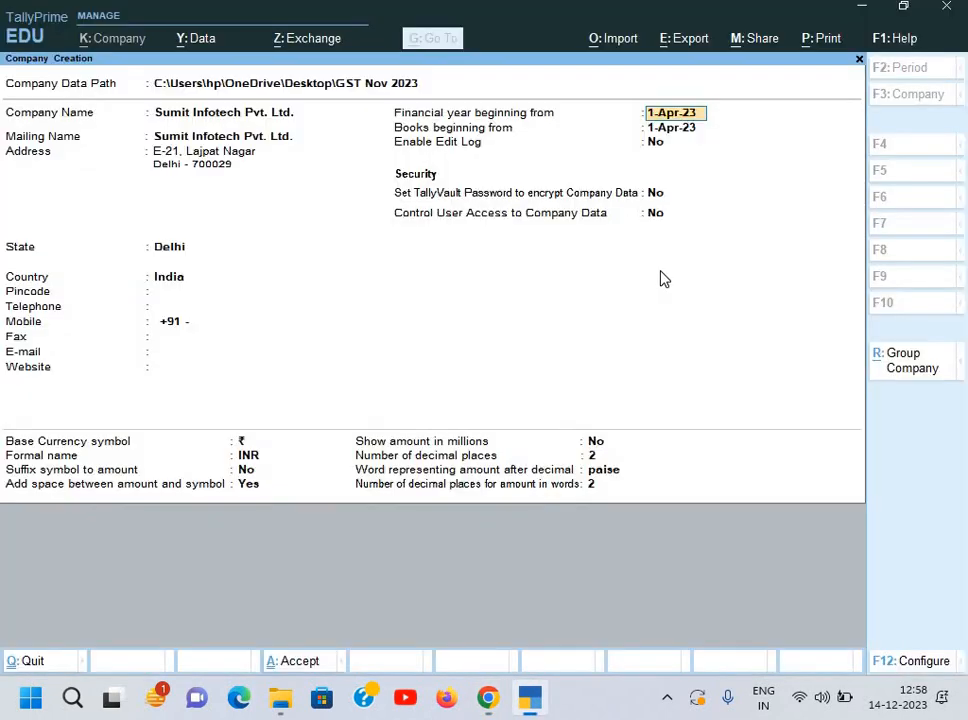
Step: Keep 1-Apr-23 as financial year and books start, leave edit log off, and create the company
{"action": "key", "text": "Return"}
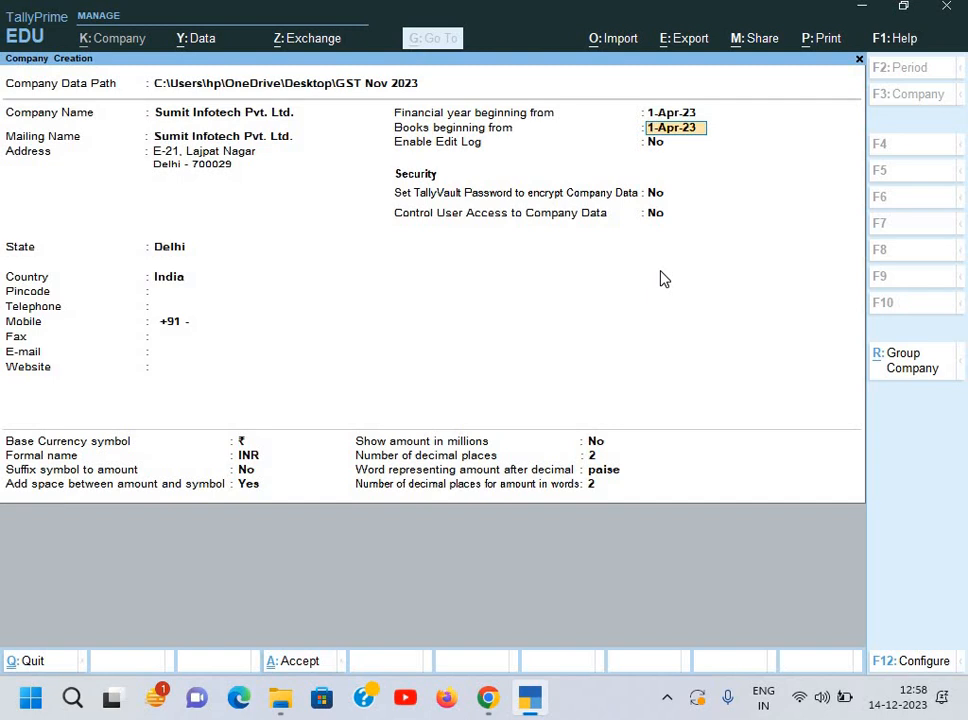
{"action": "key", "text": "Return"}
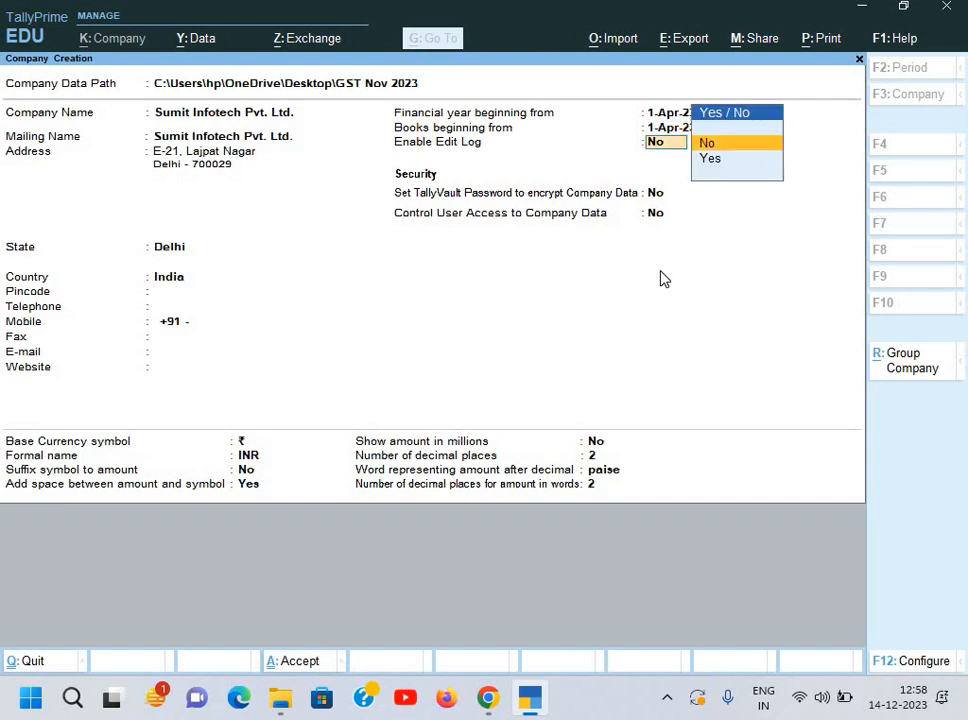
{"action": "key", "text": "Return"}
{"action": "key", "text": "Return"}
{"action": "key", "text": "Return"}
{"action": "key", "text": "ctrl"}
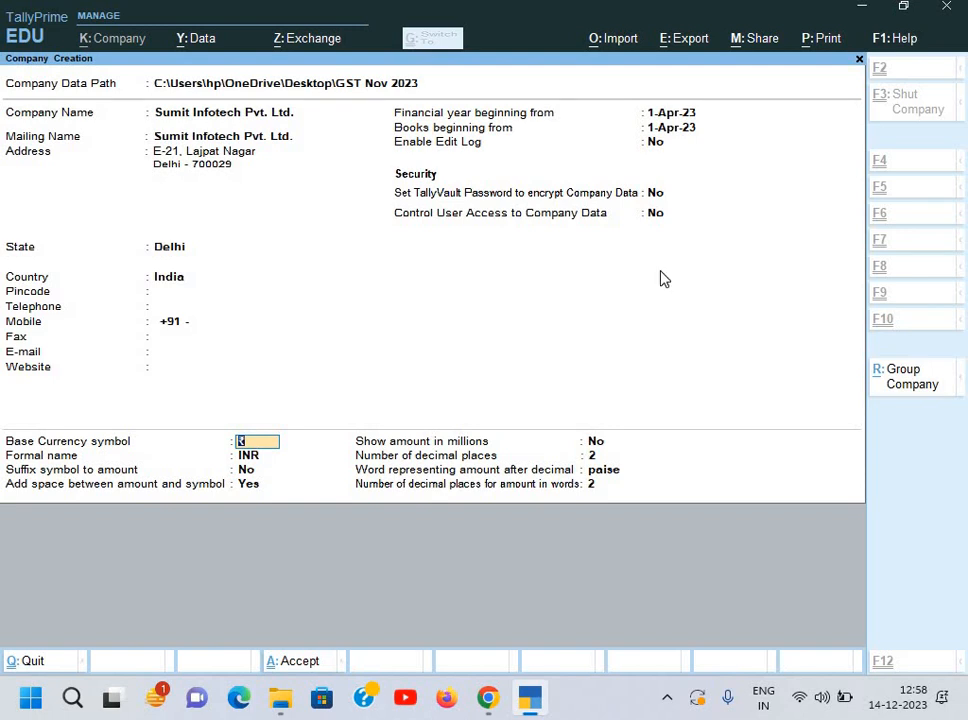
{"action": "key", "text": "ctrl+a"}
{"action": "key", "text": "Return"}
{"action": "key", "text": "Return"}
{"action": "key", "text": "Return"}
{"action": "key", "text": "Return"}
{"action": "key", "text": "Return"}
{"action": "key", "text": "Return"}
{"action": "key", "text": "Return"}
{"action": "key", "text": "Return"}
{"action": "key", "text": "Return"}
{"action": "key", "text": "Return"}
{"action": "key", "text": "Return"}
{"action": "key", "text": "Return"}
{"action": "key", "text": "Return"}
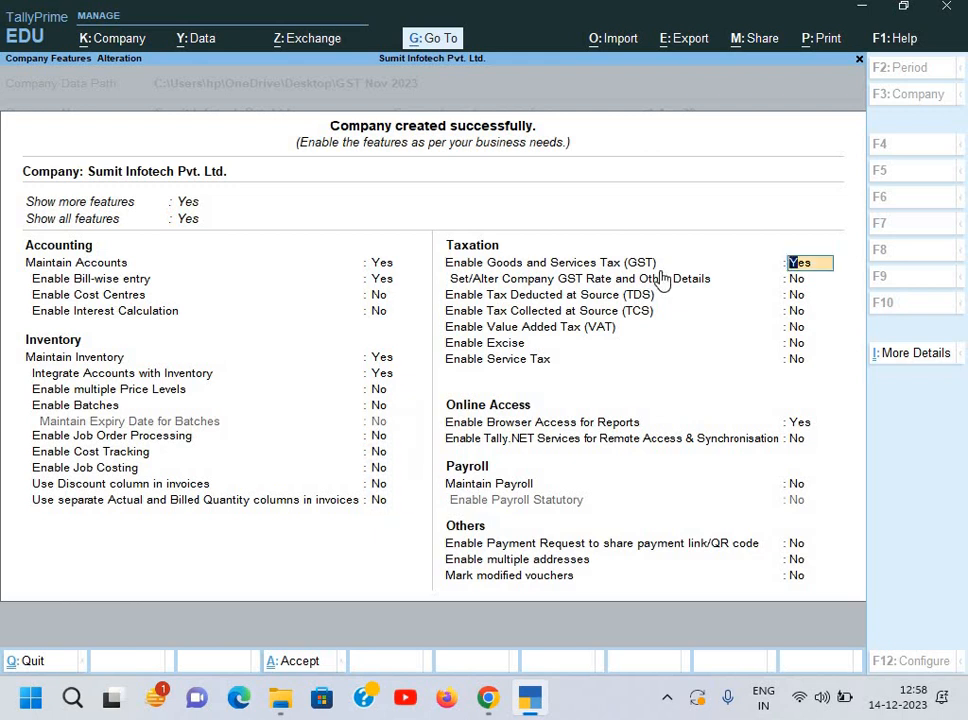
Step: Enable GST, paste the company's GSTIN from Document 1, keep Monthly filing and Delhi, and accept
{"action": "key", "text": "Return"}
{"action": "key", "text": "Return"}
{"action": "key", "text": "Return"}
{"action": "key", "text": "Return"}
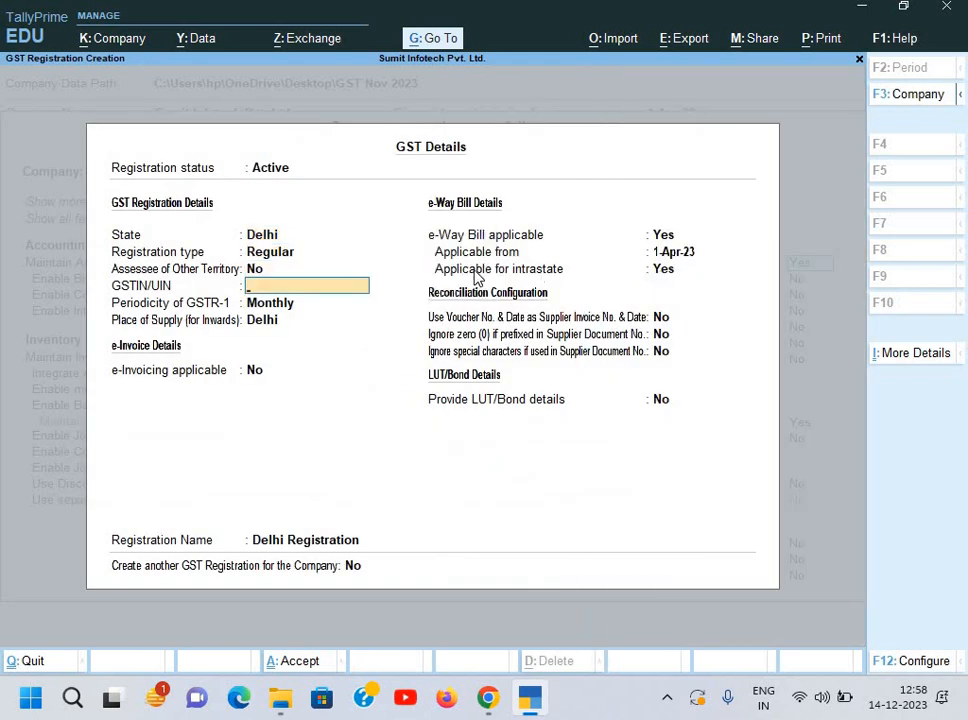
{"action": "key", "text": "alt+Tab"}
{"action": "left_click", "coordinate": [169, 280]}
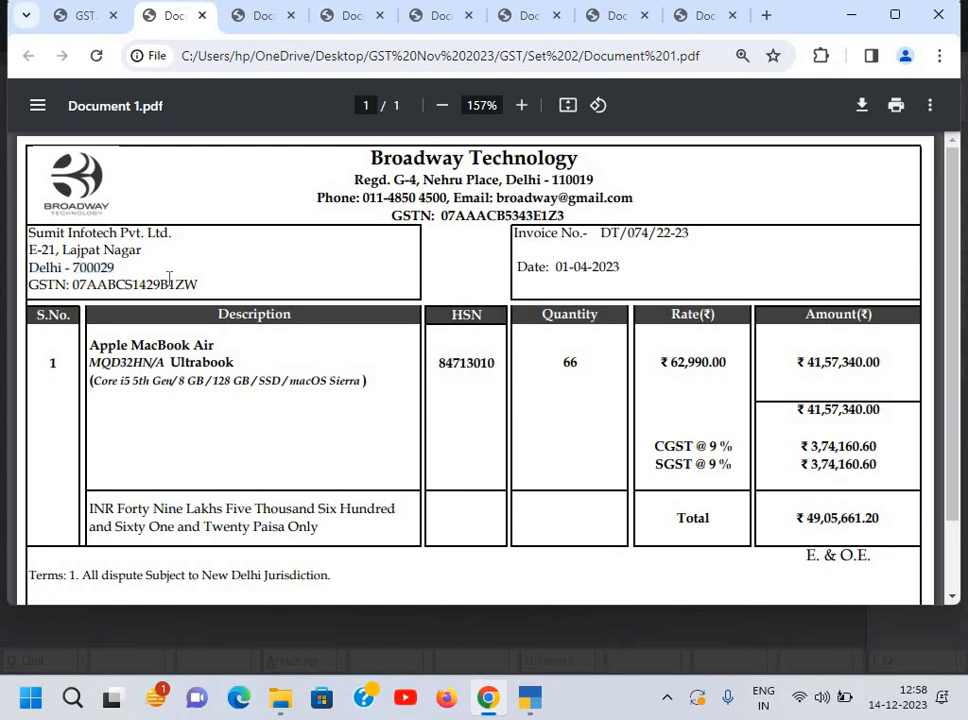
{"action": "left_click_drag", "start_coordinate": [72, 284], "coordinate": [151, 284]}
{"action": "left_click", "coordinate": [185, 280]}
{"action": "left_click_drag", "start_coordinate": [72, 284], "coordinate": [198, 283]}
{"action": "key", "text": "ctrl+c"}
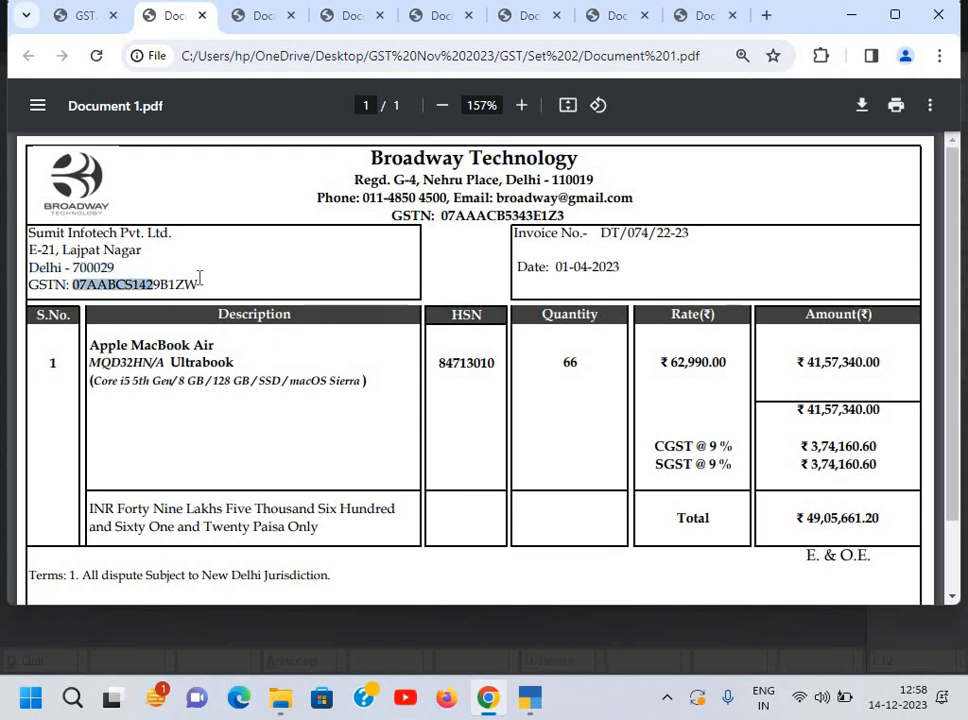
{"action": "key", "text": "alt+Tab"}
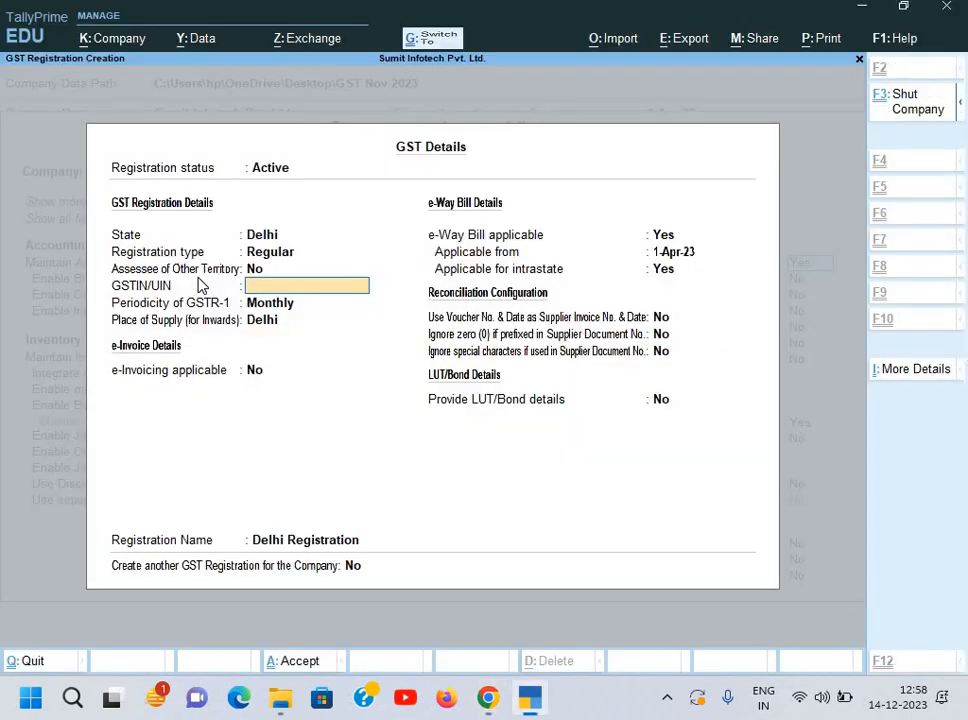
{"action": "key", "text": "ctrl+v"}
{"action": "key", "text": "Return"}
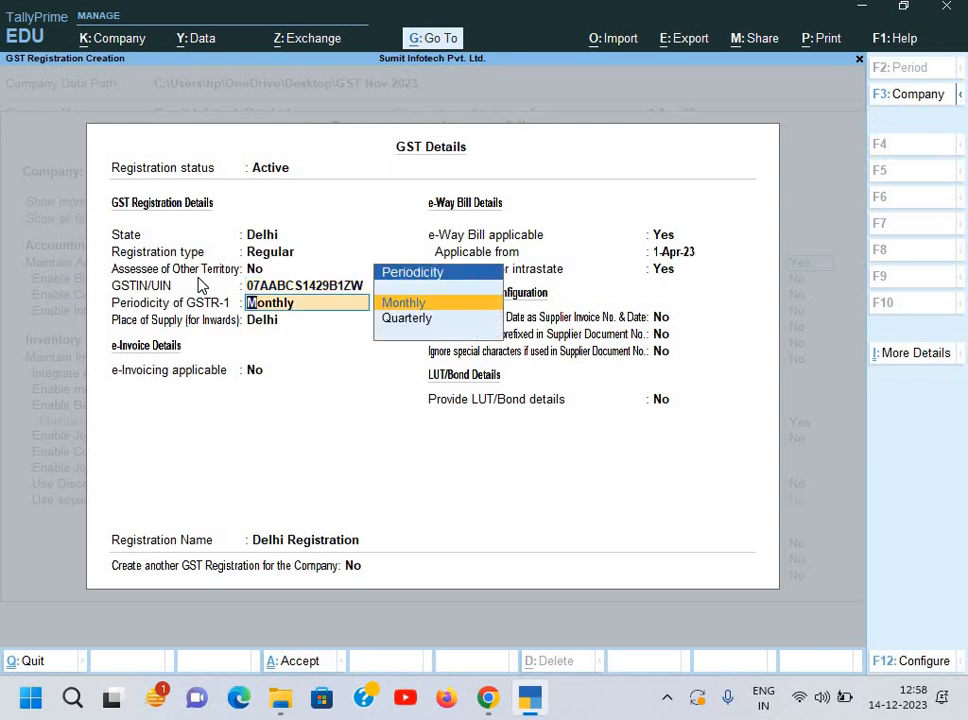
{"action": "key", "text": "Return"}
{"action": "key", "text": "Return"}
{"action": "key", "text": "Return"}
{"action": "key", "text": "Return"}
{"action": "key", "text": "Return"}
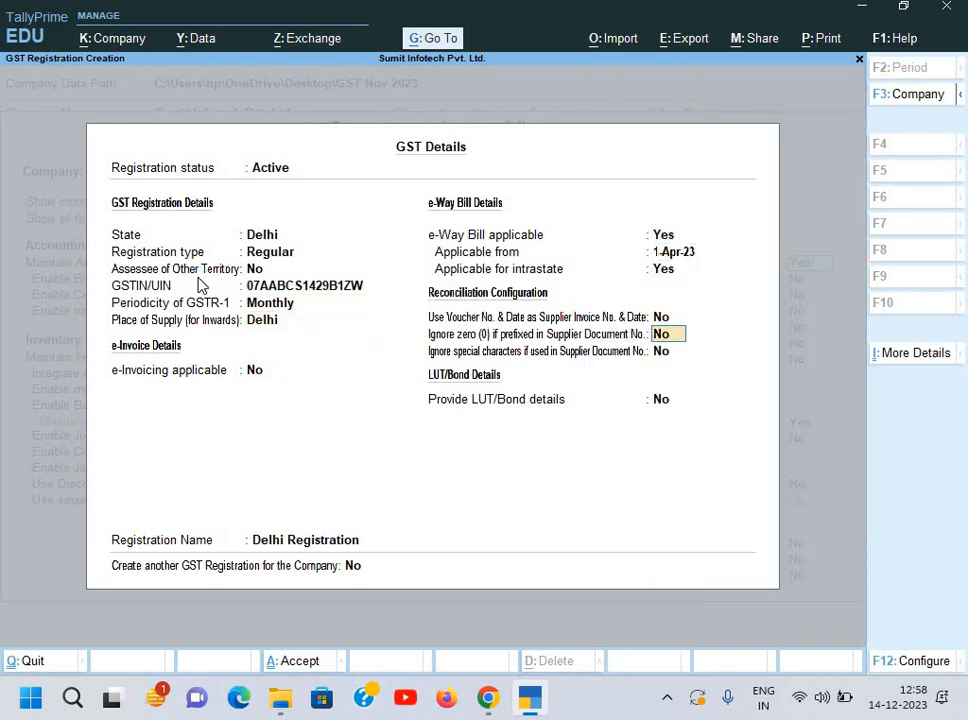
{"action": "key", "text": "ctrl+a"}
{"action": "key", "text": "ctrl+a"}
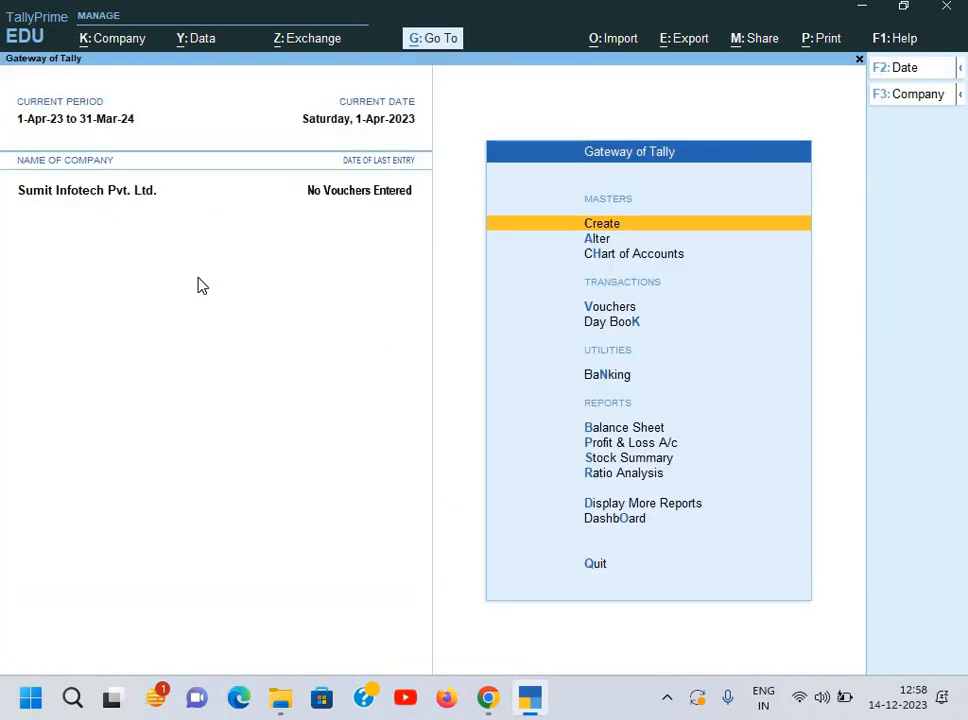
{"action": "key", "text": "alt+Tab"}
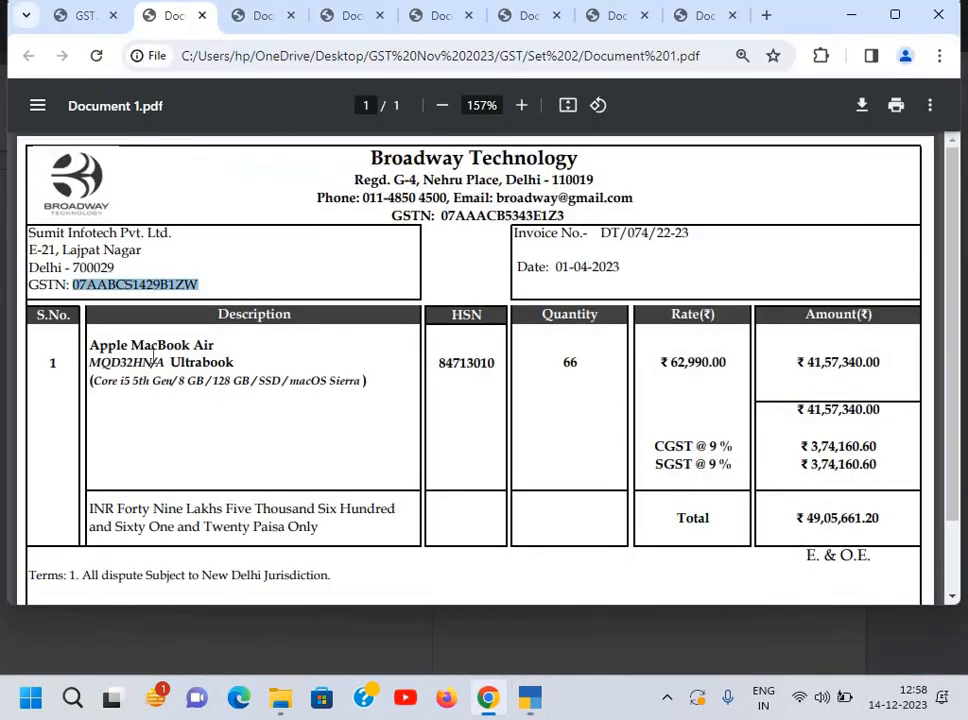
{"action": "left_click", "coordinate": [82, 18]}
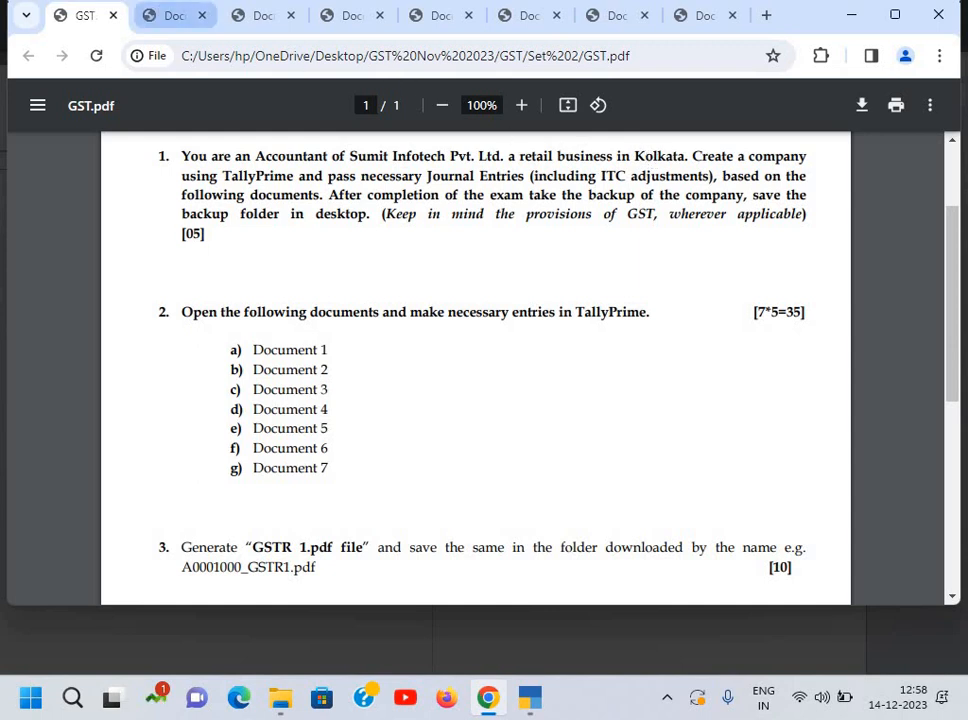
{"action": "left_click", "coordinate": [175, 15]}
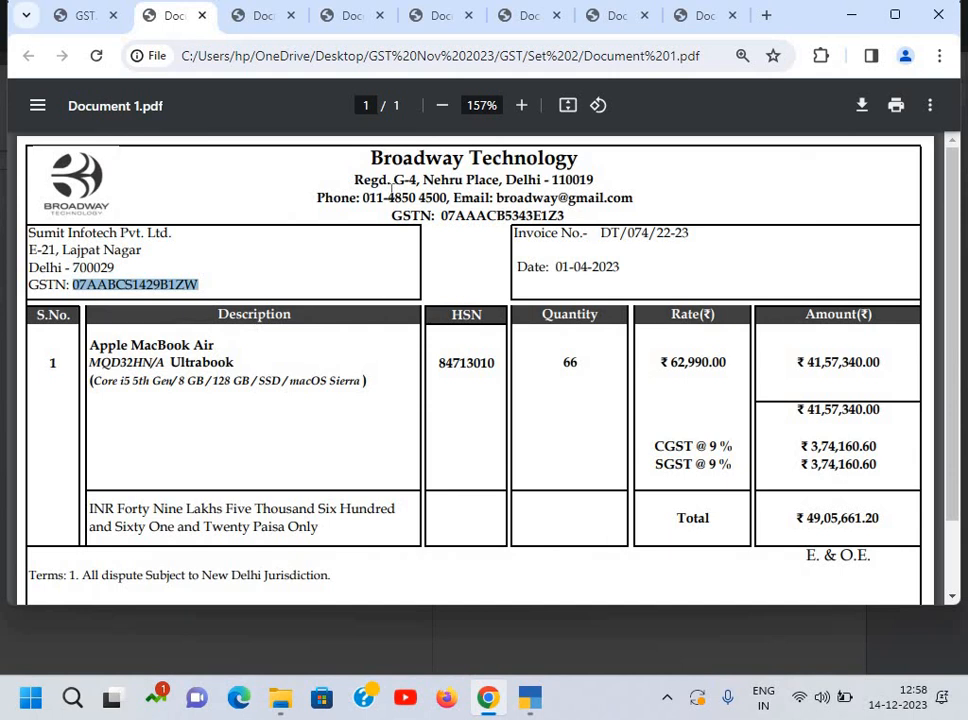
{"action": "key", "text": "alt+Tab"}
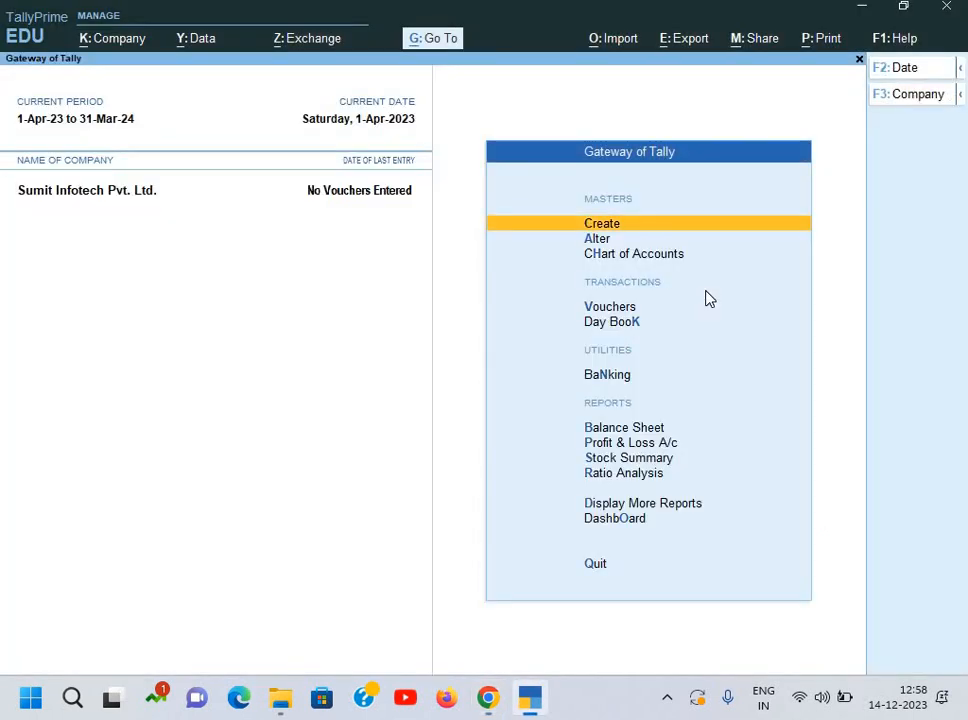
{"action": "key", "text": "Down"}
{"action": "key", "text": "Down"}
{"action": "key", "text": "Down"}
Step: Open a Purchase voucher (F9) and switch it to Item Invoice mode
{"action": "key", "text": "Return"}
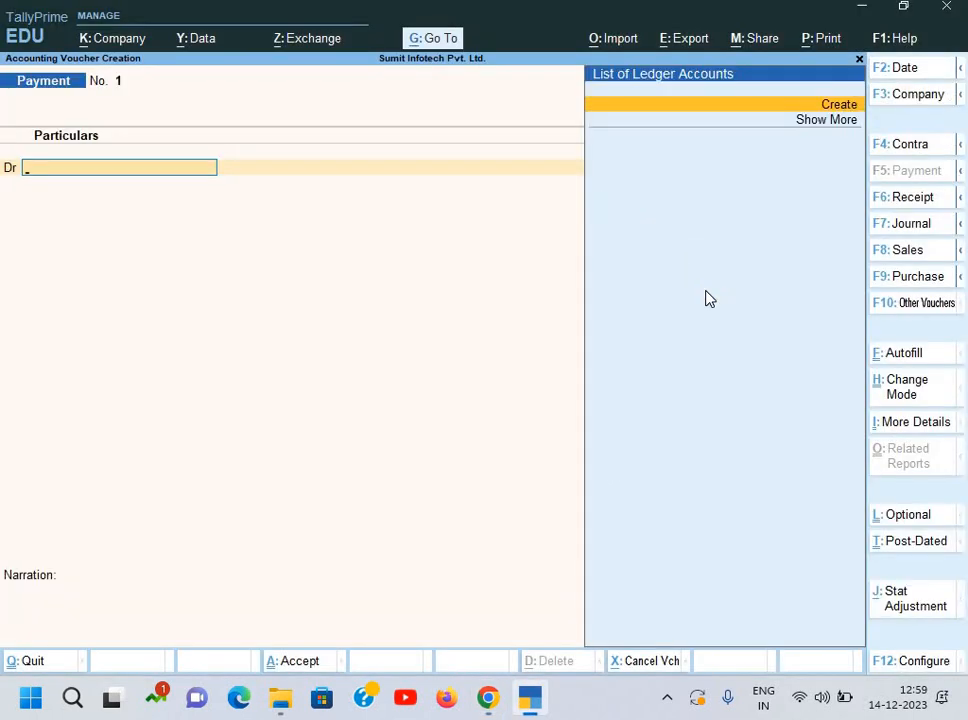
{"action": "key", "text": "F9"}
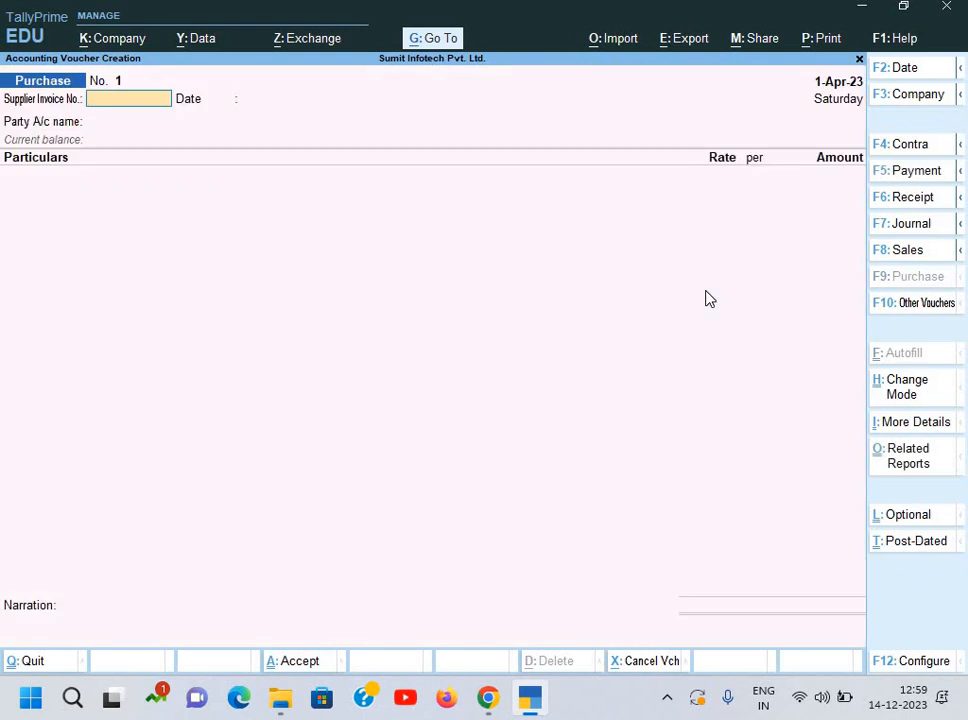
{"action": "key", "text": "ctrl+h"}
{"action": "key", "text": "Up"}
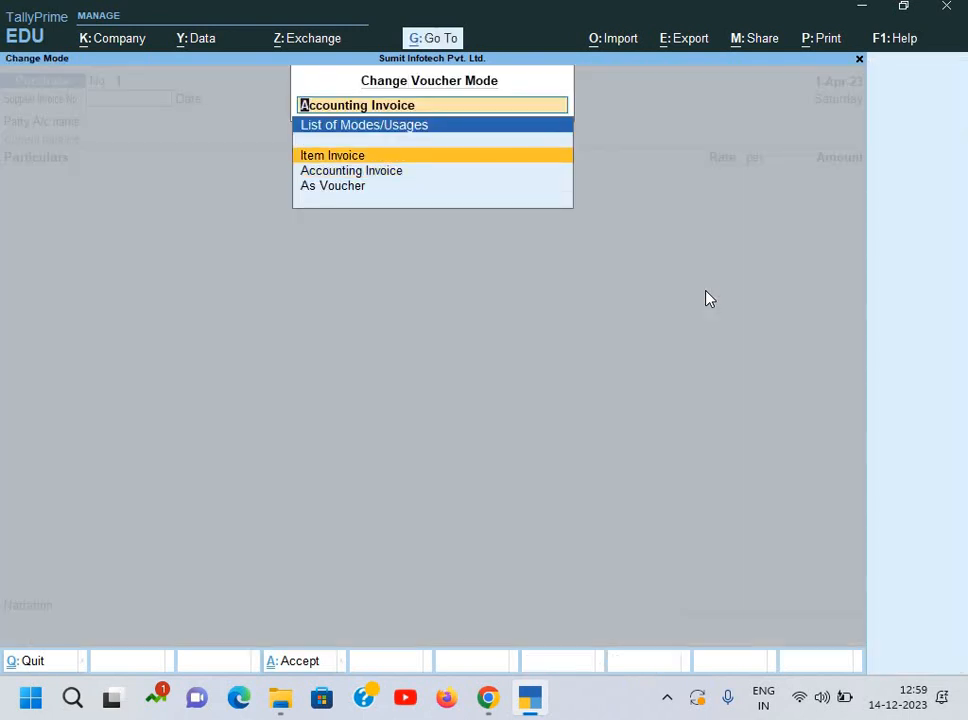
{"action": "key", "text": "Return"}
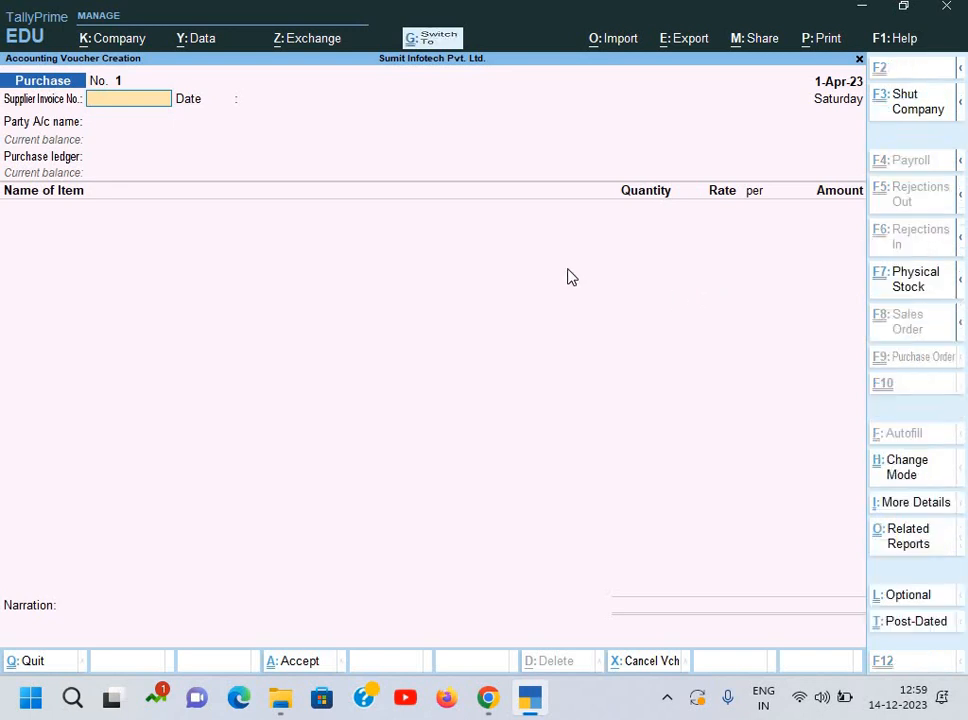
{"action": "key", "text": "ctrl+h"}
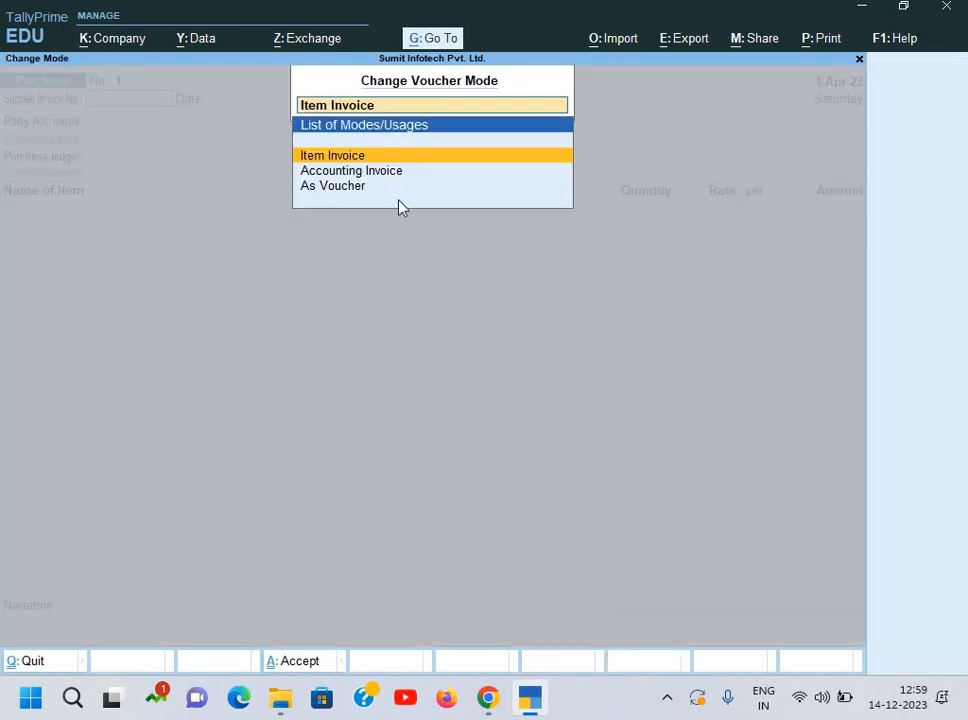
{"action": "left_click", "coordinate": [355, 155]}
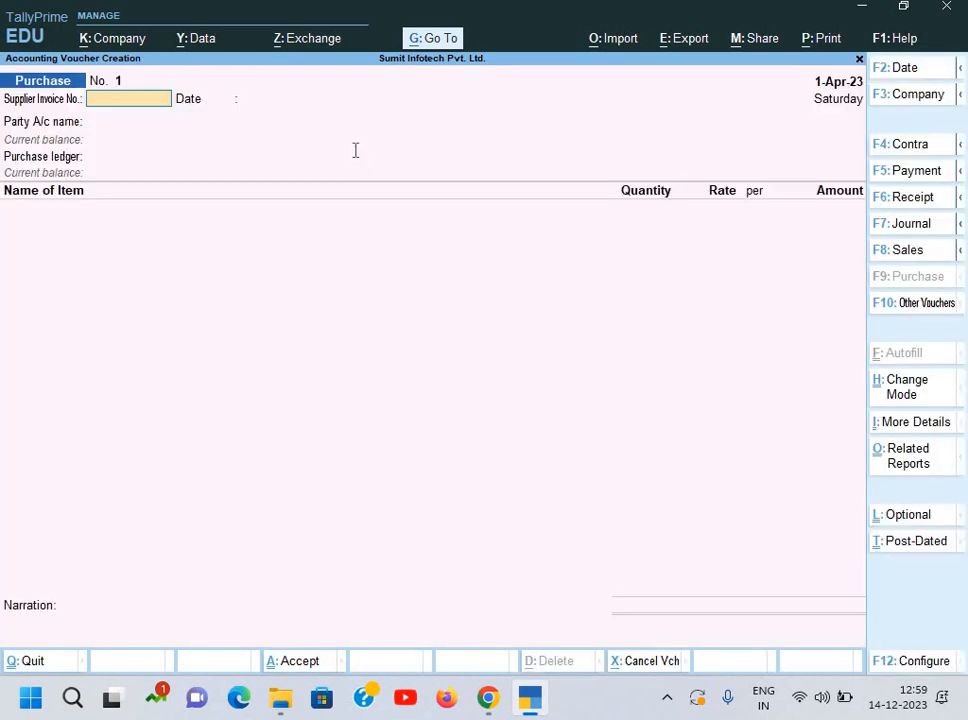
Step: Enter supplier invoice number DT/074/22-23 from the PDF and keep the 1-Apr-23 date
{"action": "key", "text": "alt+Tab"}
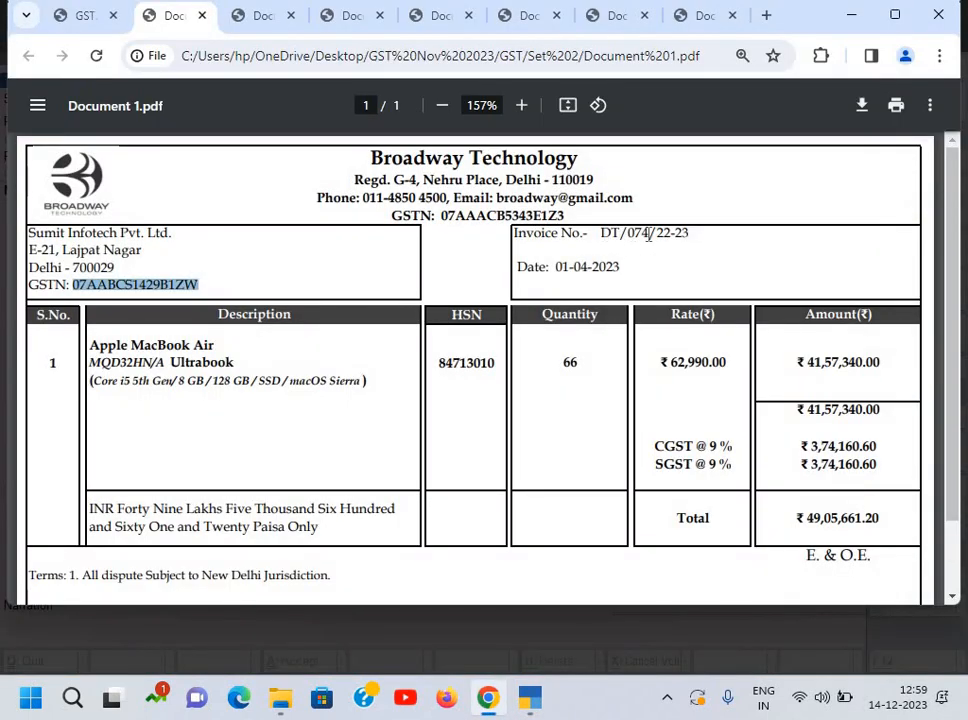
{"action": "left_click_drag", "start_coordinate": [600, 233], "coordinate": [692, 234]}
{"action": "key", "text": "ctrl+c"}
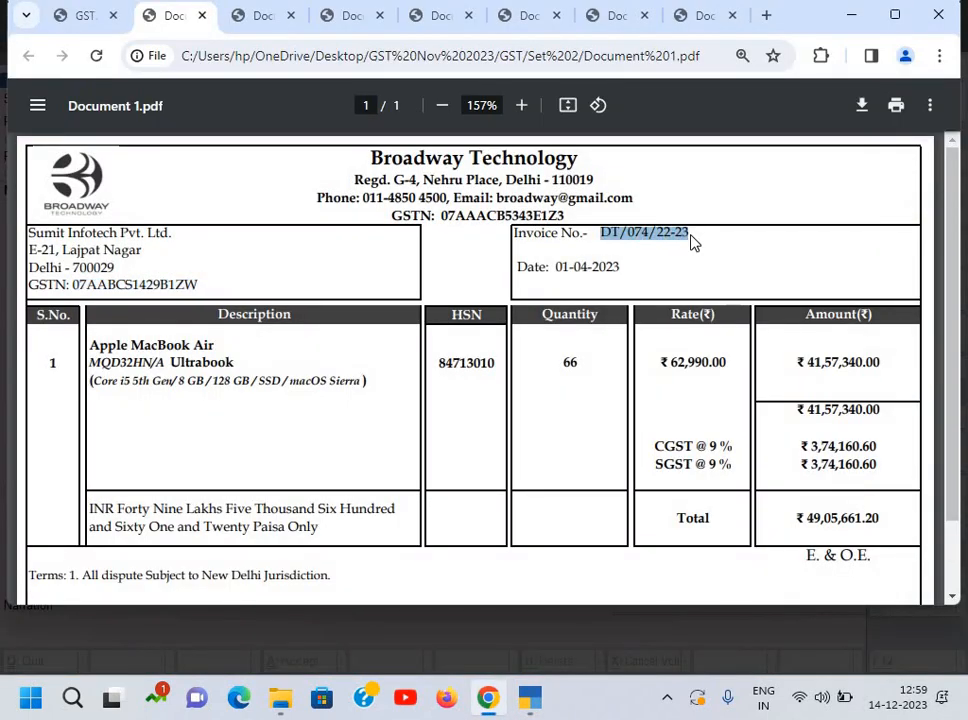
{"action": "key", "text": "alt+Tab"}
{"action": "key", "text": "ctrl+v"}
{"action": "key", "text": "Return"}
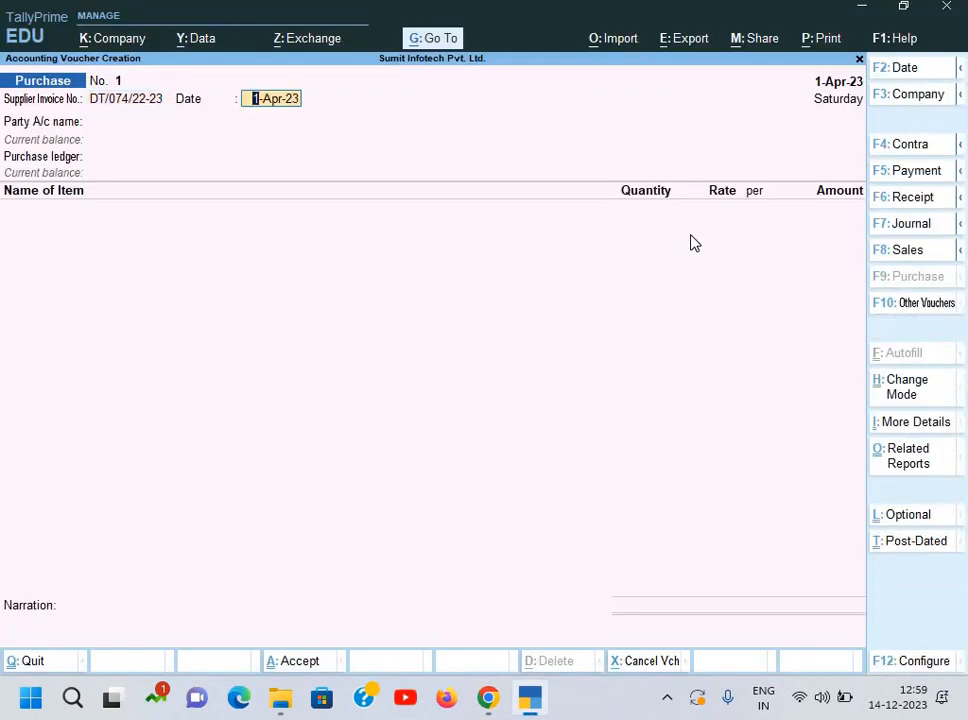
{"action": "key", "text": "Return"}
{"action": "key", "text": "alt+Tab"}
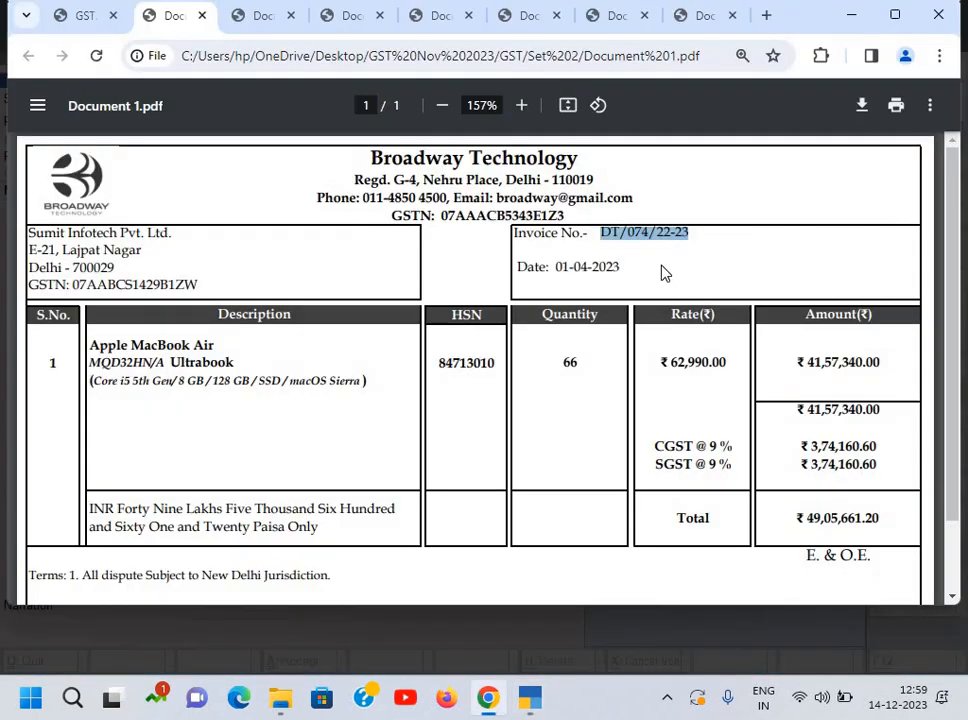
{"action": "key", "text": "alt+Tab"}
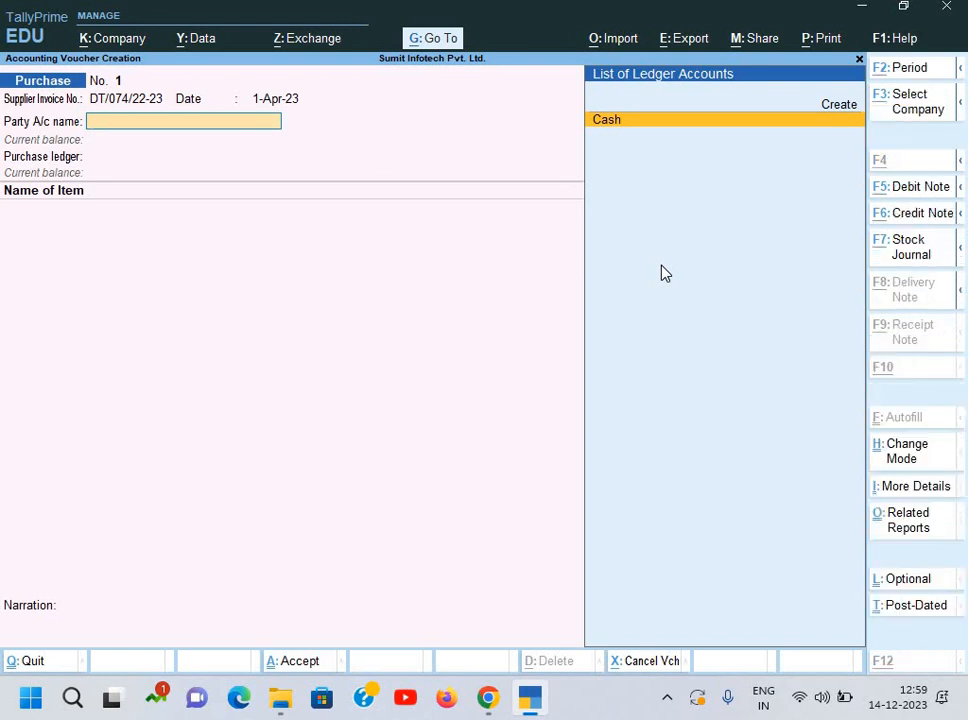
Step: Create a party ledger named Broadway Technology under Sundry Creditors
{"action": "key", "text": "alt+c"}
{"action": "key", "text": "alt+Tab"}
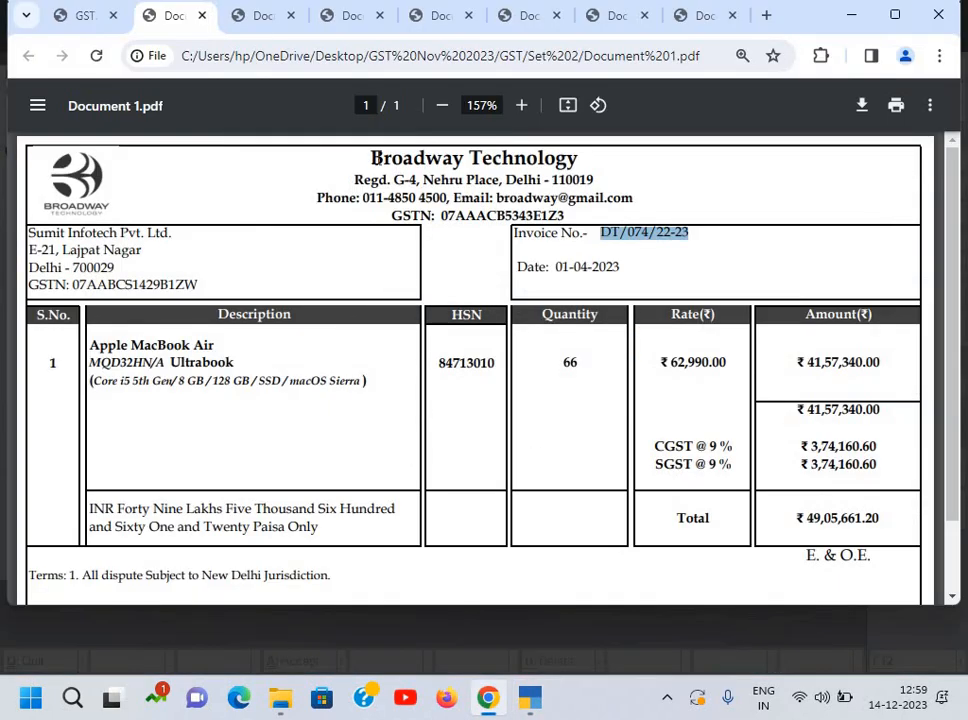
{"action": "left_click_drag", "start_coordinate": [372, 160], "coordinate": [586, 164]}
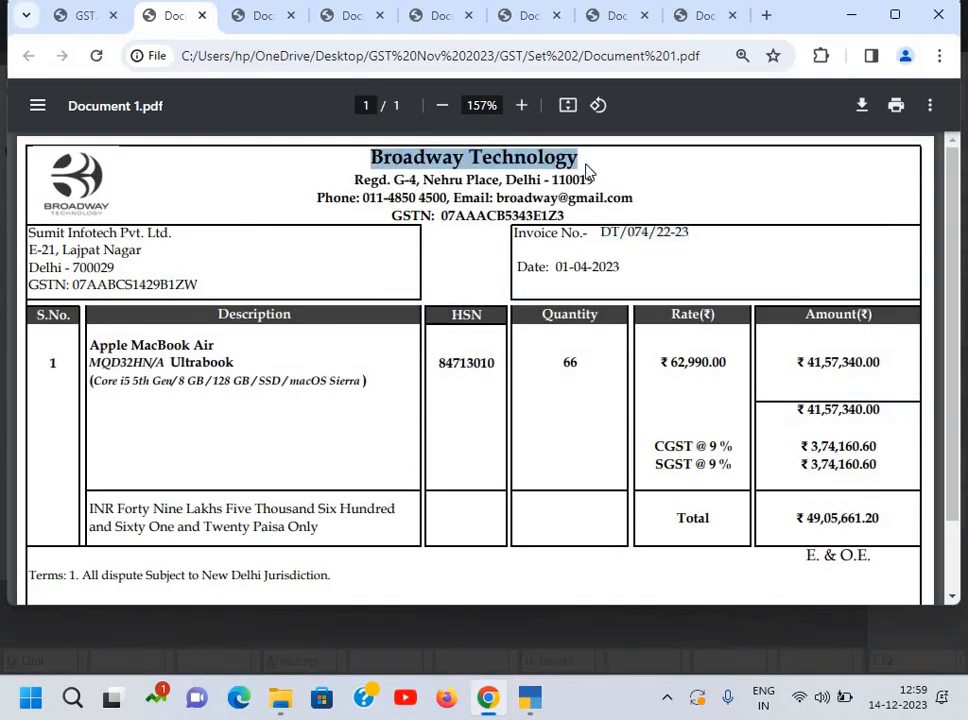
{"action": "key", "text": "alt+Tab"}
{"action": "key", "text": "ctrl+alt+v"}
{"action": "key", "text": "Return"}
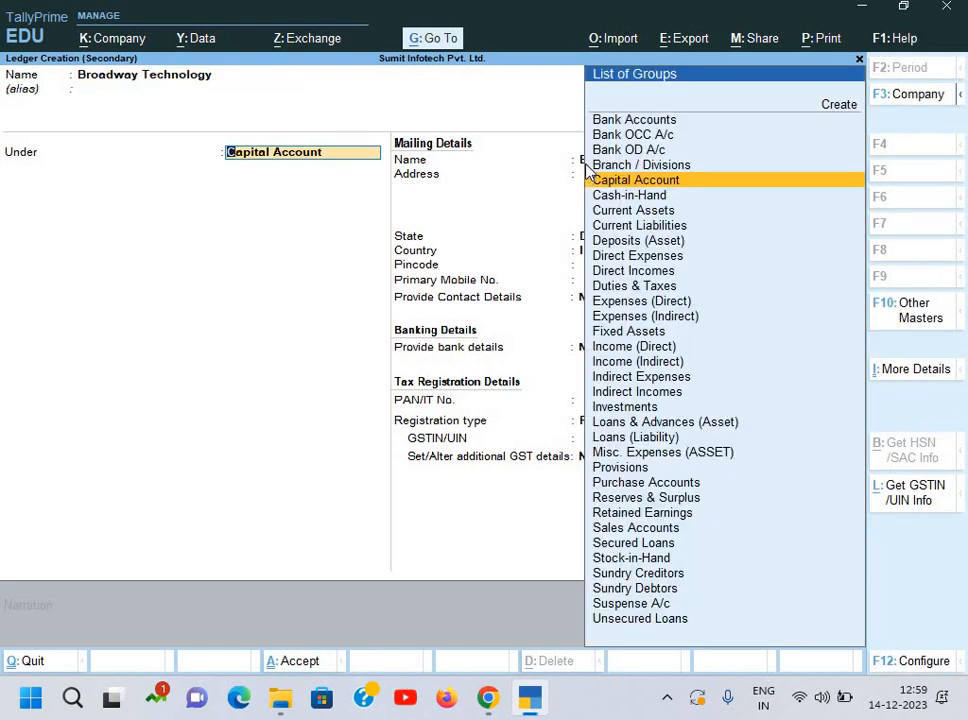
{"action": "type", "text": "Sun"}
{"action": "key", "text": "Return"}
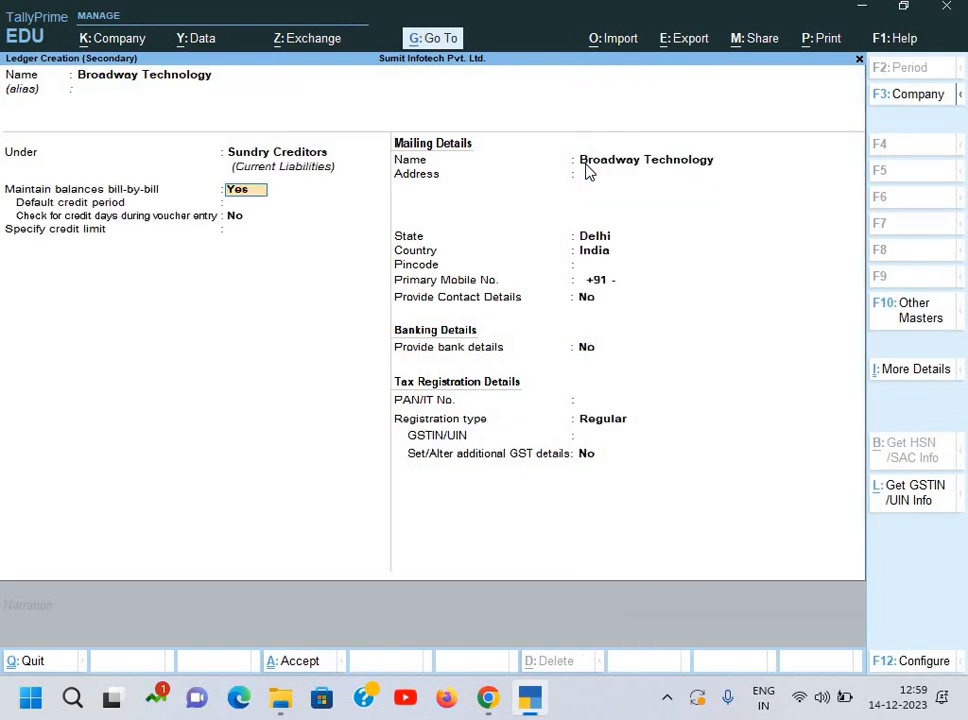
{"action": "key", "text": "Return"}
{"action": "key", "text": "Return"}
{"action": "key", "text": "Return"}
{"action": "key", "text": "Return"}
Step: Paste the supplier's address line from the invoice into the ledger and select its phone number
{"action": "key", "text": "alt+Tab"}
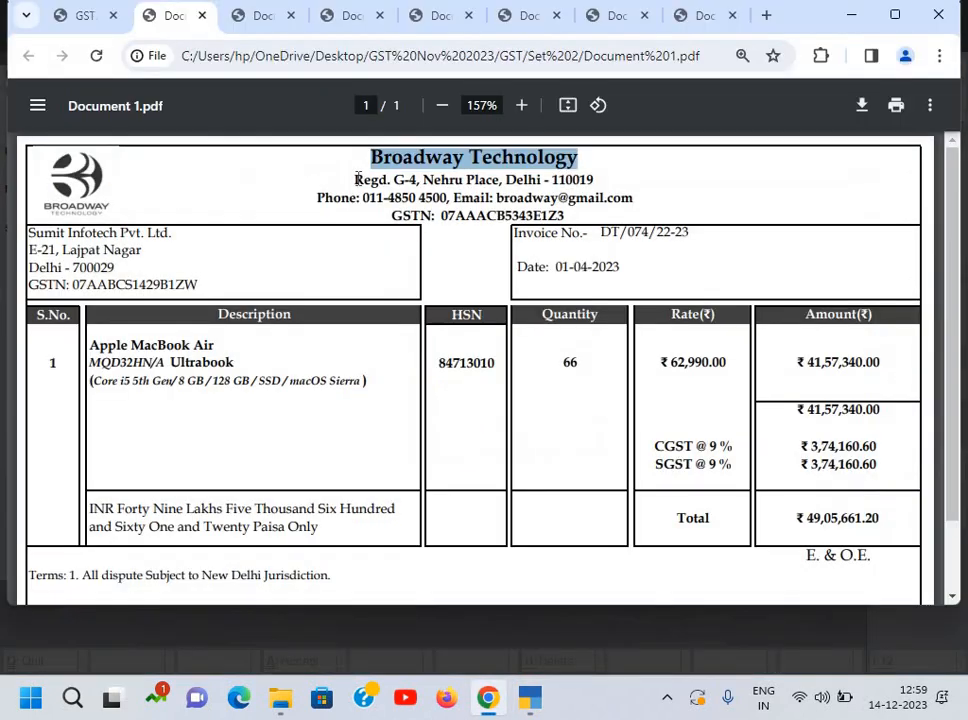
{"action": "left_click_drag", "start_coordinate": [354, 179], "coordinate": [596, 180]}
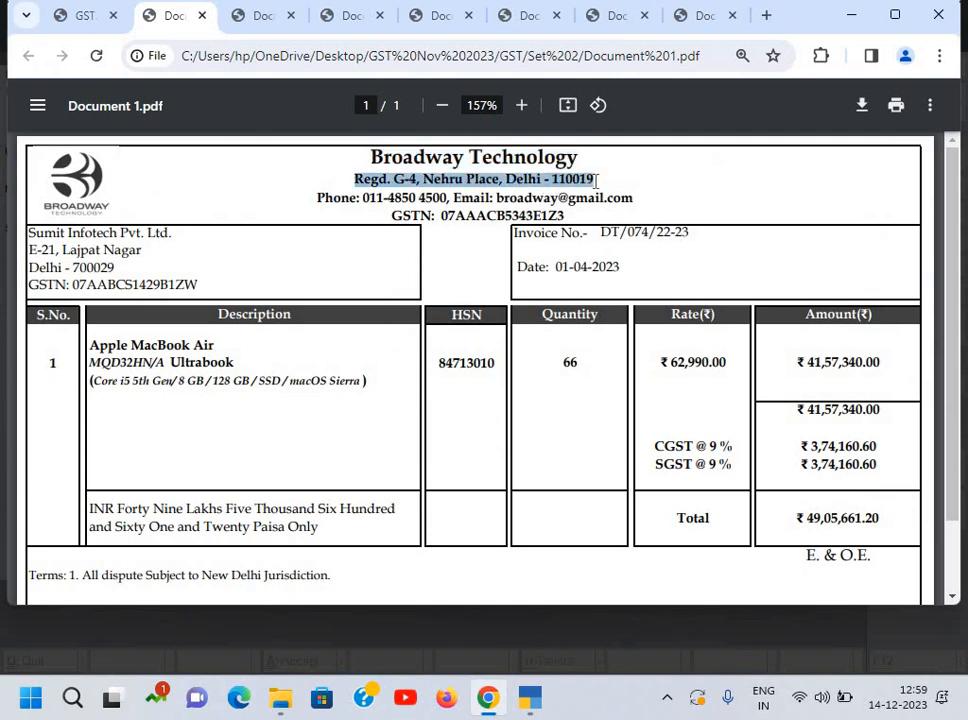
{"action": "key", "text": "ctrl+c"}
{"action": "key", "text": "alt+Tab"}
{"action": "key", "text": "ctrl+alt+v"}
{"action": "key", "text": "Return"}
{"action": "key", "text": "alt+Tab"}
{"action": "left_click_drag", "start_coordinate": [363, 198], "coordinate": [449, 198]}
{"action": "left_click", "coordinate": [367, 205]}
{"action": "left_click_drag", "start_coordinate": [363, 198], "coordinate": [446, 202]}
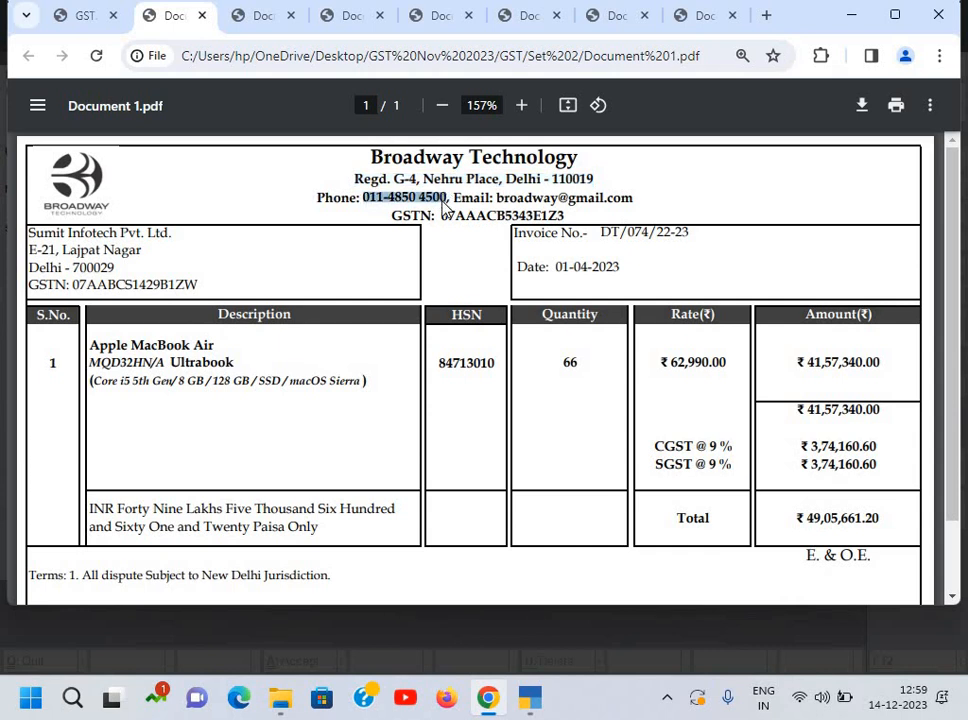
{"action": "key", "text": "alt+Tab"}
{"action": "key", "text": "Return"}
{"action": "key", "text": "Return"}
{"action": "key", "text": "Return"}
{"action": "key", "text": "Return"}
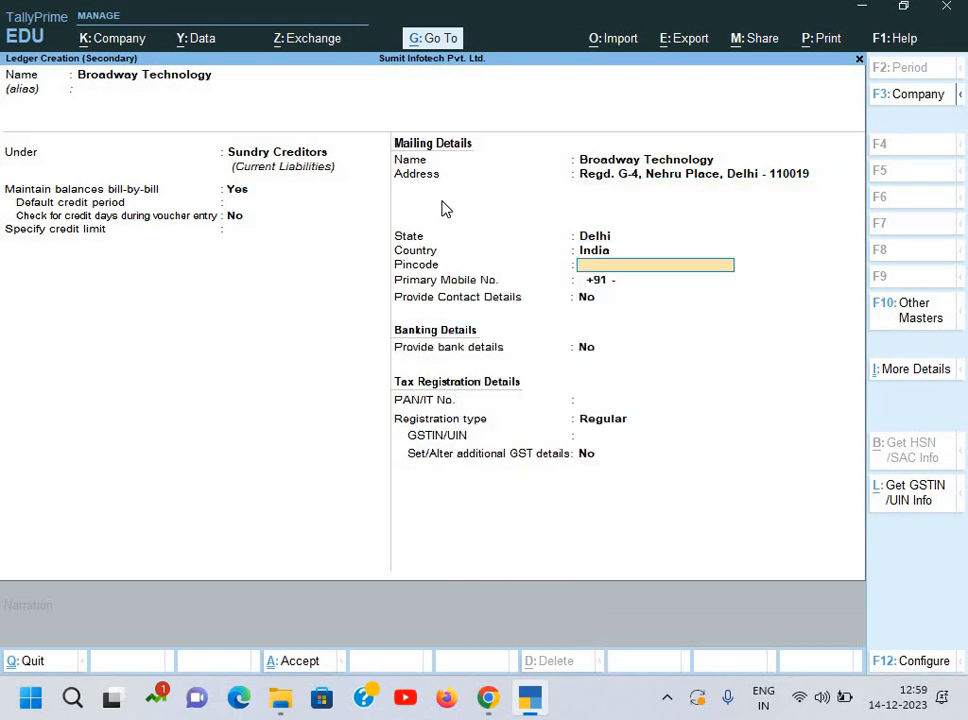
Step: Turn on contact details and enter the supplier's phone number and e-mail address copied from the invoice
{"action": "type", "text": "y"}
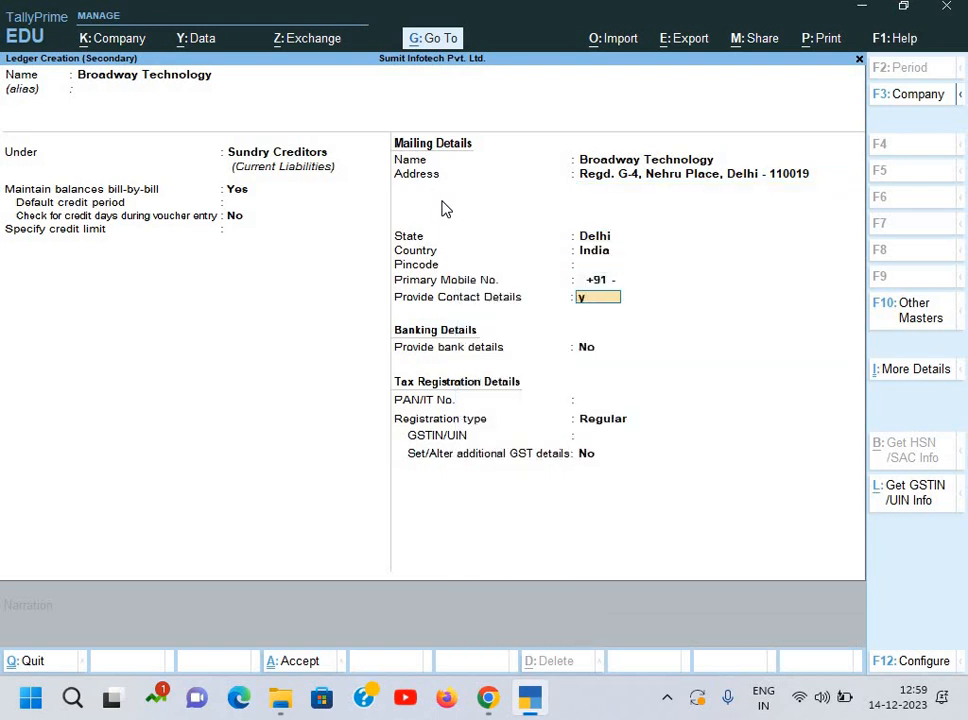
{"action": "key", "text": "Return"}
{"action": "key", "text": "Return"}
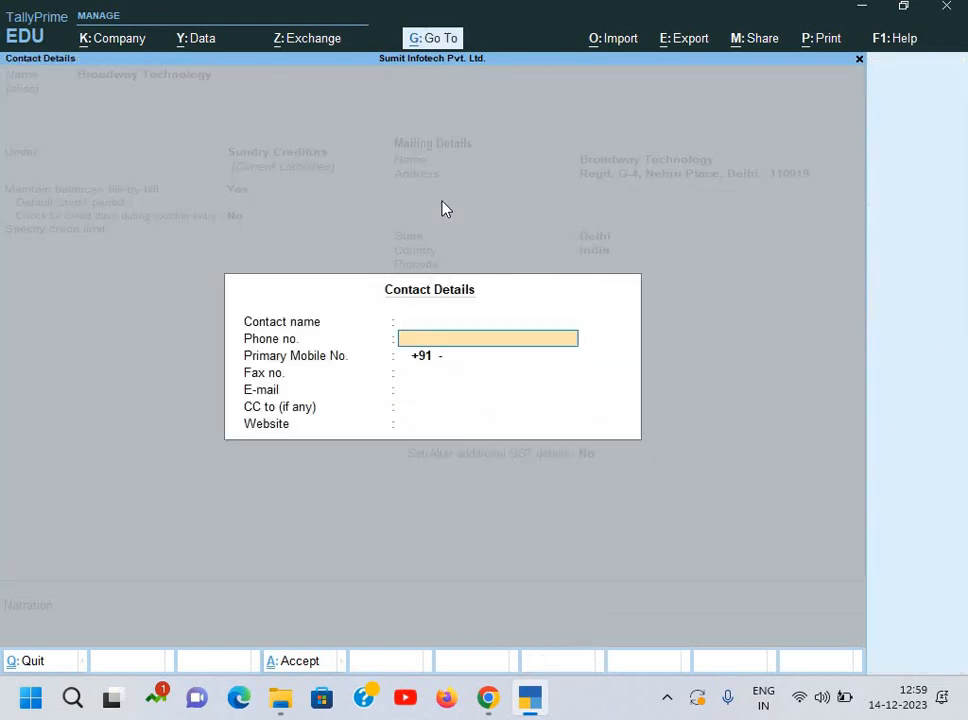
{"action": "key", "text": "Return"}
{"action": "key", "text": "Return"}
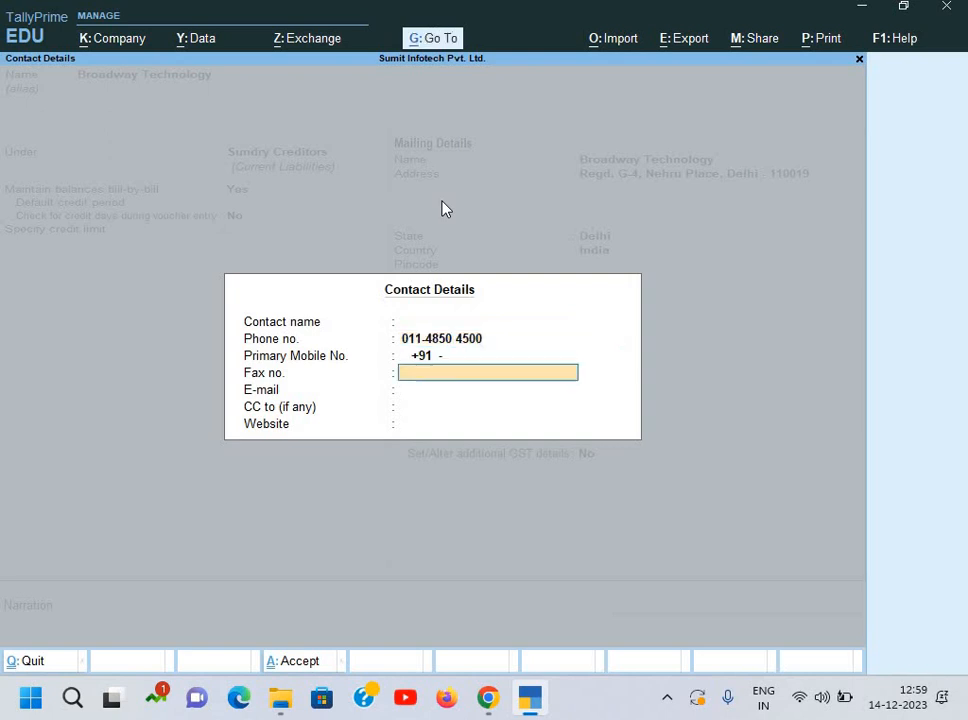
{"action": "key", "text": "alt+Tab"}
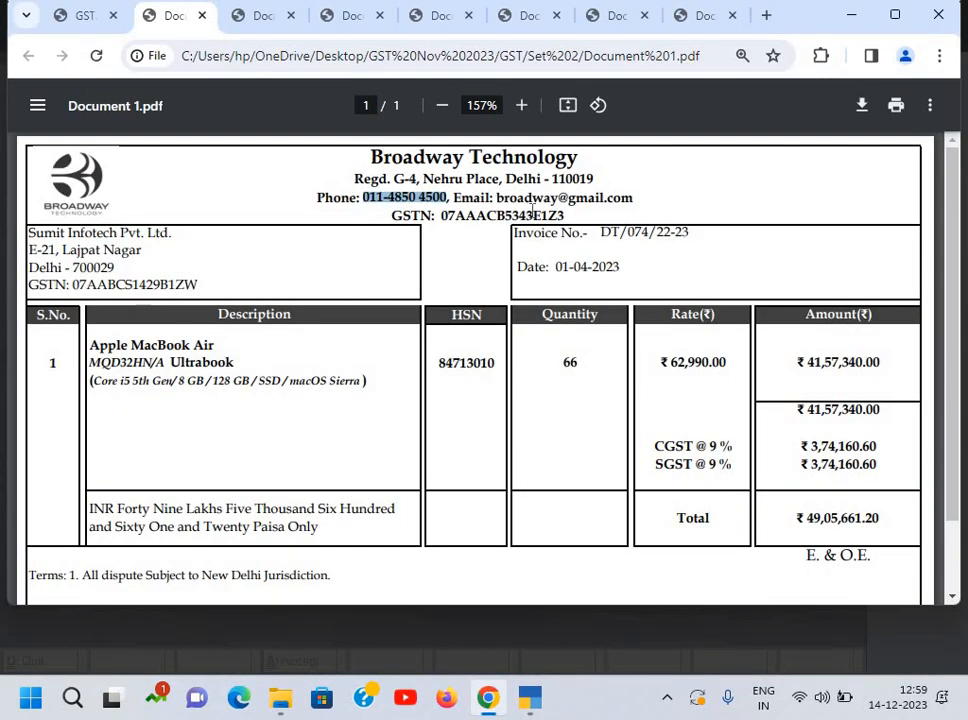
{"action": "left_click_drag", "start_coordinate": [498, 197], "coordinate": [632, 198]}
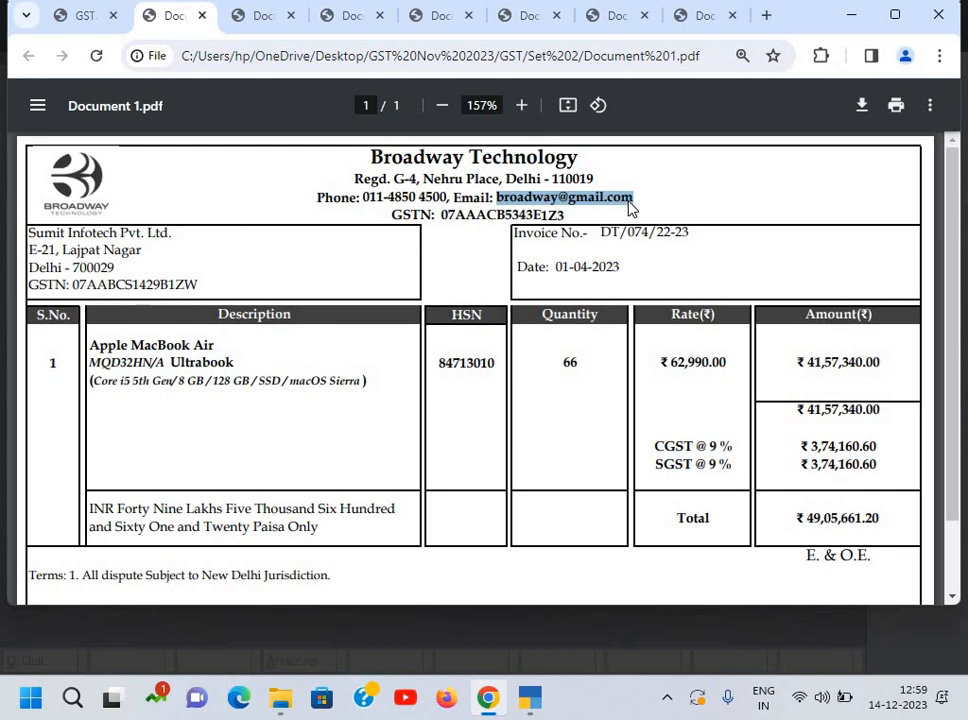
{"action": "key", "text": "ctrl+c"}
{"action": "key", "text": "alt+Tab"}
{"action": "key", "text": "ctrl+v"}
{"action": "key", "text": "Return"}
{"action": "key", "text": "Return"}
{"action": "key", "text": "Return"}
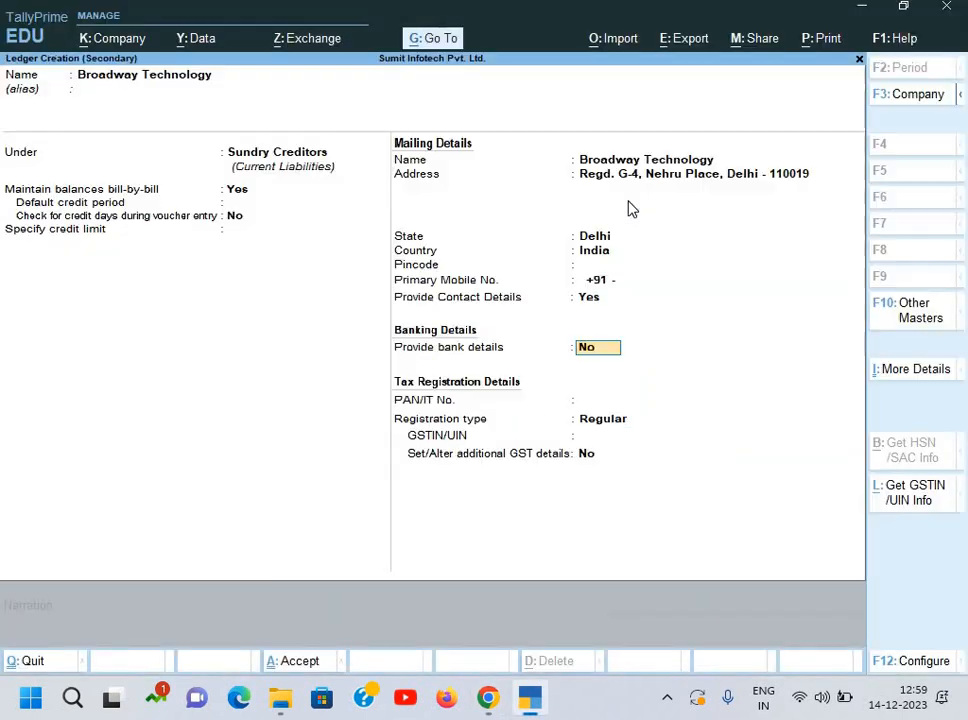
{"action": "key", "text": "Return"}
{"action": "key", "text": "Return"}
{"action": "key", "text": "Return"}
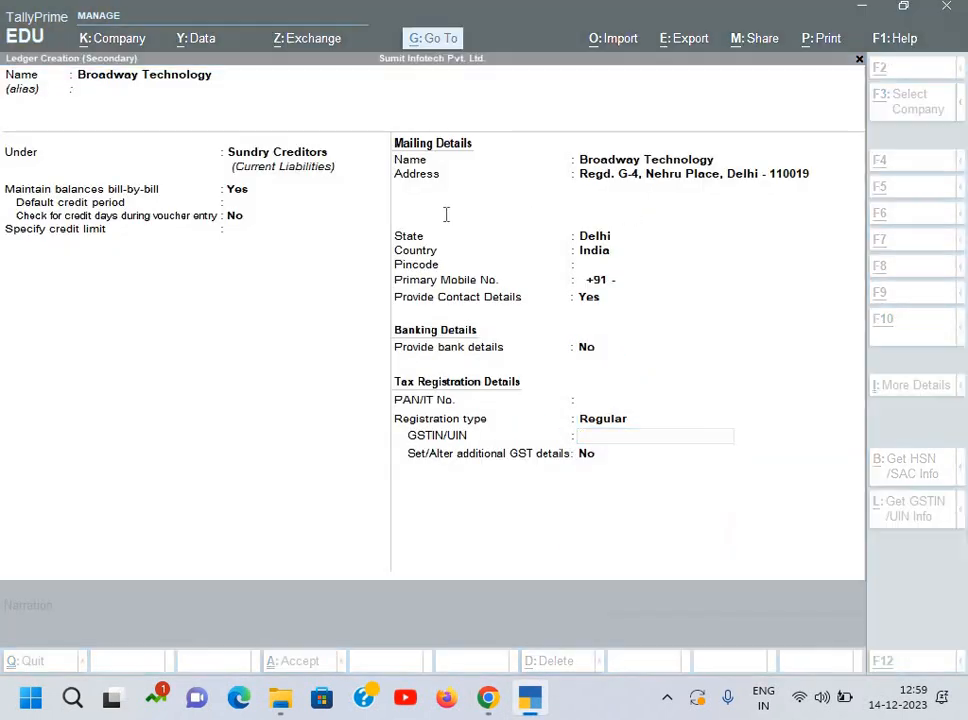
Step: Paste the supplier's GSTIN under Regular registration, save the ledger, and accept Party Details with Delhi supply
{"action": "key", "text": "alt+Tab"}
{"action": "left_click_drag", "start_coordinate": [441, 214], "coordinate": [564, 214]}
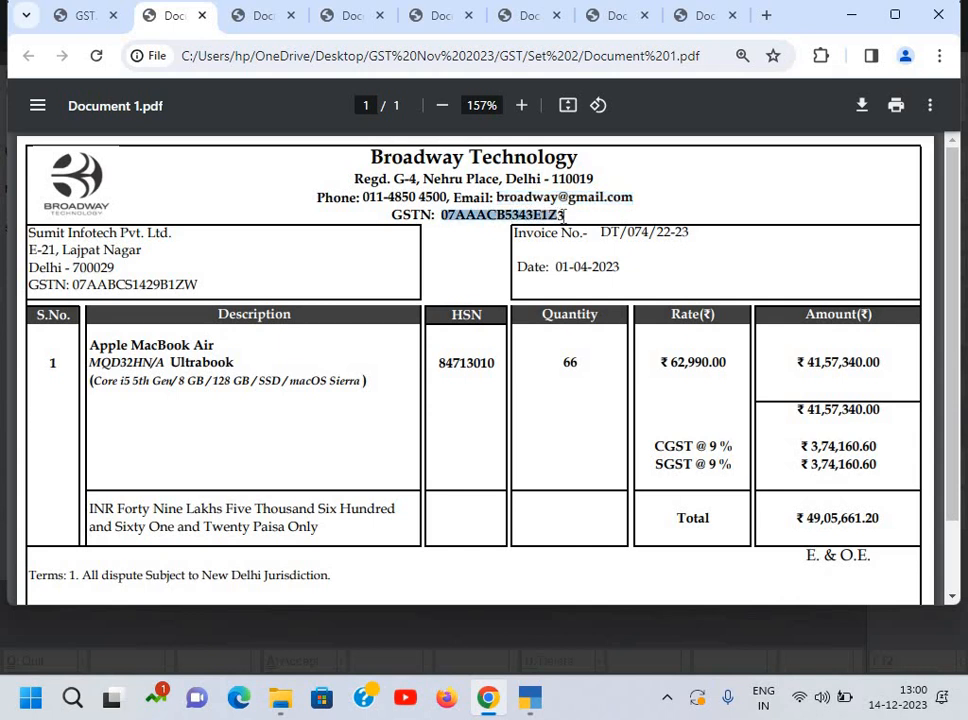
{"action": "key", "text": "ctrl+c"}
{"action": "key", "text": "alt+Tab"}
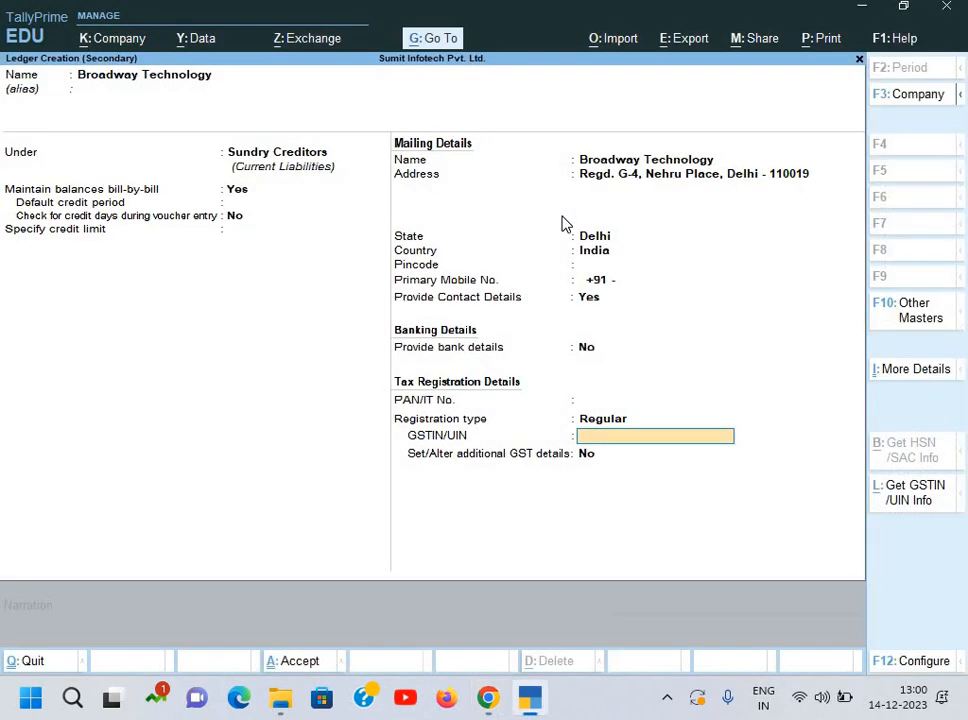
{"action": "key", "text": "ctrl+v"}
{"action": "key", "text": "Return"}
{"action": "key", "text": "Return"}
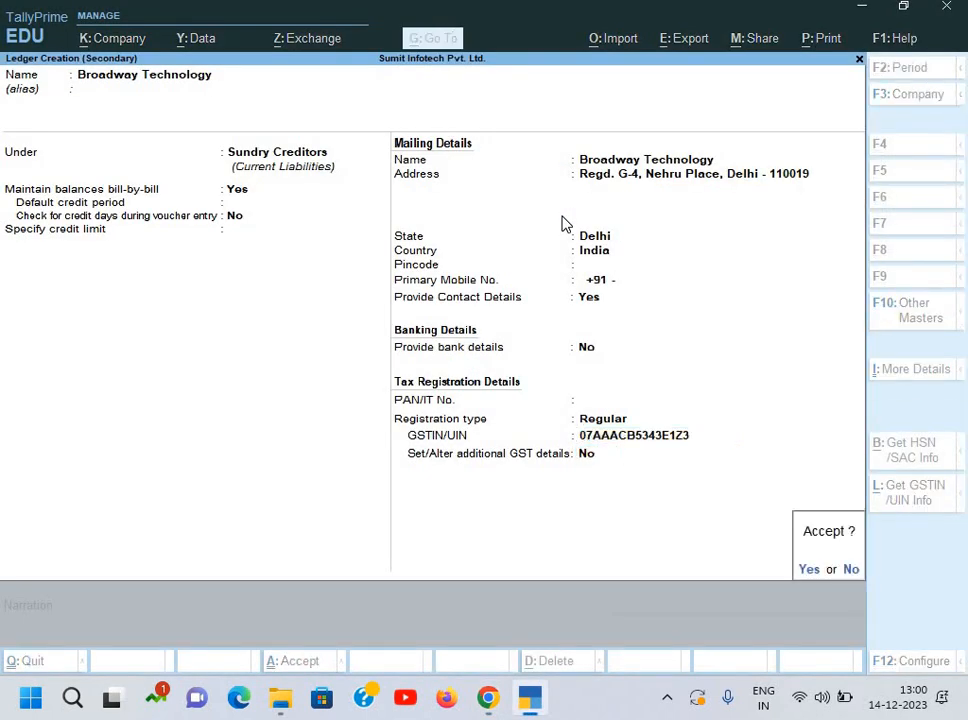
{"action": "key", "text": "Return"}
{"action": "key", "text": "Return"}
{"action": "key", "text": "Return"}
{"action": "key", "text": "Return"}
{"action": "key", "text": "Return"}
{"action": "key", "text": "Return"}
{"action": "key", "text": "Return"}
{"action": "key", "text": "Return"}
{"action": "key", "text": "Return"}
{"action": "key", "text": "Return"}
{"action": "key", "text": "Return"}
{"action": "key", "text": "Return"}
{"action": "key", "text": "Return"}
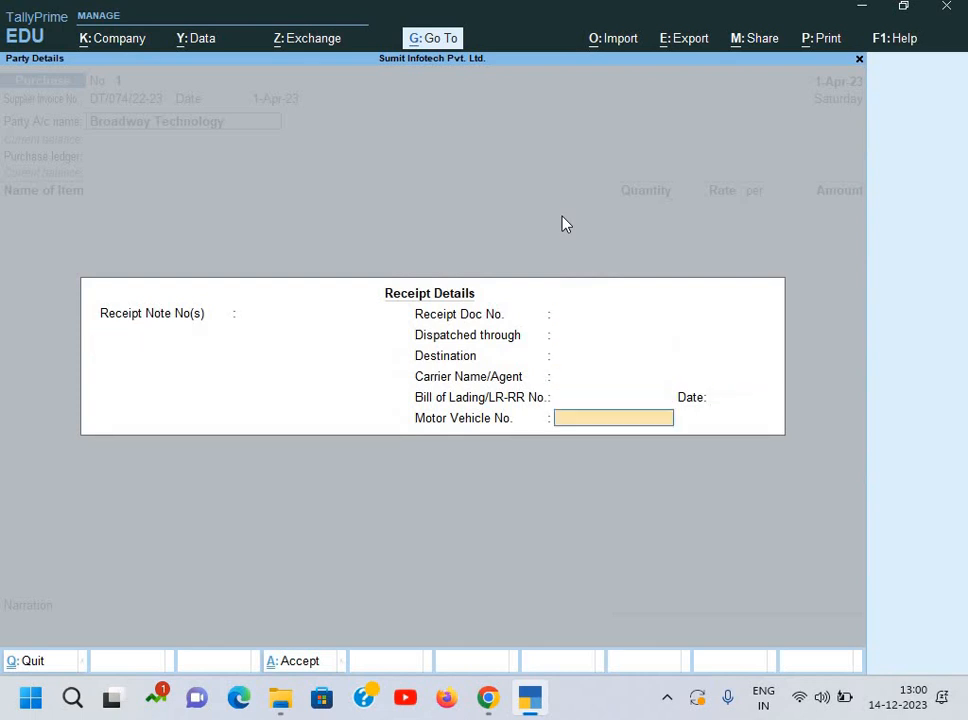
{"action": "key", "text": "Return"}
{"action": "key", "text": "Return"}
{"action": "key", "text": "Return"}
{"action": "key", "text": "Return"}
{"action": "key", "text": "Return"}
{"action": "key", "text": "Return"}
{"action": "key", "text": "Return"}
{"action": "key", "text": "Return"}
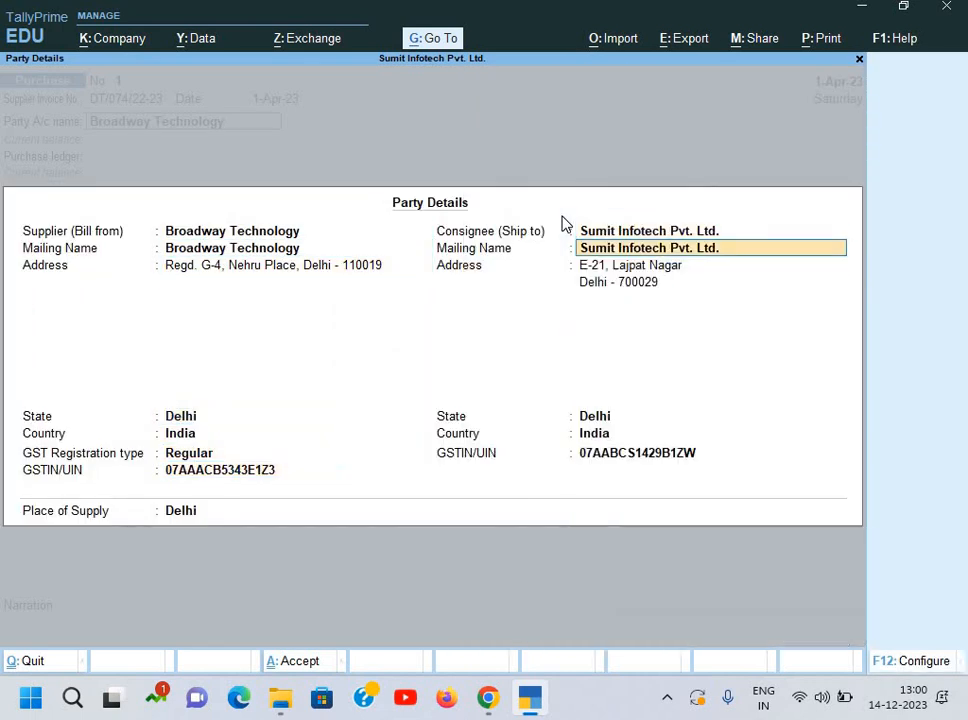
{"action": "key", "text": "Return"}
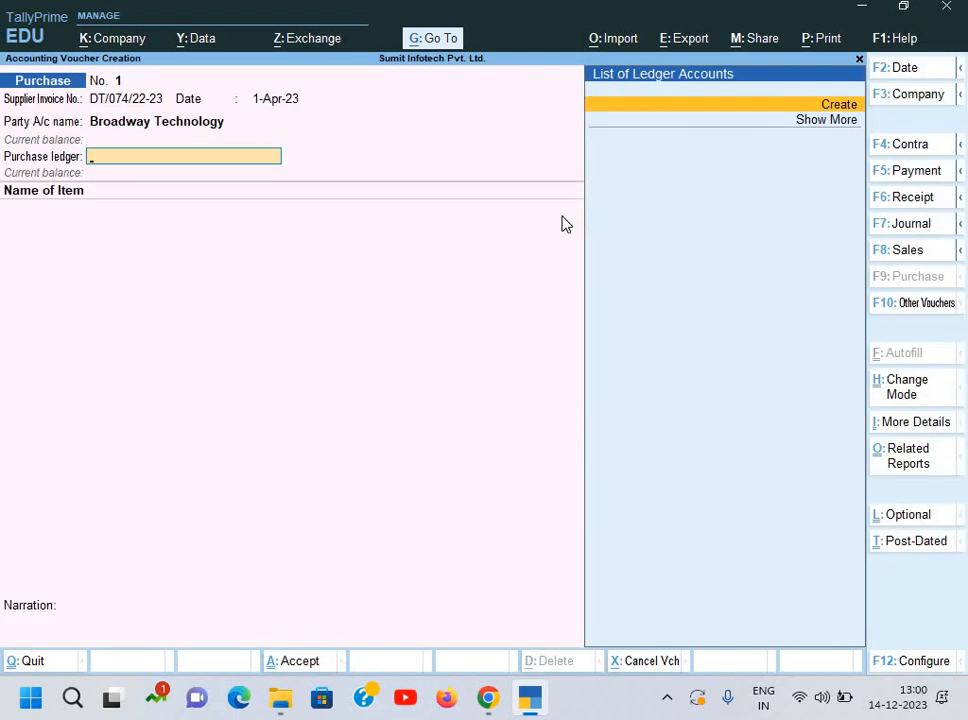
Step: Create the 'Purchase' ledger under Purchase Accounts, GST applicable, with type of supply Goods
{"action": "key", "text": "alt+c"}
{"action": "type", "text": "Purcha"}
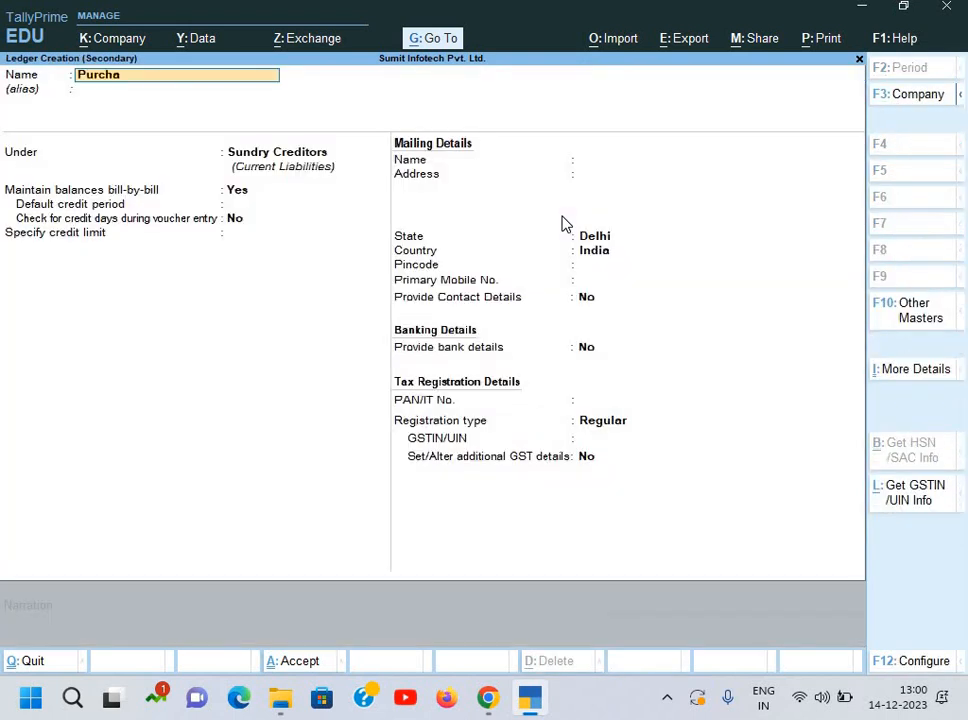
{"action": "type", "text": "se"}
{"action": "key", "text": "Return"}
{"action": "type", "text": "P"}
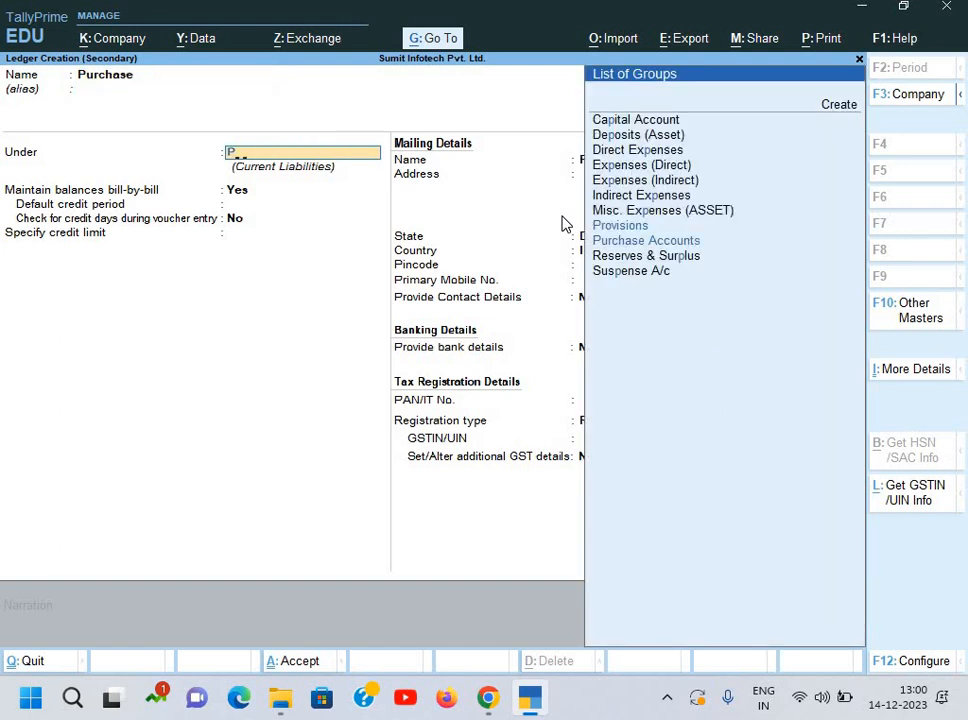
{"action": "type", "text": "u"}
{"action": "key", "text": "Return"}
{"action": "key", "text": "Return"}
{"action": "key", "text": "Return"}
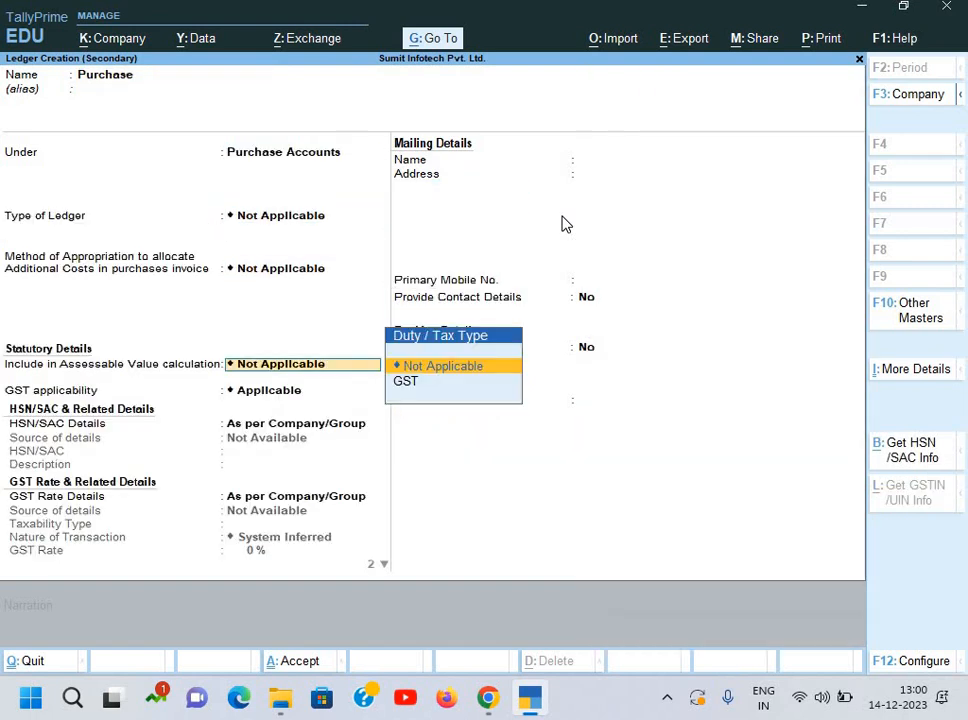
{"action": "key", "text": "Return"}
{"action": "key", "text": "Return"}
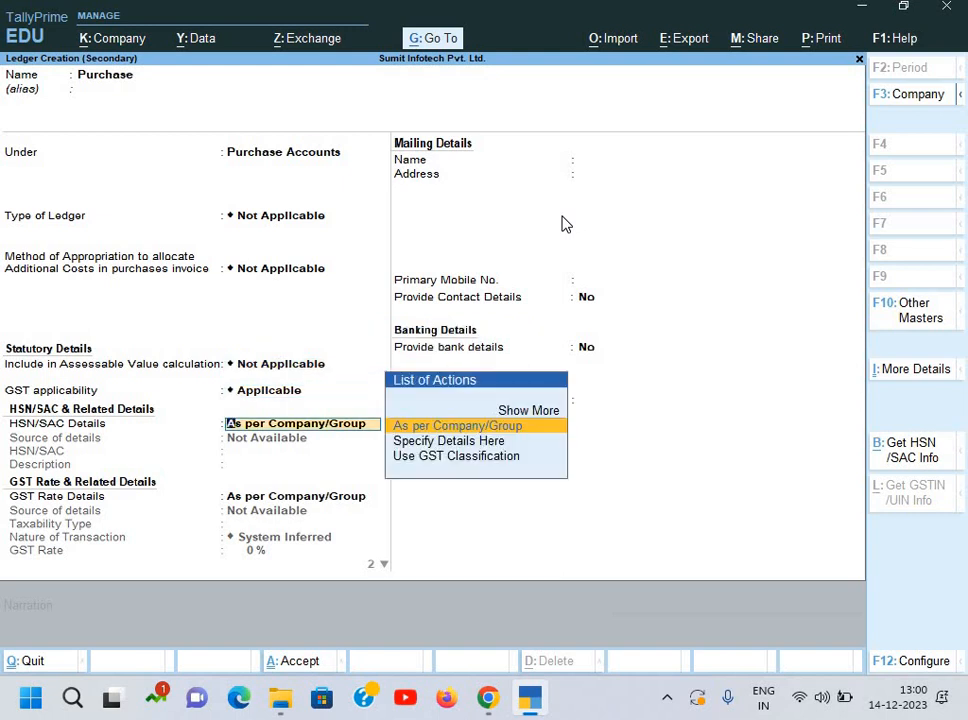
{"action": "key", "text": "Return"}
{"action": "key", "text": "Return"}
{"action": "key", "text": "Up"}
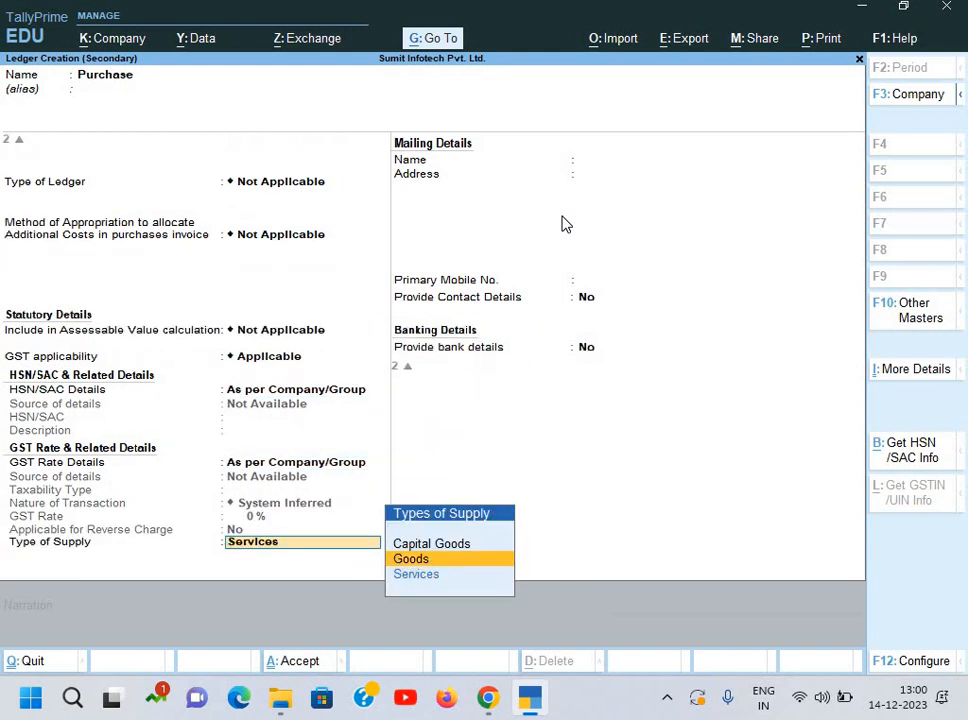
{"action": "key", "text": "Return"}
{"action": "key", "text": "Return"}
{"action": "key", "text": "Return"}
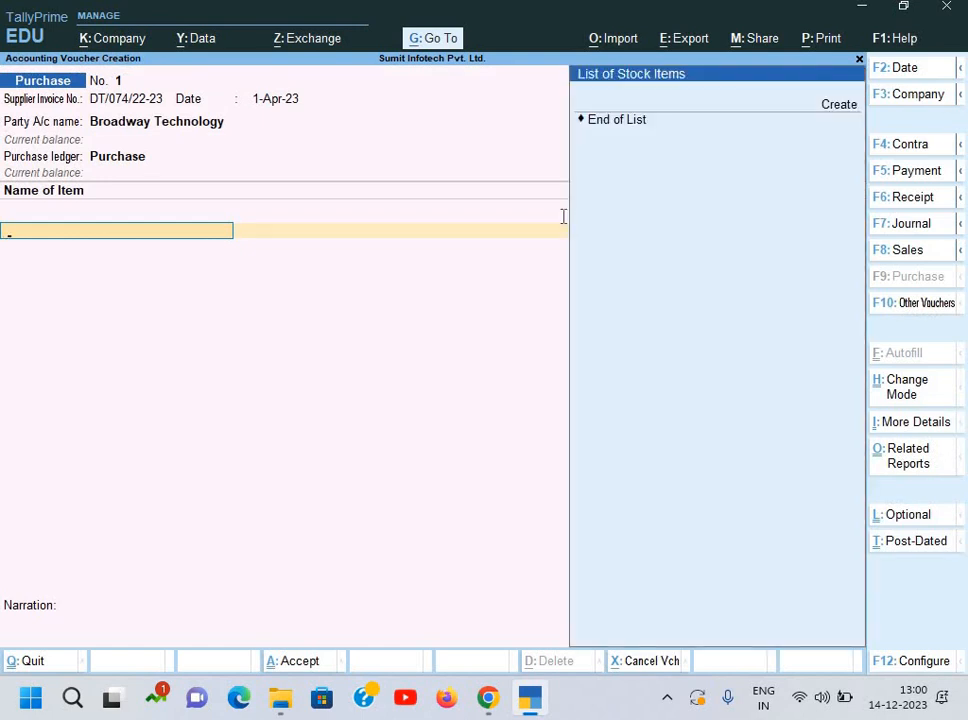
Step: Start the stock item 'Apple MacBook Air MQD32HN/A Ultrabook', named from the invoice, under Primary
{"action": "key", "text": "alt+c"}
{"action": "key", "text": "alt+Tab"}
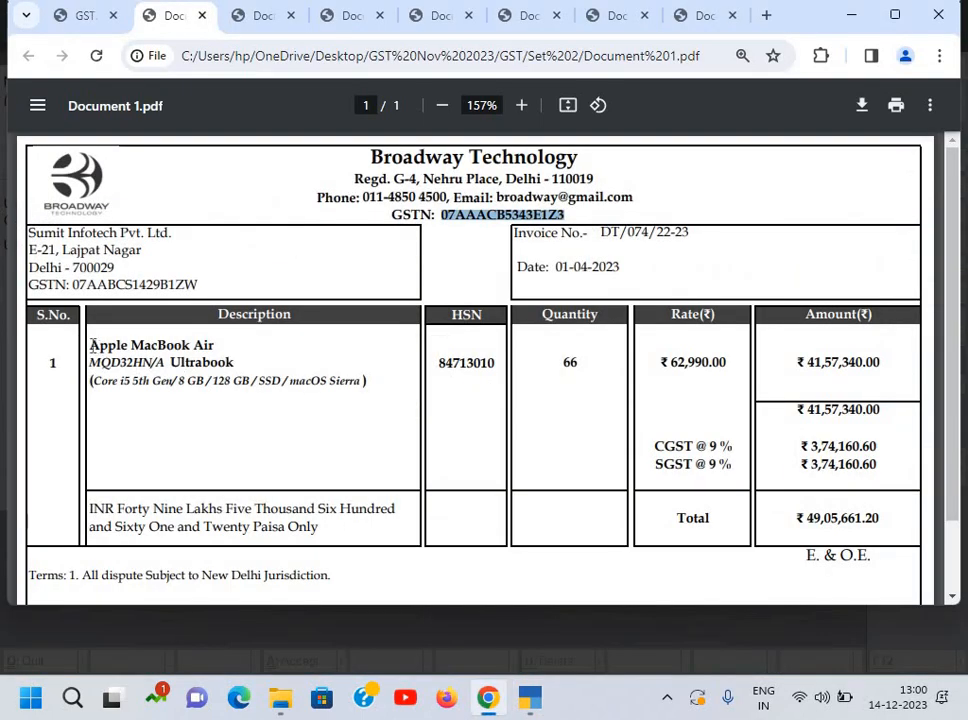
{"action": "left_click_drag", "start_coordinate": [90, 345], "coordinate": [236, 362]}
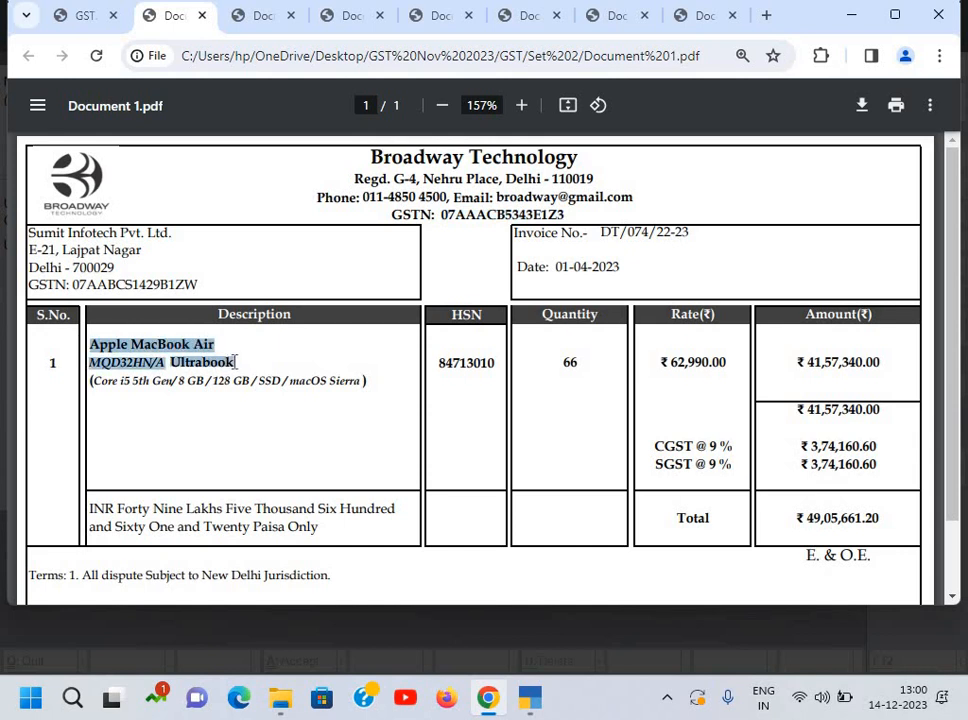
{"action": "key", "text": "alt+Tab"}
{"action": "key", "text": "ctrl+alt+v"}
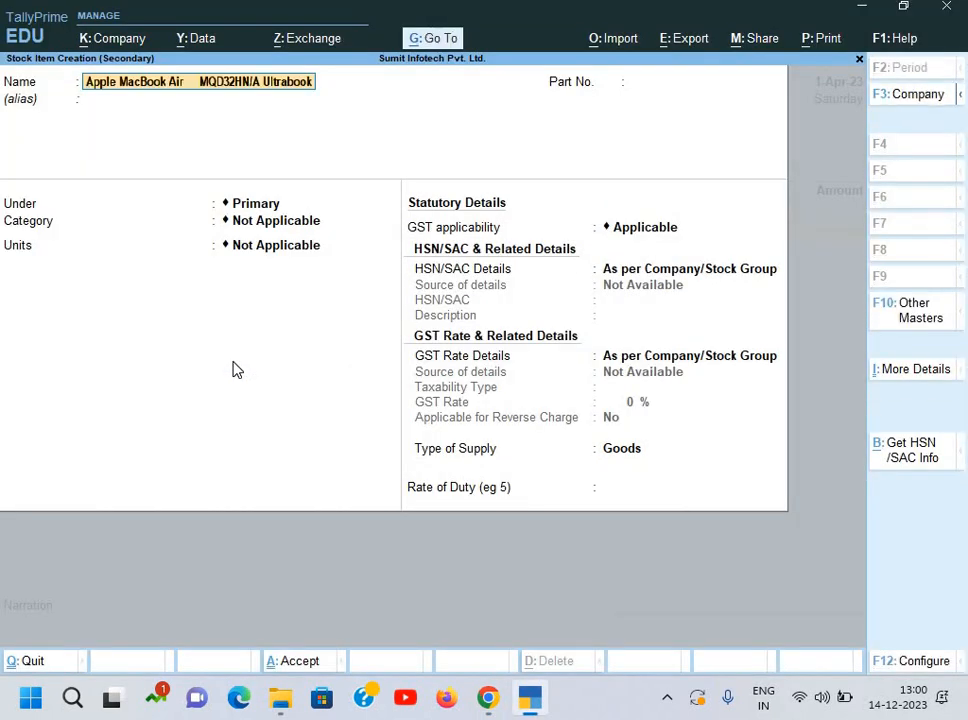
{"action": "key", "text": "Return"}
{"action": "key", "text": "Return"}
{"action": "key", "text": "Return"}
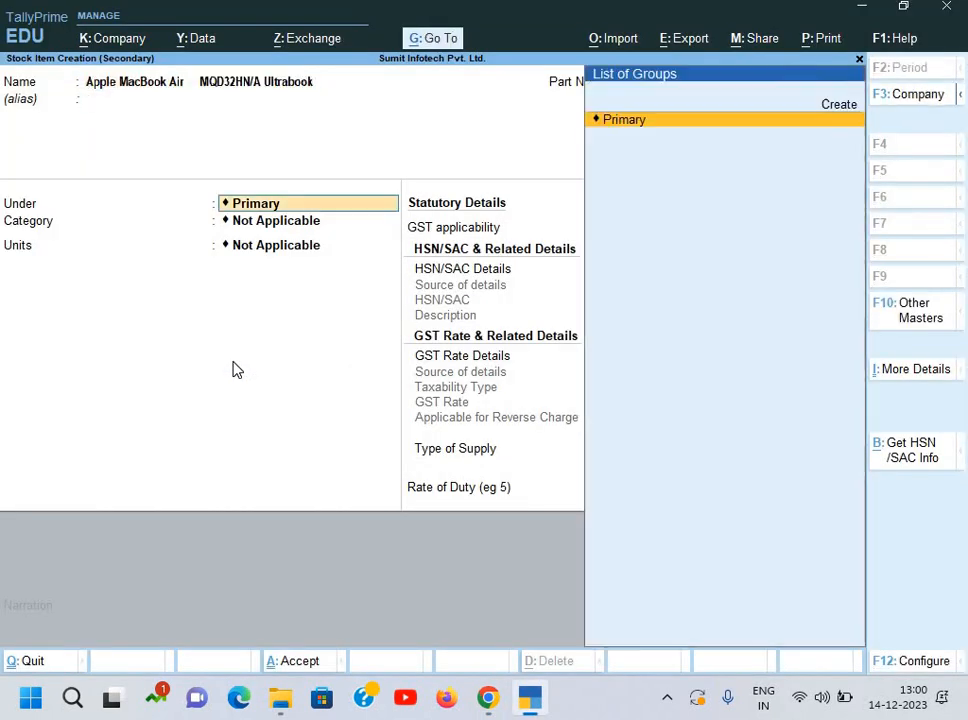
{"action": "key", "text": "Return"}
{"action": "key", "text": "Return"}
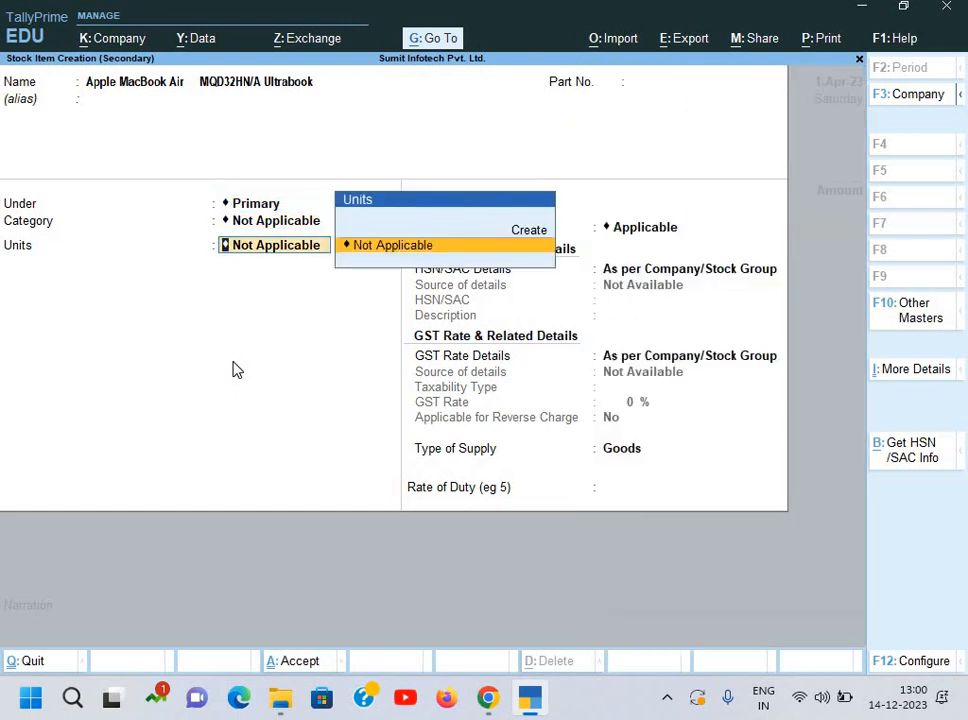
Step: Create the unit pcs with formal name Pieces and UQC PCS-PIECES
{"action": "key", "text": "alt+c"}
{"action": "key", "text": "Return"}
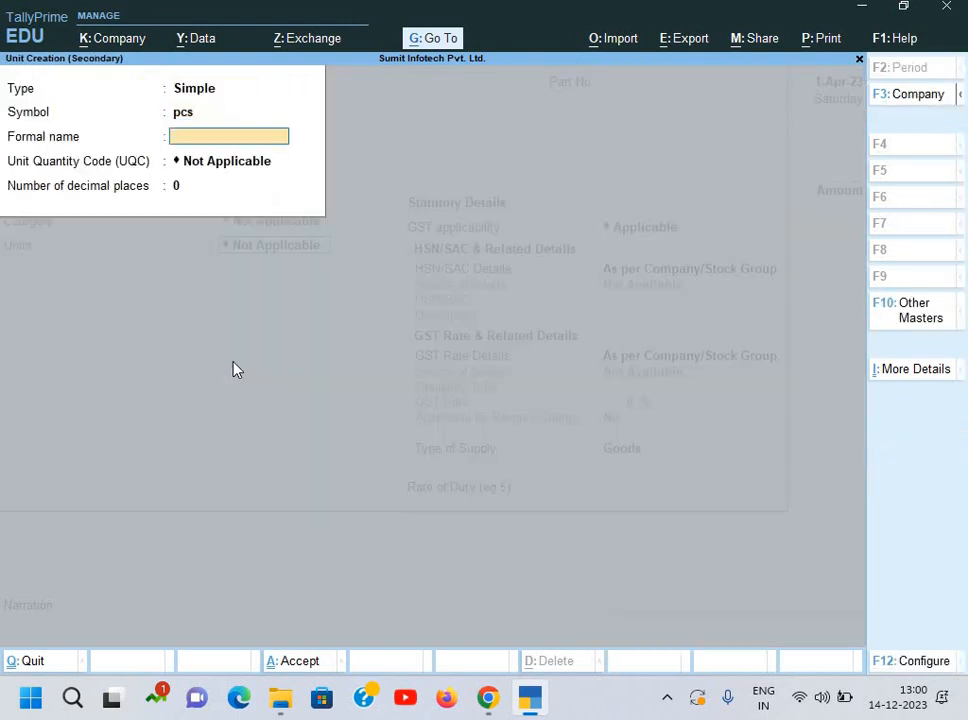
{"action": "type", "text": "Pieces"}
{"action": "key", "text": "Return"}
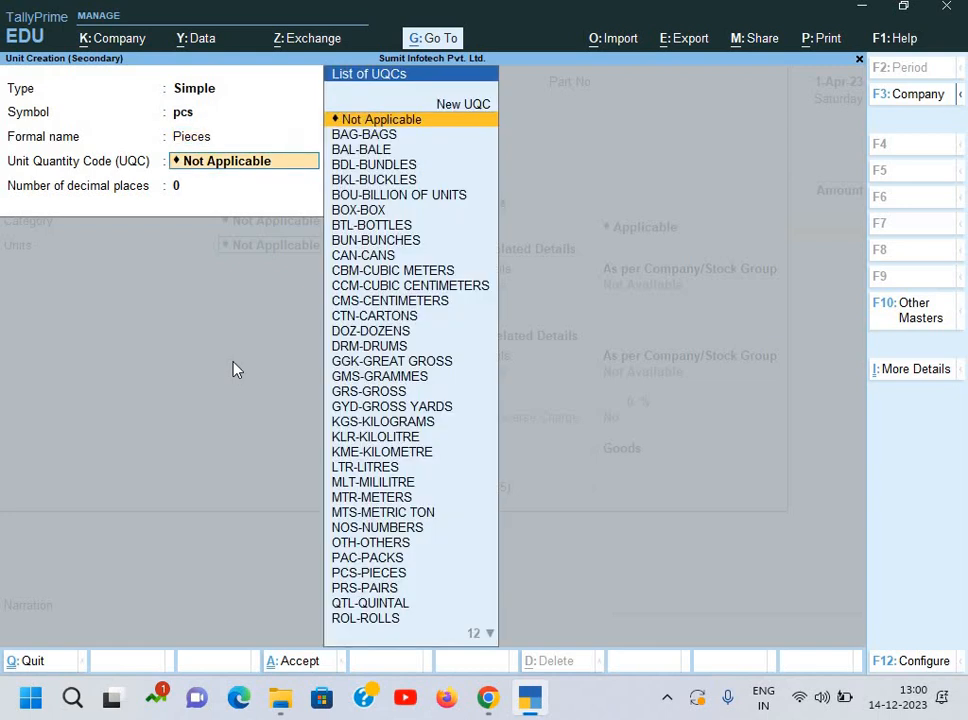
{"action": "type", "text": "pcs"}
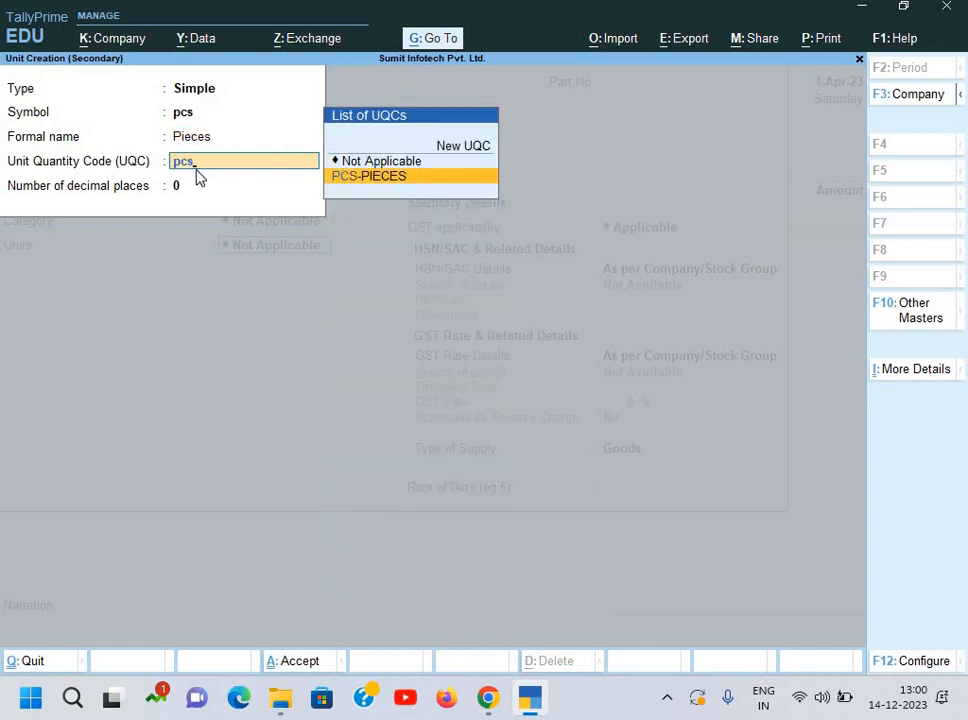
{"action": "key", "text": "Return"}
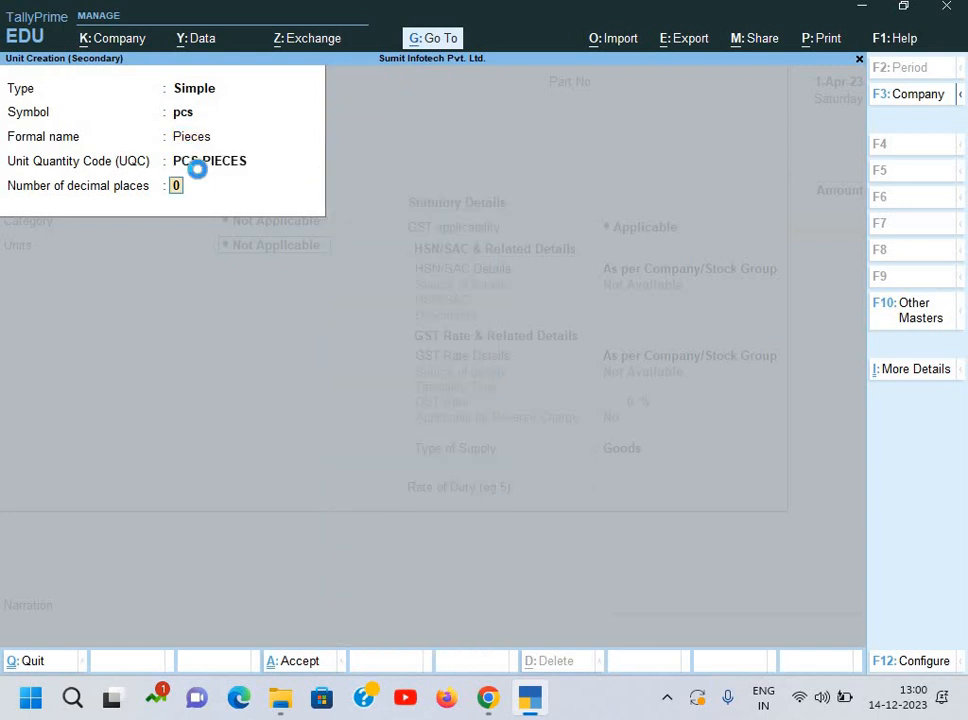
{"action": "key", "text": "Return"}
{"action": "key", "text": "Return"}
{"action": "key", "text": "Return"}
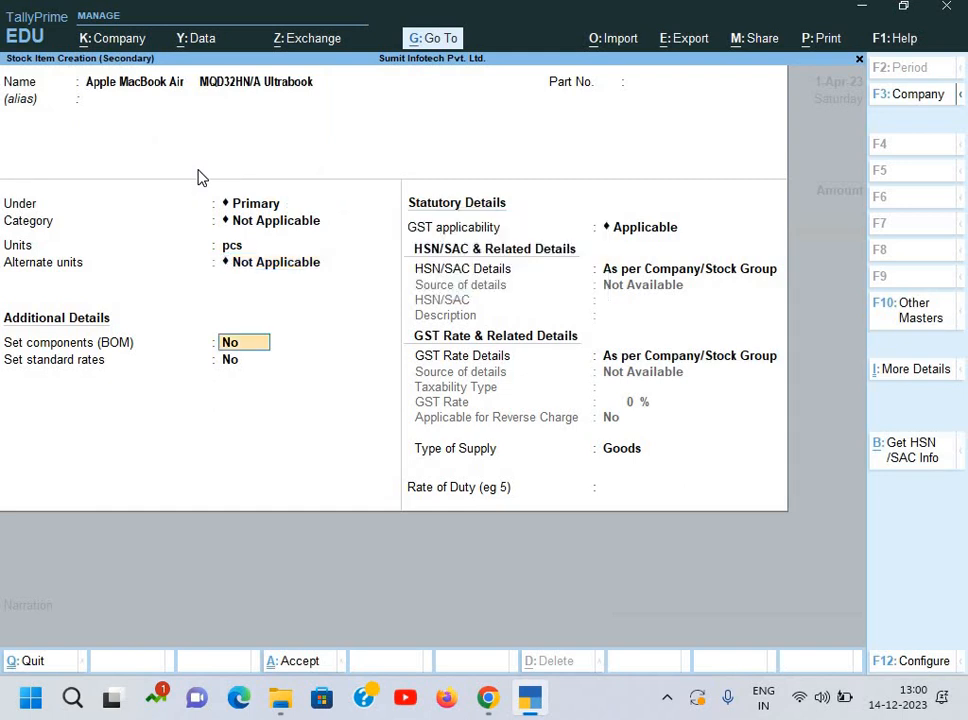
{"action": "key", "text": "Return"}
{"action": "key", "text": "Return"}
{"action": "key", "text": "Return"}
Step: Set the item's HSN/SAC code to 84713010 with description Laptop
{"action": "key", "text": "Down"}
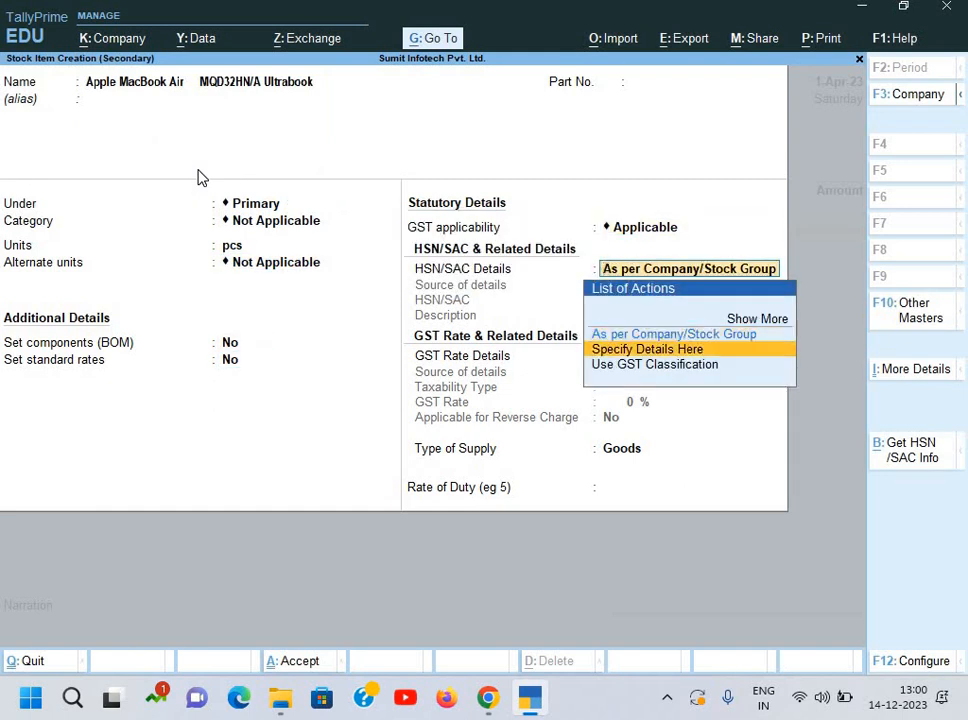
{"action": "key", "text": "Return"}
{"action": "key", "text": "alt+Tab"}
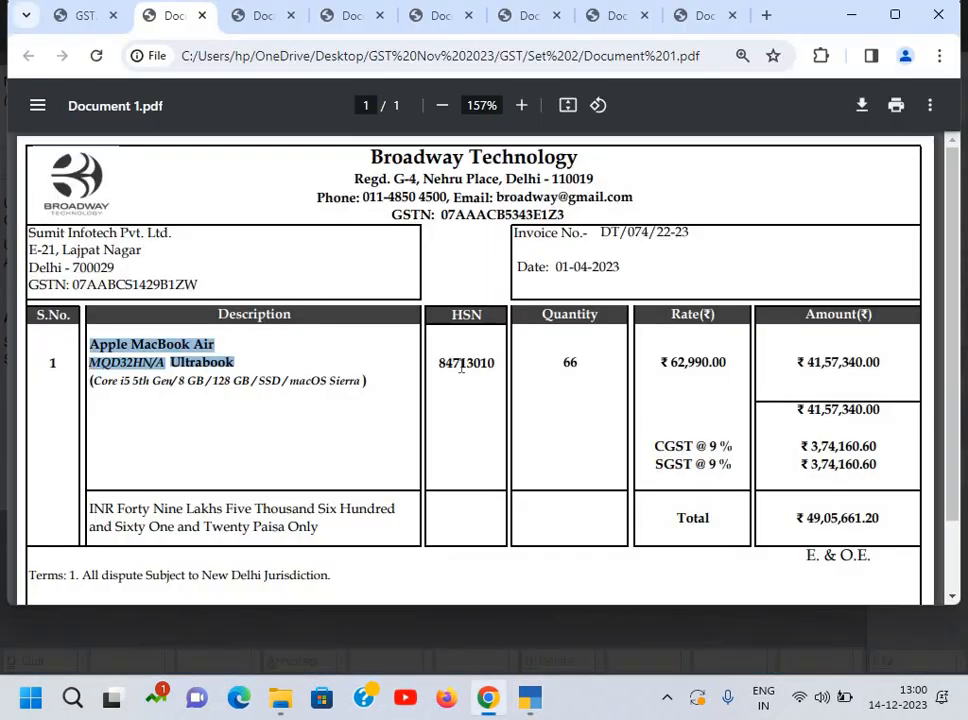
{"action": "double_click", "coordinate": [495, 362]}
{"action": "key", "text": "ctrl+c"}
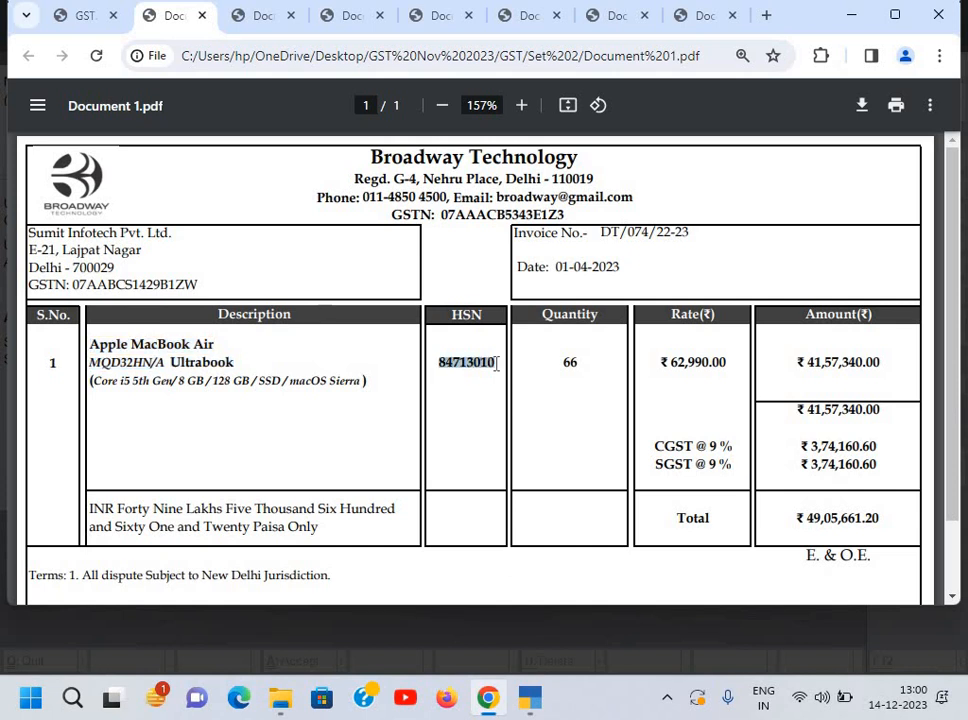
{"action": "key", "text": "alt+Tab"}
{"action": "key", "text": "ctrl+v"}
{"action": "key", "text": "Return"}
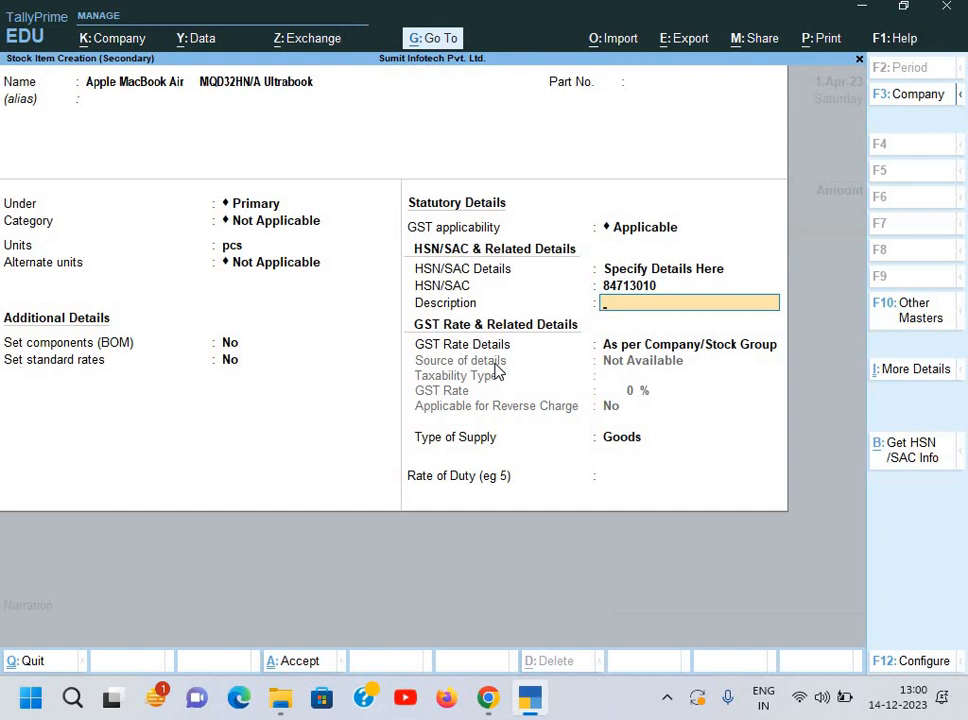
{"action": "type", "text": "Laptop"}
{"action": "key", "text": "Return"}
Step: Mark the item Taxable at 18% GST for Goods and save it
{"action": "key", "text": "Down"}
{"action": "key", "text": "Return"}
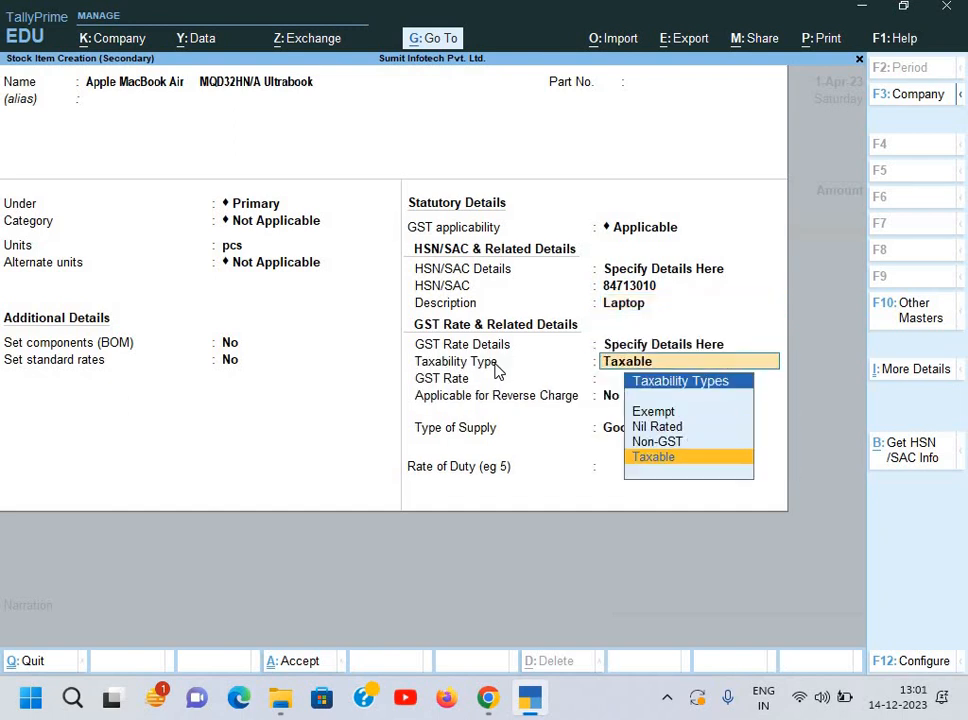
{"action": "key", "text": "Return"}
{"action": "type", "text": "18"}
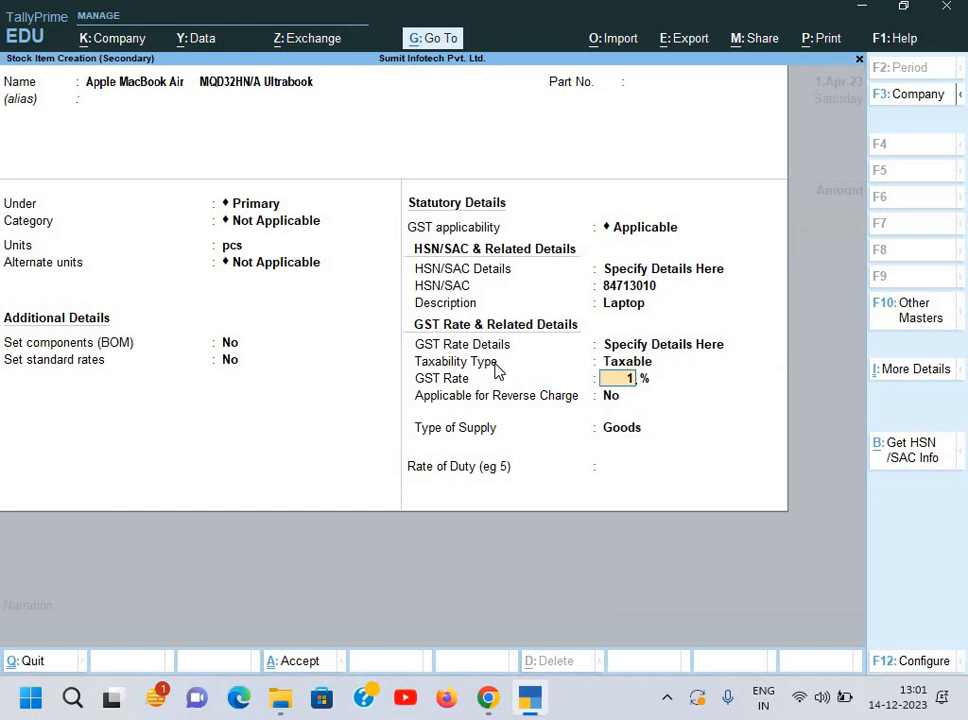
{"action": "key", "text": "Return"}
{"action": "key", "text": "Return"}
{"action": "key", "text": "Return"}
{"action": "key", "text": "Return"}
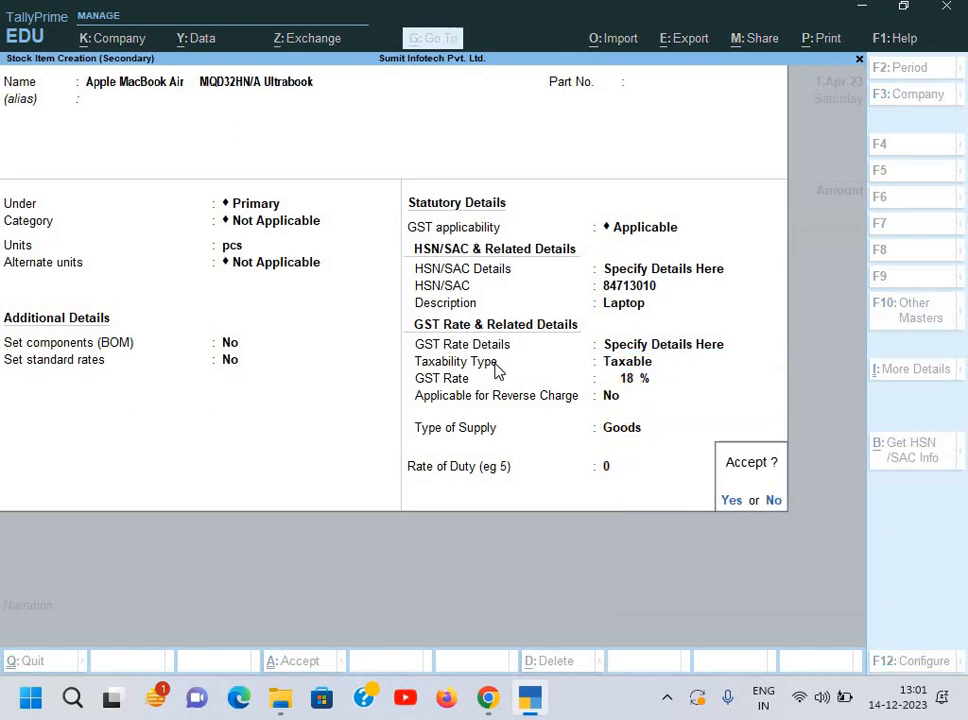
{"action": "key", "text": "Return"}
{"action": "key", "text": "alt+Tab"}
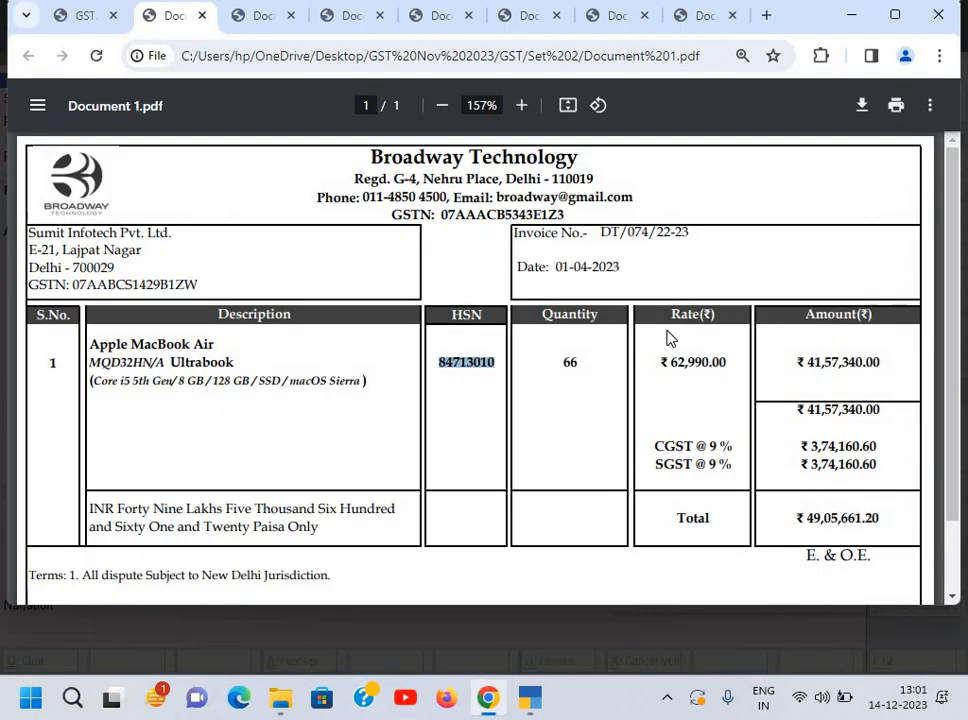
{"action": "key", "text": "alt+Tab"}
Step: Enter 66 pcs at a rate of 62,990.00, giving an amount of 41,57,340.00
{"action": "type", "text": "66"}
{"action": "key", "text": "Return"}
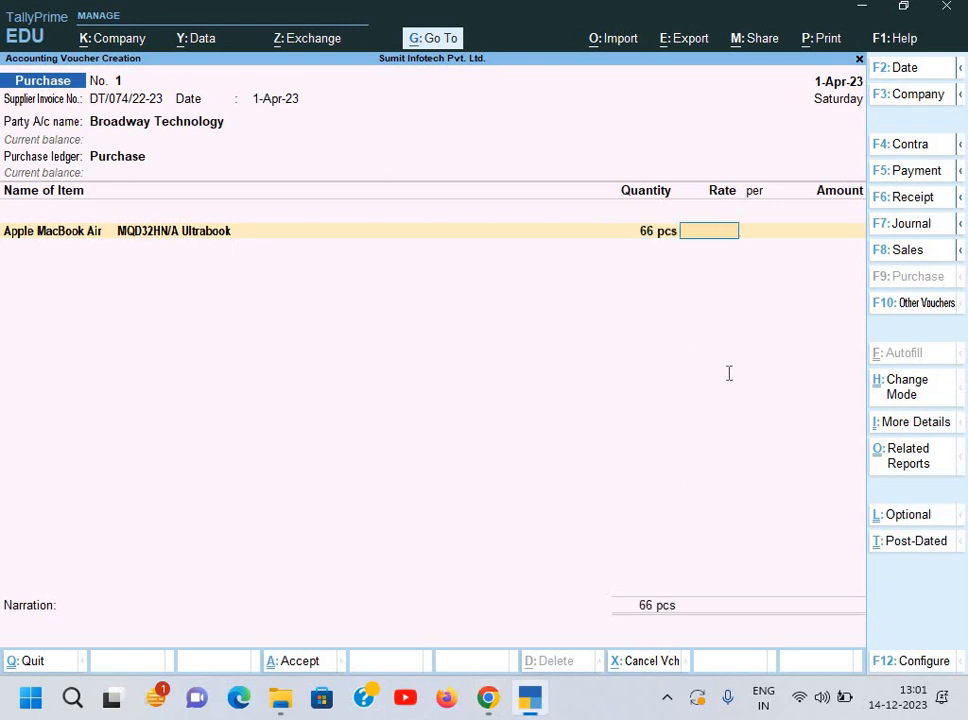
{"action": "key", "text": "alt+Tab"}
{"action": "key", "text": "alt+Tab"}
{"action": "type", "text": "62,990"}
{"action": "key", "text": "Return"}
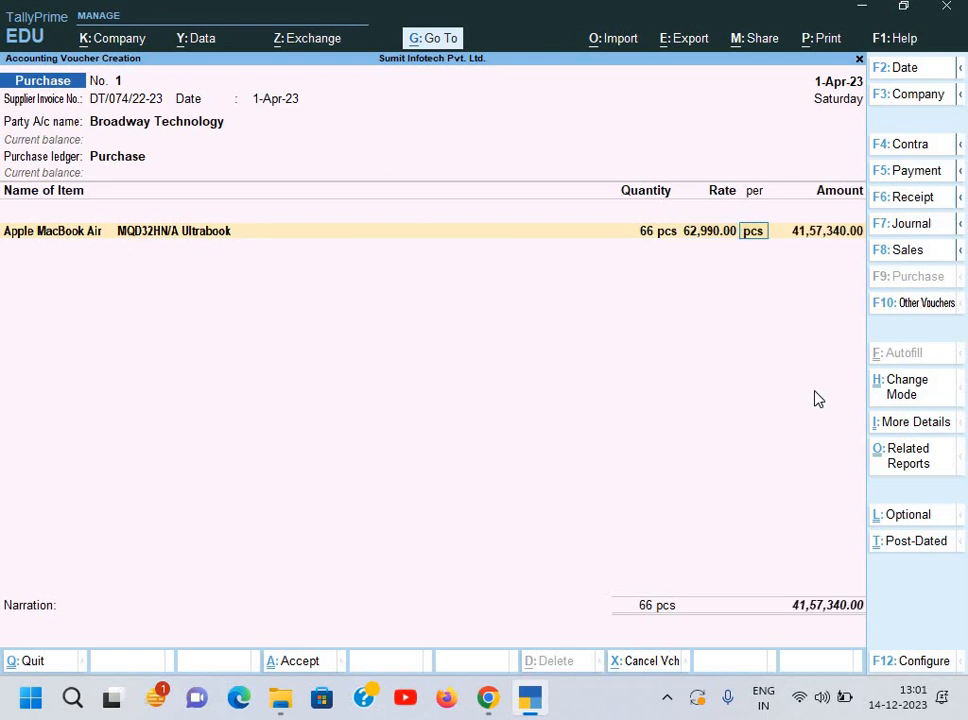
{"action": "key", "text": "Return"}
{"action": "key", "text": "alt+Tab"}
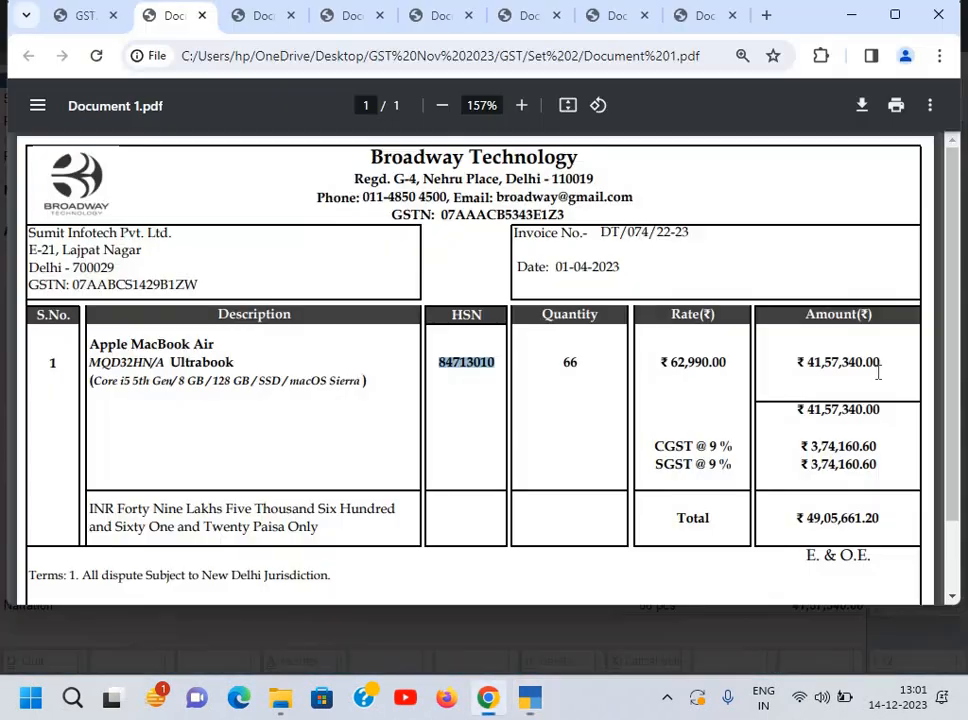
{"action": "key", "text": "alt+Tab"}
{"action": "key", "text": "Return"}
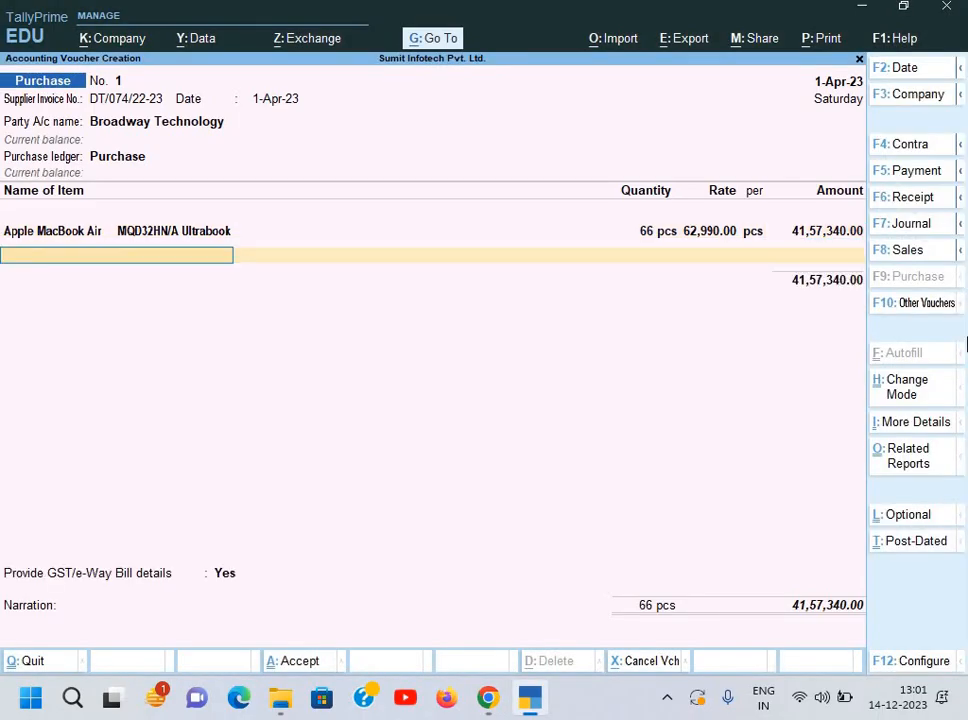
Step: Create the Input CGST ledger under Duties & Taxes as GST, tax type CGST, and accept its amount
{"action": "key", "text": "alt+c"}
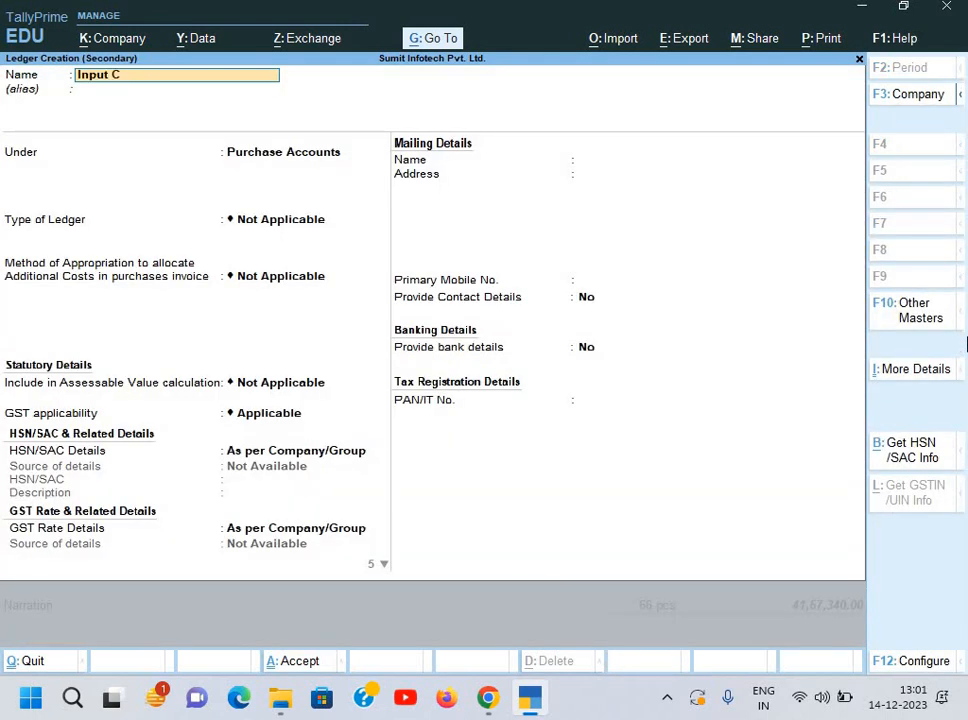
{"action": "key", "text": "Return"}
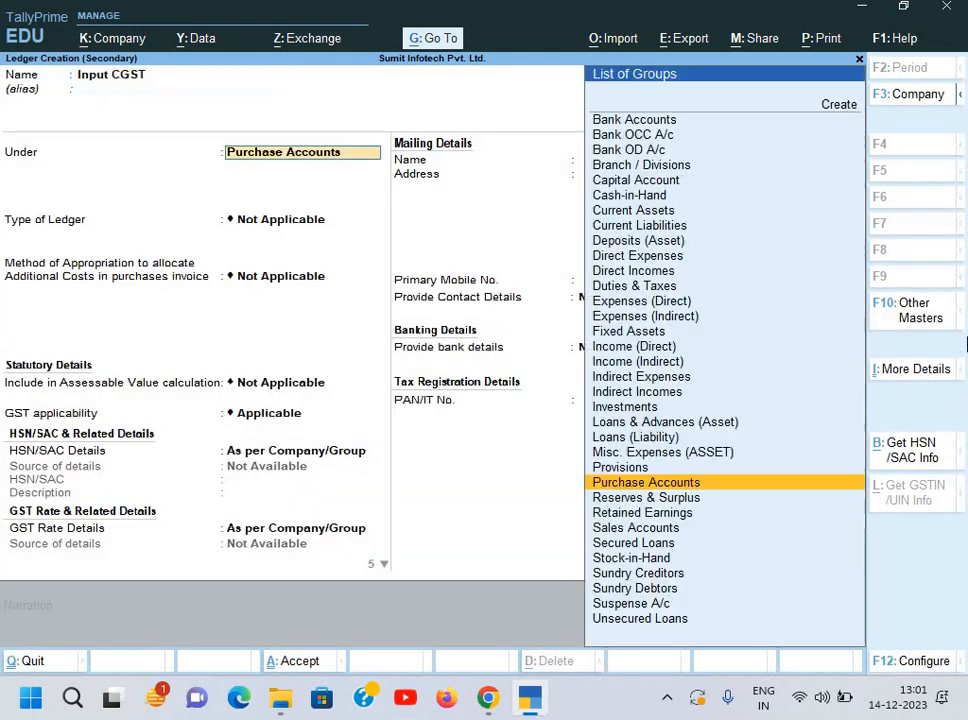
{"action": "type", "text": "D"}
{"action": "key", "text": "Down"}
{"action": "key", "text": "Down"}
{"action": "key", "text": "Down"}
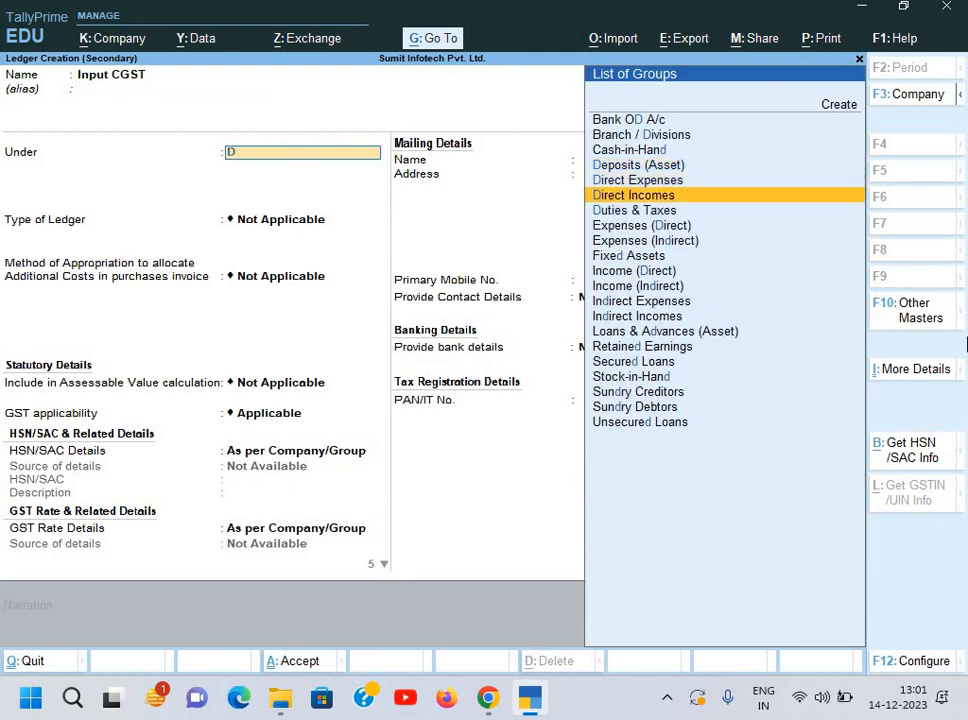
{"action": "key", "text": "Return"}
{"action": "key", "text": "Up"}
{"action": "key", "text": "Return"}
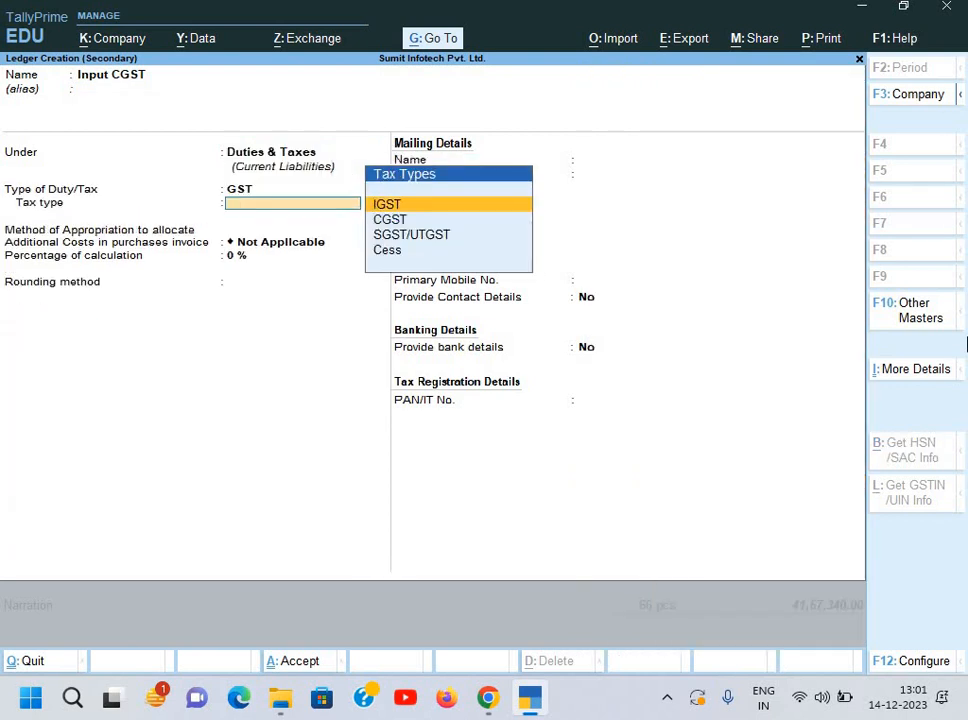
{"action": "key", "text": "Down"}
{"action": "key", "text": "Down"}
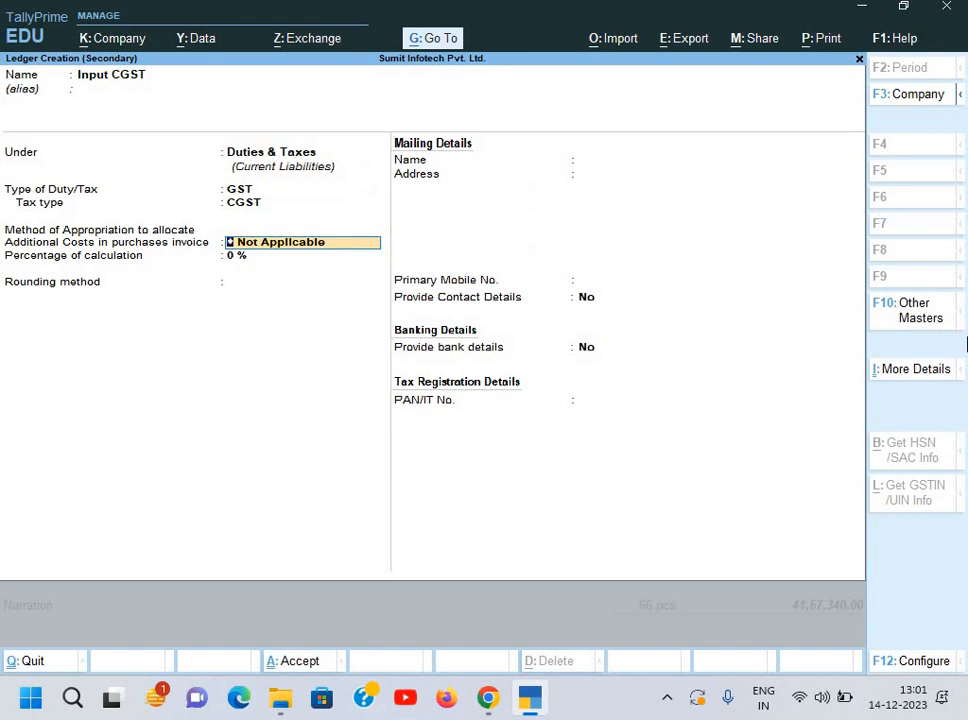
{"action": "key", "text": "ctrl+a"}
{"action": "key", "text": "Return"}
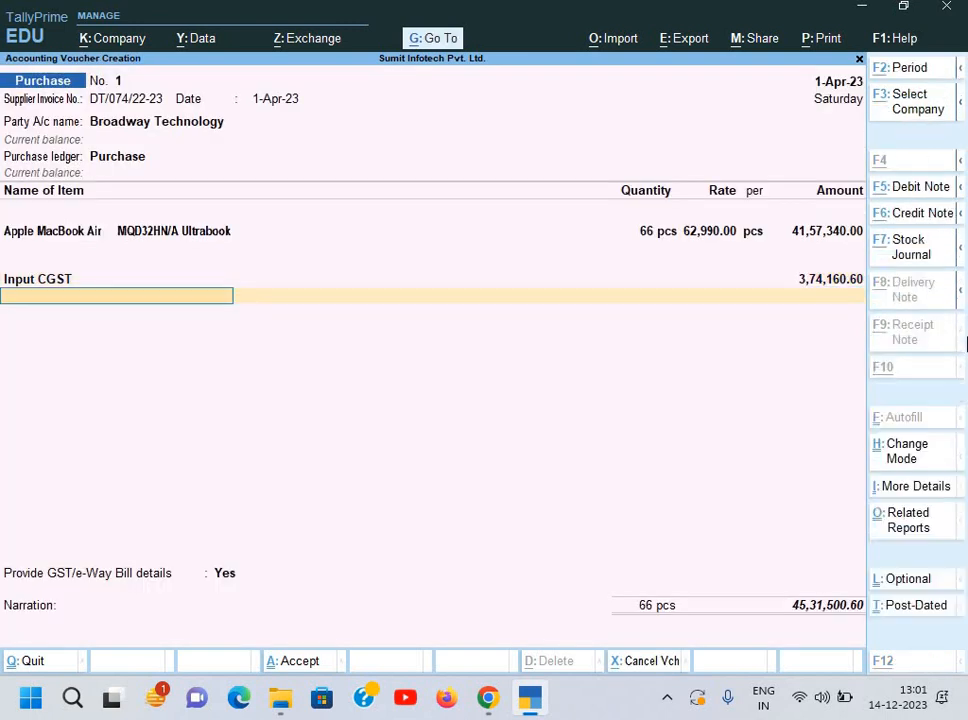
Step: Create the Input SGST ledger under Duties & Taxes as GST with tax type SGST/UTGST
{"action": "key", "text": "alt+c"}
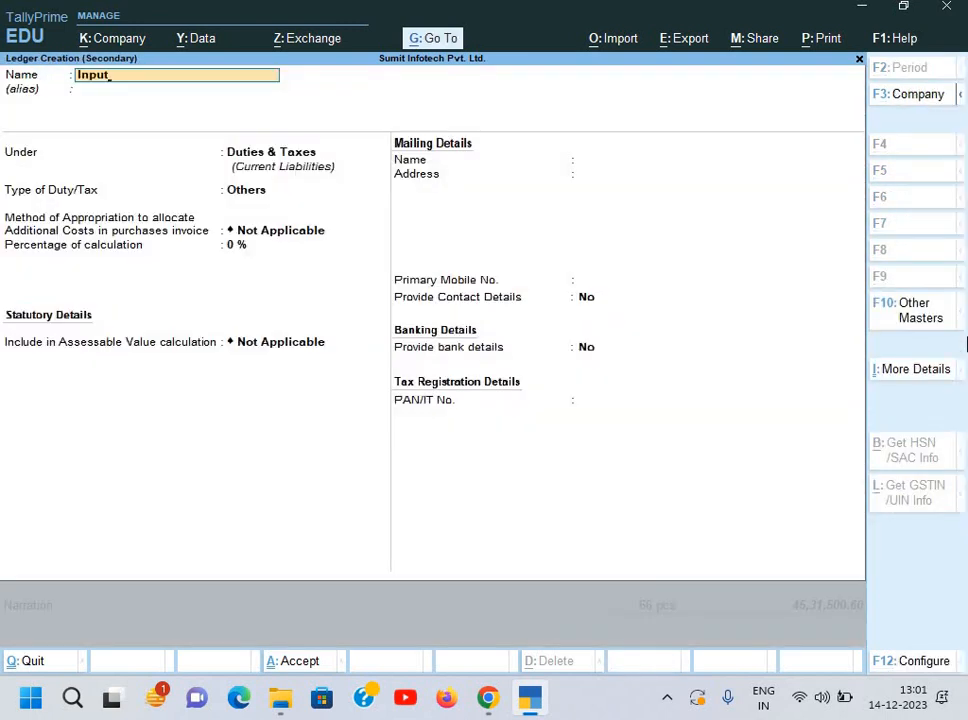
{"action": "type", "text": "Input SGST"}
{"action": "key", "text": "Return"}
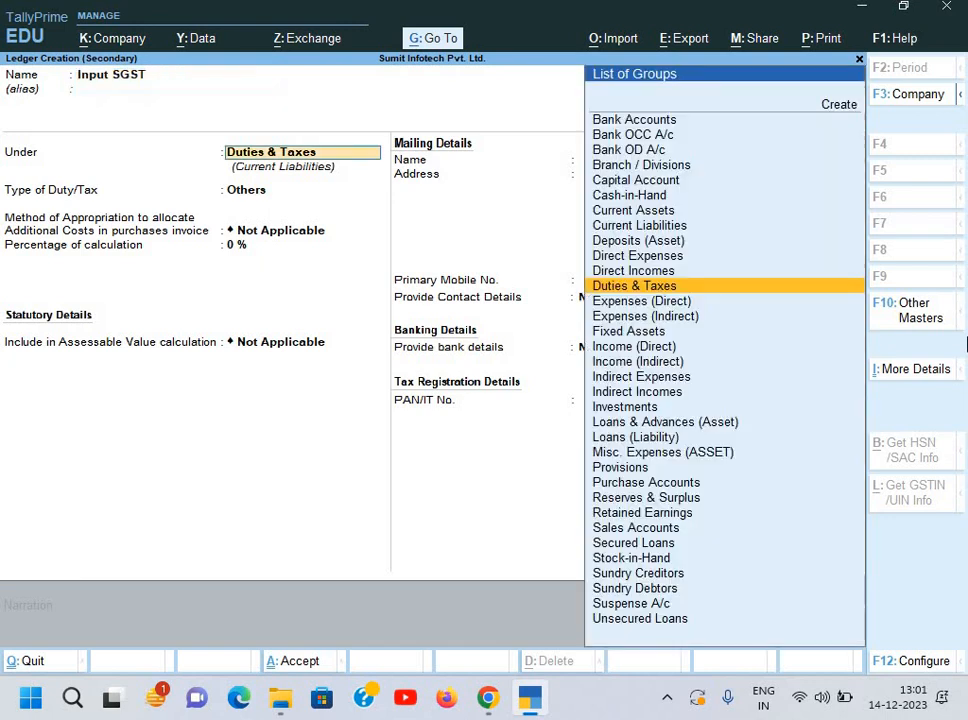
{"action": "key", "text": "Return"}
{"action": "key", "text": "Up"}
{"action": "key", "text": "Return"}
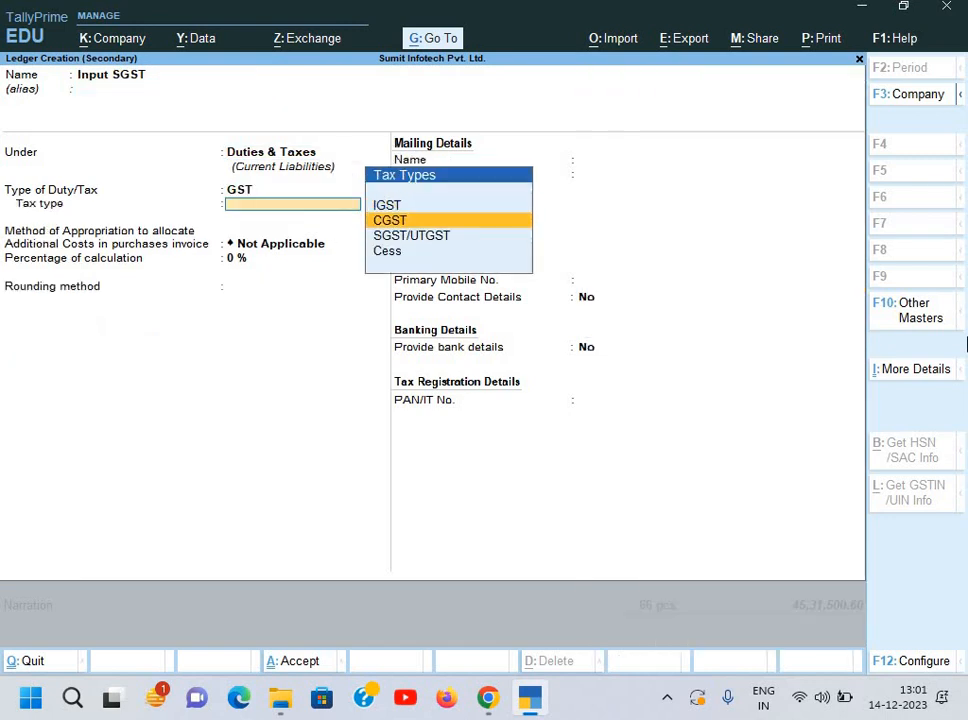
{"action": "key", "text": "Down"}
{"action": "key", "text": "Return"}
{"action": "key", "text": "ctrl+a"}
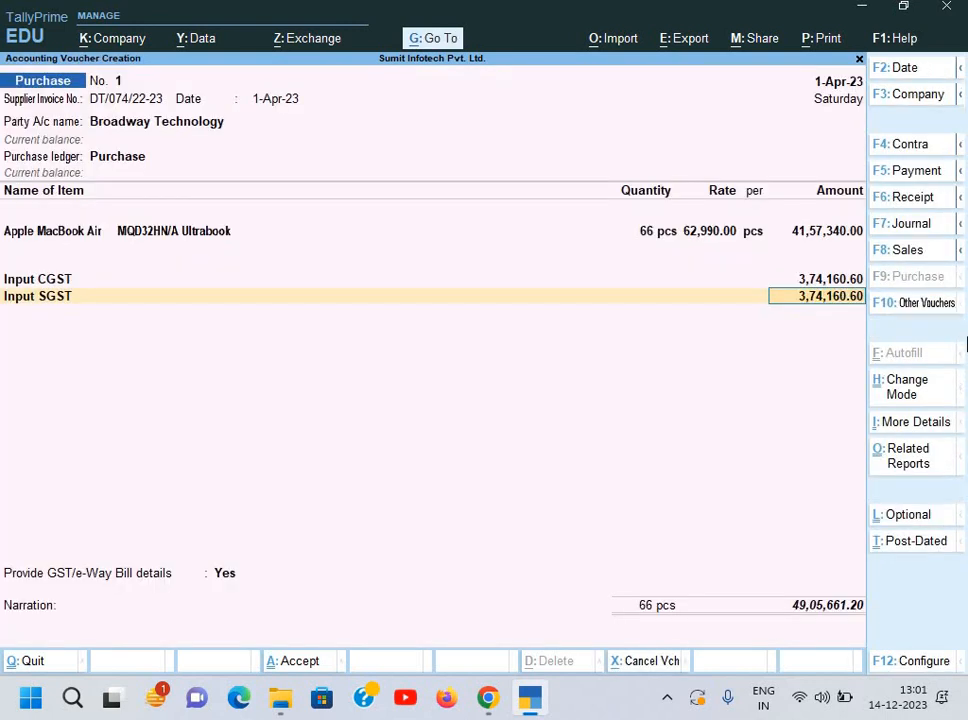
Step: Check the invoice and accept the Input SGST amount of 3,74,160.60
{"action": "key", "text": "alt+Tab"}
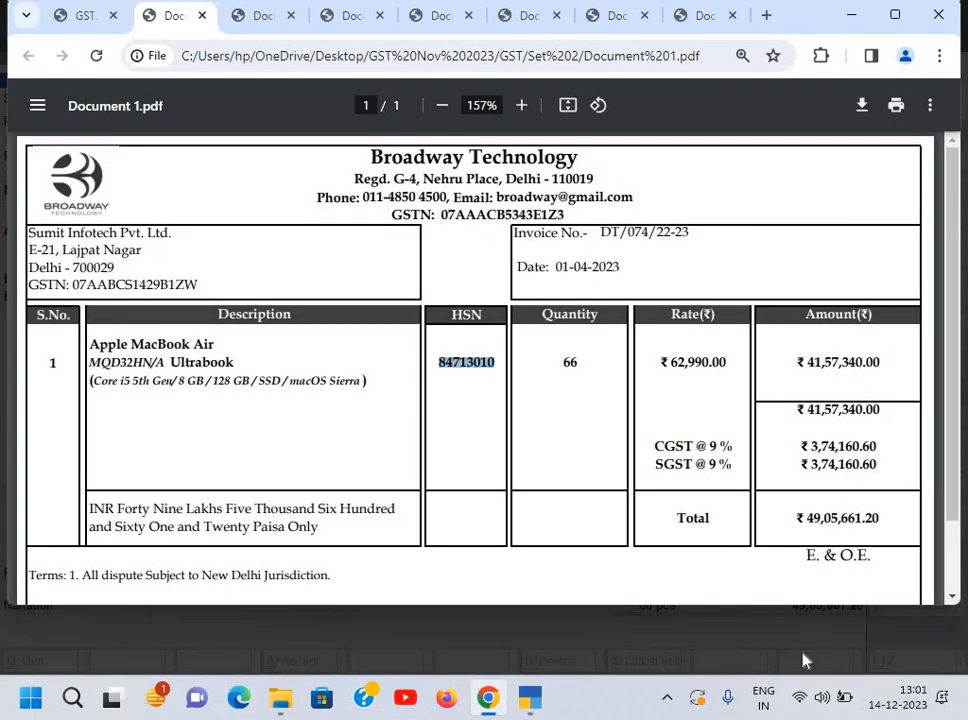
{"action": "key", "text": "alt+Tab"}
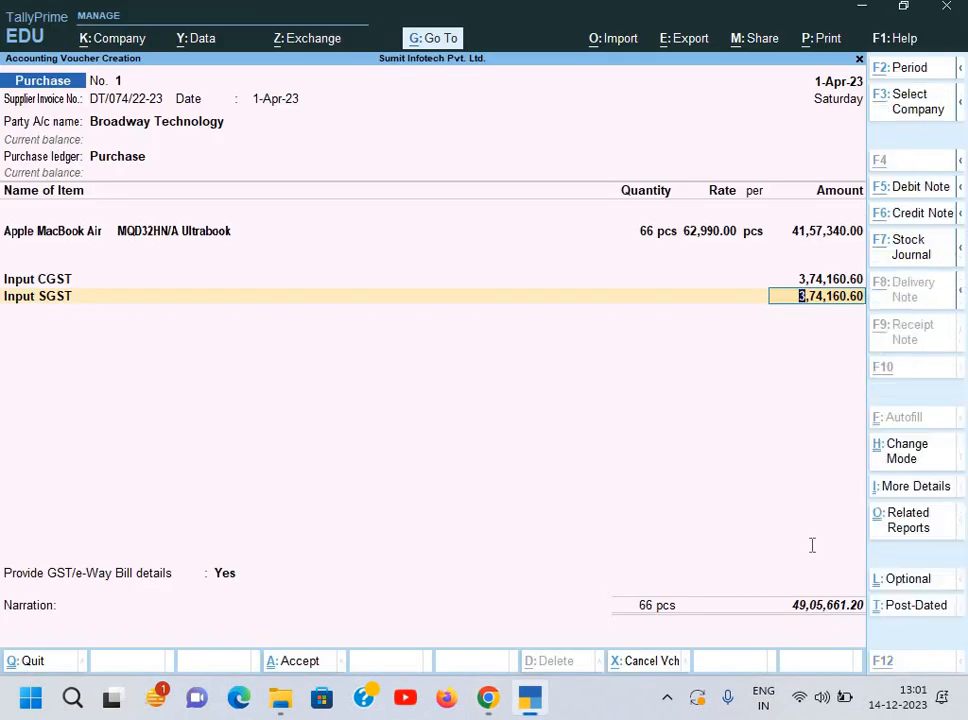
{"action": "key", "text": "alt+Tab"}
{"action": "key", "text": "alt+Tab"}
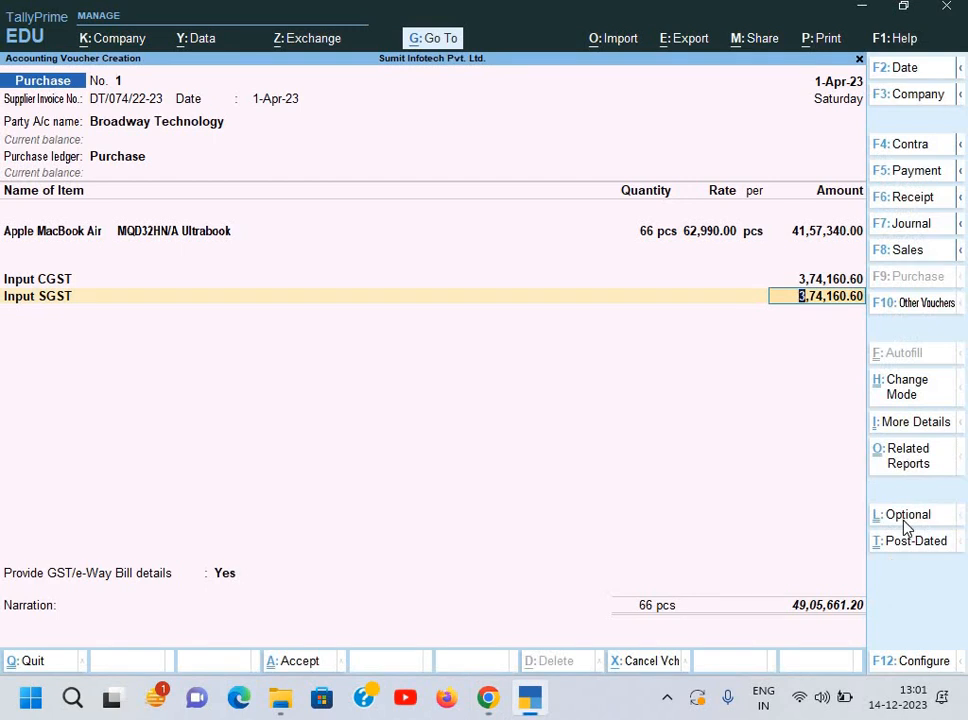
{"action": "key", "text": "alt+Tab"}
{"action": "key", "text": "alt+Tab"}
{"action": "key", "text": "Return"}
{"action": "key", "text": "Return"}
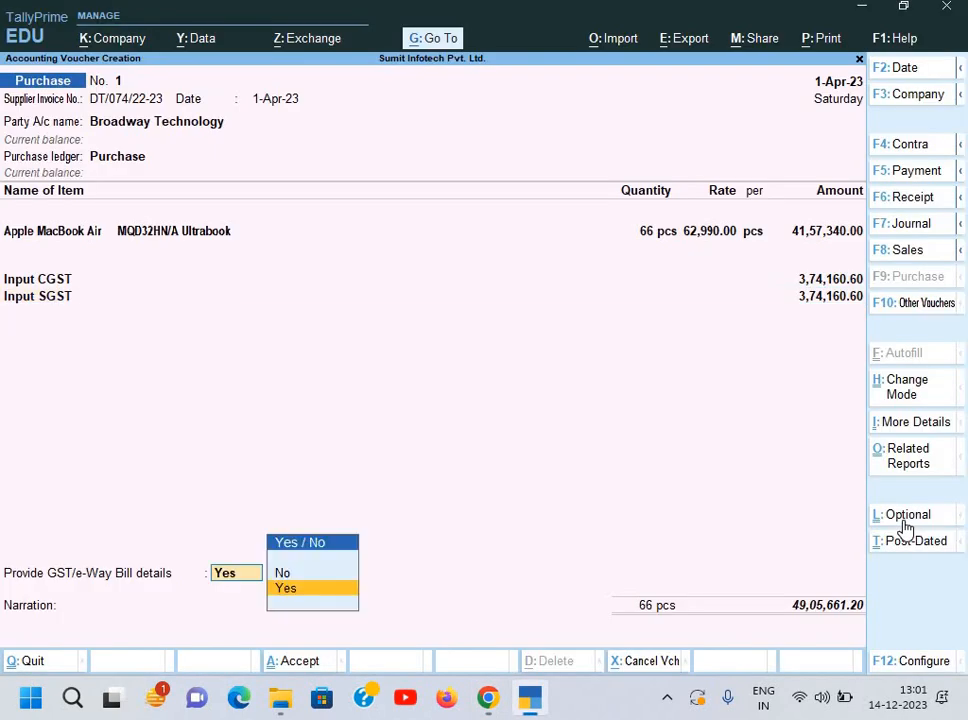
Step: Set GST/e-Way Bill details to No, keep a New Ref bill, and enter narration 'Being goods purchase'
{"action": "key", "text": "Up"}
{"action": "key", "text": "Return"}
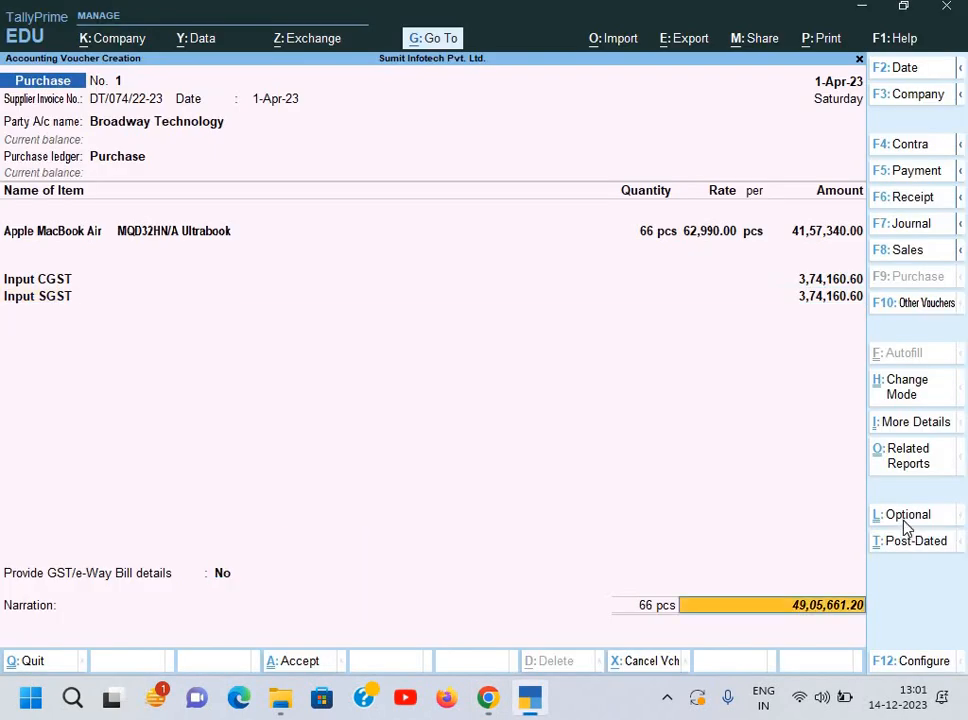
{"action": "key", "text": "Return"}
{"action": "key", "text": "Return"}
{"action": "key", "text": "Return"}
{"action": "key", "text": "Return"}
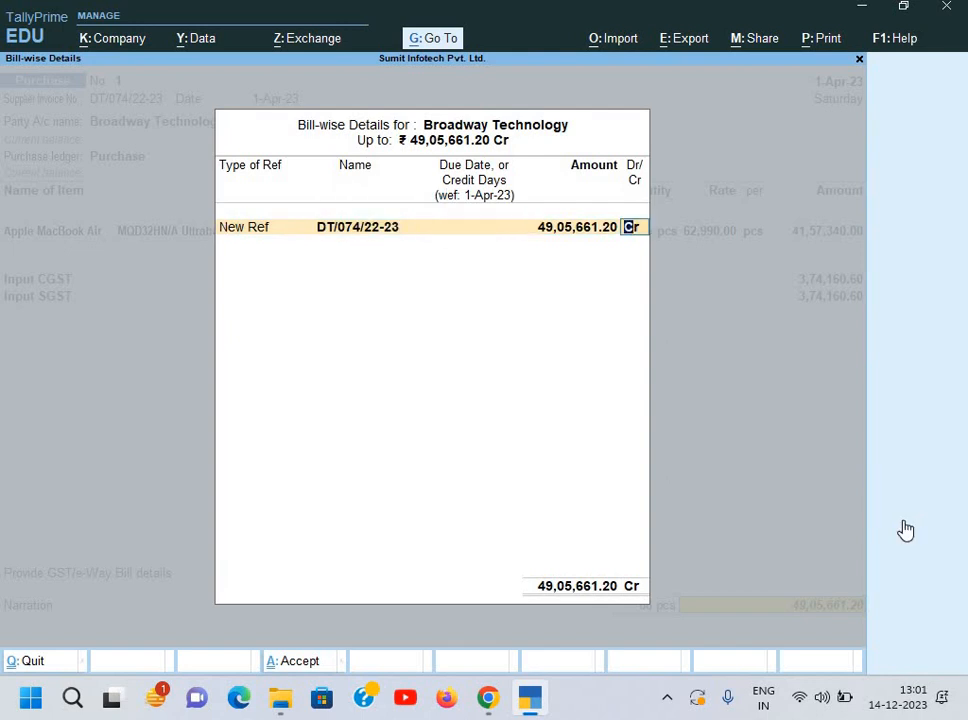
{"action": "key", "text": "Return"}
{"action": "type", "text": "Bein"}
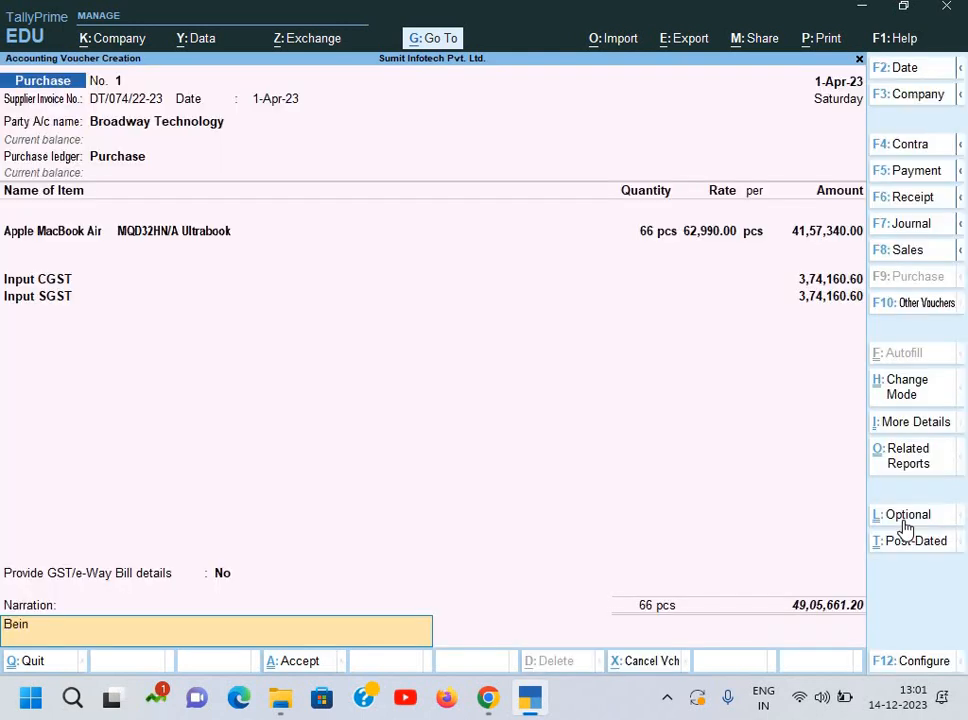
{"action": "type", "text": "g goods purchase"}
{"action": "key", "text": "Return"}
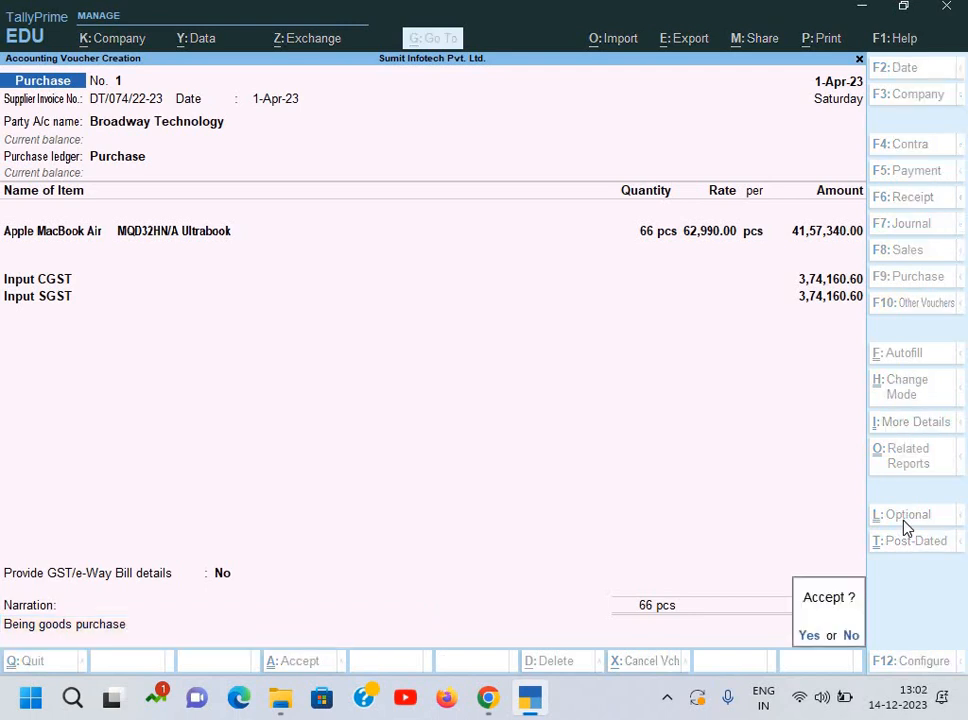
Step: Accept the purchase voucher, then review the Document 2.pdf invoice tab in Chrome
{"action": "key", "text": "y"}
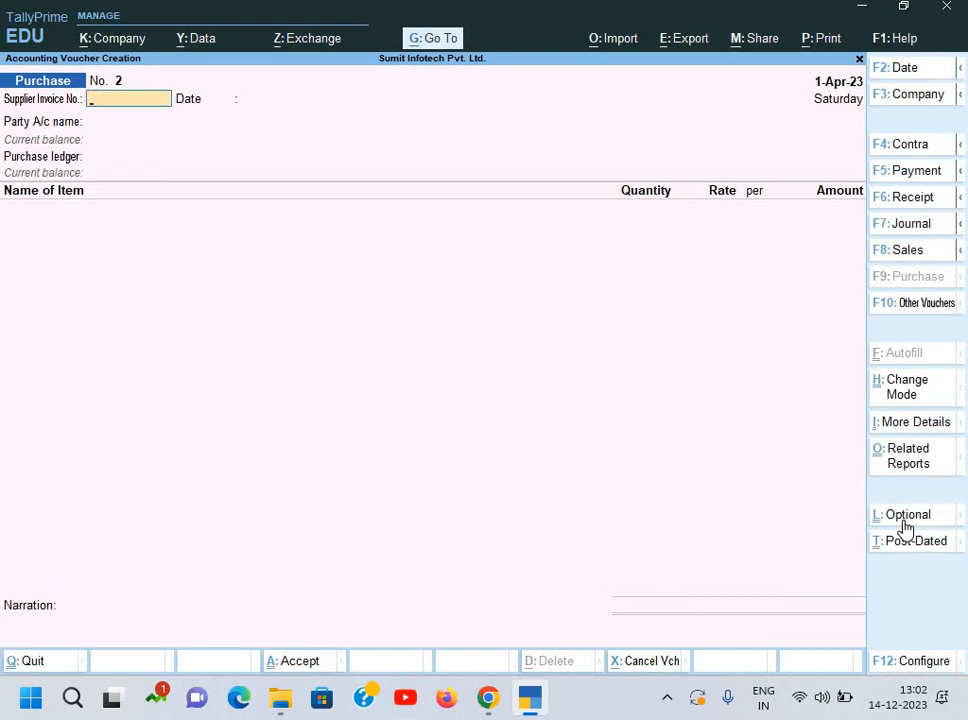
{"action": "key", "text": "alt+Tab"}
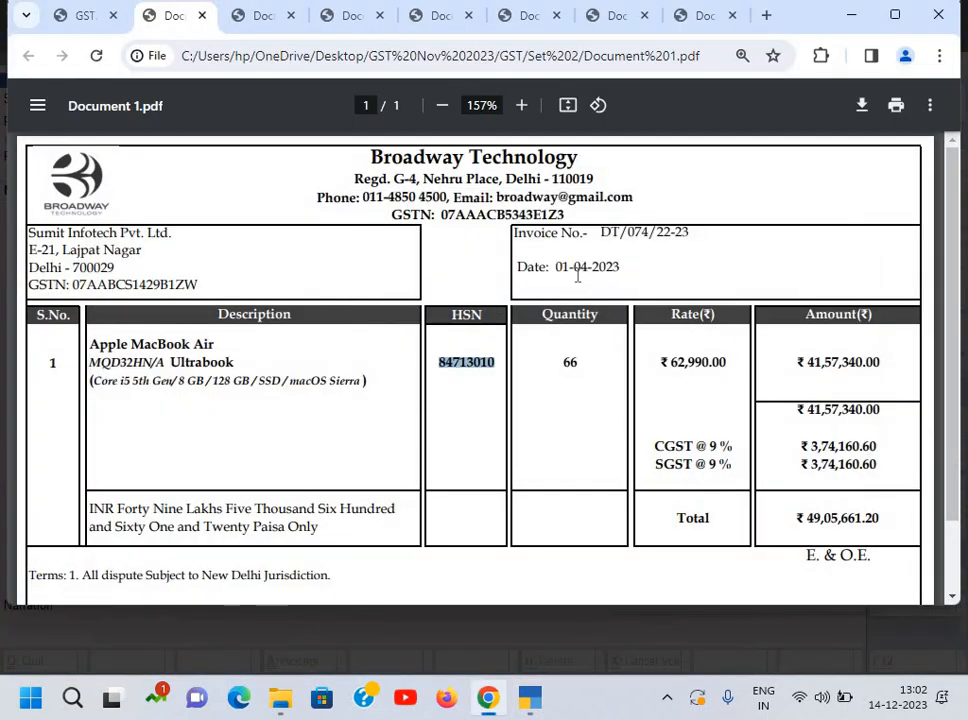
{"action": "left_click", "coordinate": [256, 17]}
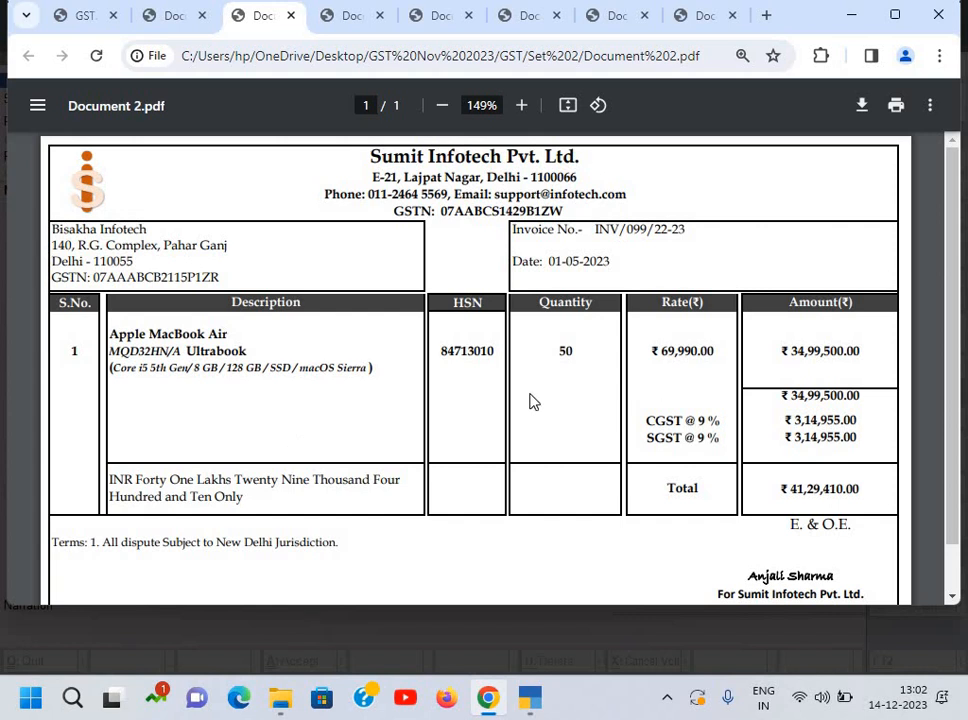
{"action": "key", "text": "alt+Tab"}
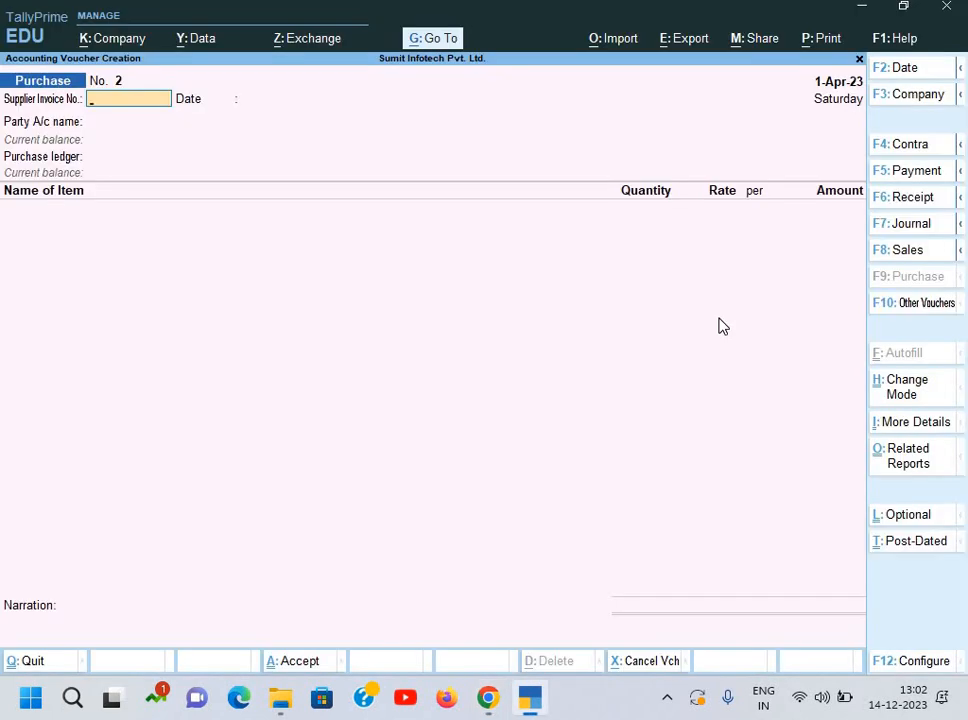
Step: Switch to a Sales voucher and set its date to 1-5
{"action": "key", "text": "F8"}
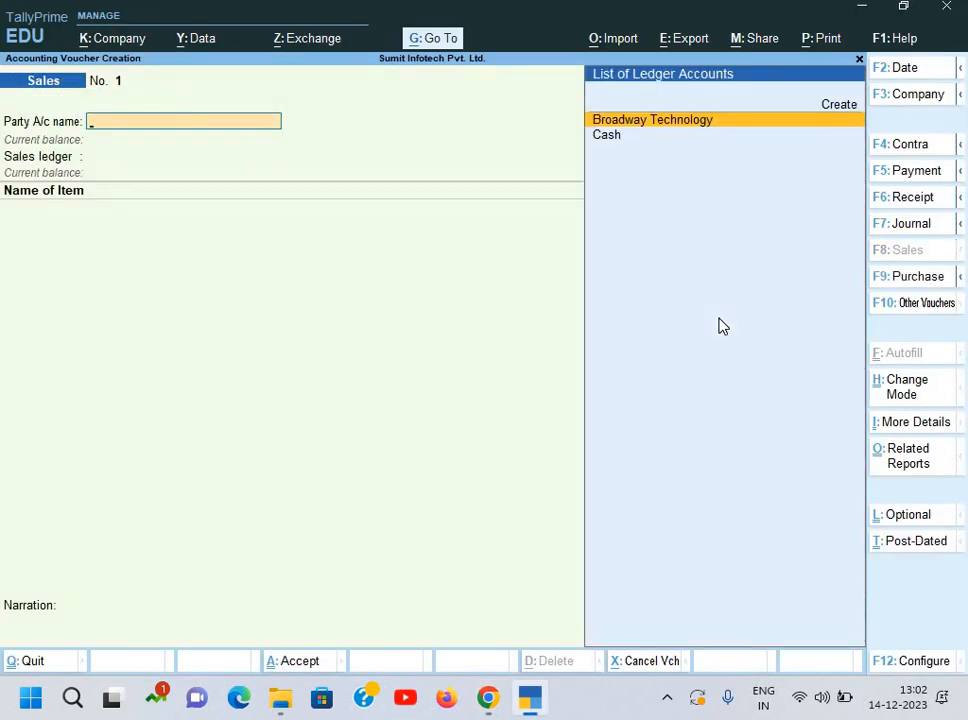
{"action": "key", "text": "alt+c"}
{"action": "key", "text": "Escape"}
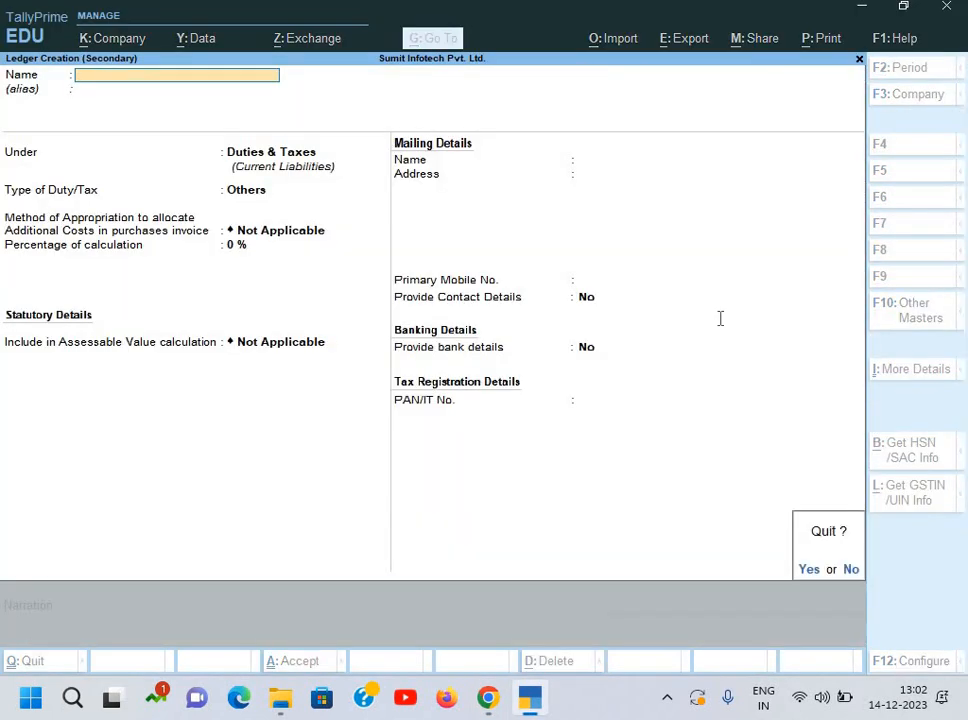
{"action": "key", "text": "y"}
{"action": "key", "text": "alt+Tab"}
{"action": "key", "text": "alt+Tab"}
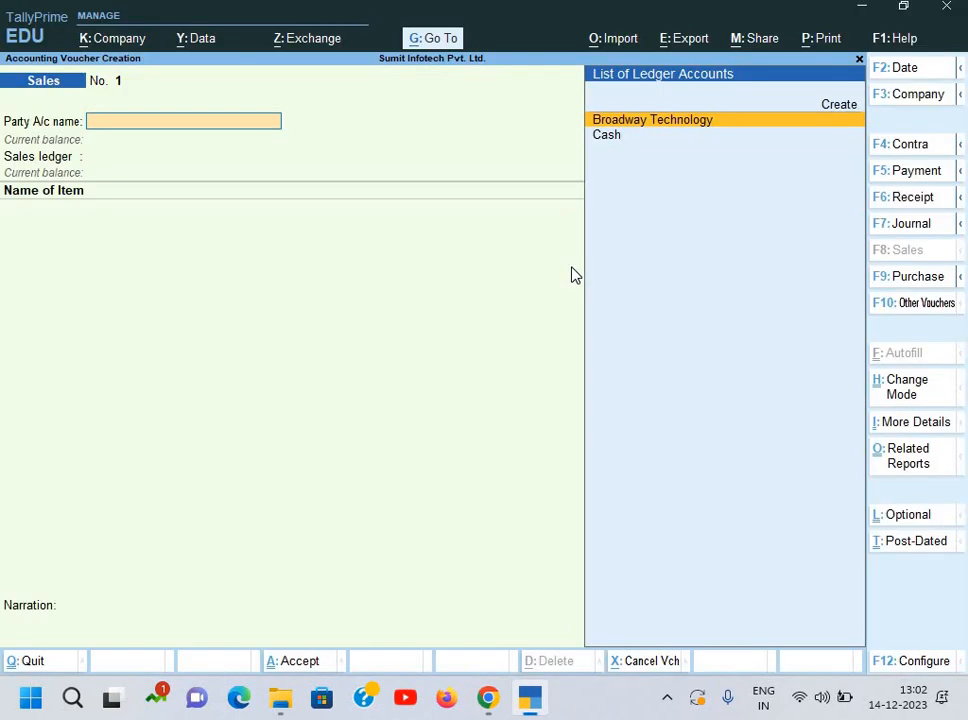
{"action": "key", "text": "F2"}
{"action": "type", "text": "1-5"}
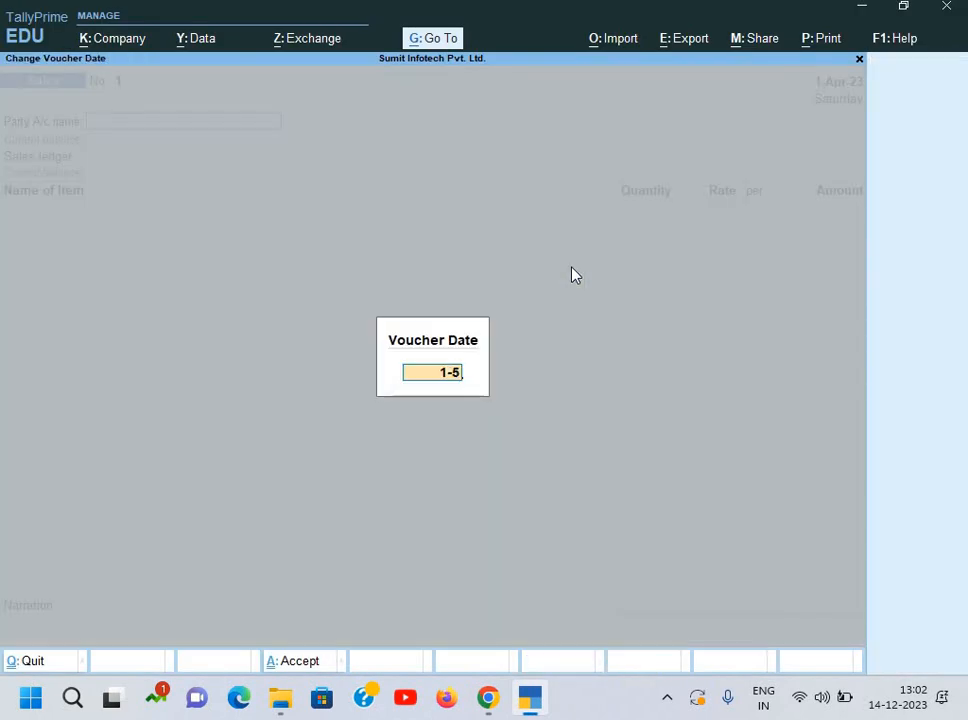
{"action": "key", "text": "Return"}
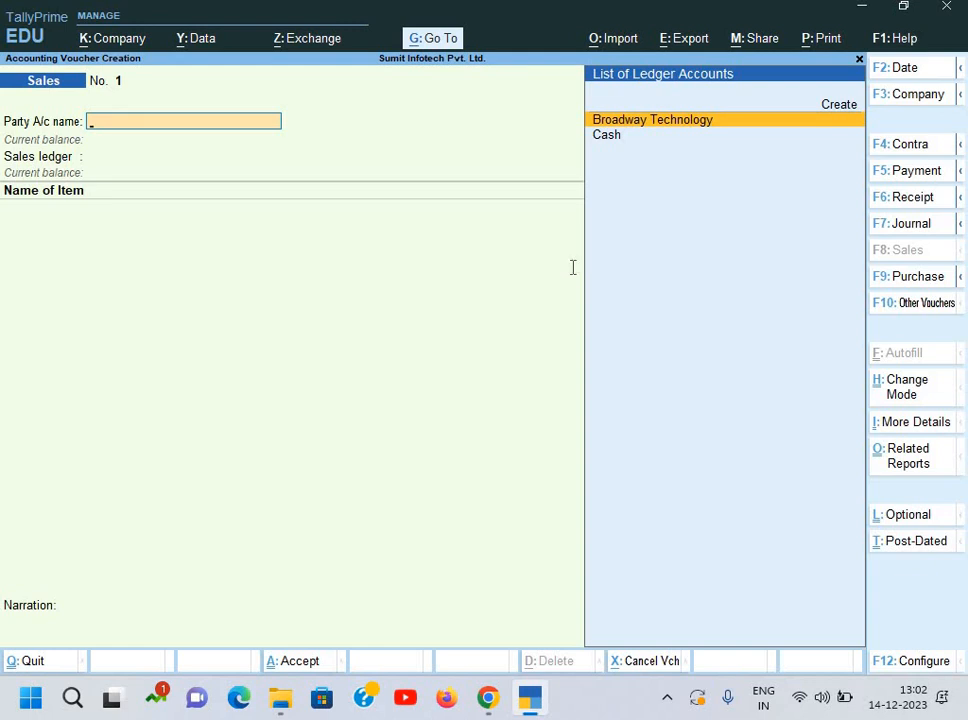
Step: Begin a new party ledger and select the customer name Bisakha Infotech on the invoice
{"action": "key", "text": "alt+c"}
{"action": "key", "text": "alt+Tab"}
{"action": "left_click_drag", "start_coordinate": [53, 232], "coordinate": [152, 229]}
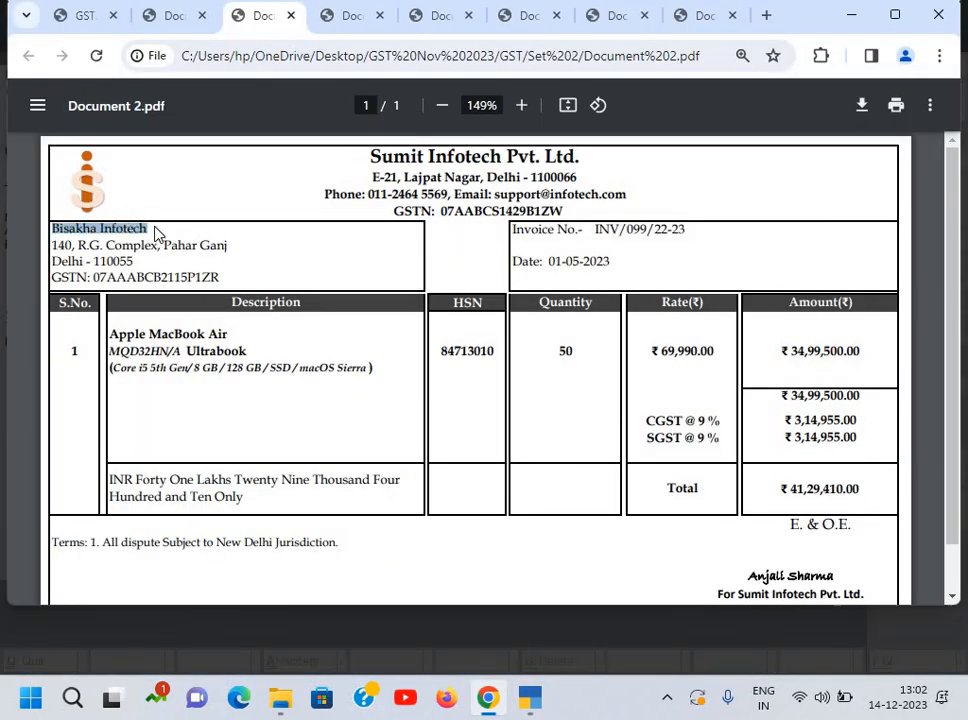
Step: Name the new ledger Bisakha Infotech and place it under Sundry Debtors
{"action": "key", "text": "ctrl+c"}
{"action": "key", "text": "alt+Tab"}
{"action": "key", "text": "ctrl+alt+v"}
{"action": "key", "text": "Return"}
{"action": "key", "text": "Return"}
{"action": "type", "text": "S"}
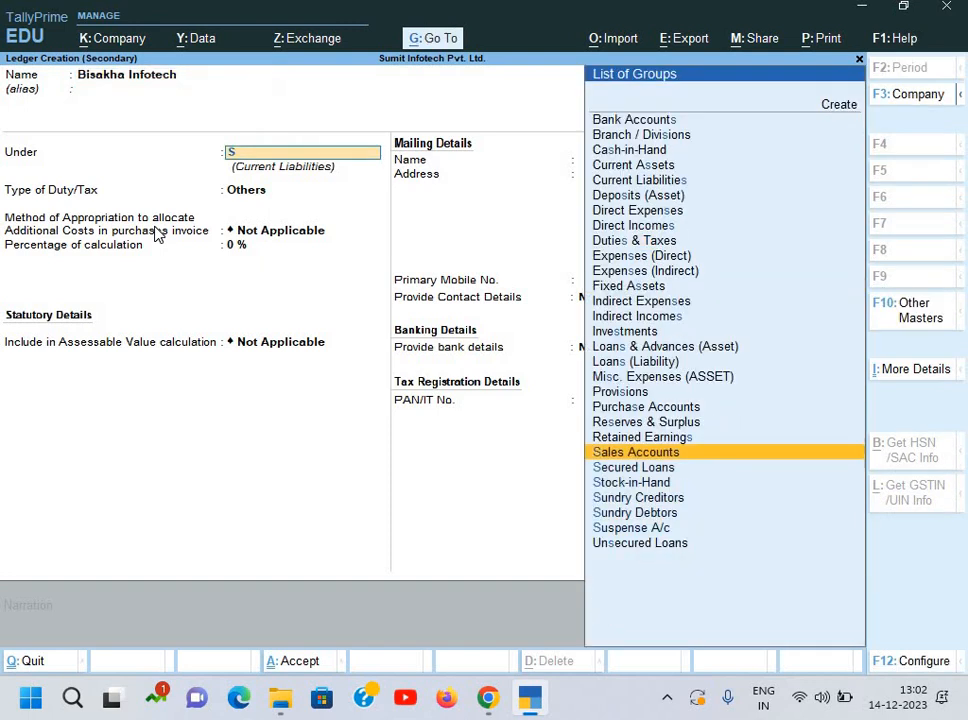
{"action": "key", "text": "Down"}
{"action": "key", "text": "Down"}
{"action": "key", "text": "Down"}
{"action": "key", "text": "Down"}
{"action": "key", "text": "Return"}
{"action": "key", "text": "Return"}
{"action": "key", "text": "Return"}
{"action": "key", "text": "Return"}
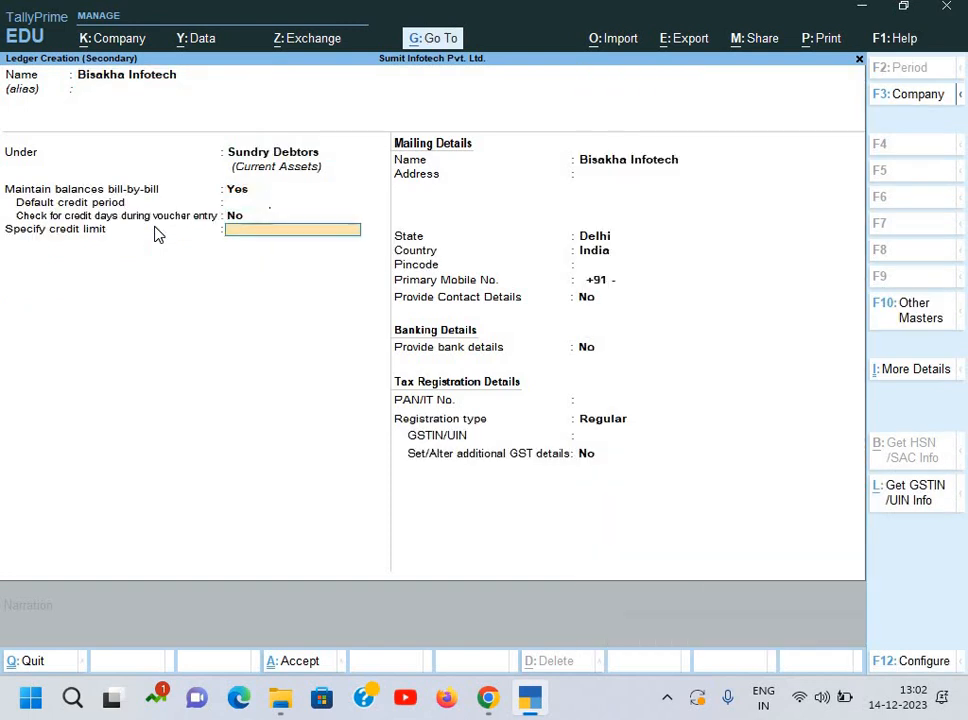
{"action": "key", "text": "Return"}
{"action": "key", "text": "Return"}
{"action": "key", "text": "alt+Tab"}
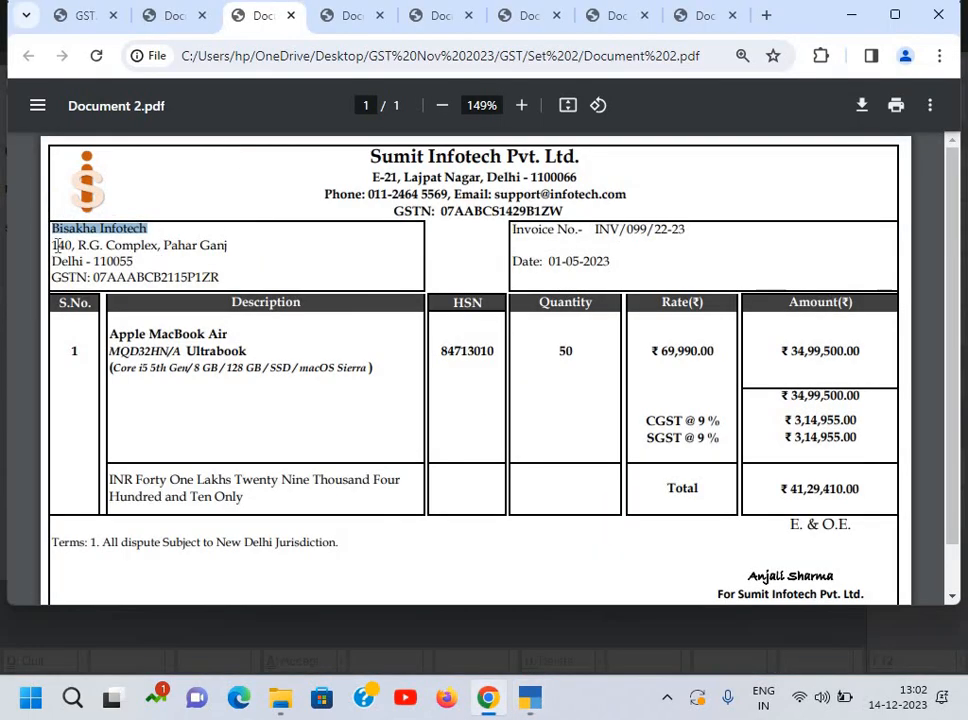
{"action": "left_click_drag", "start_coordinate": [57, 245], "coordinate": [231, 247]}
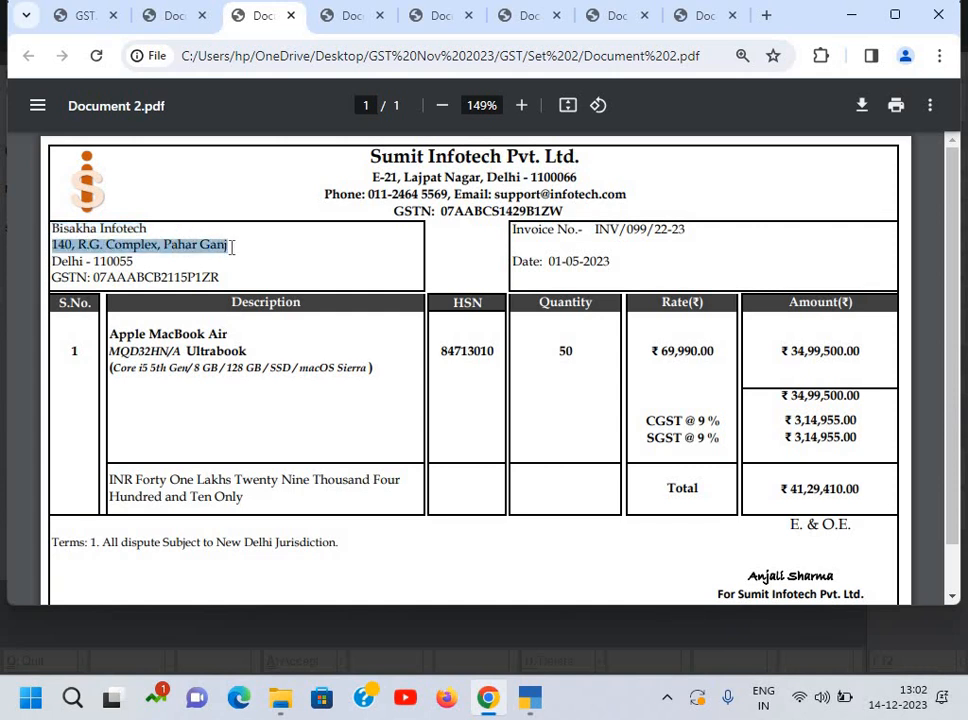
{"action": "key", "text": "ctrl+c"}
{"action": "key", "text": "alt+Tab"}
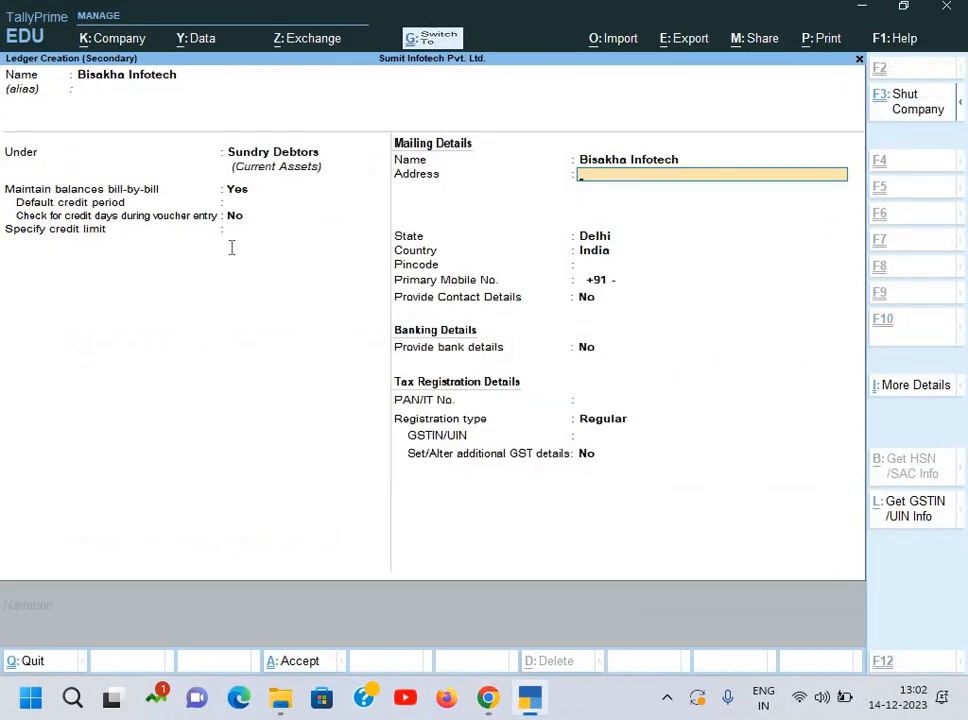
{"action": "key", "text": "ctrl+v"}
{"action": "key", "text": "alt+Tab"}
{"action": "left_click_drag", "start_coordinate": [52, 261], "coordinate": [134, 262]}
{"action": "key", "text": "ctrl+c"}
{"action": "key", "text": "alt+Tab"}
{"action": "key", "text": "ctrl+v"}
{"action": "key", "text": "Return"}
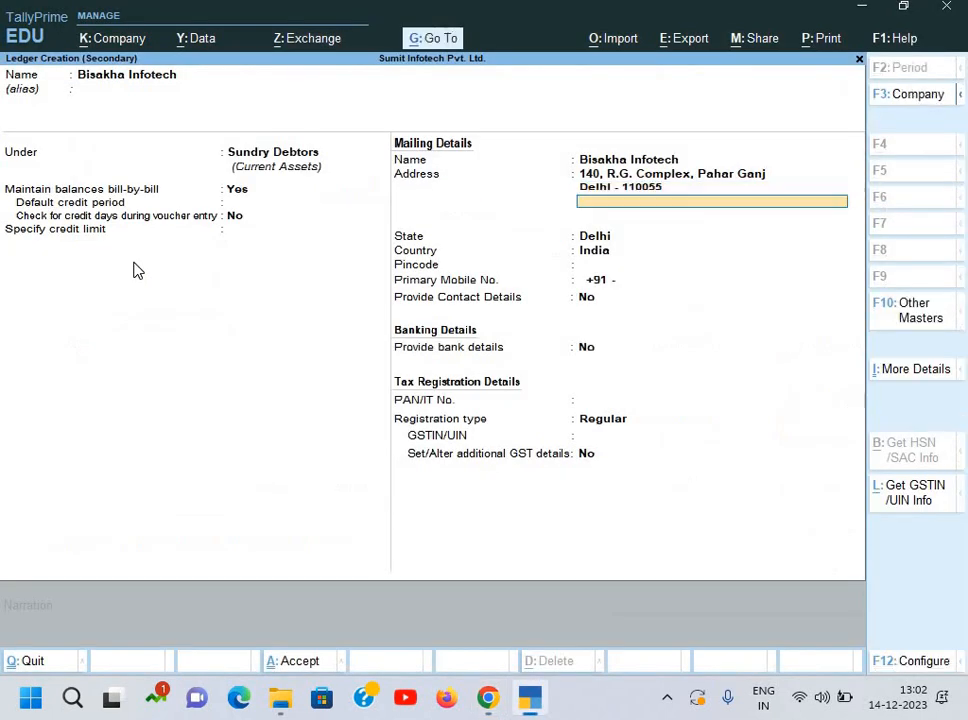
{"action": "key", "text": "Return"}
Step: Paste the customer's GSTIN from the invoice into GSTIN/UIN and dismiss the invalid-GSTIN warning
{"action": "key", "text": "Return"}
{"action": "key", "text": "Return"}
{"action": "key", "text": "Return"}
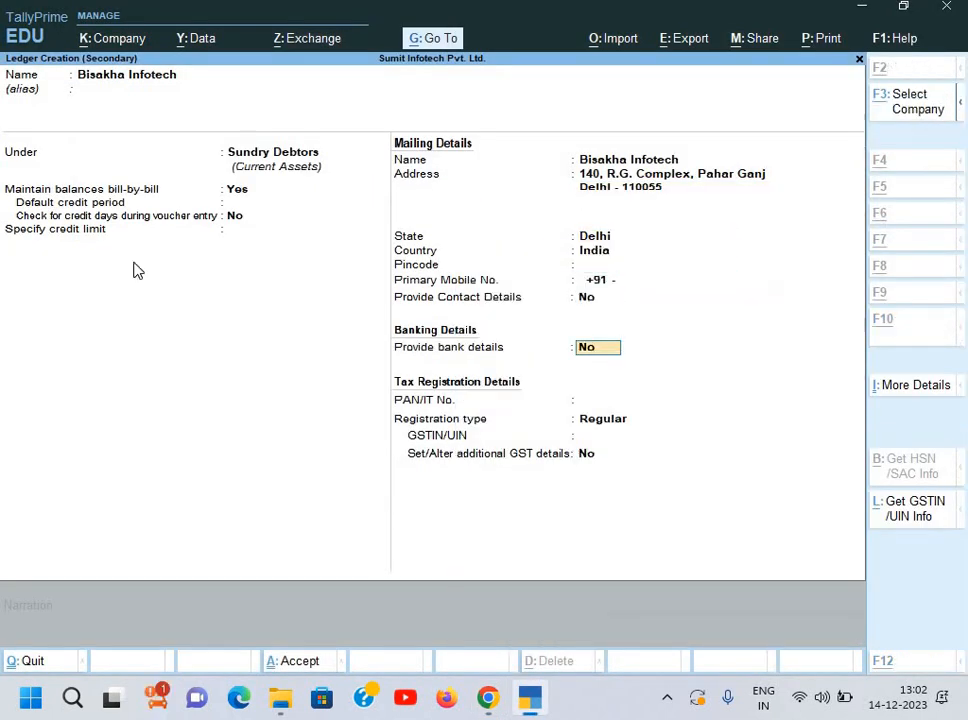
{"action": "key", "text": "alt+Tab"}
{"action": "key", "text": "alt+Tab"}
{"action": "key", "text": "Return"}
{"action": "key", "text": "Return"}
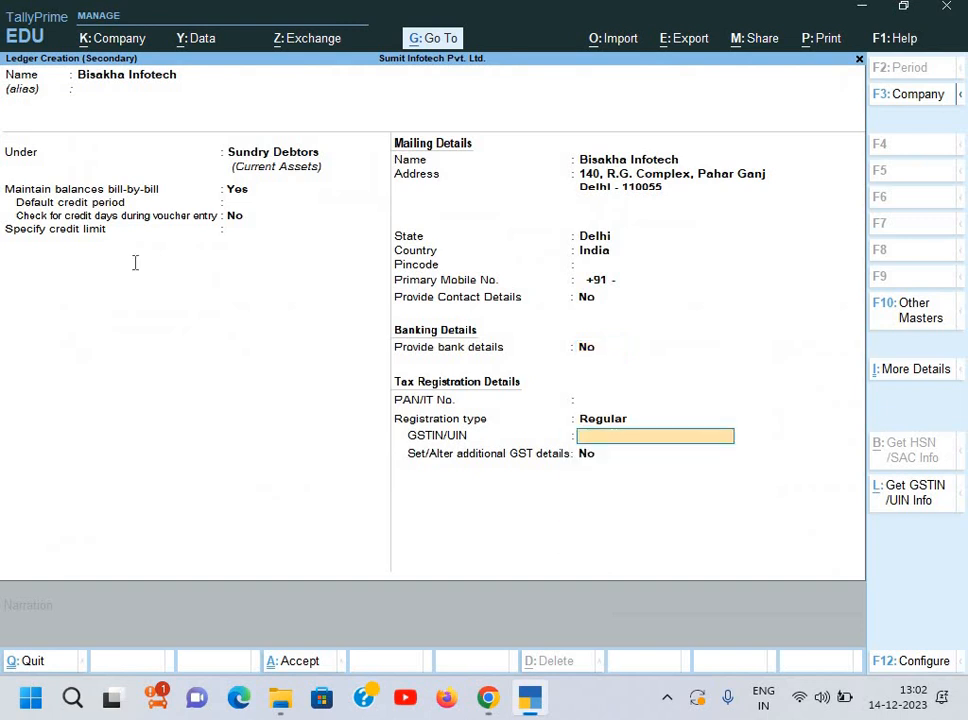
{"action": "key", "text": "alt+Tab"}
{"action": "left_click_drag", "start_coordinate": [93, 277], "coordinate": [228, 285]}
{"action": "key", "text": "ctrl+c"}
{"action": "key", "text": "alt+Tab"}
{"action": "key", "text": "ctrl+alt+v"}
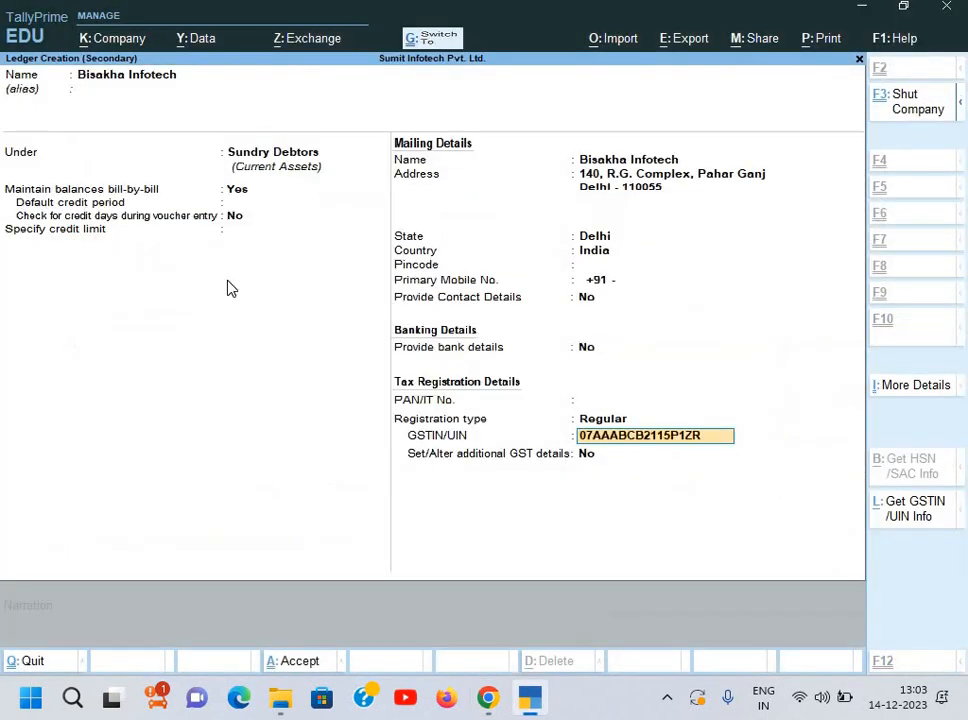
{"action": "key", "text": "Return"}
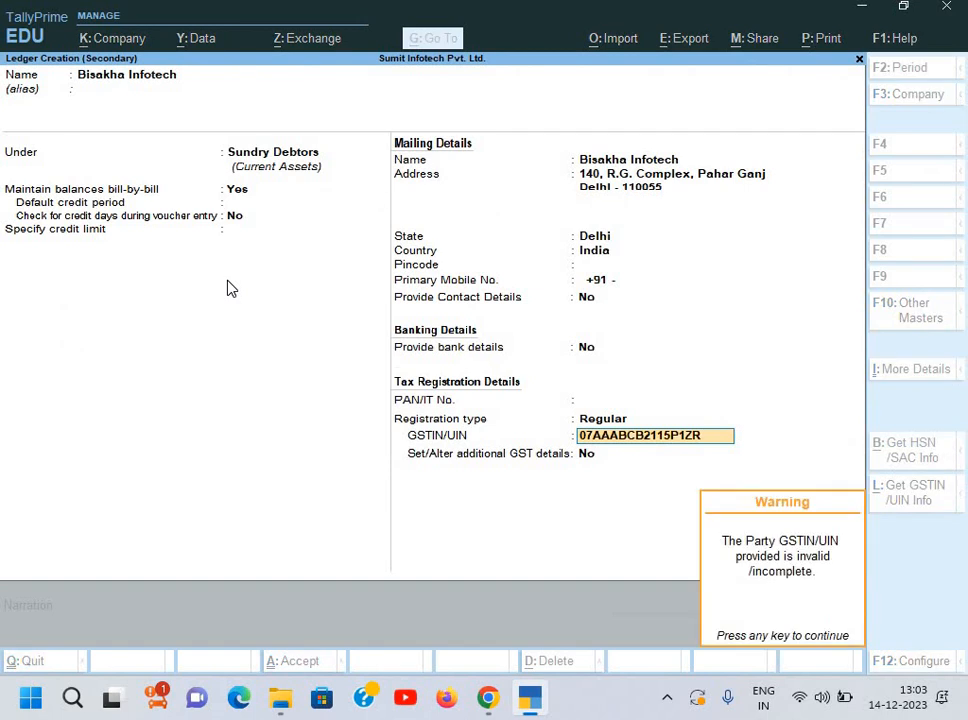
{"action": "key", "text": "Return"}
Step: Keep the GST registration type as Regular and recheck the GSTIN against the invoice
{"action": "key", "text": "BackSpace"}
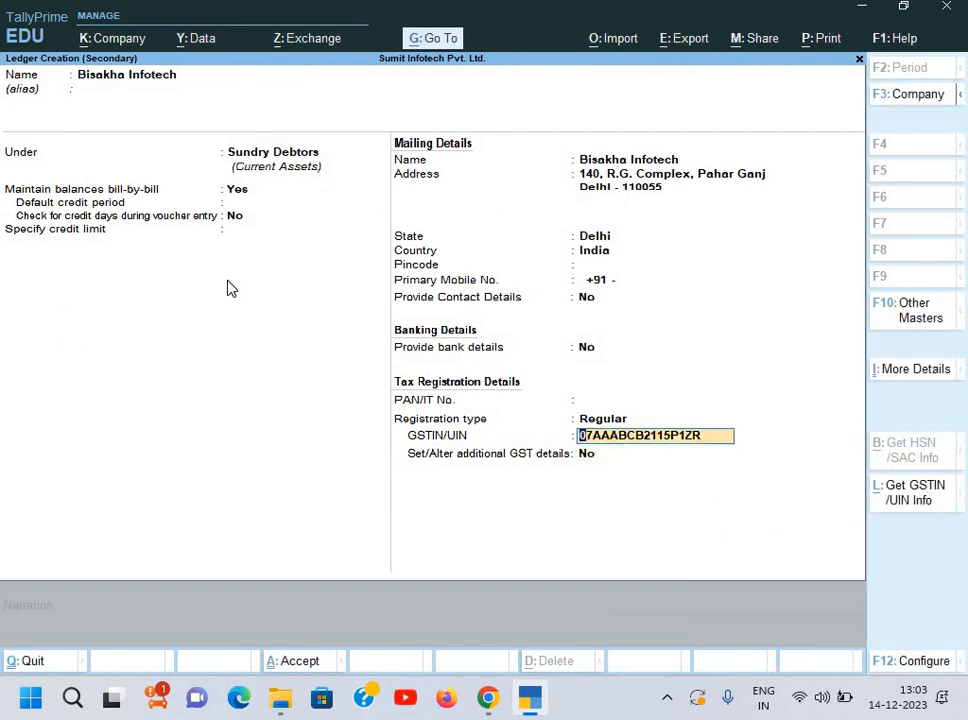
{"action": "key", "text": "BackSpace"}
{"action": "key", "text": "BackSpace"}
{"action": "key", "text": "Return"}
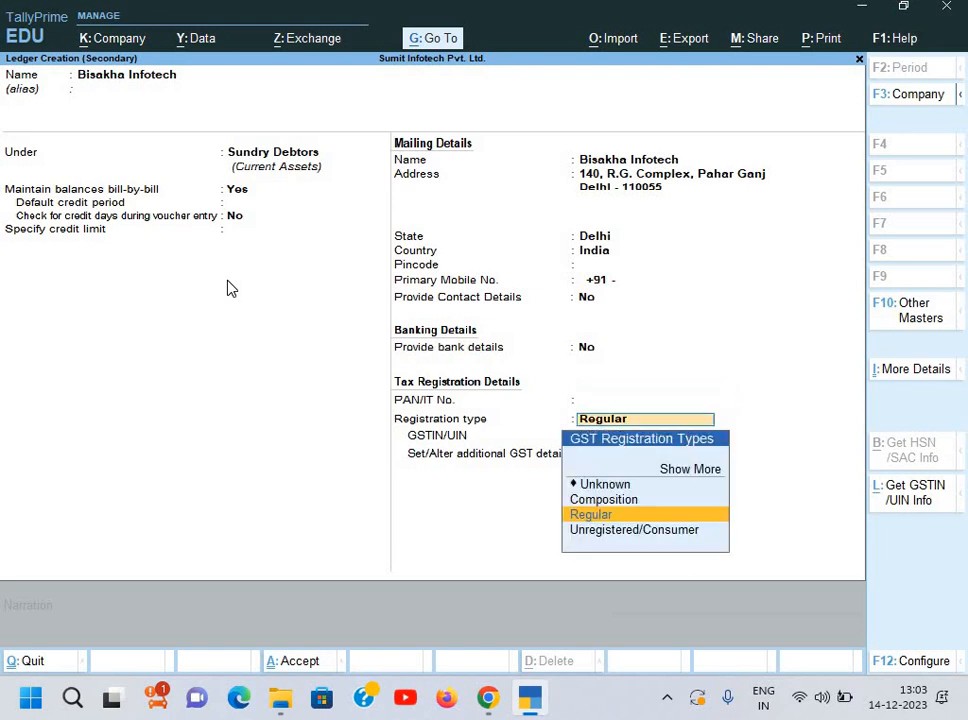
{"action": "key", "text": "Return"}
{"action": "key", "text": "alt+Tab"}
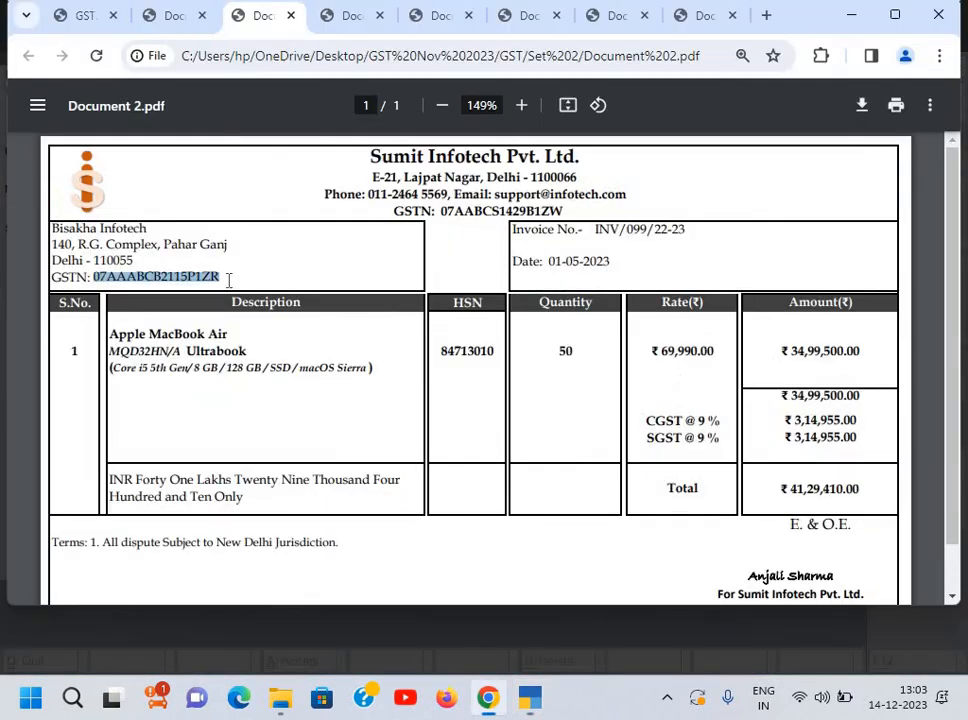
{"action": "key", "text": "alt+Tab"}
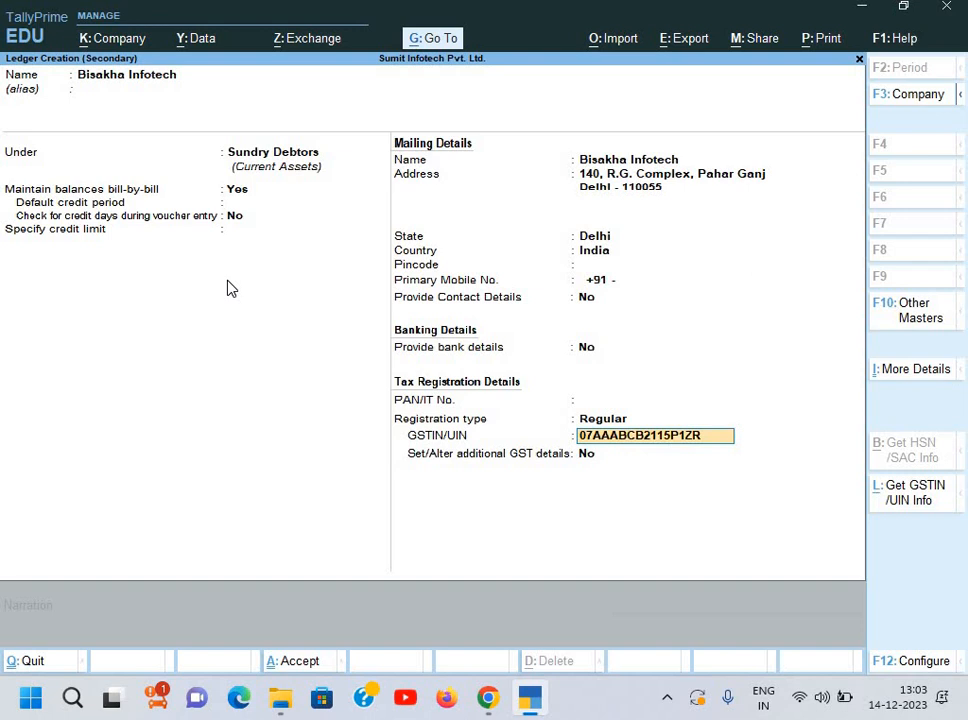
Step: Save the Bisakha Infotech ledger and pass through the dispatch and party details
{"action": "key", "text": "Return"}
{"action": "key", "text": "Return"}
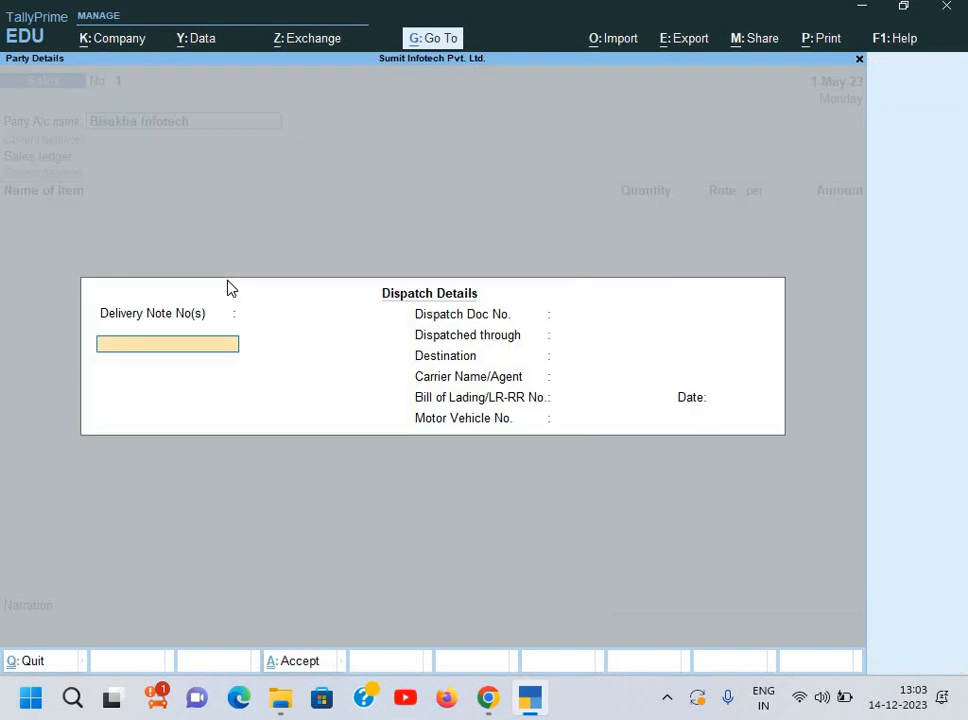
{"action": "key", "text": "Return"}
{"action": "key", "text": "Return"}
{"action": "key", "text": "Return"}
{"action": "key", "text": "Return"}
{"action": "key", "text": "Return"}
{"action": "key", "text": "Return"}
{"action": "key", "text": "Return"}
{"action": "key", "text": "Return"}
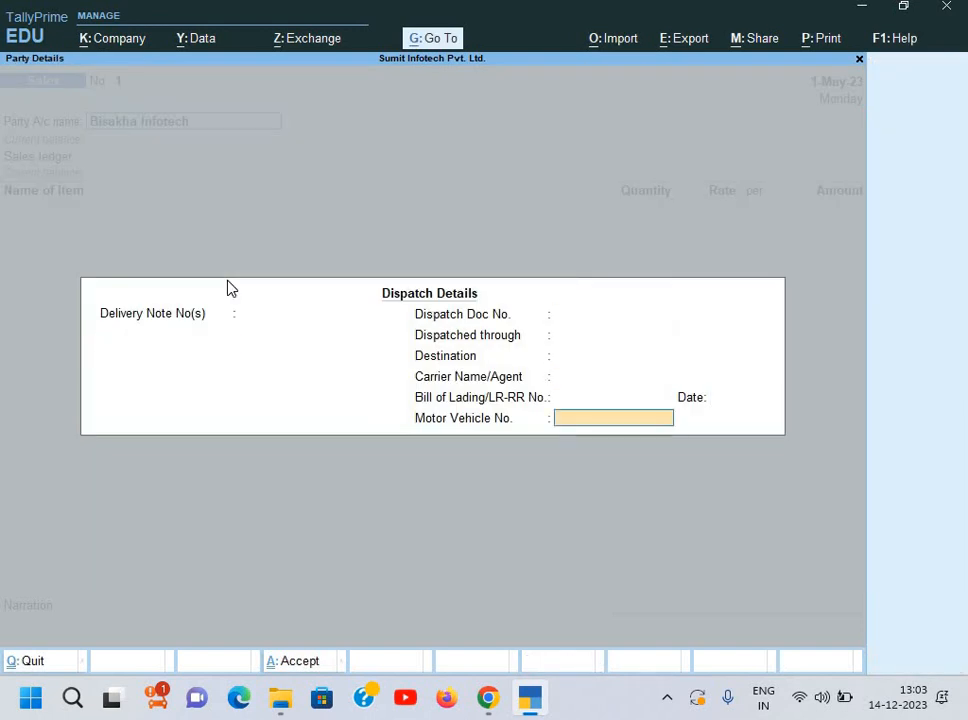
{"action": "key", "text": "Return"}
{"action": "key", "text": "Return"}
{"action": "key", "text": "Return"}
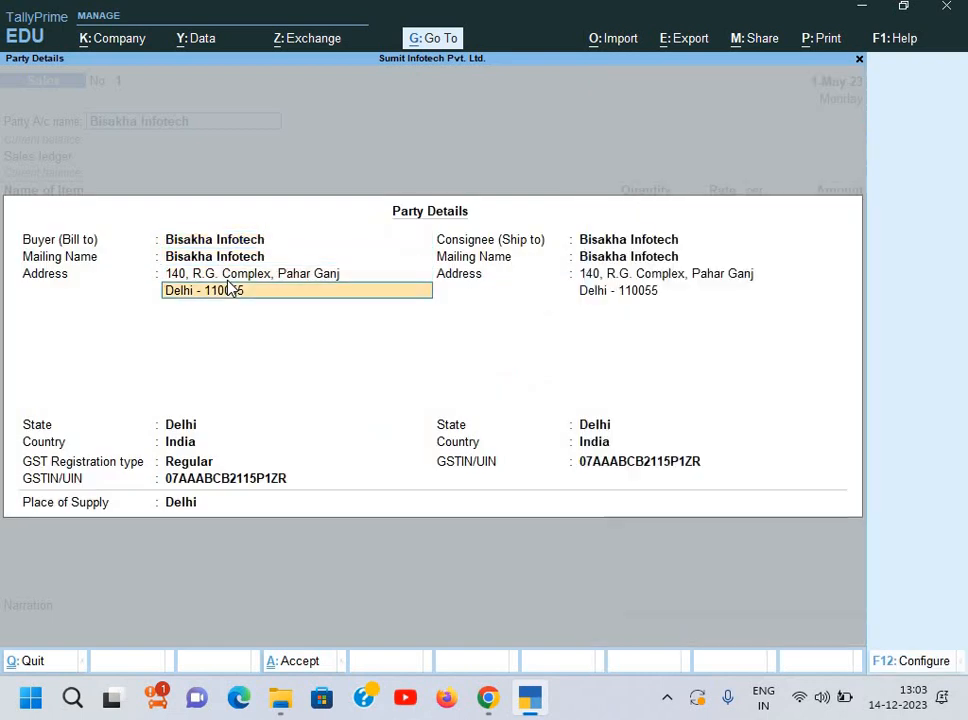
{"action": "key", "text": "ctrl+a"}
Step: Create a Sales ledger under Sales Accounts with supply type Goods
{"action": "key", "text": "Return"}
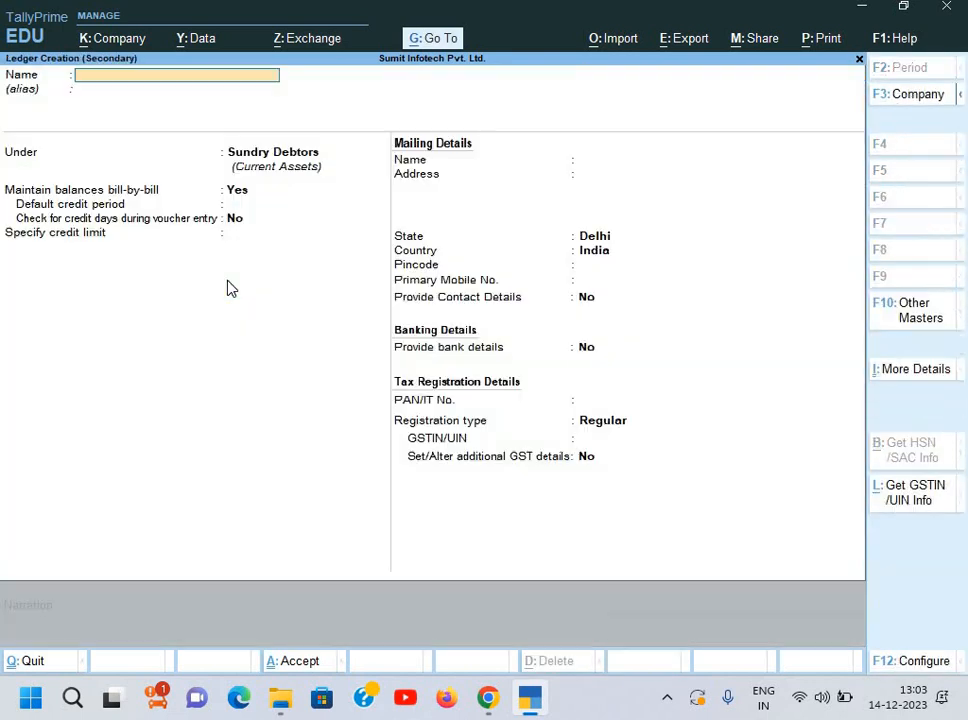
{"action": "key", "text": "Return"}
{"action": "type", "text": "S"}
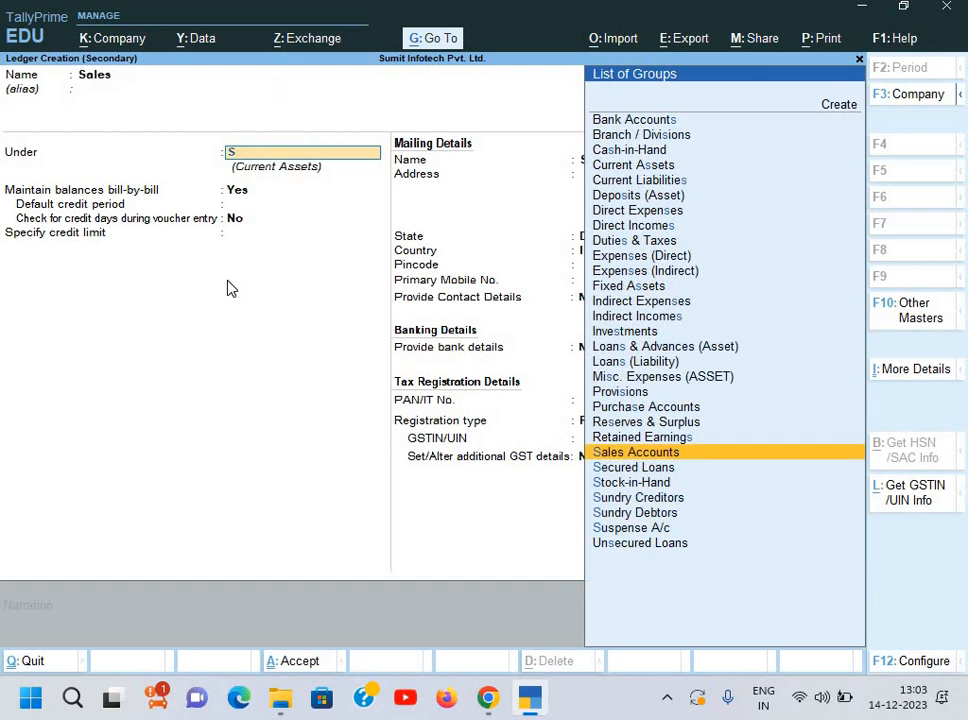
{"action": "key", "text": "Return"}
{"action": "key", "text": "Return"}
{"action": "key", "text": "Return"}
{"action": "key", "text": "Return"}
{"action": "key", "text": "Return"}
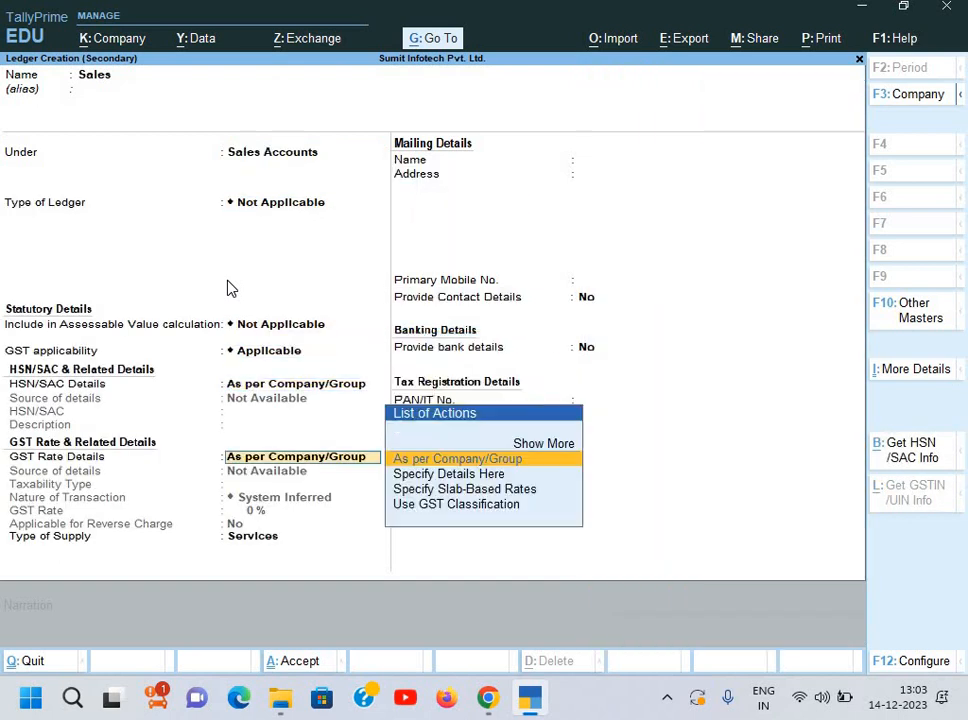
{"action": "key", "text": "Return"}
{"action": "key", "text": "Up"}
{"action": "key", "text": "Return"}
{"action": "key", "text": "Return"}
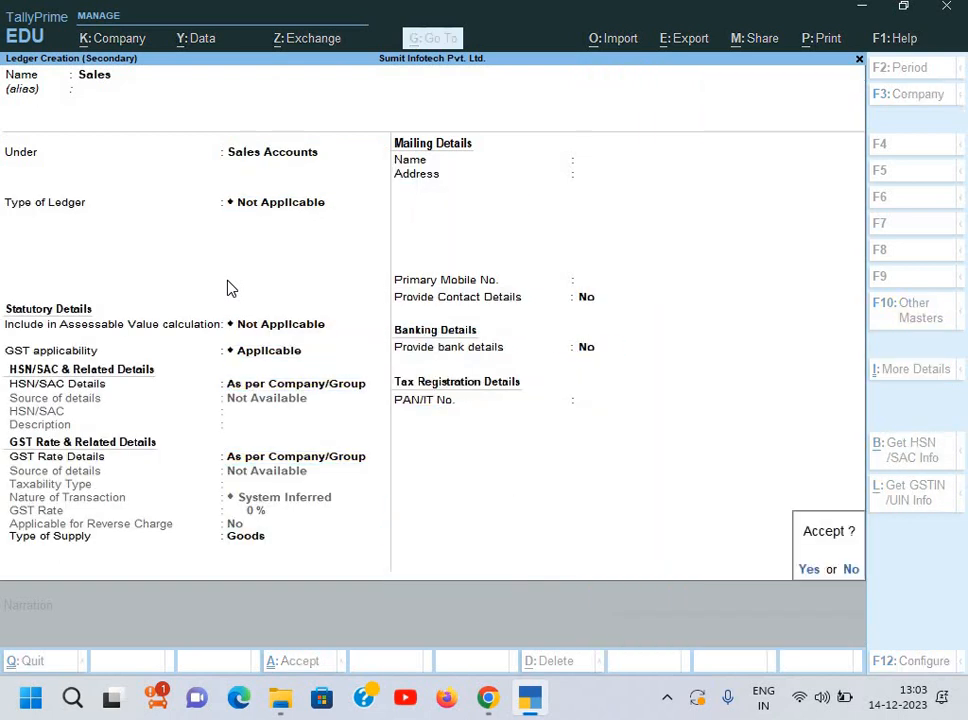
{"action": "key", "text": "Return"}
{"action": "key", "text": "Down"}
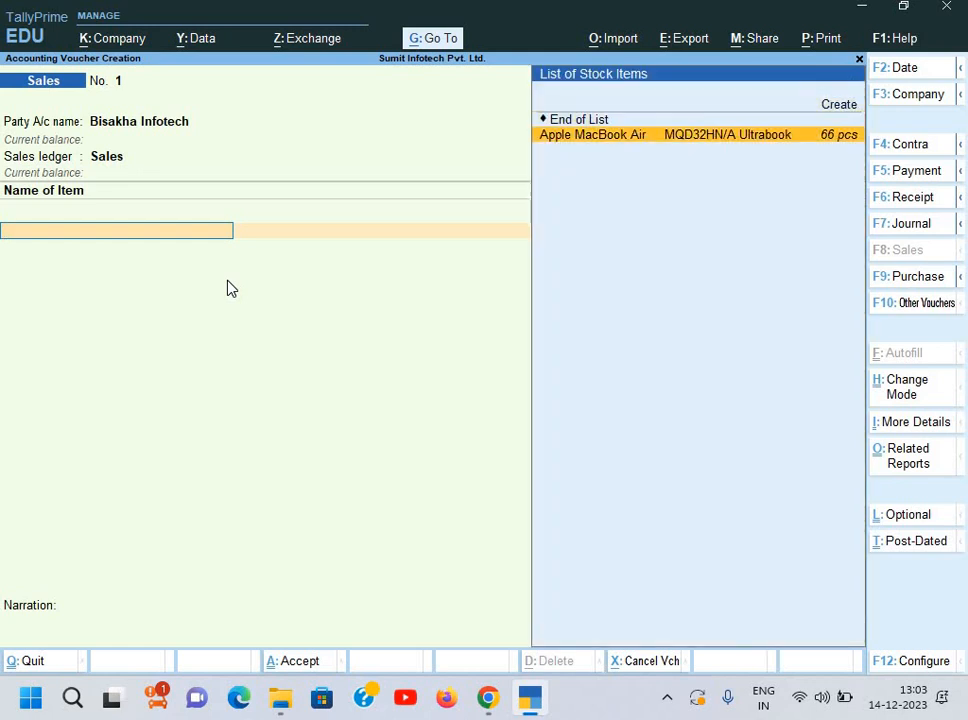
Step: Add 50 pcs of Apple MacBook Air at 69,990.00, then start a ledger named Output SGST
{"action": "key", "text": "Return"}
{"action": "type", "text": "50"}
{"action": "key", "text": "Return"}
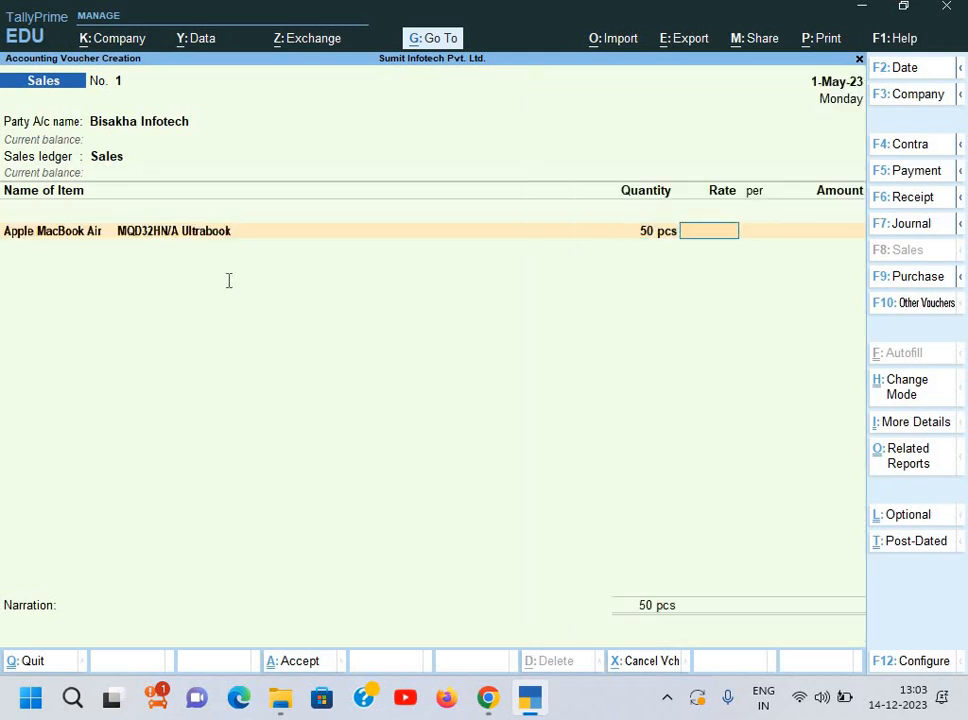
{"action": "key", "text": "alt+Tab"}
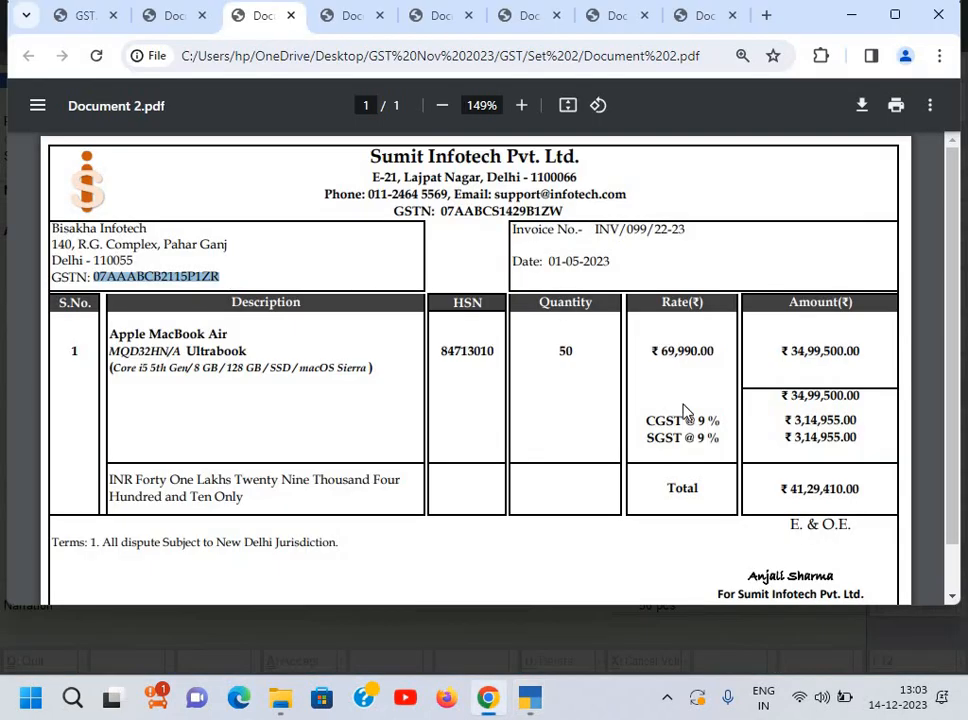
{"action": "key", "text": "alt+Tab"}
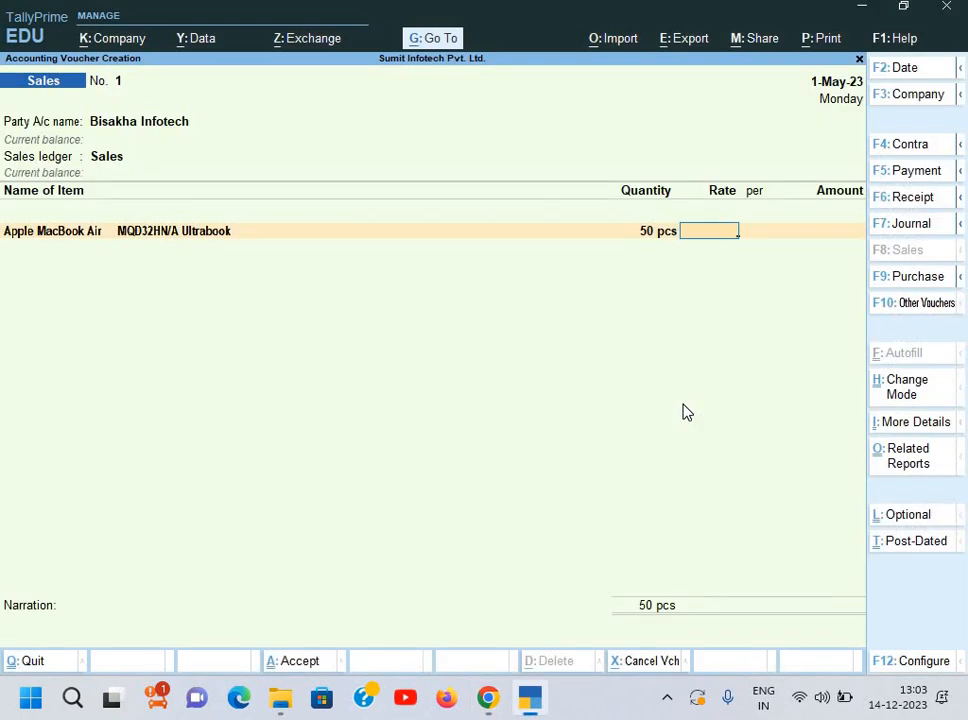
{"action": "type", "text": "69990"}
{"action": "key", "text": "Return"}
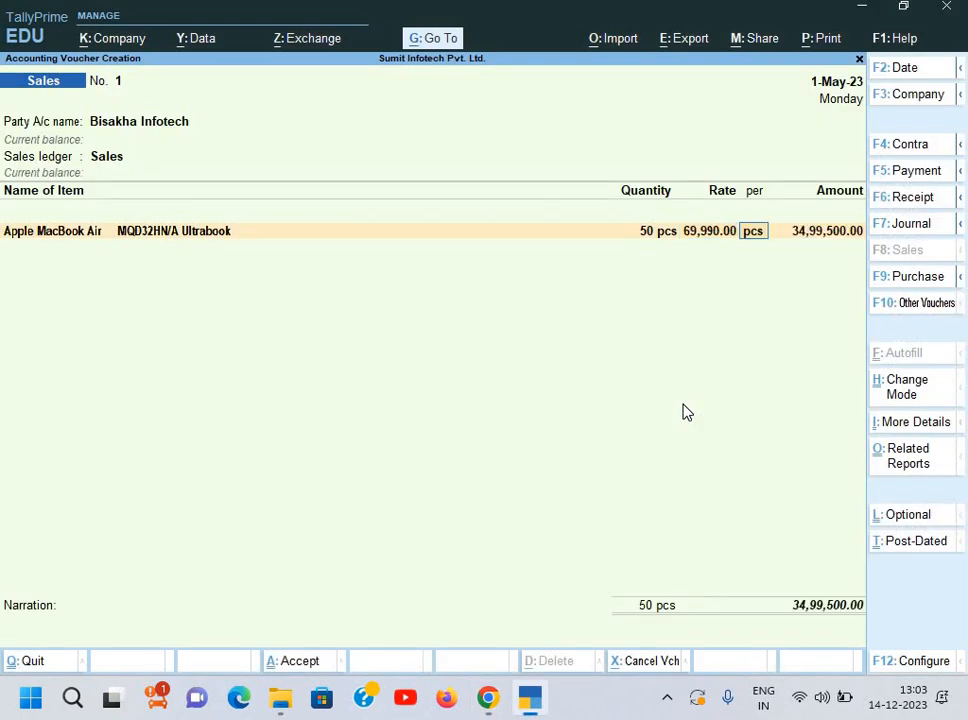
{"action": "key", "text": "Return"}
{"action": "key", "text": "Return"}
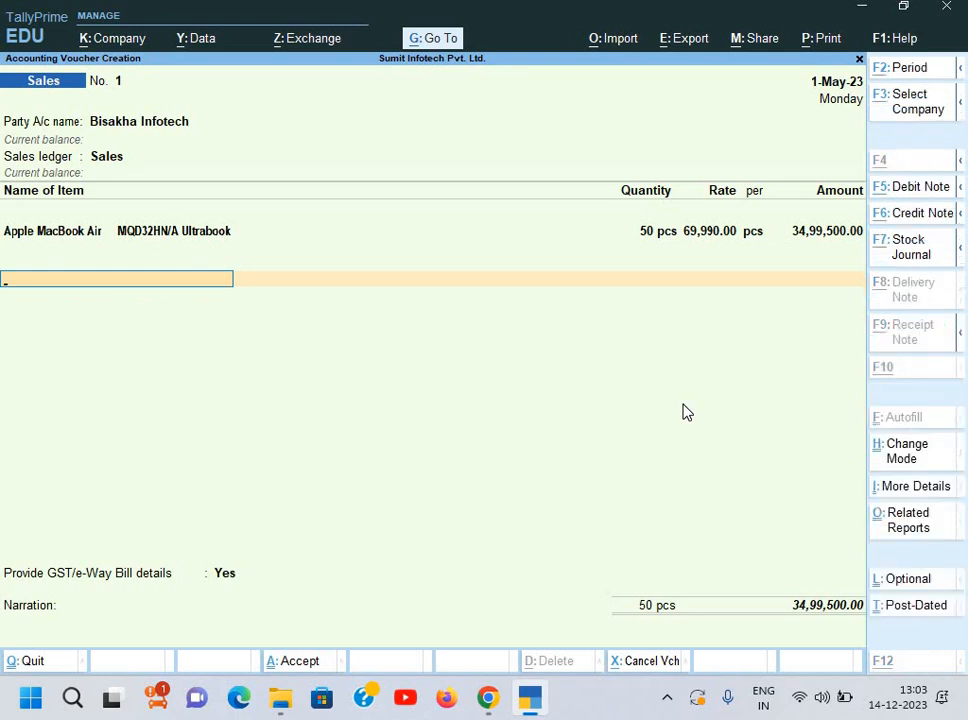
{"action": "key", "text": "alt+c"}
{"action": "type", "text": "Output"}
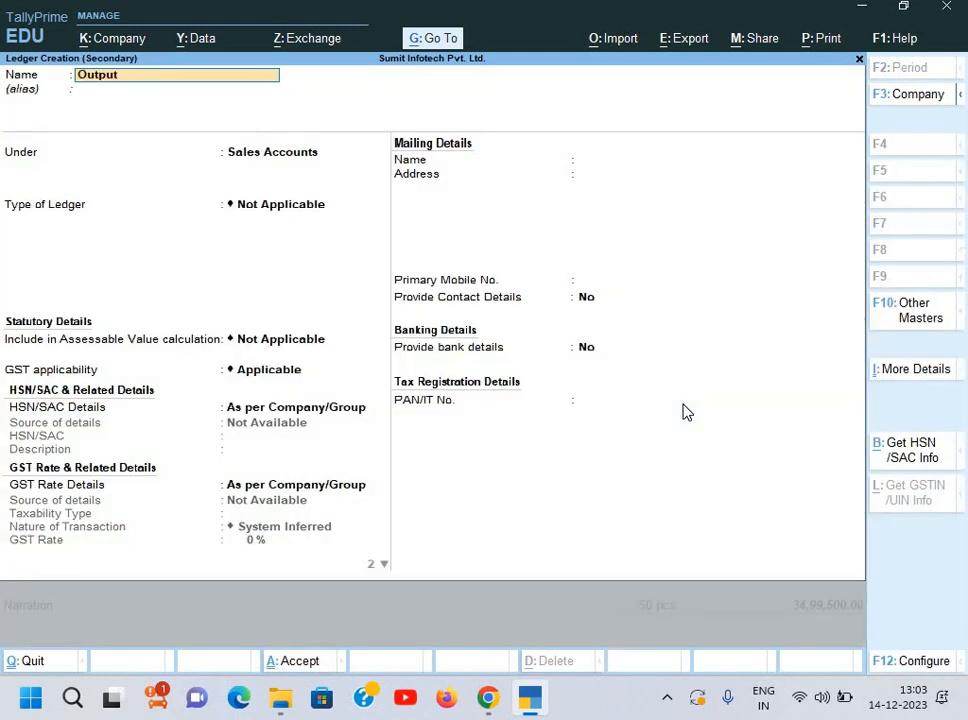
{"action": "type", "text": " SGST"}
Step: Save Output SGST under Duties & Taxes as a GST ledger with tax type SGST/UTGST
{"action": "key", "text": "Return"}
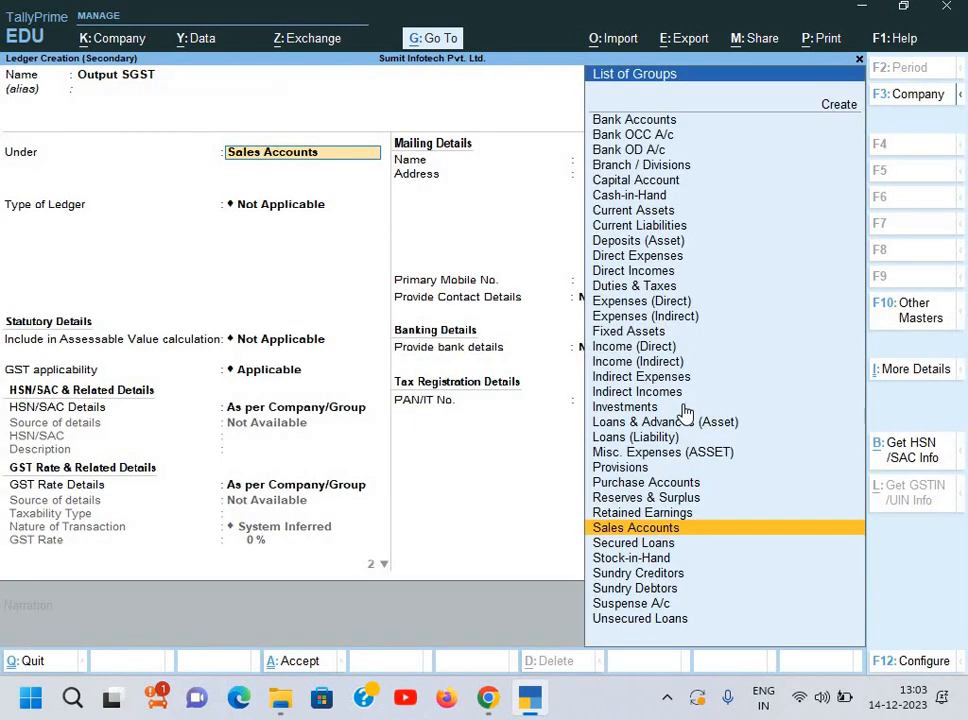
{"action": "type", "text": "d"}
{"action": "key", "text": "Down"}
{"action": "key", "text": "Down"}
{"action": "key", "text": "Down"}
{"action": "key", "text": "Return"}
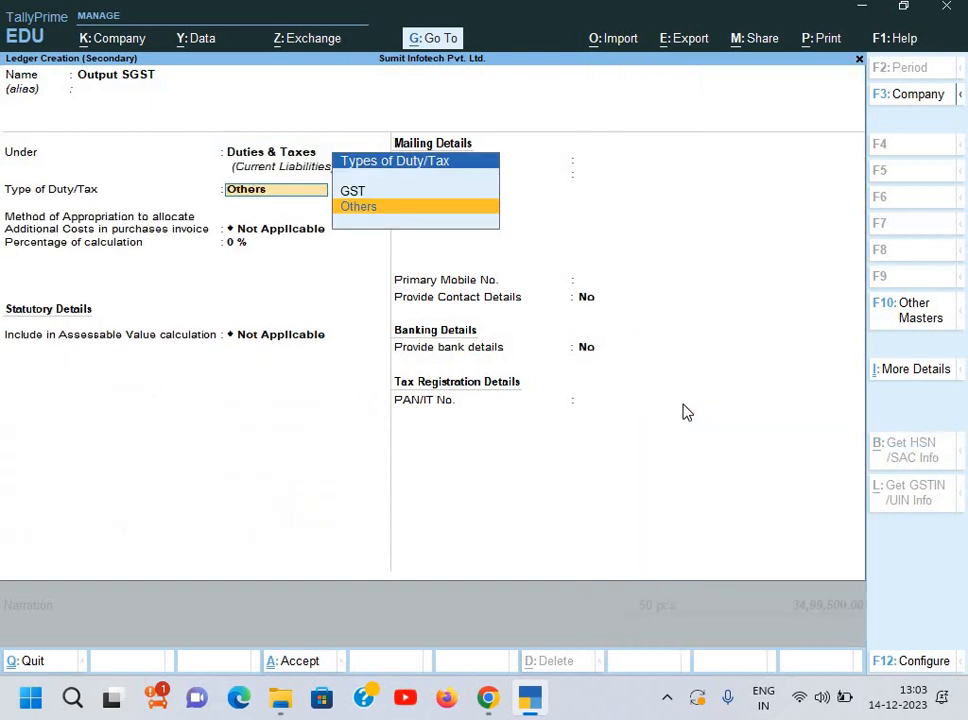
{"action": "key", "text": "Up"}
{"action": "key", "text": "Return"}
{"action": "key", "text": "Down"}
{"action": "key", "text": "Down"}
{"action": "key", "text": "Return"}
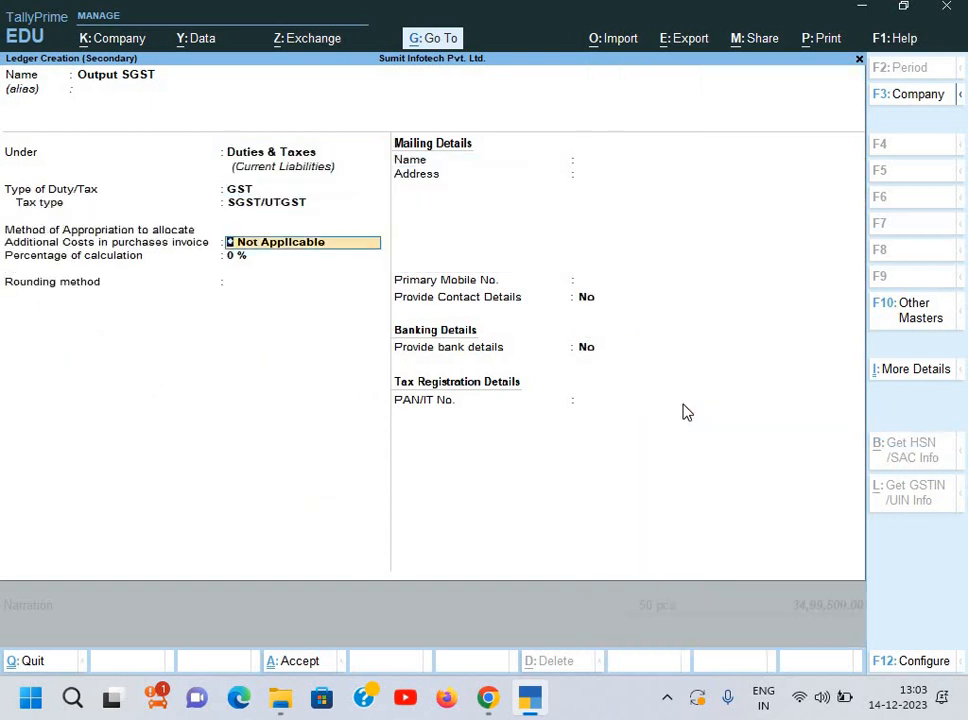
{"action": "key", "text": "ctrl+a"}
{"action": "key", "text": "Return"}
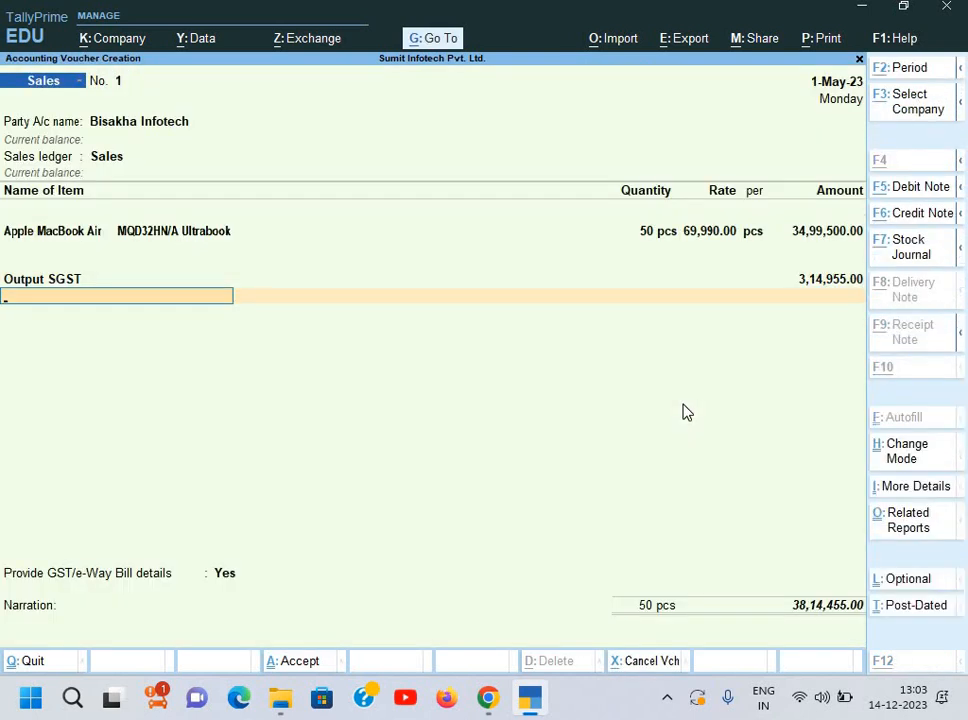
Step: Create Output CGST under Duties & Taxes as a GST ledger with tax type CGST
{"action": "key", "text": "alt+c"}
{"action": "type", "text": "Output"}
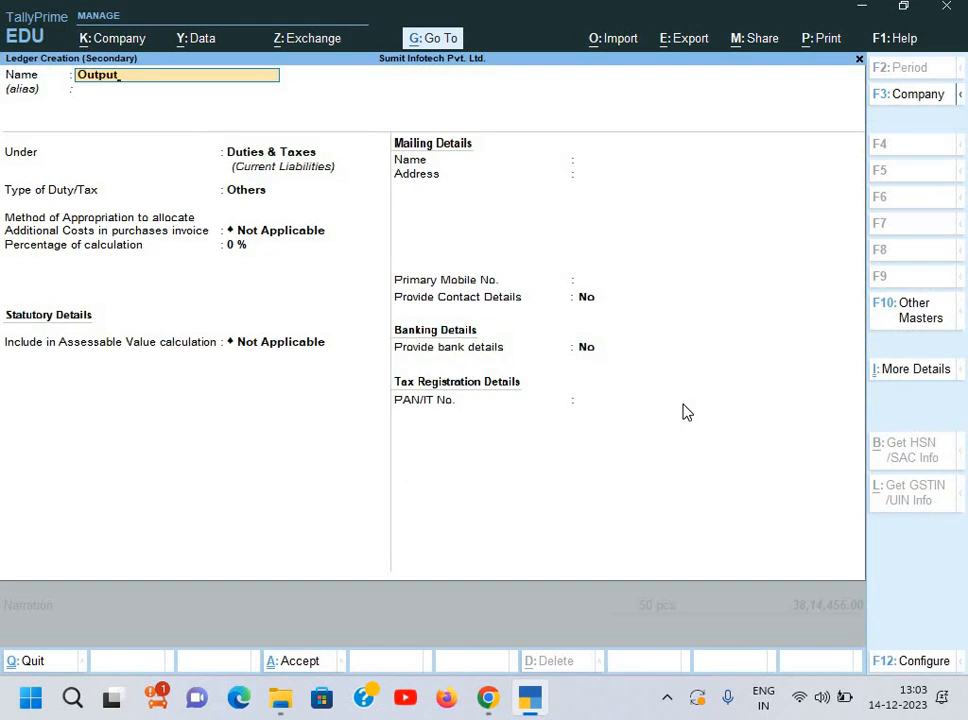
{"action": "type", "text": " cSG"}
{"action": "key", "text": "BackSpace"}
{"action": "type", "text": "GST"}
{"action": "key", "text": "Return"}
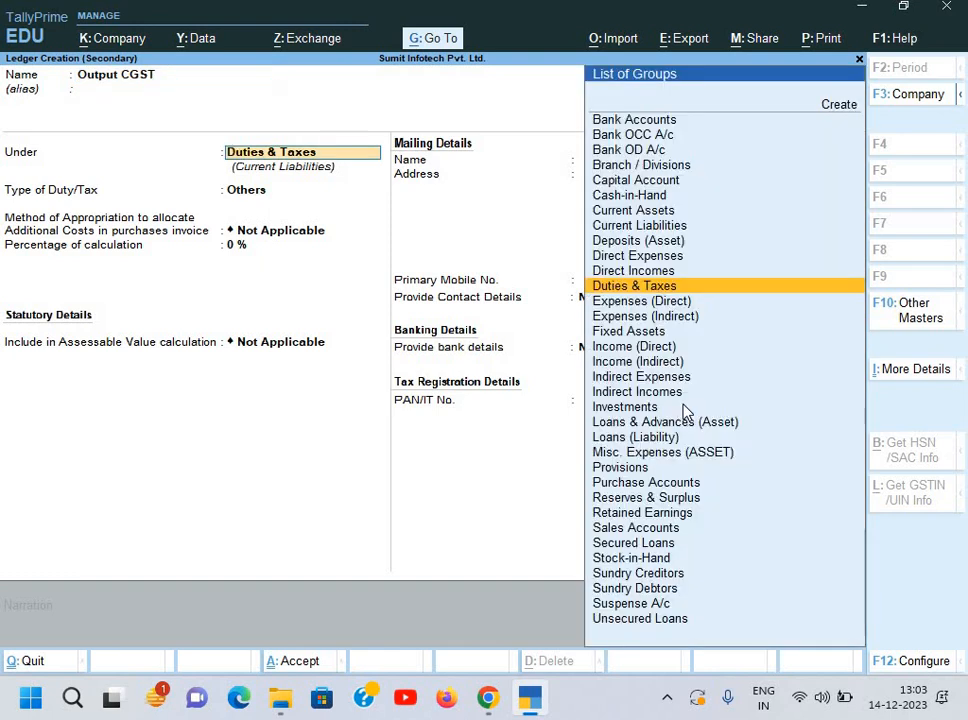
{"action": "key", "text": "Return"}
{"action": "key", "text": "Up"}
{"action": "key", "text": "Return"}
{"action": "key", "text": "Down"}
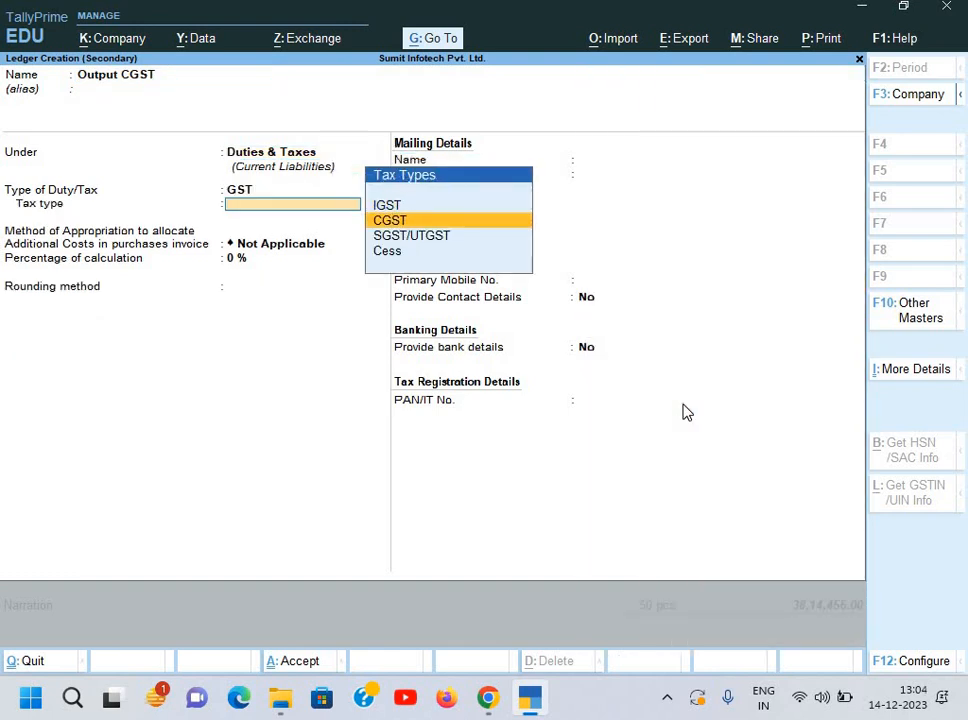
{"action": "key", "text": "Return"}
{"action": "key", "text": "ctrl+a"}
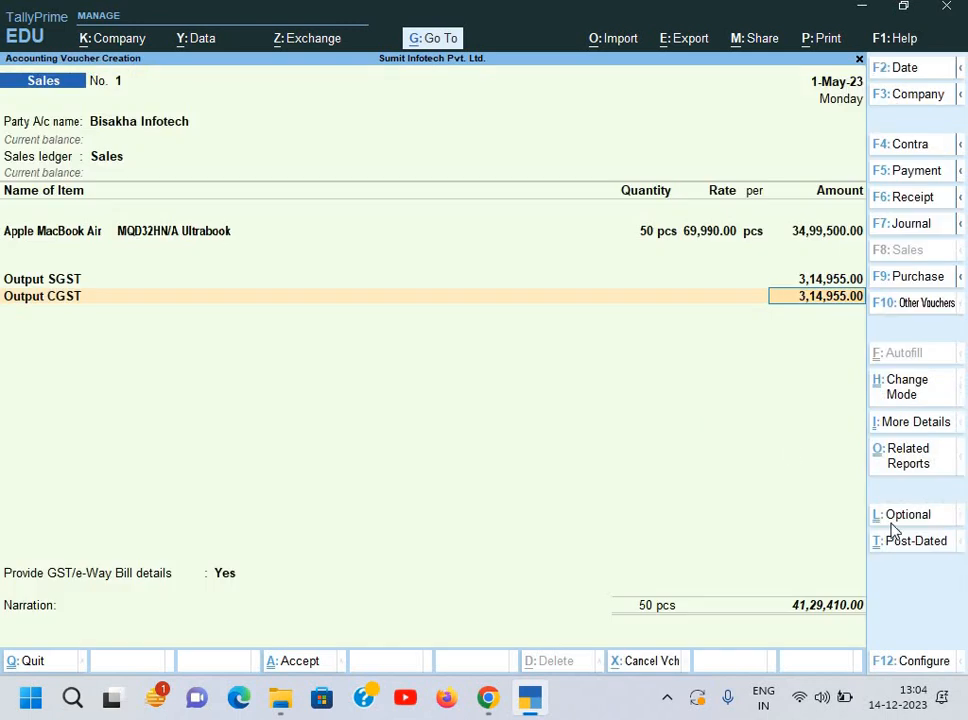
Step: Compare the voucher totals with the invoice PDF and return to the sales voucher
{"action": "key", "text": "alt+Tab"}
{"action": "key", "text": "alt+Tab"}
{"action": "key", "text": "super+Tab"}
{"action": "left_click", "coordinate": [785, 583]}
{"action": "key", "text": "super+Tab"}
{"action": "key", "text": "Tab"}
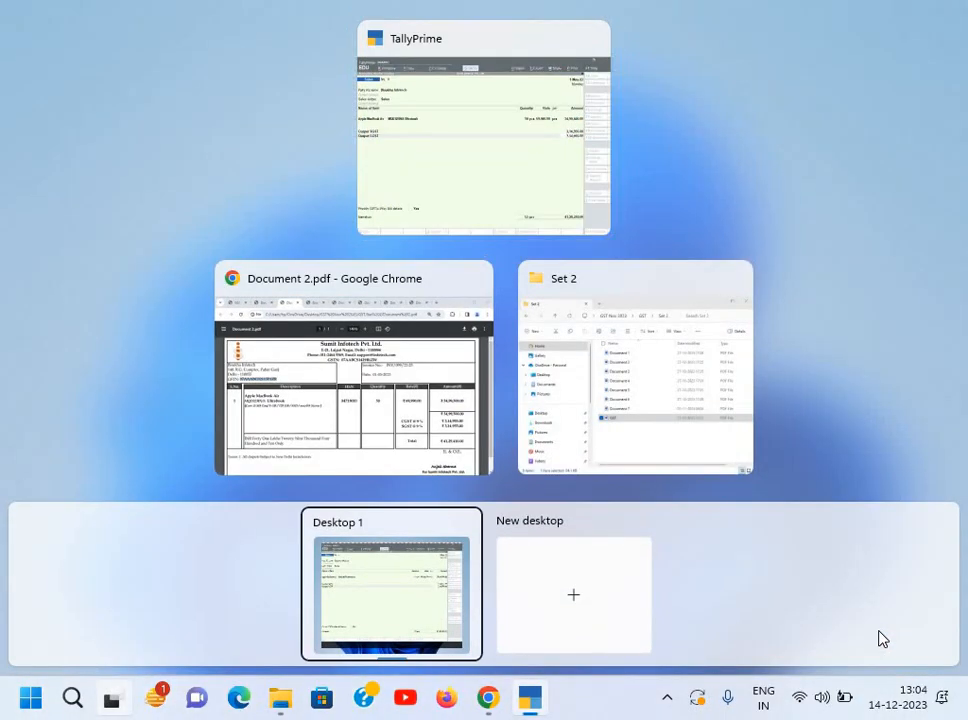
{"action": "key", "text": "Return"}
{"action": "key", "text": "Return"}
{"action": "key", "text": "Return"}
{"action": "key", "text": "Return"}
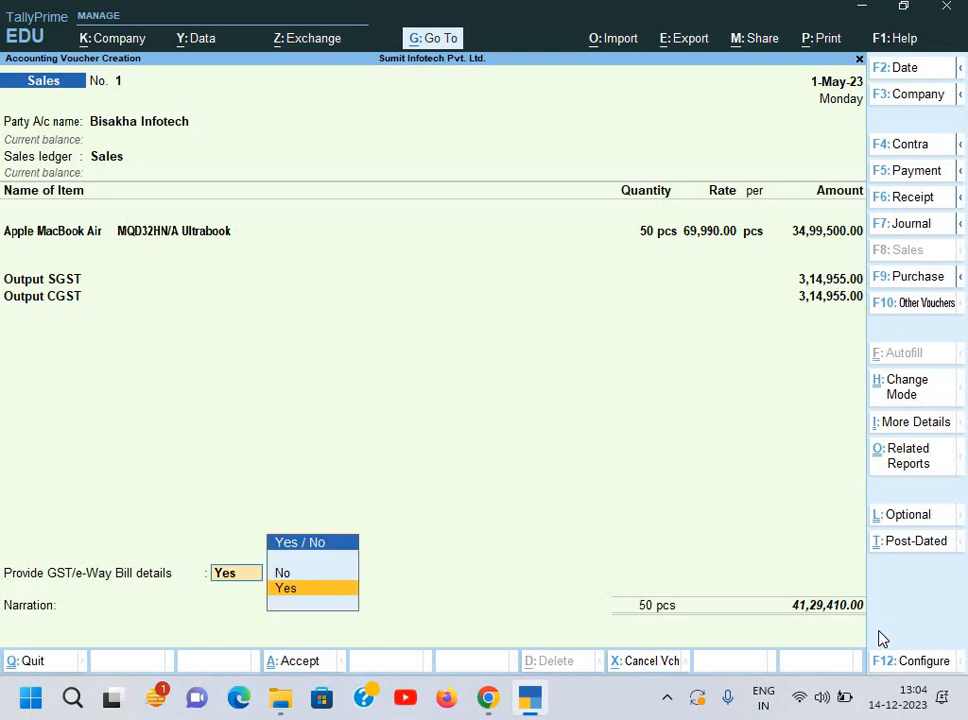
Step: Set GST/e-Way Bill details to No and add a new bill-wise reference
{"action": "key", "text": "BackSpace"}
{"action": "key", "text": "BackSpace"}
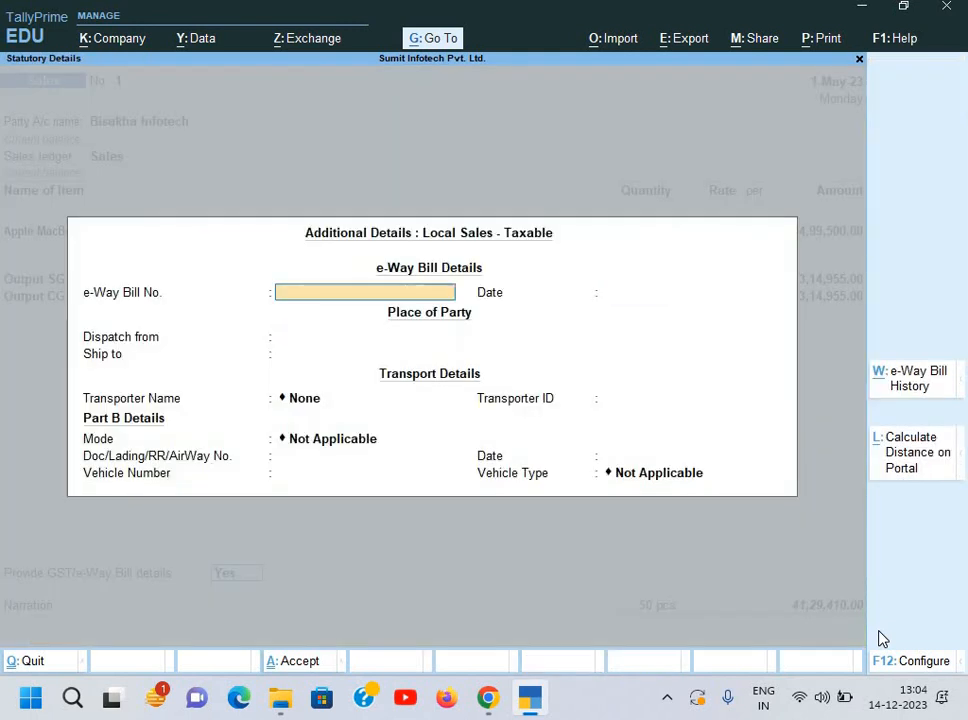
{"action": "key", "text": "Escape"}
{"action": "key", "text": "Up"}
{"action": "key", "text": "Return"}
{"action": "key", "text": "Return"}
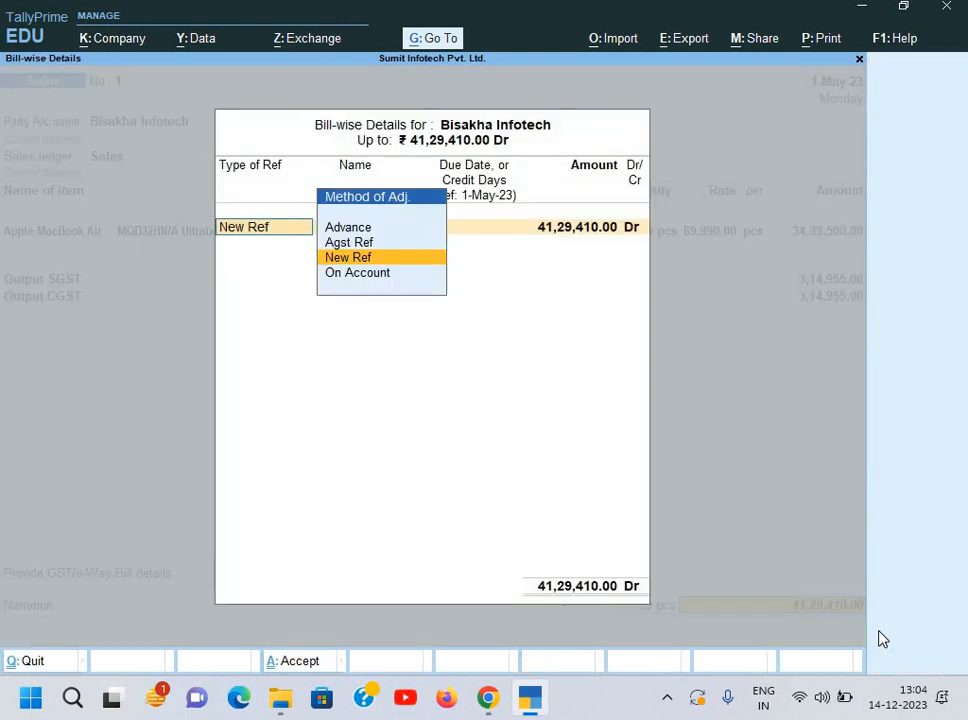
{"action": "key", "text": "Return"}
{"action": "key", "text": "Return"}
{"action": "key", "text": "Return"}
{"action": "key", "text": "Return"}
{"action": "key", "text": "BackSpace"}
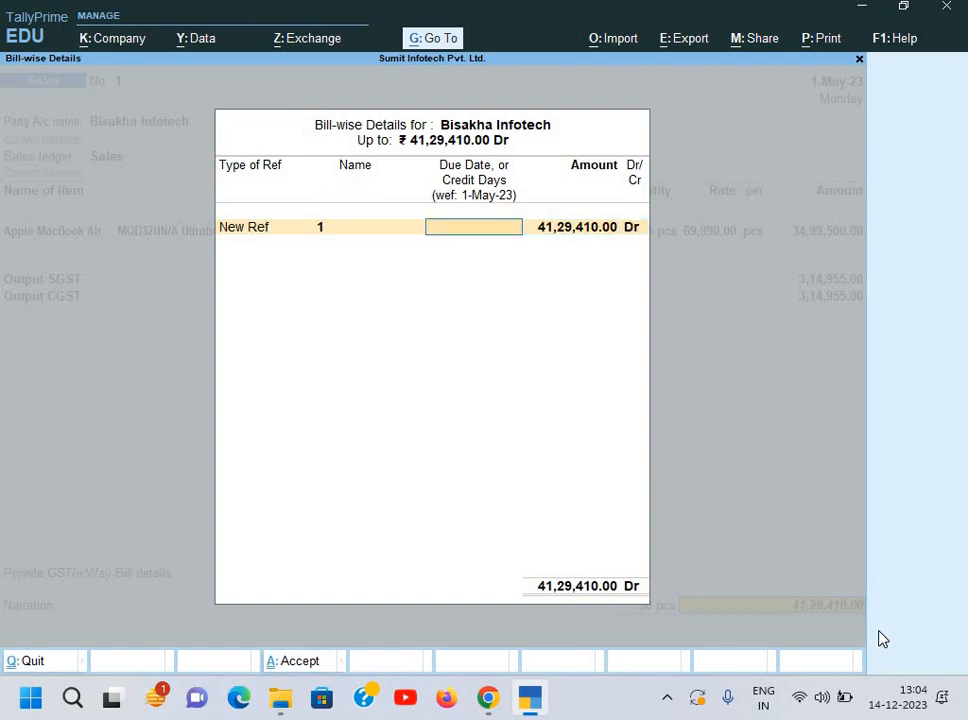
{"action": "key", "text": "BackSpace"}
Step: Name the bill reference INV/099/22-23 from the invoice, accepting the full amount
{"action": "key", "text": "alt+Tab"}
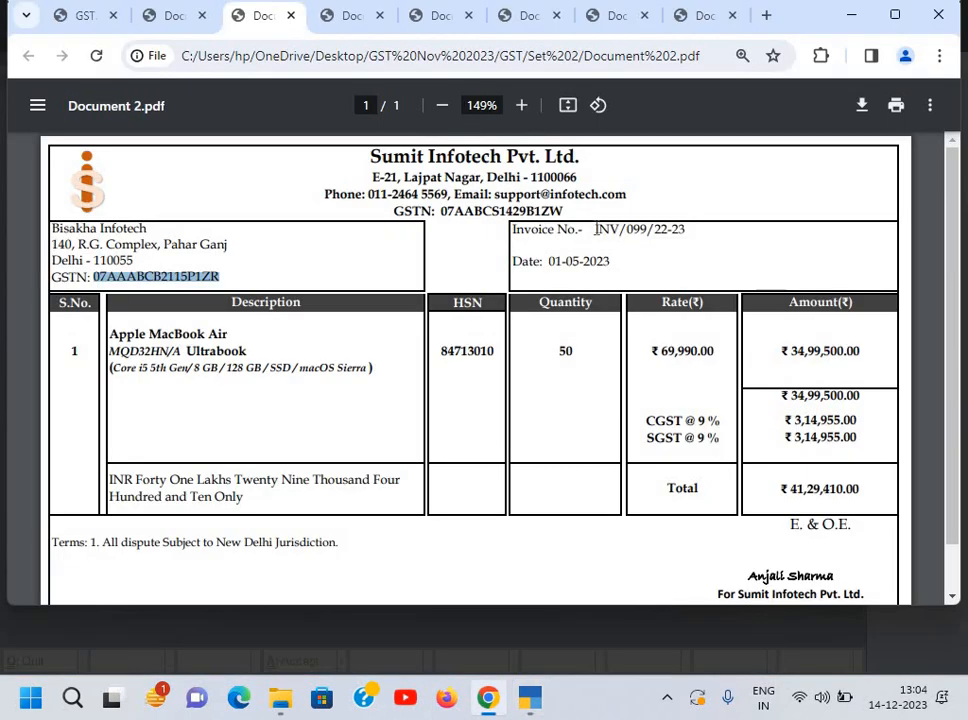
{"action": "left_click_drag", "start_coordinate": [595, 229], "coordinate": [690, 238]}
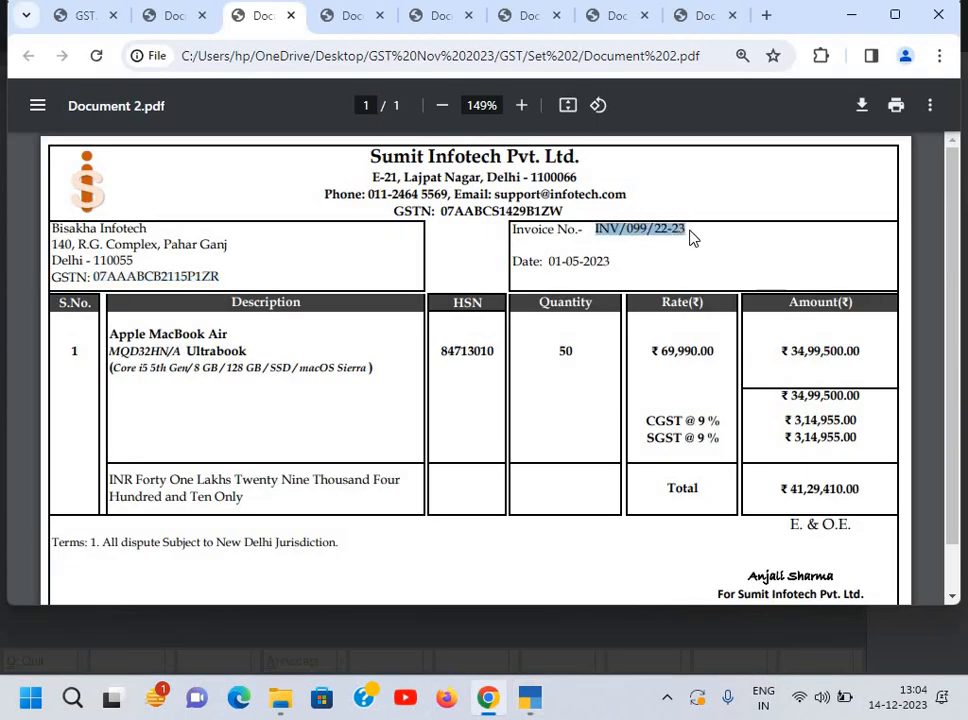
{"action": "key", "text": "ctrl+c"}
{"action": "key", "text": "alt+Tab"}
{"action": "key", "text": "ctrl+alt+v"}
{"action": "key", "text": "Return"}
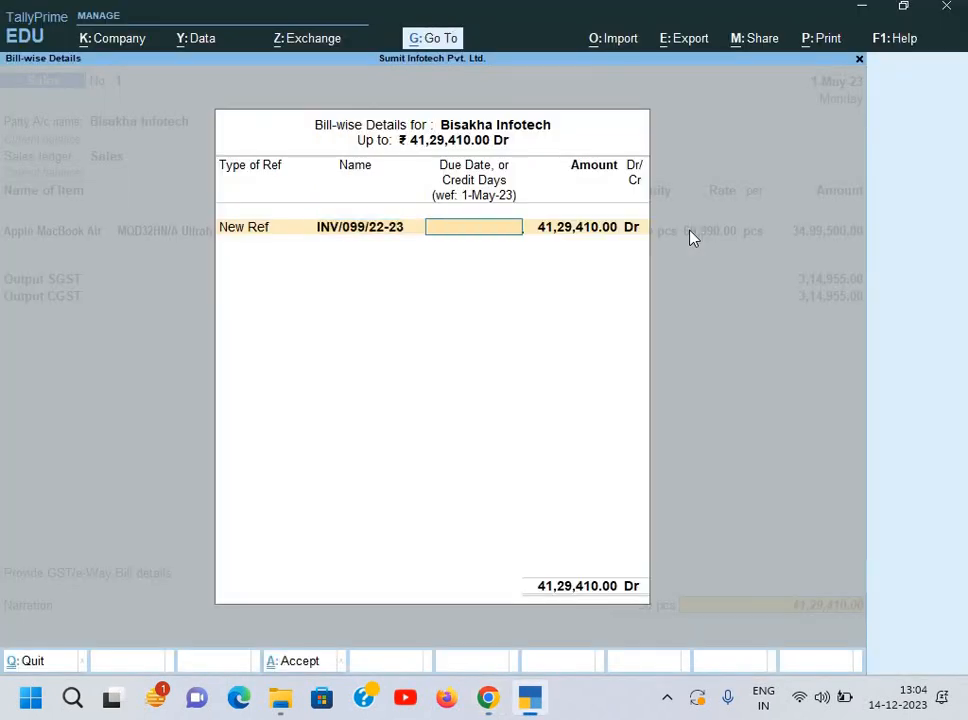
{"action": "key", "text": "Return"}
{"action": "key", "text": "Return"}
Step: Enter narration 'Being goods sold' and save the voucher without e-Way Bill details
{"action": "type", "text": "B"}
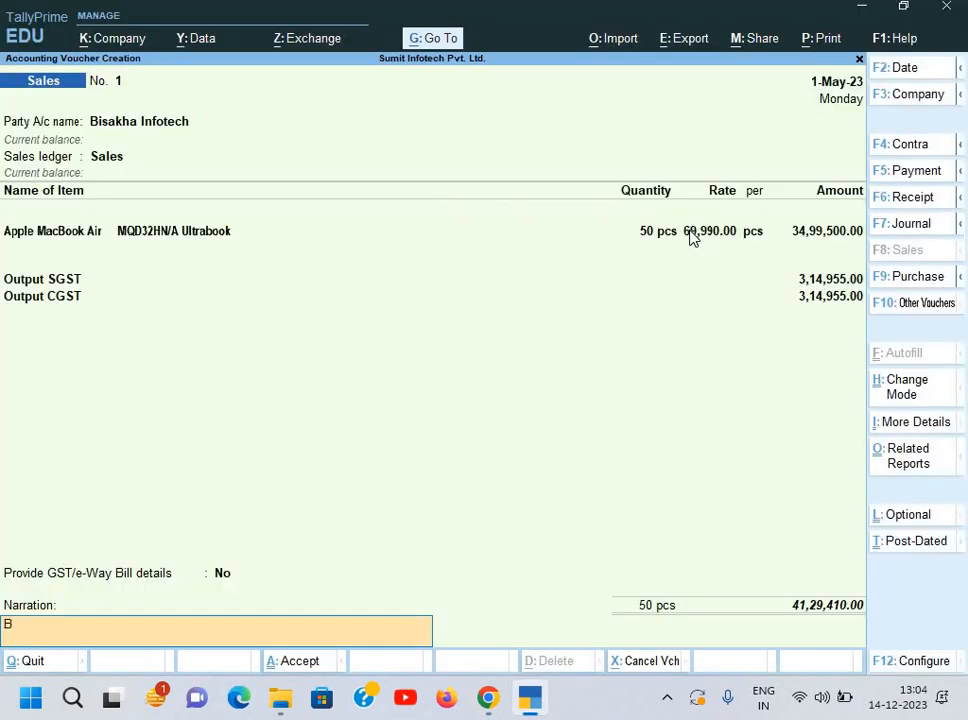
{"action": "type", "text": "eing goods sold"}
{"action": "key", "text": "Return"}
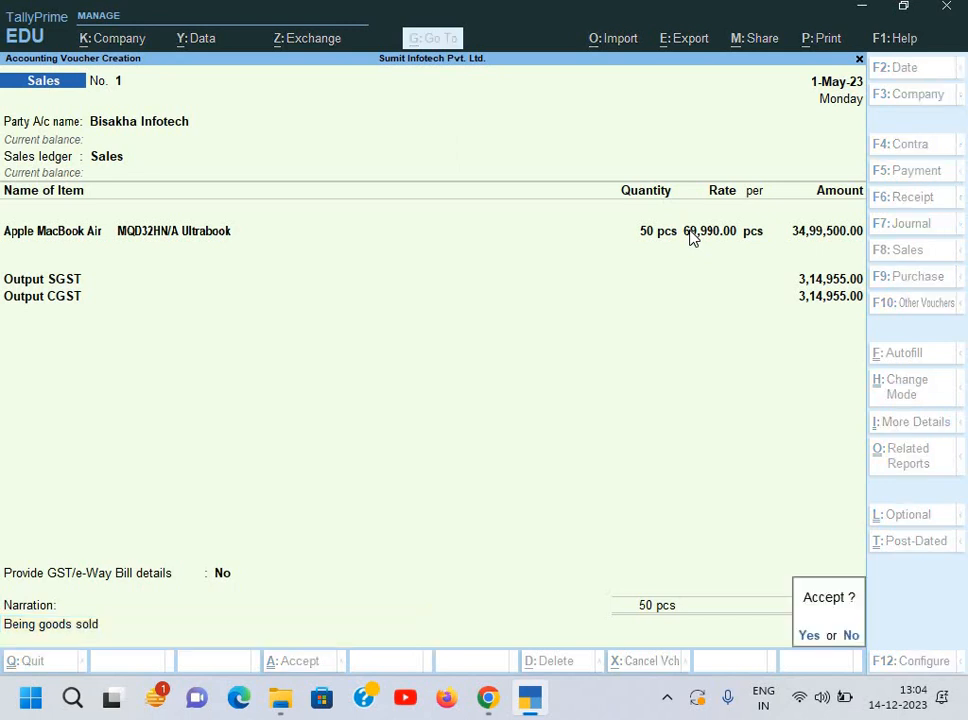
{"action": "key", "text": "Return"}
{"action": "key", "text": "n"}
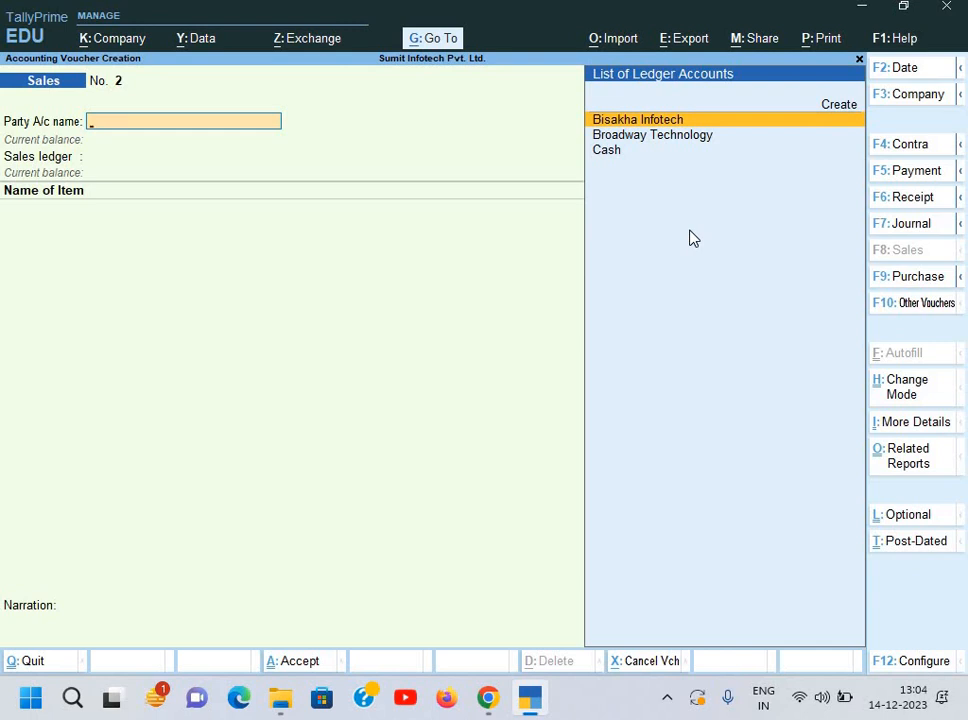
{"action": "key", "text": "alt+Tab"}
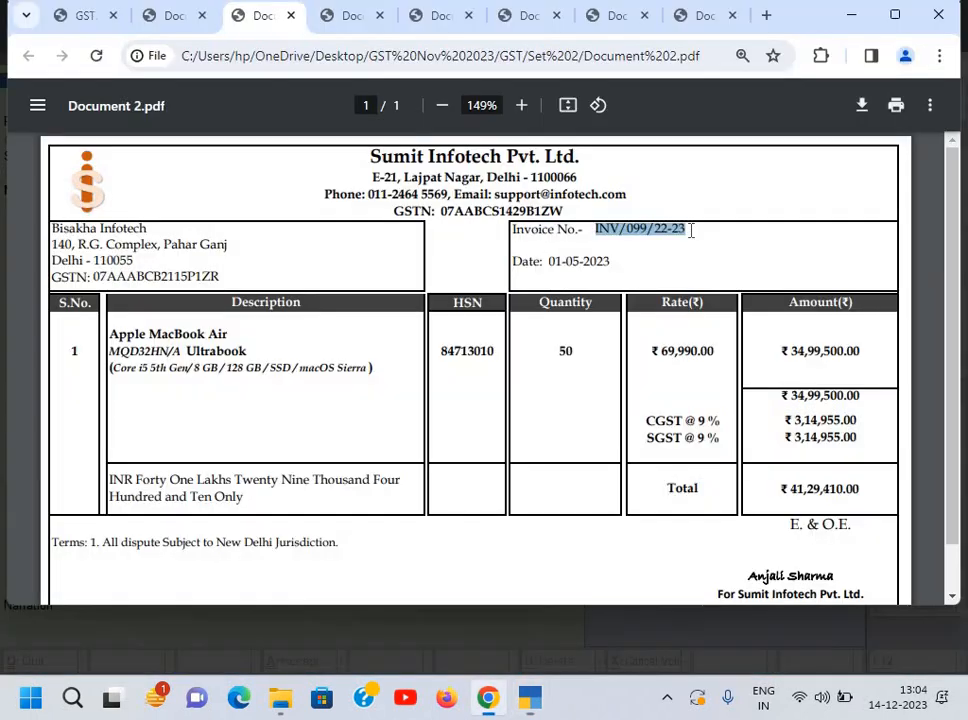
Step: Review the invoice tabs, ending on Sakshi Electronic's ₹16,99,200.00 invoice, then return to voucher No. 2
{"action": "left_click", "coordinate": [347, 17]}
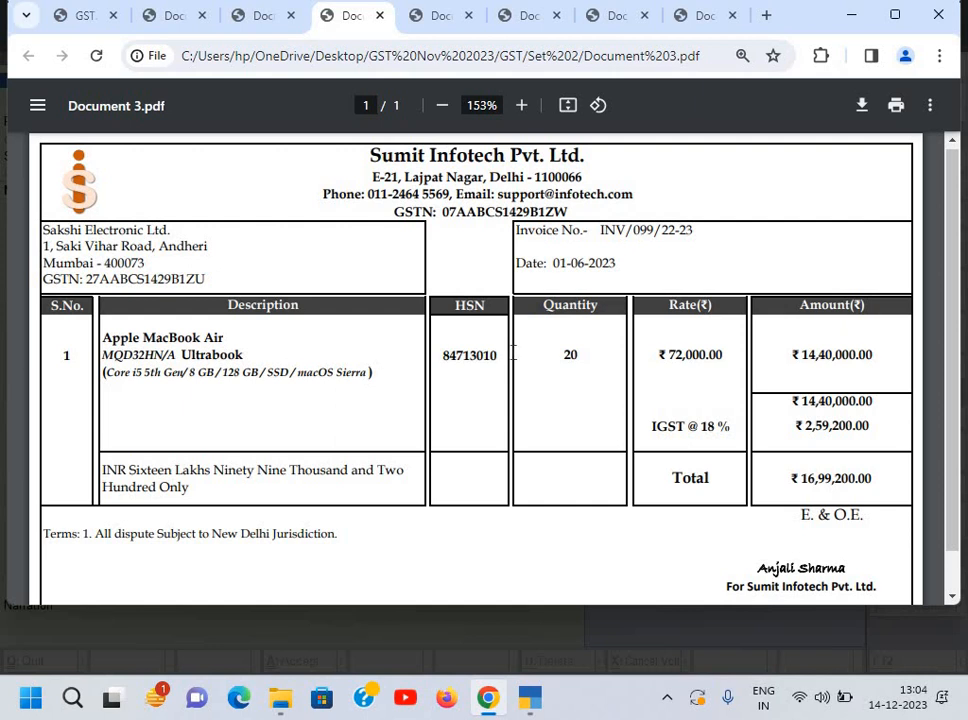
{"action": "left_click", "coordinate": [174, 16]}
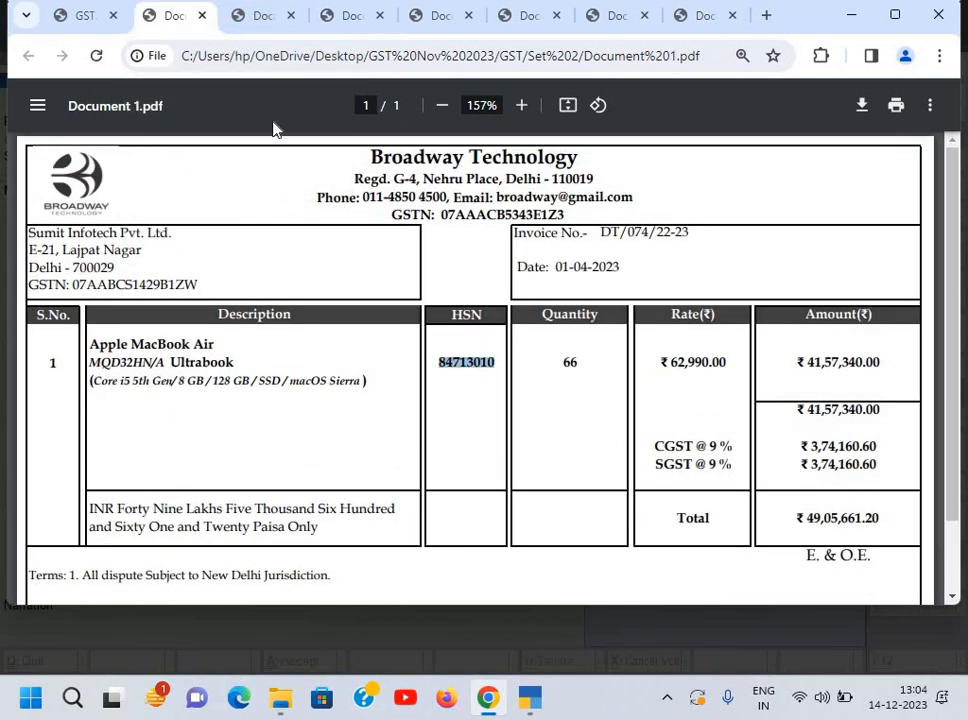
{"action": "key", "text": "ctrl+Tab"}
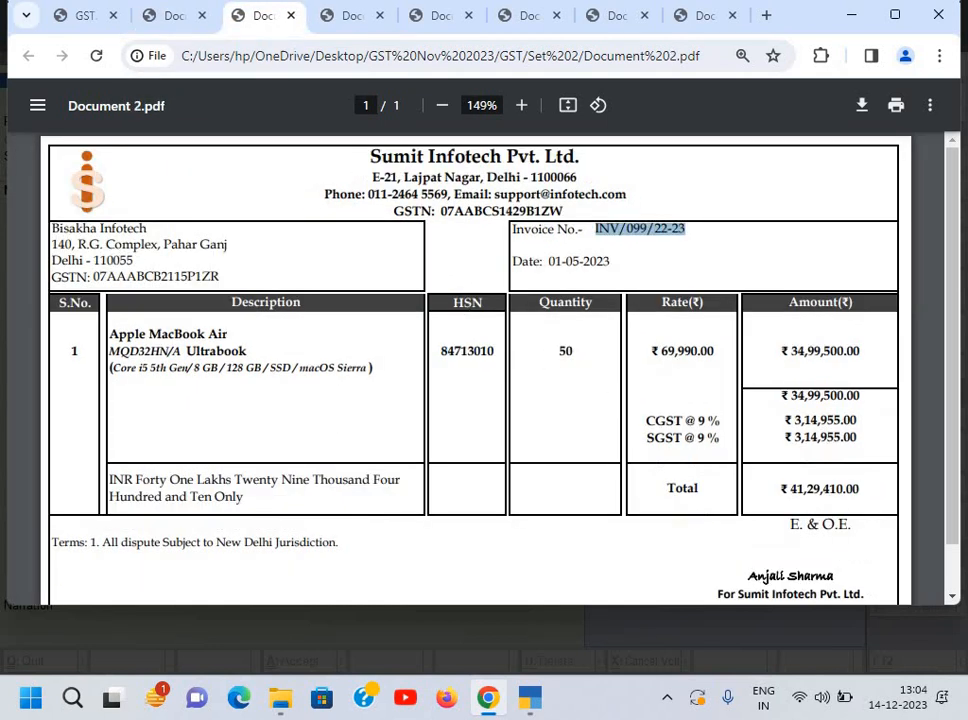
{"action": "key", "text": "ctrl+Tab"}
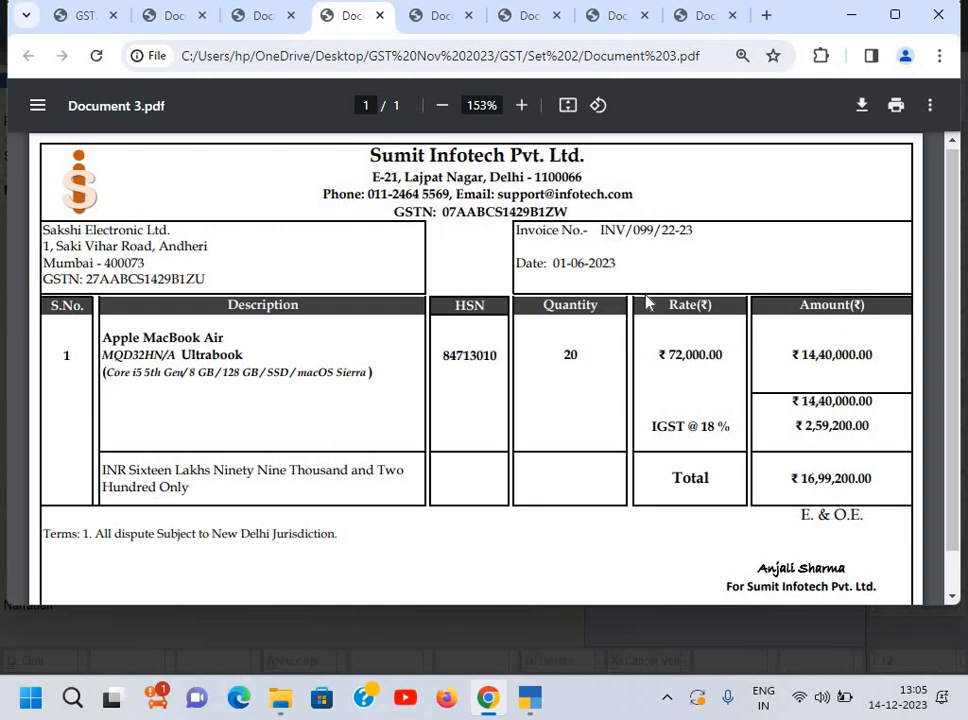
{"action": "key", "text": "alt+Tab"}
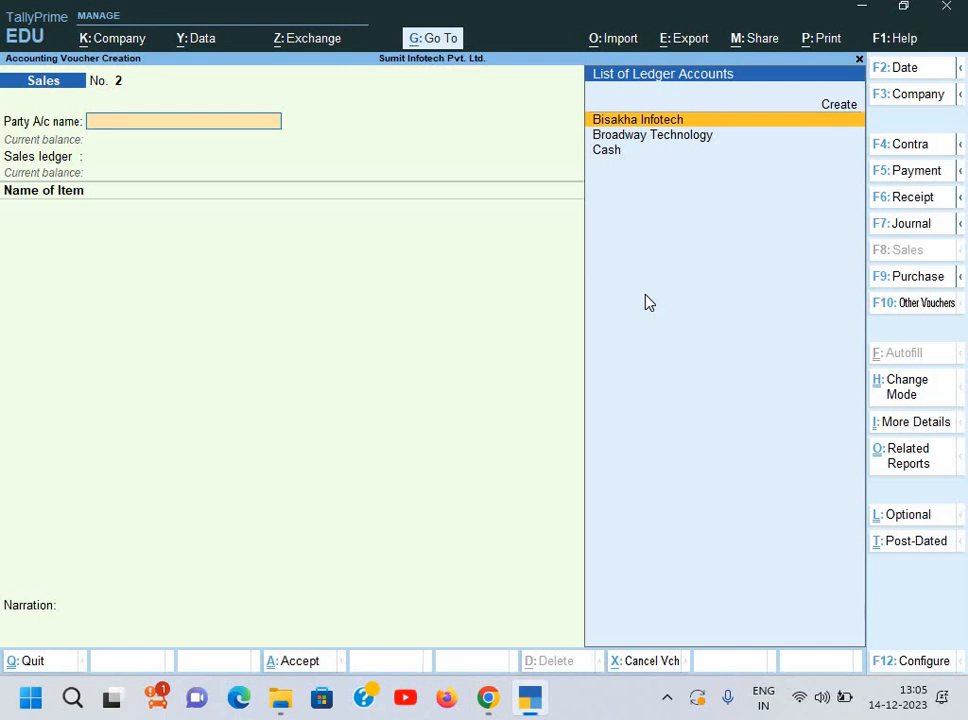
Step: Change Sales voucher No. 2's date to 1-Jun-23
{"action": "key", "text": "F2"}
{"action": "type", "text": "1-6"}
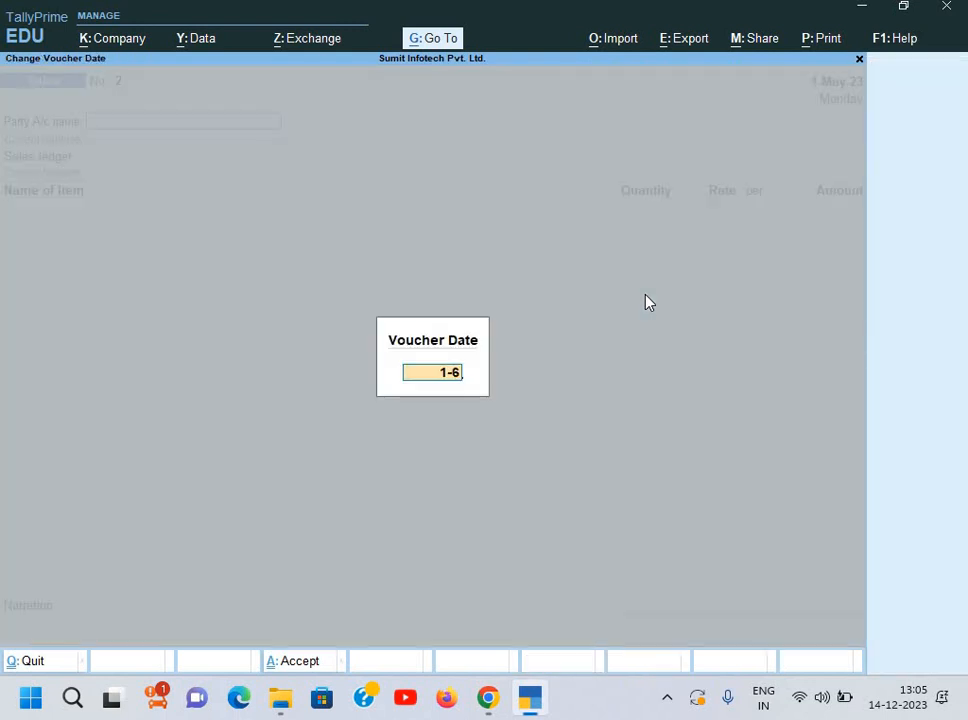
{"action": "key", "text": "Return"}
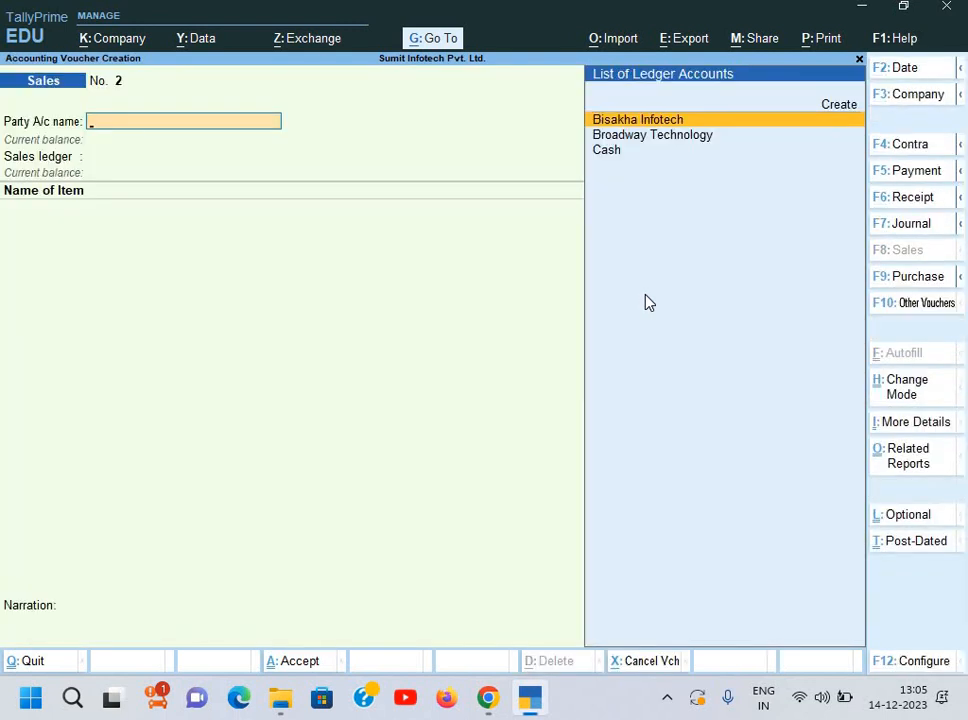
Step: Start a new party ledger named Sakshi Electronic Ltd under Sundry Debtors, copying the name from the invoice
{"action": "key", "text": "alt+c"}
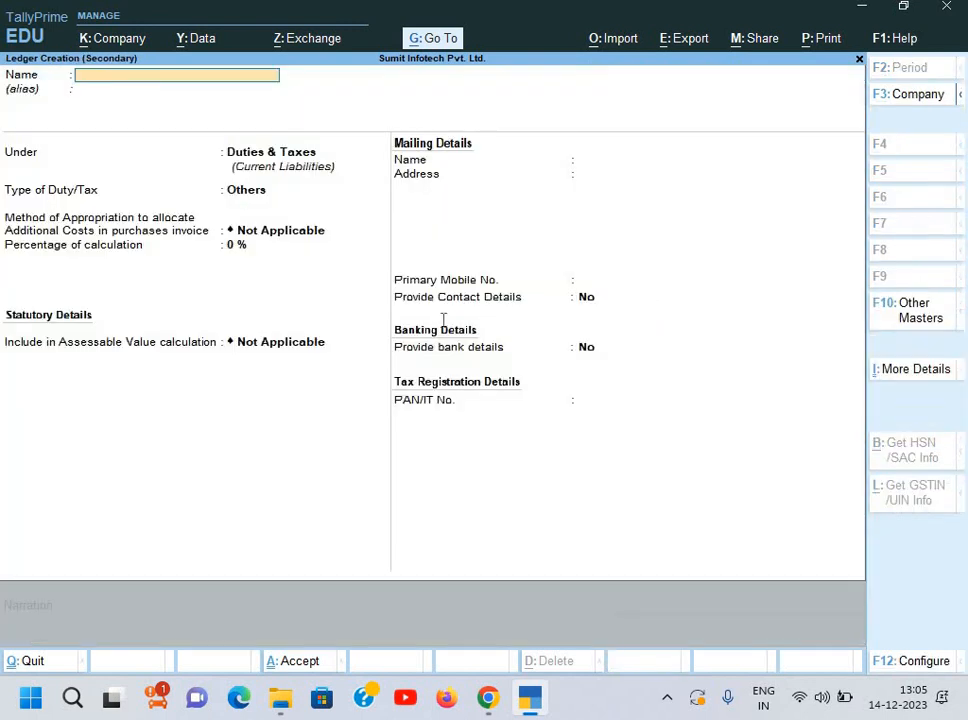
{"action": "key", "text": "alt+Tab"}
{"action": "left_click_drag", "start_coordinate": [45, 231], "coordinate": [177, 224]}
{"action": "double_click", "coordinate": [181, 244]}
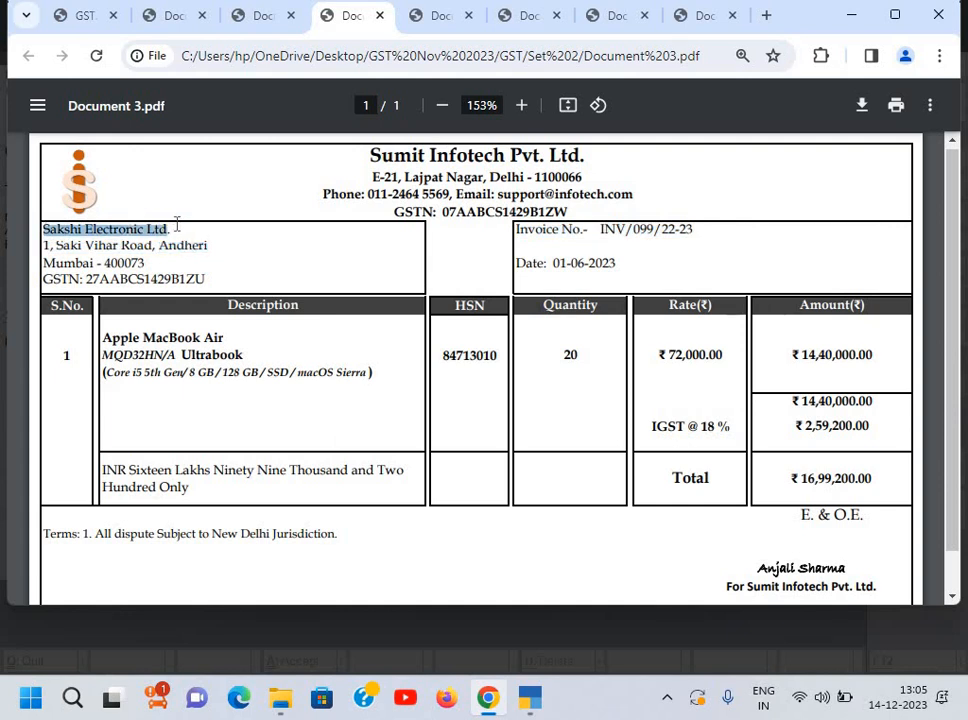
{"action": "key", "text": "ctrl+c"}
{"action": "key", "text": "alt+Tab"}
{"action": "key", "text": "ctrl+alt+v"}
{"action": "key", "text": "Return"}
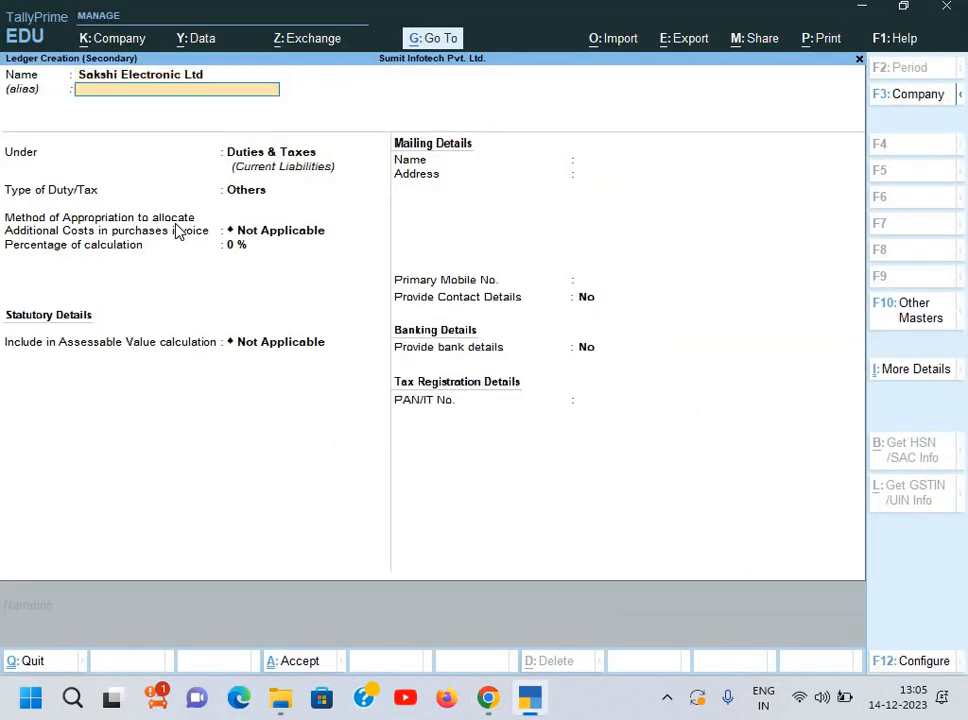
{"action": "key", "text": "Return"}
{"action": "type", "text": "Su"}
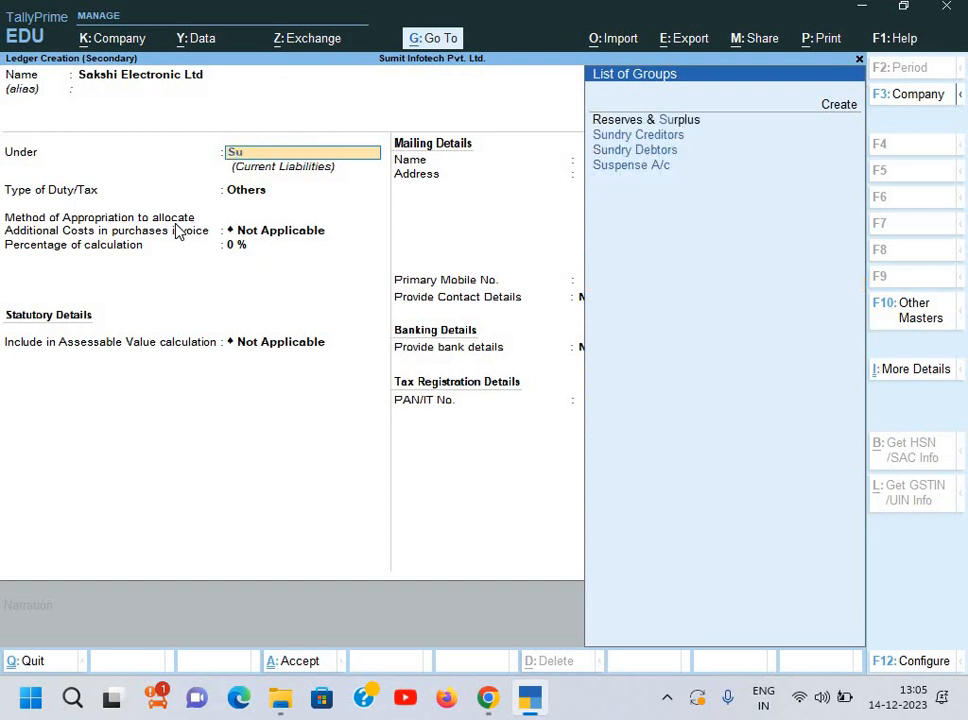
{"action": "type", "text": "n"}
{"action": "key", "text": "Down"}
{"action": "key", "text": "Return"}
{"action": "key", "text": "Return"}
{"action": "key", "text": "Return"}
{"action": "key", "text": "Return"}
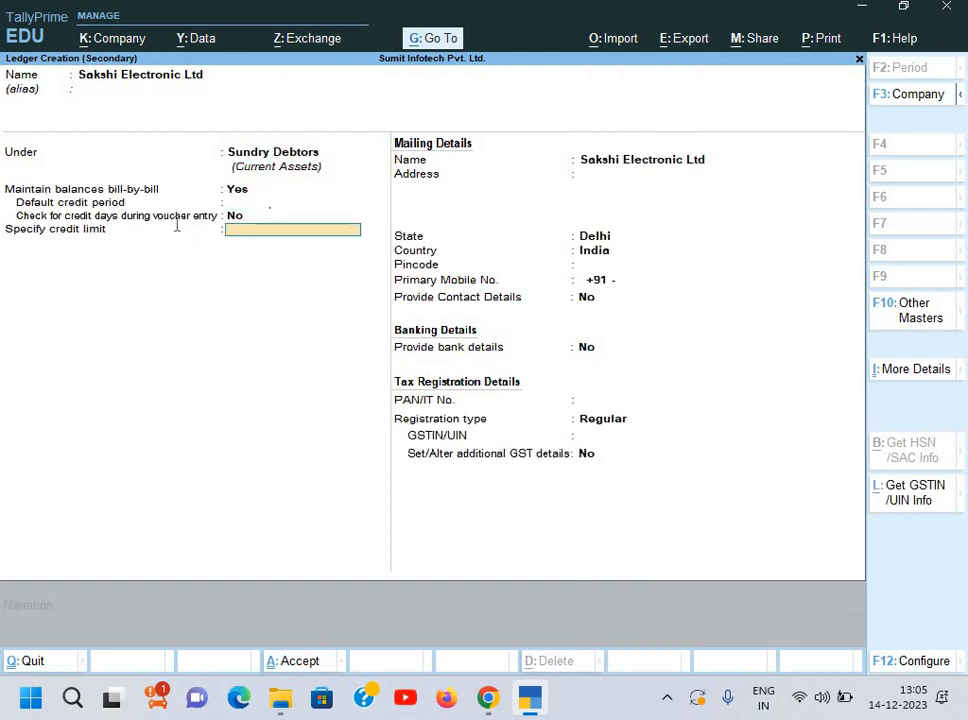
{"action": "key", "text": "Return"}
Step: Copy the buyer's street address and city/pincode lines from the invoice into the ledger address
{"action": "key", "text": "alt+Tab"}
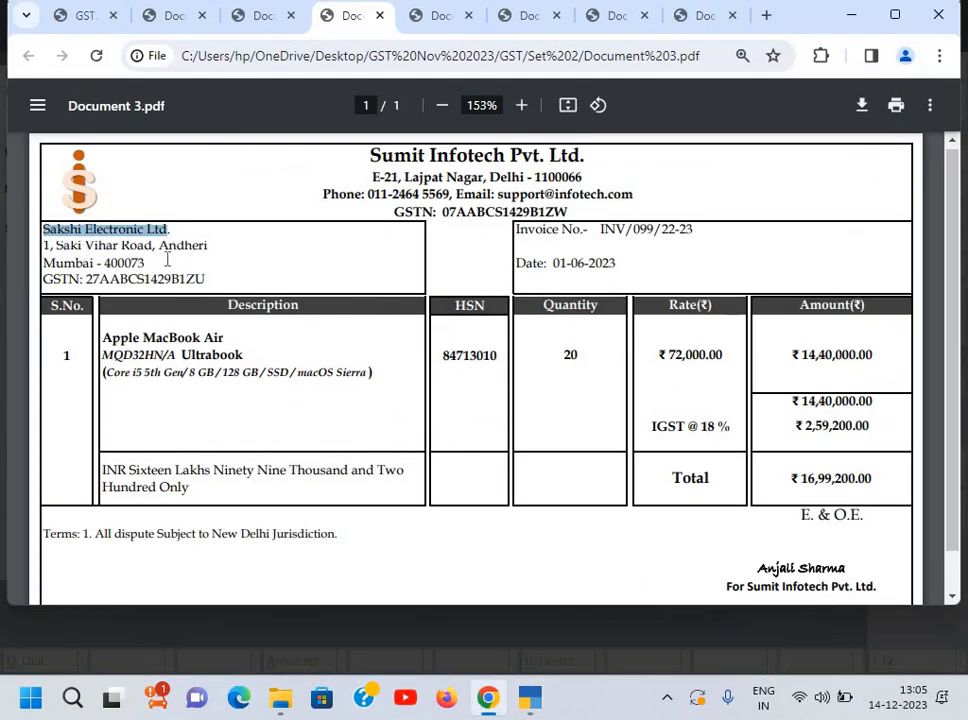
{"action": "left_click_drag", "start_coordinate": [43, 245], "coordinate": [232, 265]}
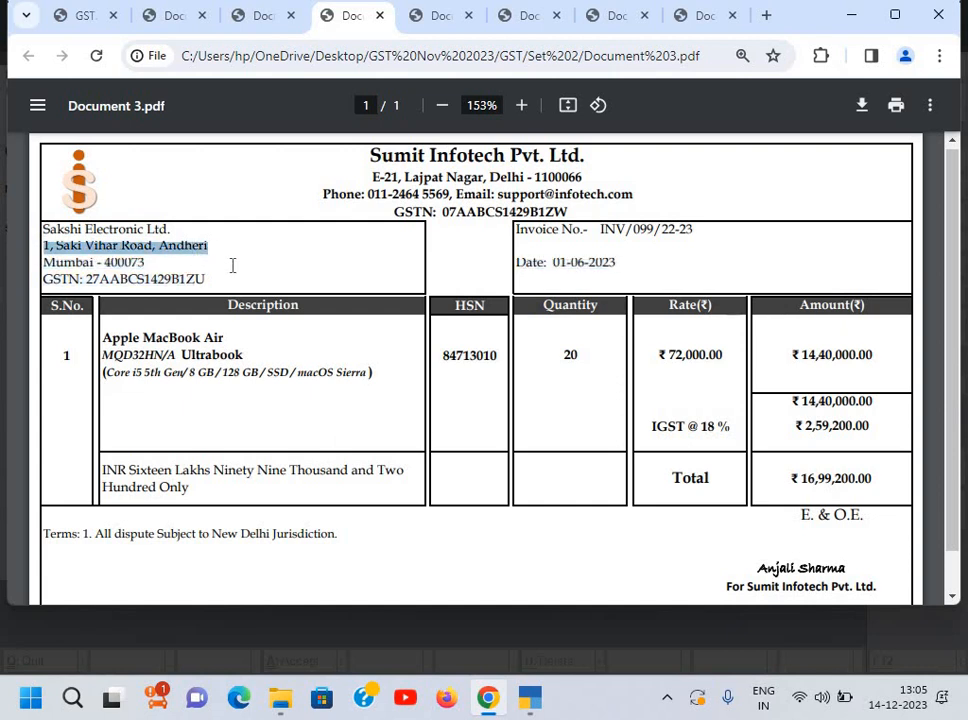
{"action": "key", "text": "ctrl+c"}
{"action": "key", "text": "alt+Tab"}
{"action": "key", "text": "ctrl+v"}
{"action": "key", "text": "Return"}
{"action": "key", "text": "alt+Tab"}
{"action": "left_click_drag", "start_coordinate": [44, 262], "coordinate": [153, 270]}
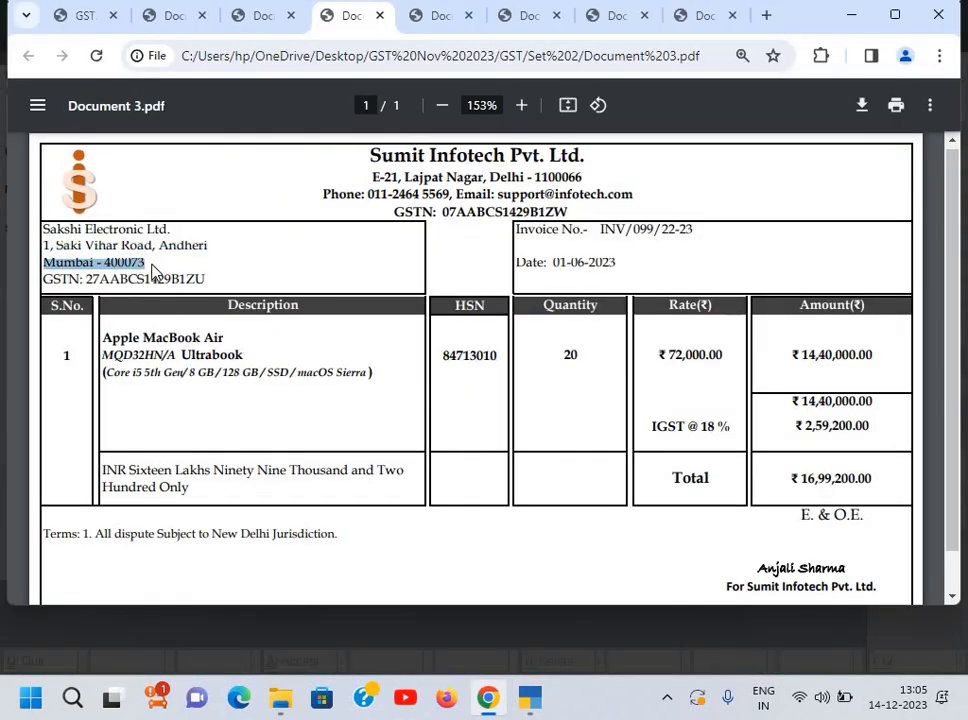
{"action": "key", "text": "ctrl+c"}
{"action": "key", "text": "alt+Tab"}
{"action": "key", "text": "ctrl+v"}
{"action": "key", "text": "Return"}
{"action": "key", "text": "Return"}
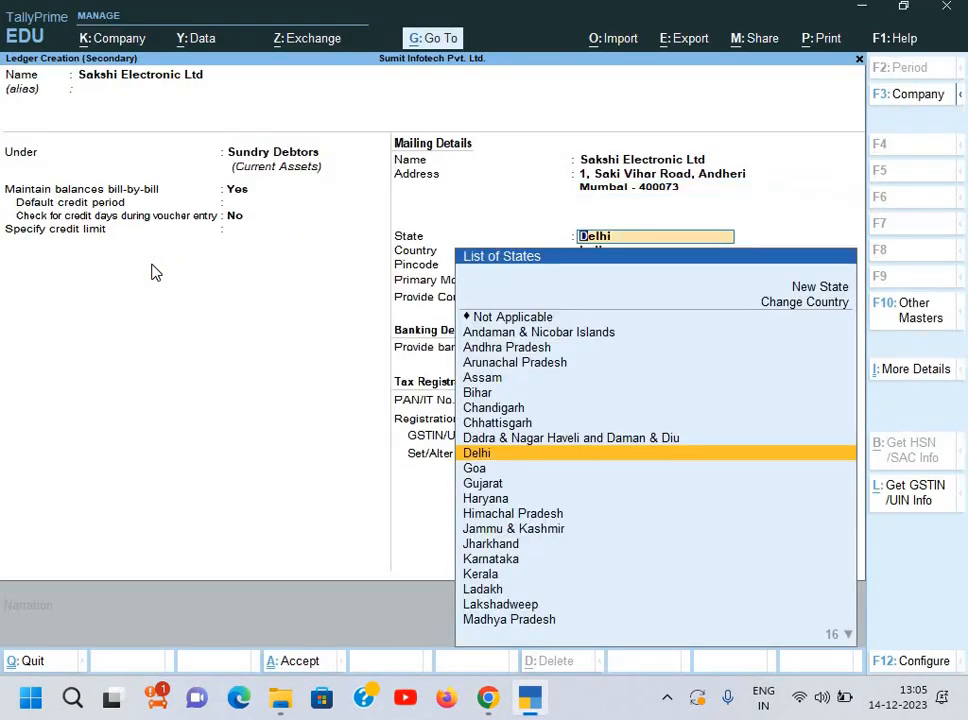
Step: Set the ledger's state to Maharashtra, paste the buyer's GSTIN, and save the ledger
{"action": "type", "text": "Ma"}
{"action": "key", "text": "Down"}
{"action": "key", "text": "Return"}
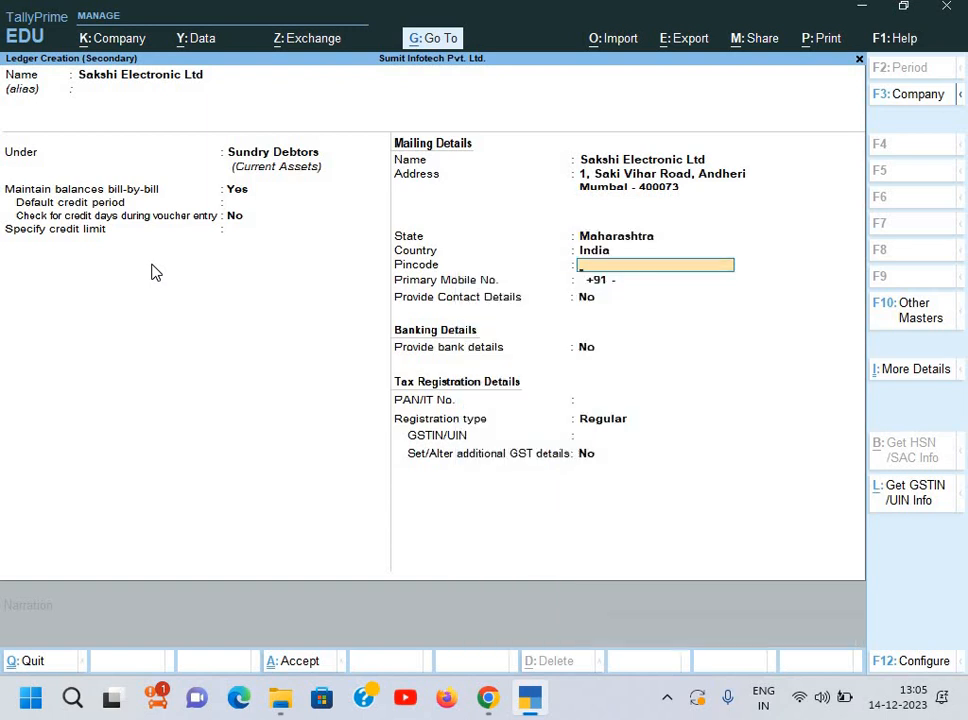
{"action": "key", "text": "Return"}
{"action": "key", "text": "Return"}
{"action": "key", "text": "Return"}
{"action": "key", "text": "Return"}
{"action": "key", "text": "Return"}
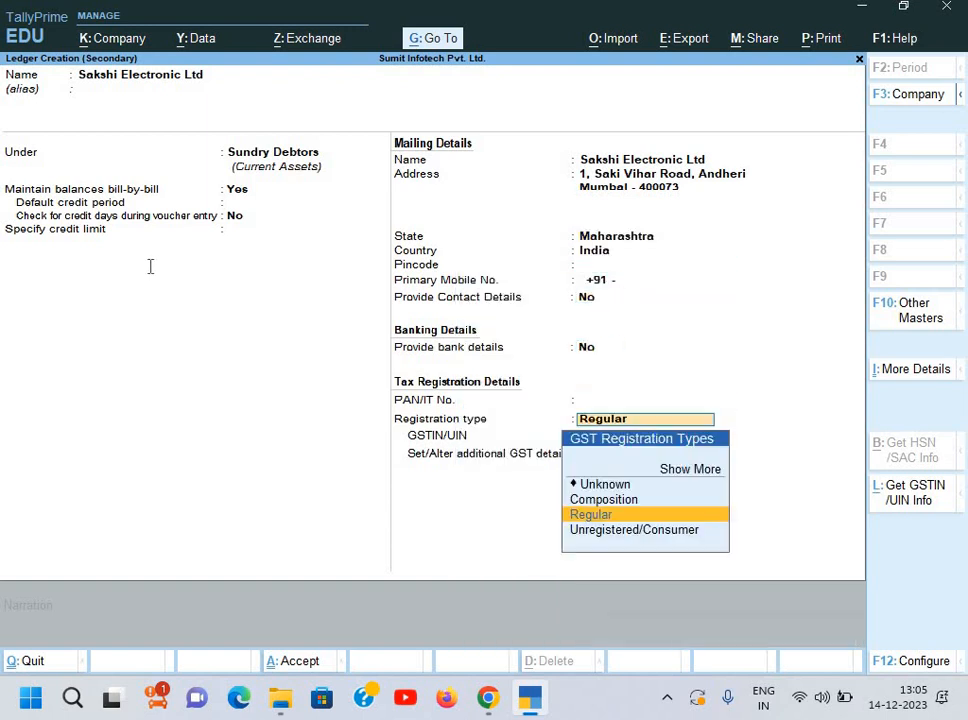
{"action": "key", "text": "alt+Tab"}
{"action": "left_click_drag", "start_coordinate": [86, 279], "coordinate": [208, 280]}
{"action": "key", "text": "alt+Tab"}
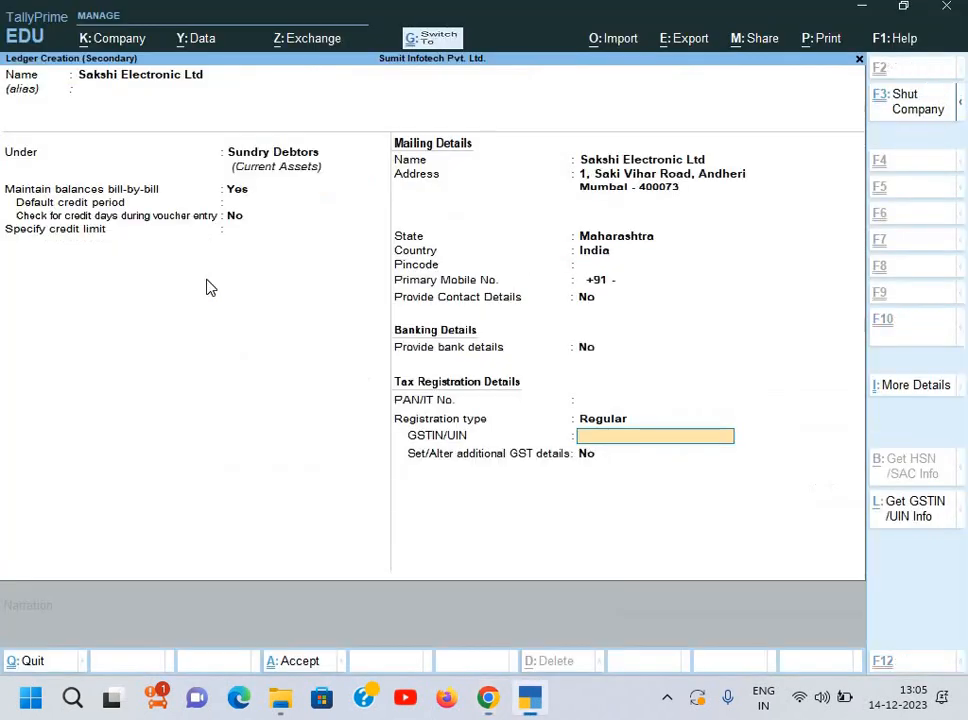
{"action": "key", "text": "ctrl+alt+v"}
{"action": "key", "text": "Return"}
{"action": "key", "text": "Return"}
{"action": "key", "text": "Return"}
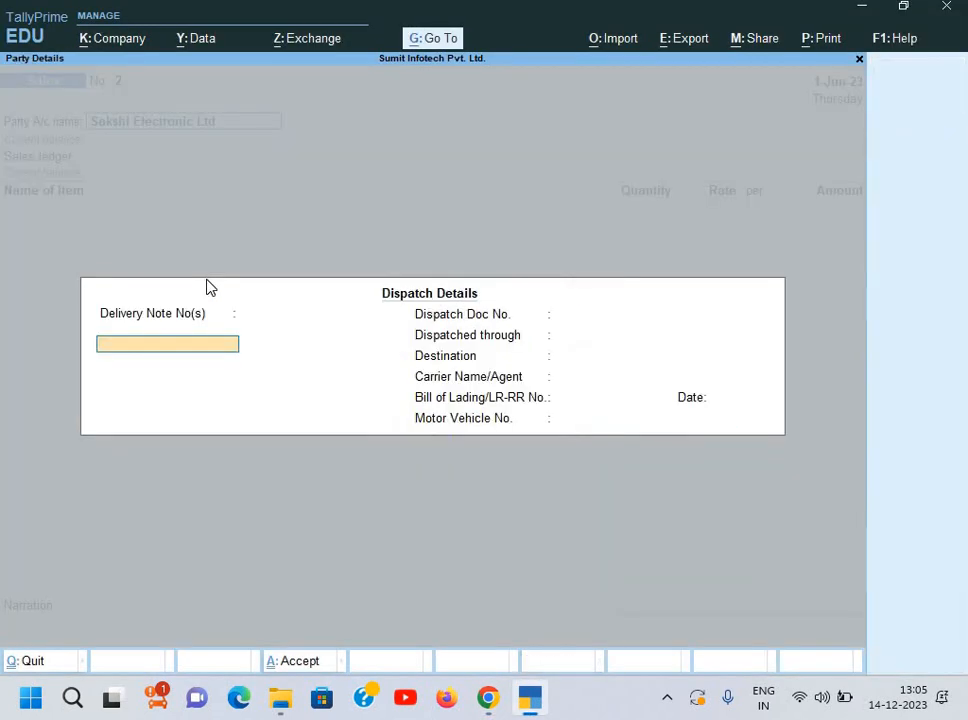
{"action": "key", "text": "Return"}
{"action": "key", "text": "Return"}
{"action": "key", "text": "Return"}
{"action": "key", "text": "Return"}
{"action": "key", "text": "Return"}
{"action": "key", "text": "Return"}
{"action": "key", "text": "Return"}
{"action": "key", "text": "Return"}
{"action": "key", "text": "Return"}
{"action": "key", "text": "Return"}
{"action": "key", "text": "Return"}
{"action": "key", "text": "Return"}
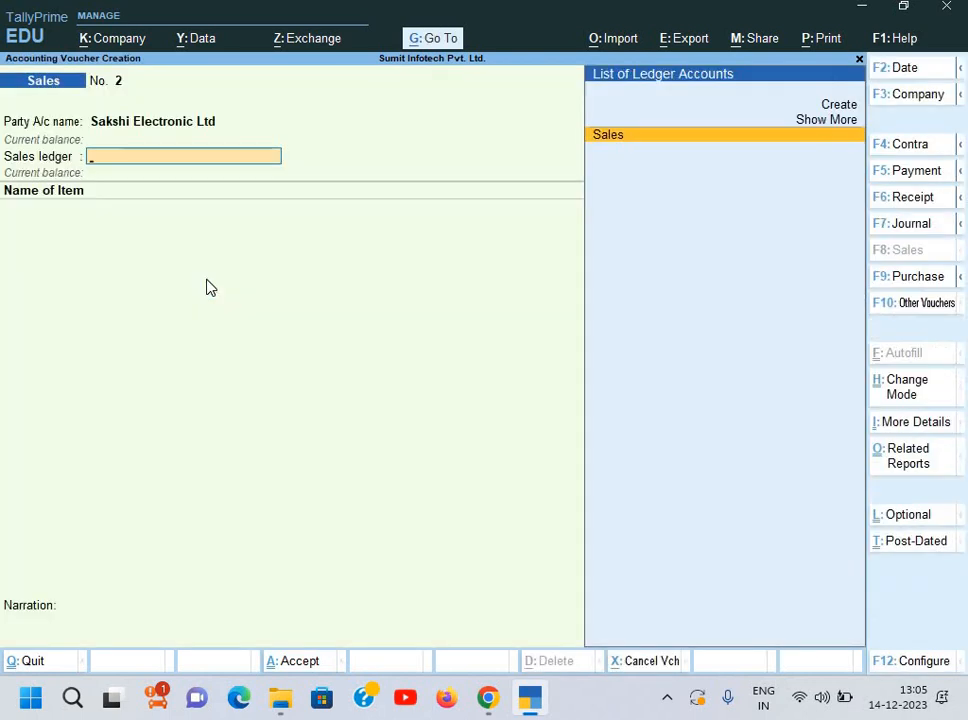
Step: Choose the Sales ledger and add 20 pcs of Apple MacBook Air, past the negative stock warning
{"action": "key", "text": "Return"}
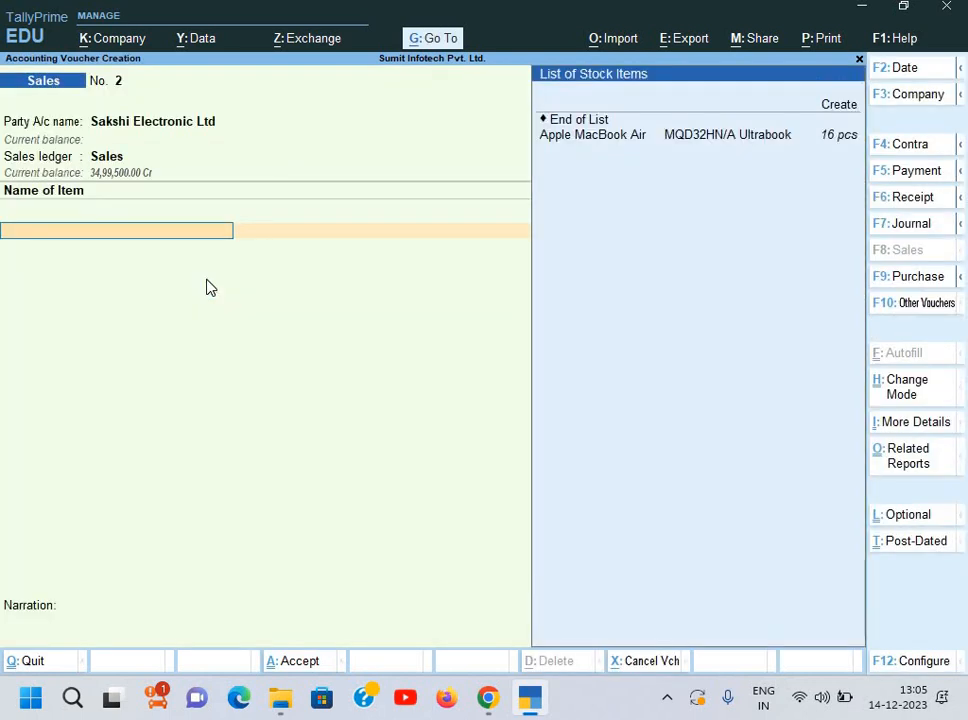
{"action": "key", "text": "Down"}
{"action": "key", "text": "Return"}
{"action": "type", "text": "20"}
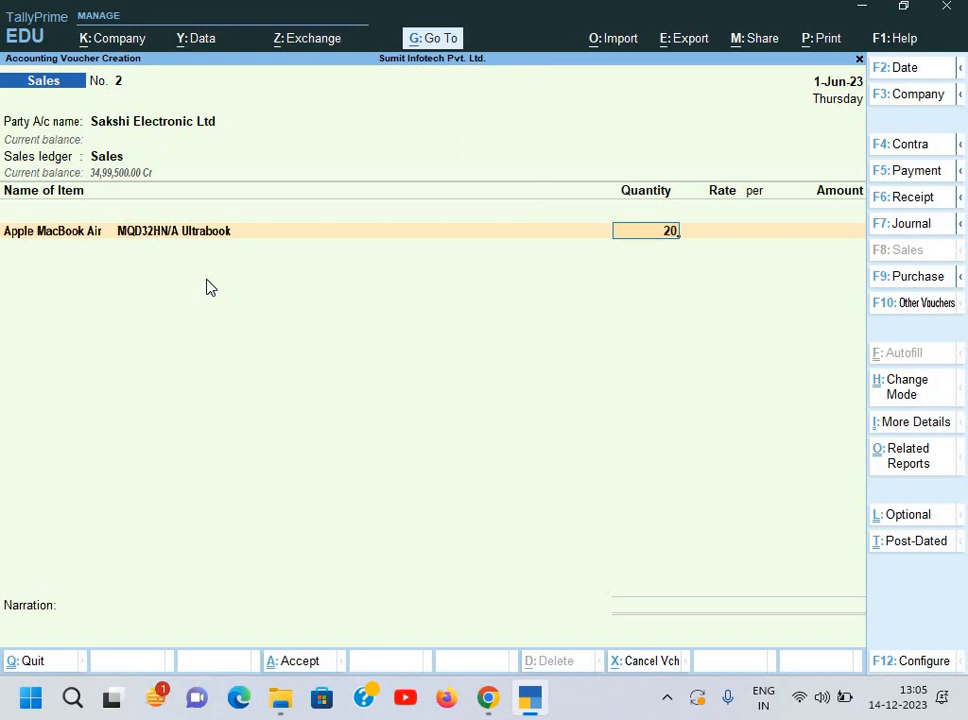
{"action": "key", "text": "Return"}
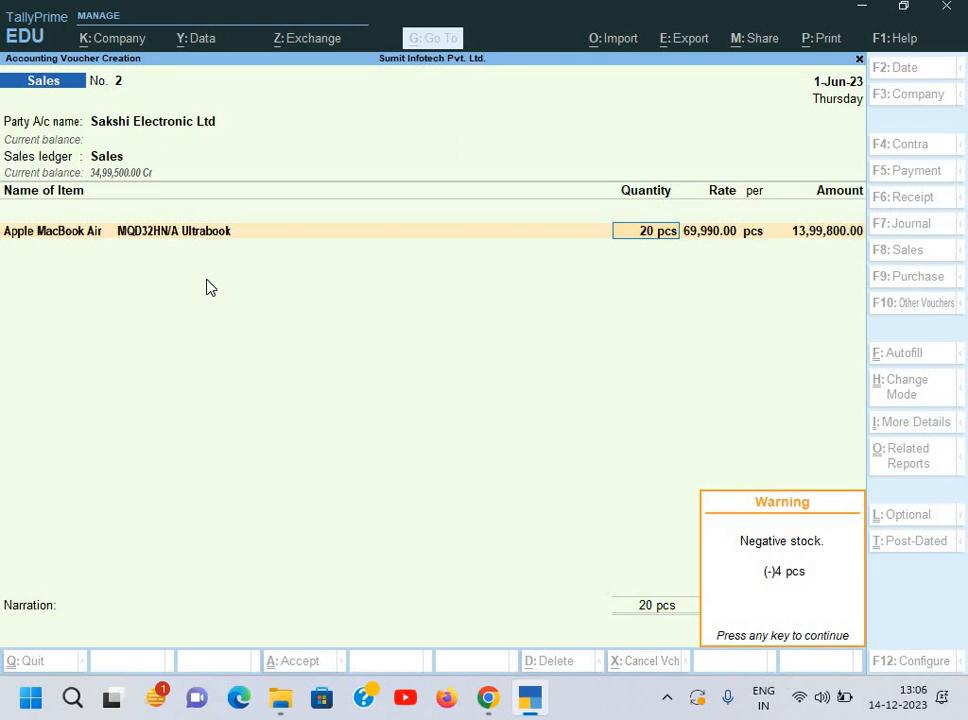
{"action": "key", "text": "Return"}
{"action": "key", "text": "Return"}
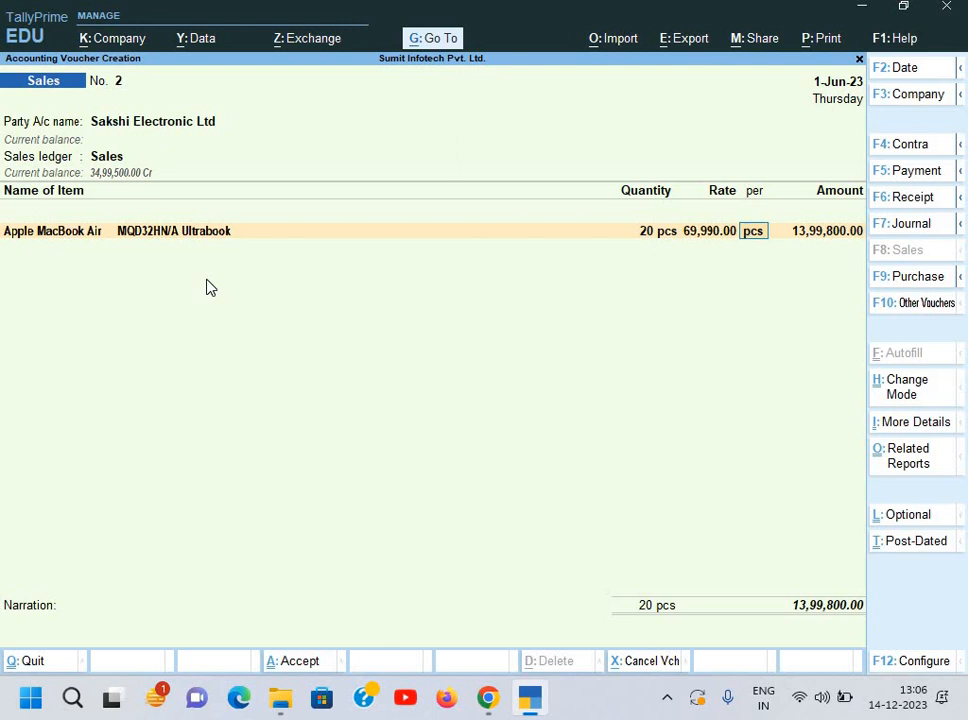
{"action": "key", "text": "Return"}
{"action": "key", "text": "Return"}
{"action": "key", "text": "Return"}
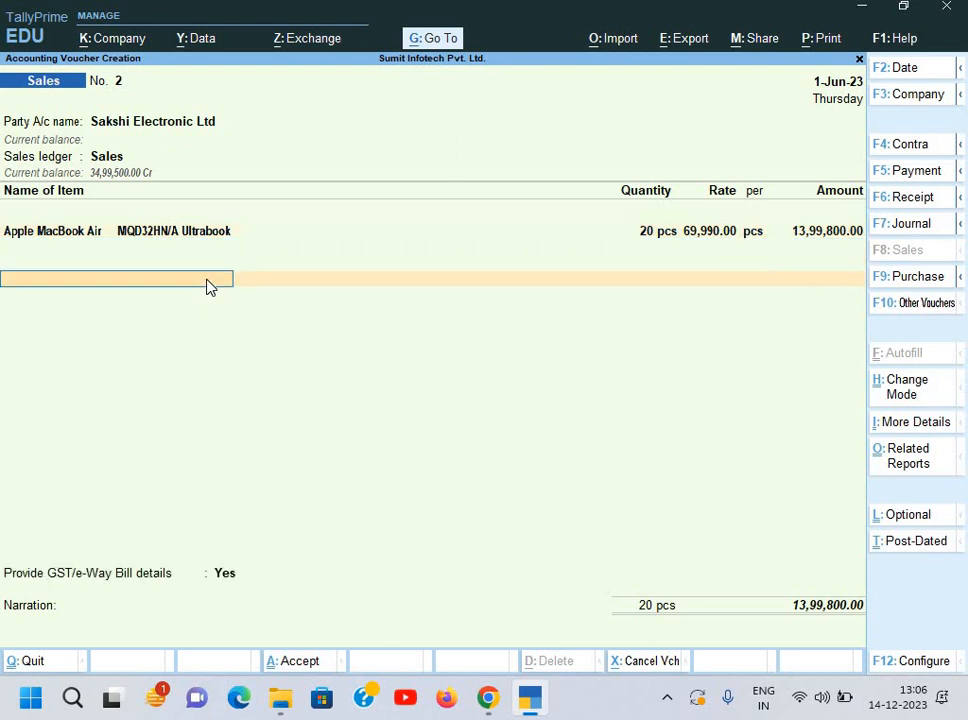
Step: Correct the MacBook Air rate to 72,000.00 so the line totals 14,40,000.00
{"action": "key", "text": "BackSpace"}
{"action": "key", "text": "alt+Tab"}
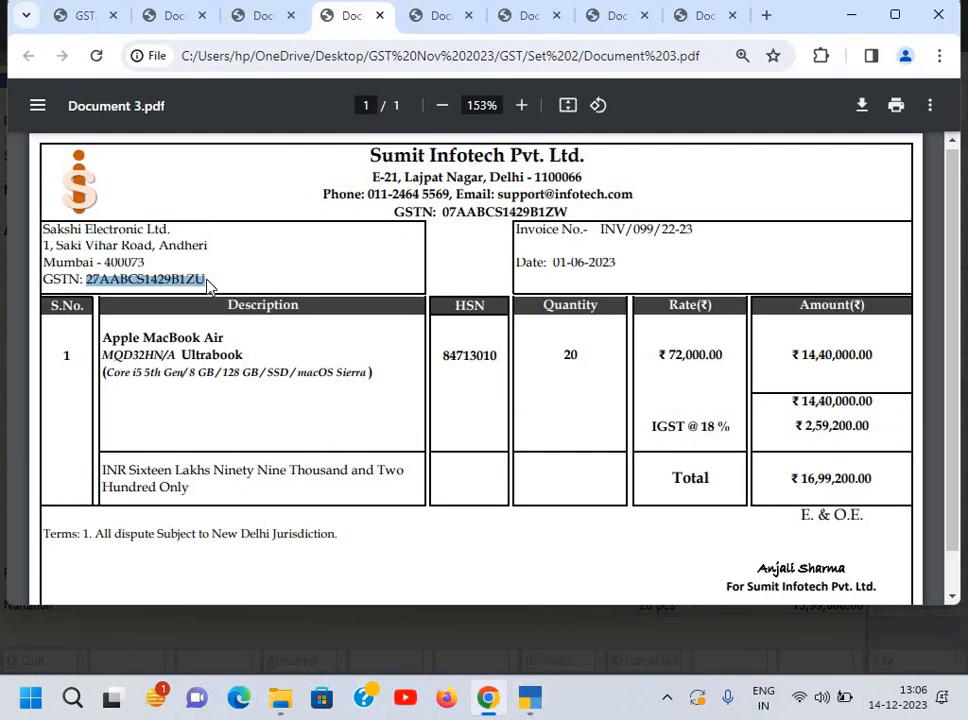
{"action": "key", "text": "alt+Tab"}
{"action": "key", "text": "BackSpace"}
{"action": "type", "text": "72000"}
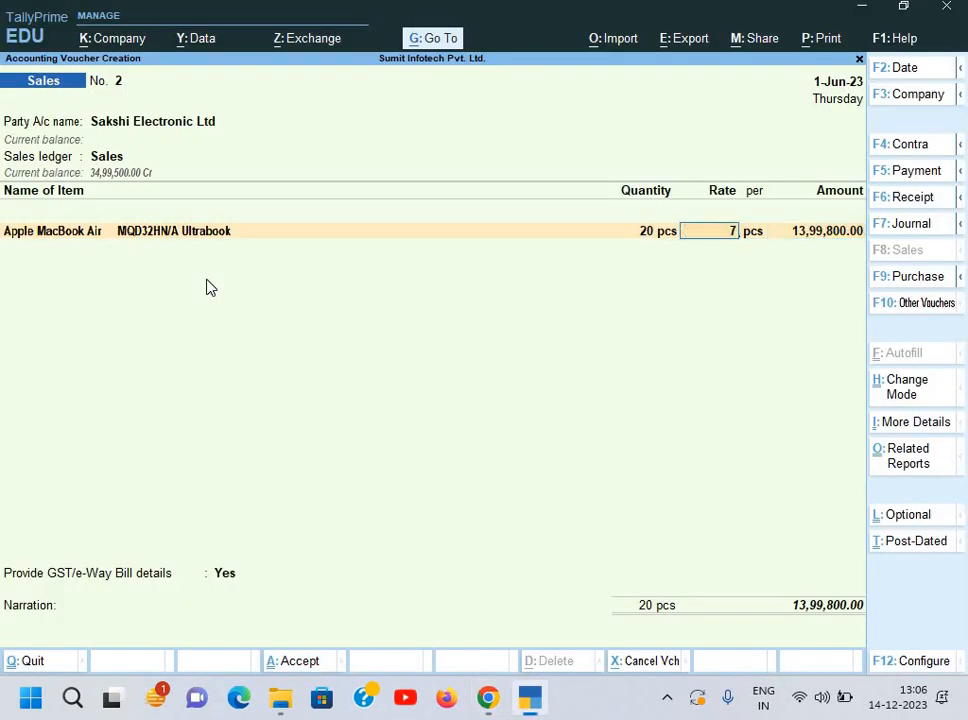
{"action": "key", "text": "Return"}
{"action": "key", "text": "Return"}
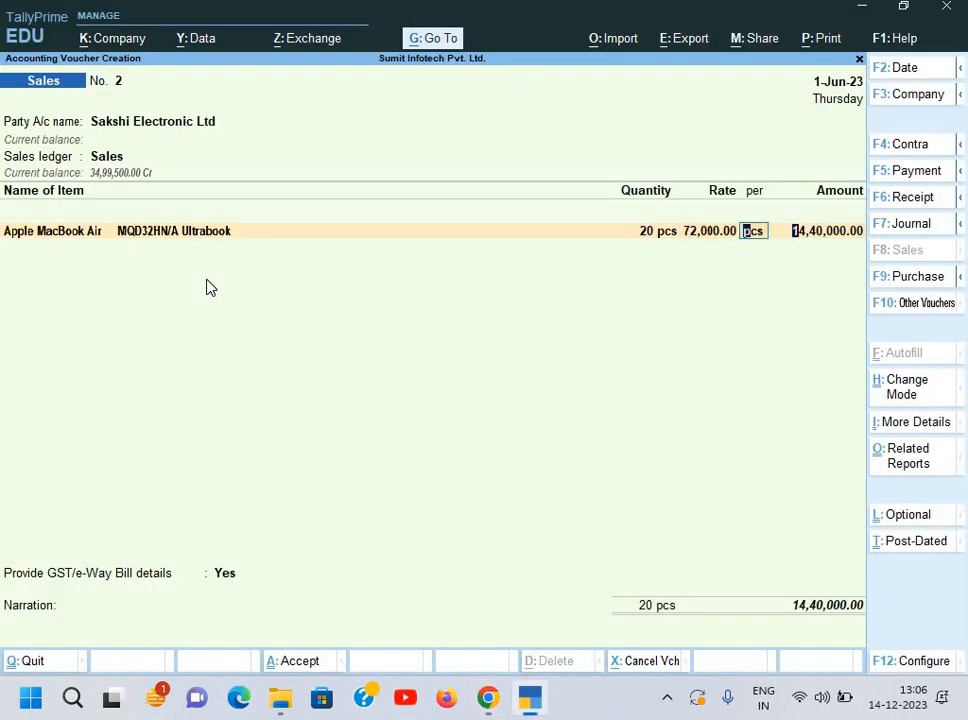
{"action": "key", "text": "Return"}
{"action": "key", "text": "alt+Tab"}
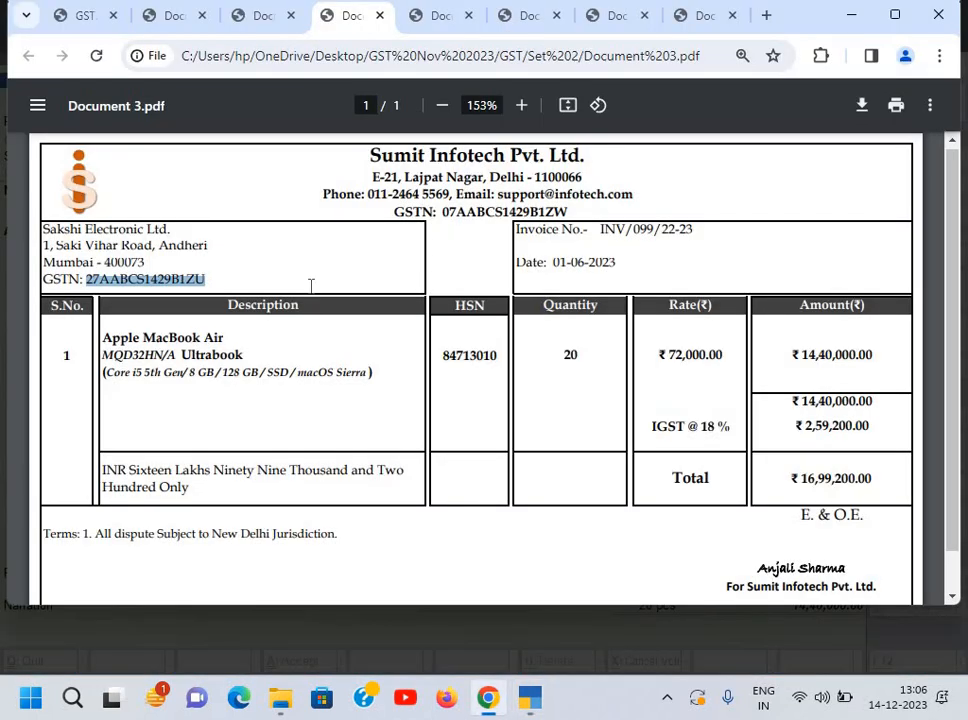
{"action": "key", "text": "alt+Tab"}
{"action": "key", "text": "Return"}
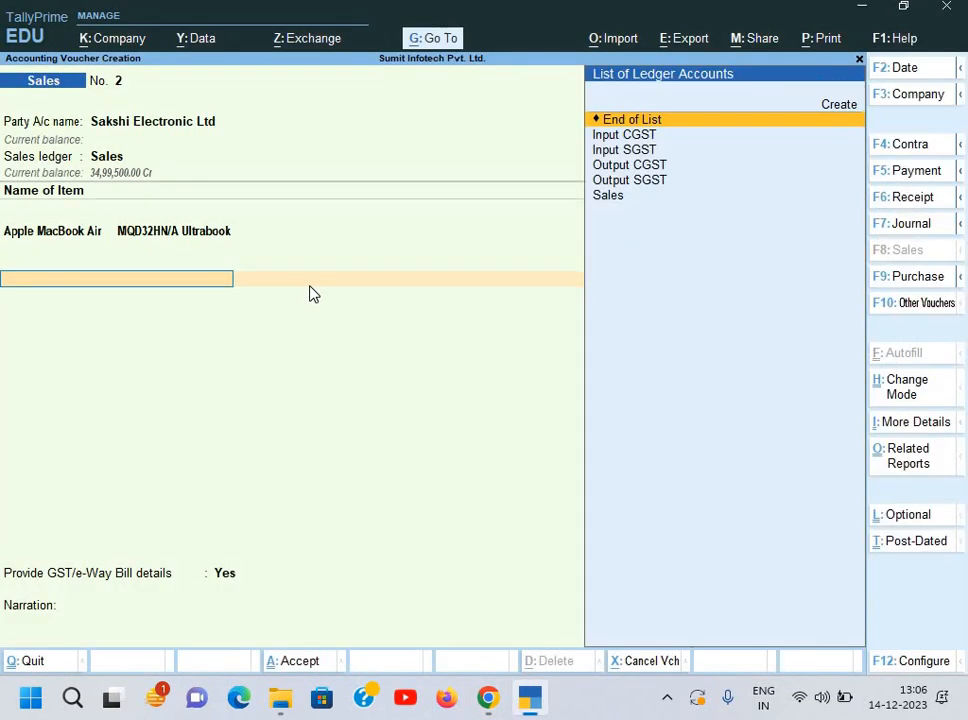
Step: Create ledger 'Output IGST' under Duties & Taxes with duty type GST and tax type IGST
{"action": "key", "text": "alt+c"}
{"action": "type", "text": "O"}
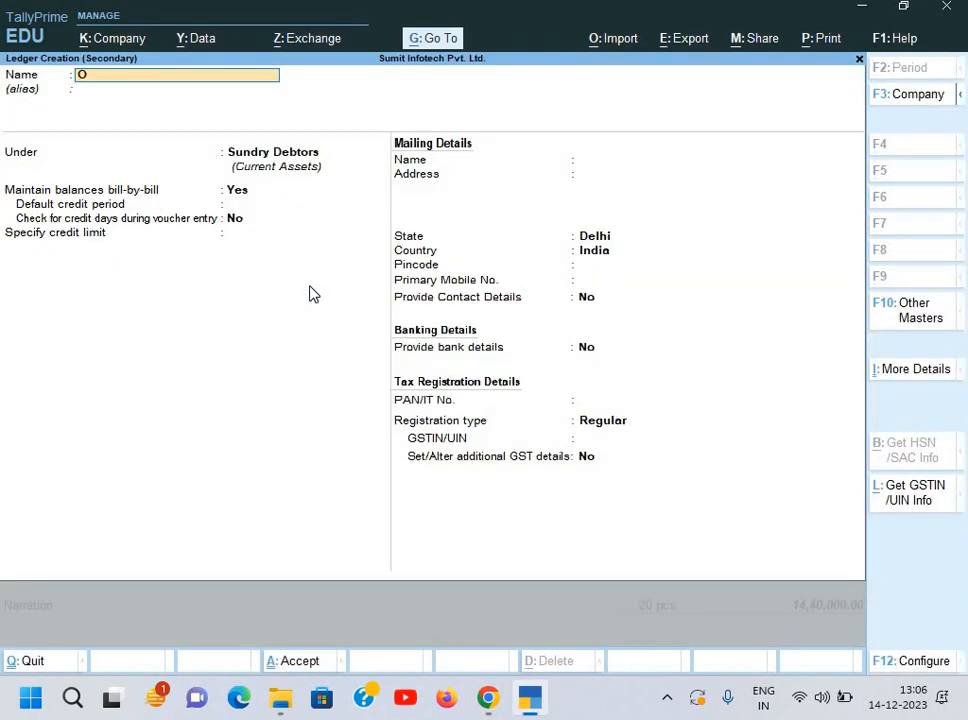
{"action": "type", "text": "utput IGST"}
{"action": "key", "text": "Return"}
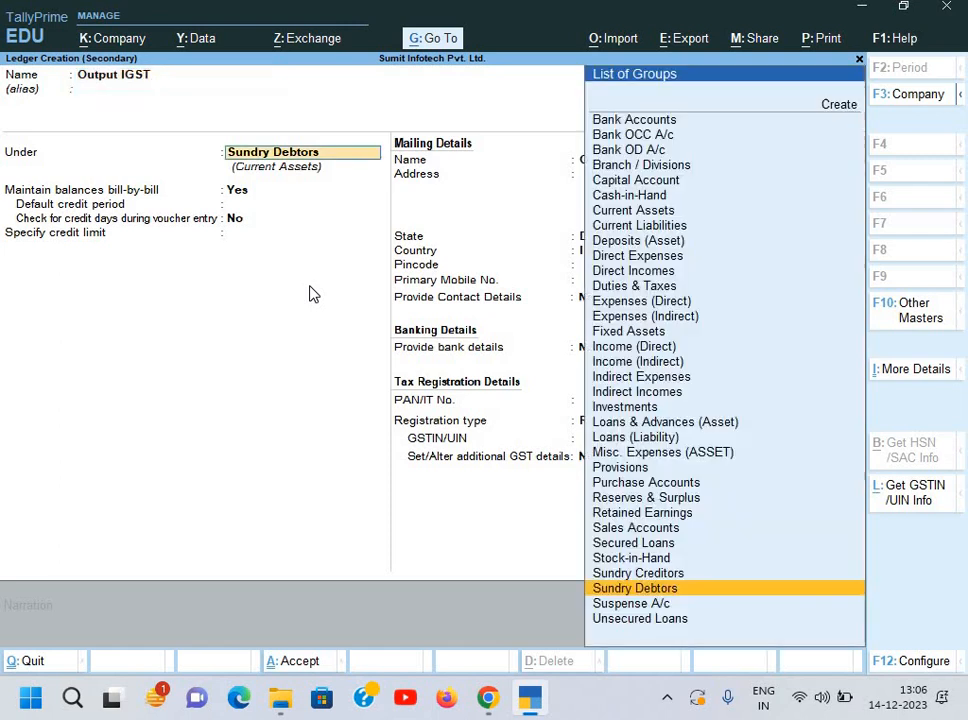
{"action": "type", "text": "D"}
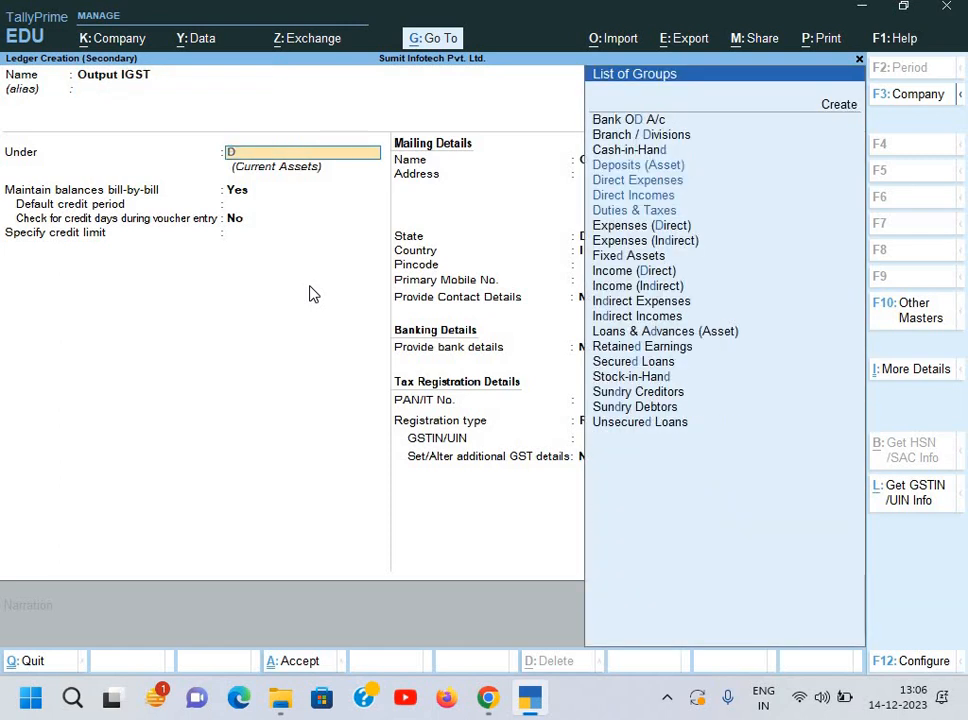
{"action": "key", "text": "Down"}
{"action": "key", "text": "Up"}
{"action": "key", "text": "Down"}
{"action": "key", "text": "Down"}
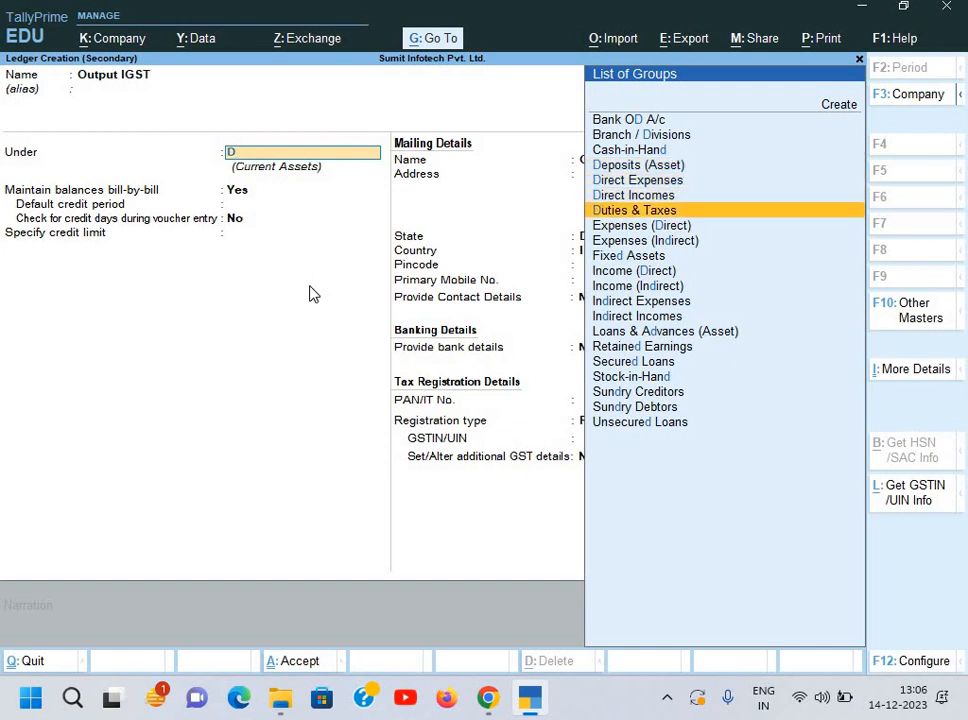
{"action": "key", "text": "Return"}
{"action": "key", "text": "Up"}
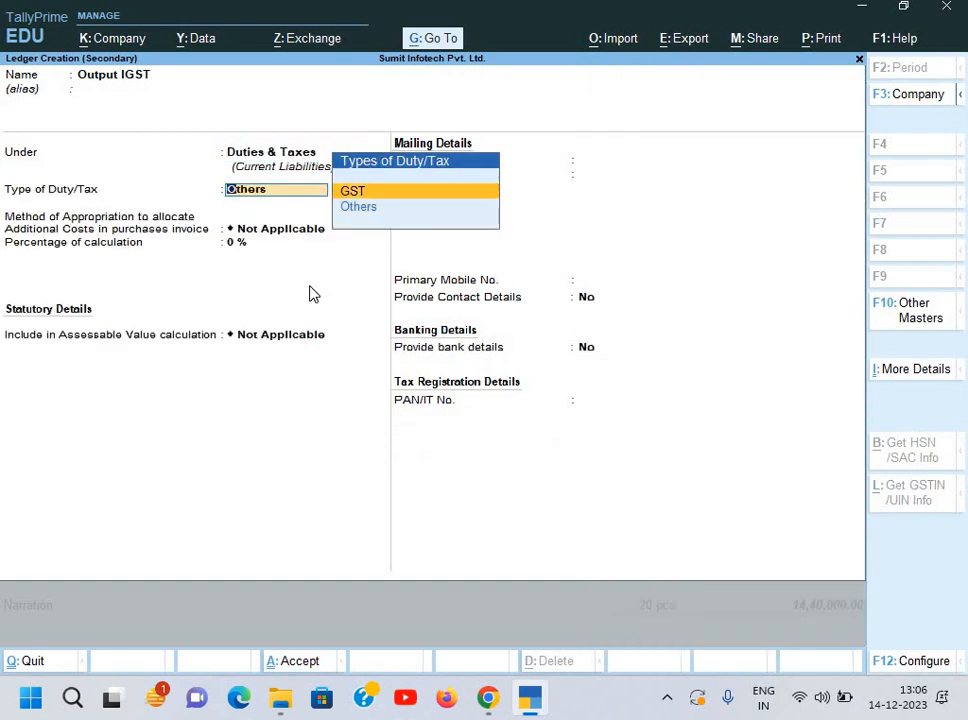
{"action": "key", "text": "Return"}
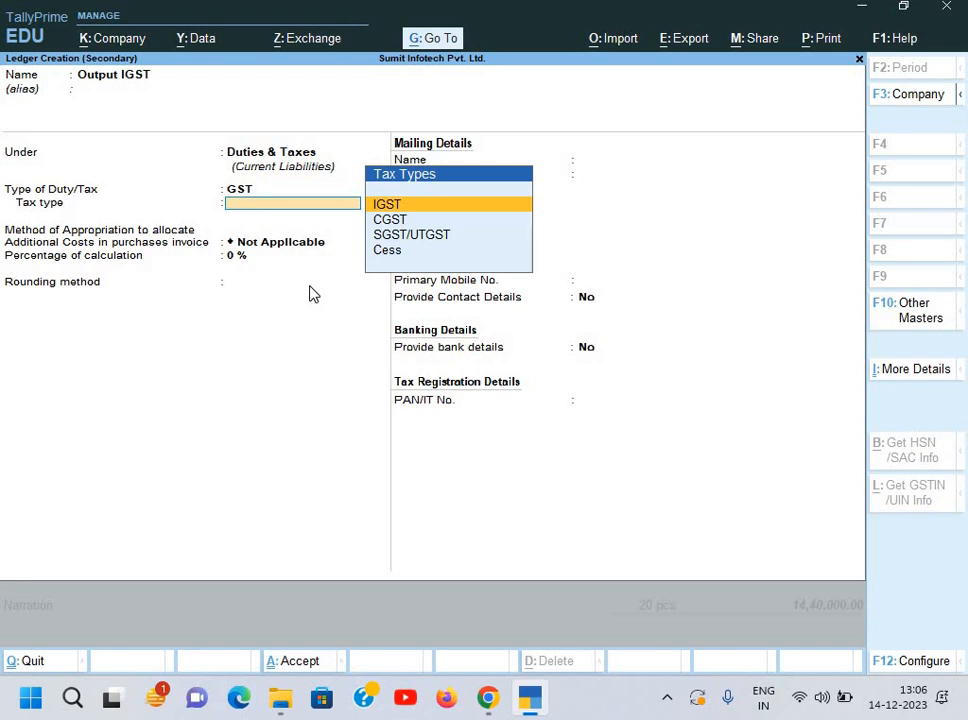
{"action": "key", "text": "Return"}
{"action": "key", "text": "Return"}
{"action": "key", "text": "Return"}
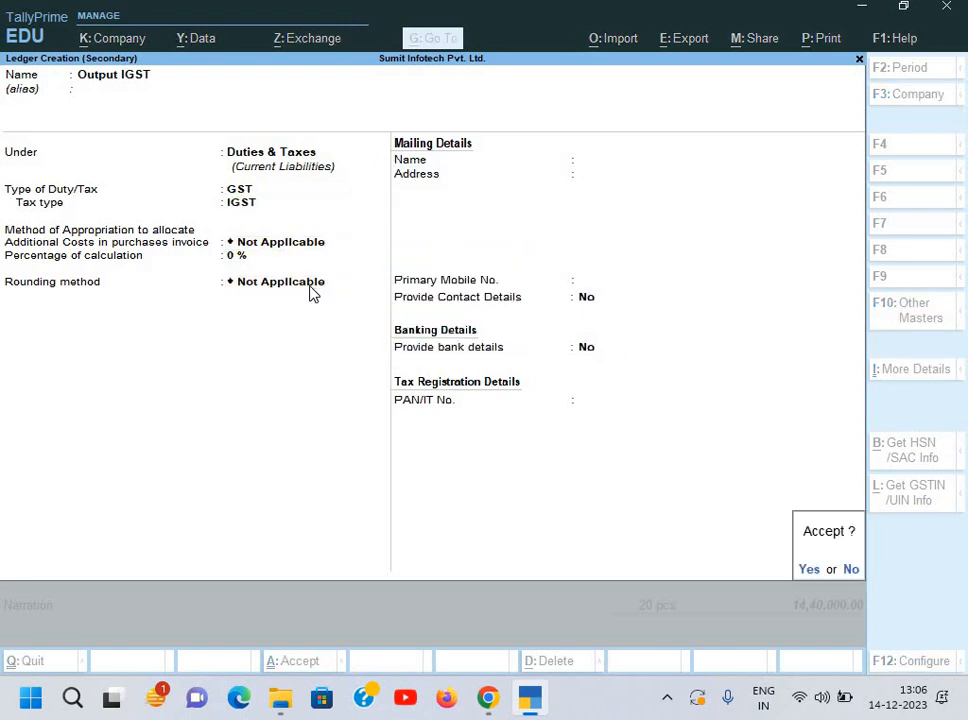
{"action": "key", "text": "Return"}
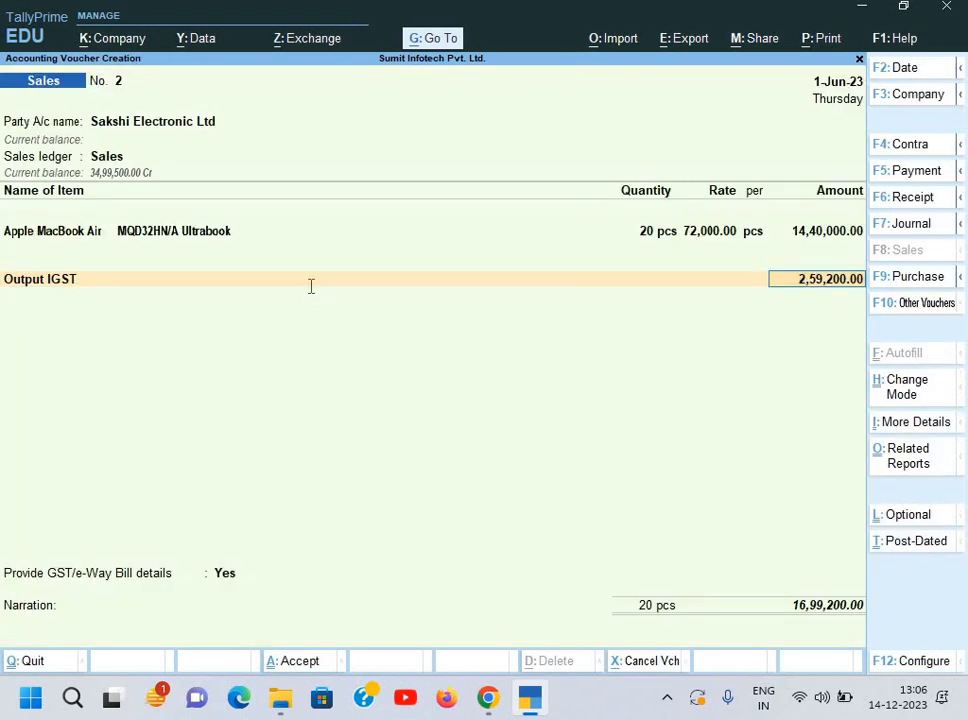
Step: Set the voucher's GST/e-Way Bill details option to No
{"action": "key", "text": "alt+Tab"}
{"action": "key", "text": "alt+Tab"}
{"action": "key", "text": "Return"}
{"action": "key", "text": "Return"}
{"action": "key", "text": "Up"}
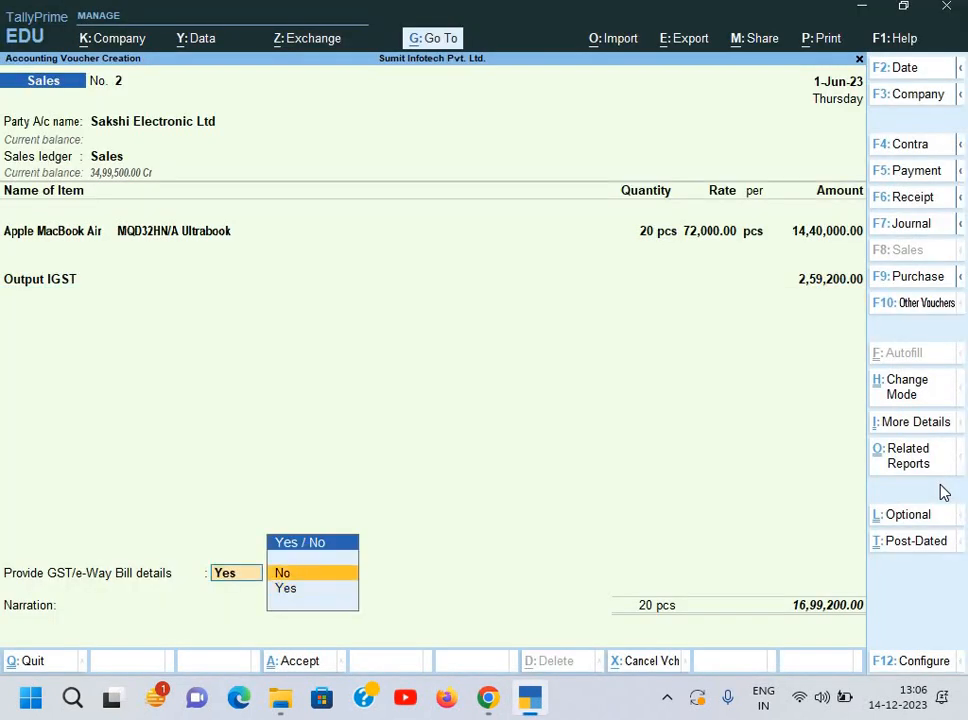
{"action": "key", "text": "Return"}
{"action": "key", "text": "Return"}
{"action": "key", "text": "Return"}
{"action": "key", "text": "Return"}
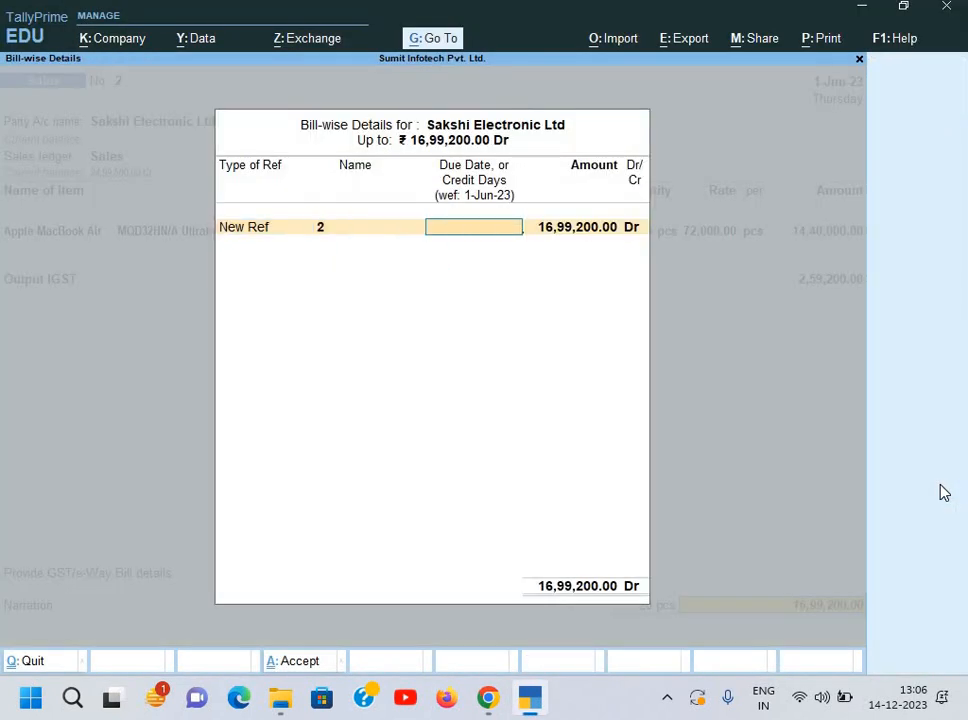
Step: Enter INV/100/23-24 as the new bill reference in Bill-wise Details
{"action": "key", "text": "alt+Tab"}
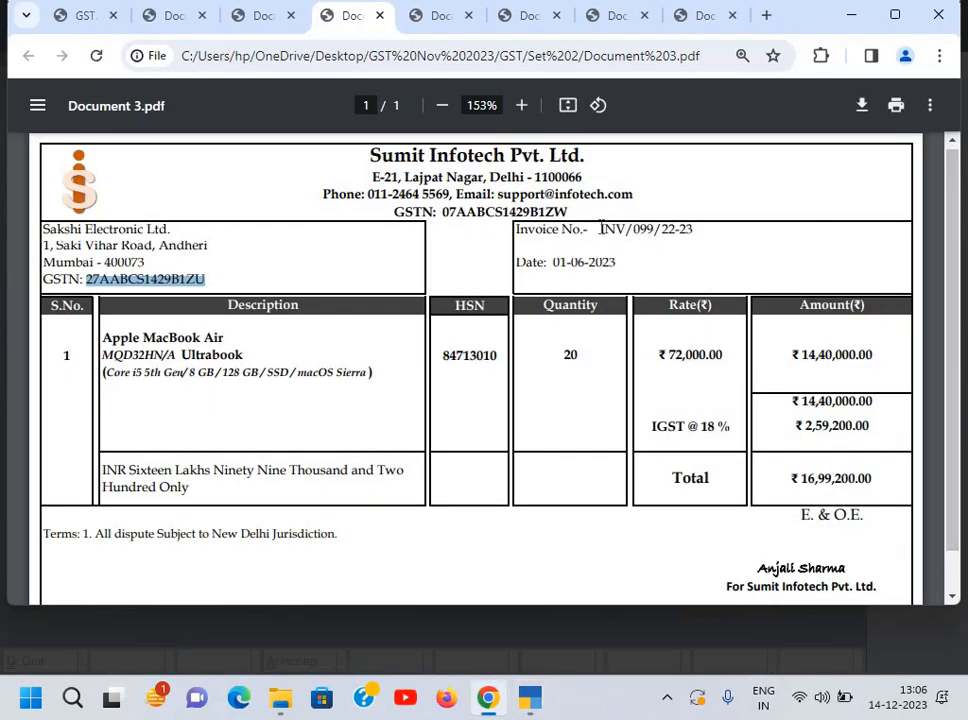
{"action": "left_click_drag", "start_coordinate": [600, 229], "coordinate": [699, 234]}
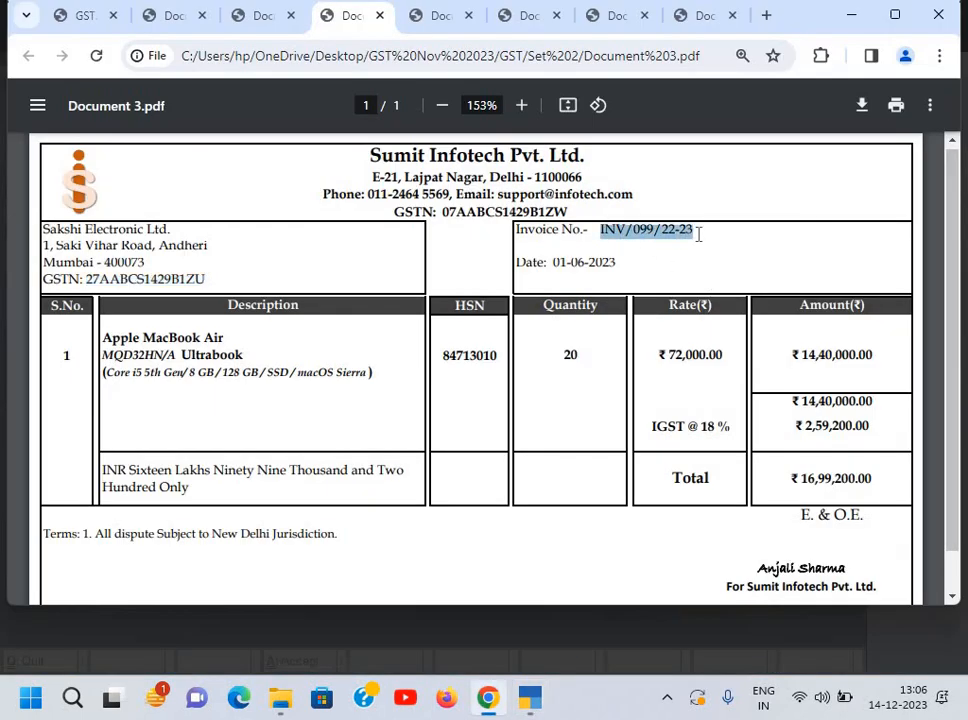
{"action": "key", "text": "alt"}
{"action": "key", "text": "alt+Tab"}
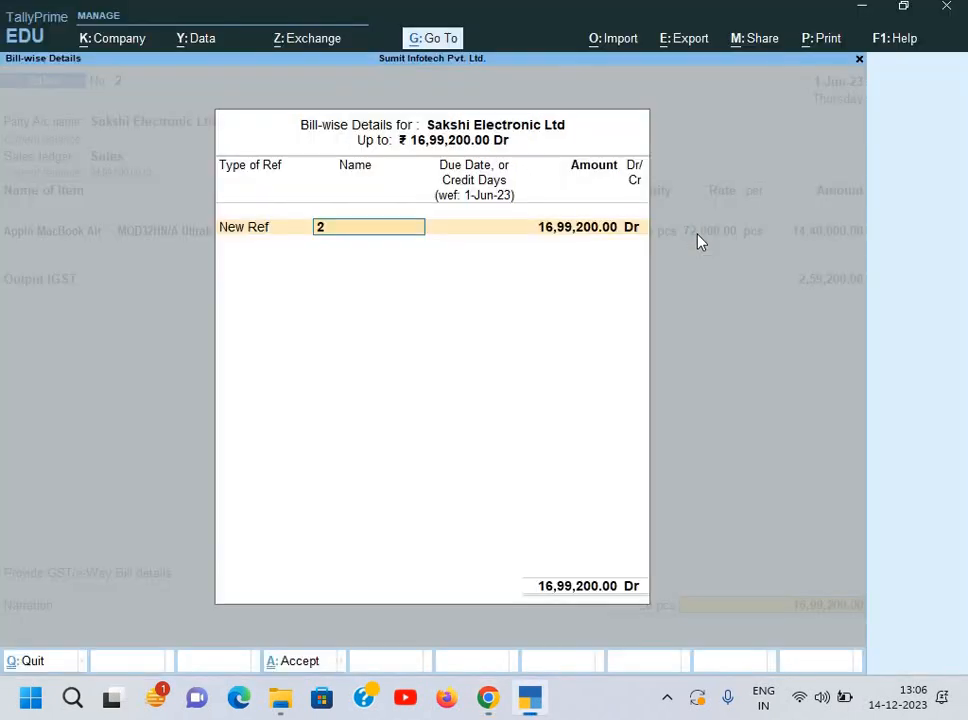
{"action": "key", "text": "BackSpace"}
{"action": "type", "text": "INV/100/23-2"}
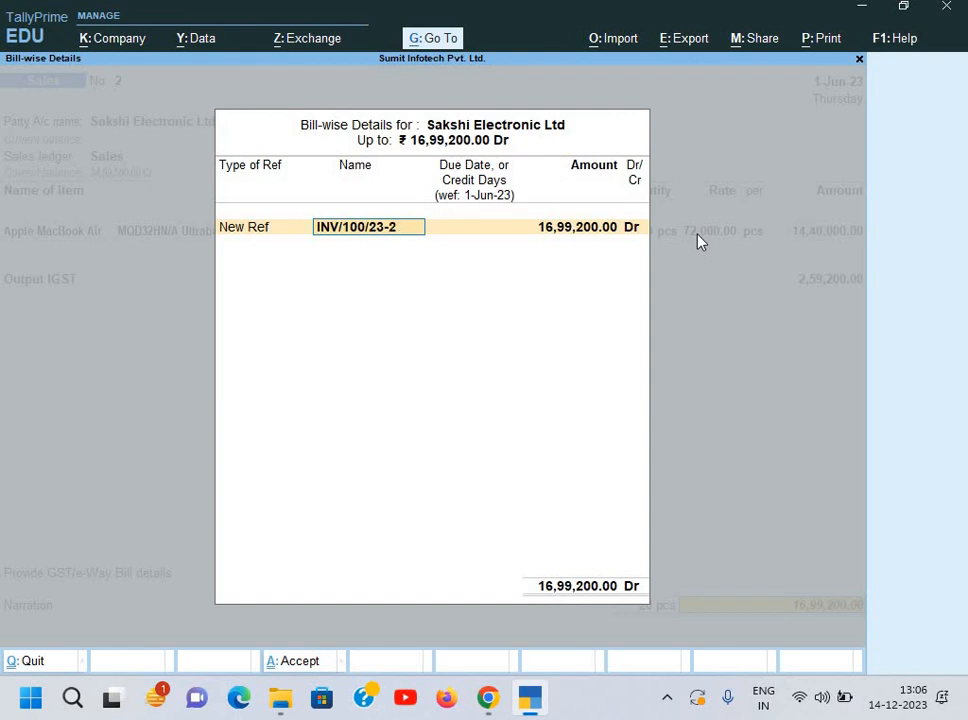
{"action": "type", "text": "4"}
{"action": "key", "text": "Return"}
{"action": "key", "text": "Return"}
Step: Add the narration 'Being goods sold' and accept the sales voucher
{"action": "key", "text": "Return"}
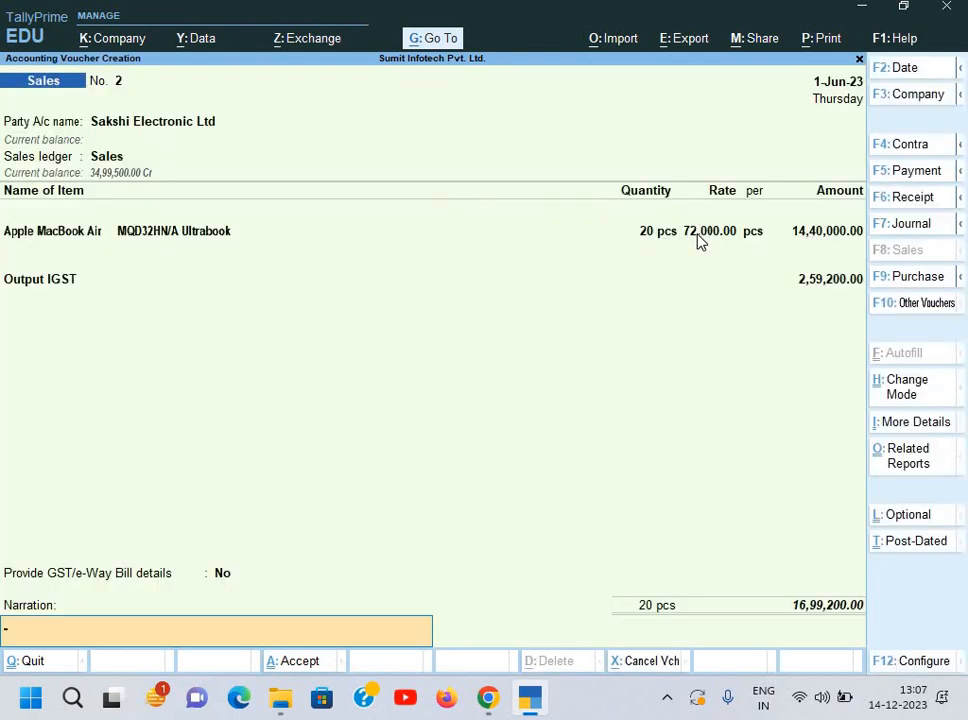
{"action": "type", "text": "Being goods sold"}
{"action": "key", "text": "Return"}
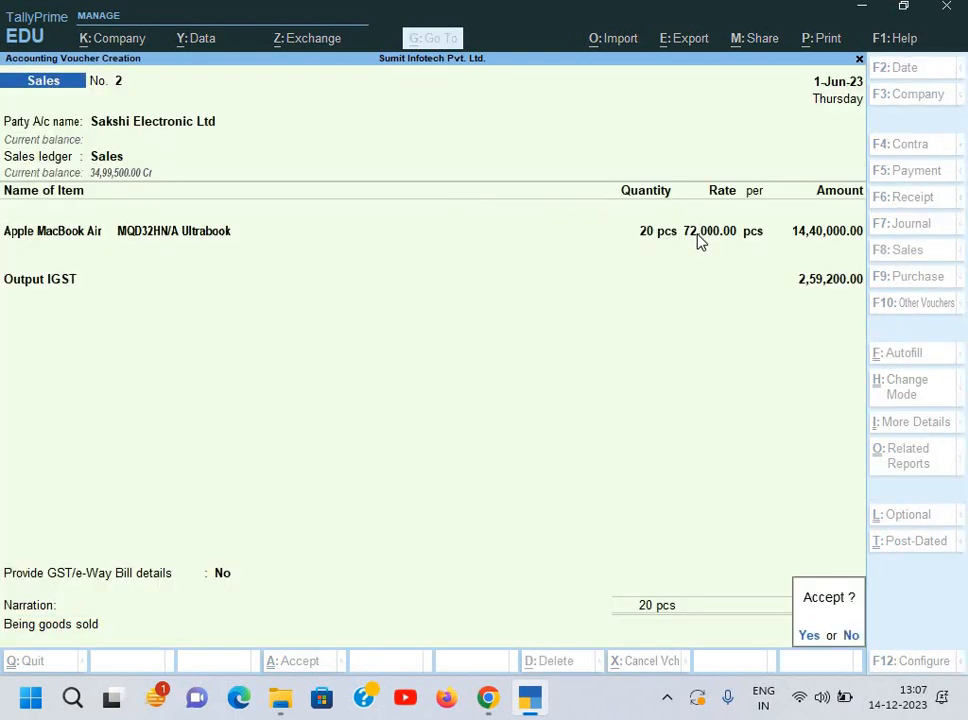
{"action": "key", "text": "Return"}
Step: Decline e-Way Bill generation, then bring up the Broadway Technology invoice Document 4.pdf
{"action": "key", "text": "n"}
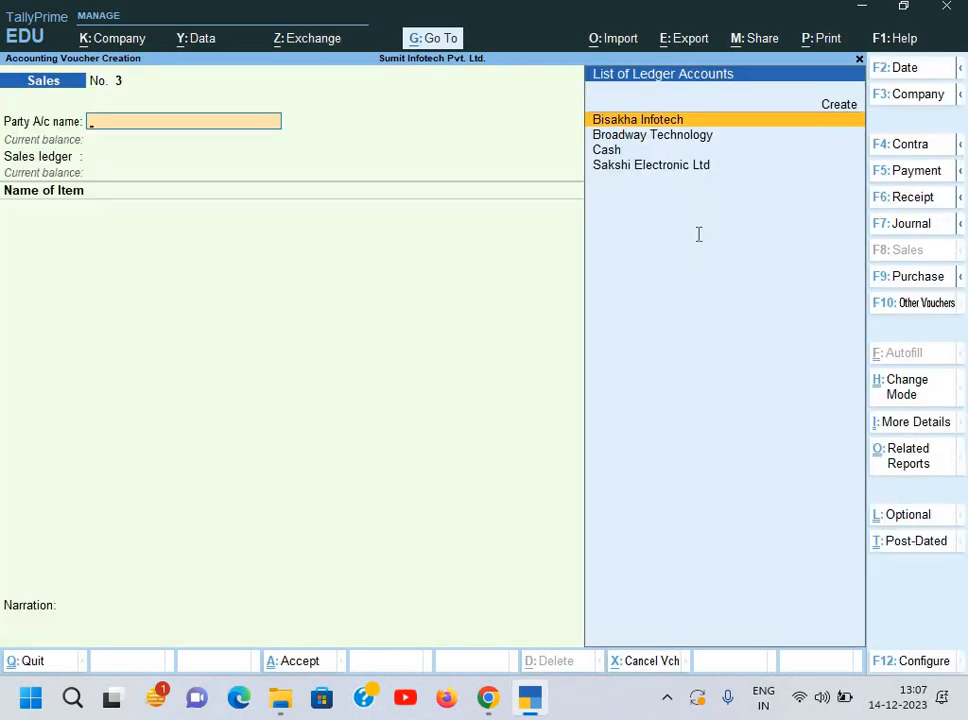
{"action": "key", "text": "alt+Tab"}
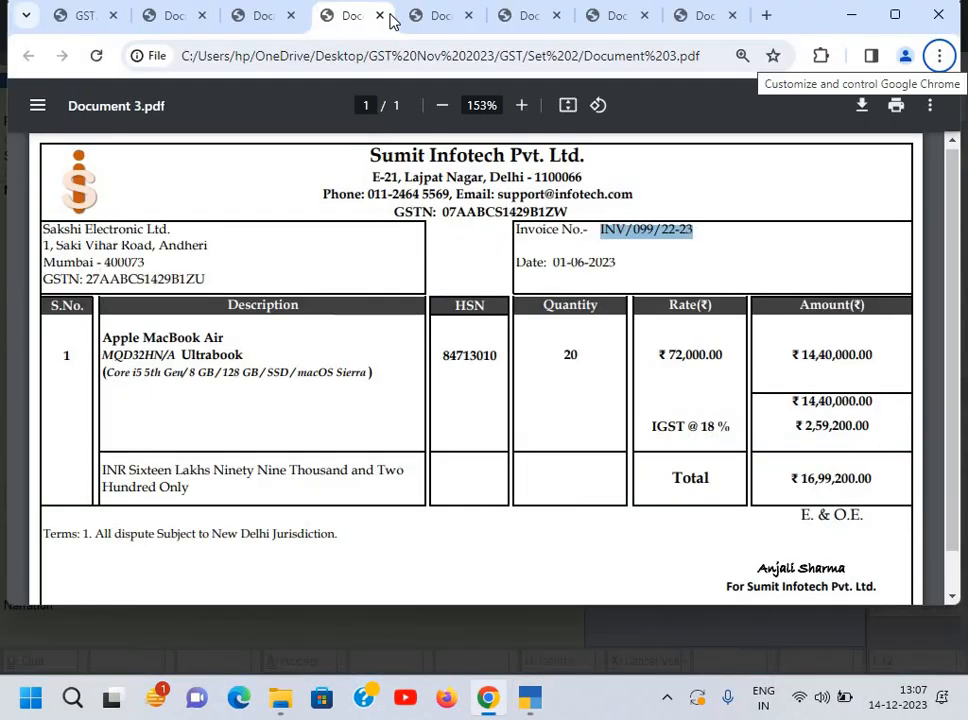
{"action": "left_click", "coordinate": [436, 17]}
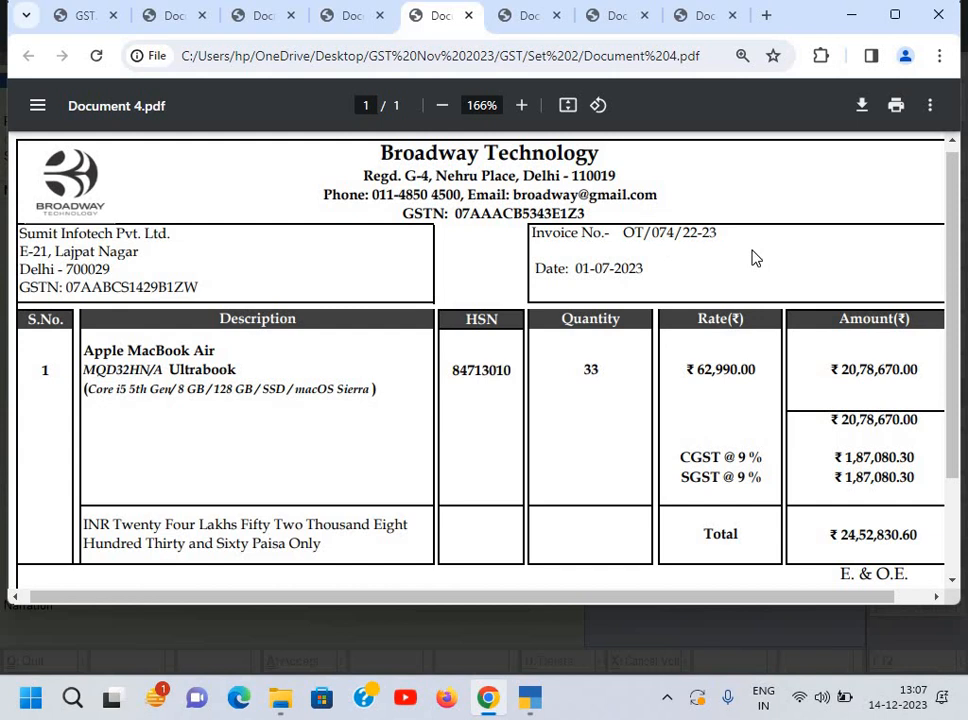
{"action": "key", "text": "alt+Tab"}
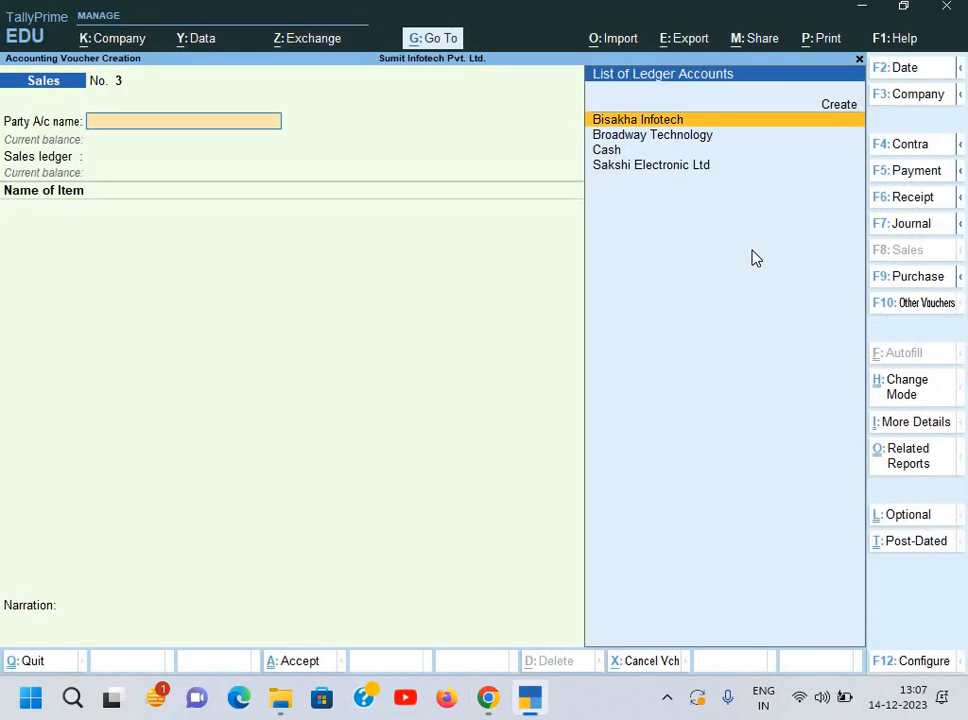
Step: Select Broadway Technology as the party on the new voucher and quit the dispatch details
{"action": "key", "text": "Down"}
{"action": "key", "text": "Down"}
{"action": "key", "text": "Up"}
{"action": "key", "text": "Return"}
{"action": "key", "text": "alt+Tab"}
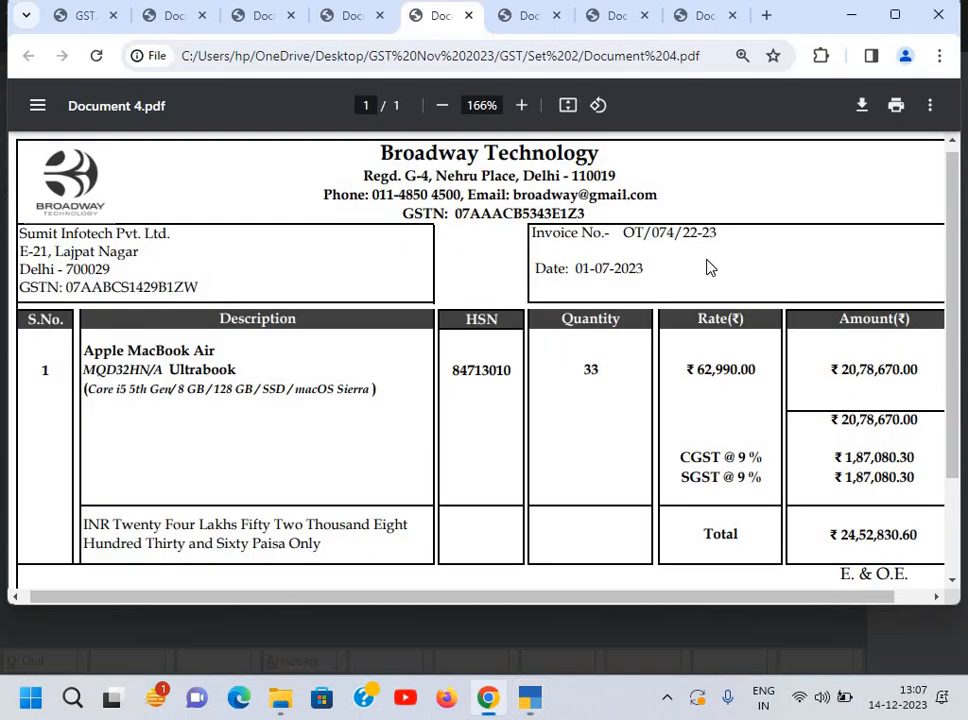
{"action": "key", "text": "alt+Tab"}
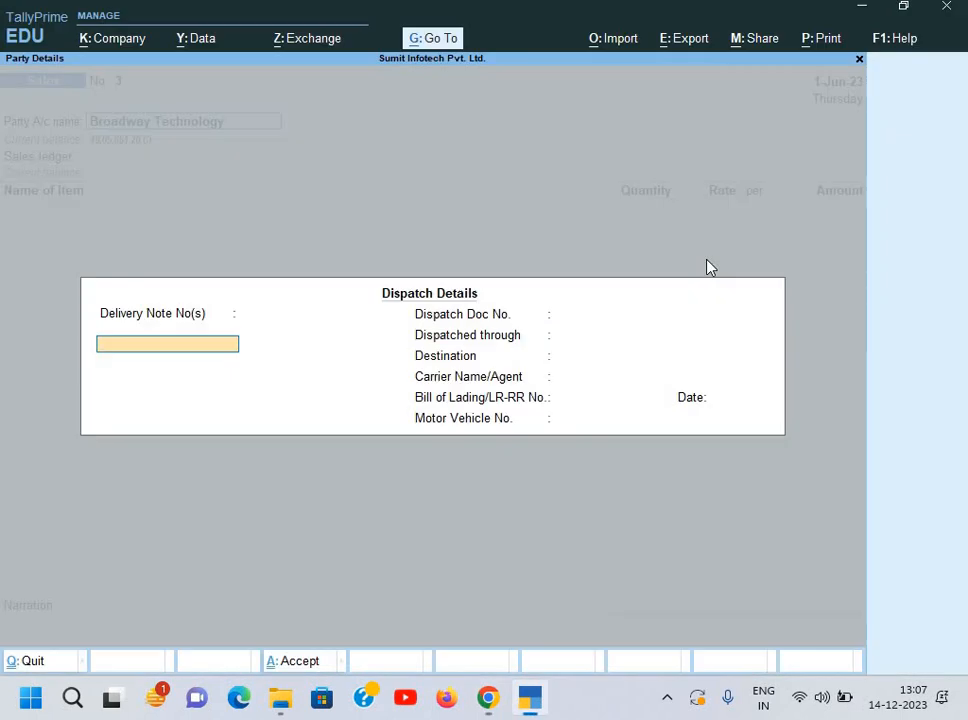
{"action": "key", "text": "Escape"}
{"action": "key", "text": "y"}
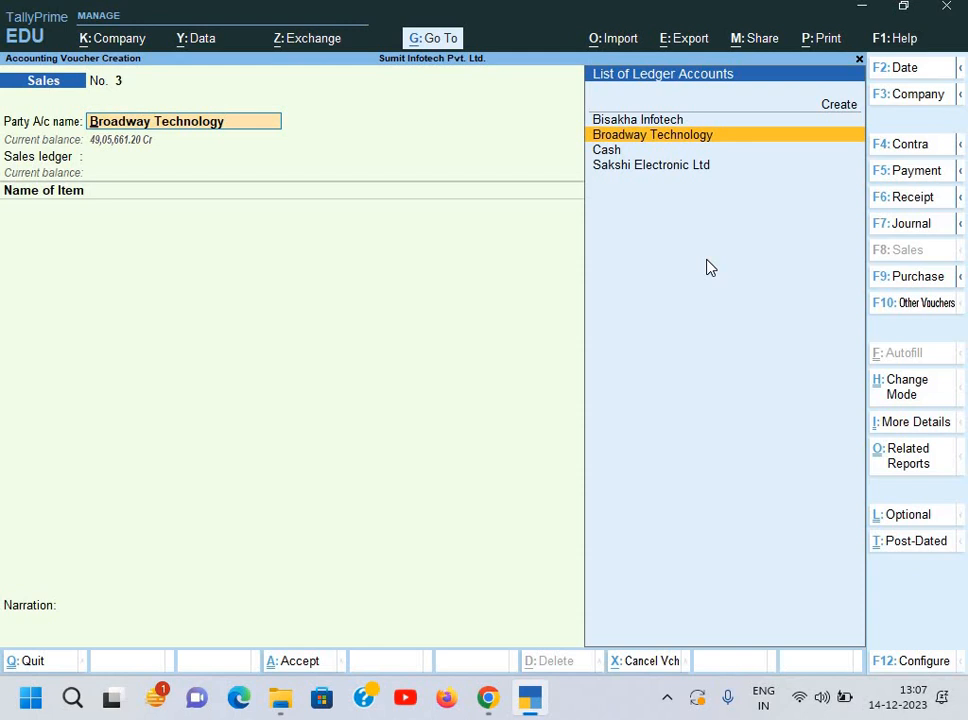
Step: Date the voucher 1-Jul-23, accept Broadway's party details, and switch it to Purchase with F9
{"action": "key", "text": "F2"}
{"action": "type", "text": "1-"}
{"action": "key", "text": "Return"}
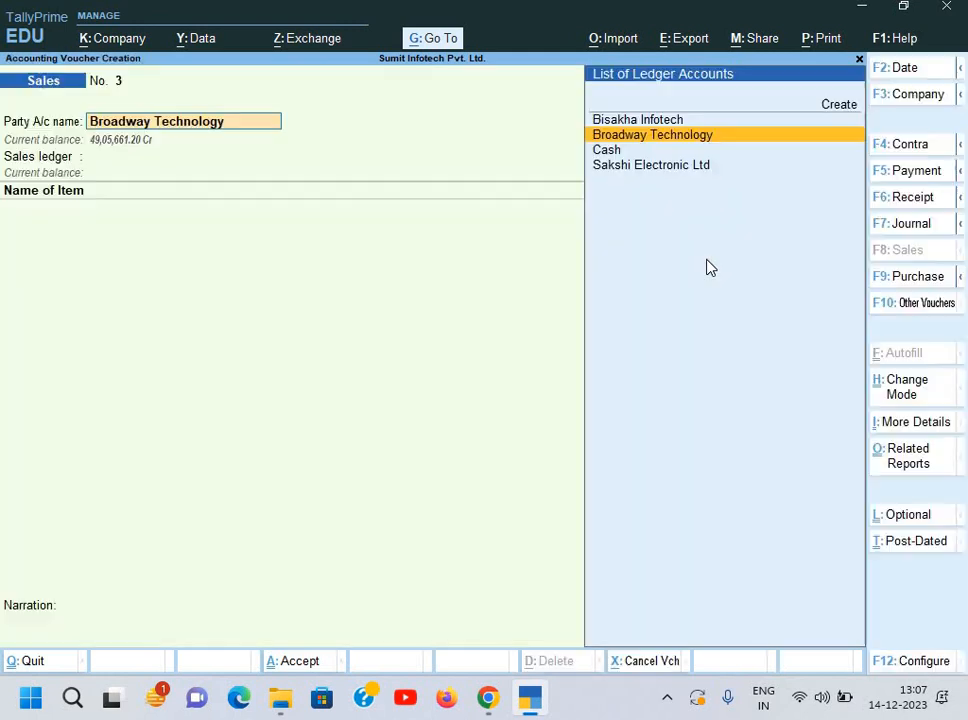
{"action": "key", "text": "Return"}
{"action": "key", "text": "Return"}
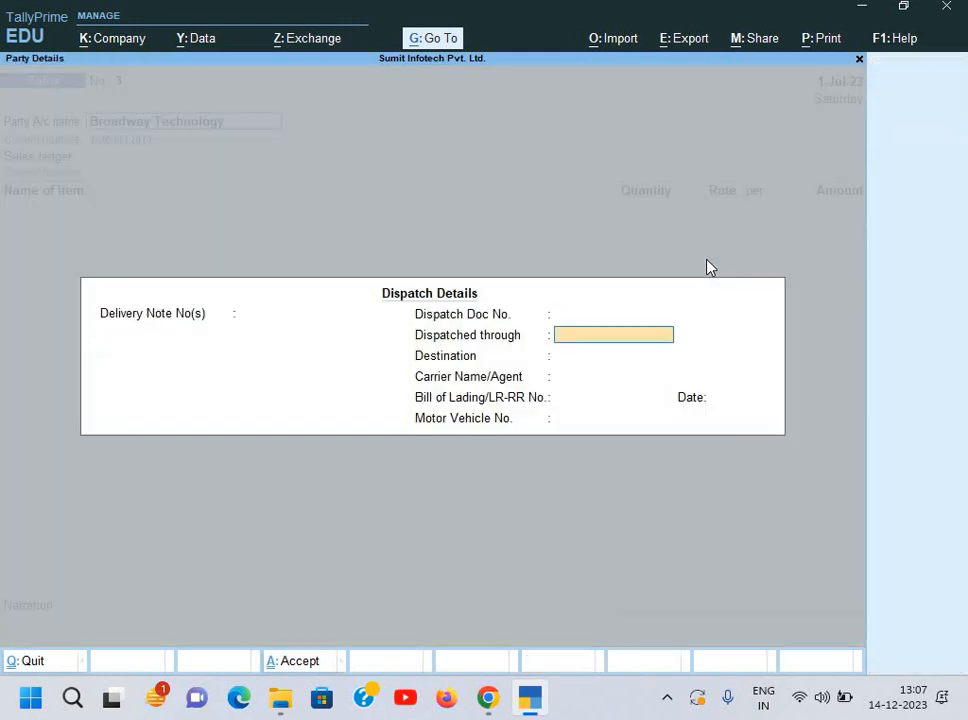
{"action": "key", "text": "Return"}
{"action": "key", "text": "Return"}
{"action": "key", "text": "Return"}
{"action": "key", "text": "Return"}
{"action": "key", "text": "Return"}
{"action": "key", "text": "Return"}
{"action": "key", "text": "Return"}
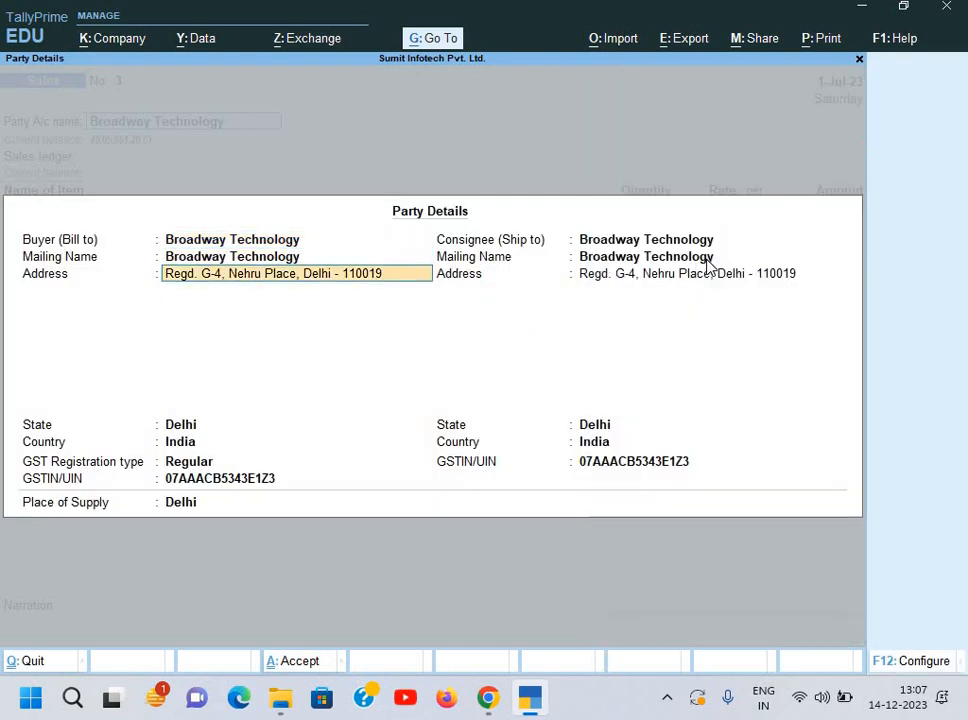
{"action": "key", "text": "Return"}
{"action": "key", "text": "ctrl+a"}
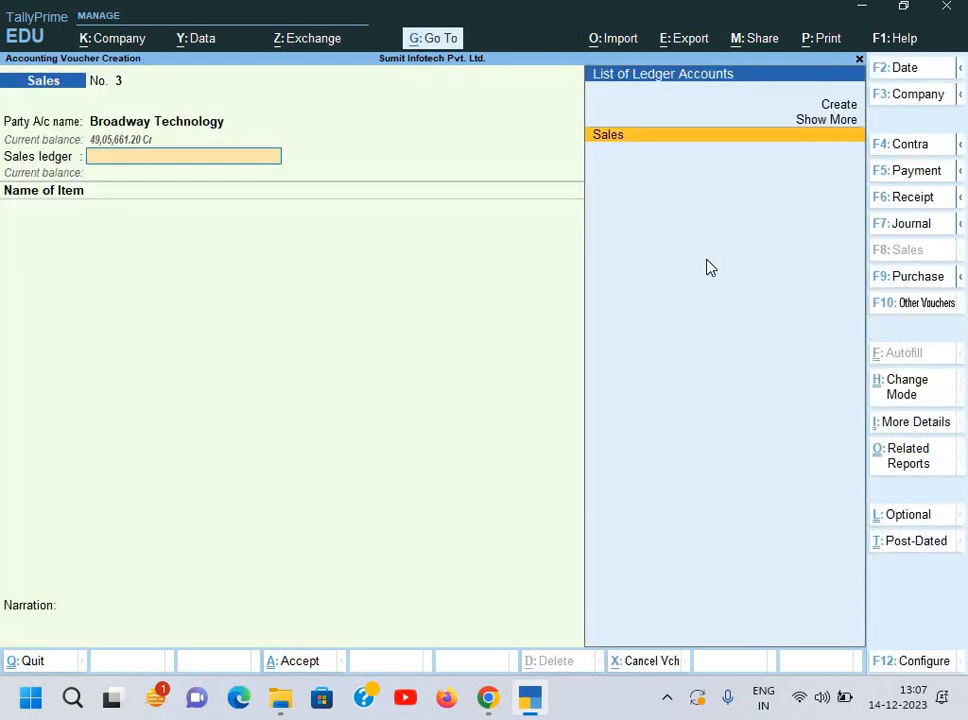
{"action": "key", "text": "F9"}
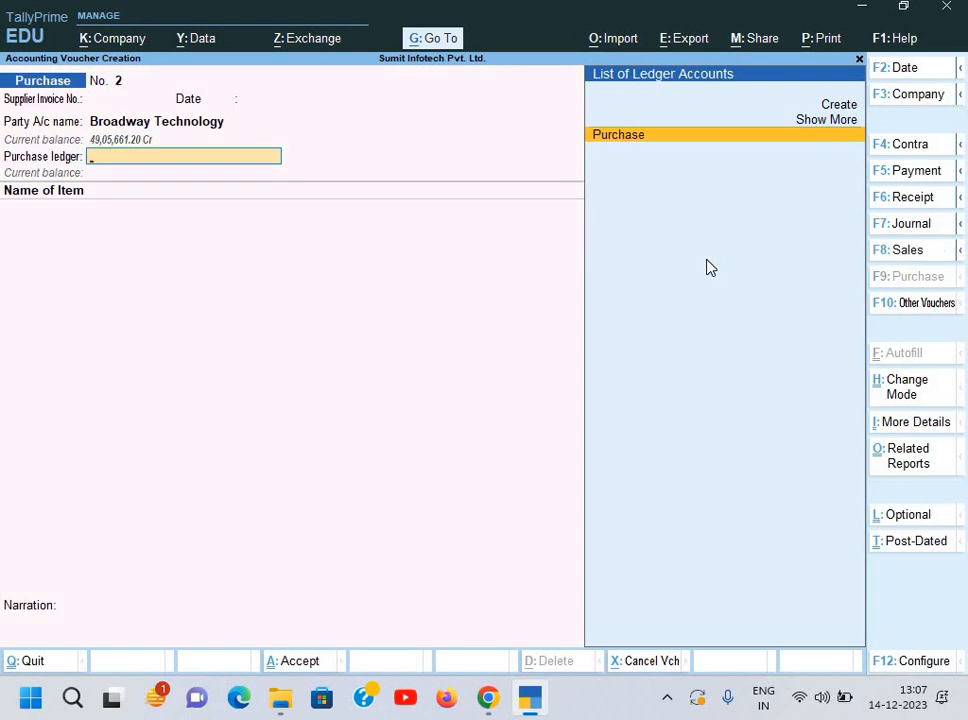
Step: Choose the Purchase ledger and enter supplier invoice number OT/074/22-23 with its date
{"action": "key", "text": "Return"}
{"action": "key", "text": "BackSpace"}
{"action": "key", "text": "BackSpace"}
{"action": "key", "text": "BackSpace"}
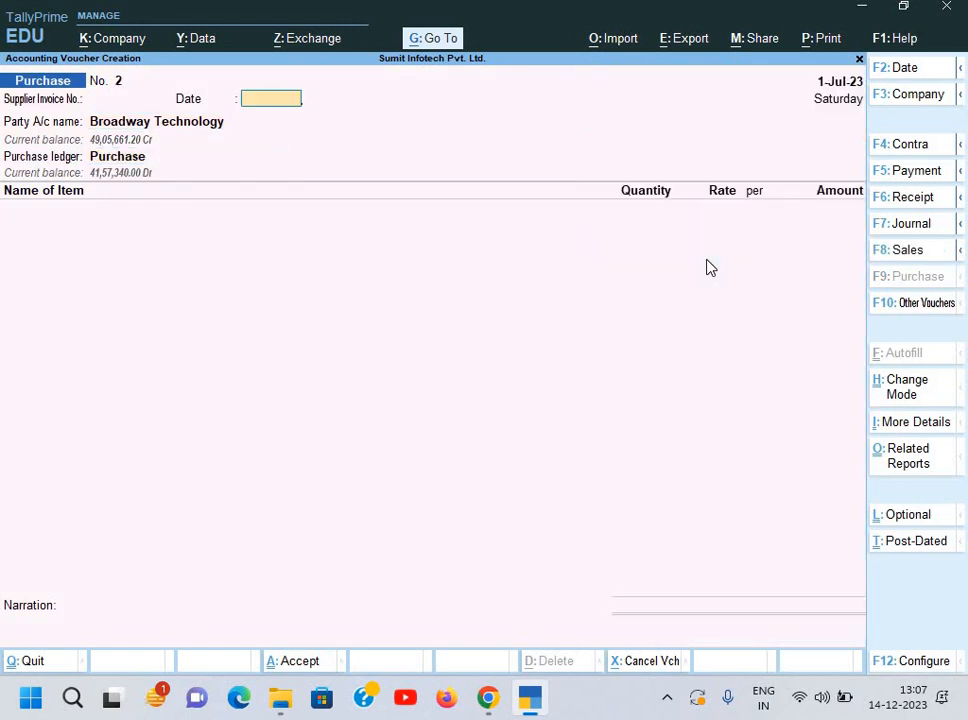
{"action": "key", "text": "BackSpace"}
{"action": "key", "text": "alt+Tab"}
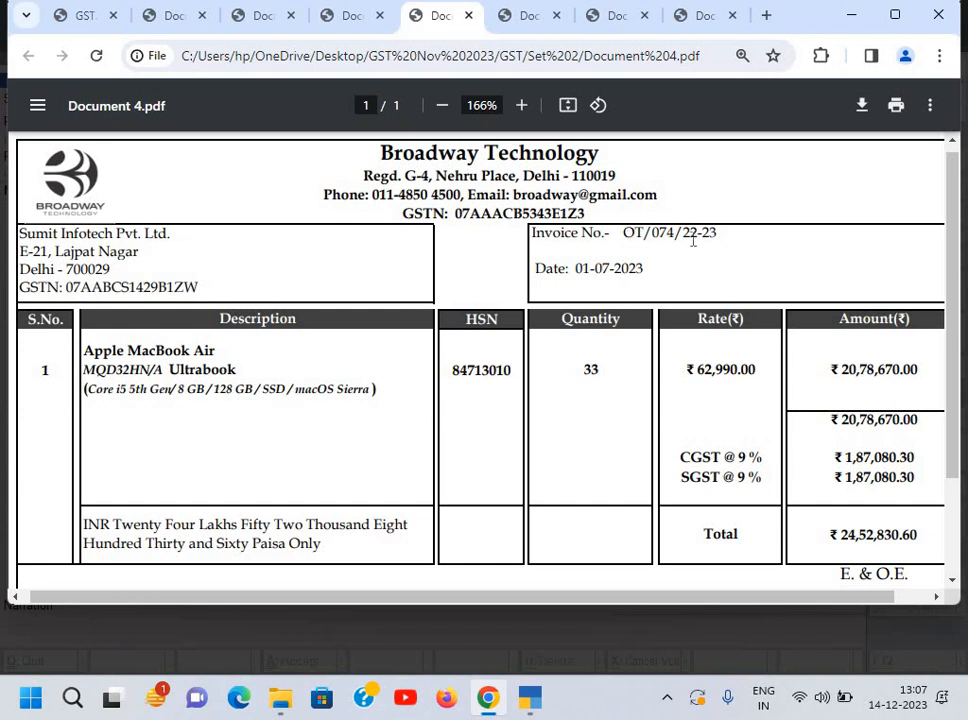
{"action": "left_click_drag", "start_coordinate": [622, 232], "coordinate": [722, 240]}
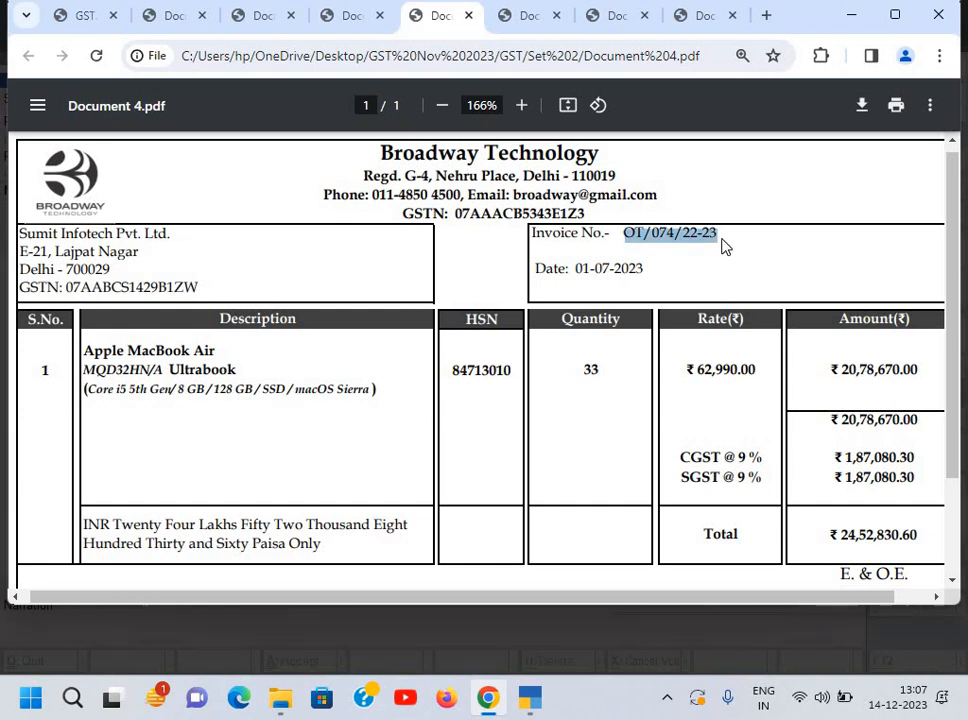
{"action": "key", "text": "ctrl+c"}
{"action": "key", "text": "alt+Tab"}
{"action": "key", "text": "ctrl+alt+v"}
{"action": "key", "text": "Return"}
{"action": "key", "text": "alt+Tab"}
{"action": "key", "text": "alt+Tab"}
{"action": "key", "text": "Return"}
{"action": "key", "text": "Return"}
{"action": "key", "text": "Return"}
{"action": "key", "text": "Return"}
{"action": "key", "text": "Return"}
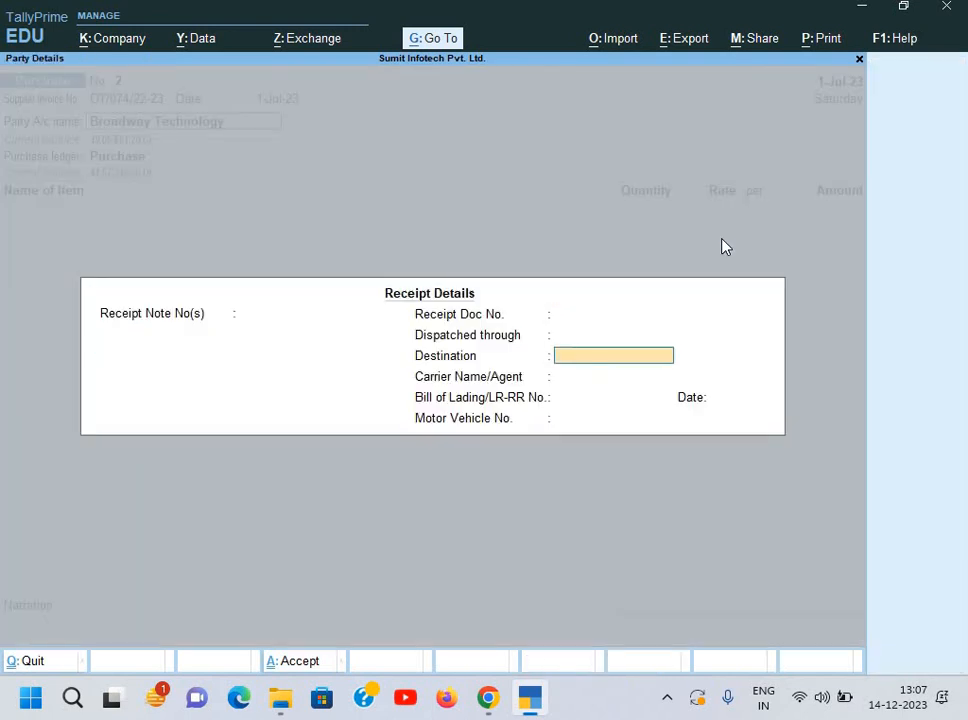
{"action": "key", "text": "Return"}
{"action": "key", "text": "Return"}
{"action": "key", "text": "Return"}
{"action": "key", "text": "Return"}
{"action": "key", "text": "Return"}
{"action": "key", "text": "Return"}
{"action": "key", "text": "Return"}
{"action": "key", "text": "Return"}
{"action": "key", "text": "Return"}
{"action": "key", "text": "Return"}
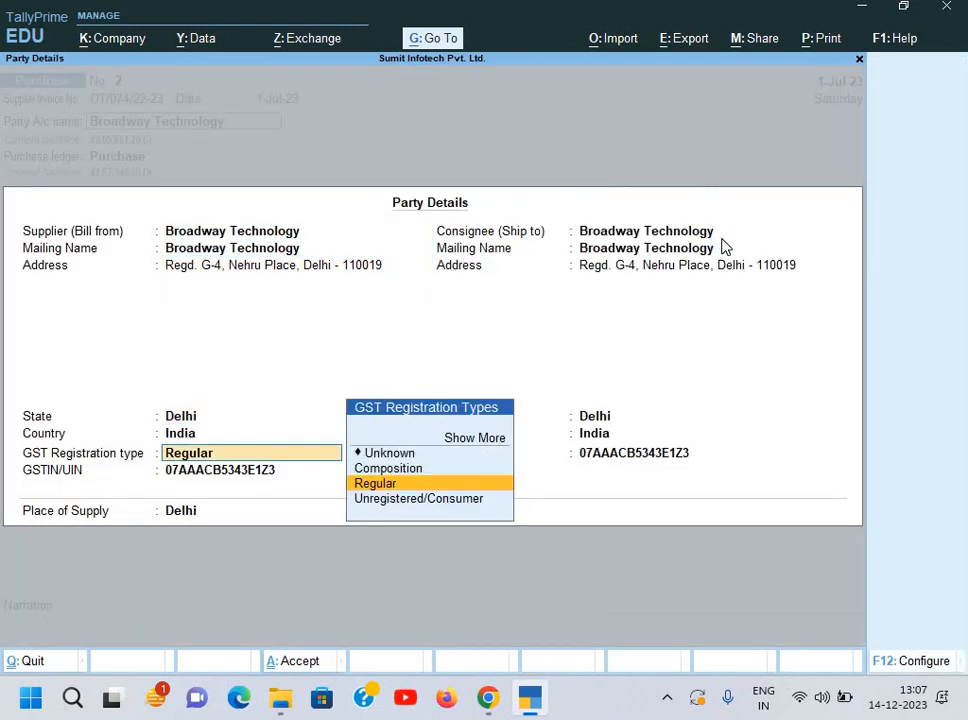
{"action": "key", "text": "Return"}
{"action": "key", "text": "Return"}
{"action": "key", "text": "Return"}
Step: Add 33 pcs of Apple MacBook Air at 62,990 to the purchase voucher
{"action": "key", "text": "Return"}
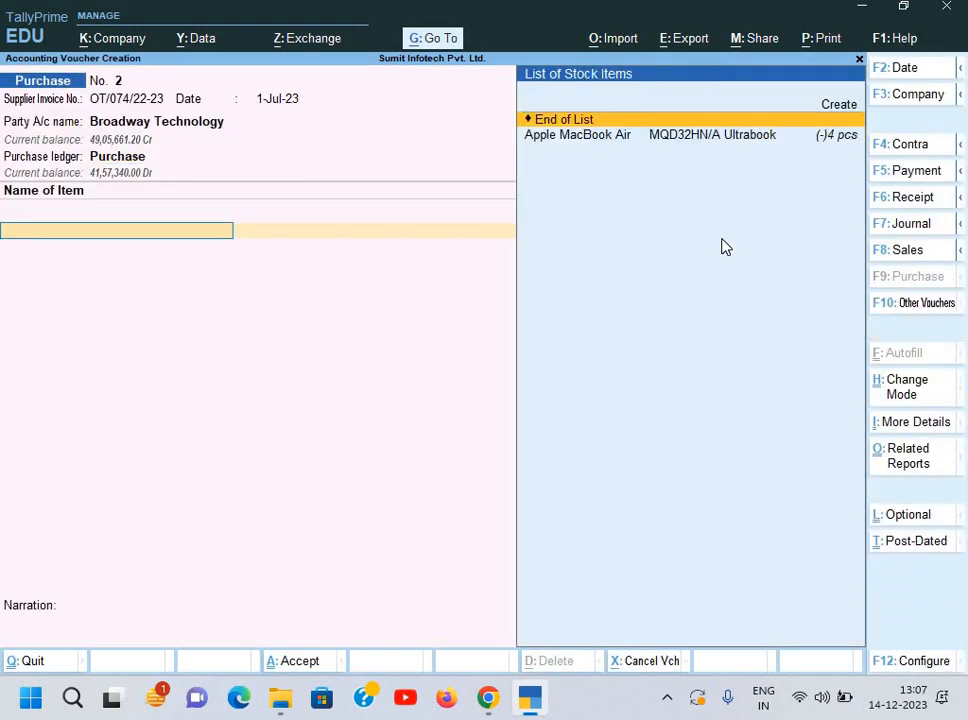
{"action": "key", "text": "Down"}
{"action": "key", "text": "Return"}
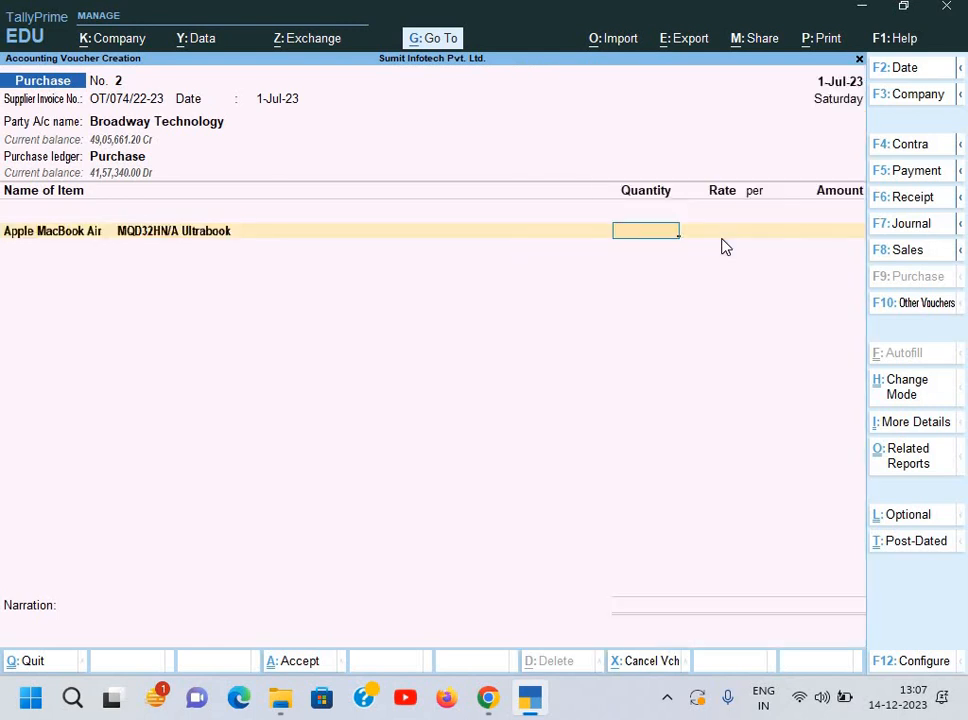
{"action": "key", "text": "alt+Tab"}
{"action": "key", "text": "alt+Tab"}
{"action": "key", "text": "Return"}
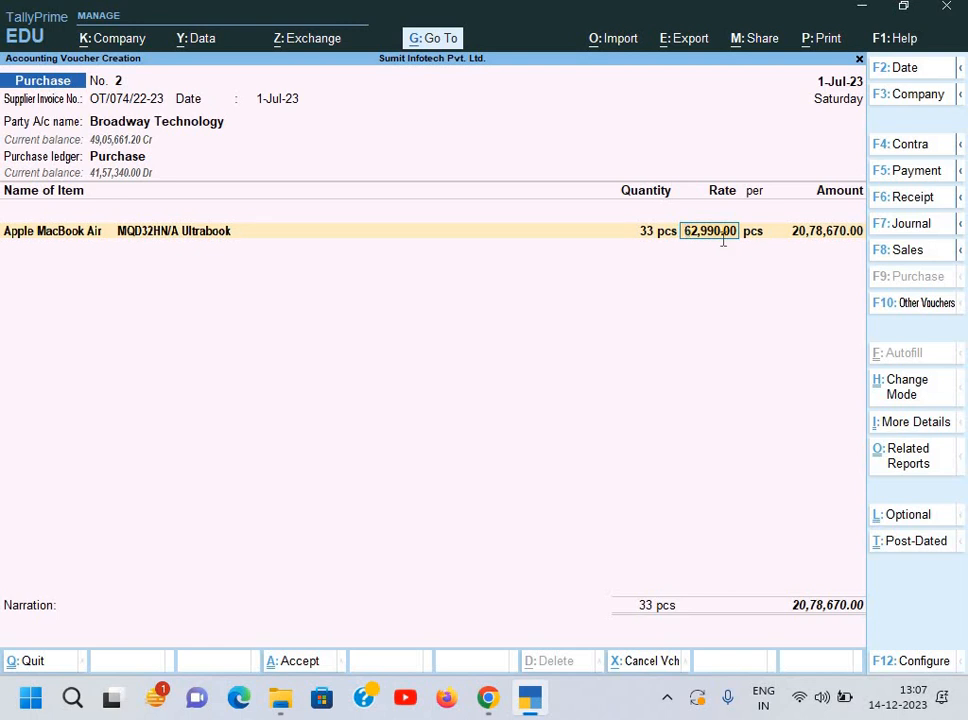
{"action": "key", "text": "alt+Tab"}
{"action": "key", "text": "alt+Tab"}
{"action": "key", "text": "Return"}
{"action": "key", "text": "Return"}
{"action": "key", "text": "Return"}
Step: Add Input CGST and Input SGST tax lines and check totals against the invoice
{"action": "key", "text": "Return"}
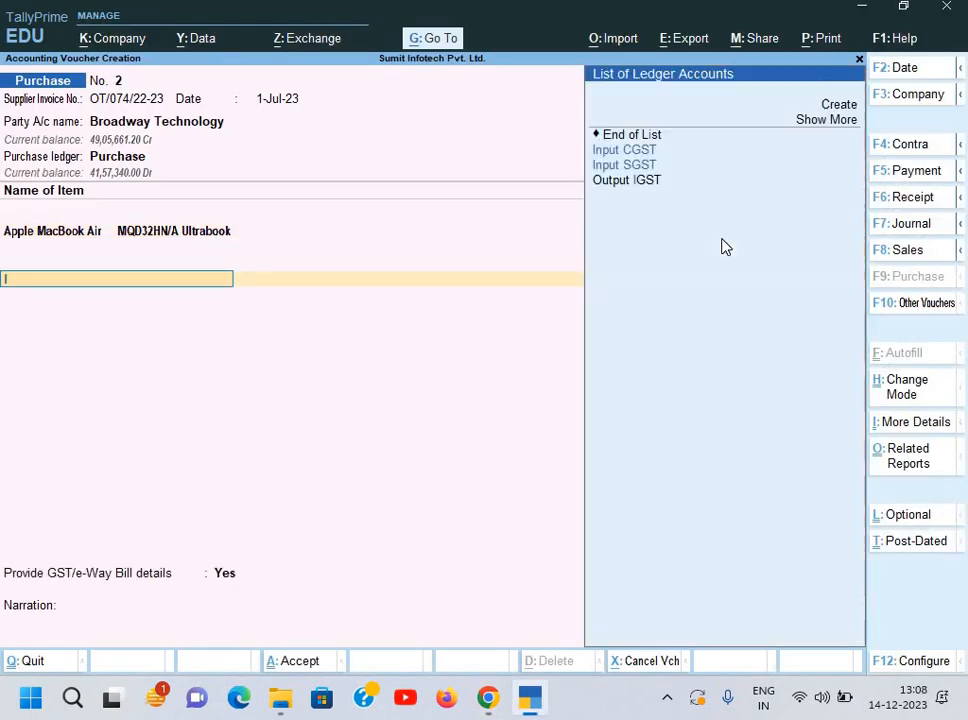
{"action": "key", "text": "Return"}
{"action": "key", "text": "Return"}
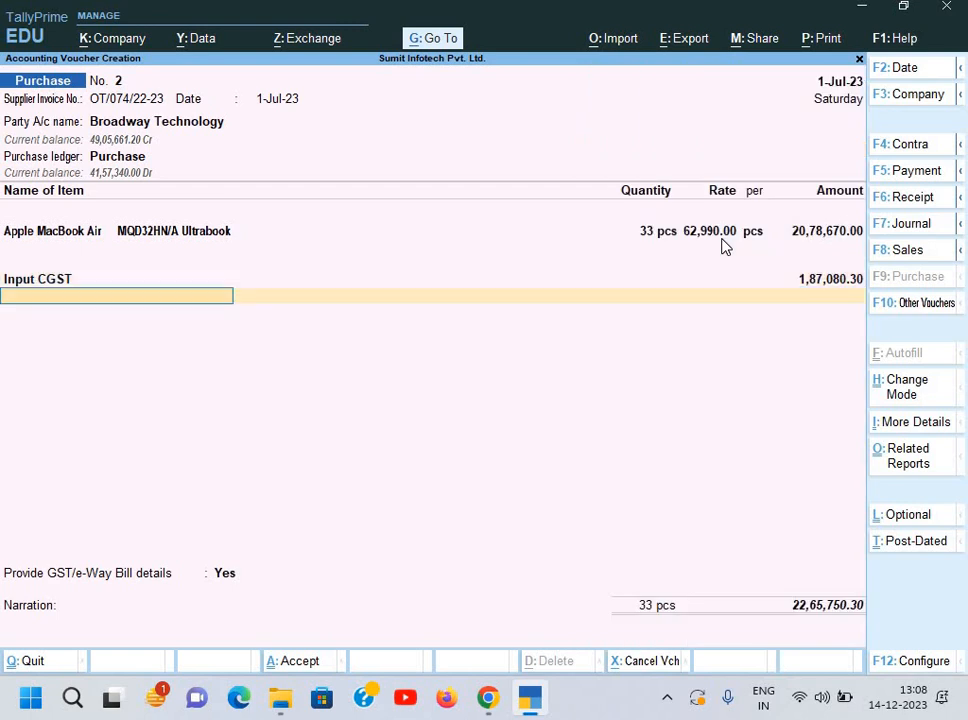
{"action": "key", "text": "Down"}
{"action": "key", "text": "Return"}
{"action": "key", "text": "Return"}
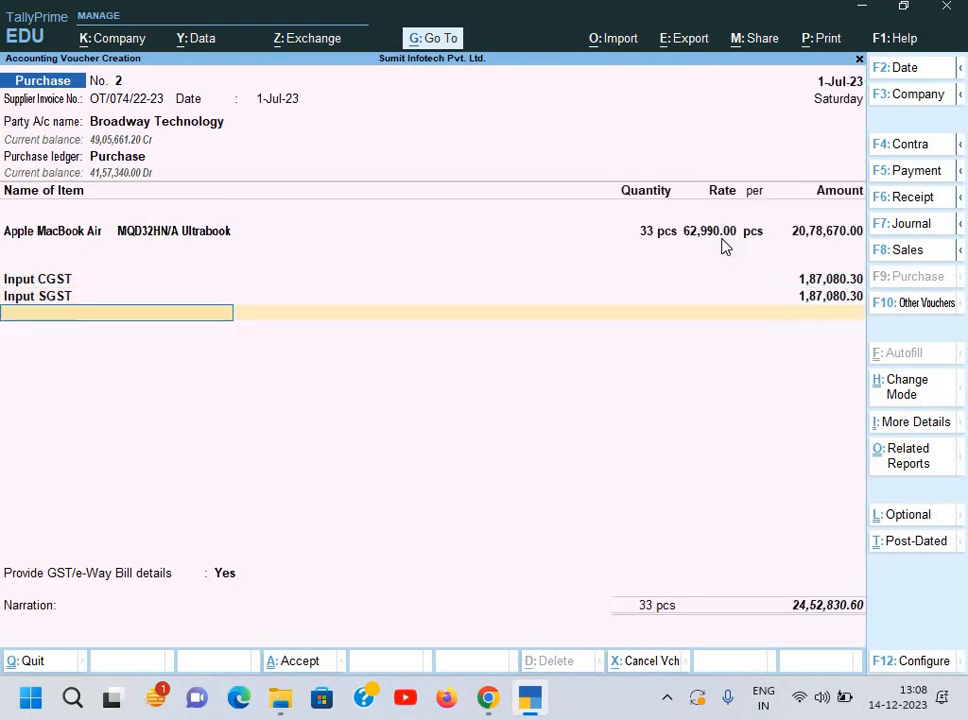
{"action": "key", "text": "alt+Tab"}
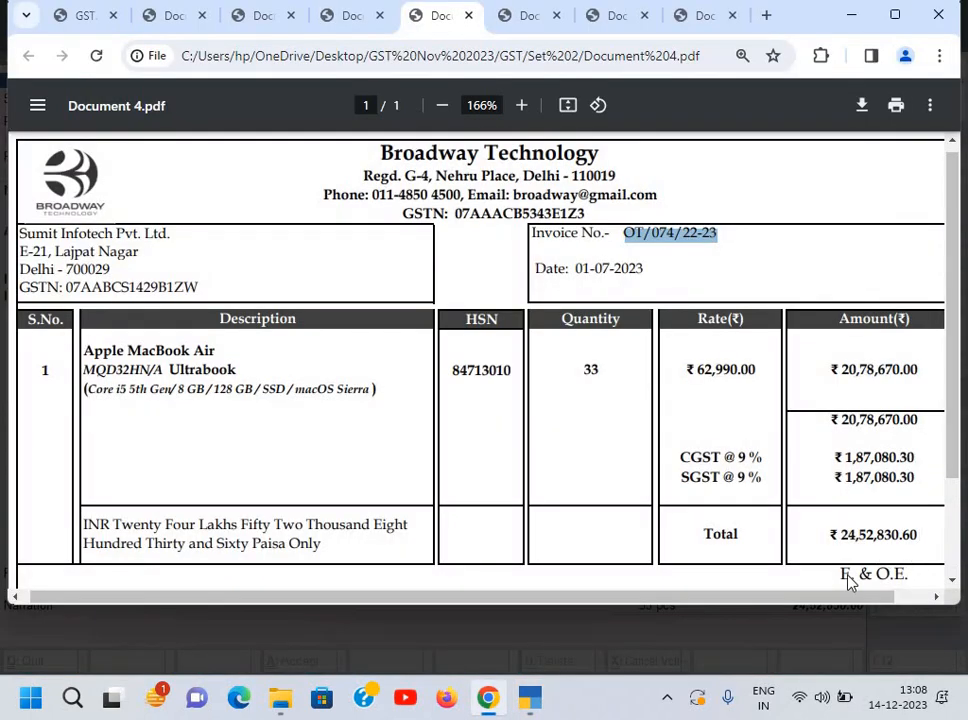
{"action": "key", "text": "alt+Tab"}
{"action": "key", "text": "Return"}
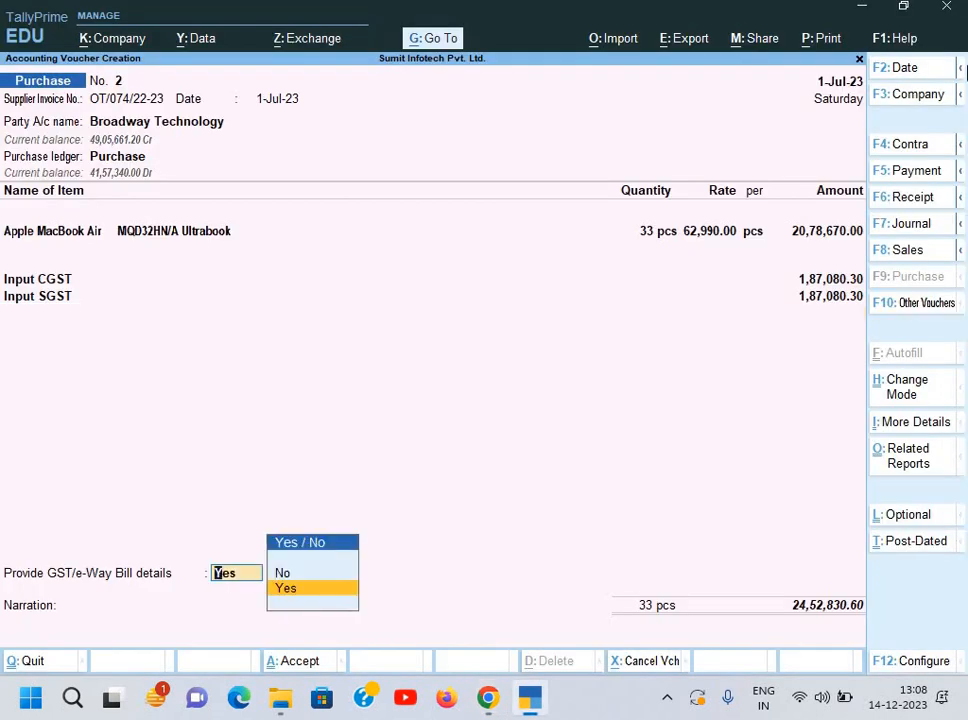
Step: Set e-Way Bill details to No, add a new bill reference, and save the 24,52,830.60 voucher
{"action": "key", "text": "Return"}
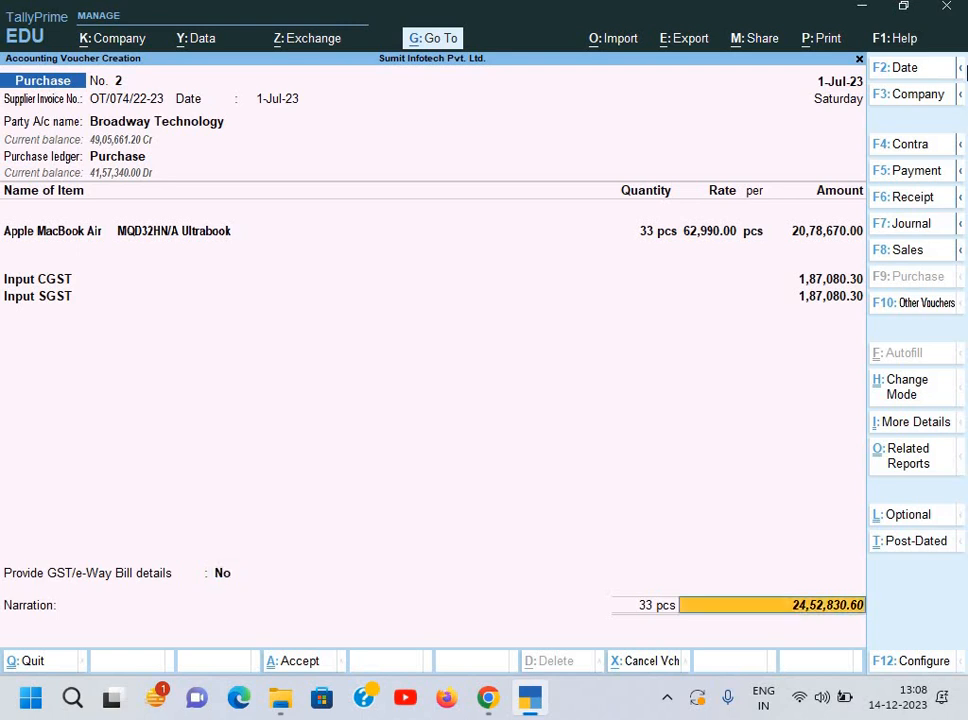
{"action": "key", "text": "Return"}
{"action": "key", "text": "Return"}
{"action": "key", "text": "Return"}
{"action": "key", "text": "Return"}
{"action": "key", "text": "Return"}
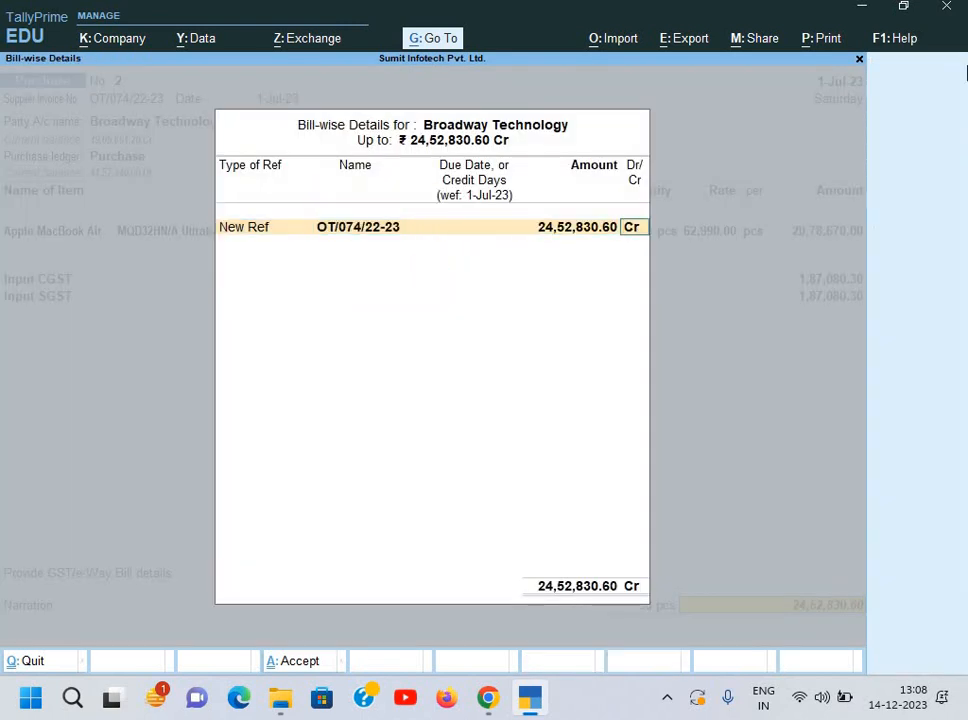
{"action": "key", "text": "Return"}
{"action": "key", "text": "ctrl+alt+v"}
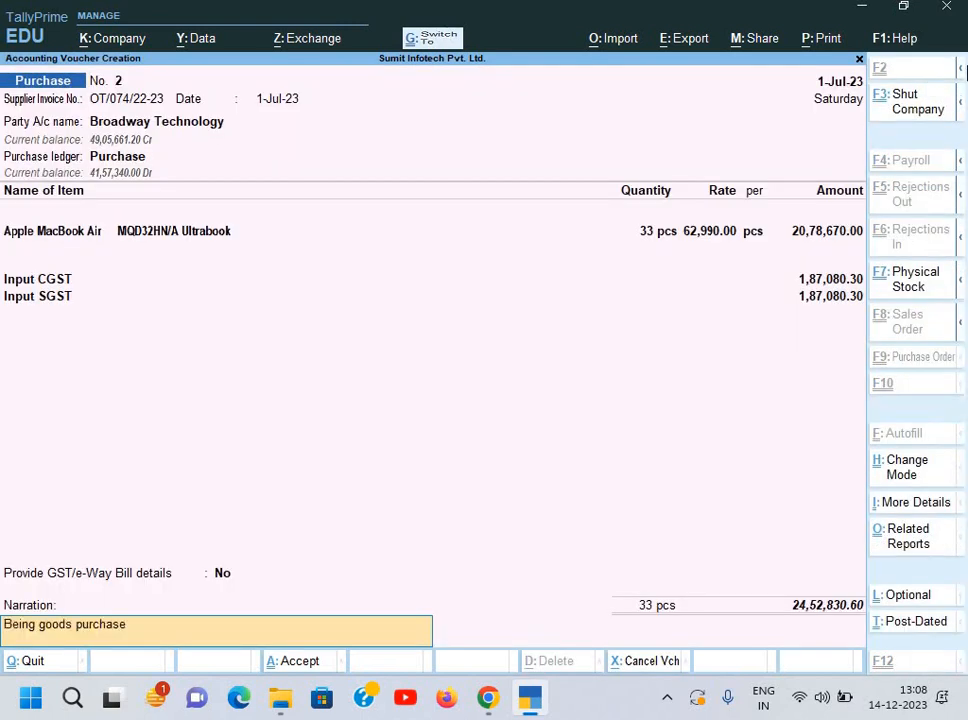
{"action": "key", "text": "Return"}
{"action": "key", "text": "Return"}
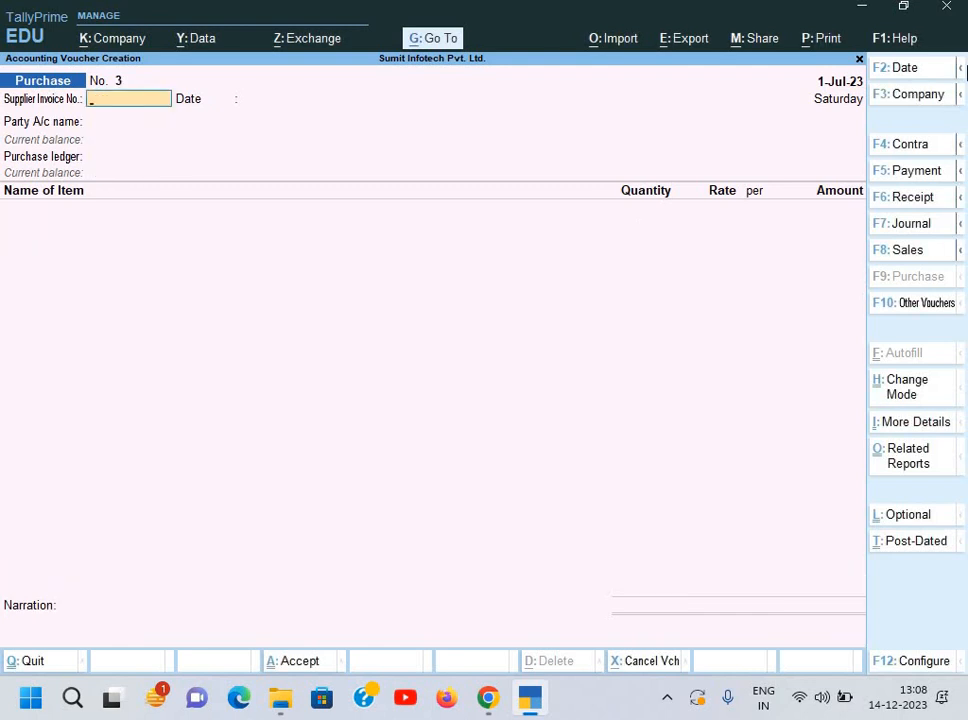
{"action": "key", "text": "ctrl"}
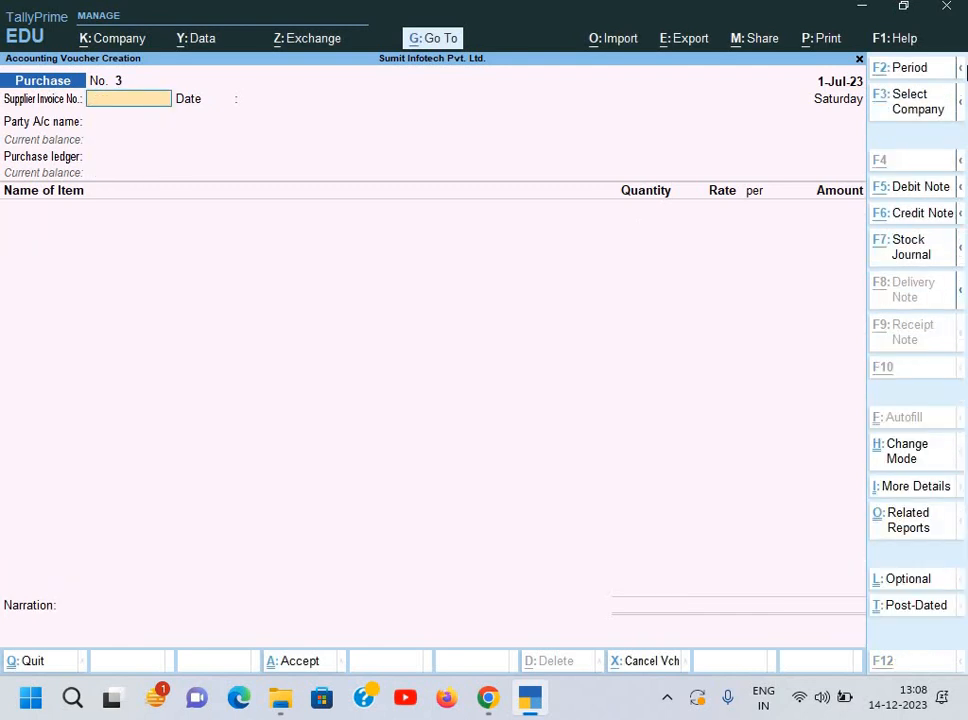
{"action": "key", "text": "alt+Tab"}
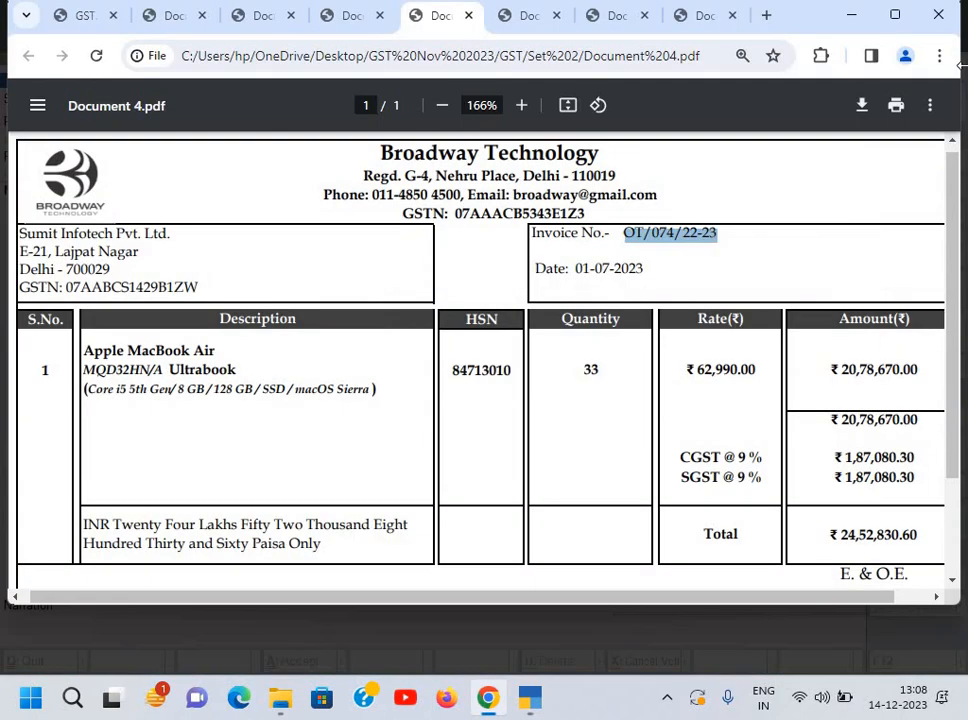
Step: Switch to the Document 5.pdf tab and zoom in on the 70 MacBook Air invoice
{"action": "left_click", "coordinate": [521, 15]}
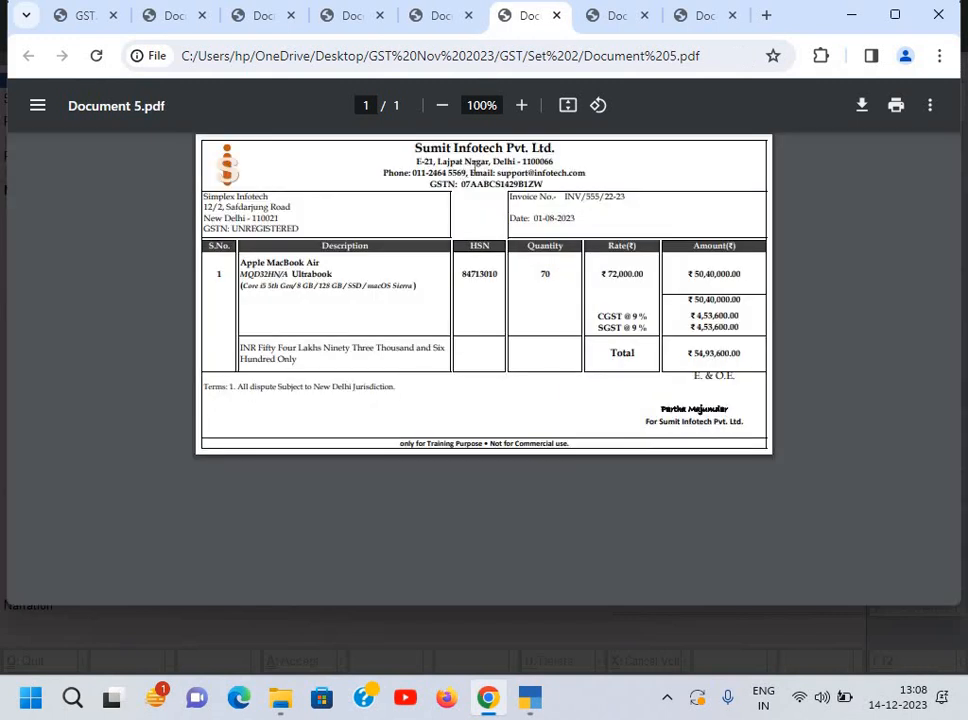
{"action": "scroll", "coordinate": [475, 164], "scroll_direction": "up", "scroll_amount": 5}
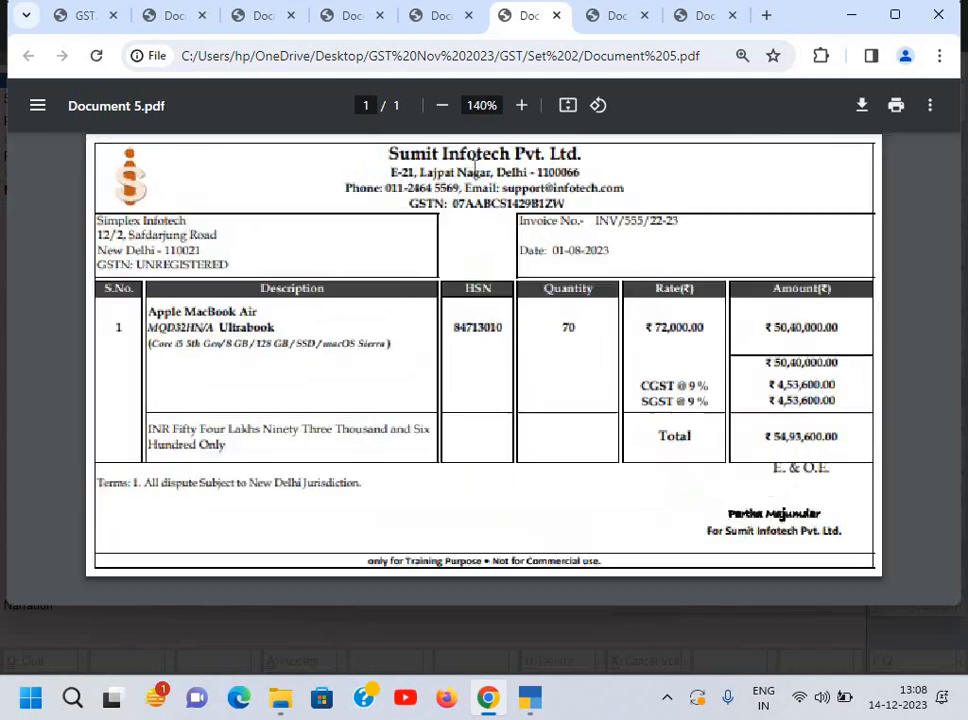
{"action": "scroll", "coordinate": [352, 201], "scroll_direction": "up", "scroll_amount": 1}
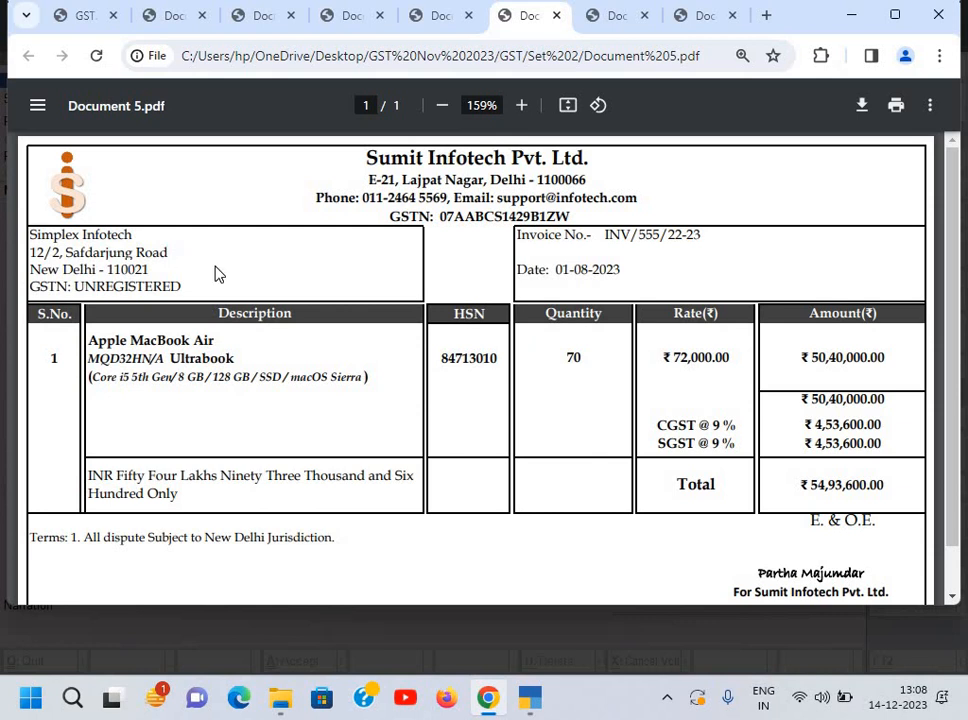
Step: Return from the MacBook Air invoice PDF to the TallyPrime voucher window
{"action": "key", "text": "alt+Tab"}
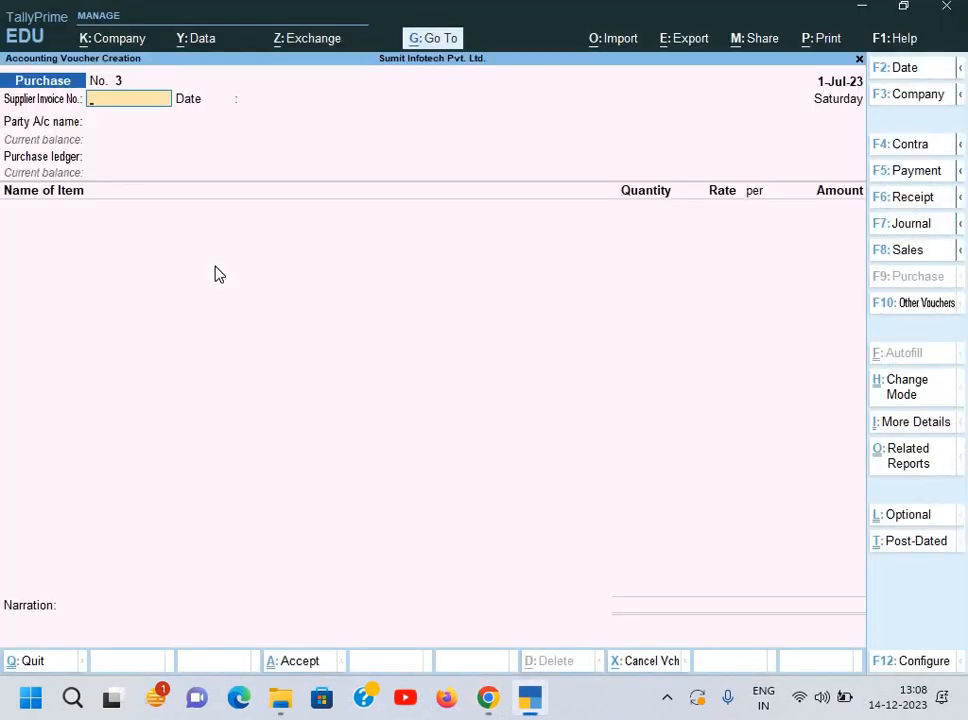
Step: Switch to a Sales voucher and date it 1-Aug-23
{"action": "key", "text": "F6"}
{"action": "key", "text": "F8"}
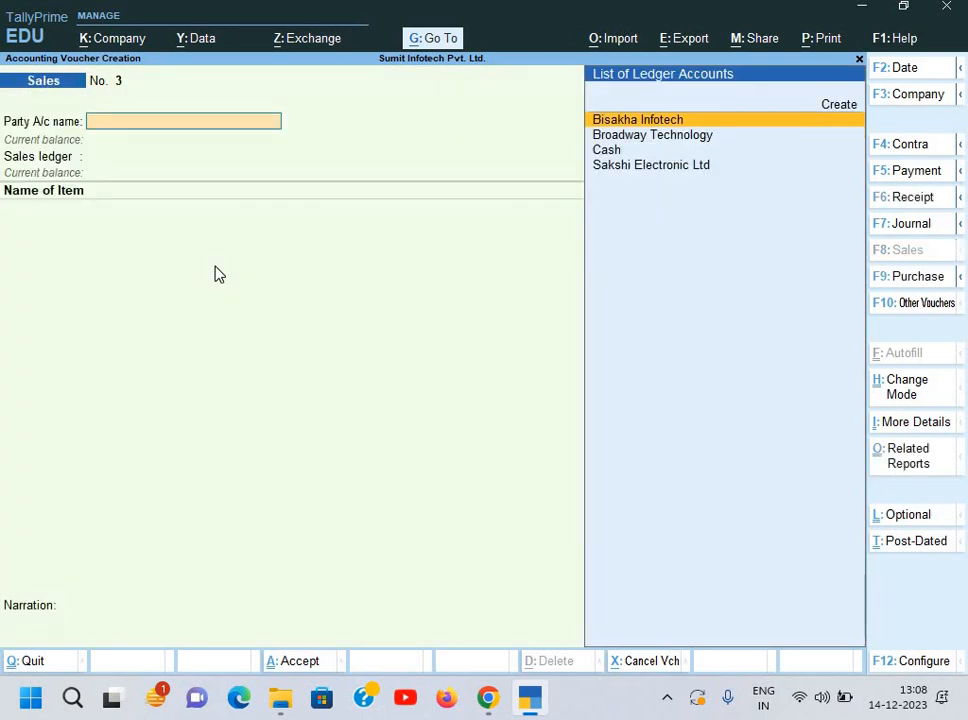
{"action": "key", "text": "alt+Tab"}
{"action": "key", "text": "alt+Tab"}
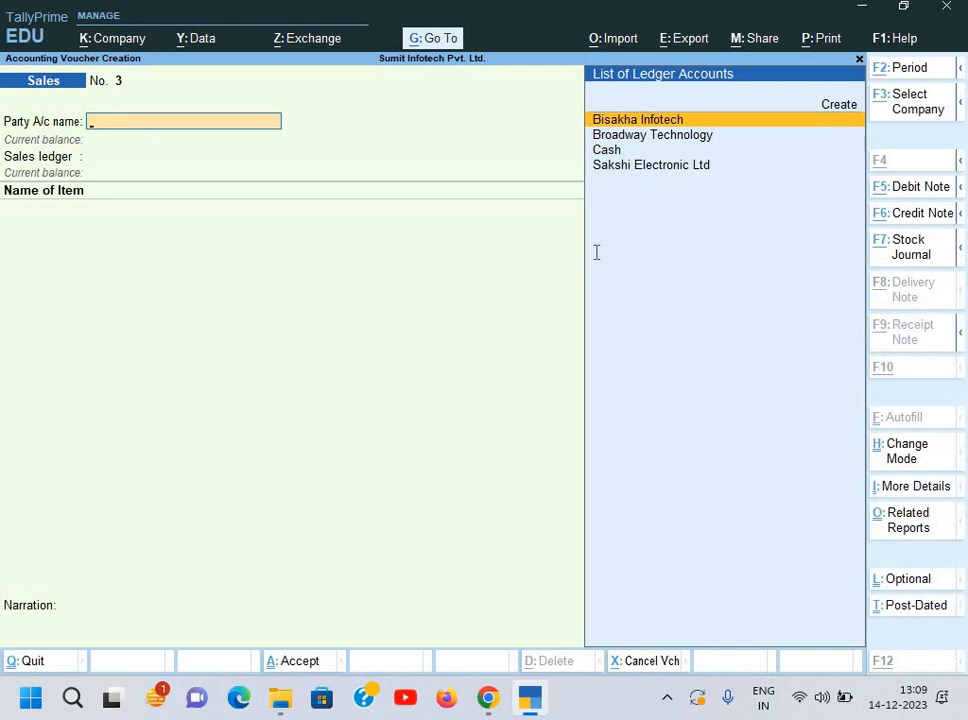
{"action": "key", "text": "alt+Tab"}
{"action": "key", "text": "alt+Tab"}
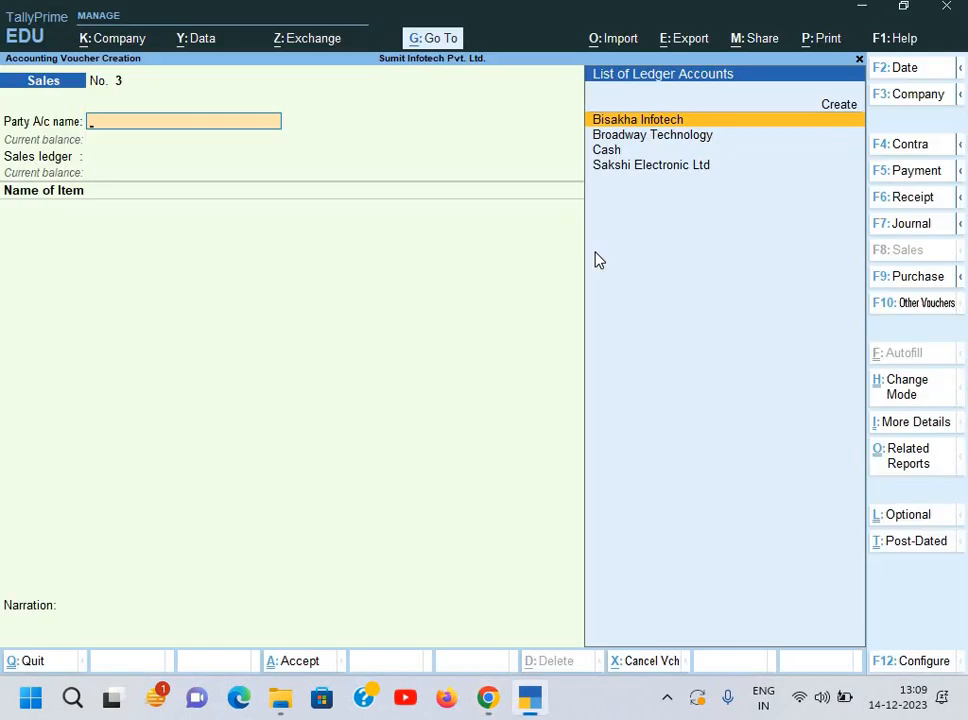
{"action": "key", "text": "F2"}
{"action": "type", "text": "1-"}
{"action": "key", "text": "Return"}
Step: Create party ledger Simplex Infotech under Sundry Debtors, using the name from the invoice
{"action": "key", "text": "alt+c"}
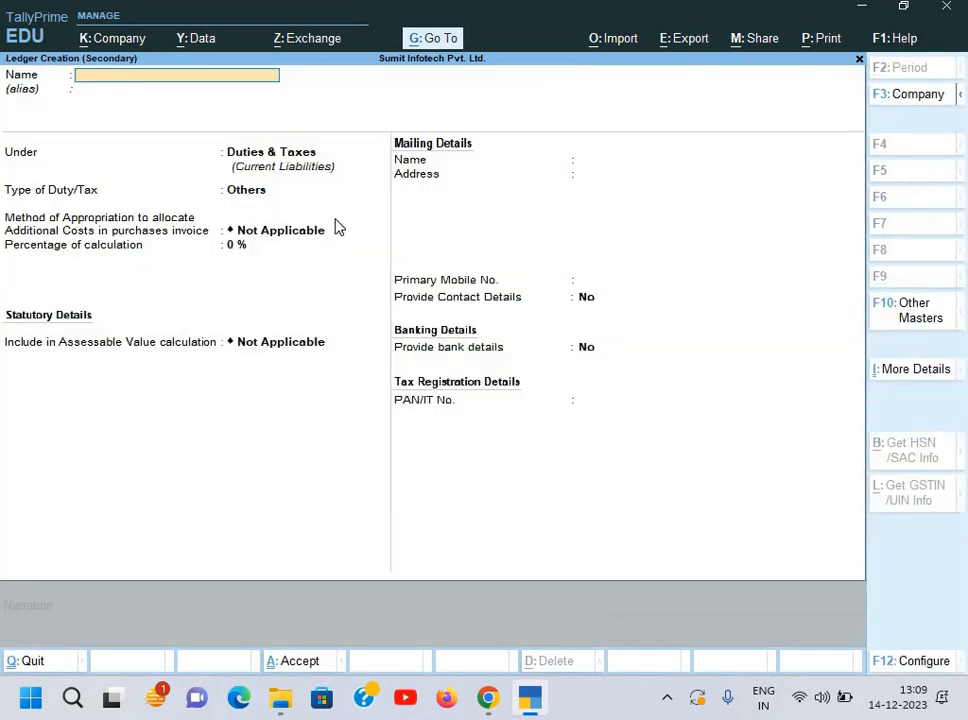
{"action": "key", "text": "alt+Tab"}
{"action": "left_click_drag", "start_coordinate": [30, 234], "coordinate": [141, 240]}
{"action": "key", "text": "ctrl+c"}
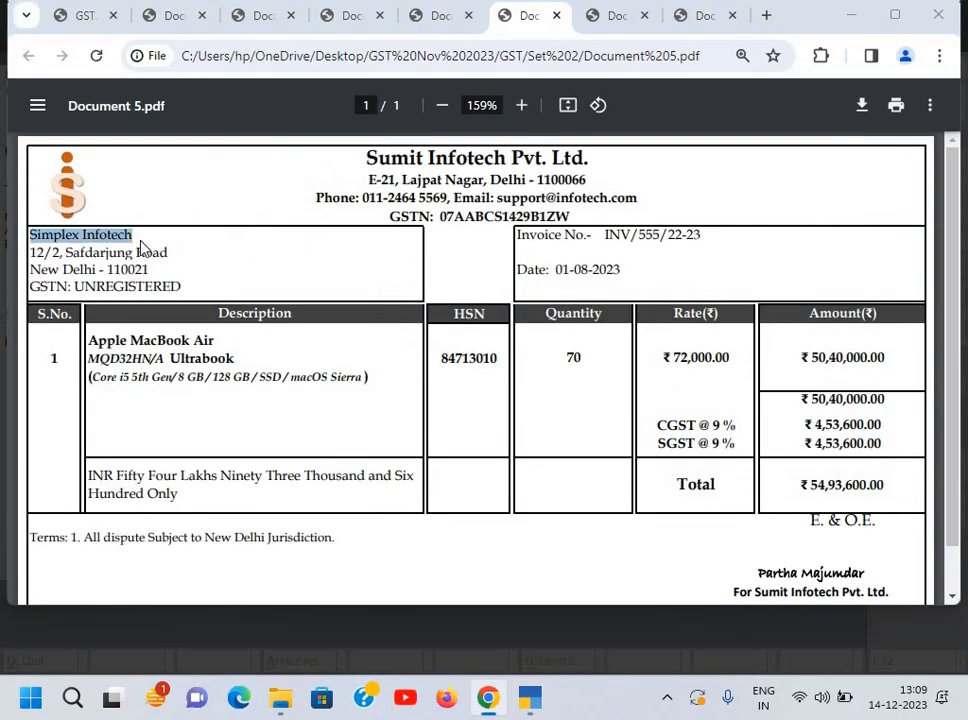
{"action": "key", "text": "alt+Tab"}
{"action": "key", "text": "ctrl+alt+v"}
{"action": "key", "text": "Return"}
{"action": "key", "text": "Return"}
{"action": "type", "text": "S"}
{"action": "key", "text": "Down"}
{"action": "key", "text": "Down"}
{"action": "key", "text": "Down"}
{"action": "key", "text": "Down"}
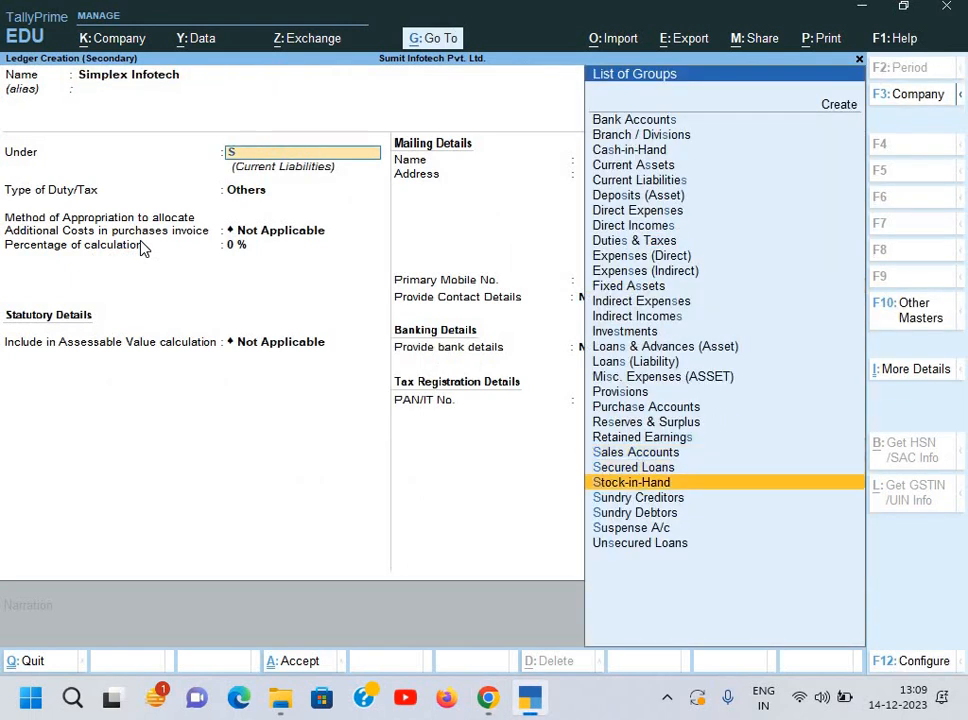
{"action": "key", "text": "Return"}
{"action": "key", "text": "Return"}
{"action": "key", "text": "Return"}
{"action": "key", "text": "Return"}
{"action": "key", "text": "Return"}
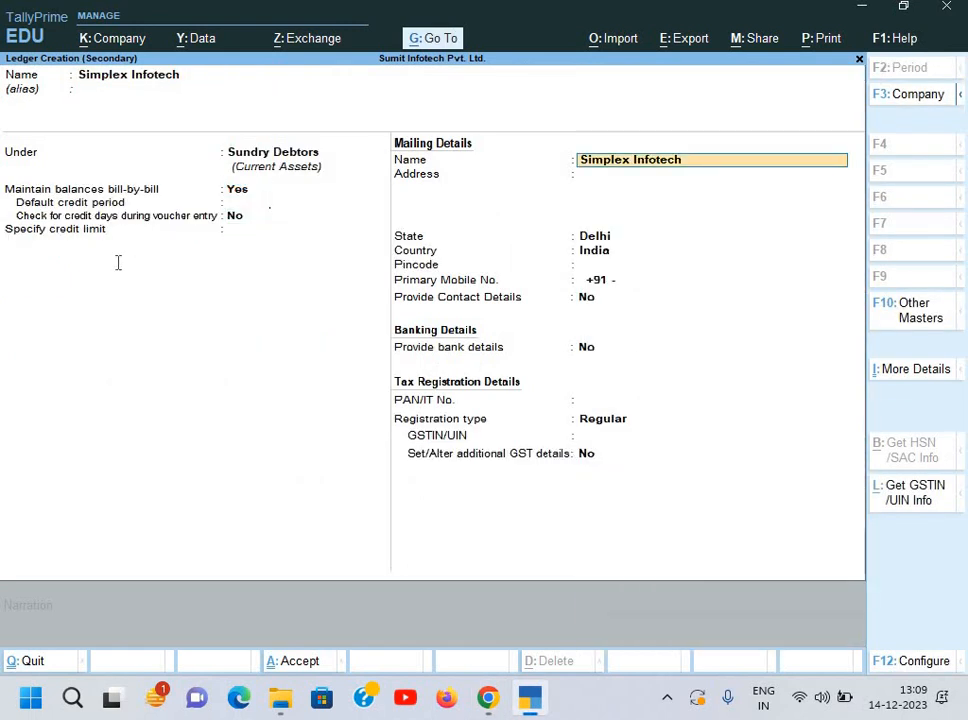
Step: Copy the customer's two-line Delhi address from the invoice into the ledger, keeping state Delhi
{"action": "key", "text": "alt+Tab"}
{"action": "left_click_drag", "start_coordinate": [30, 252], "coordinate": [177, 266]}
{"action": "key", "text": "ctrl+c"}
{"action": "key", "text": "alt+Tab"}
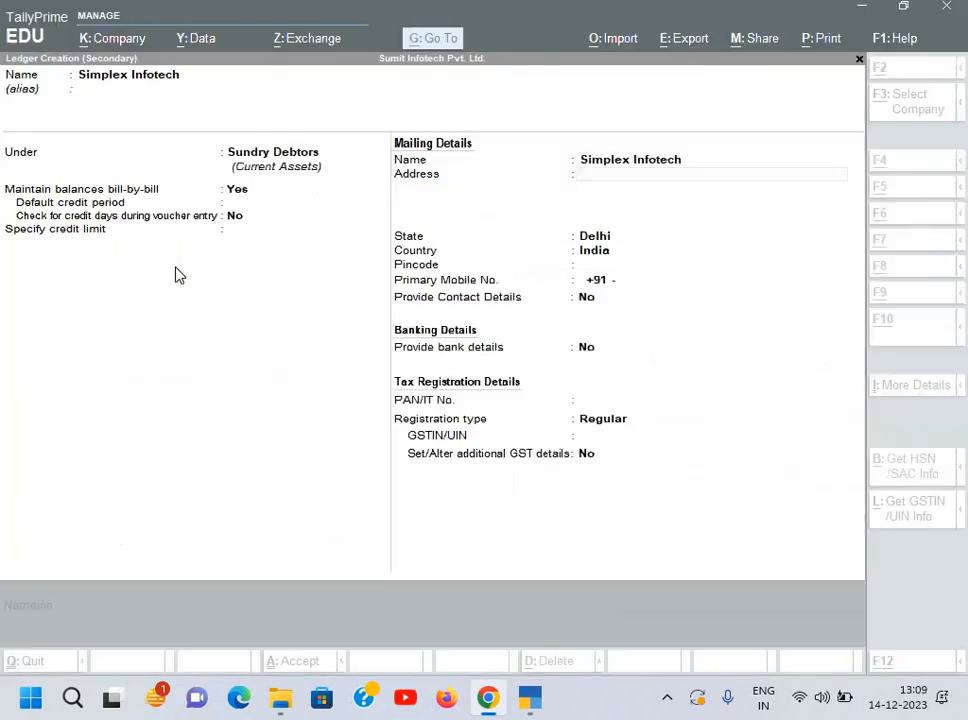
{"action": "key", "text": "ctrl+alt+v"}
{"action": "key", "text": "alt+Tab"}
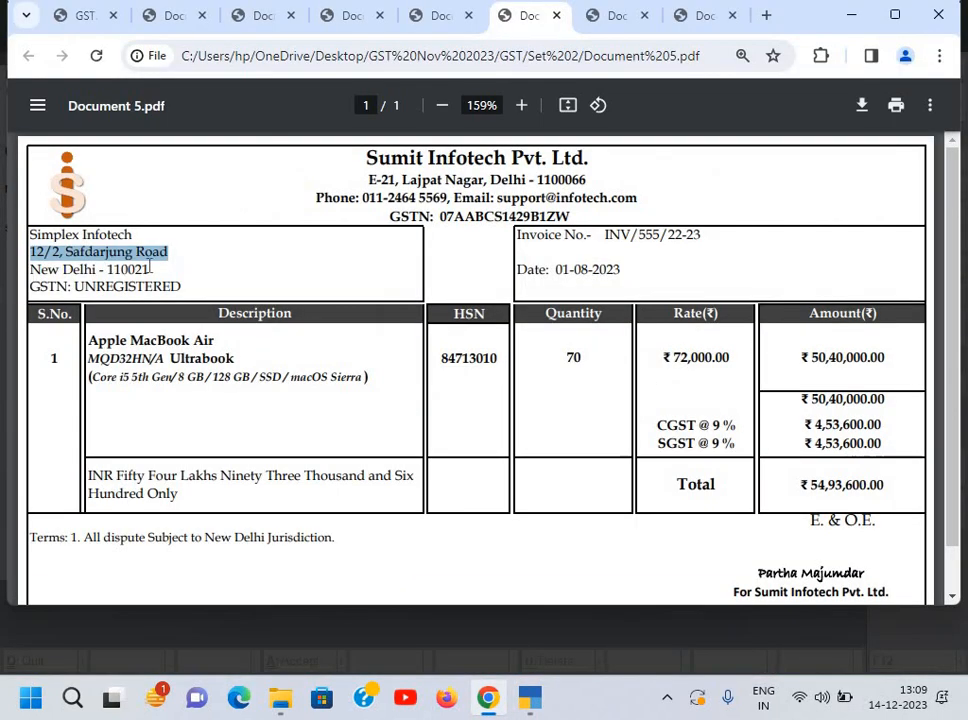
{"action": "left_click_drag", "start_coordinate": [30, 269], "coordinate": [150, 272]}
{"action": "key", "text": "ctrl+c"}
{"action": "key", "text": "alt+Tab"}
{"action": "key", "text": "ctrl+alt+v"}
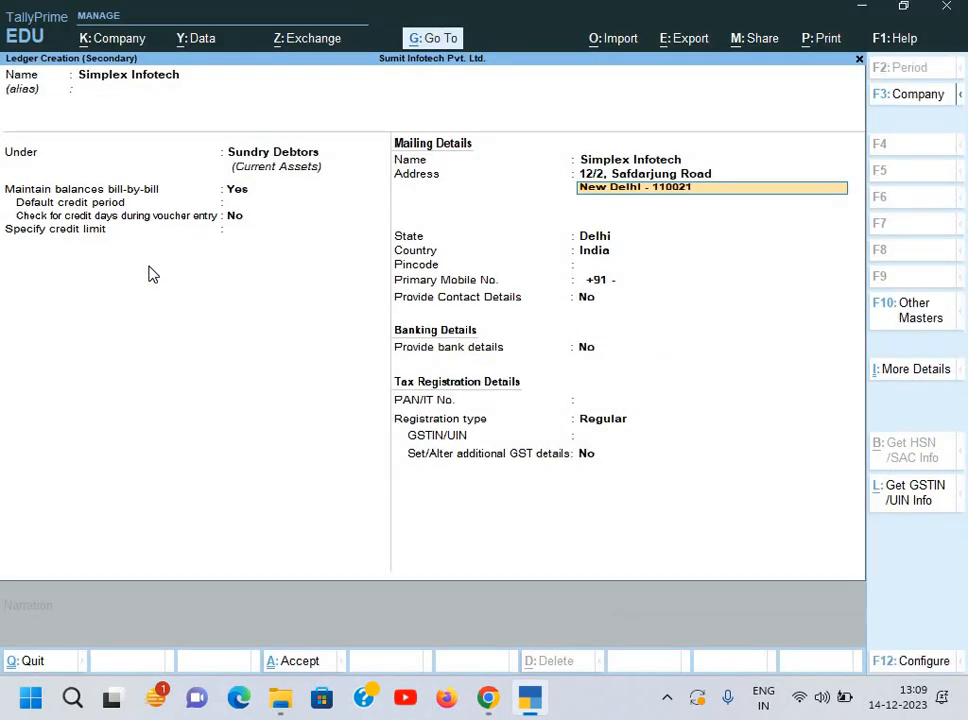
{"action": "key", "text": "Return"}
{"action": "key", "text": "Return"}
{"action": "key", "text": "Return"}
{"action": "key", "text": "Return"}
{"action": "key", "text": "Return"}
{"action": "key", "text": "Return"}
{"action": "key", "text": "Return"}
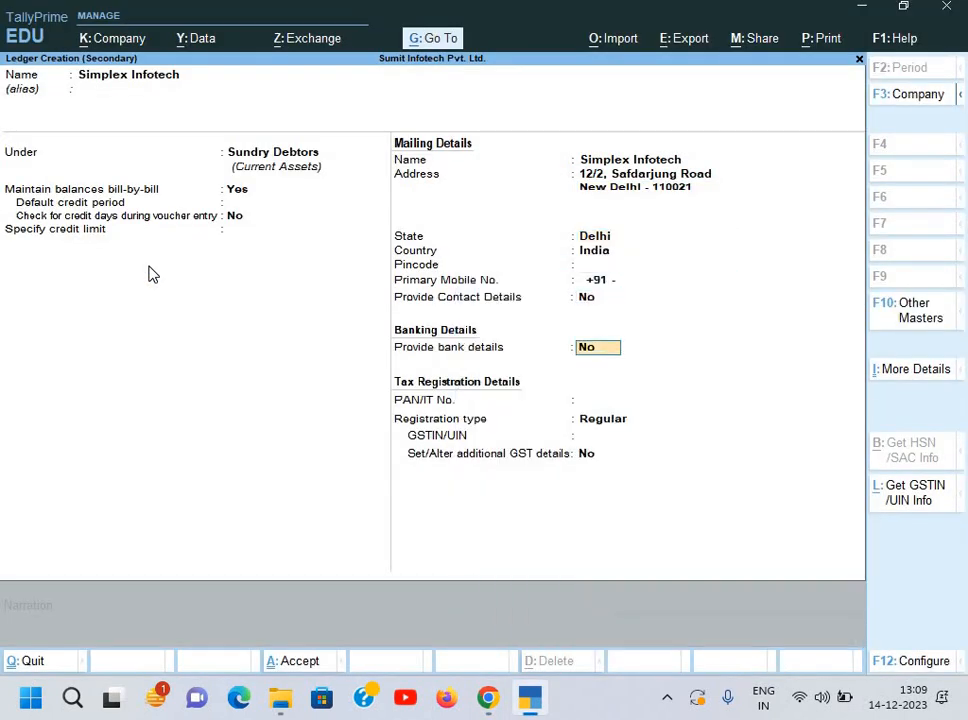
{"action": "key", "text": "Return"}
{"action": "key", "text": "Return"}
Step: Set the GST registration type to Unregistered/Consumer and save the ledger
{"action": "key", "text": "alt+Tab"}
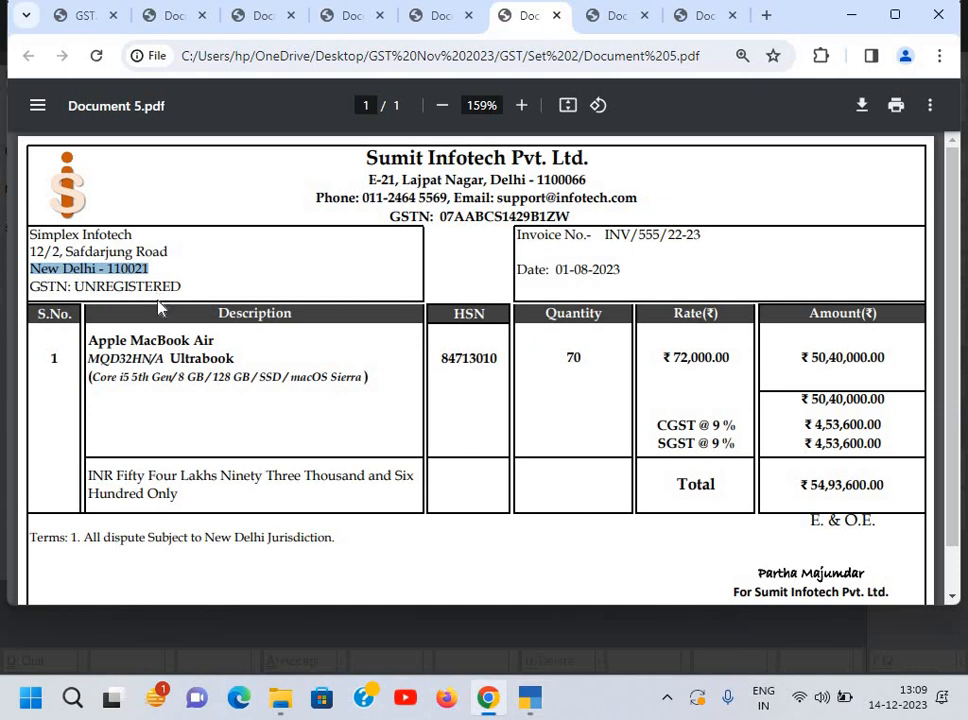
{"action": "key", "text": "alt+Tab"}
{"action": "key", "text": "BackSpace"}
{"action": "key", "text": "Up"}
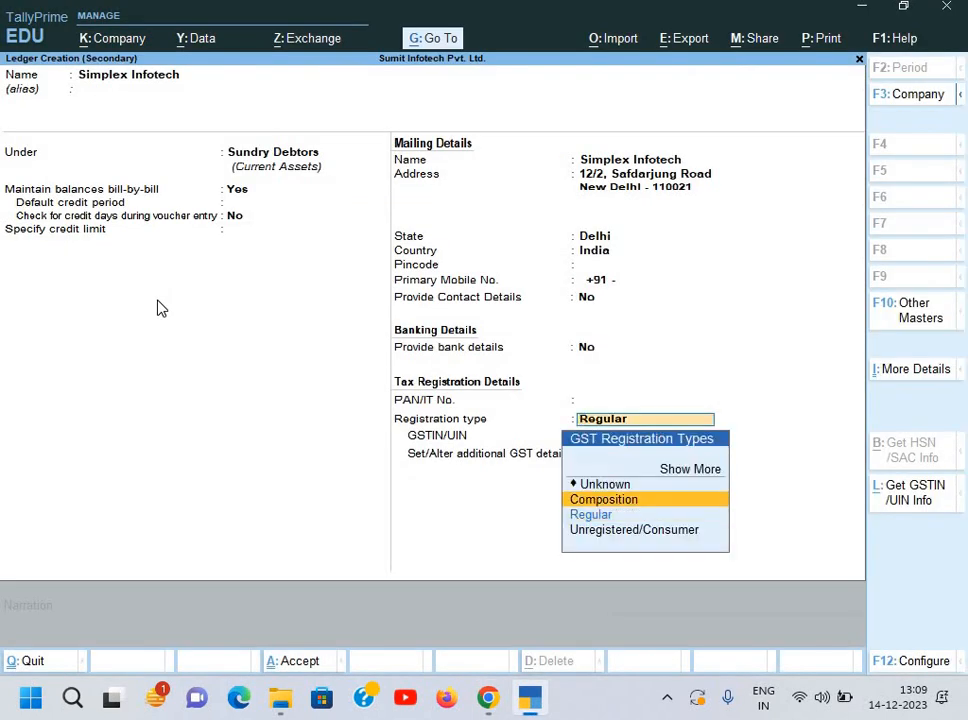
{"action": "key", "text": "Down"}
{"action": "key", "text": "Down"}
{"action": "key", "text": "Return"}
{"action": "key", "text": "Return"}
{"action": "key", "text": "Return"}
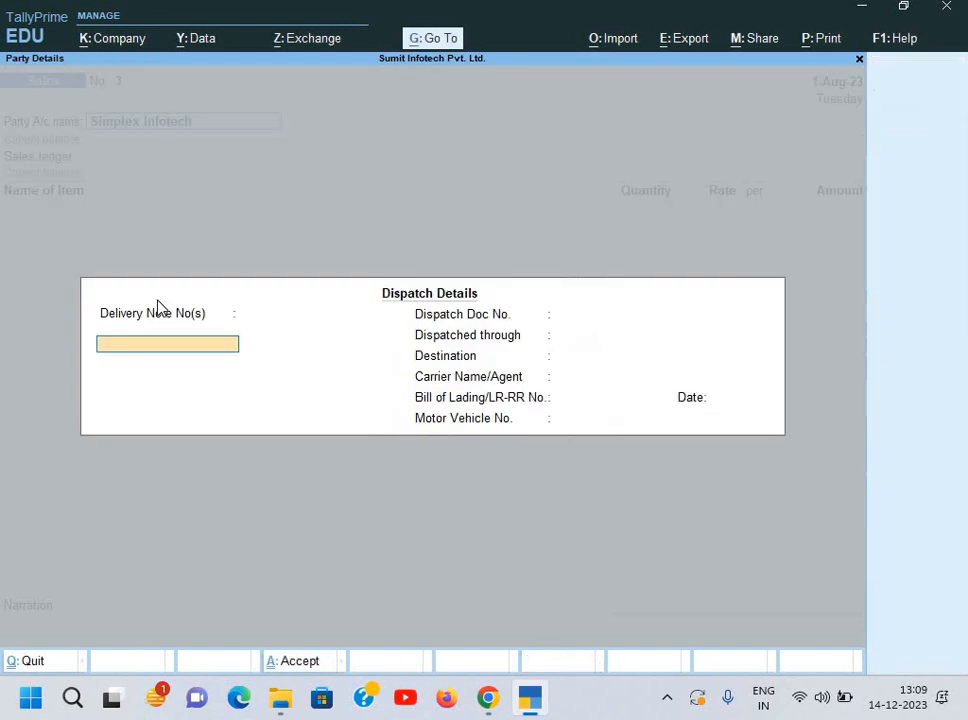
{"action": "key", "text": "Return"}
{"action": "key", "text": "Return"}
{"action": "key", "text": "Return"}
{"action": "key", "text": "Return"}
{"action": "key", "text": "Return"}
{"action": "key", "text": "Return"}
{"action": "key", "text": "Return"}
{"action": "key", "text": "Return"}
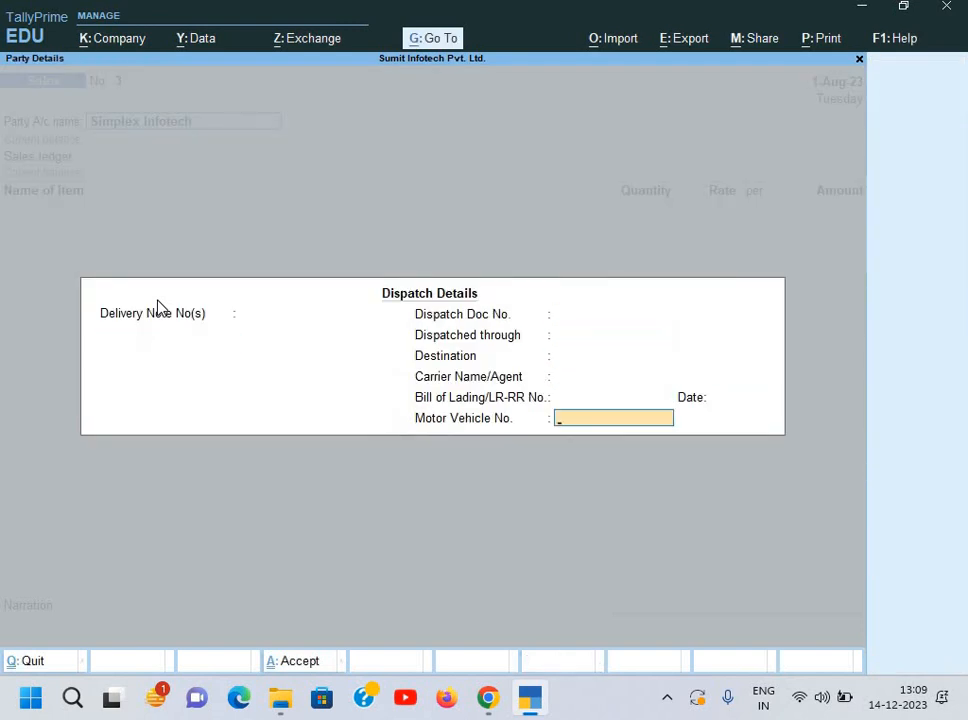
Step: Skip dispatch details, choose the Sales ledger, and add 70 pcs Apple MacBook Air at 72,000
{"action": "key", "text": "ctrl+a"}
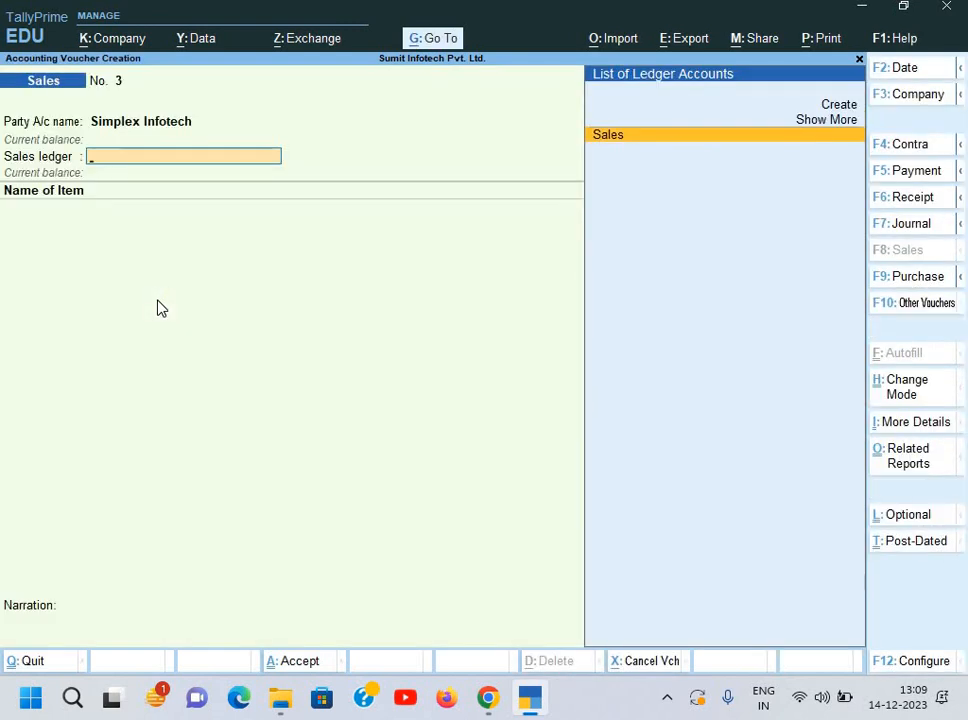
{"action": "key", "text": "alt+Tab"}
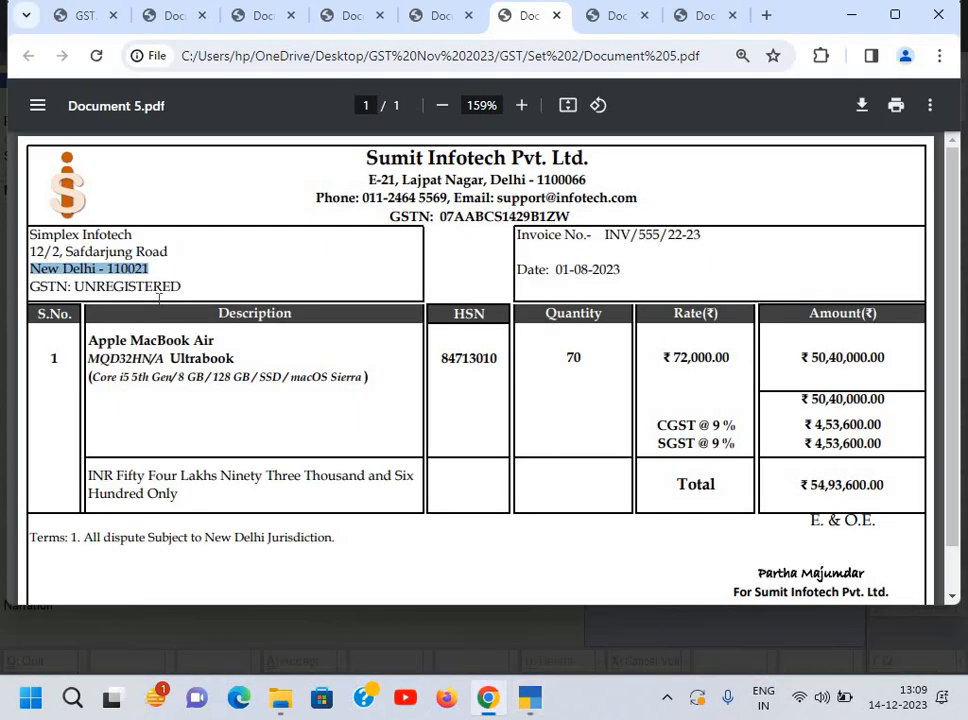
{"action": "key", "text": "alt+Tab"}
{"action": "key", "text": "Return"}
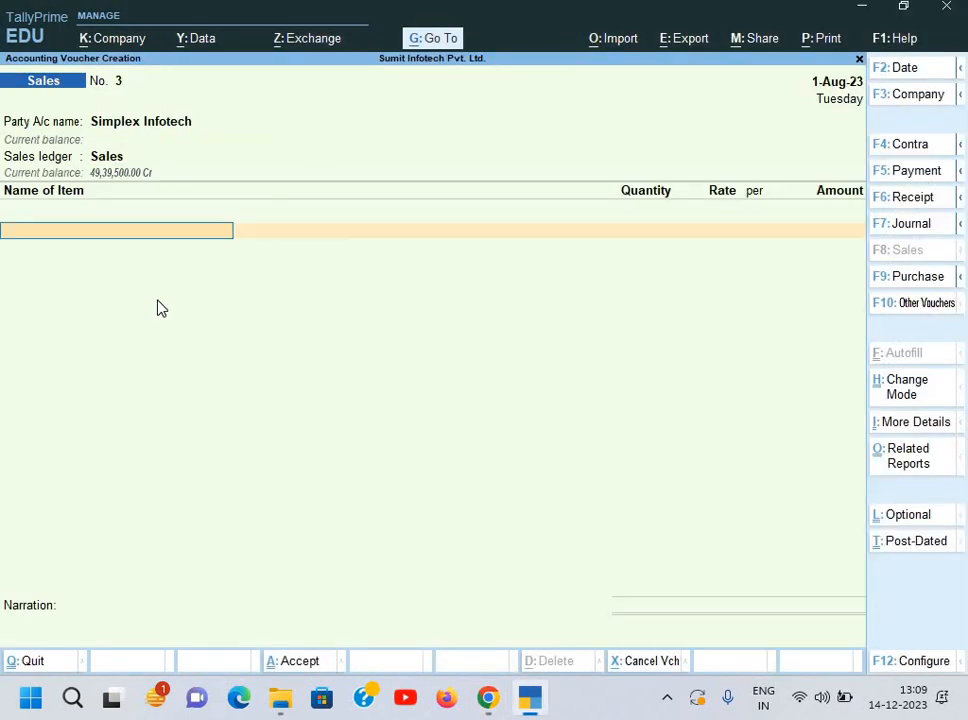
{"action": "key", "text": "Down"}
{"action": "key", "text": "Return"}
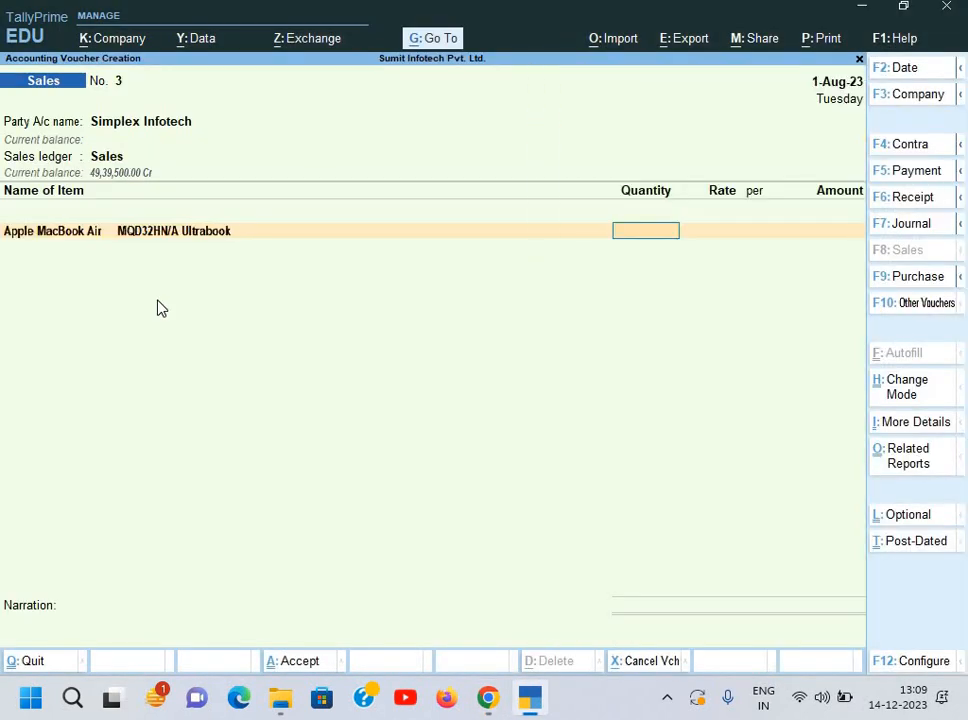
{"action": "type", "text": "70"}
{"action": "key", "text": "Return"}
{"action": "key", "text": "alt+Tab"}
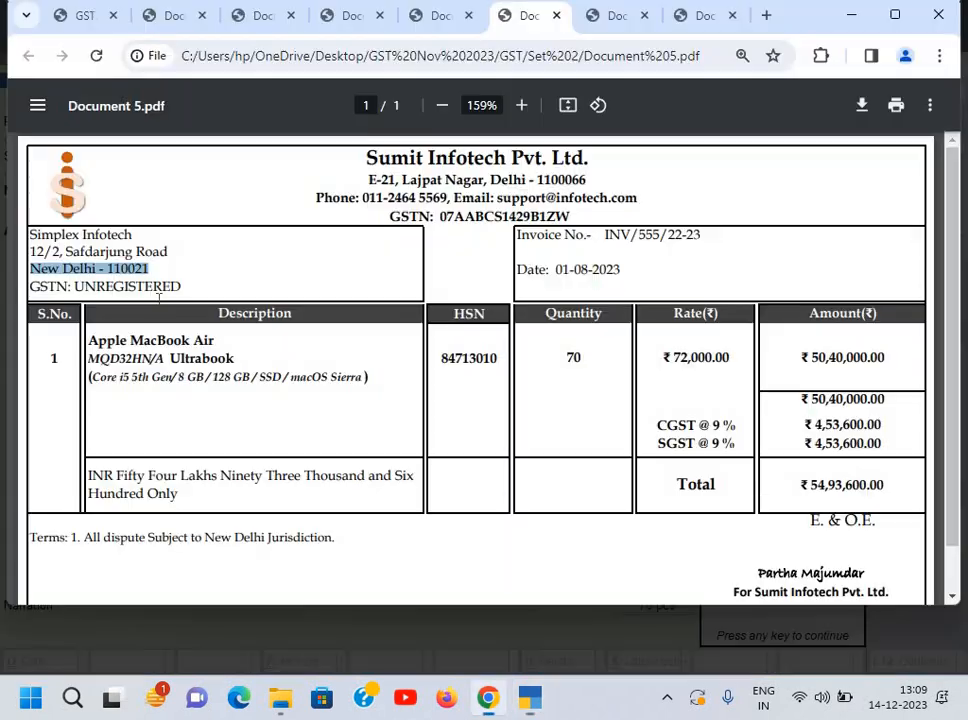
{"action": "key", "text": "alt+Tab"}
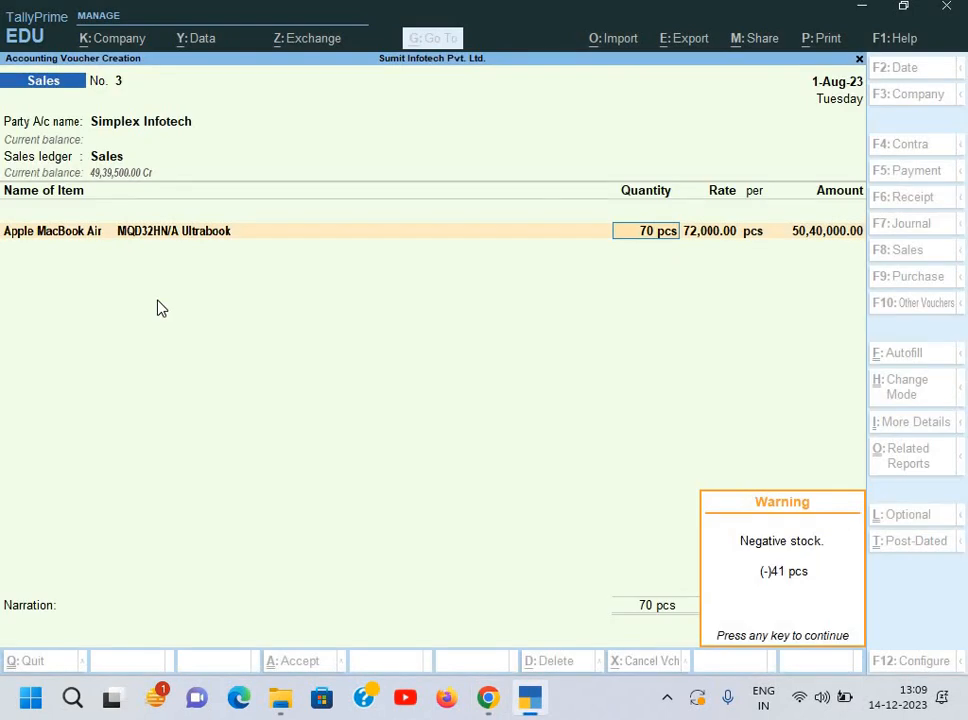
{"action": "key", "text": "Return"}
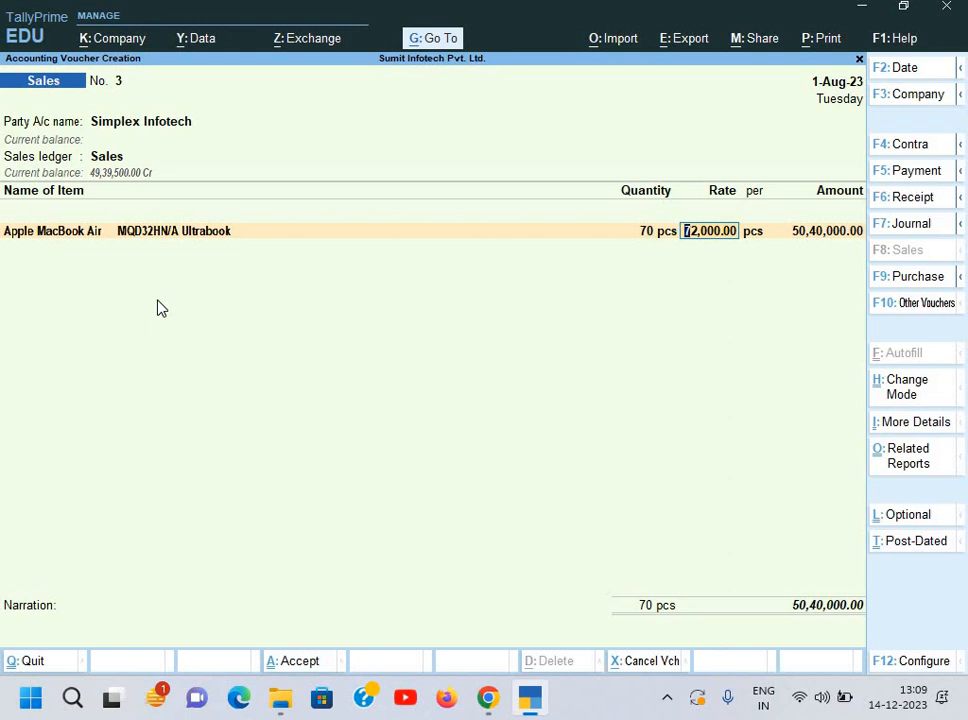
{"action": "key", "text": "Return"}
{"action": "key", "text": "Return"}
{"action": "key", "text": "Return"}
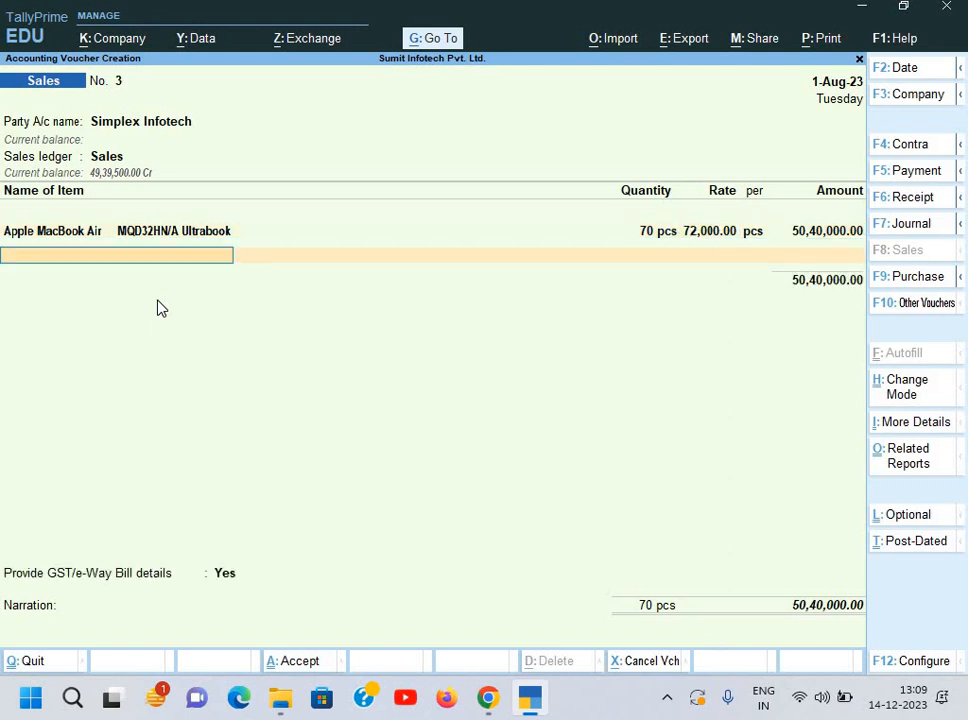
{"action": "key", "text": "Return"}
Step: Add Output CGST and Output SGST rows of 4,53,600 each
{"action": "type", "text": "Ou"}
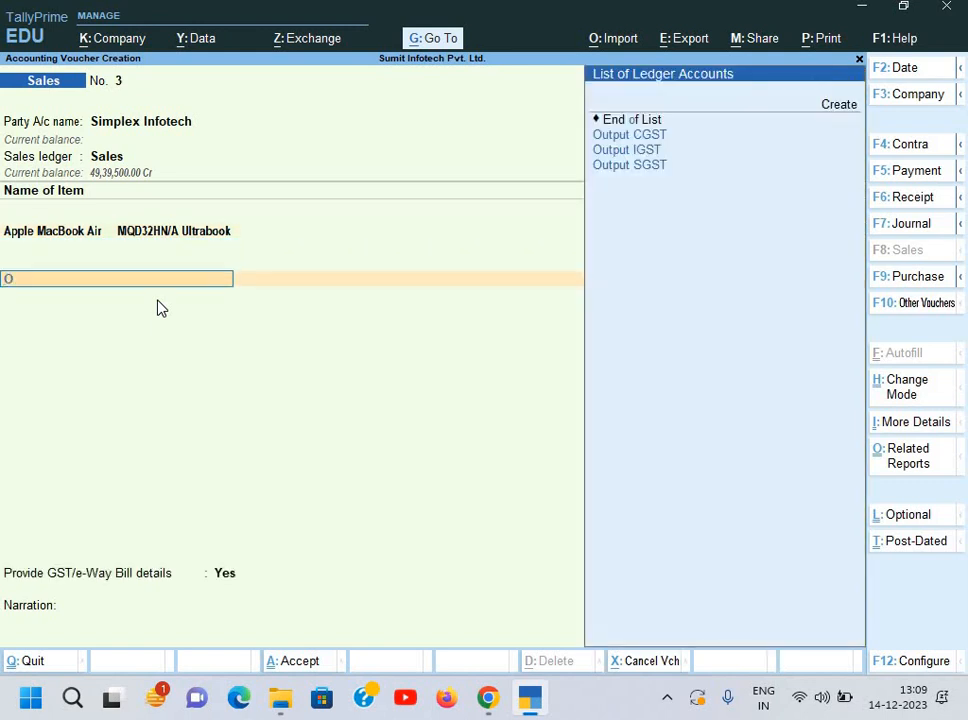
{"action": "key", "text": "Return"}
{"action": "key", "text": "Return"}
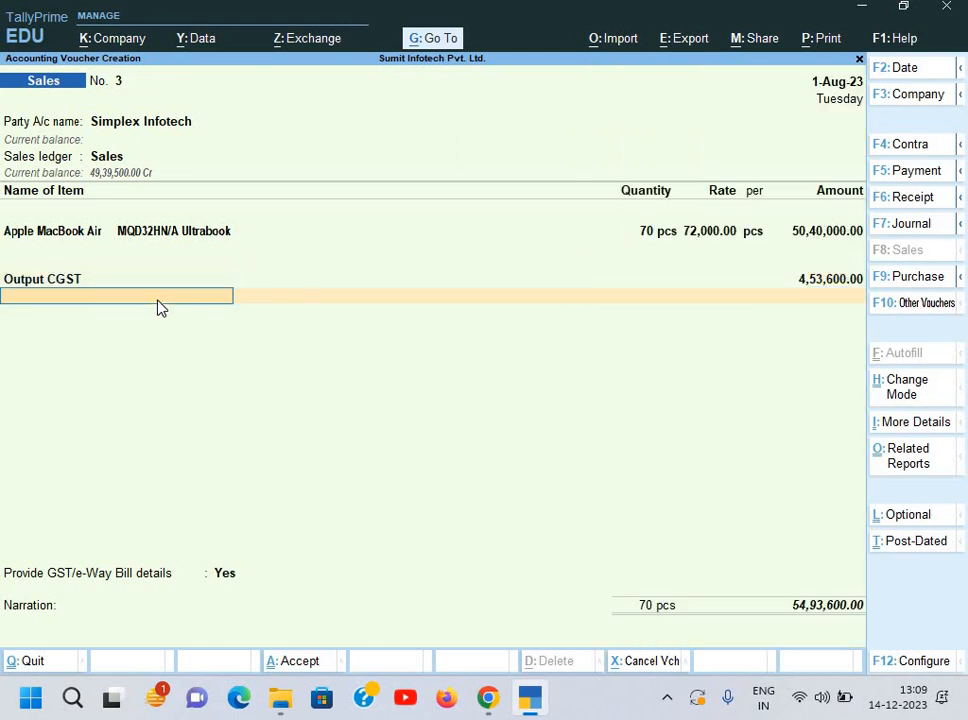
{"action": "type", "text": "O"}
{"action": "key", "text": "Down"}
{"action": "key", "text": "Down"}
{"action": "key", "text": "Return"}
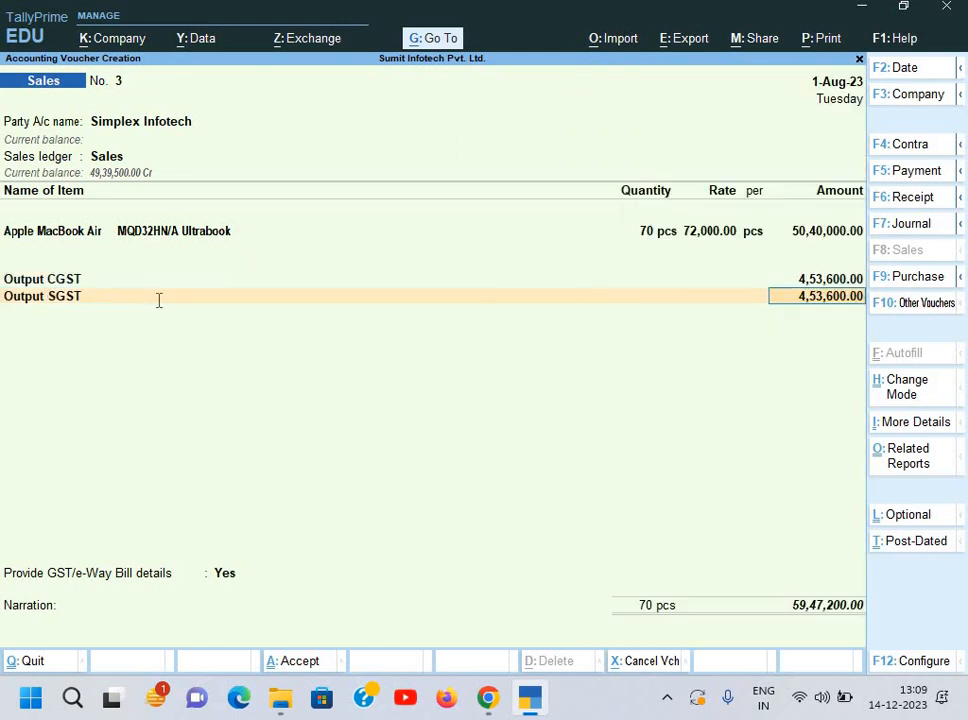
{"action": "key", "text": "alt+Tab"}
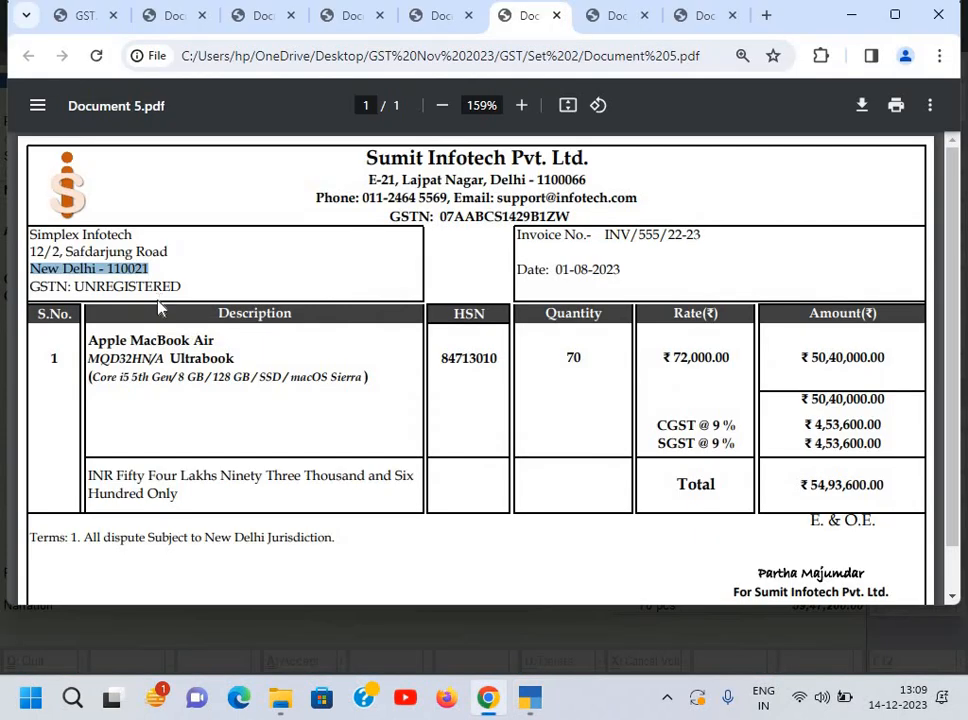
{"action": "key", "text": "alt+Tab"}
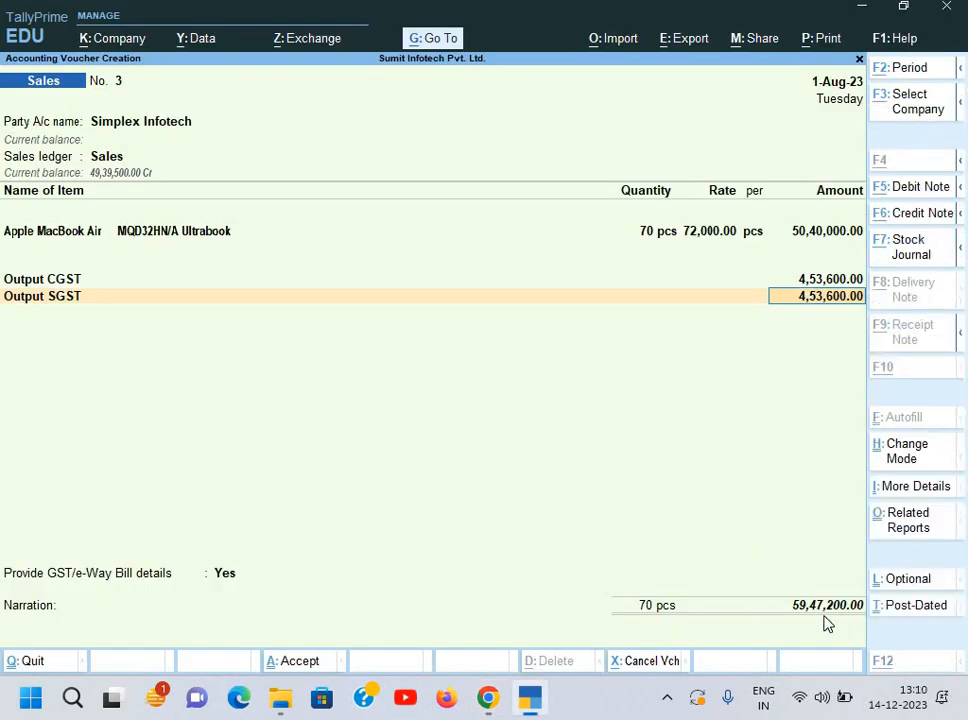
Step: Check the 4,53,600 tax amounts and 59,47,200 total against the invoice, then accept Output SGST
{"action": "key", "text": "alt+Tab"}
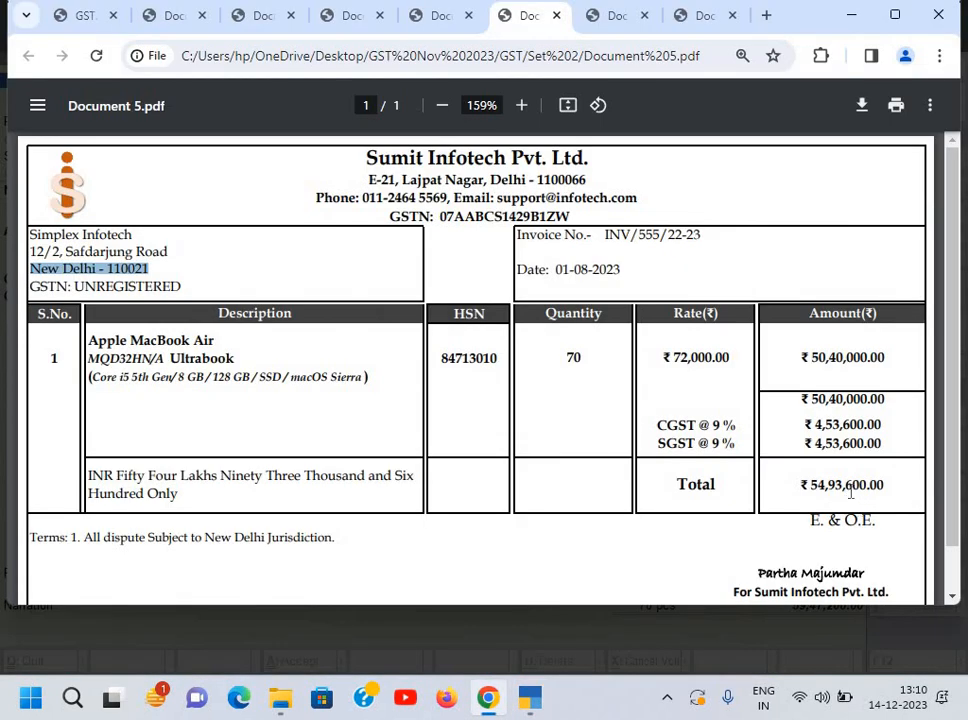
{"action": "key", "text": "alt+Tab"}
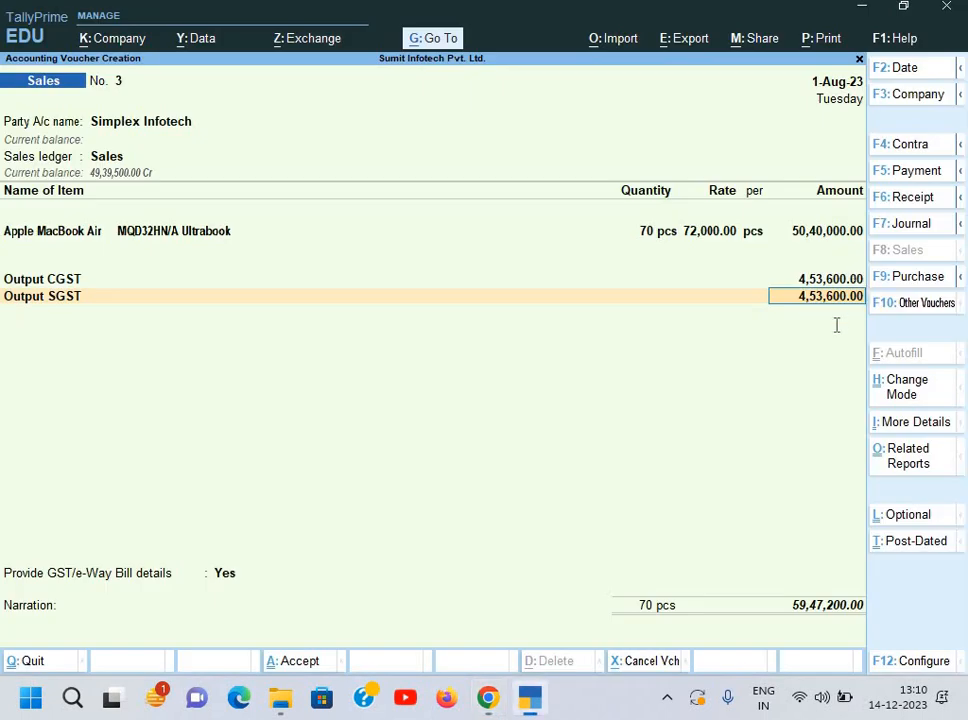
{"action": "key", "text": "alt+Tab"}
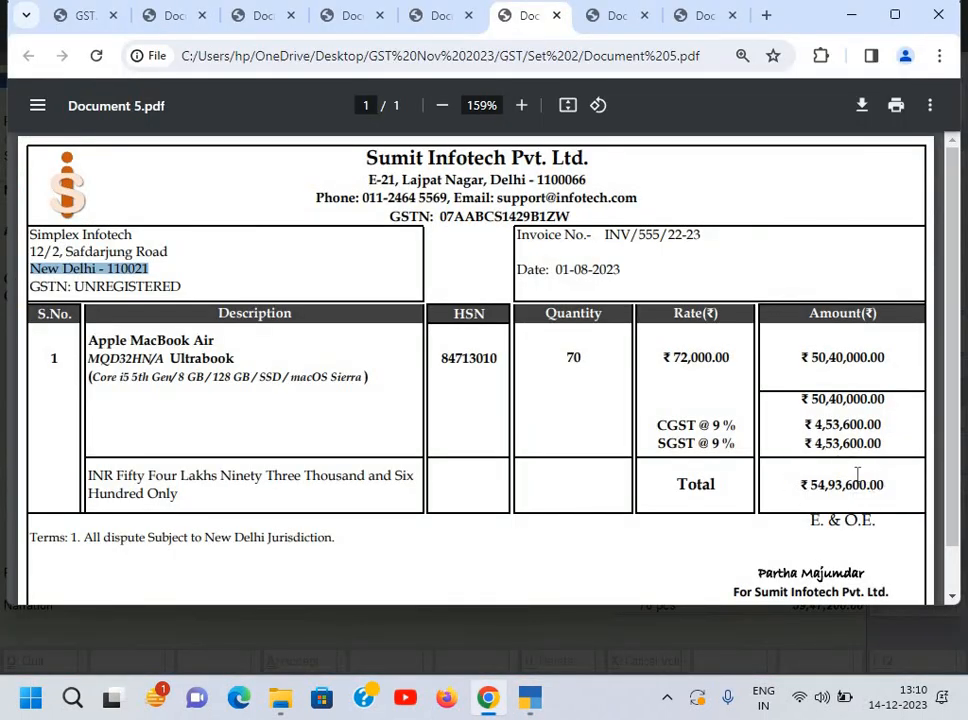
{"action": "key", "text": "alt+Tab"}
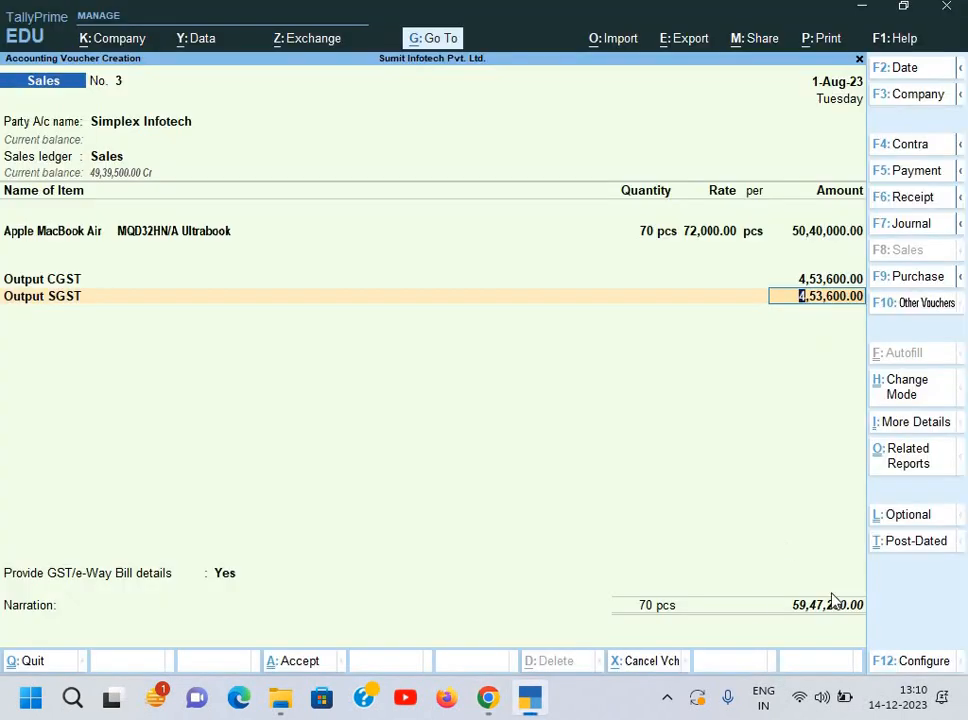
{"action": "key", "text": "ctrl"}
{"action": "key", "text": "alt+Tab"}
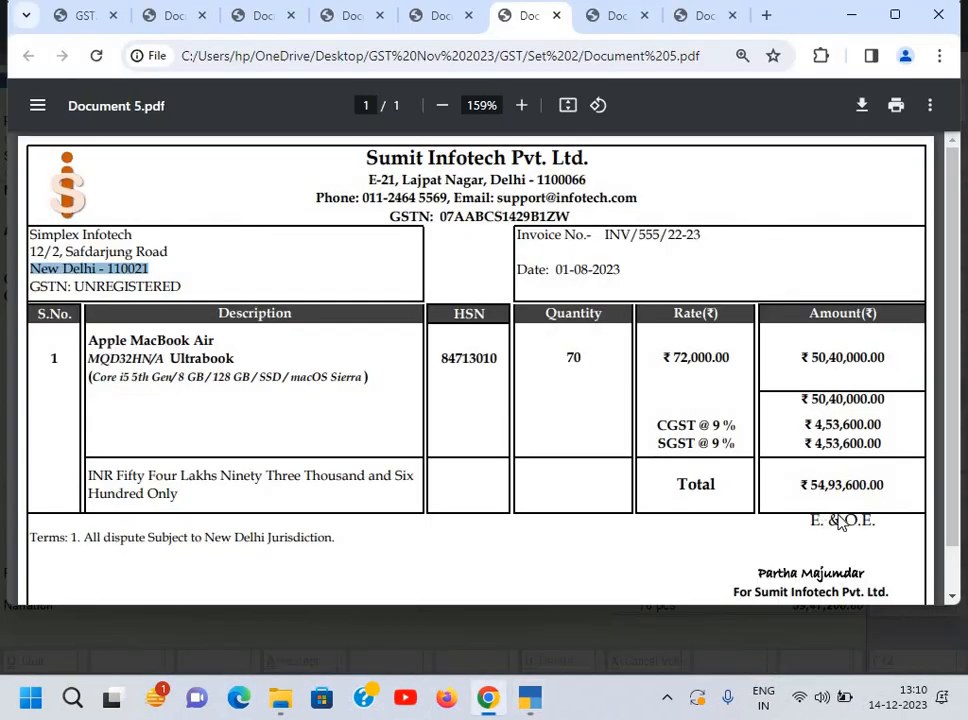
{"action": "key", "text": "alt+Tab"}
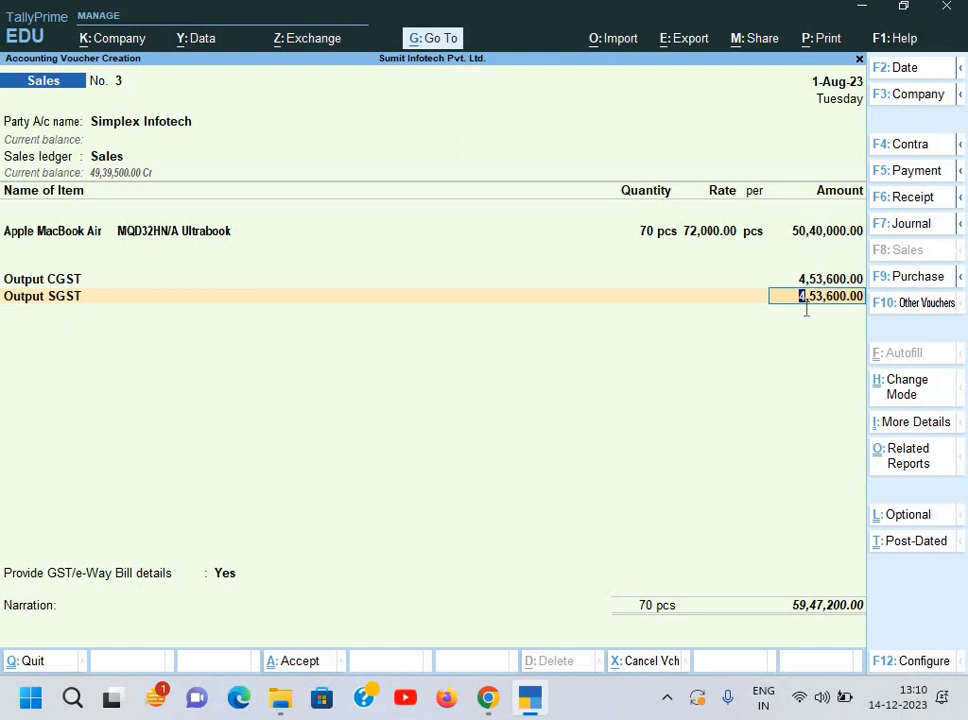
{"action": "key", "text": "alt+Tab"}
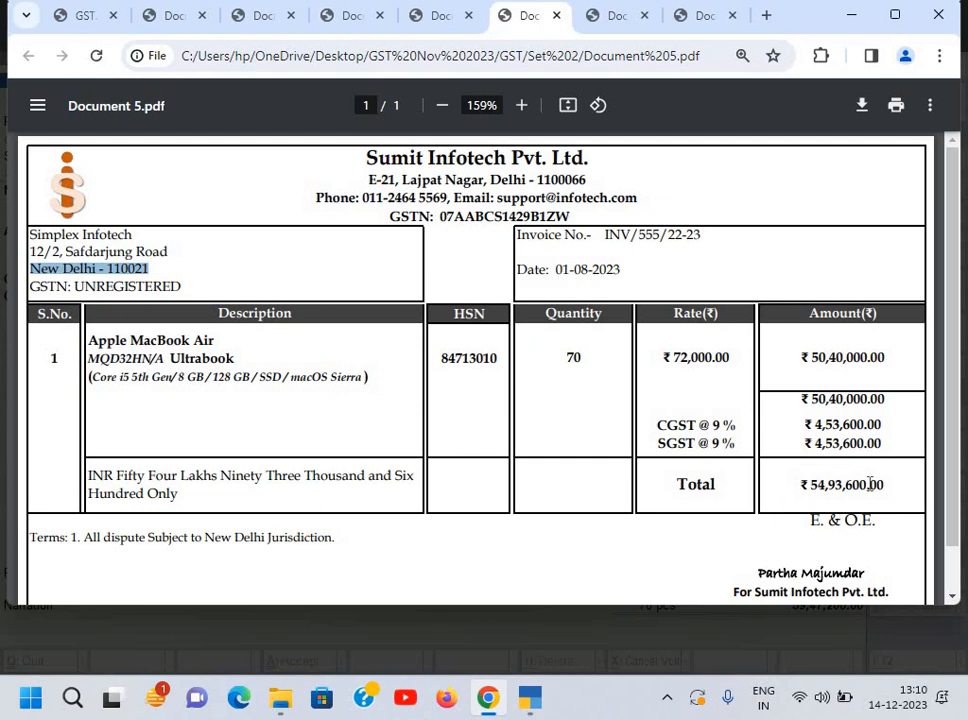
{"action": "key", "text": "alt+Tab"}
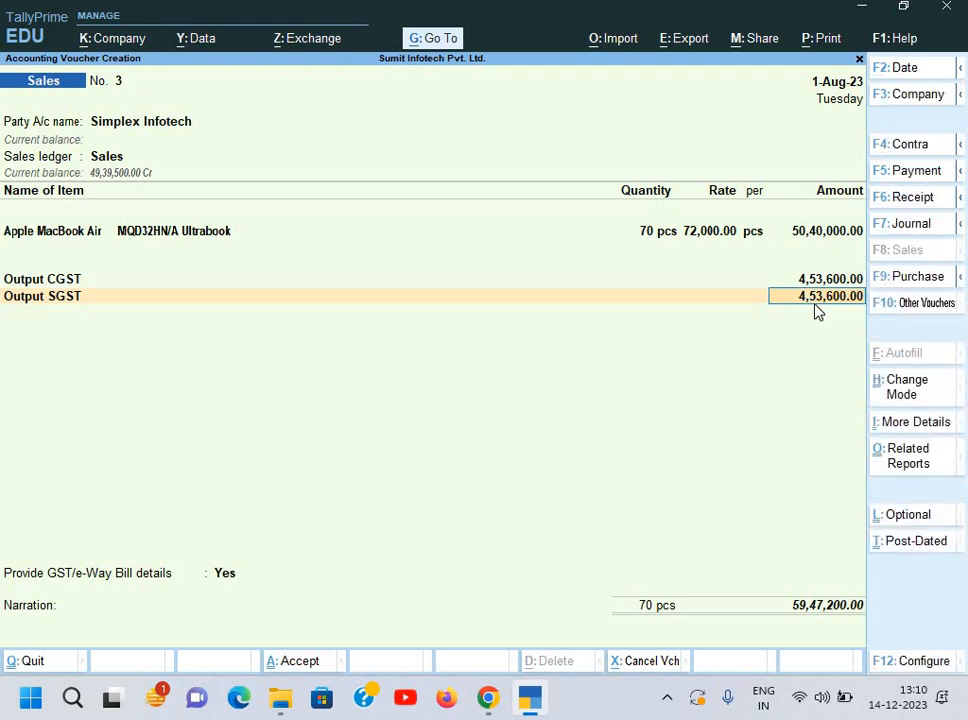
{"action": "key", "text": "Return"}
{"action": "key", "text": "Return"}
{"action": "key", "text": "Down"}
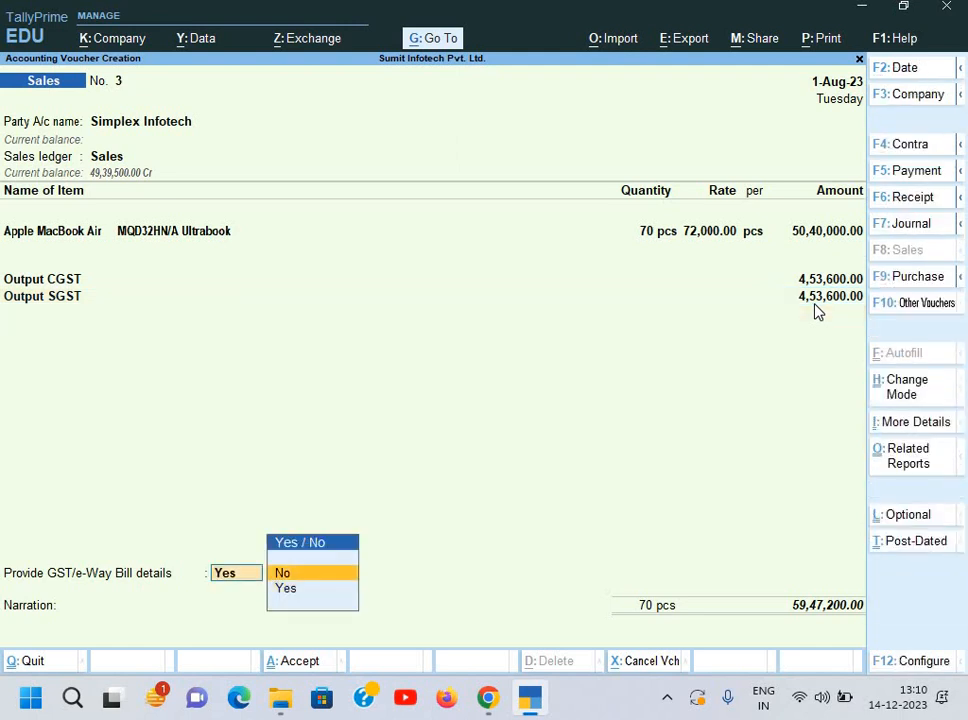
Step: Skip GST/e-Way Bill details and enter bill reference INV/555/22-23 from the invoice
{"action": "key", "text": "Return"}
{"action": "key", "text": "Return"}
{"action": "key", "text": "Return"}
{"action": "key", "text": "Return"}
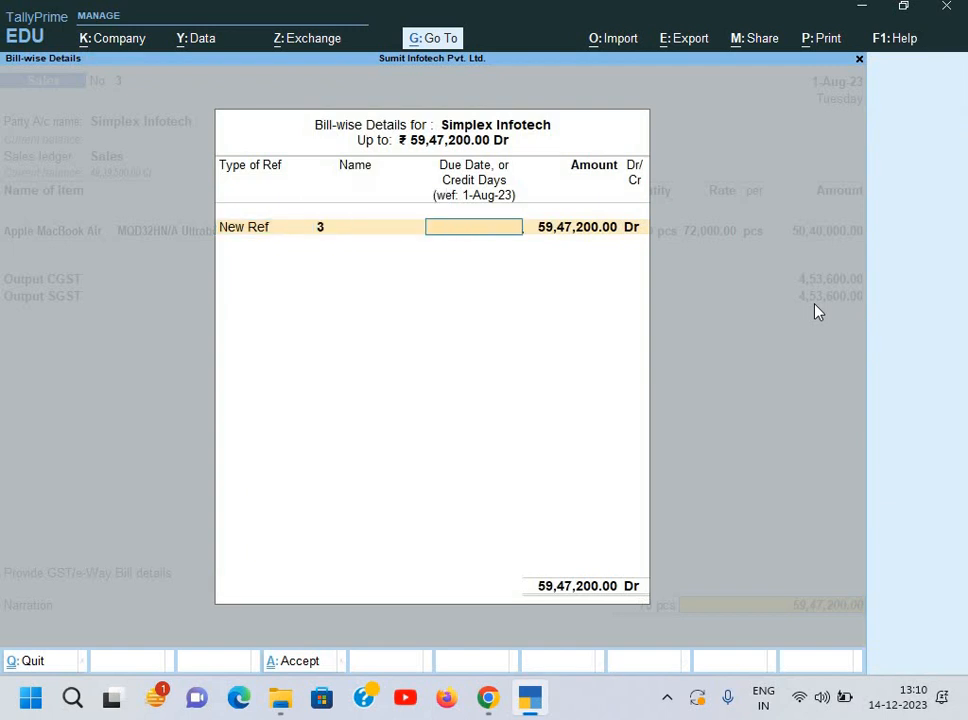
{"action": "key", "text": "BackSpace"}
{"action": "key", "text": "alt+Tab"}
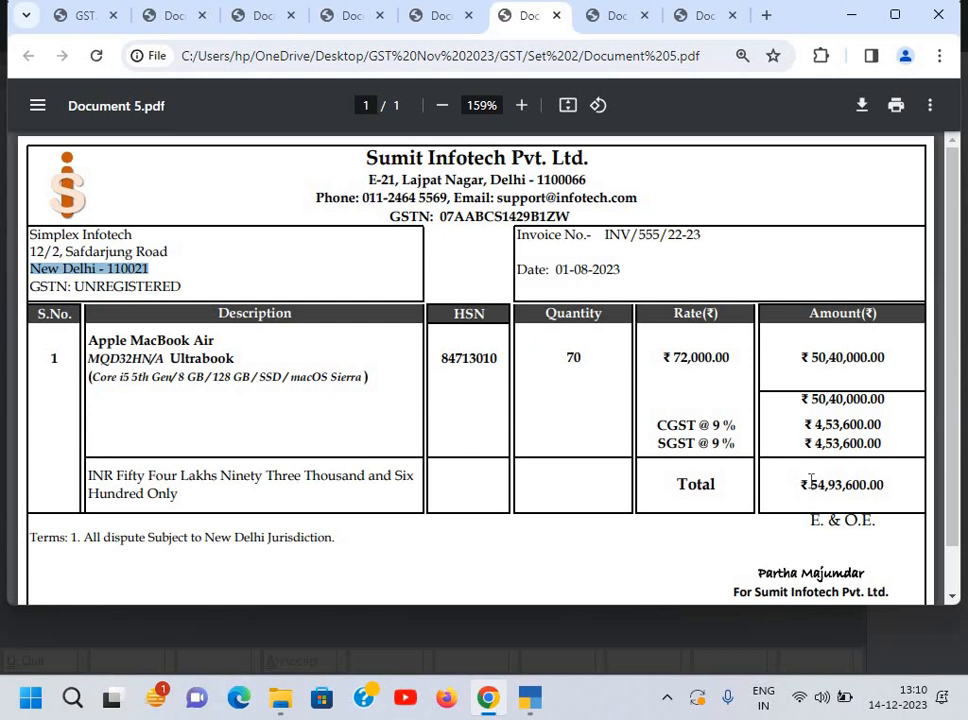
{"action": "key", "text": "alt+Tab"}
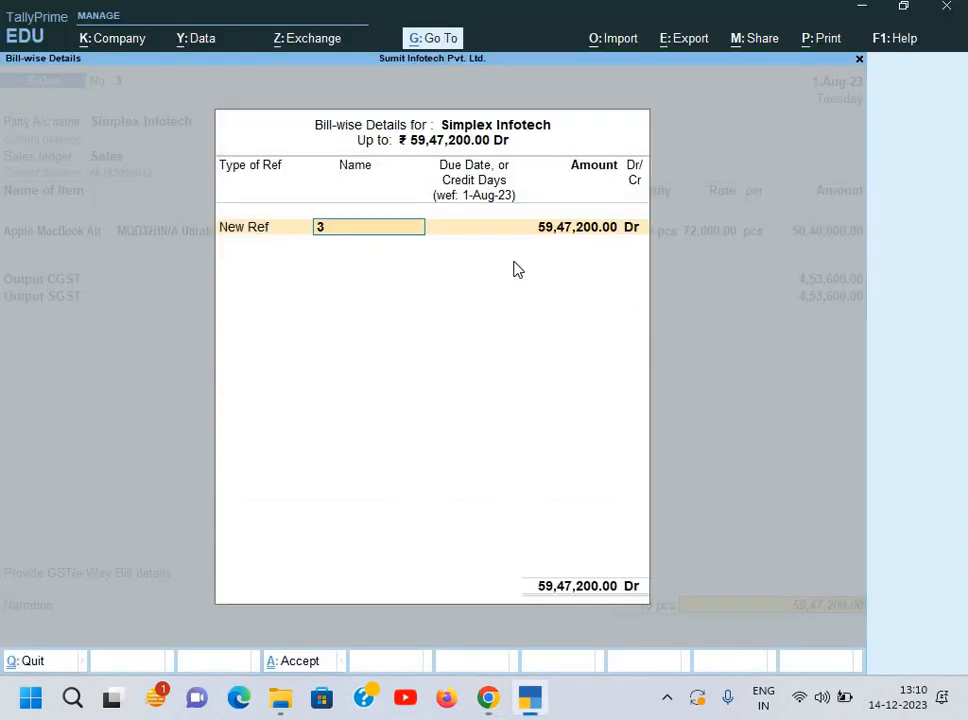
{"action": "key", "text": "alt+Tab"}
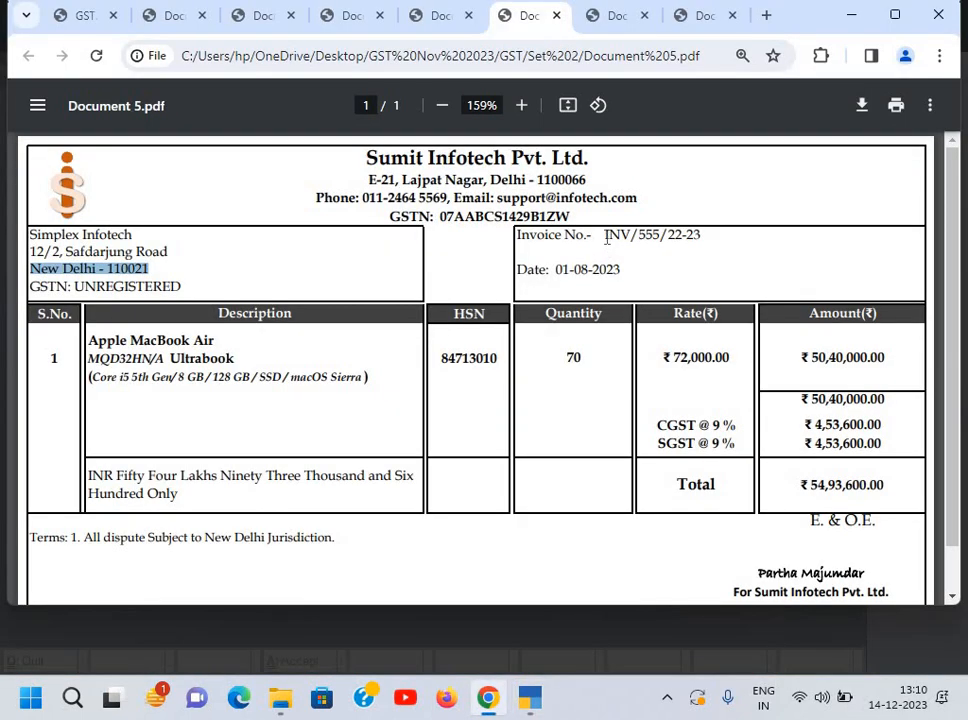
{"action": "left_click_drag", "start_coordinate": [604, 235], "coordinate": [706, 234]}
{"action": "key", "text": "ctrl+c"}
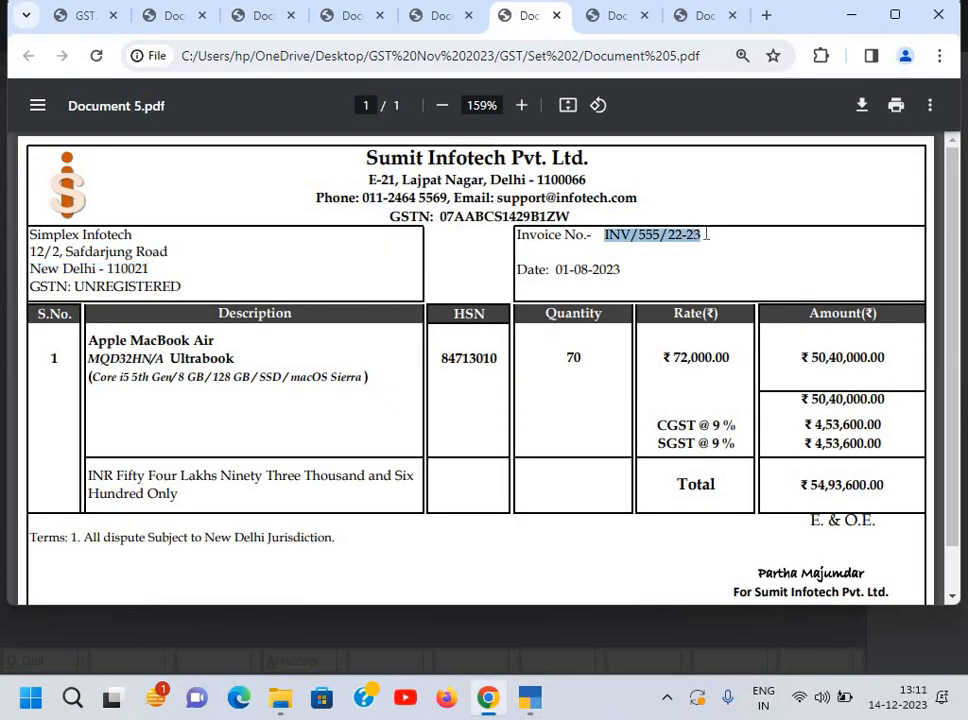
{"action": "key", "text": "alt+Tab"}
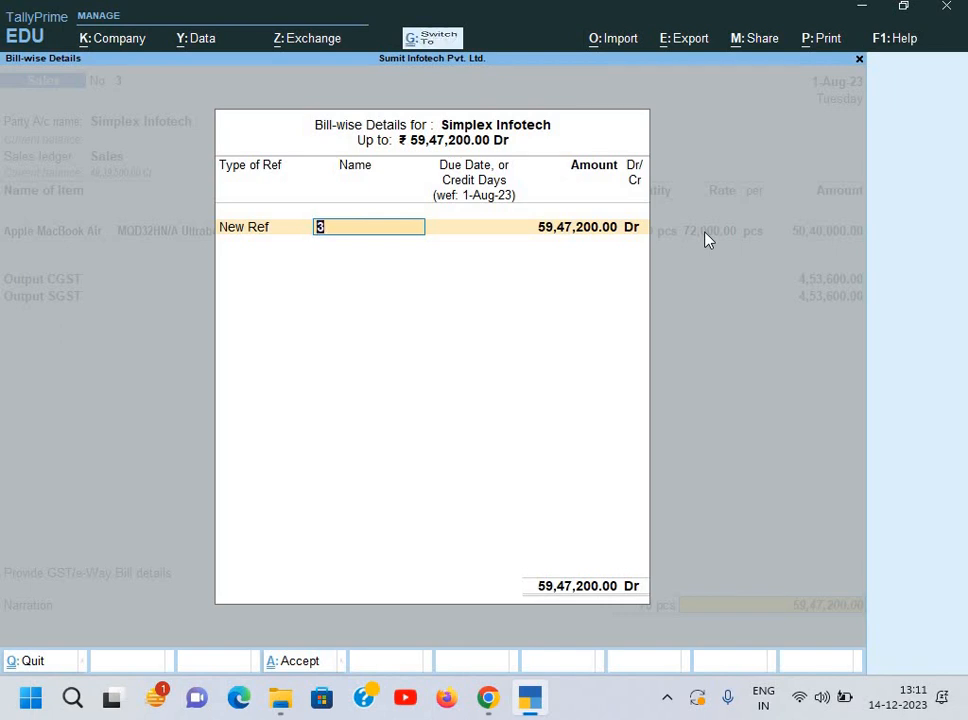
{"action": "key", "text": "ctrl+v"}
{"action": "key", "text": "alt+Tab"}
{"action": "key", "text": "alt+Tab"}
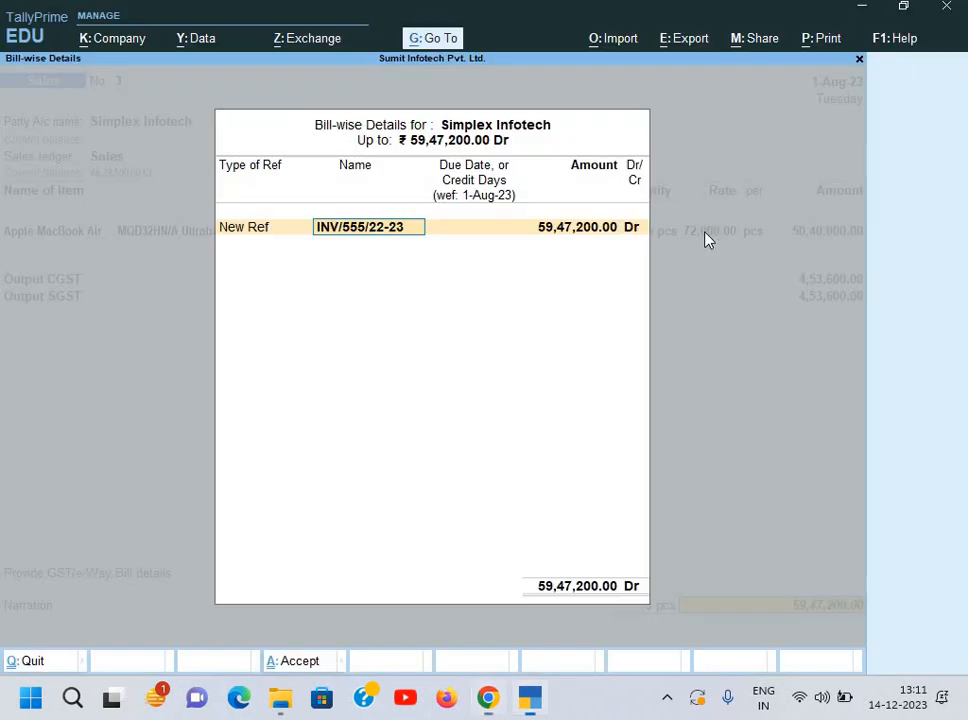
{"action": "key", "text": "Return"}
{"action": "key", "text": "Return"}
{"action": "key", "text": "Return"}
Step: Add narration 'Being goods sold' and save the sales voucher
{"action": "key", "text": "Return"}
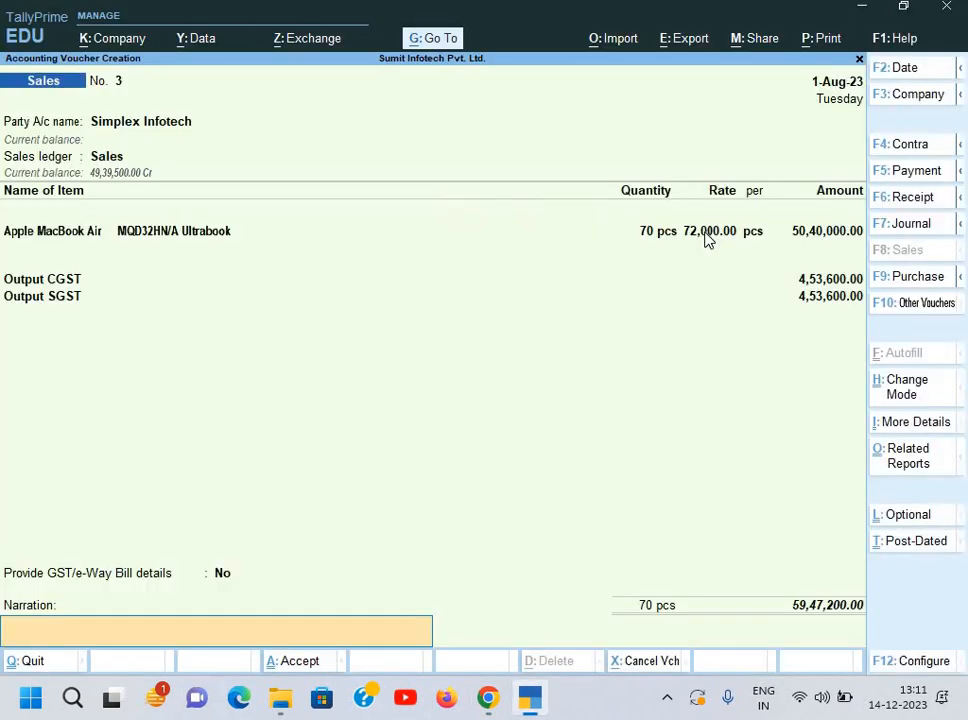
{"action": "type", "text": "Being goods sold"}
{"action": "key", "text": "Return"}
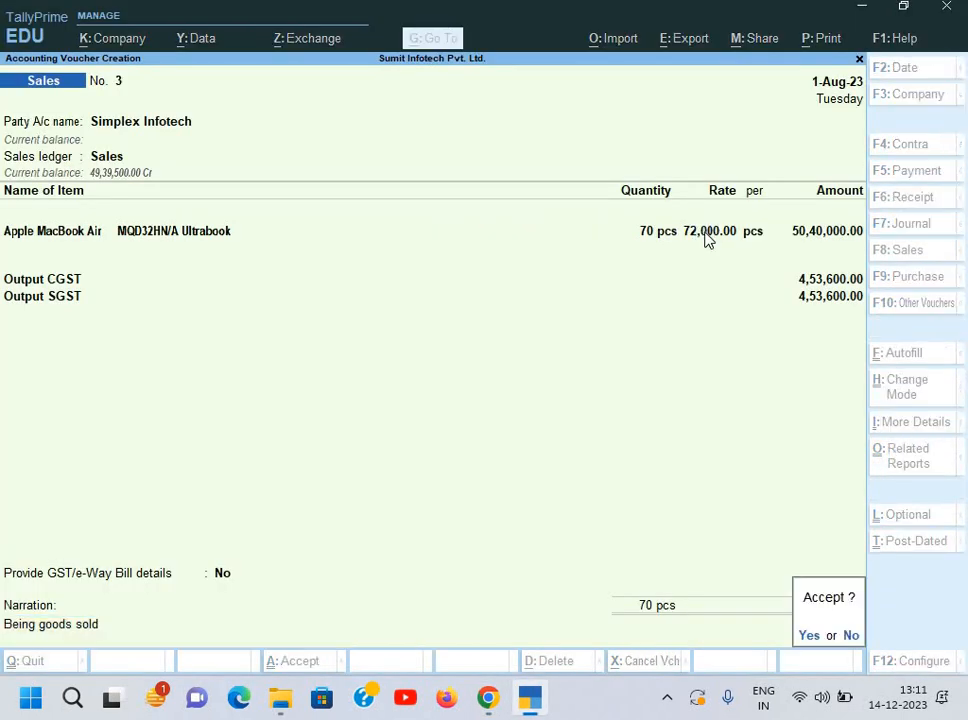
{"action": "key", "text": "Return"}
Step: Decline the e-Way Bill and review the Global Event Services invoice for 82,600 in Document 6.pdf
{"action": "key", "text": "n"}
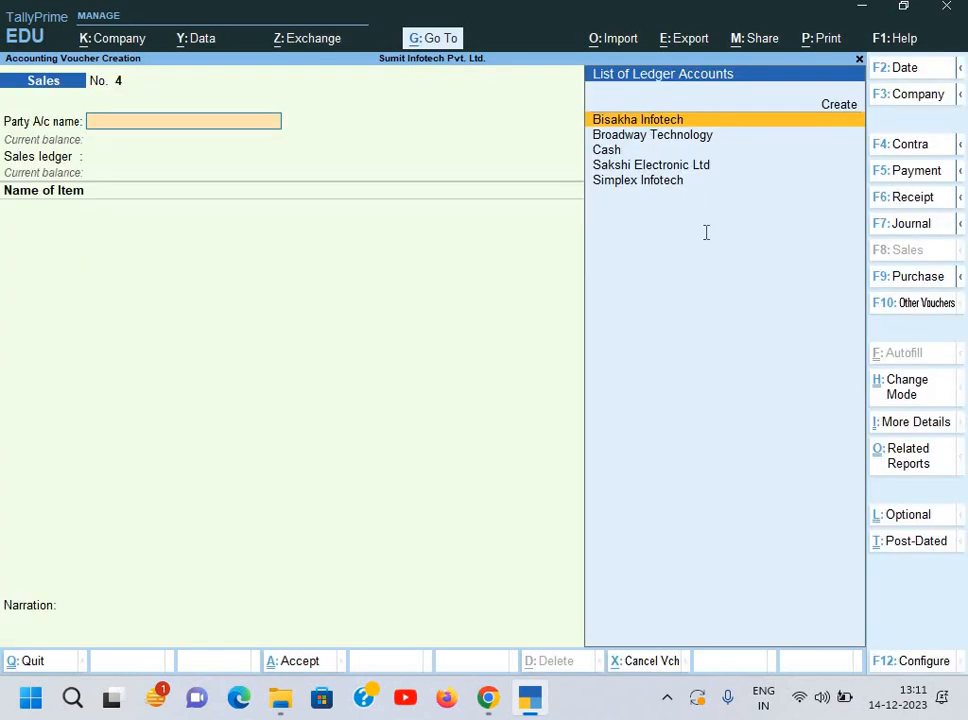
{"action": "key", "text": "alt+Tab"}
{"action": "left_click", "coordinate": [612, 15]}
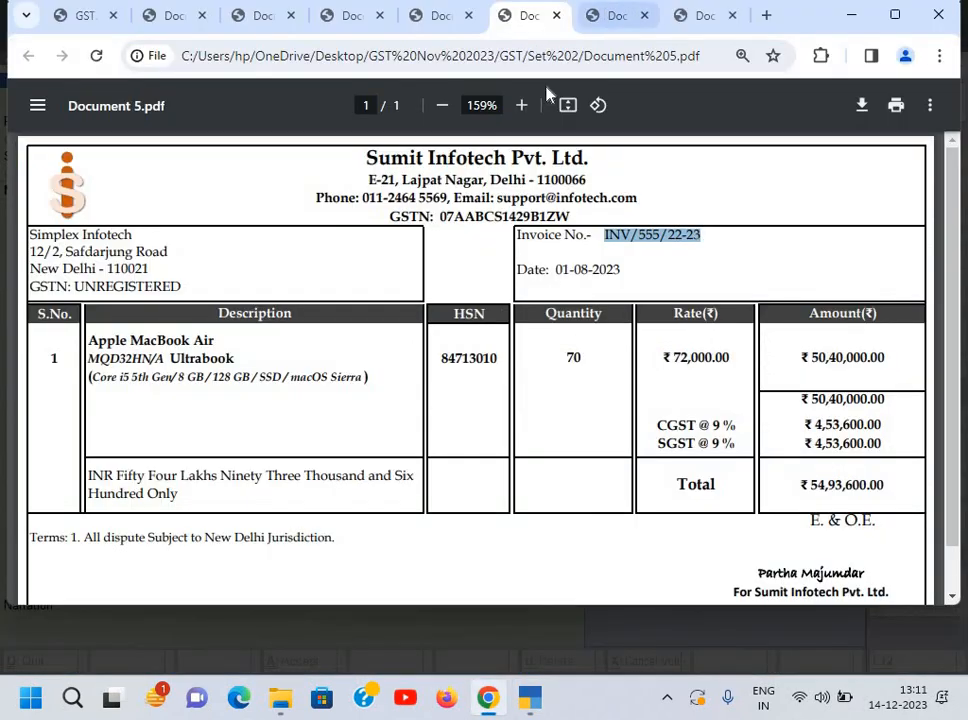
{"action": "scroll", "coordinate": [520, 175], "scroll_direction": "up", "scroll_amount": 3}
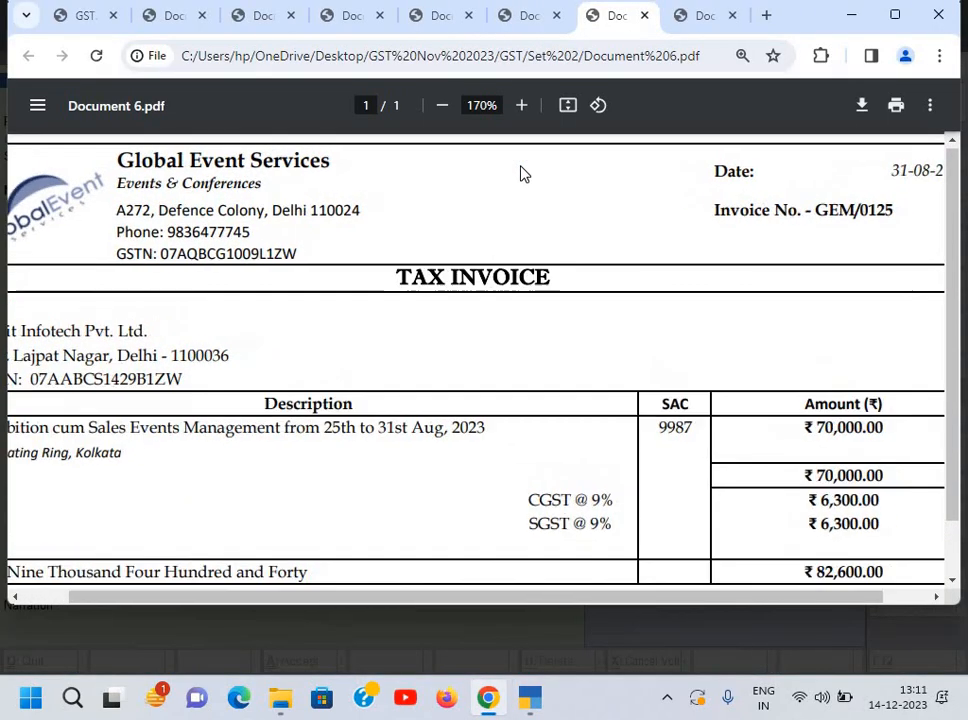
{"action": "scroll", "coordinate": [519, 172], "scroll_direction": "down", "scroll_amount": 1}
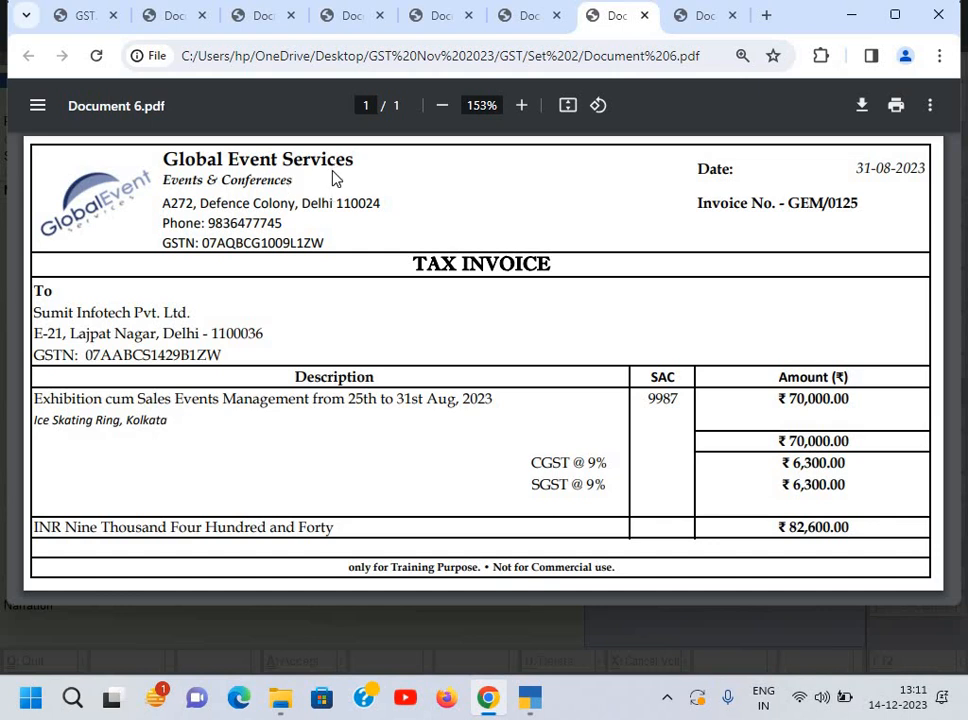
{"action": "key", "text": "alt+Tab"}
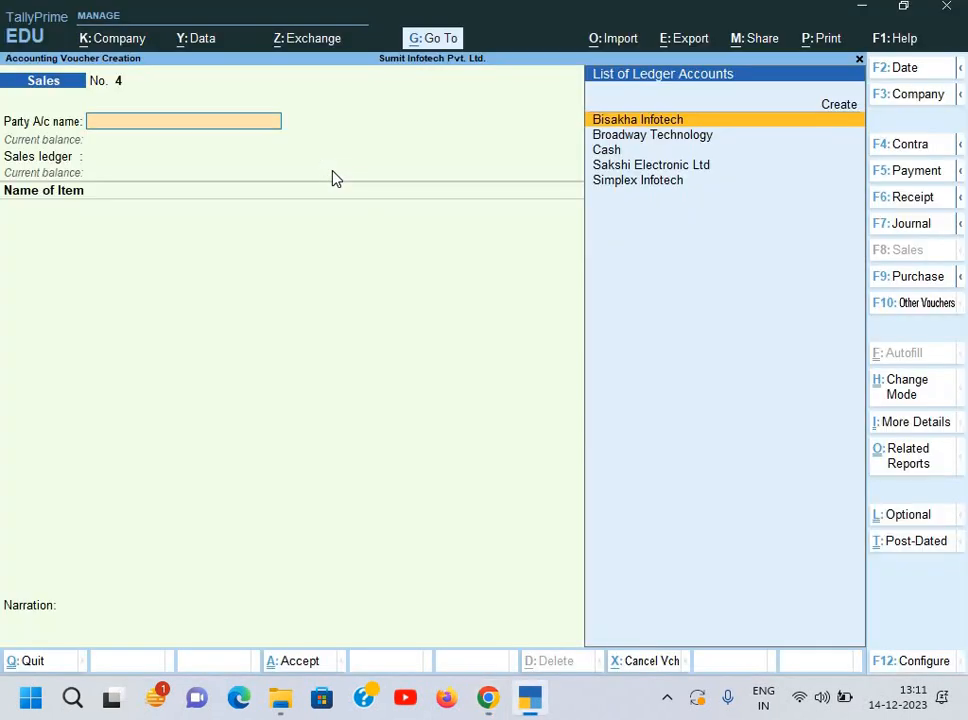
Step: Start a Purchase voucher in Accounting Invoice mode
{"action": "key", "text": "F9"}
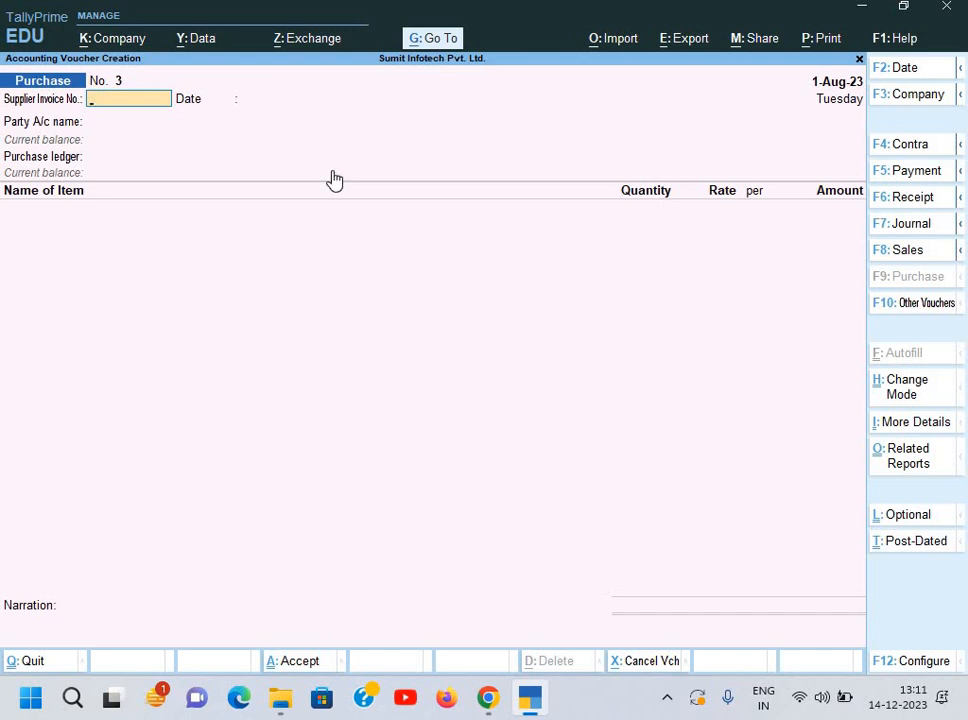
{"action": "key", "text": "ctrl+h"}
{"action": "key", "text": "Down"}
{"action": "key", "text": "Return"}
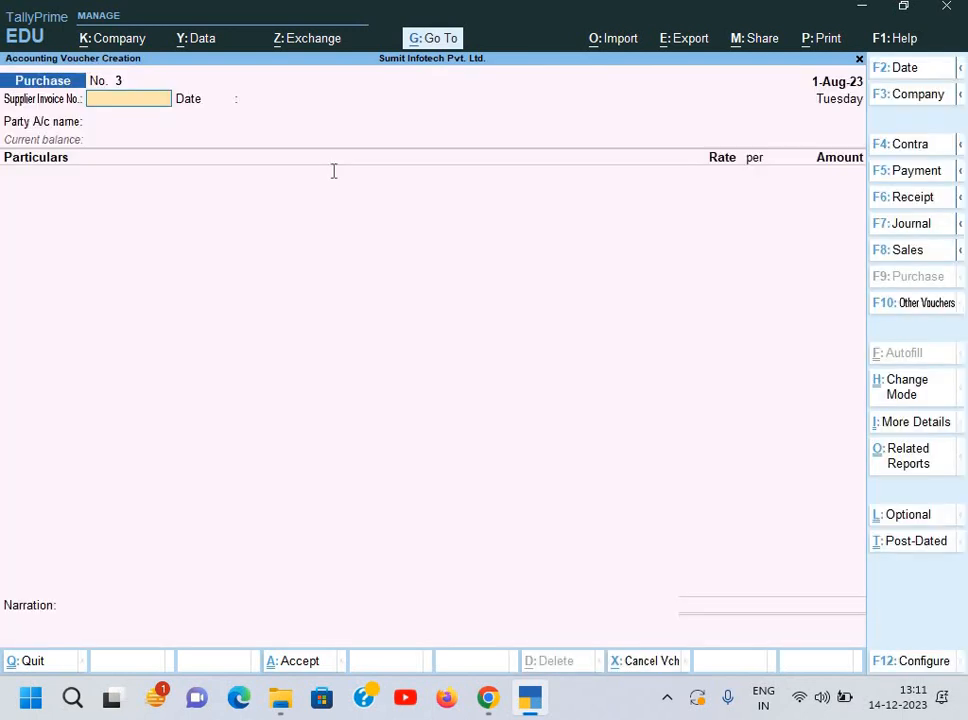
Step: Enter supplier invoice number GEM/0125 copied from the service invoice
{"action": "key", "text": "alt+Tab"}
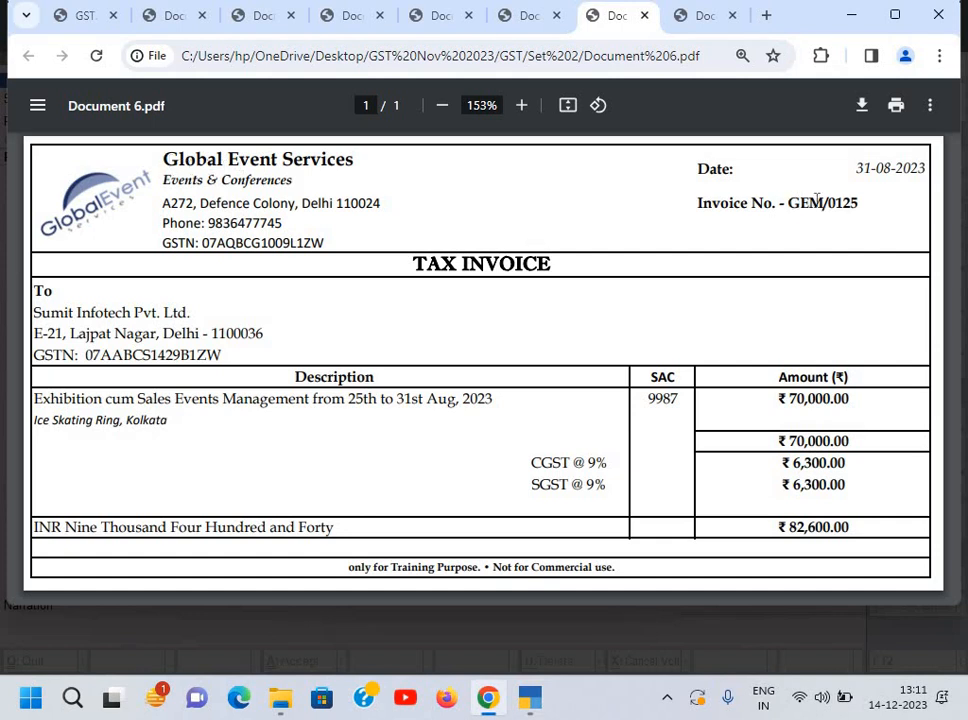
{"action": "left_click_drag", "start_coordinate": [789, 203], "coordinate": [858, 202]}
{"action": "key", "text": "ctrl+c"}
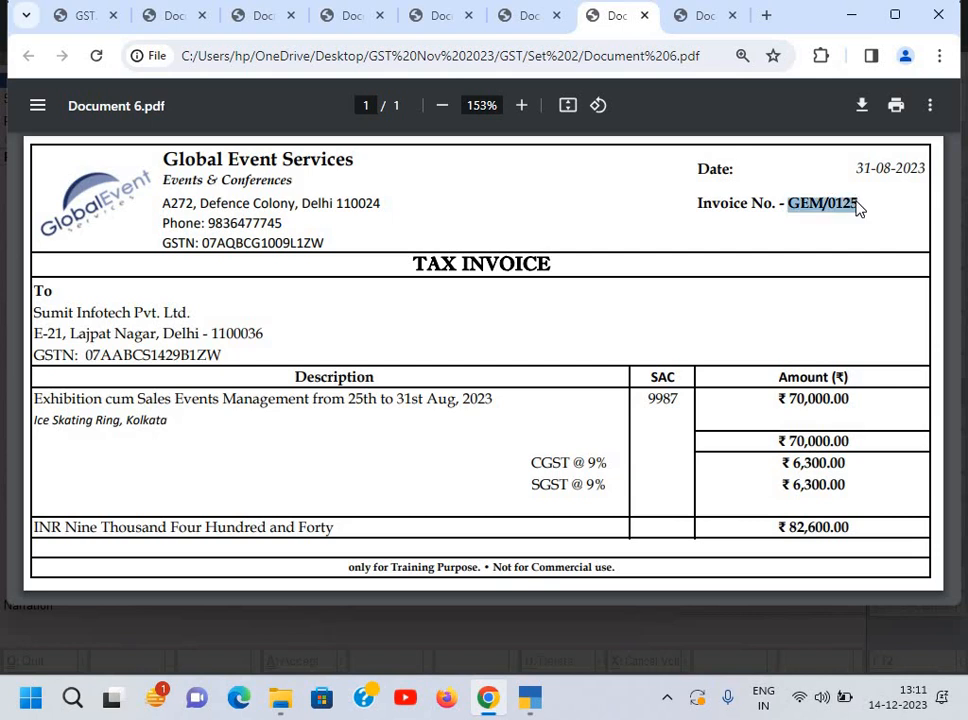
{"action": "key", "text": "alt+Tab"}
{"action": "key", "text": "ctrl+v"}
{"action": "key", "text": "Return"}
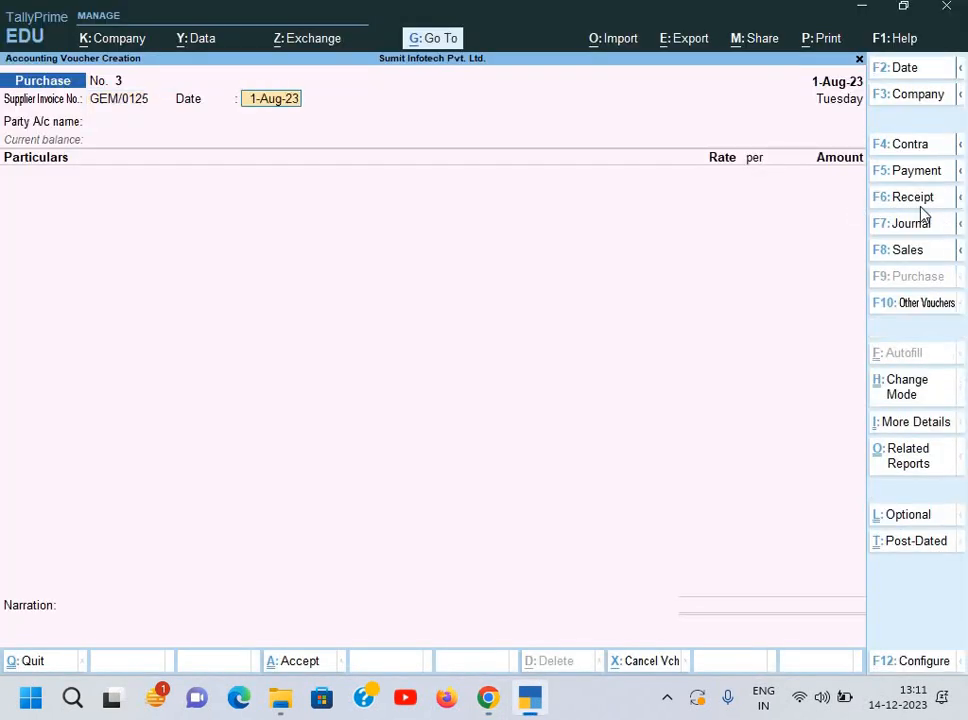
Step: Date the purchase voucher and invoice 31-Aug-23 to match the supplier invoice
{"action": "key", "text": "alt+Tab"}
{"action": "key", "text": "alt+Tab"}
{"action": "key", "text": "F2"}
{"action": "type", "text": "31-8"}
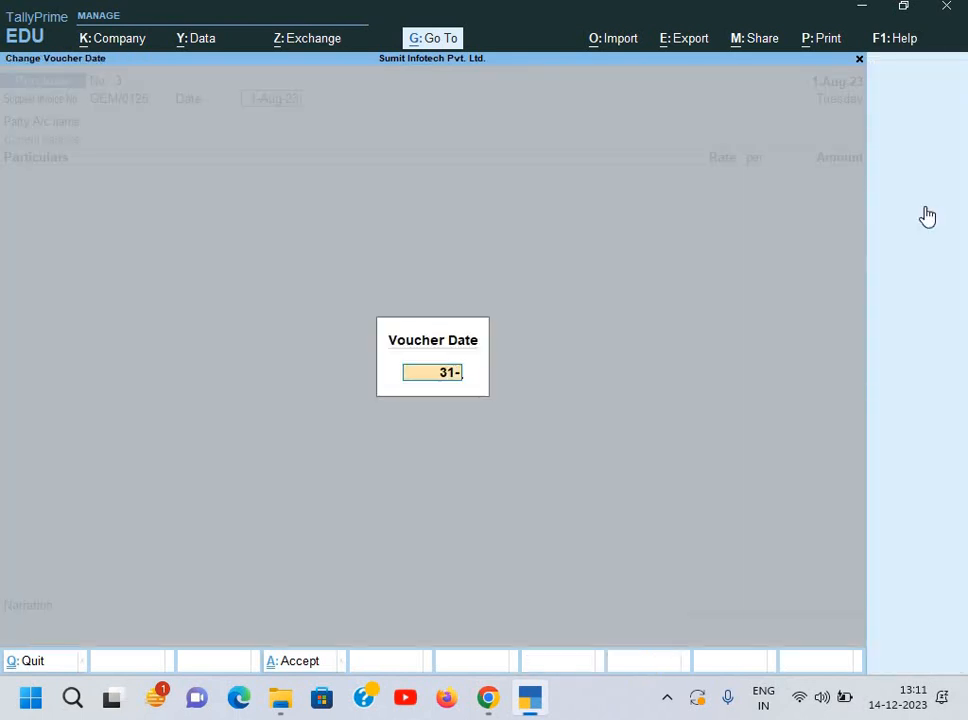
{"action": "key", "text": "Return"}
{"action": "type", "text": "31-"}
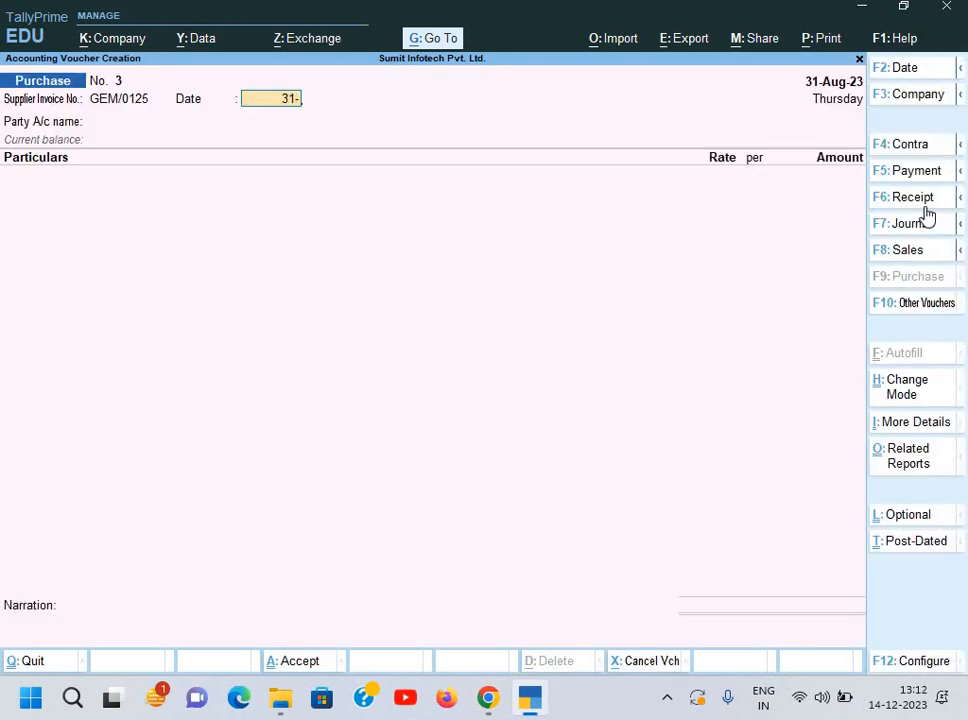
{"action": "key", "text": "Return"}
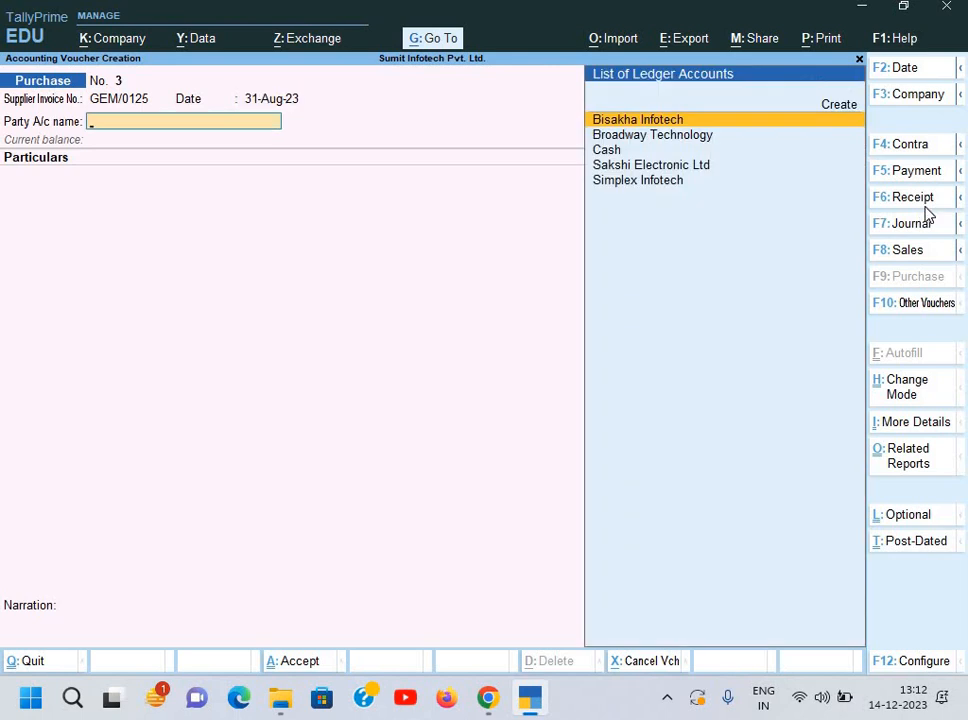
Step: Create ledger Global Event Services under Sundry Creditors with bill-by-bill balances kept on
{"action": "key", "text": "alt+c"}
{"action": "key", "text": "alt+Tab"}
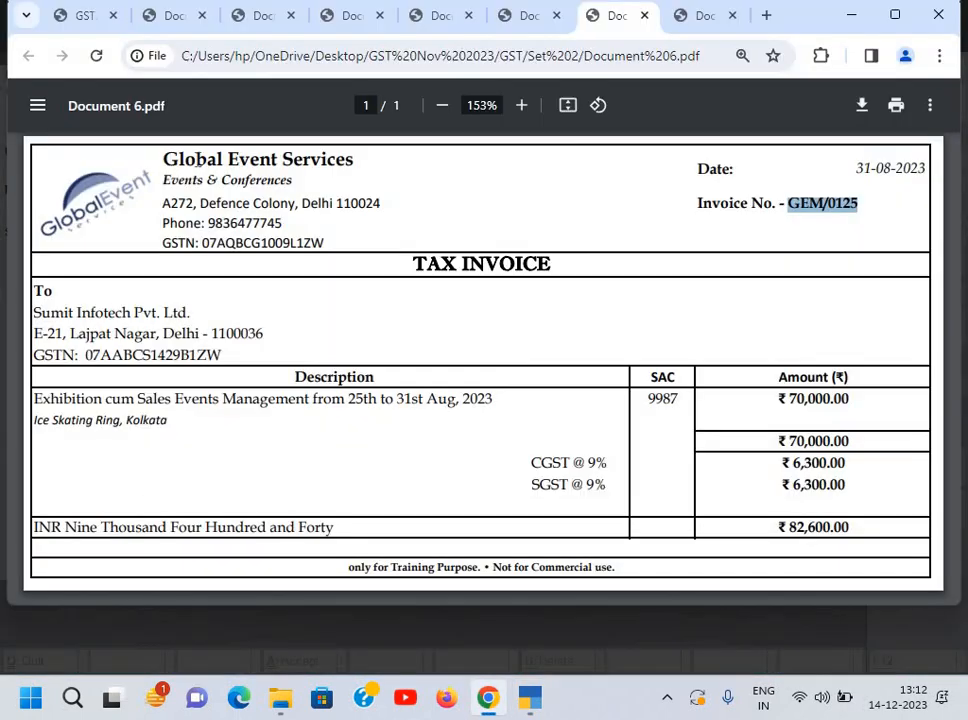
{"action": "left_click_drag", "start_coordinate": [164, 159], "coordinate": [357, 162]}
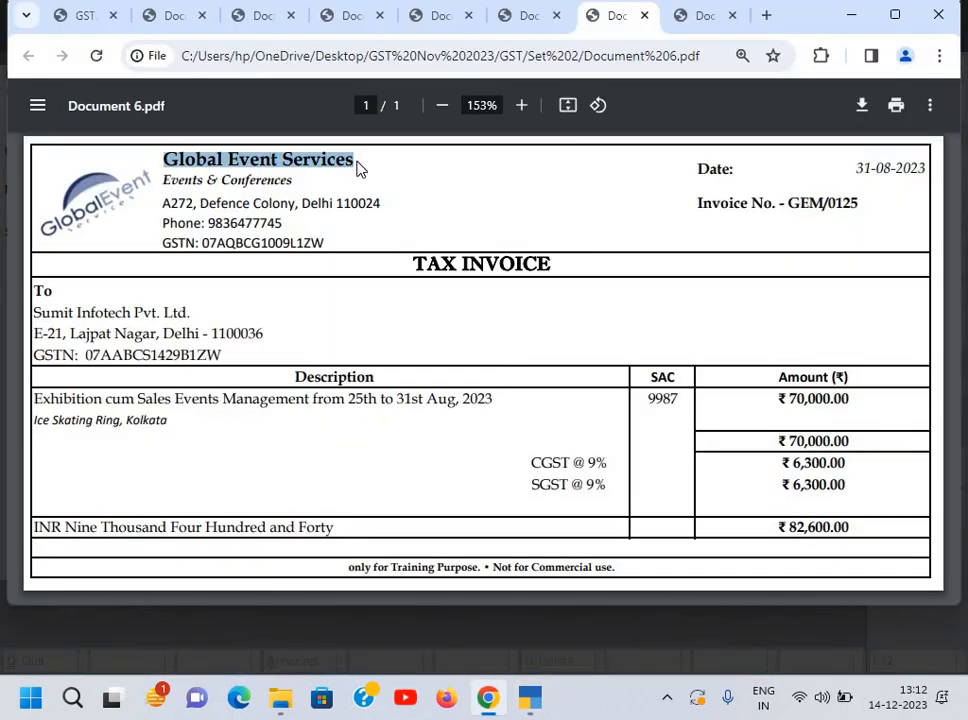
{"action": "key", "text": "ctrl+c"}
{"action": "key", "text": "alt+Tab"}
{"action": "key", "text": "ctrl+v"}
{"action": "key", "text": "Return"}
{"action": "key", "text": "Return"}
{"action": "type", "text": "S"}
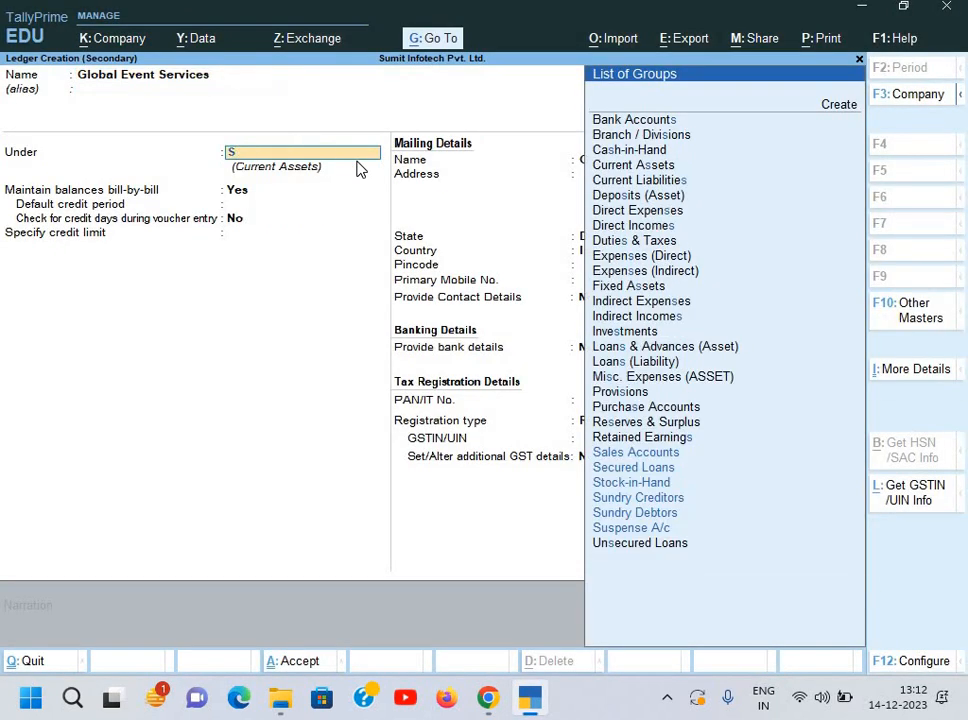
{"action": "key", "text": "Down"}
{"action": "key", "text": "Down"}
{"action": "key", "text": "Down"}
{"action": "key", "text": "Down"}
{"action": "key", "text": "Return"}
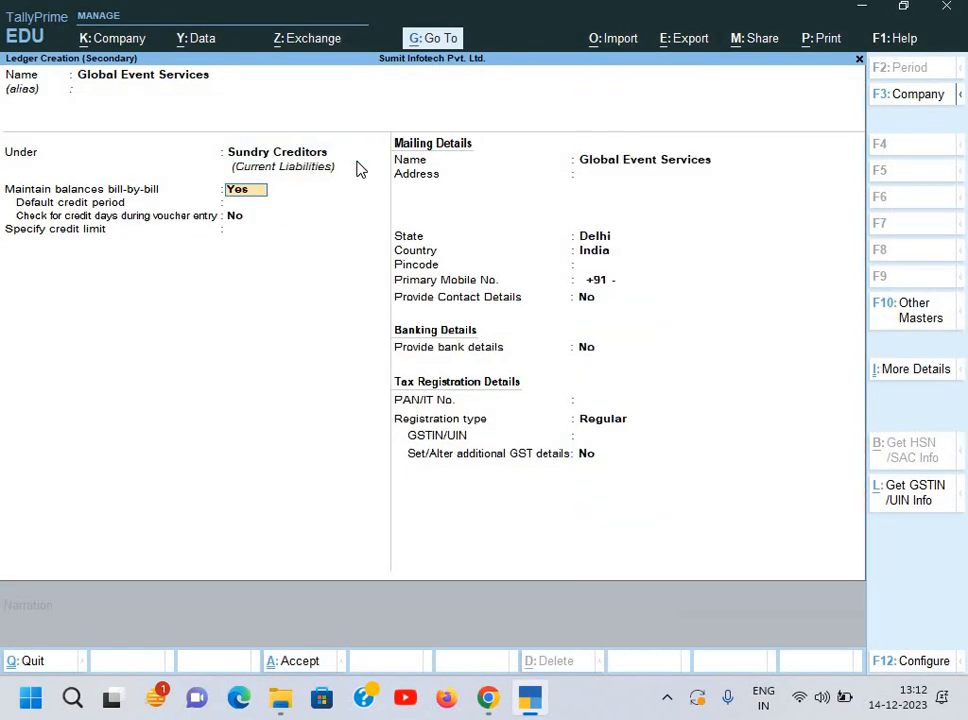
{"action": "key", "text": "Return"}
{"action": "key", "text": "Return"}
{"action": "key", "text": "Return"}
{"action": "key", "text": "Return"}
Step: Copy the supplier's address from the invoice into the new ledger
{"action": "key", "text": "alt+Tab"}
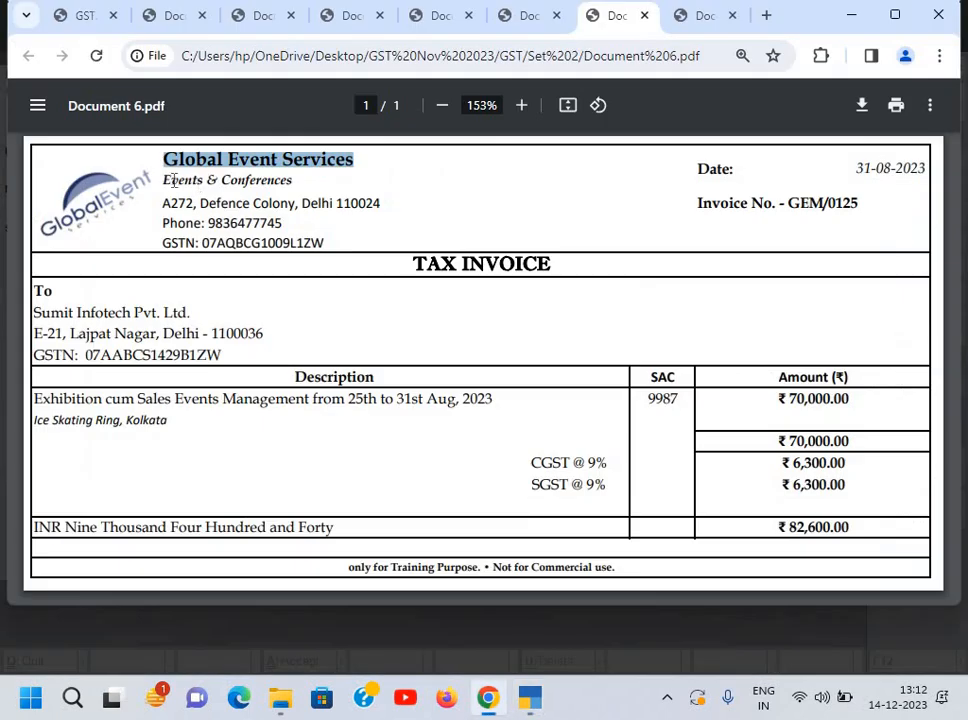
{"action": "left_click_drag", "start_coordinate": [164, 203], "coordinate": [389, 203]}
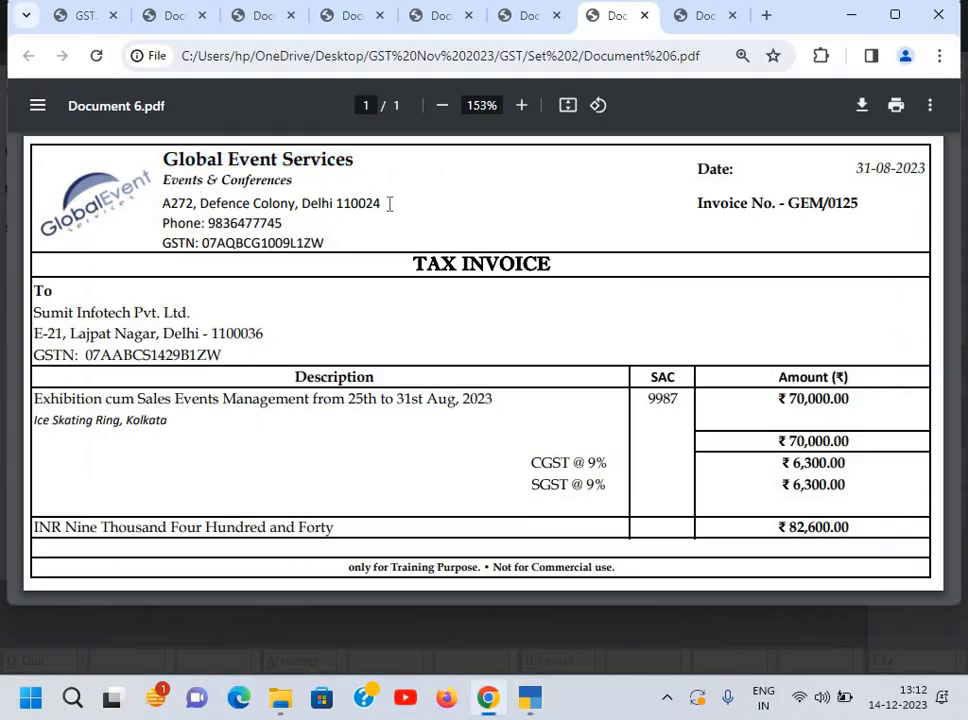
{"action": "key", "text": "ctrl+c"}
{"action": "key", "text": "alt+Tab"}
{"action": "key", "text": "ctrl+alt+v"}
{"action": "key", "text": "Return"}
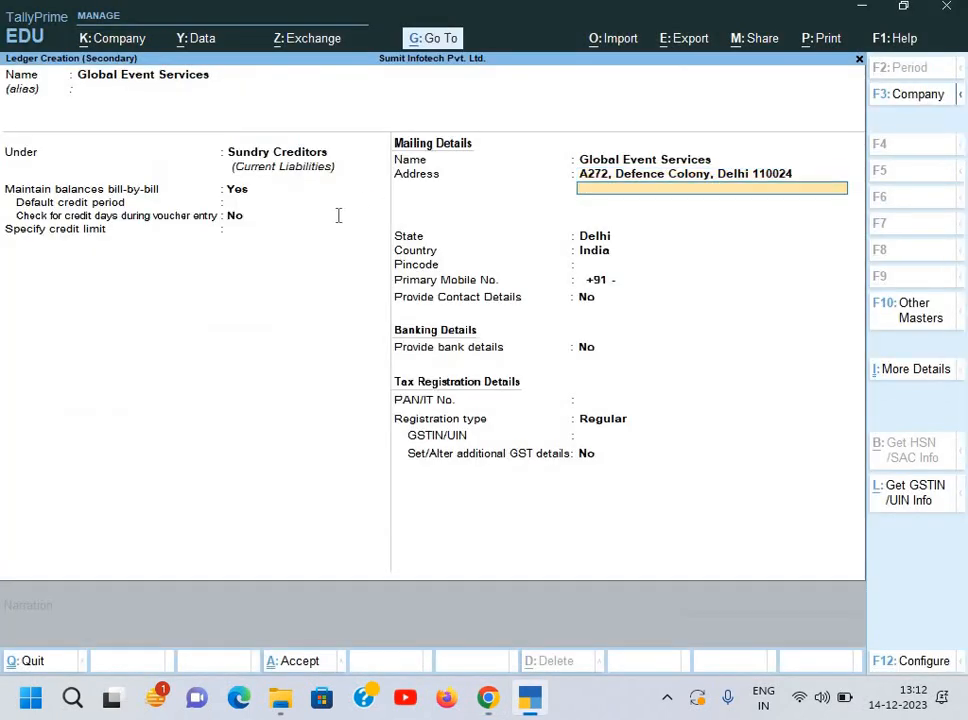
Step: Fill in the supplier's mobile number from the invoice
{"action": "key", "text": "alt+Tab"}
{"action": "left_click_drag", "start_coordinate": [209, 223], "coordinate": [297, 223]}
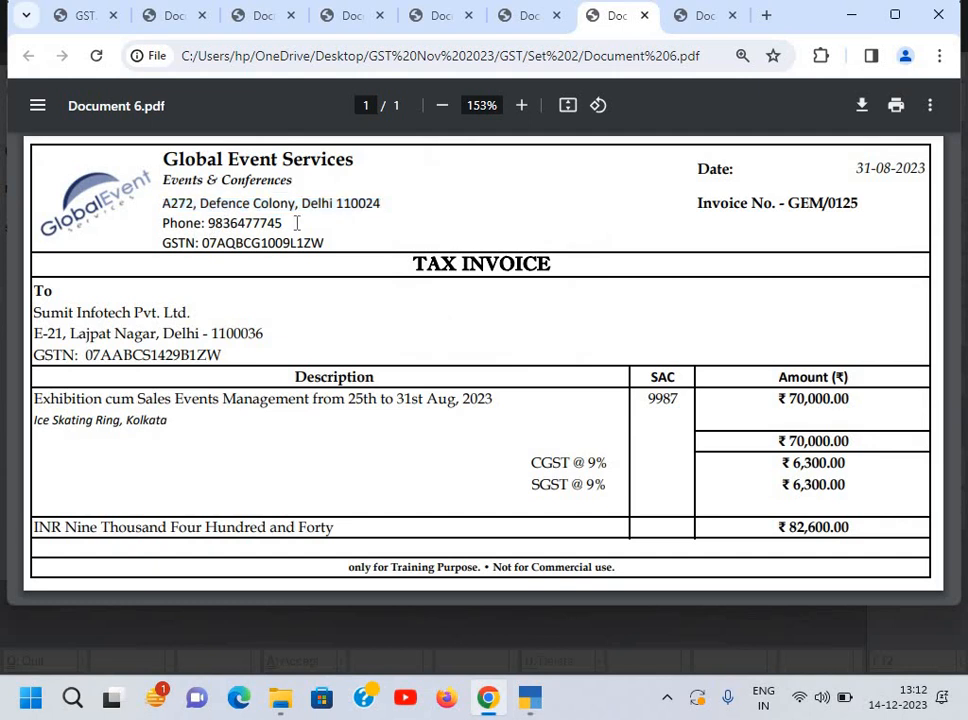
{"action": "left_click", "coordinate": [297, 223]}
{"action": "left_click_drag", "start_coordinate": [283, 223], "coordinate": [209, 223]}
{"action": "left_click", "coordinate": [210, 223]}
{"action": "double_click", "coordinate": [278, 223]}
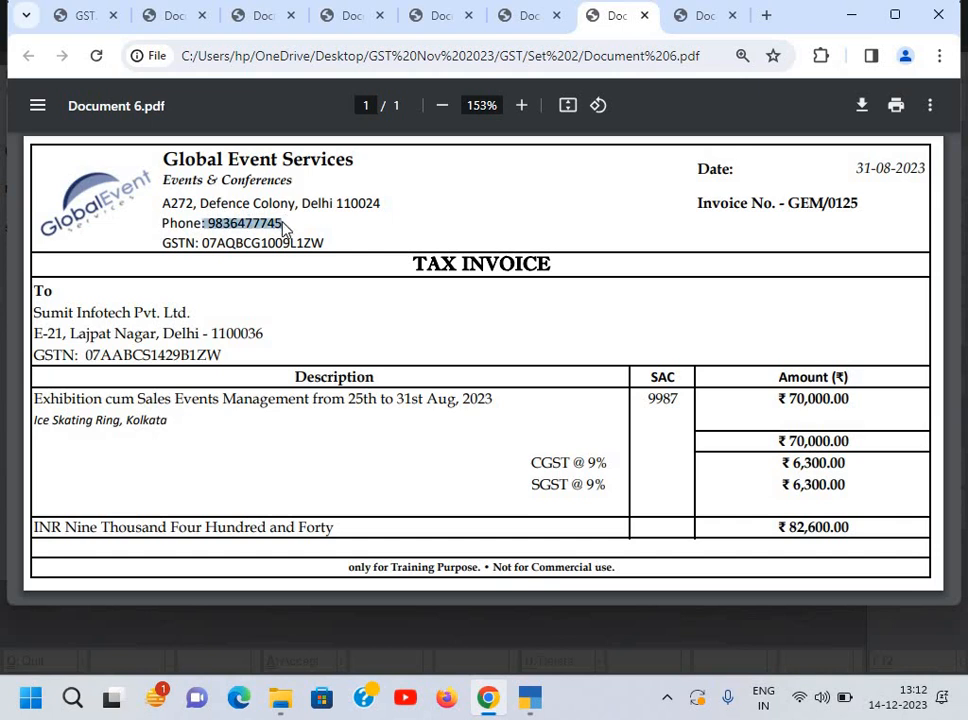
{"action": "key", "text": "alt+Tab"}
{"action": "key", "text": "Return"}
{"action": "key", "text": "Return"}
{"action": "key", "text": "Return"}
{"action": "key", "text": "Return"}
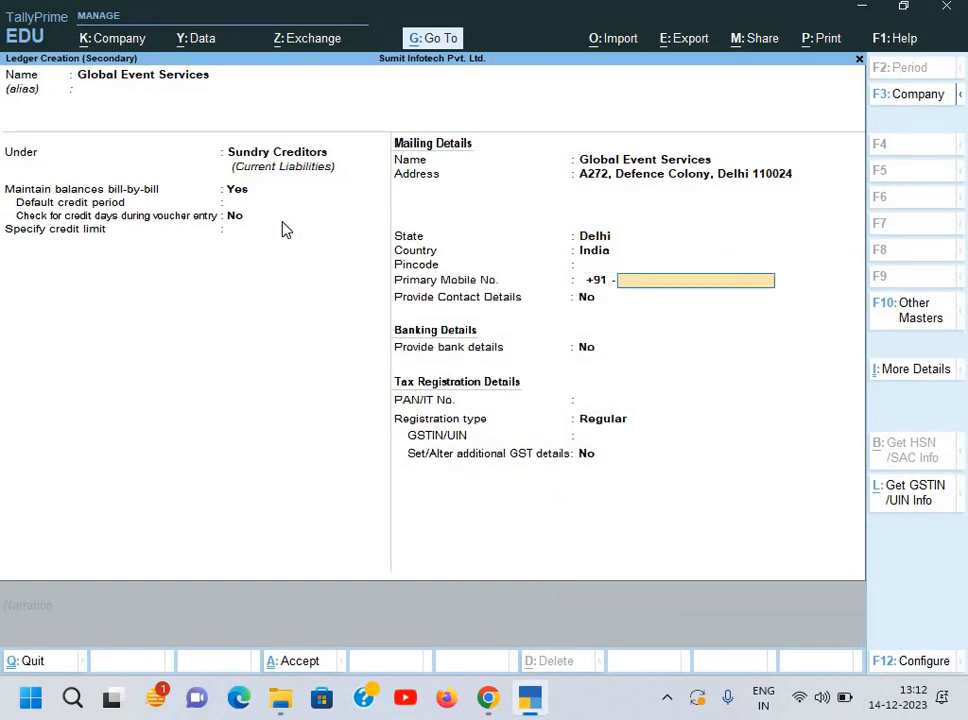
{"action": "key", "text": "Return"}
{"action": "key", "text": "Up"}
{"action": "key", "text": "ctrl+alt+v"}
{"action": "key", "text": "Return"}
{"action": "key", "text": "Return"}
{"action": "key", "text": "Return"}
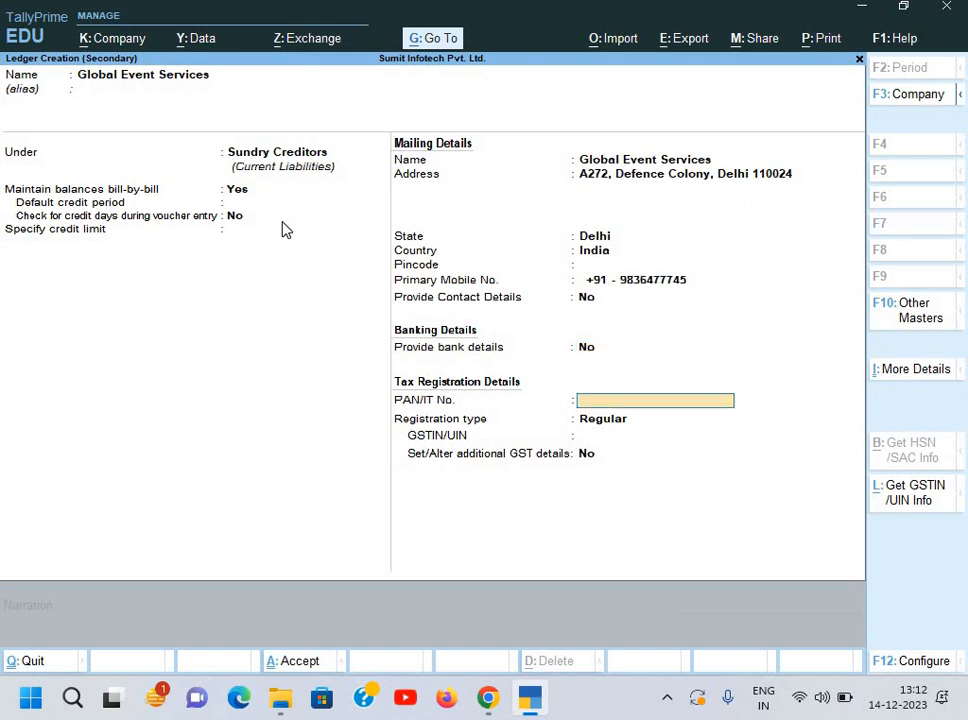
Step: Keep registration type Regular and pick up the supplier's GSTIN from the invoice
{"action": "key", "text": "Return"}
{"action": "key", "text": "Return"}
{"action": "key", "text": "alt+Tab"}
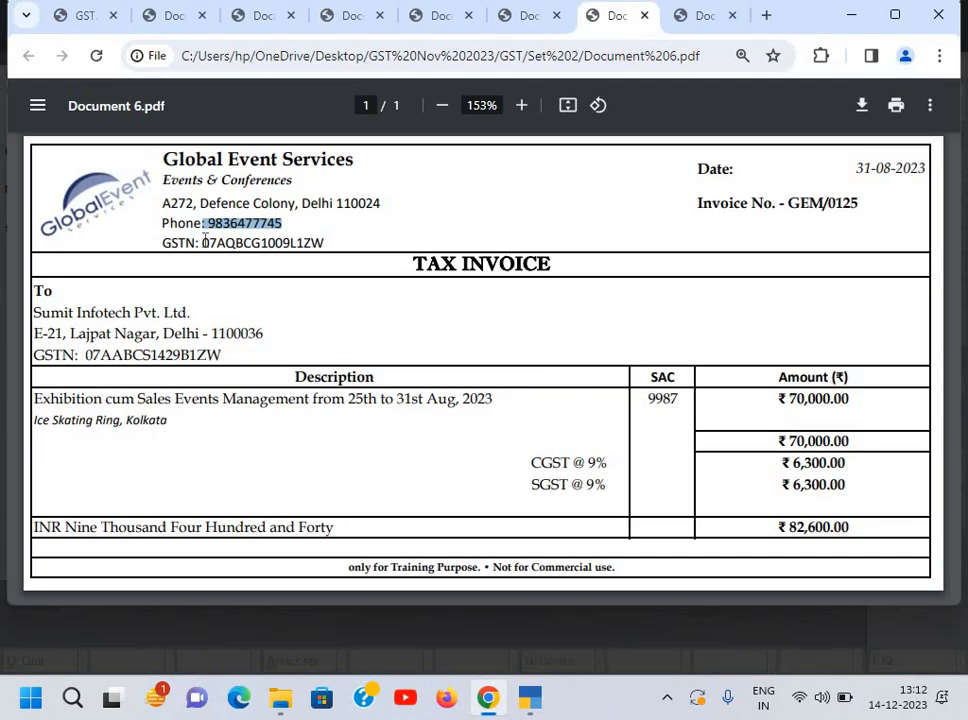
{"action": "double_click", "coordinate": [334, 246]}
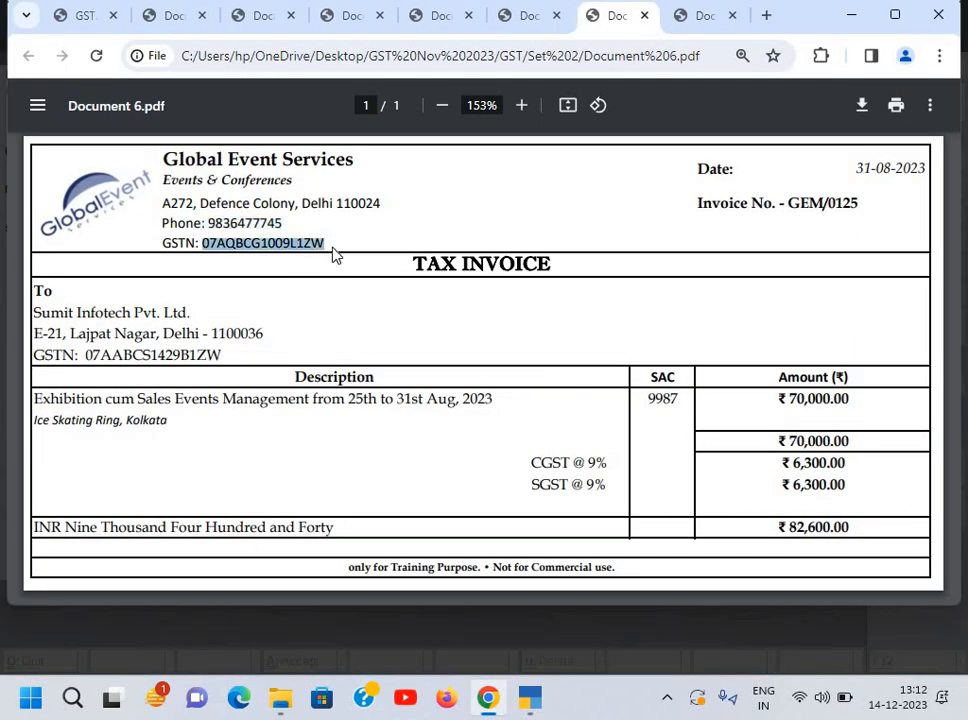
{"action": "key", "text": "alt+Tab"}
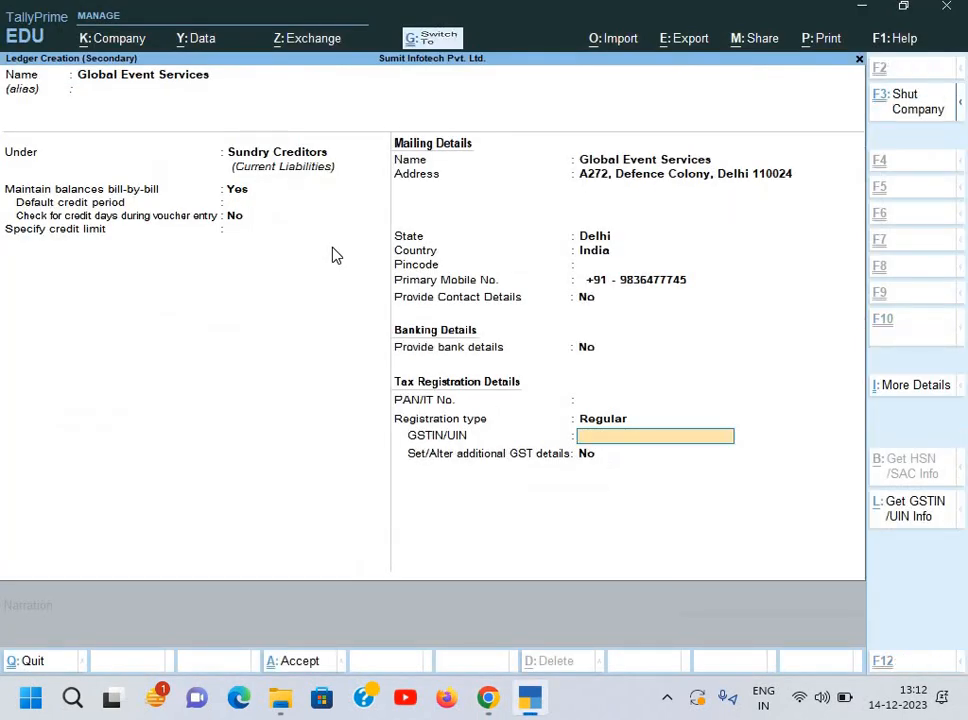
Step: Enter the supplier's GSTIN in the ledger's GSTIN/UIN field, checking it against the invoice
{"action": "key", "text": "ctrl+v"}
{"action": "key", "text": "Return"}
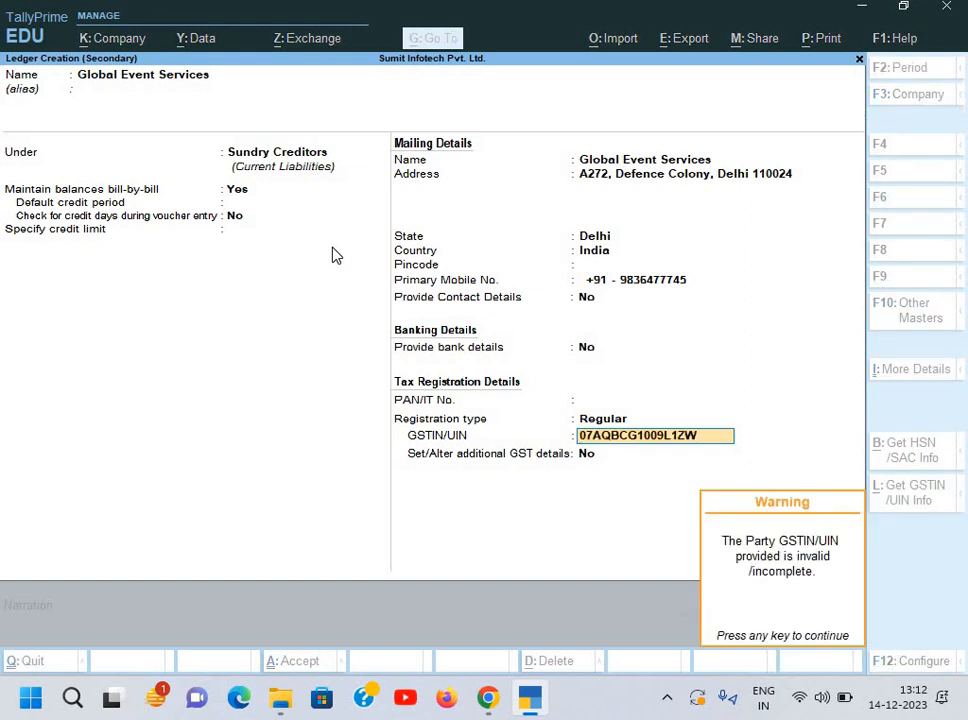
{"action": "key", "text": "Return"}
{"action": "key", "text": "BackSpace"}
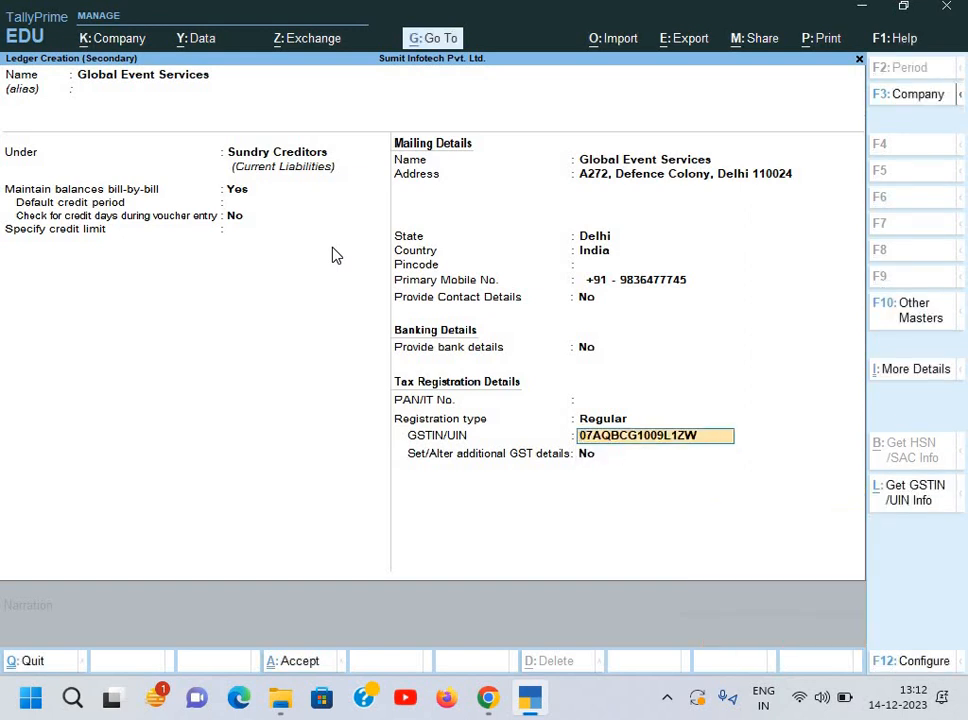
{"action": "key", "text": "alt+Tab"}
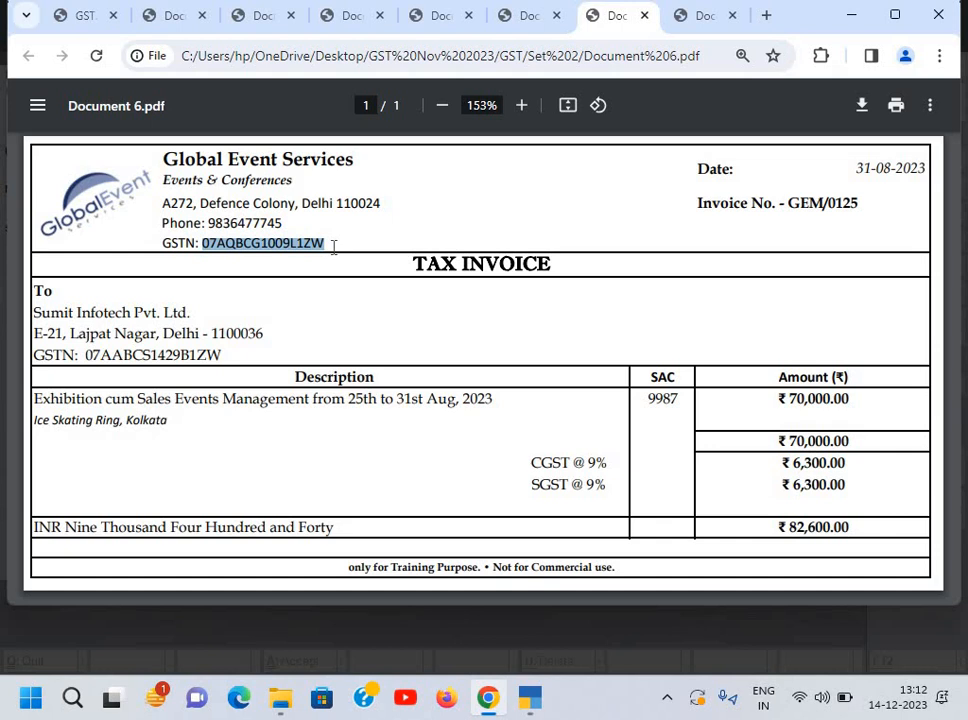
{"action": "key", "text": "alt+Tab"}
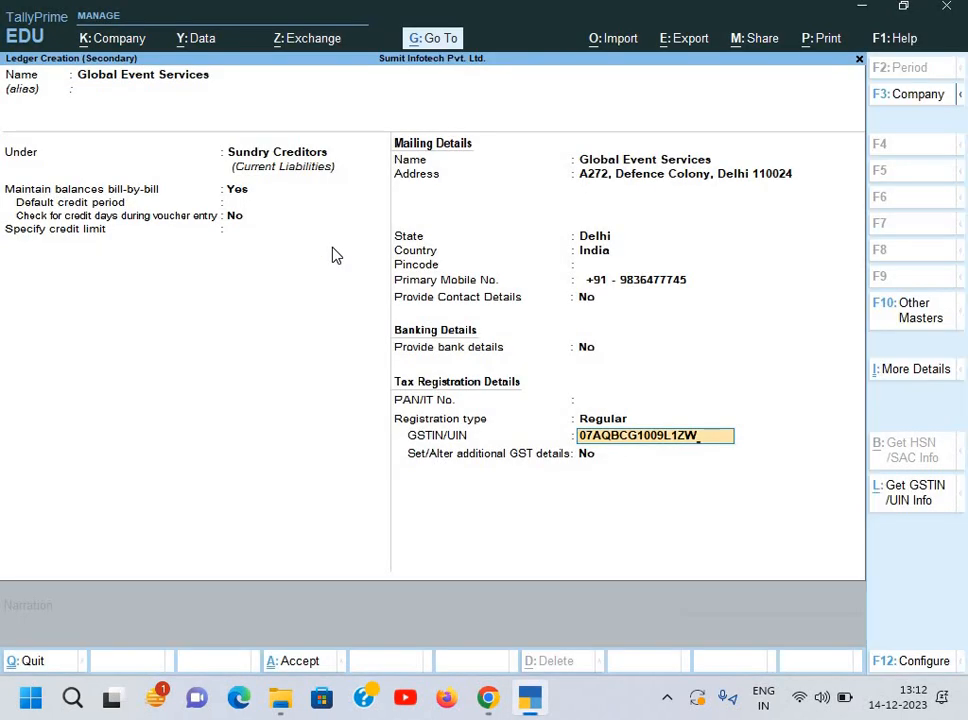
{"action": "key", "text": "alt+Tab"}
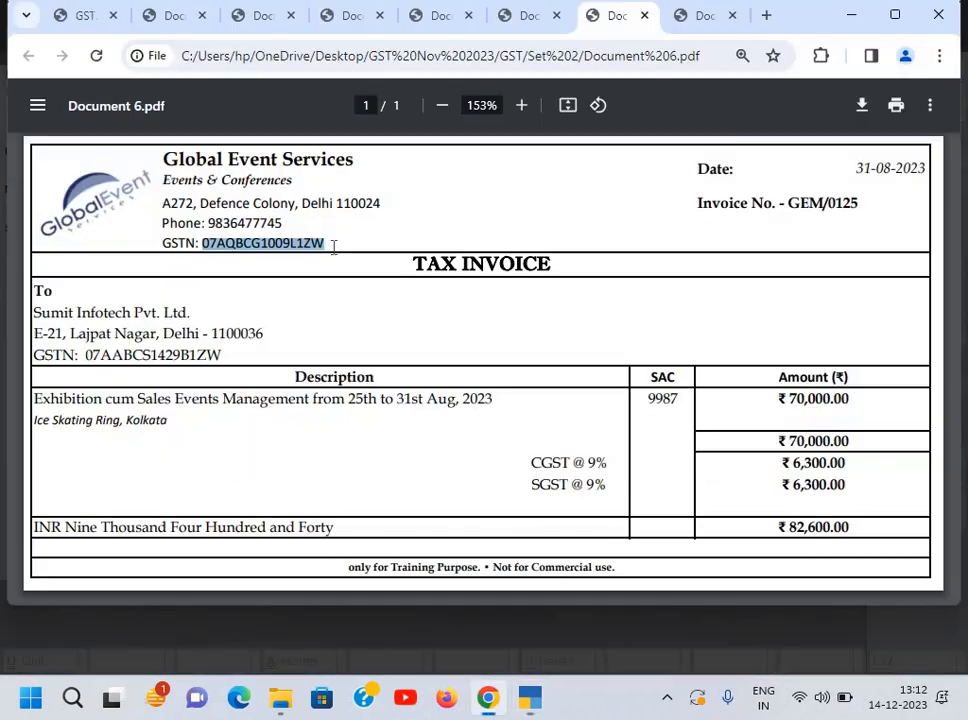
{"action": "key", "text": "alt+Tab"}
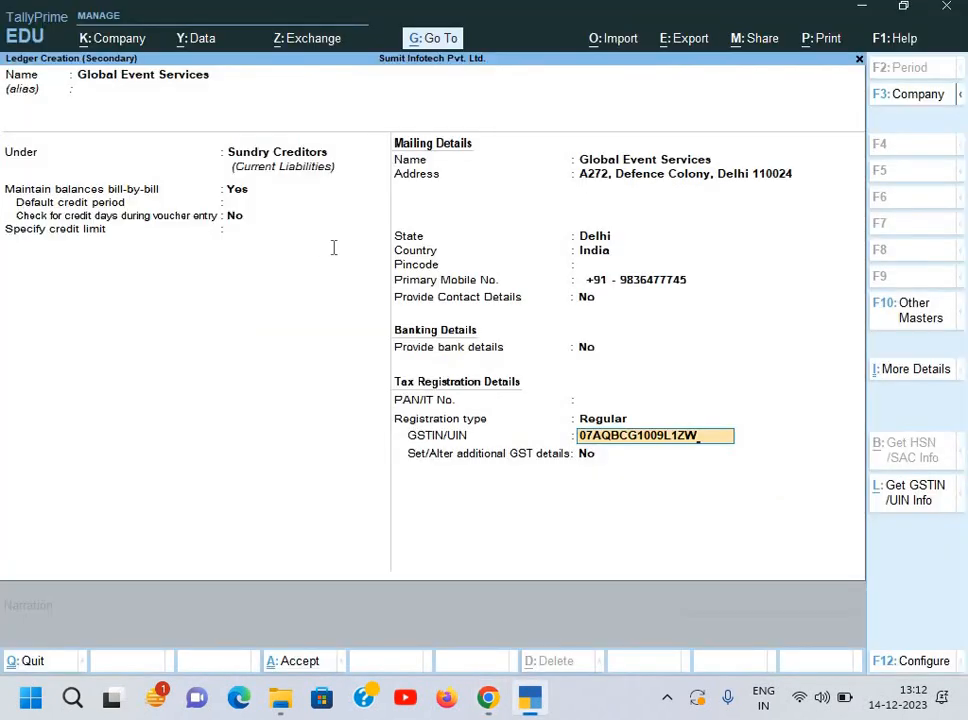
{"action": "key", "text": "Return"}
{"action": "key", "text": "alt+Tab"}
{"action": "key", "text": "alt+Tab"}
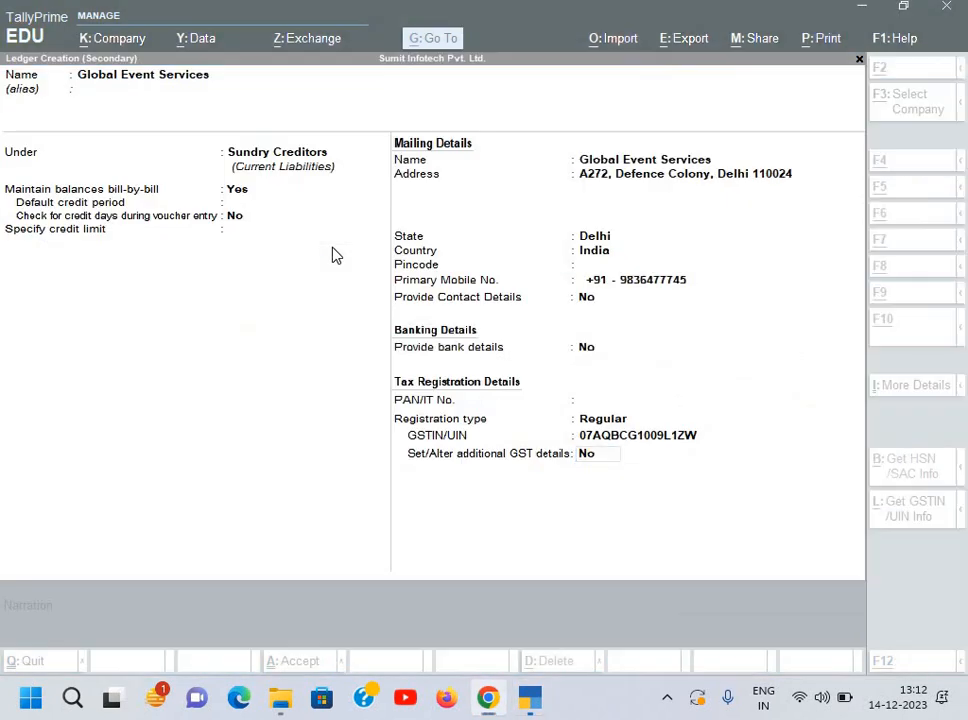
{"action": "key", "text": "alt+Tab"}
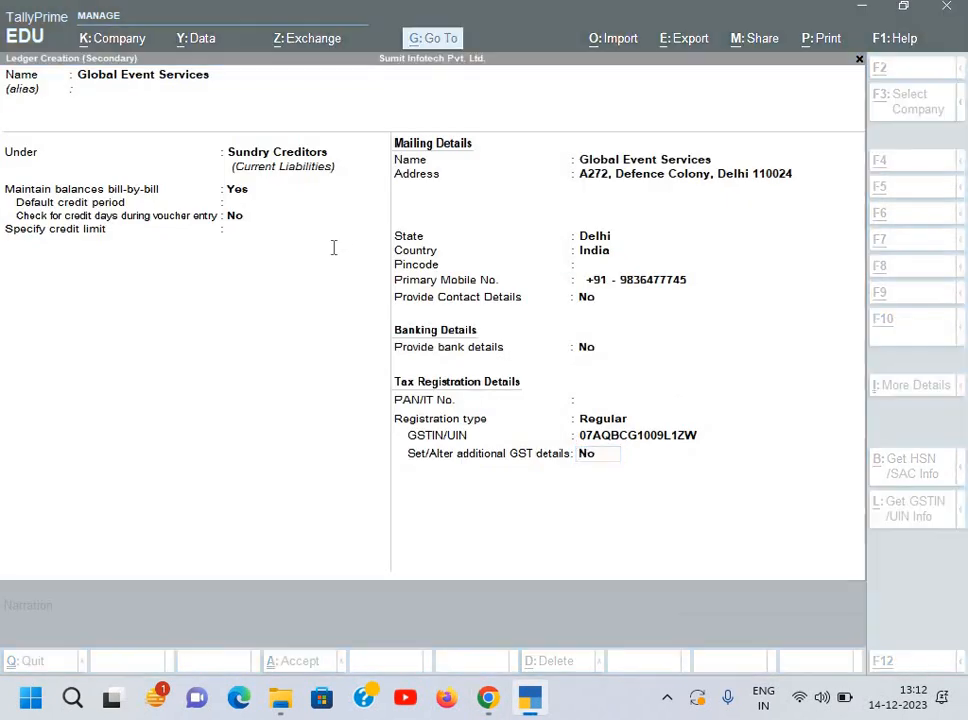
{"action": "key", "text": "alt+Tab"}
Step: Save the Global Event Services ledger and move through the receipt details
{"action": "key", "text": "Return"}
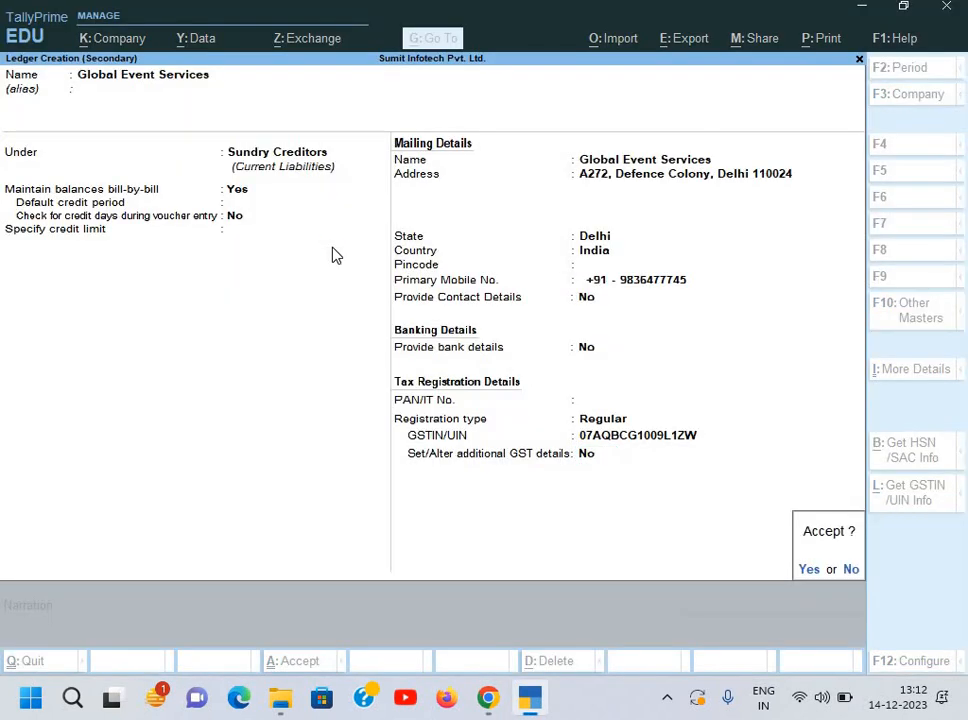
{"action": "key", "text": "Return"}
{"action": "key", "text": "Return"}
{"action": "key", "text": "Return"}
{"action": "key", "text": "Return"}
{"action": "key", "text": "Return"}
{"action": "key", "text": "Return"}
{"action": "key", "text": "Return"}
{"action": "key", "text": "Return"}
{"action": "key", "text": "Return"}
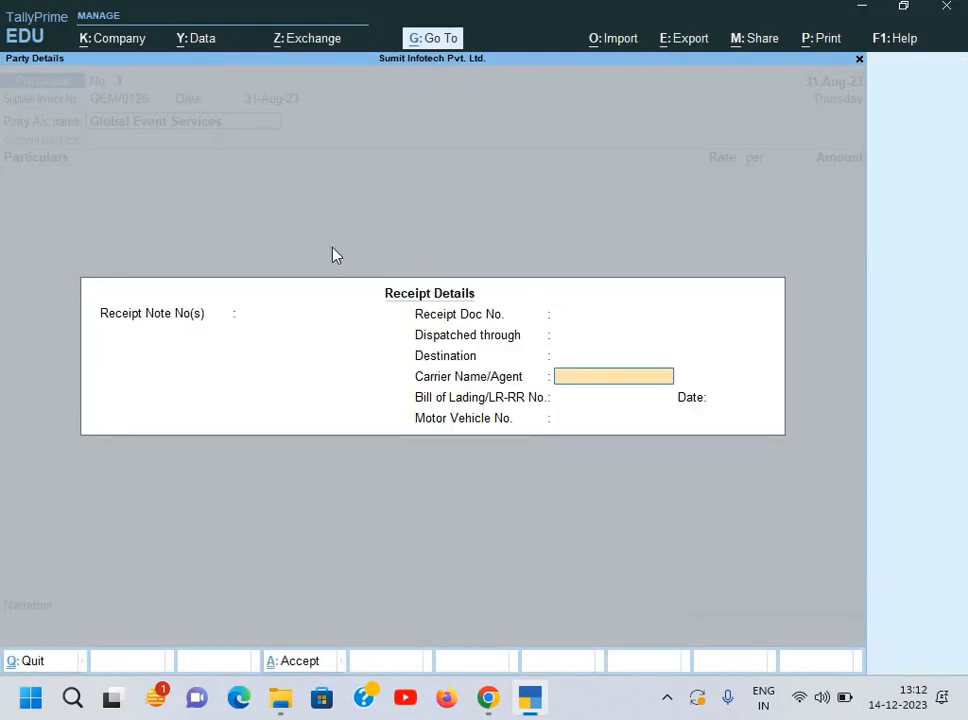
{"action": "key", "text": "Return"}
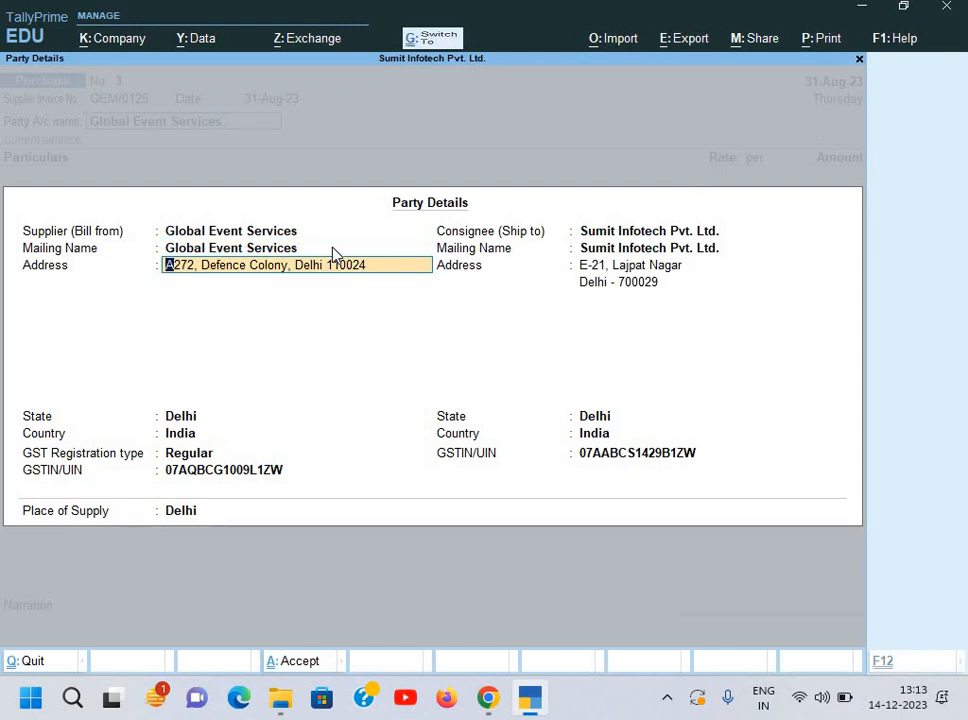
Step: Accept the party details and start a new ledger named Exhibition cum Sales Events Management
{"action": "key", "text": "ctrl+a"}
{"action": "key", "text": "alt+c"}
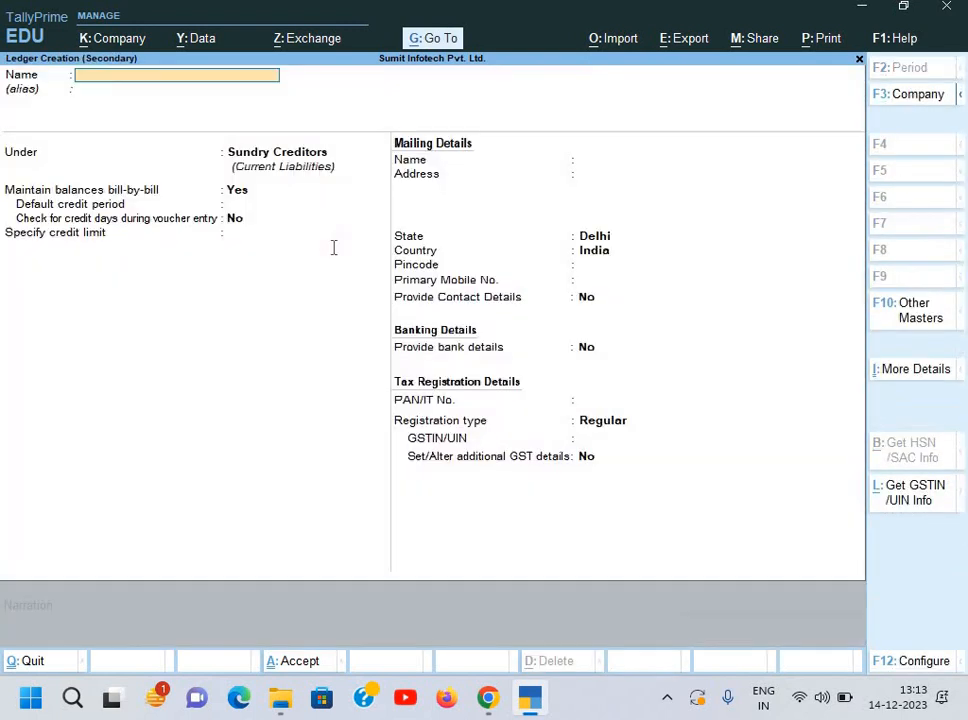
{"action": "key", "text": "alt+Tab"}
{"action": "left_click_drag", "start_coordinate": [35, 399], "coordinate": [309, 398]}
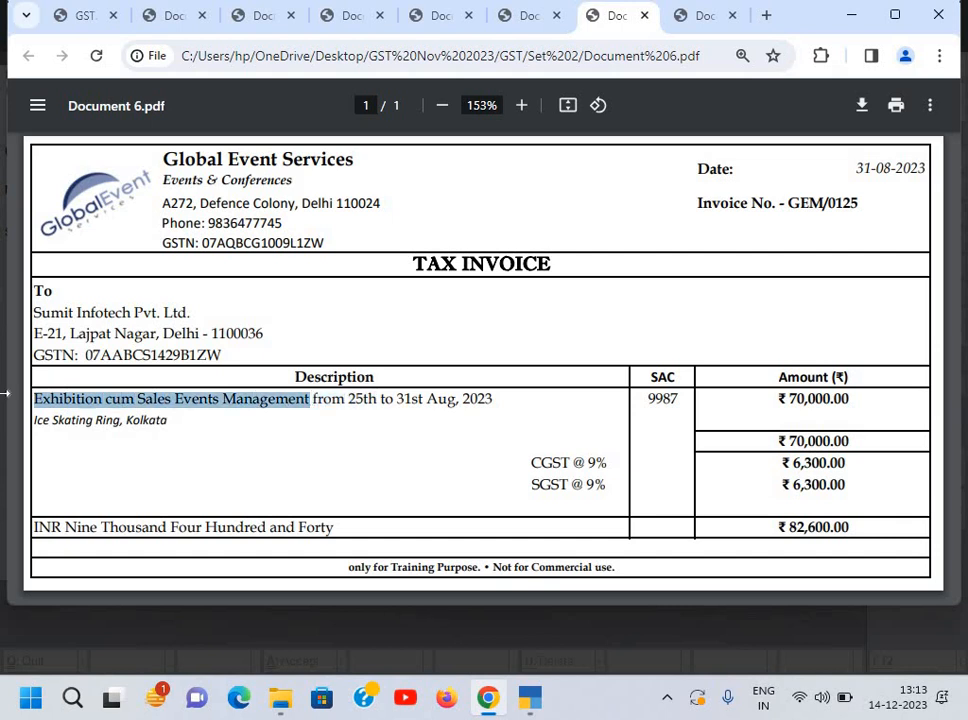
{"action": "key", "text": "alt+Tab"}
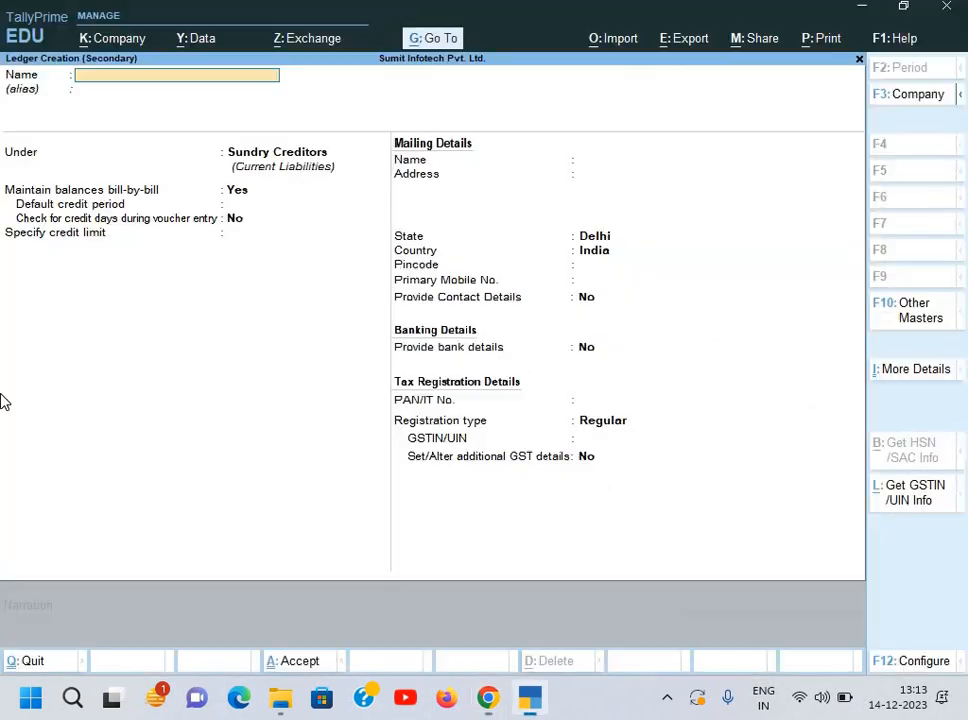
{"action": "key", "text": "ctrl+alt+v"}
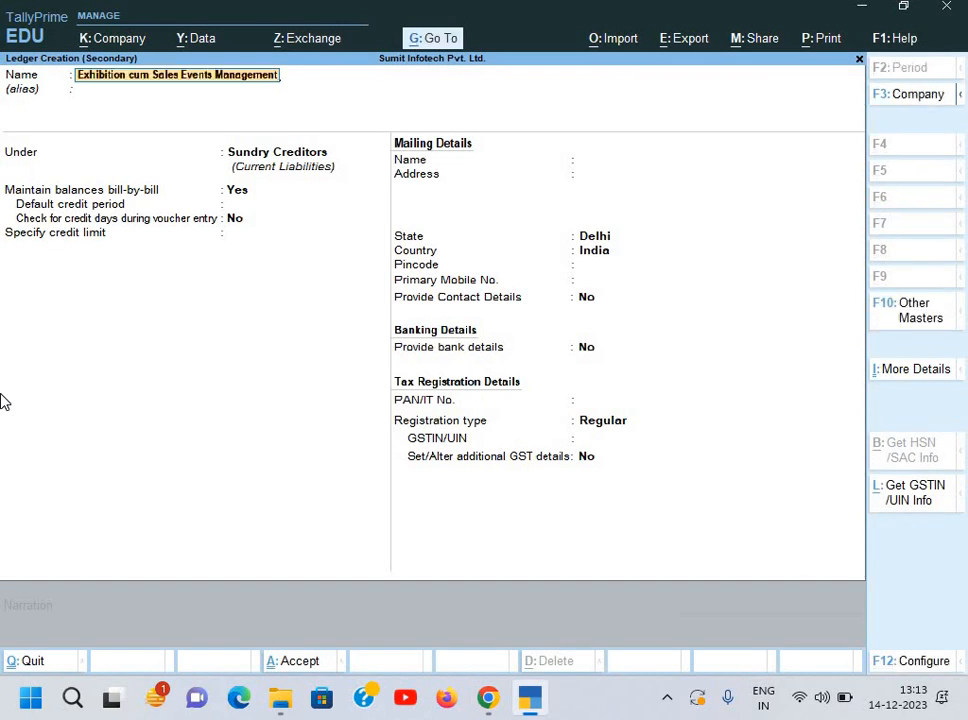
{"action": "key", "text": "Return"}
{"action": "key", "text": "Return"}
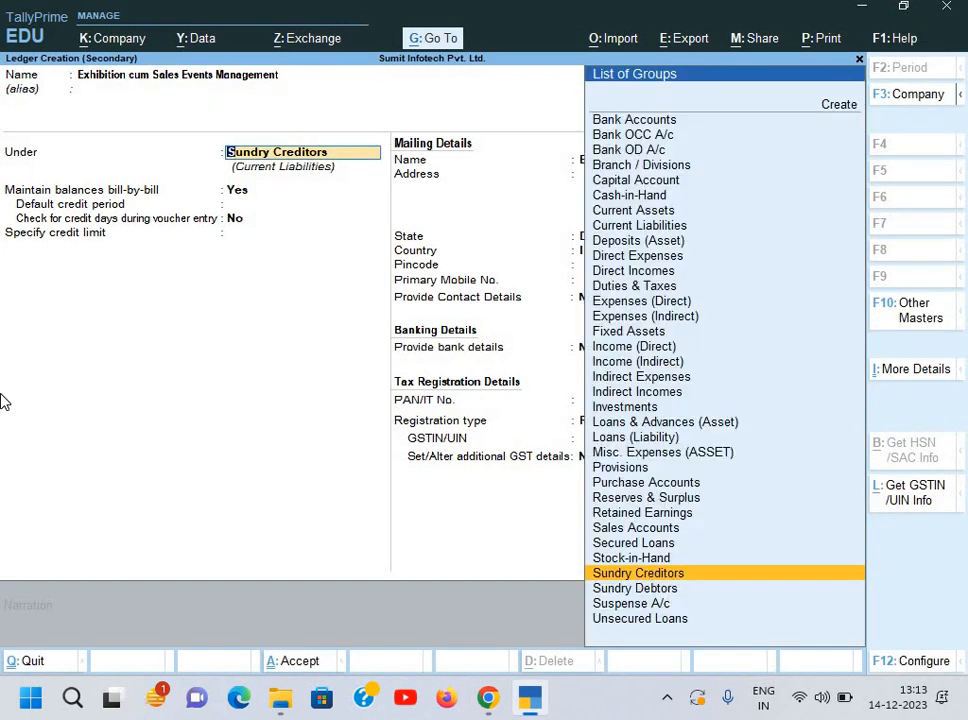
Step: Put the ledger under Indirect Expenses, make GST applicable, and enter SAC 9987
{"action": "type", "text": "In"}
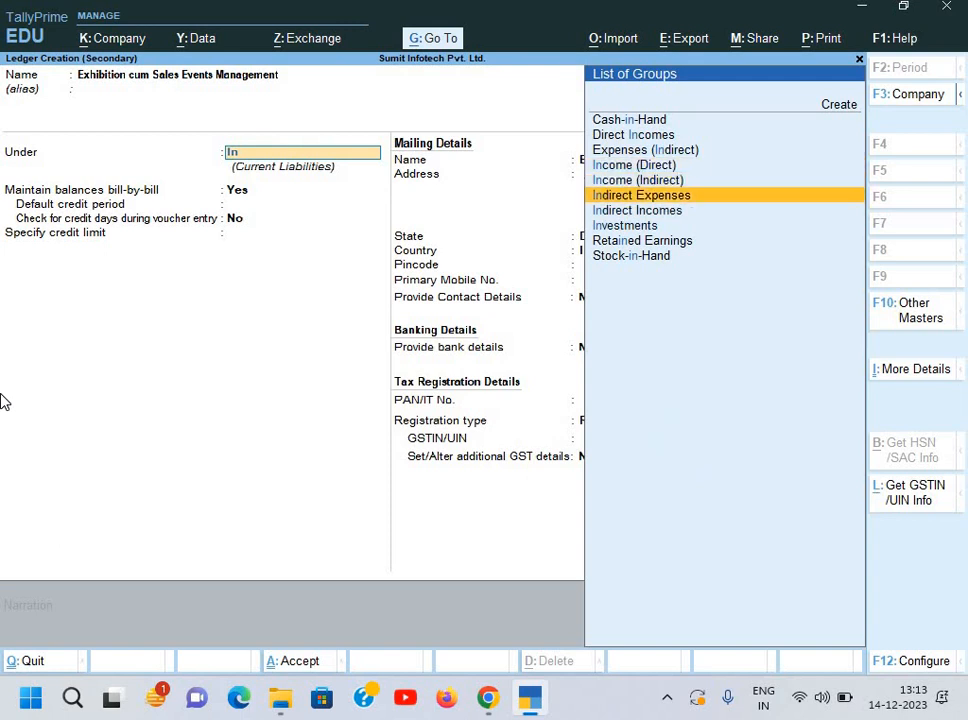
{"action": "key", "text": "Return"}
{"action": "key", "text": "Return"}
{"action": "key", "text": "Return"}
{"action": "key", "text": "Return"}
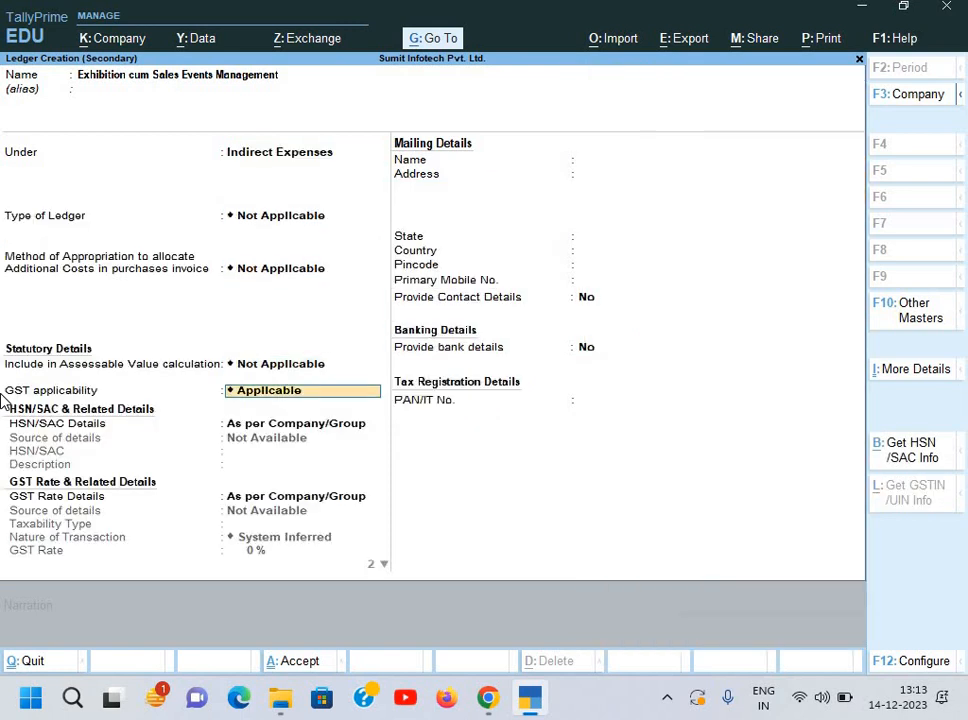
{"action": "key", "text": "Return"}
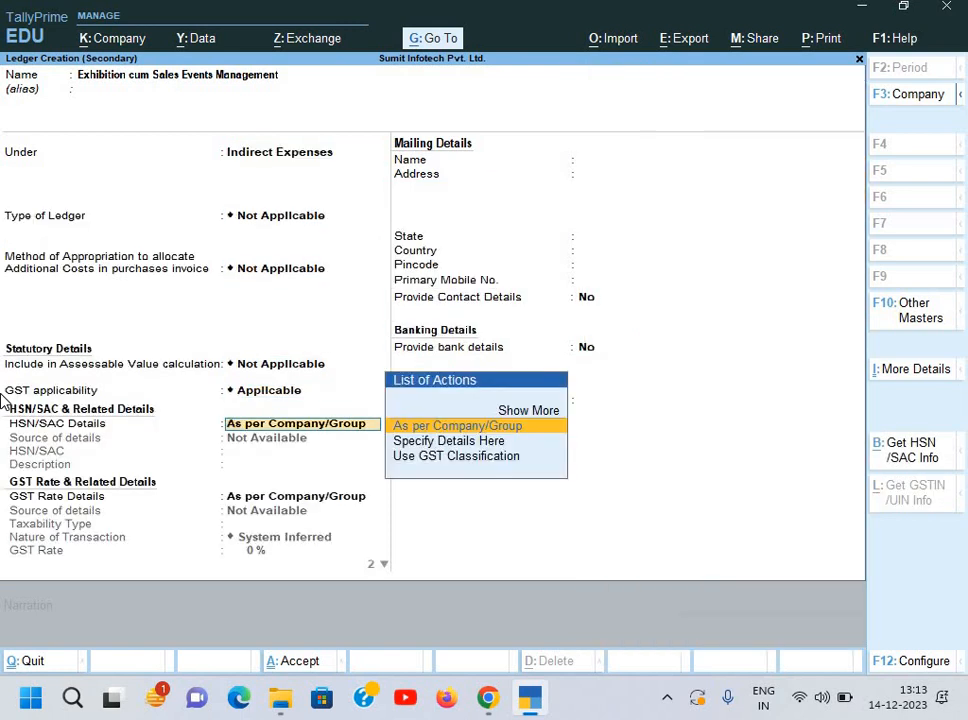
{"action": "key", "text": "Down"}
{"action": "key", "text": "Return"}
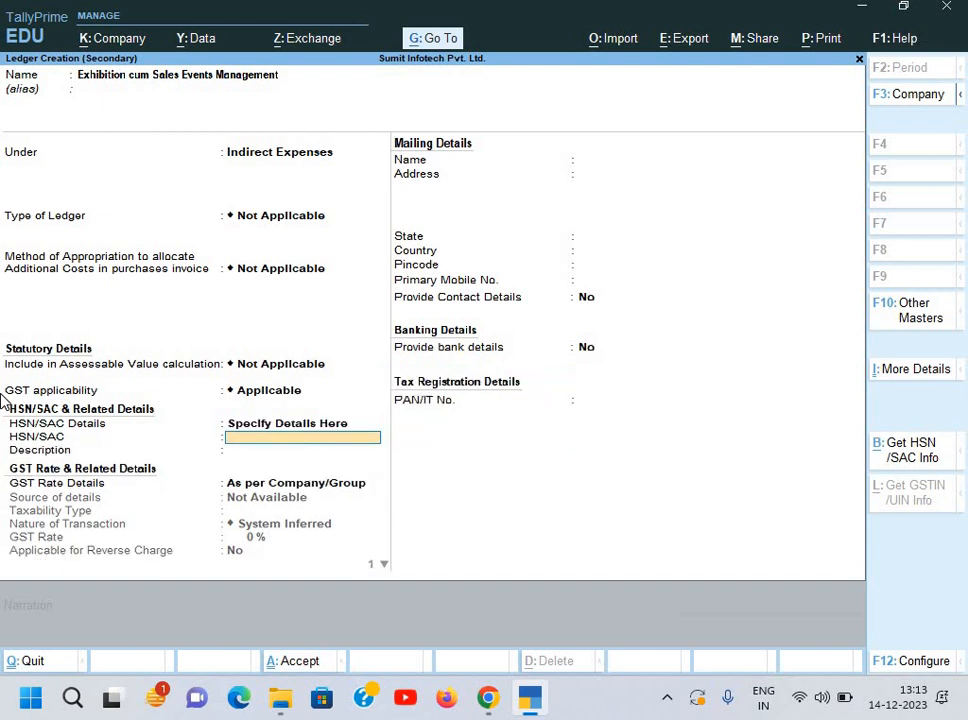
{"action": "key", "text": "alt+Tab"}
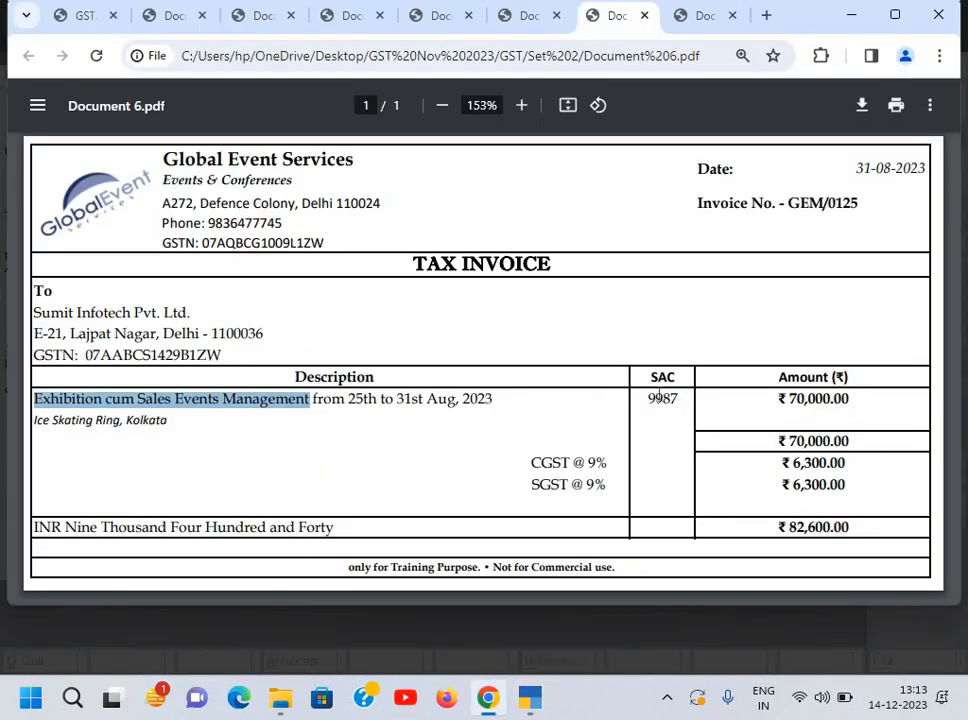
{"action": "double_click", "coordinate": [688, 397]}
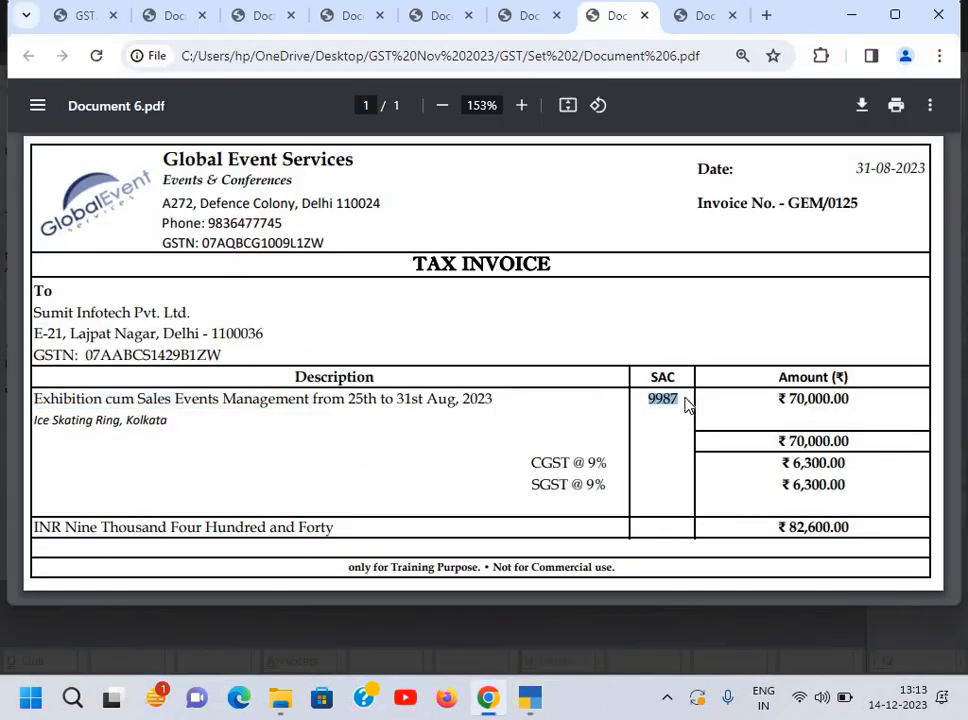
{"action": "key", "text": "ctrl+c"}
{"action": "key", "text": "alt+Tab"}
{"action": "key", "text": "ctrl+alt+v"}
{"action": "key", "text": "Return"}
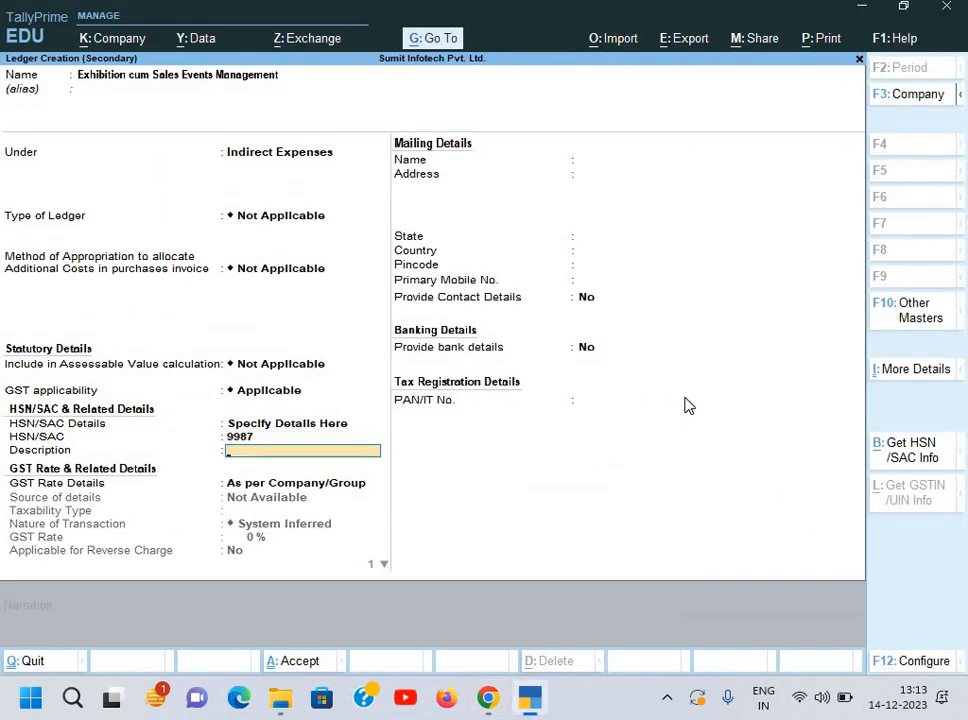
{"action": "key", "text": "Return"}
{"action": "key", "text": "Return"}
Step: Set Taxable, Local Purchase - Taxable, 18% GST rate, no reverse charge, and save the ledger
{"action": "key", "text": "BackSpace"}
{"action": "key", "text": "Down"}
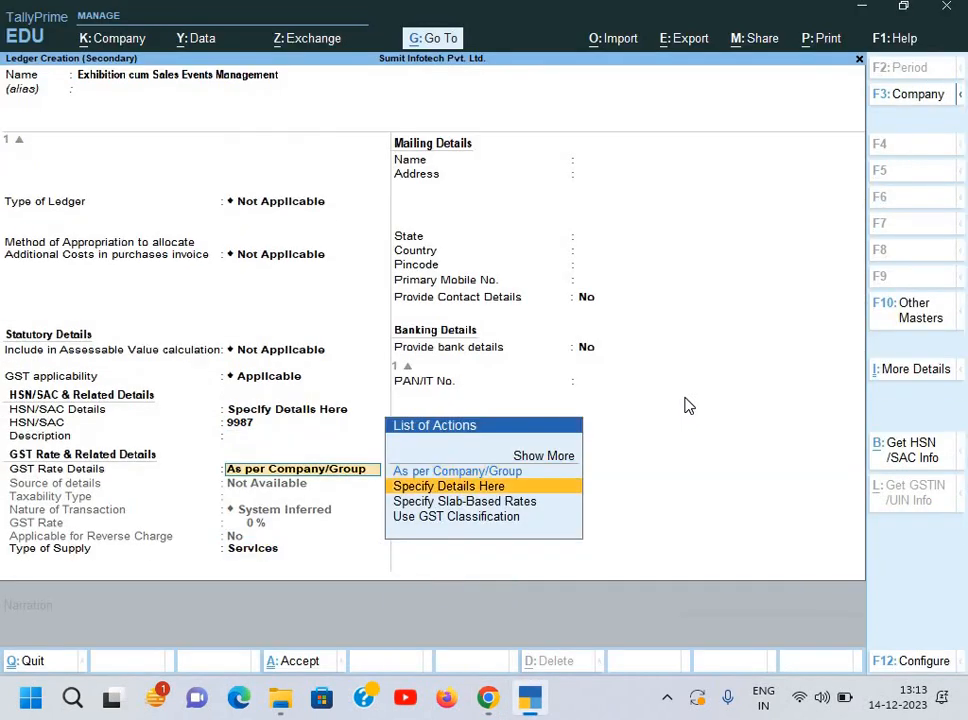
{"action": "key", "text": "Return"}
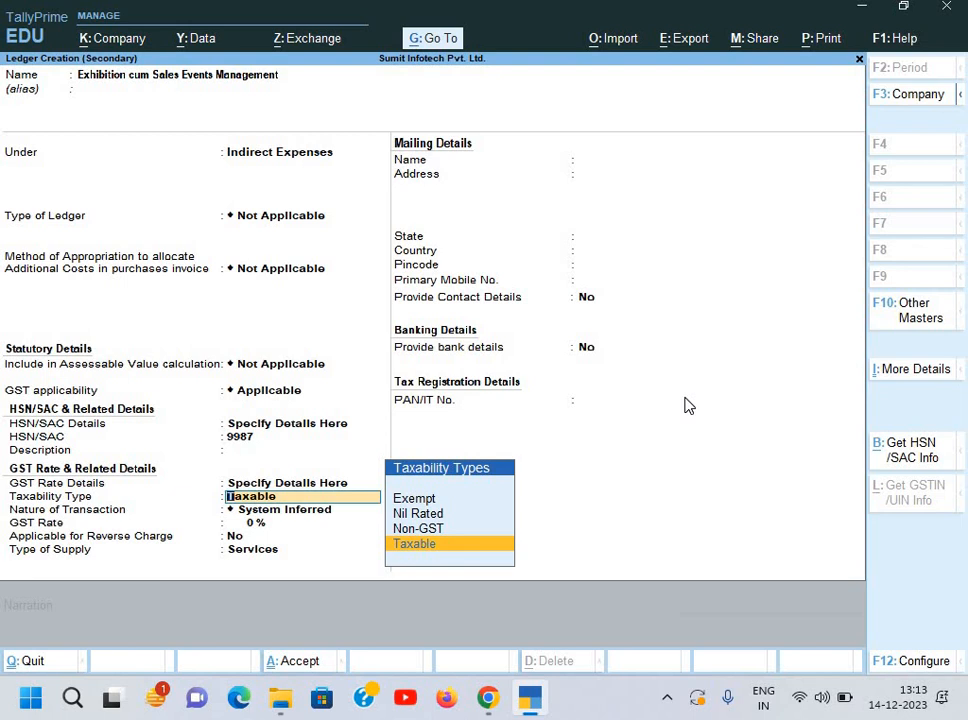
{"action": "key", "text": "Return"}
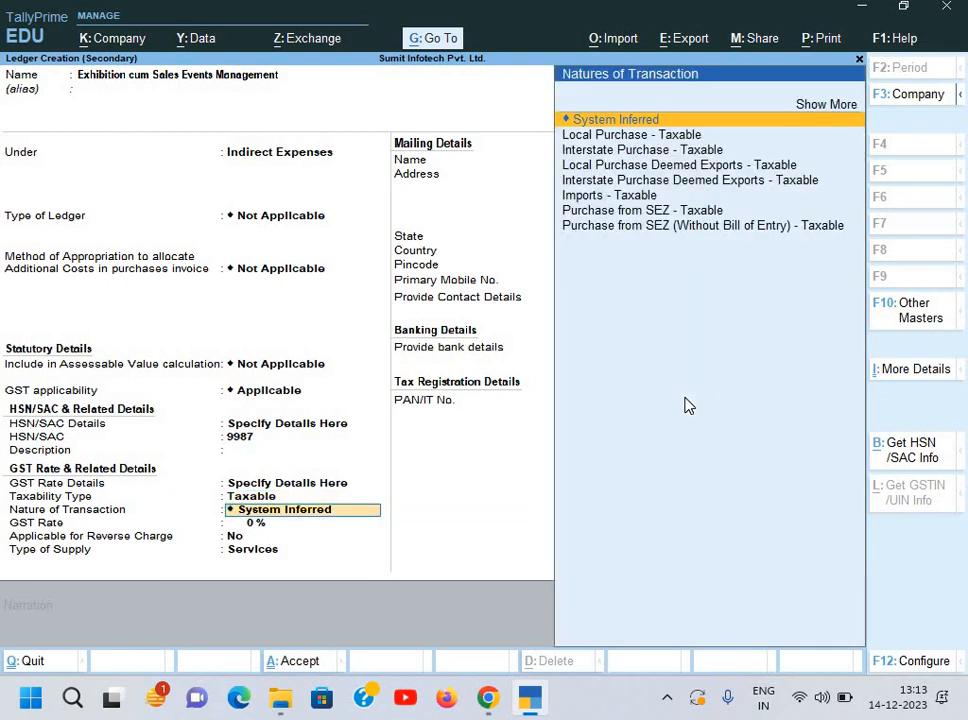
{"action": "key", "text": "Down"}
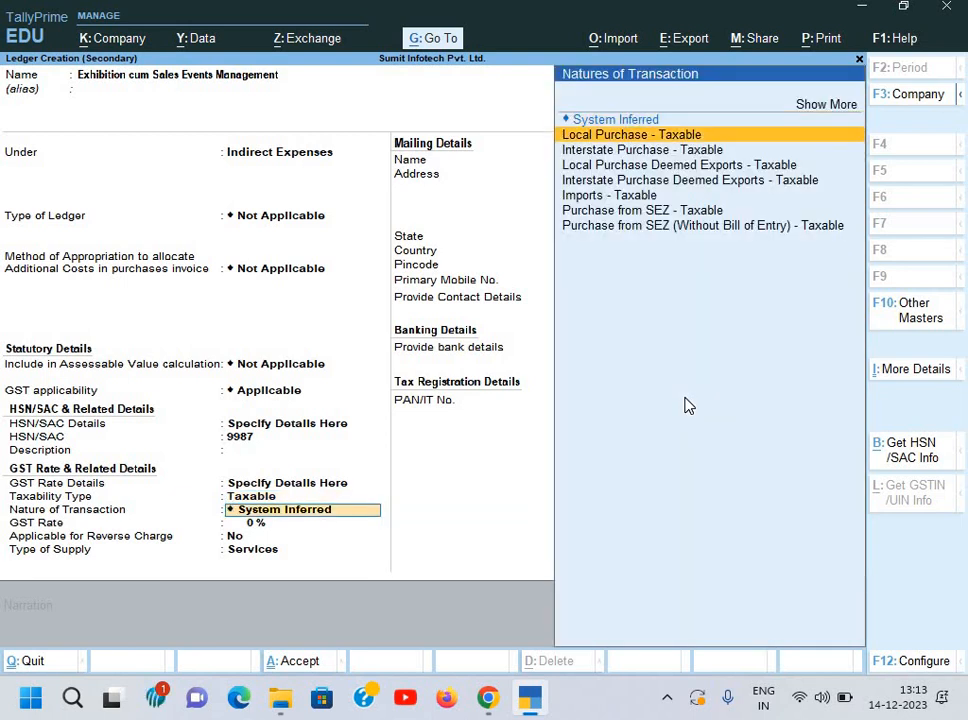
{"action": "key", "text": "Return"}
{"action": "key", "text": "alt+Tab"}
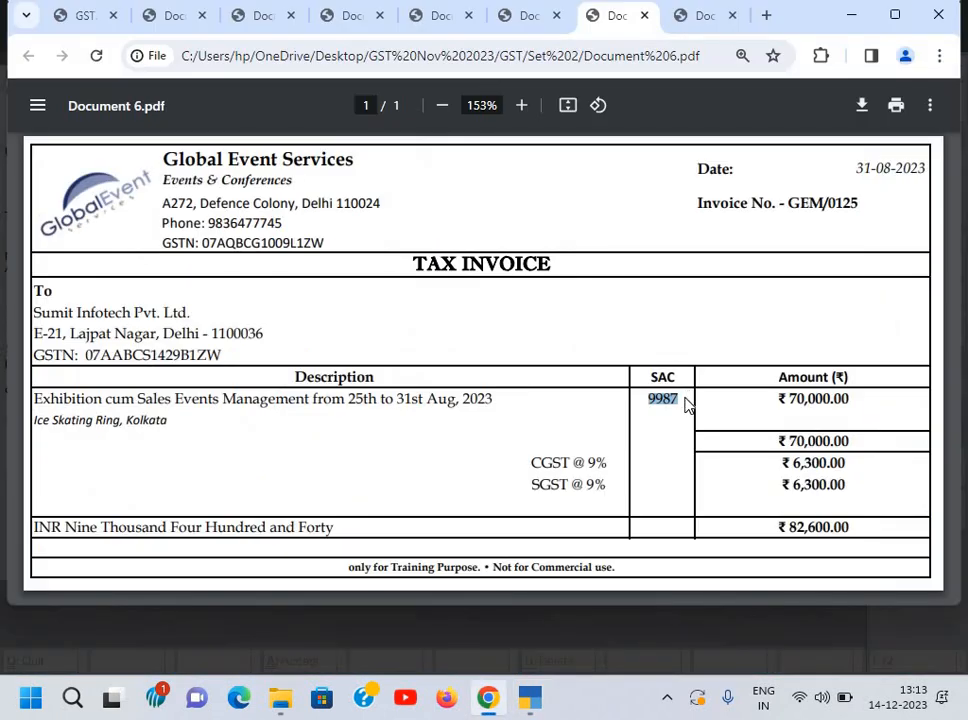
{"action": "key", "text": "alt+Tab"}
{"action": "type", "text": "18"}
{"action": "key", "text": "Return"}
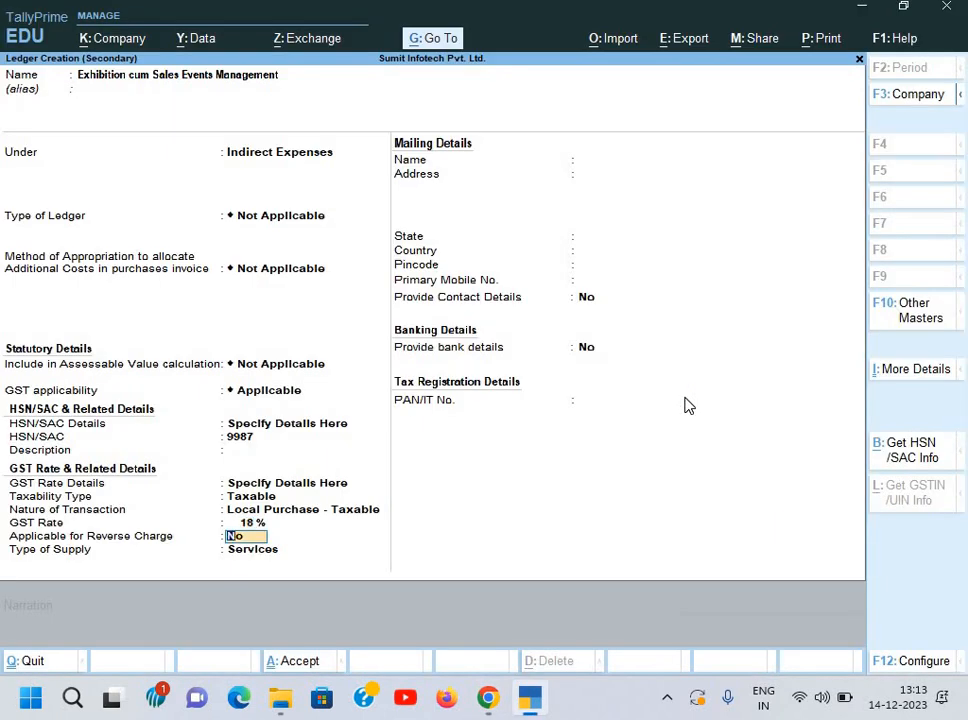
{"action": "key", "text": "Return"}
{"action": "key", "text": "Return"}
{"action": "key", "text": "ctrl+a"}
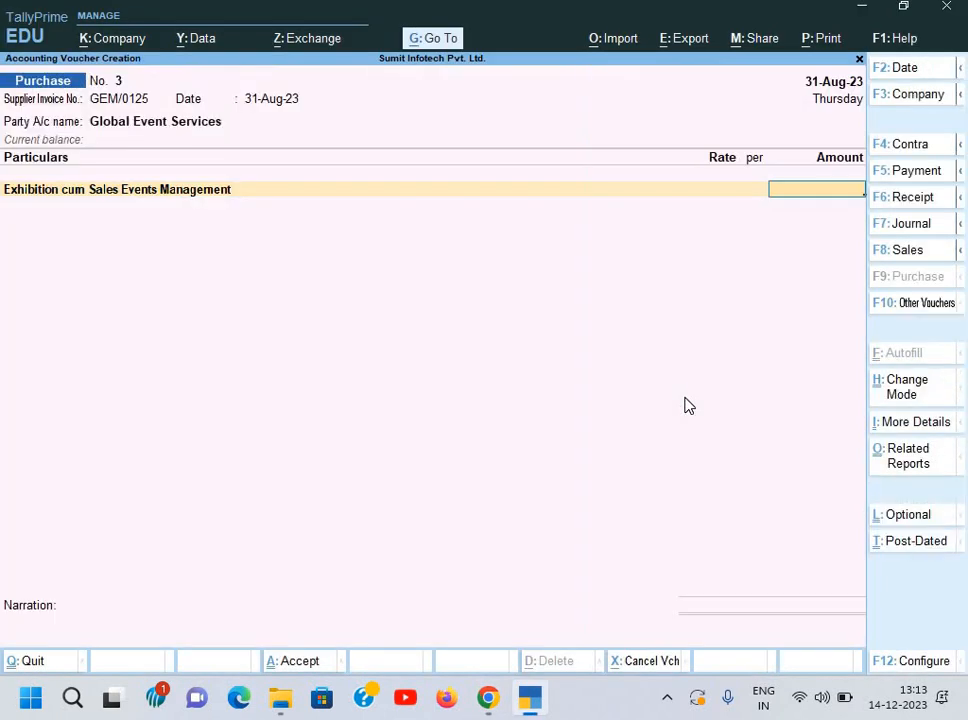
Step: Enter the 70,000 service amount with Input CGST and Input SGST of 6,300 each
{"action": "key", "text": "alt+Tab"}
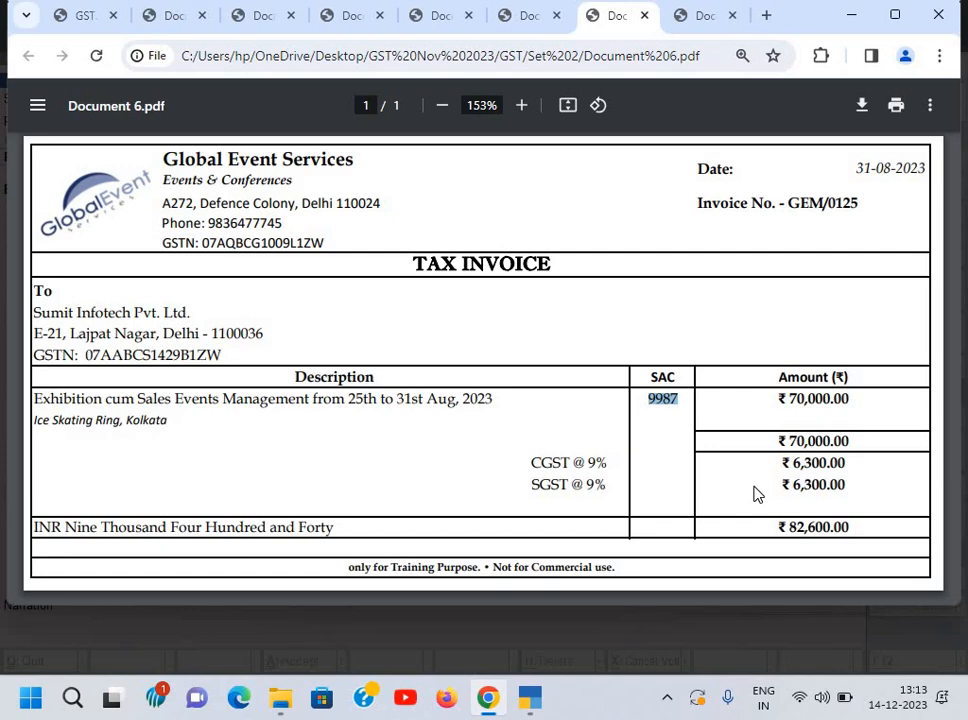
{"action": "key", "text": "alt+Tab"}
{"action": "key", "text": "alt+Tab"}
{"action": "key", "text": "alt+Tab"}
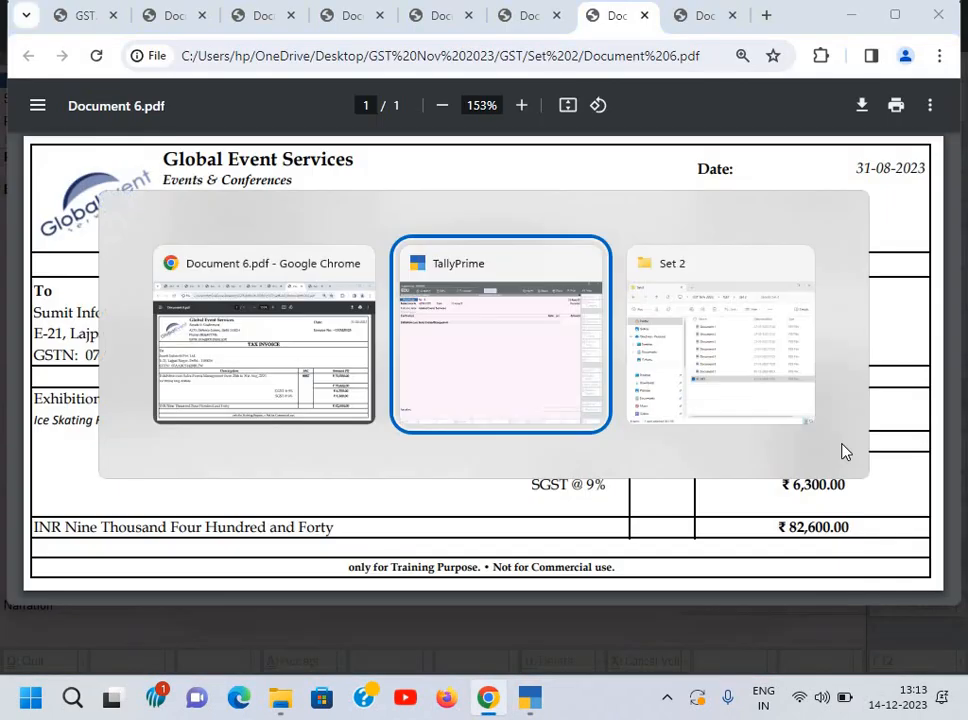
{"action": "type", "text": "70000"}
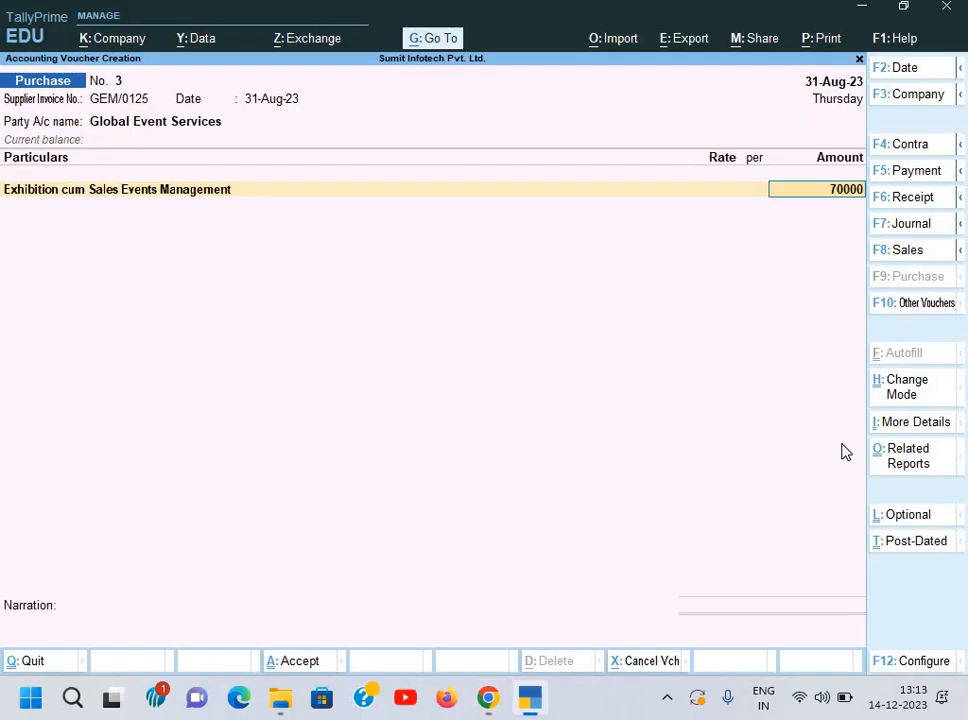
{"action": "key", "text": "Return"}
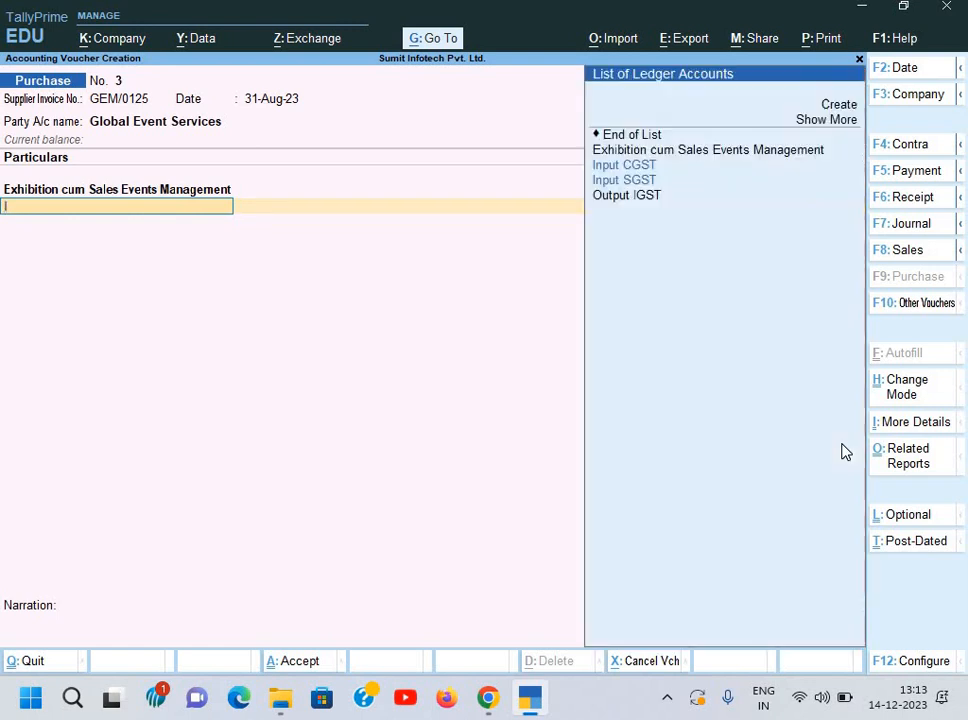
{"action": "type", "text": "In"}
{"action": "key", "text": "Return"}
{"action": "key", "text": "Return"}
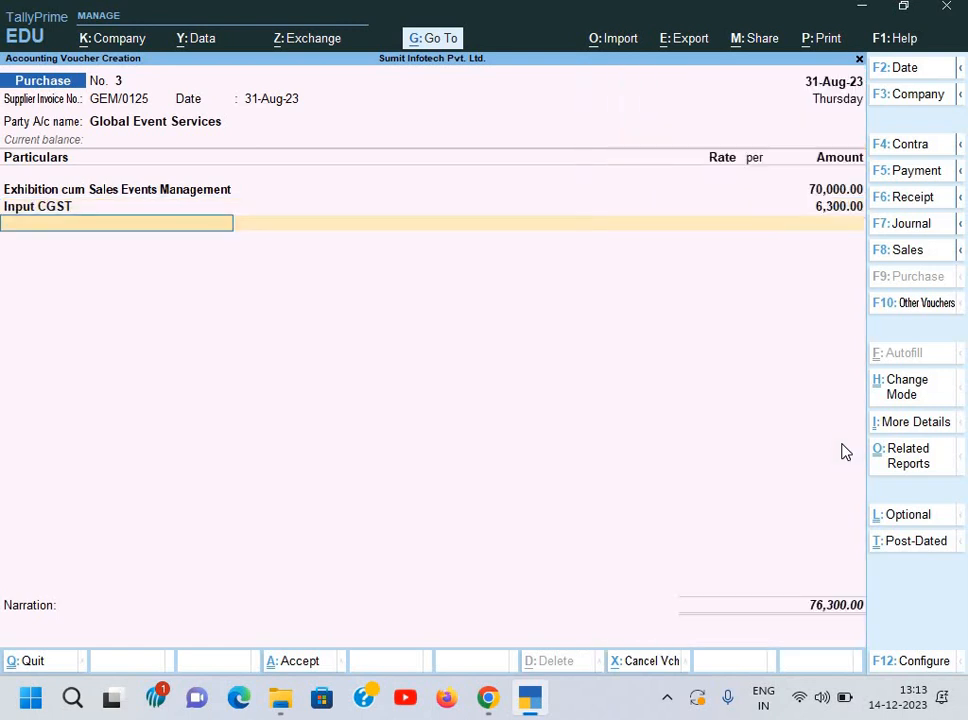
{"action": "type", "text": "In"}
{"action": "key", "text": "Down"}
{"action": "key", "text": "Return"}
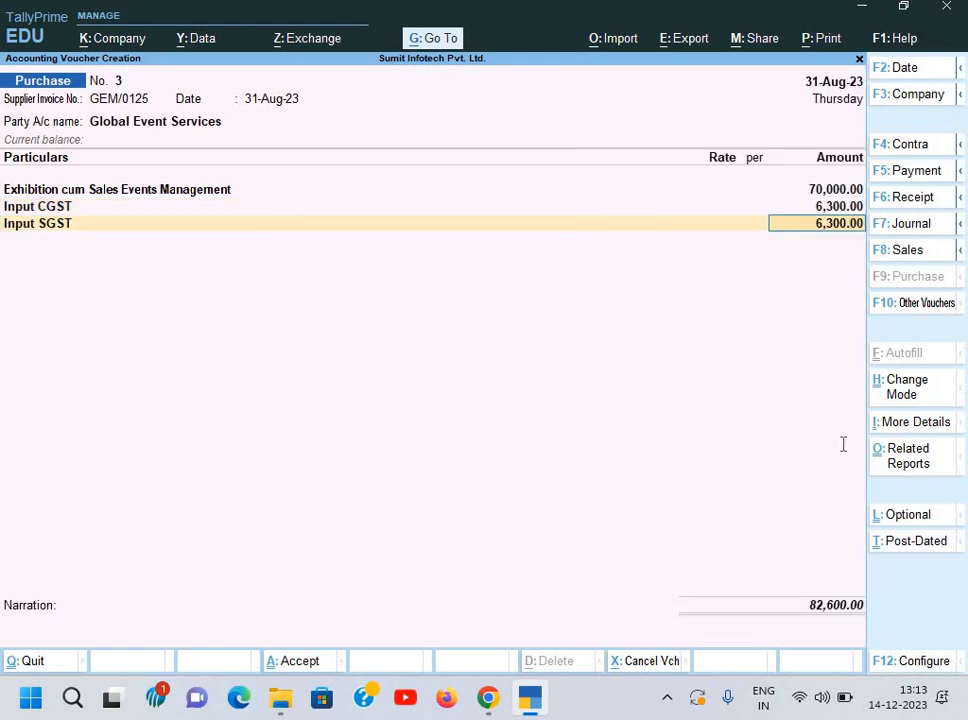
{"action": "key", "text": "Return"}
Step: Accept the 82,600 party total, narrate 'Being service bill rec.', and save voucher No. 3
{"action": "key", "text": "alt+Tab"}
{"action": "key", "text": "alt+Tab"}
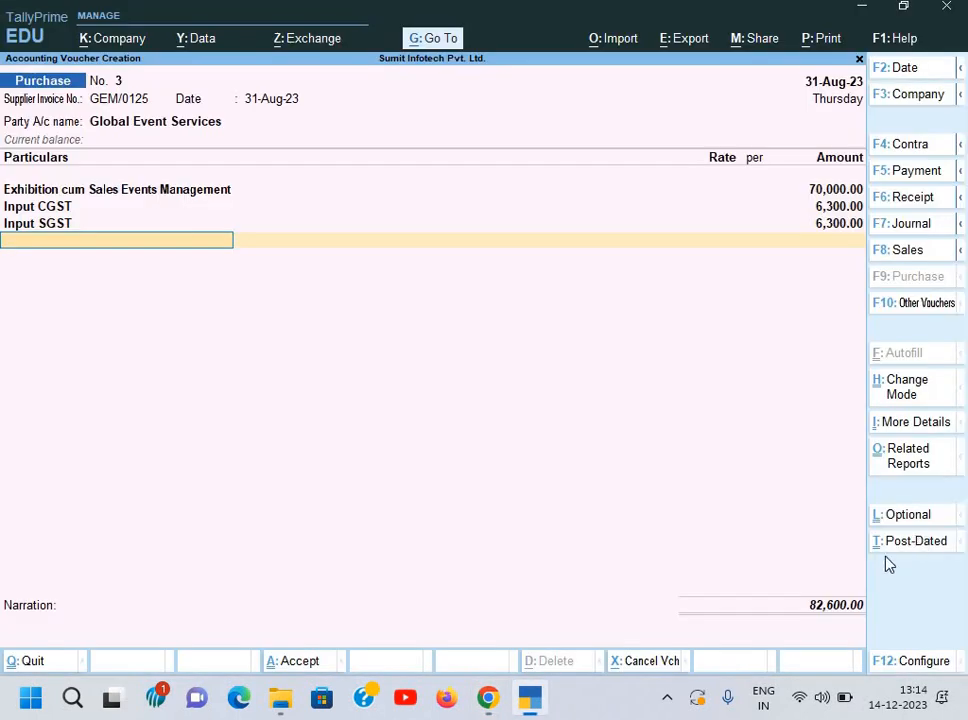
{"action": "key", "text": "Return"}
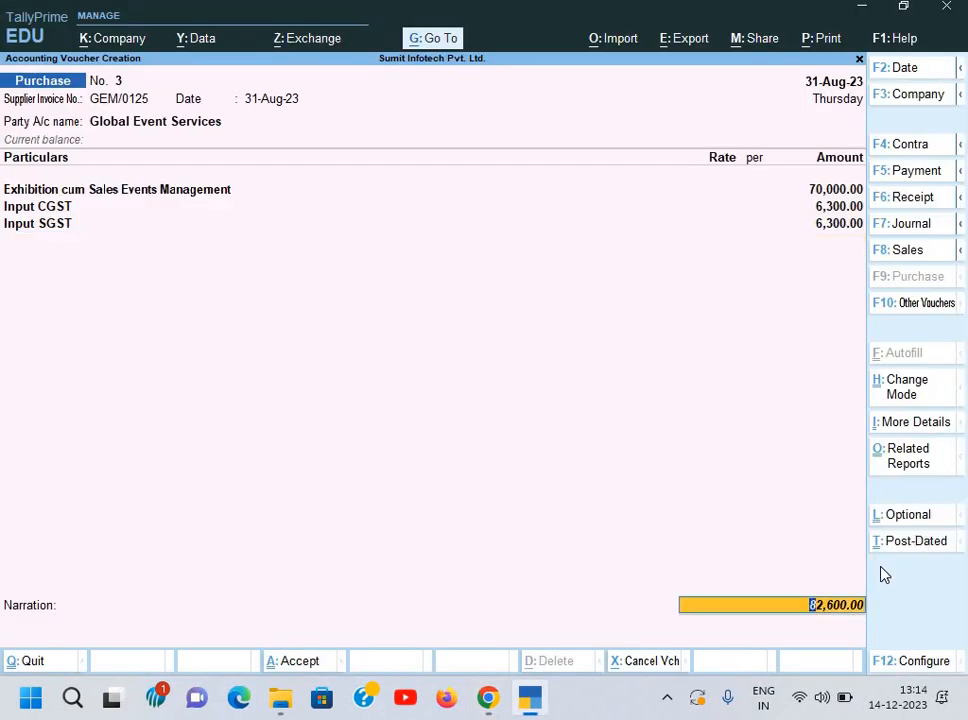
{"action": "key", "text": "Return"}
{"action": "key", "text": "Return"}
{"action": "key", "text": "Return"}
{"action": "key", "text": "Return"}
{"action": "key", "text": "Return"}
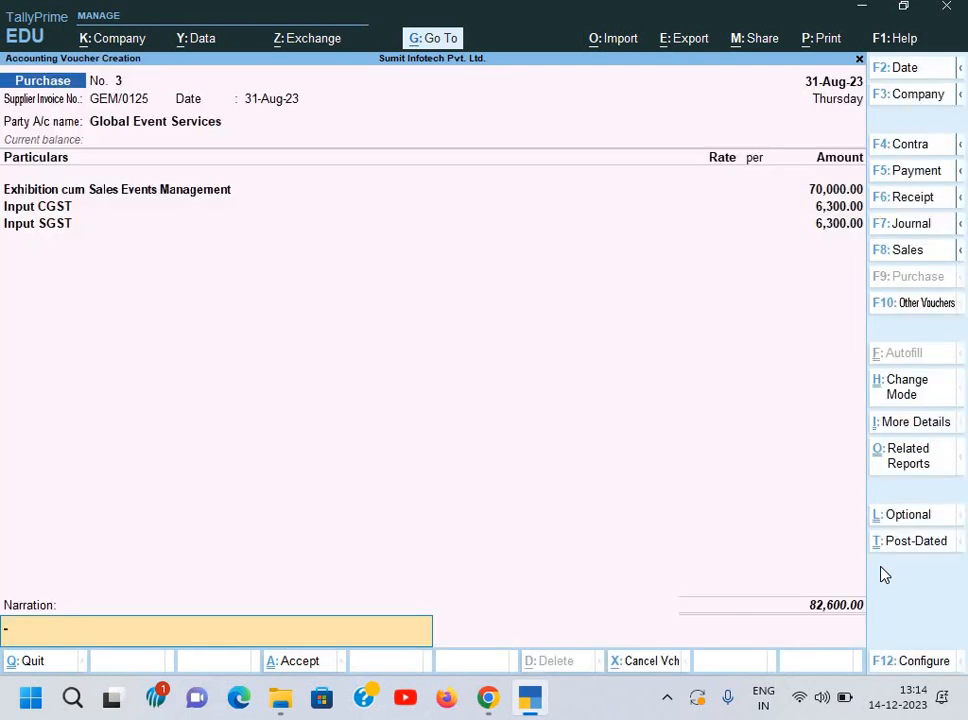
{"action": "key", "text": "ctrl+alt+v"}
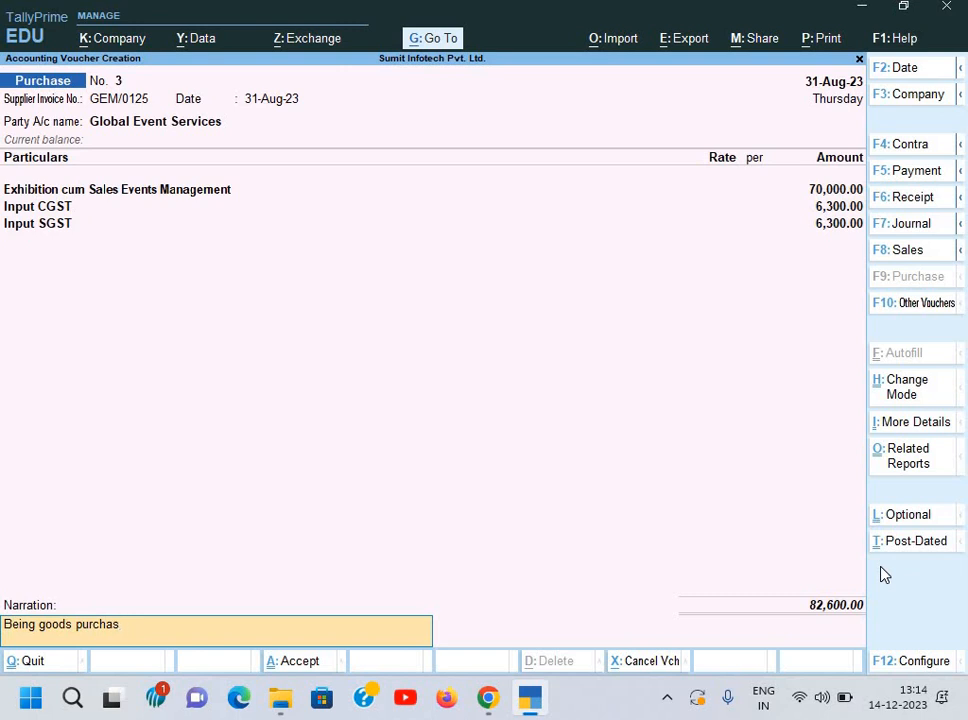
{"action": "key", "text": "BackSpace"}
{"action": "key", "text": "BackSpace"}
{"action": "key", "text": "BackSpace"}
{"action": "key", "text": "BackSpace"}
{"action": "key", "text": "BackSpace"}
{"action": "key", "text": "BackSpace"}
{"action": "key", "text": "BackSpace"}
{"action": "key", "text": "BackSpace"}
{"action": "key", "text": "BackSpace"}
{"action": "key", "text": "BackSpace"}
{"action": "key", "text": "BackSpace"}
{"action": "type", "text": "service bill rec."}
{"action": "key", "text": "Return"}
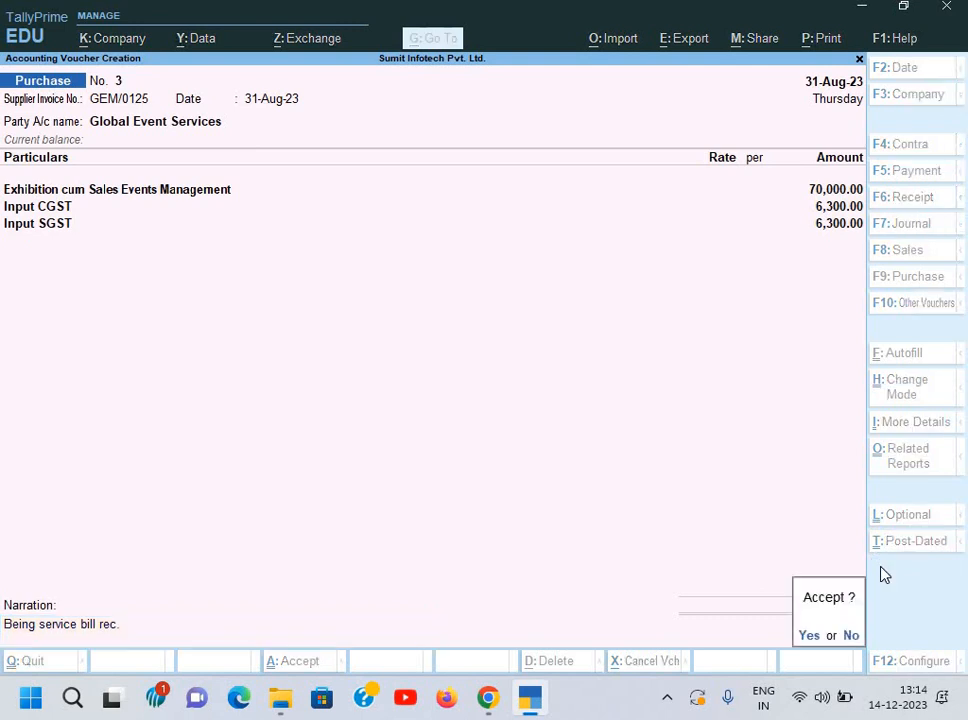
{"action": "key", "text": "Return"}
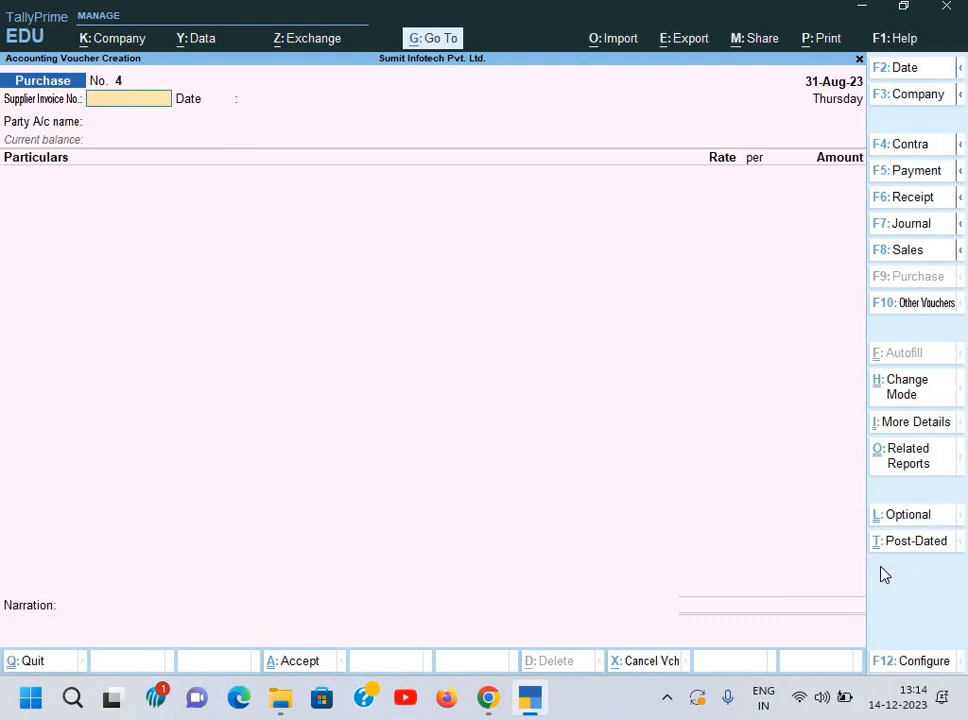
Step: Bring up the ZED Secutity Services bill, Document 7.pdf, in Chrome and zoom in
{"action": "key", "text": "alt+Tab"}
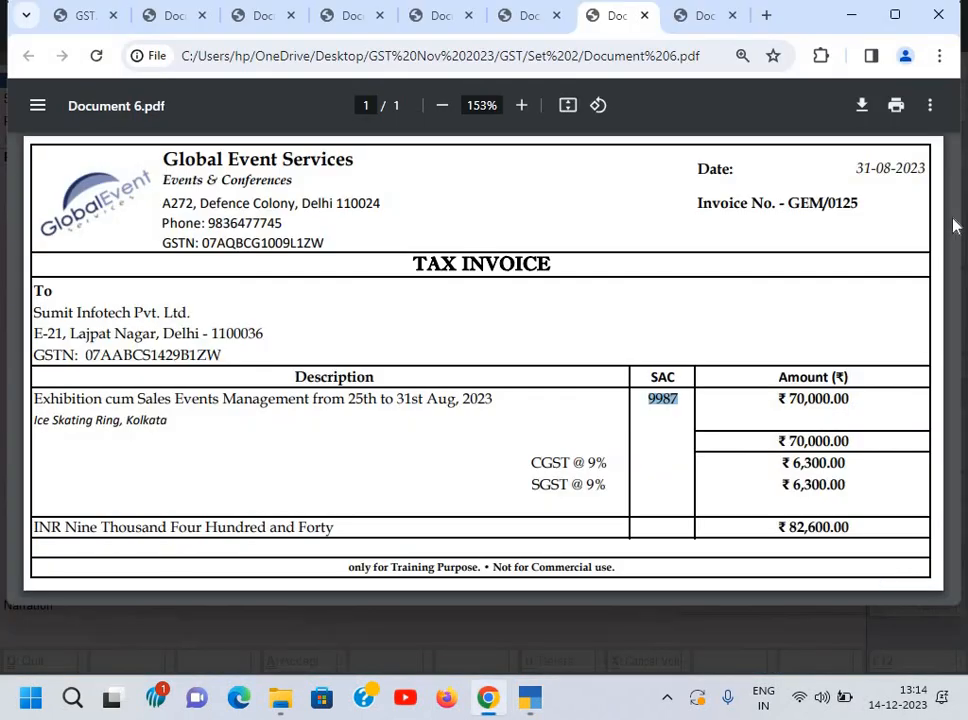
{"action": "left_click", "coordinate": [714, 22]}
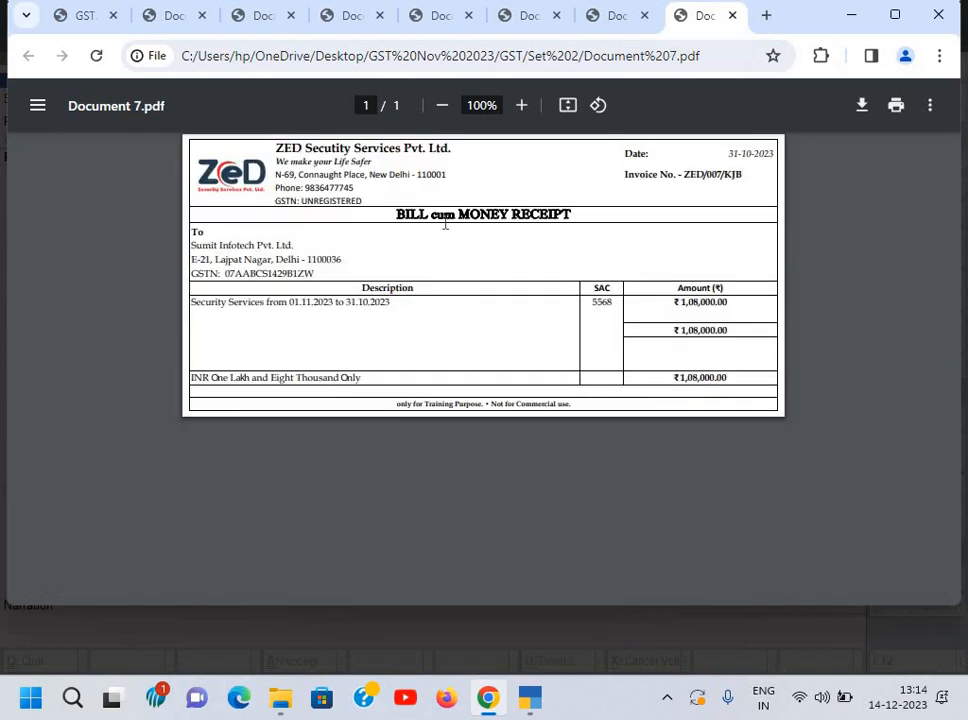
{"action": "scroll", "coordinate": [445, 224], "scroll_direction": "up", "scroll_amount": 4}
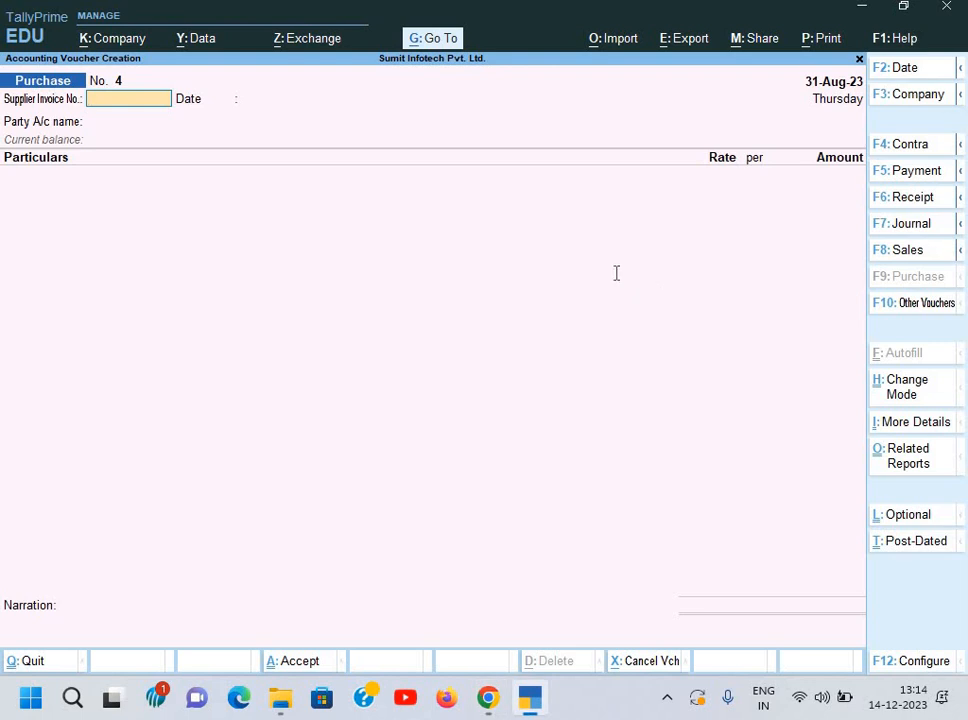
Step: Change the purchase voucher date to 31-Oct-23
{"action": "key", "text": "alt+Tab"}
{"action": "key", "text": "alt+Tab"}
{"action": "key", "text": "F2"}
{"action": "type", "text": "31-10"}
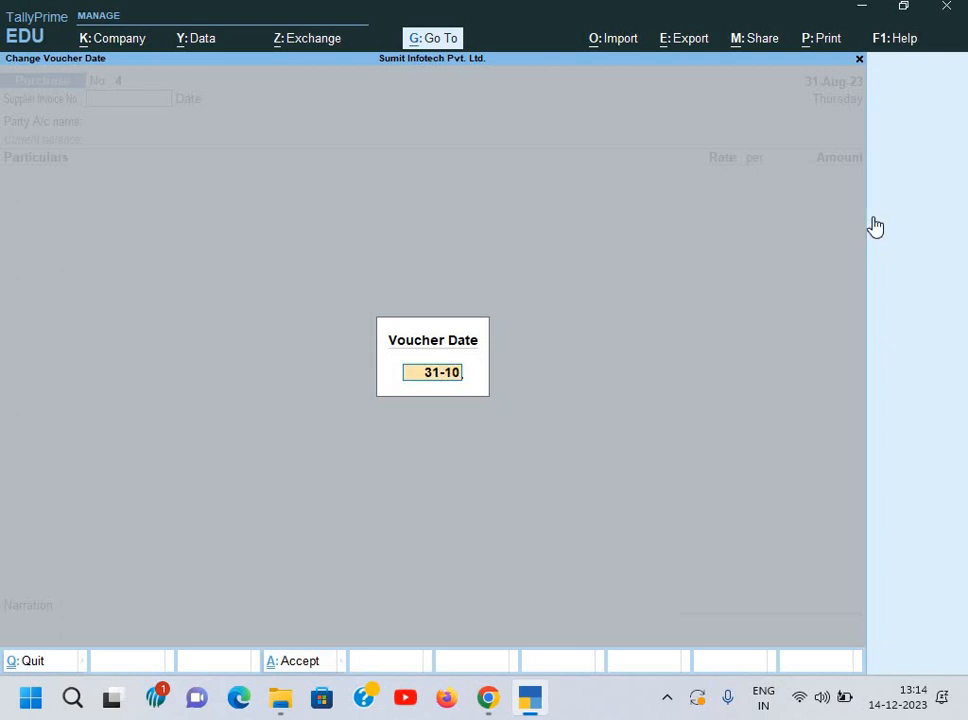
{"action": "key", "text": "Return"}
Step: Copy supplier invoice number ZED/007/KJB from the bill into the voucher, then select the supplier name
{"action": "key", "text": "alt+Tab"}
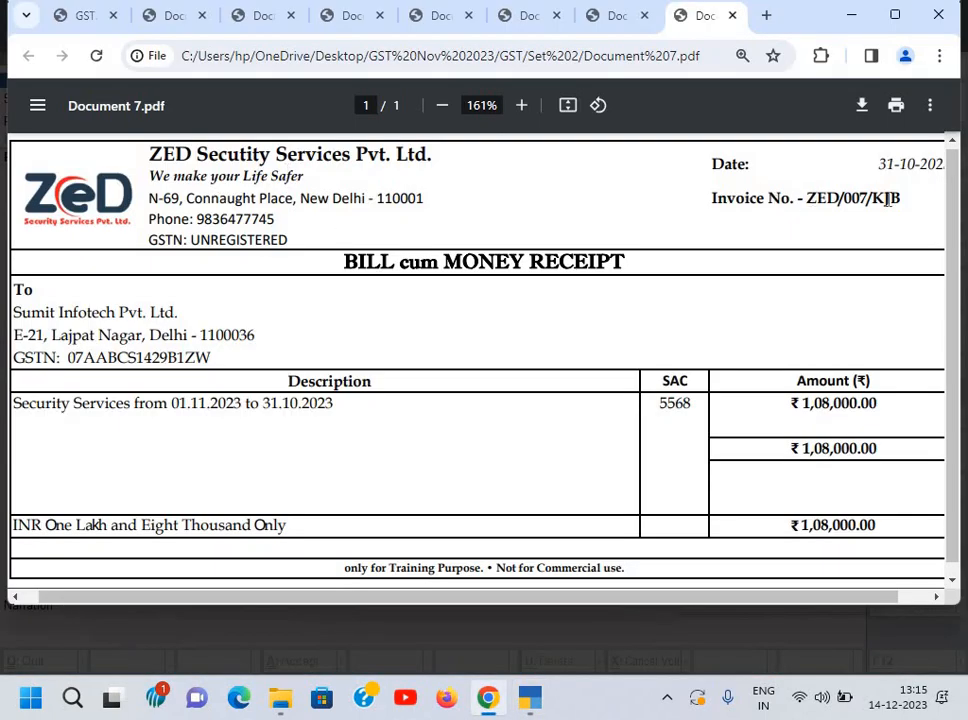
{"action": "left_click_drag", "start_coordinate": [808, 198], "coordinate": [900, 202]}
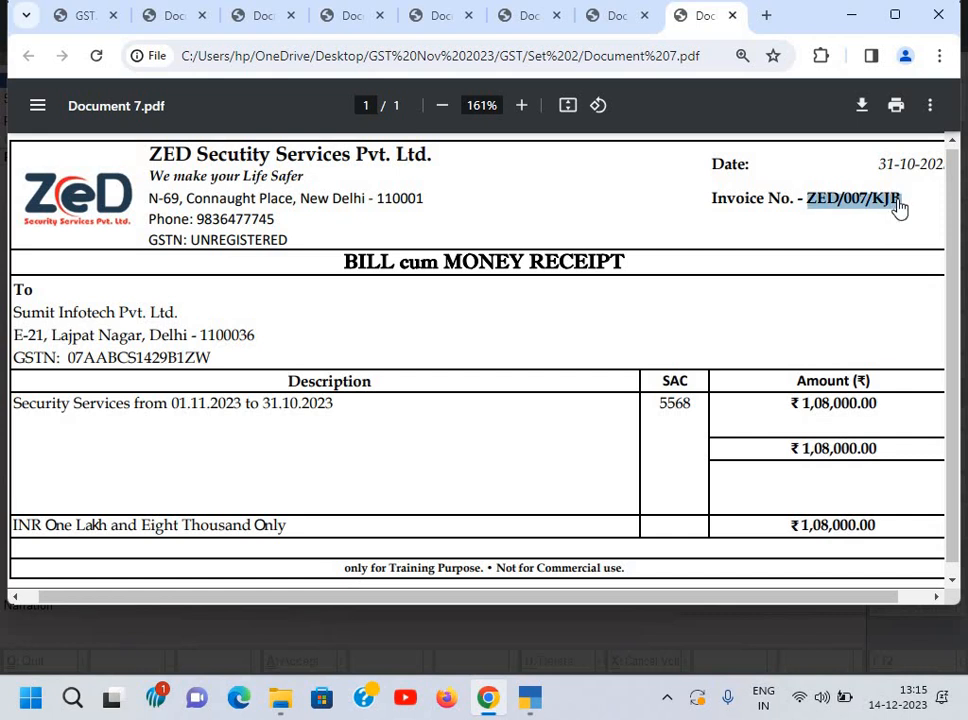
{"action": "key", "text": "ctrl+c"}
{"action": "key", "text": "alt+Tab"}
{"action": "key", "text": "ctrl+alt+v"}
{"action": "key", "text": "Return"}
{"action": "key", "text": "Return"}
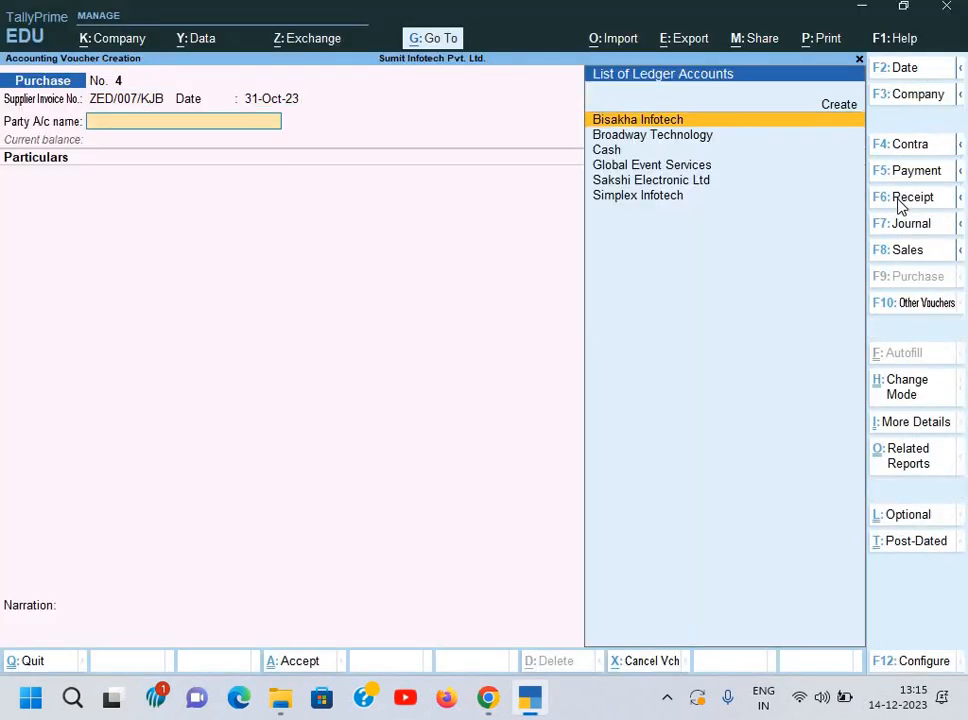
{"action": "key", "text": "alt+Tab"}
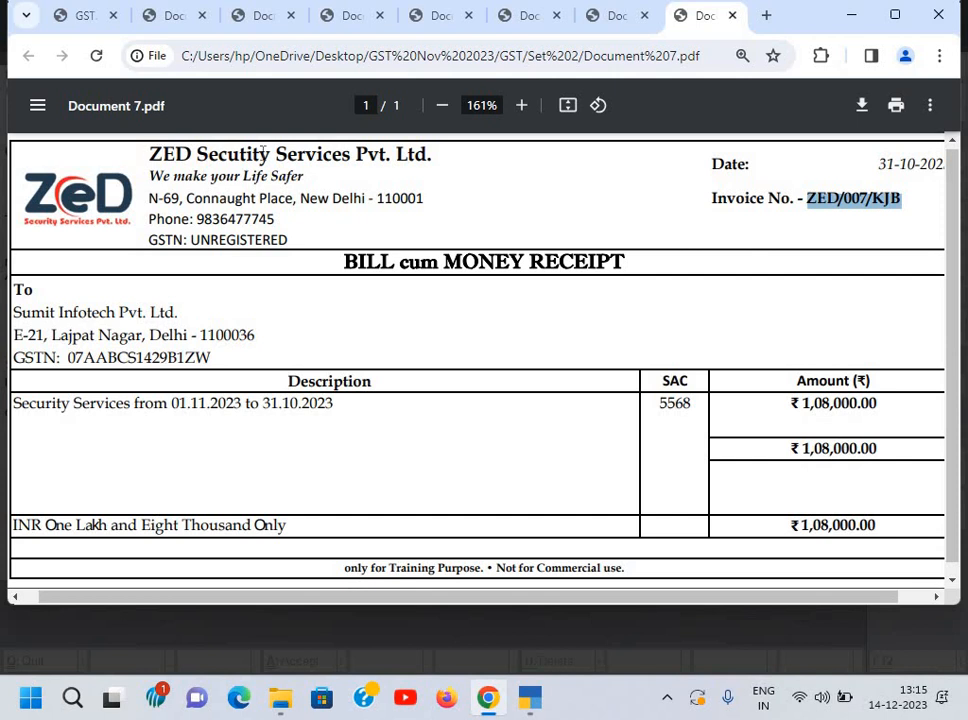
{"action": "left_click_drag", "start_coordinate": [148, 155], "coordinate": [440, 172]}
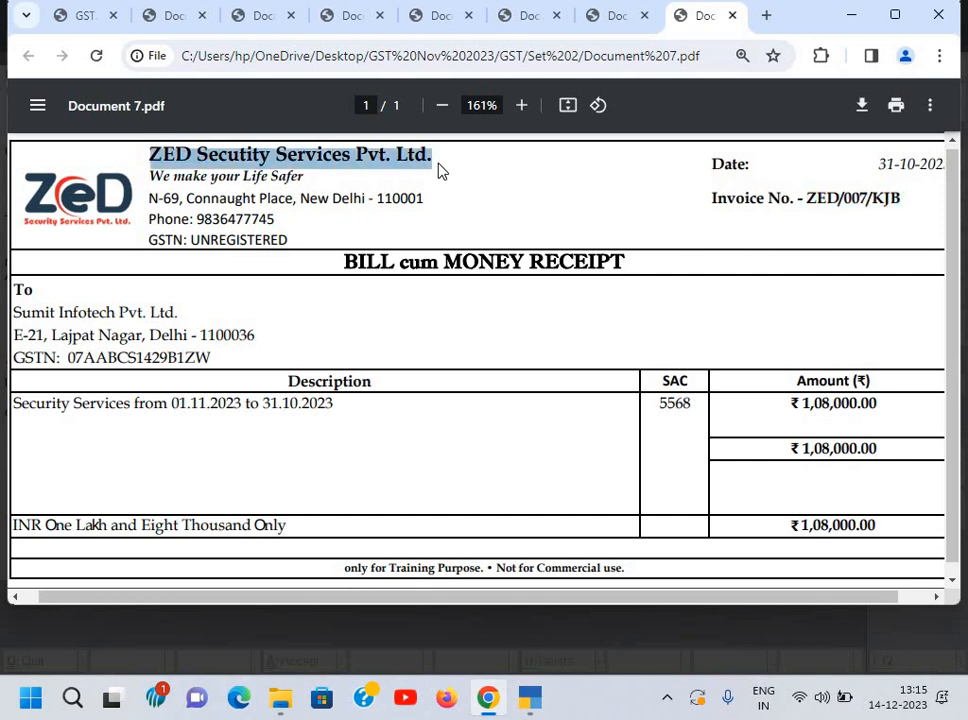
Step: Create party ledger ZED Secutity Services Pvt. Ltd. under Sundry Creditors
{"action": "key", "text": "ctrl+c"}
{"action": "key", "text": "alt+Tab"}
{"action": "key", "text": "ctrl+alt+v"}
{"action": "key", "text": "Return"}
{"action": "type", "text": "S"}
{"action": "key", "text": "Down"}
{"action": "key", "text": "Down"}
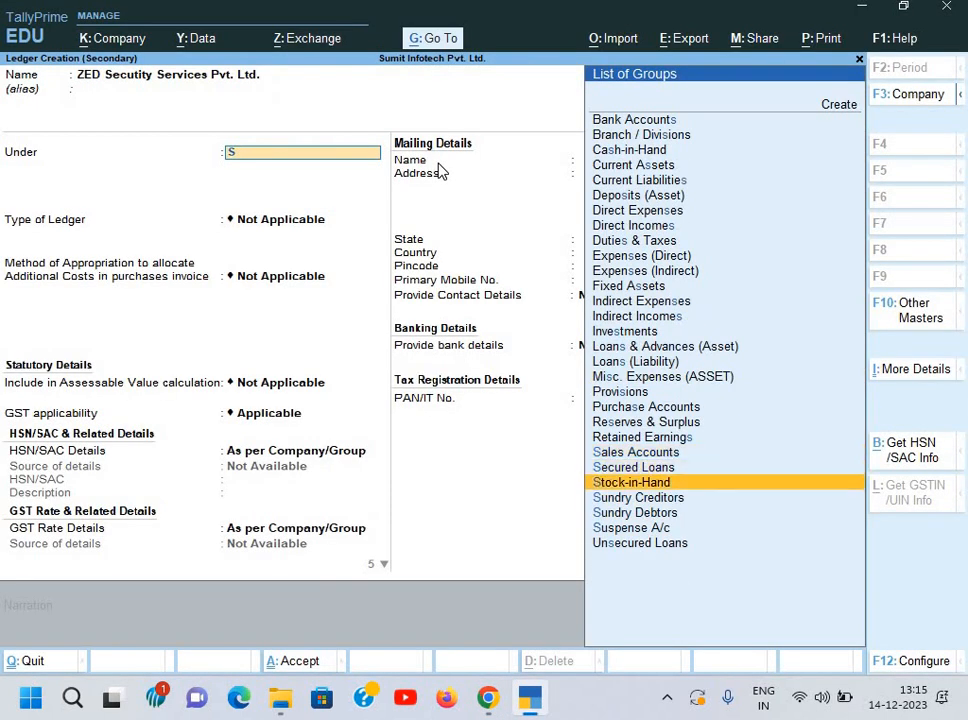
{"action": "key", "text": "Down"}
{"action": "key", "text": "Return"}
{"action": "key", "text": "Return"}
{"action": "key", "text": "Return"}
{"action": "key", "text": "Return"}
{"action": "key", "text": "Return"}
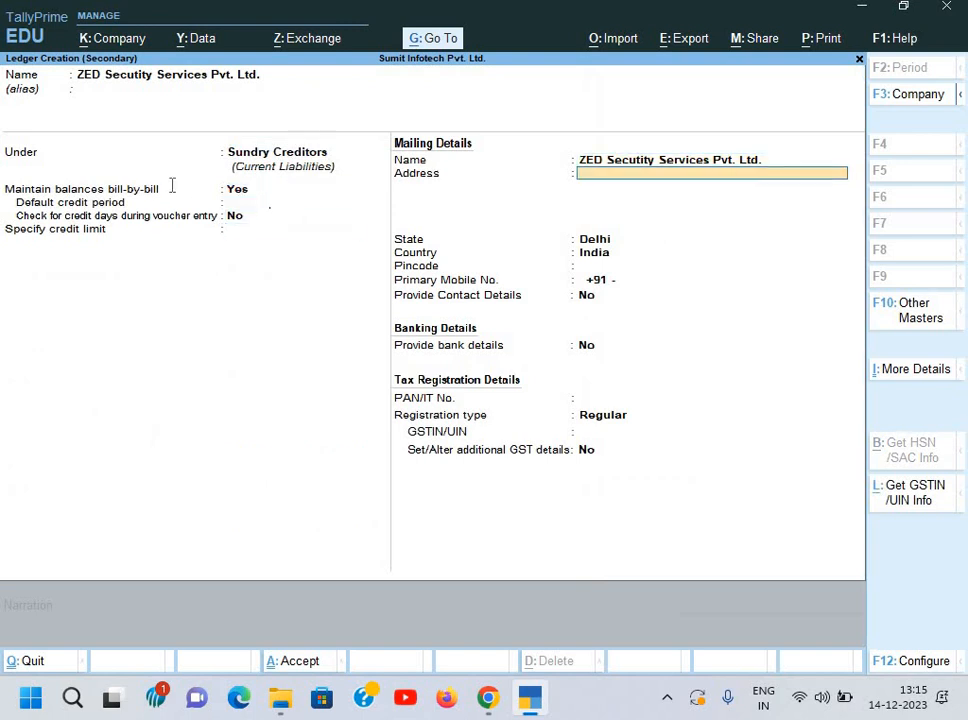
Step: Copy the supplier's address from the bill into the ledger's Address field
{"action": "key", "text": "alt+Tab"}
{"action": "left_click_drag", "start_coordinate": [149, 198], "coordinate": [434, 199]}
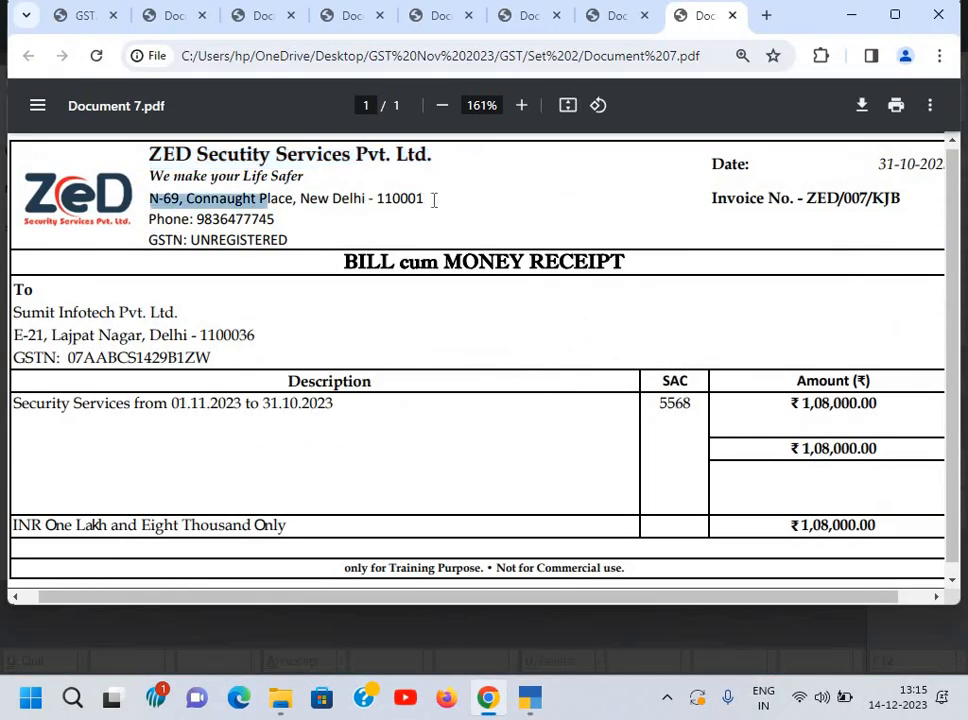
{"action": "key", "text": "ctrl+c"}
{"action": "key", "text": "alt+Tab"}
{"action": "key", "text": "ctrl+alt+v"}
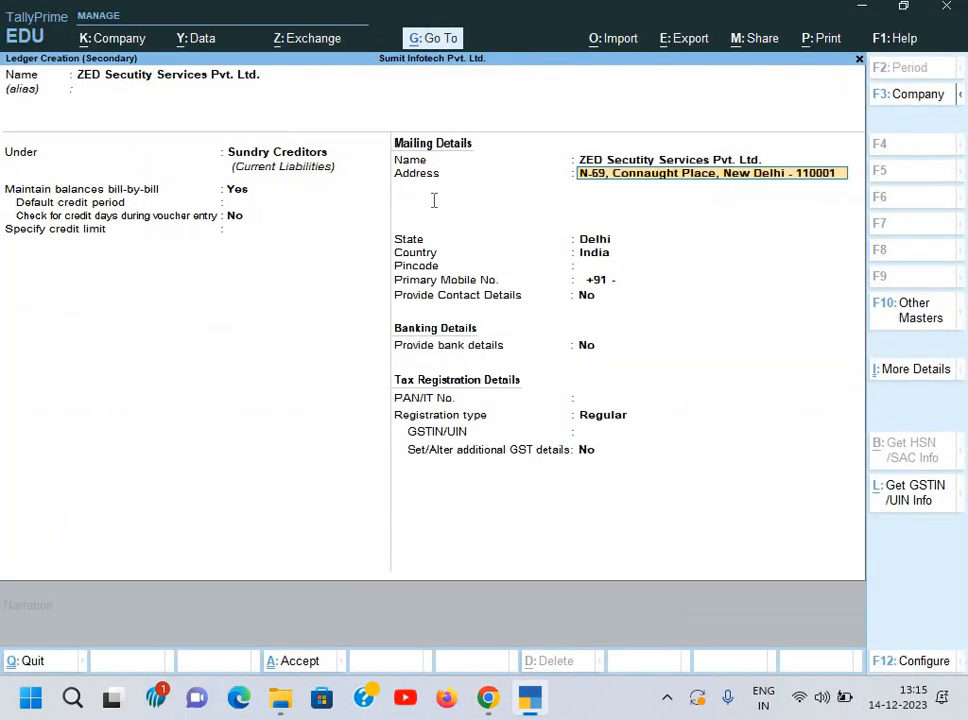
{"action": "key", "text": "Return"}
Step: Keep Delhi as the state and enter the supplier's phone number from the bill as mobile
{"action": "key", "text": "alt+Tab"}
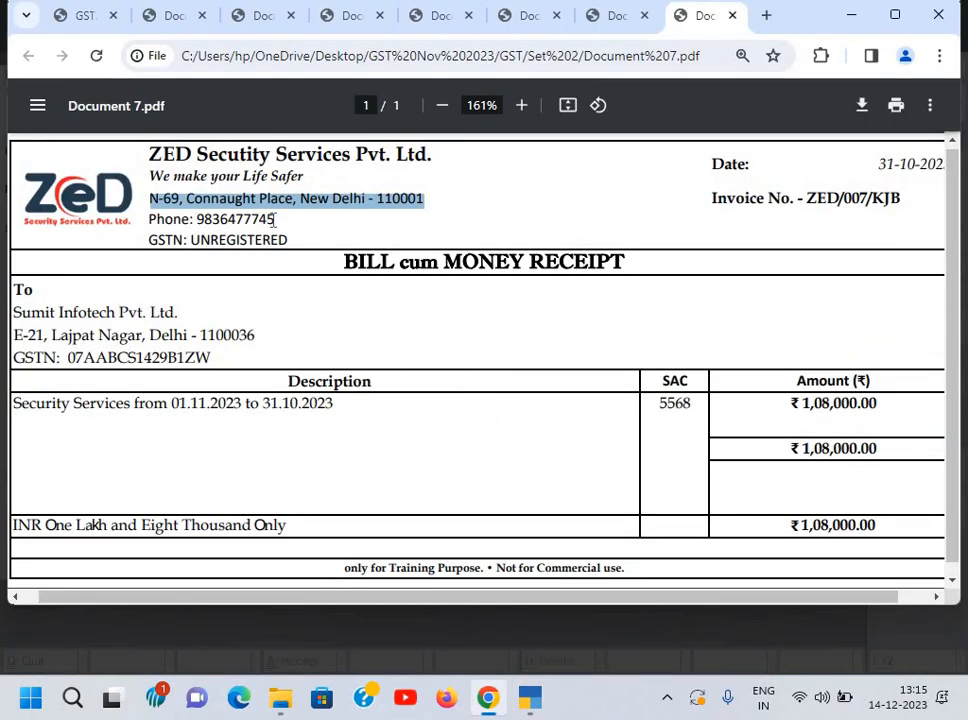
{"action": "left_click_drag", "start_coordinate": [196, 219], "coordinate": [275, 219]}
{"action": "key", "text": "ctrl+c"}
{"action": "key", "text": "alt+Tab"}
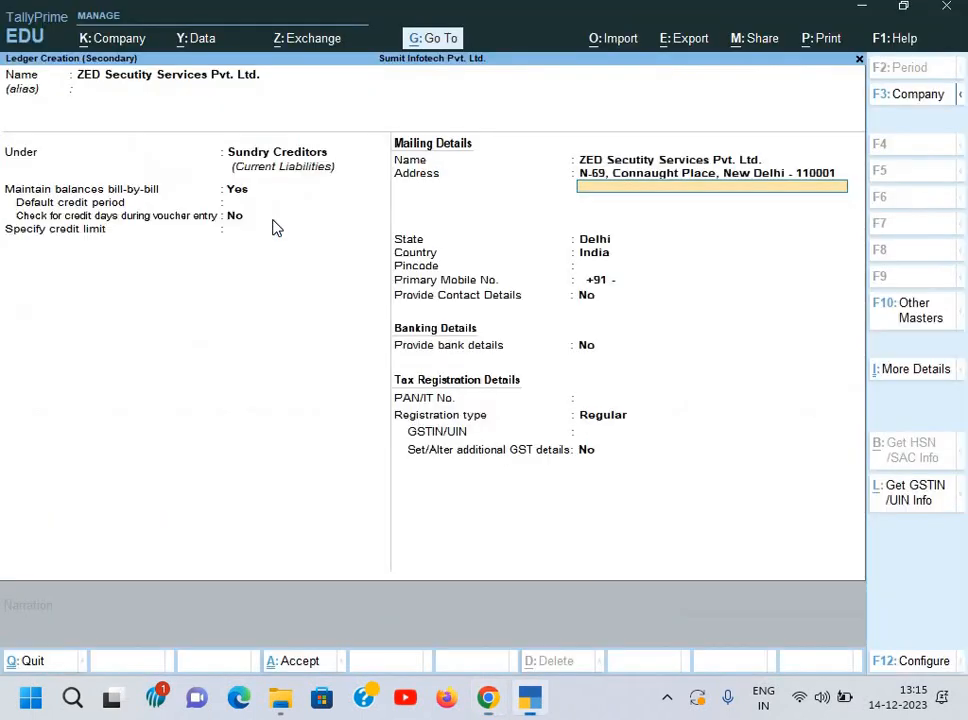
{"action": "type", "text": "Cv"}
{"action": "key", "text": "BackSpace"}
{"action": "key", "text": "BackSpace"}
{"action": "key", "text": "Return"}
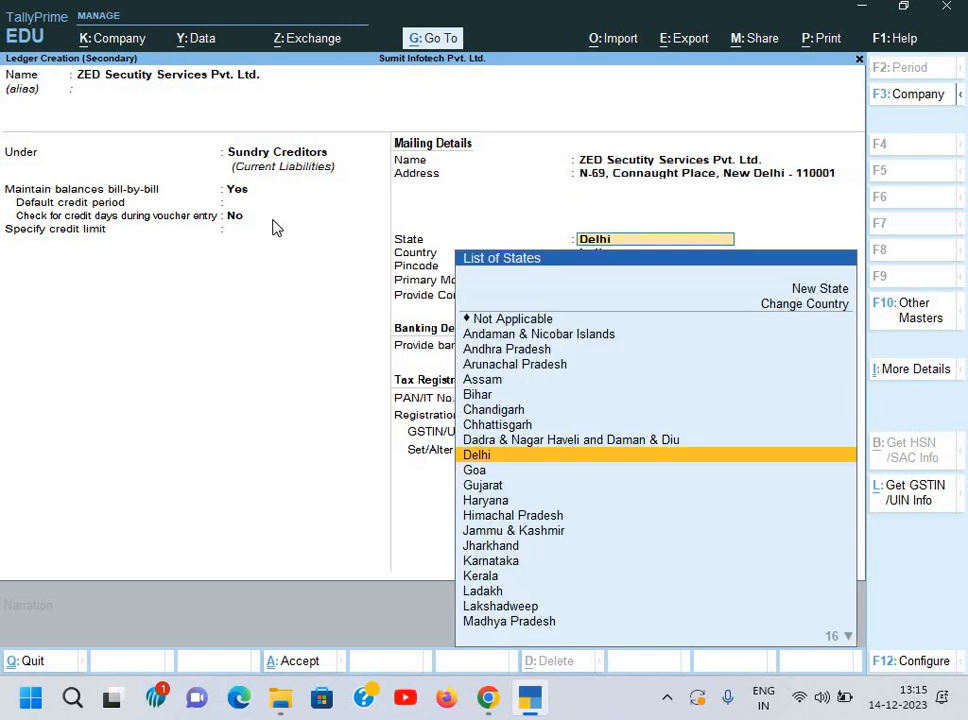
{"action": "key", "text": "Return"}
{"action": "key", "text": "Return"}
{"action": "key", "text": "ctrl+v"}
{"action": "key", "text": "Return"}
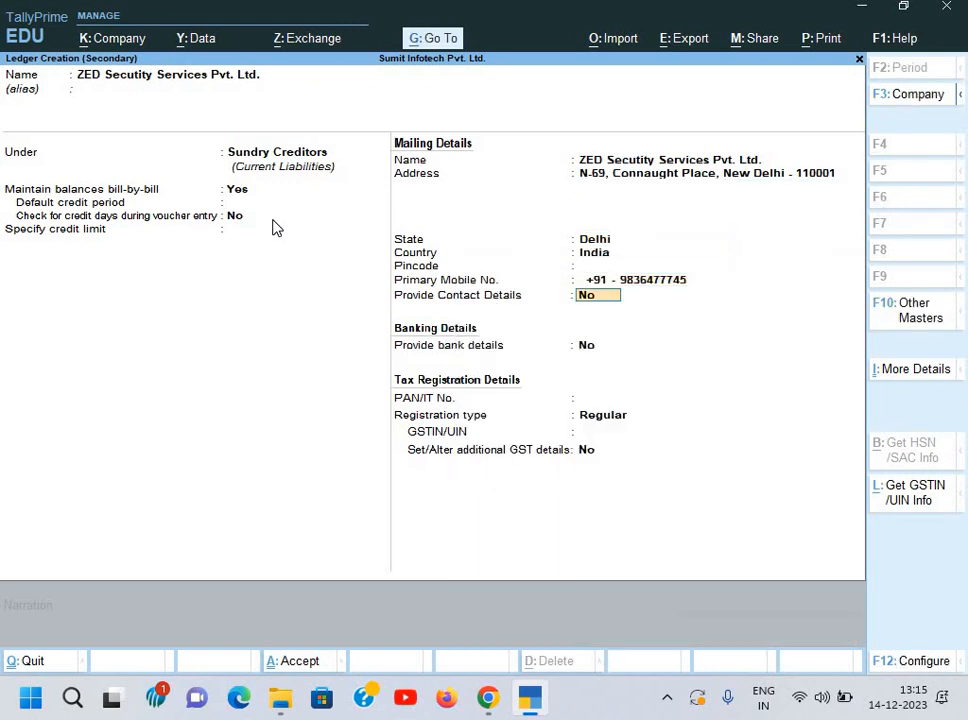
{"action": "key", "text": "Return"}
{"action": "key", "text": "Return"}
{"action": "key", "text": "Return"}
Step: Set the registration type to Unregistered/Consumer and save the supplier ledger
{"action": "key", "text": "alt+Tab"}
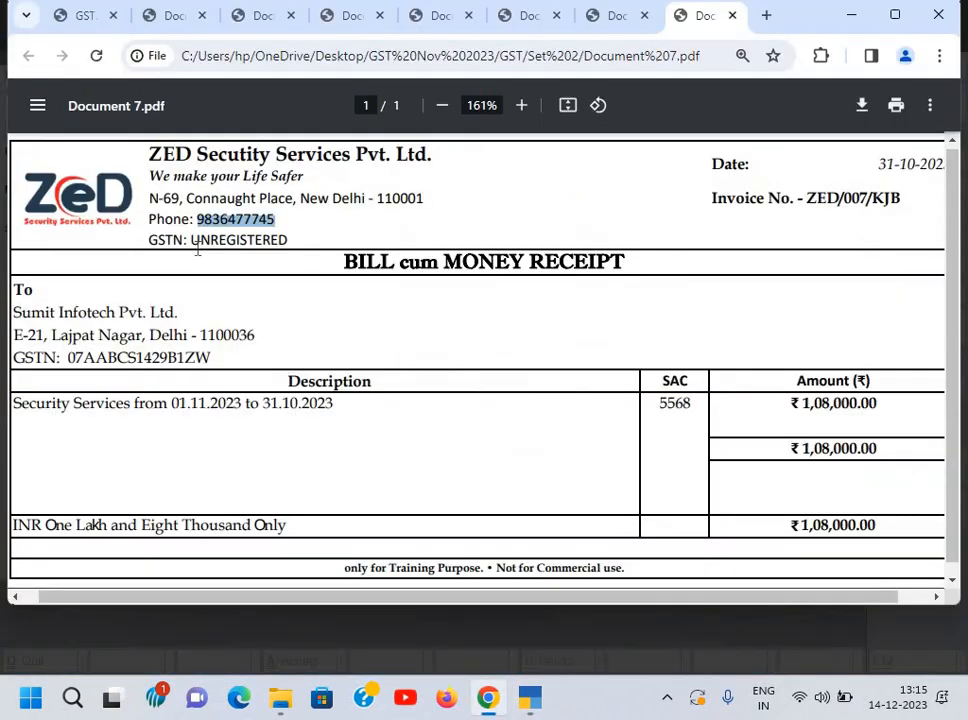
{"action": "key", "text": "alt+Tab"}
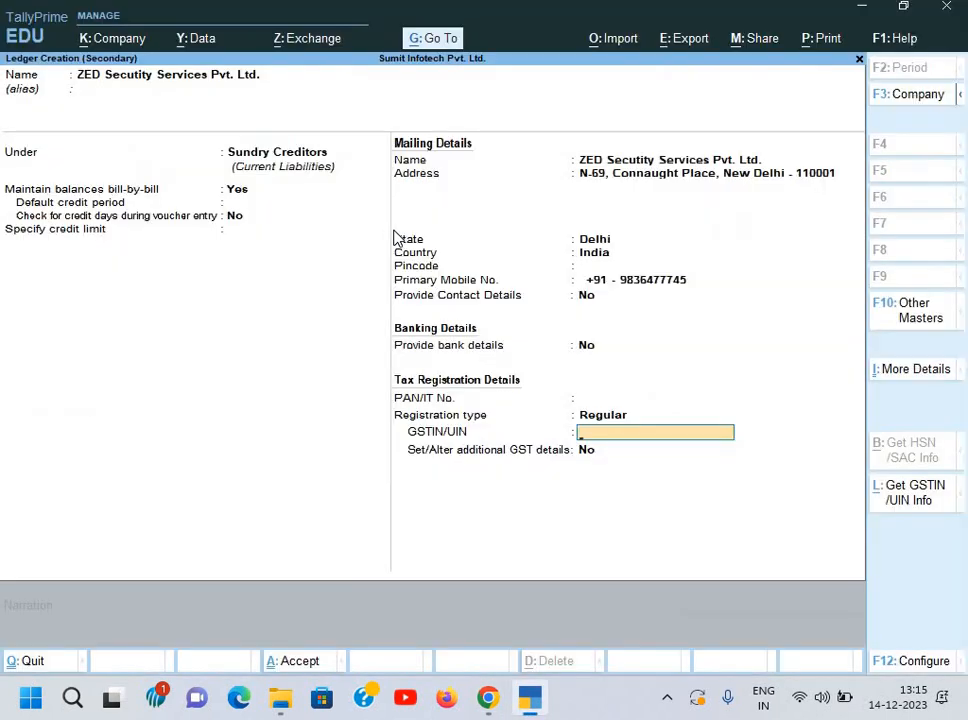
{"action": "key", "text": "BackSpace"}
{"action": "key", "text": "Down"}
{"action": "key", "text": "Return"}
{"action": "key", "text": "Return"}
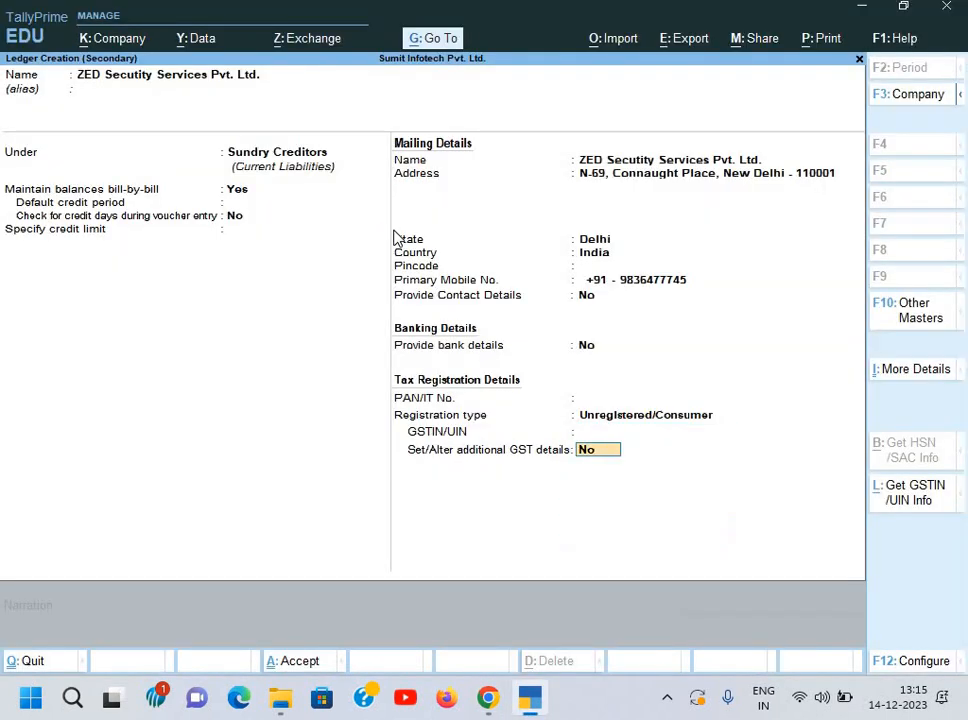
{"action": "key", "text": "Return"}
{"action": "key", "text": "Return"}
{"action": "key", "text": "Return"}
{"action": "key", "text": "Return"}
{"action": "key", "text": "Return"}
{"action": "key", "text": "Return"}
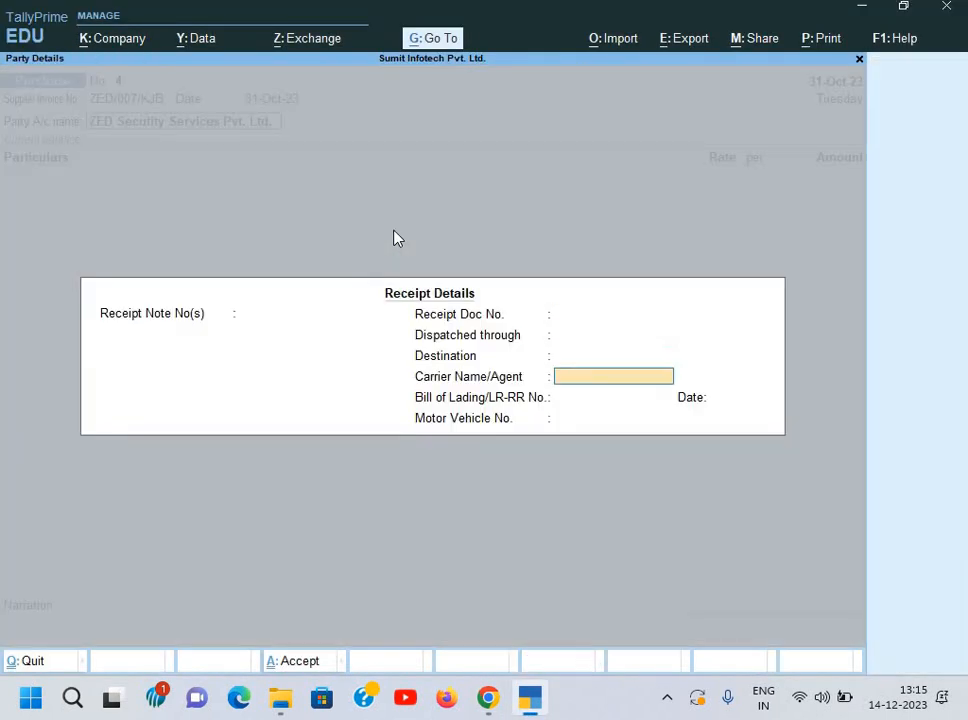
{"action": "key", "text": "ctrl+a"}
{"action": "key", "text": "Return"}
{"action": "key", "text": "Return"}
{"action": "key", "text": "Return"}
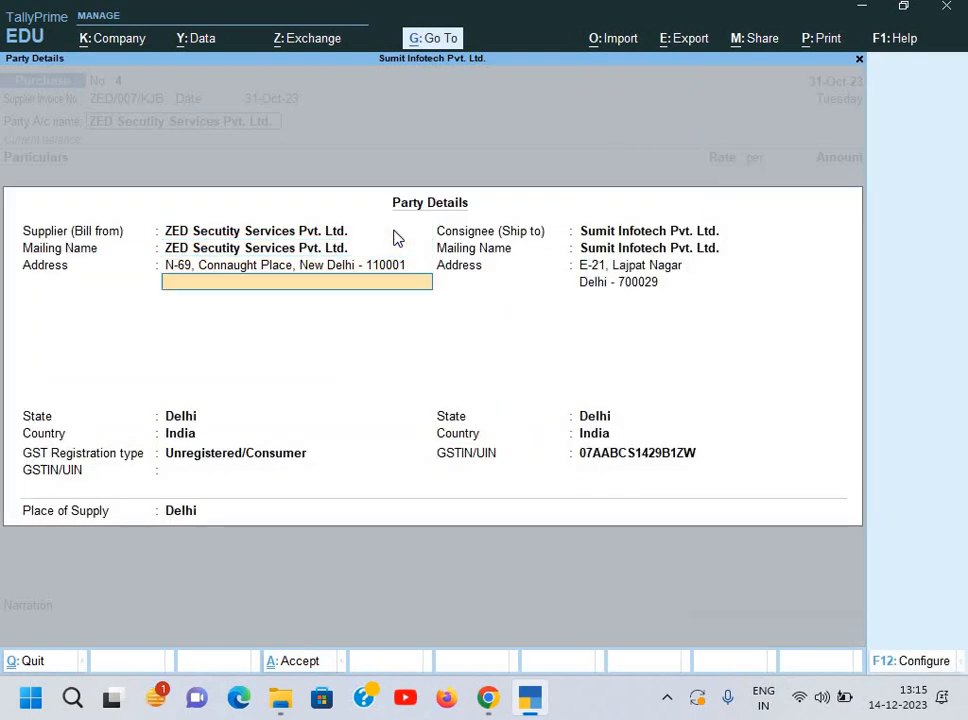
Step: Accept the party details and select 'Security Services' from the bill description
{"action": "key", "text": "ctrl+a"}
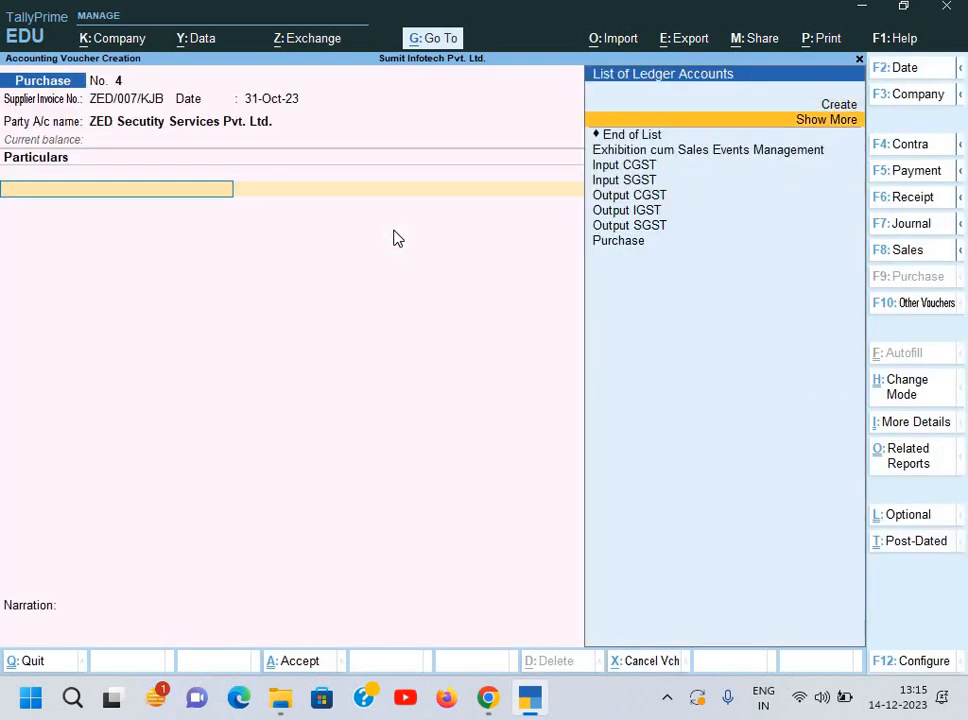
{"action": "key", "text": "alt+Tab"}
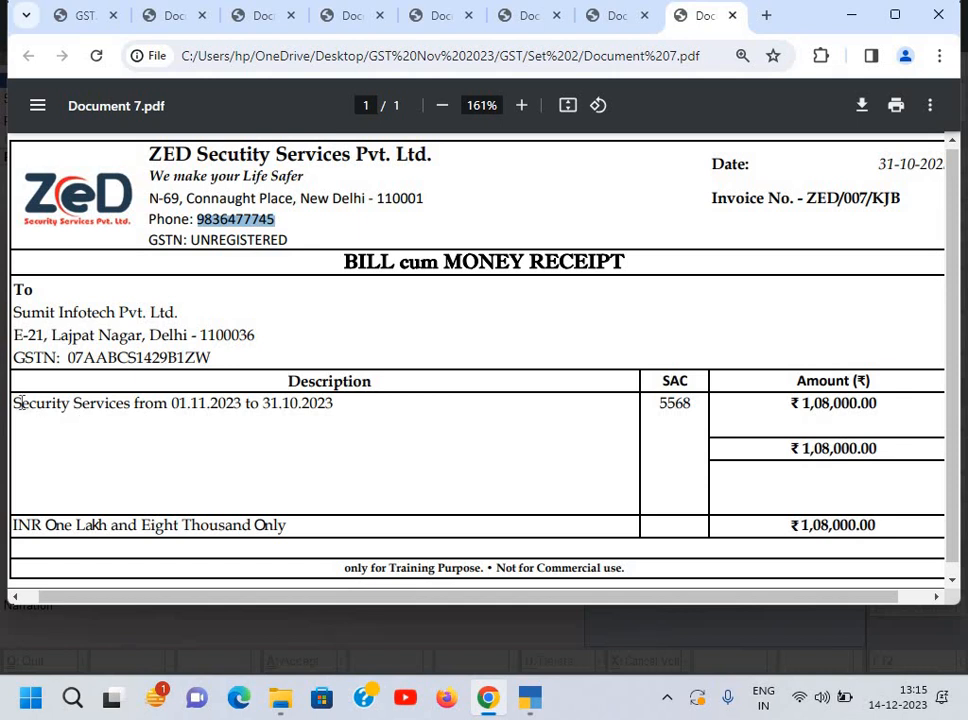
{"action": "left_click_drag", "start_coordinate": [13, 403], "coordinate": [131, 404]}
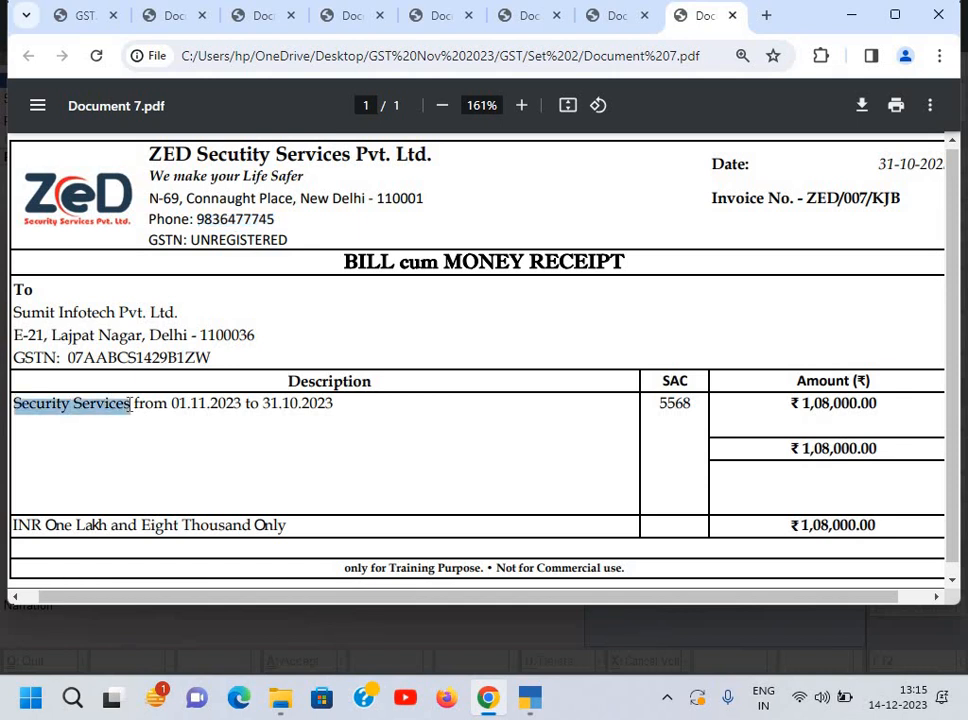
{"action": "key", "text": "alt+Tab"}
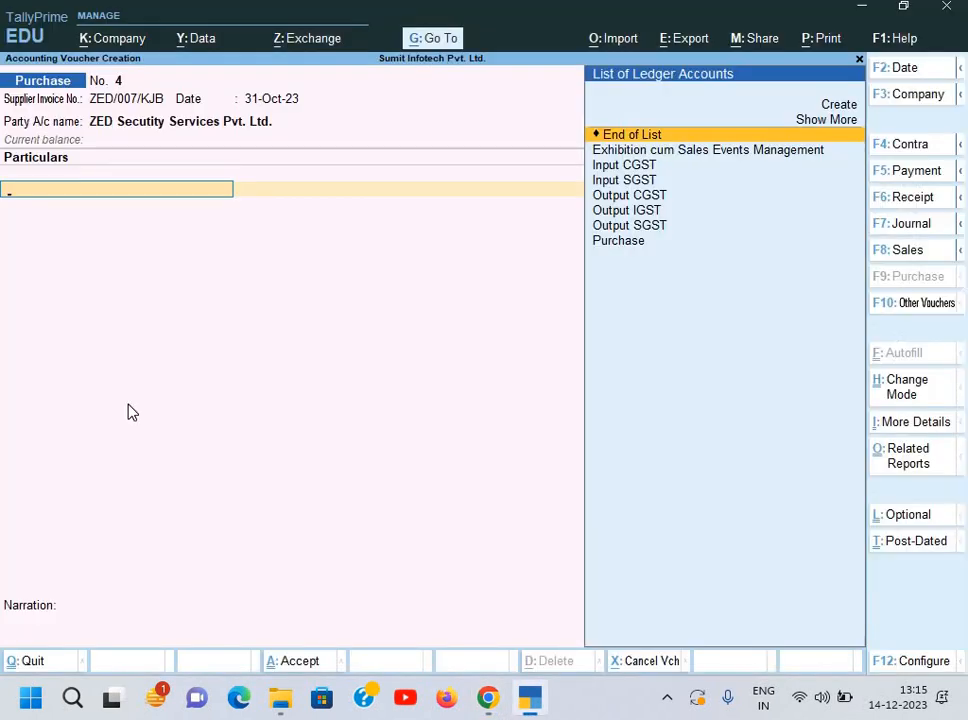
Step: Start a new ledger named 'Security Services' under Indirect Expenses
{"action": "key", "text": "alt+c"}
{"action": "key", "text": "ctrl+alt+v"}
{"action": "key", "text": "Return"}
{"action": "type", "text": "S"}
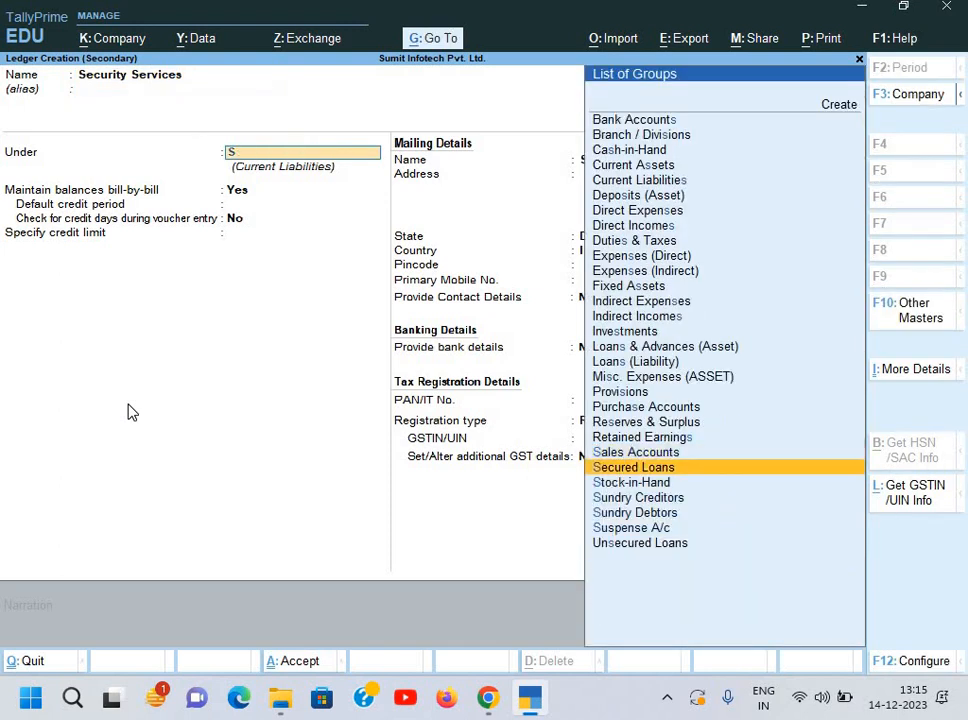
{"action": "key", "text": "BackSpace"}
{"action": "type", "text": "in"}
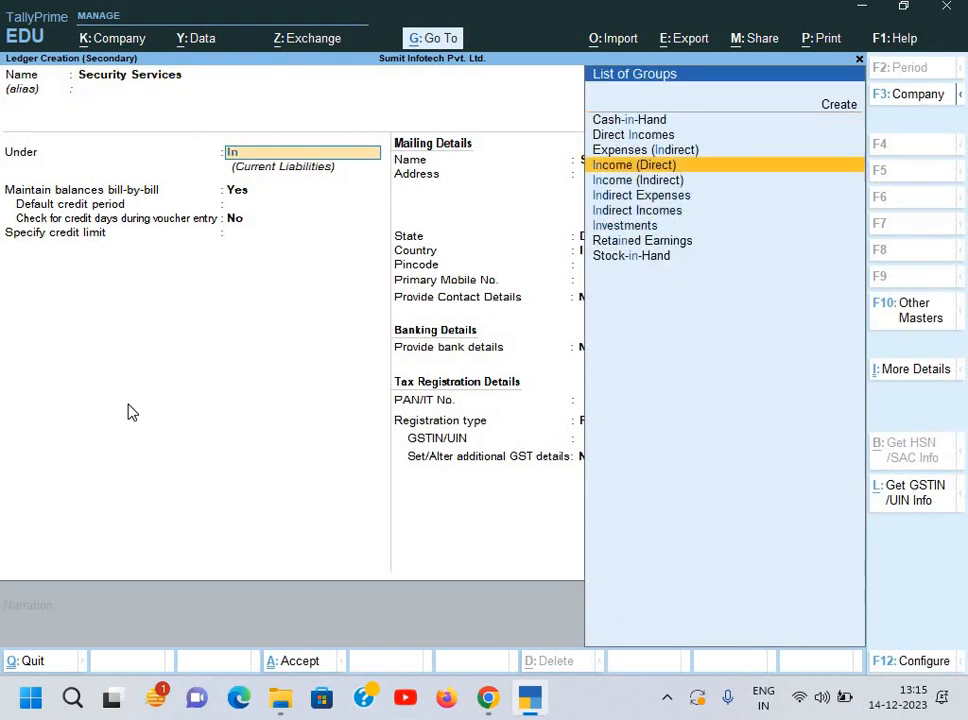
{"action": "key", "text": "Down"}
{"action": "key", "text": "Down"}
{"action": "key", "text": "Return"}
{"action": "key", "text": "Return"}
{"action": "key", "text": "Return"}
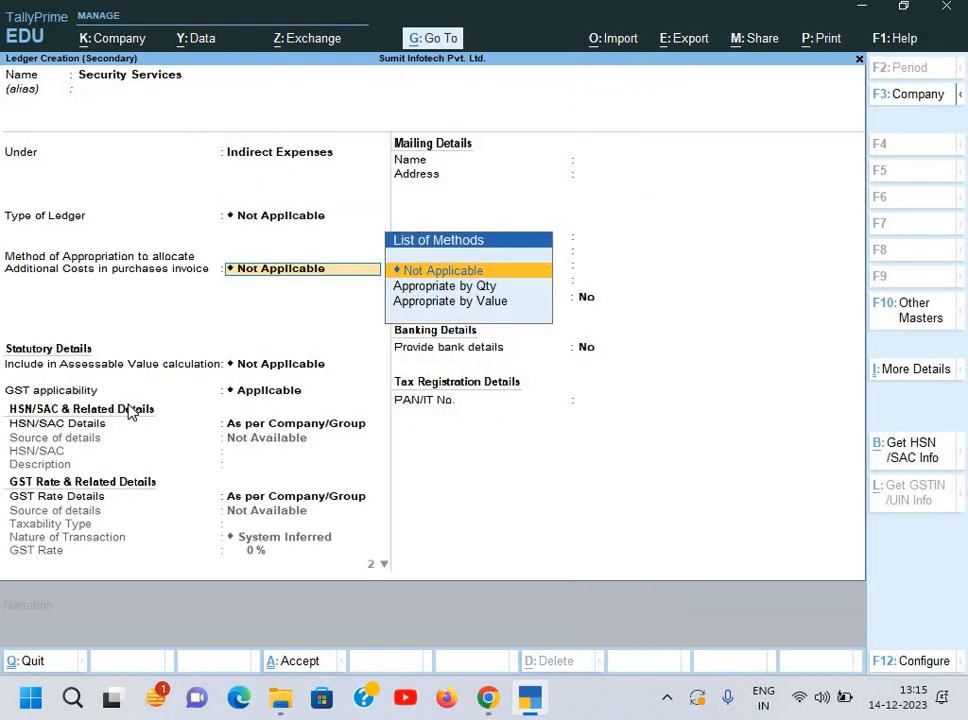
{"action": "key", "text": "Return"}
{"action": "key", "text": "Return"}
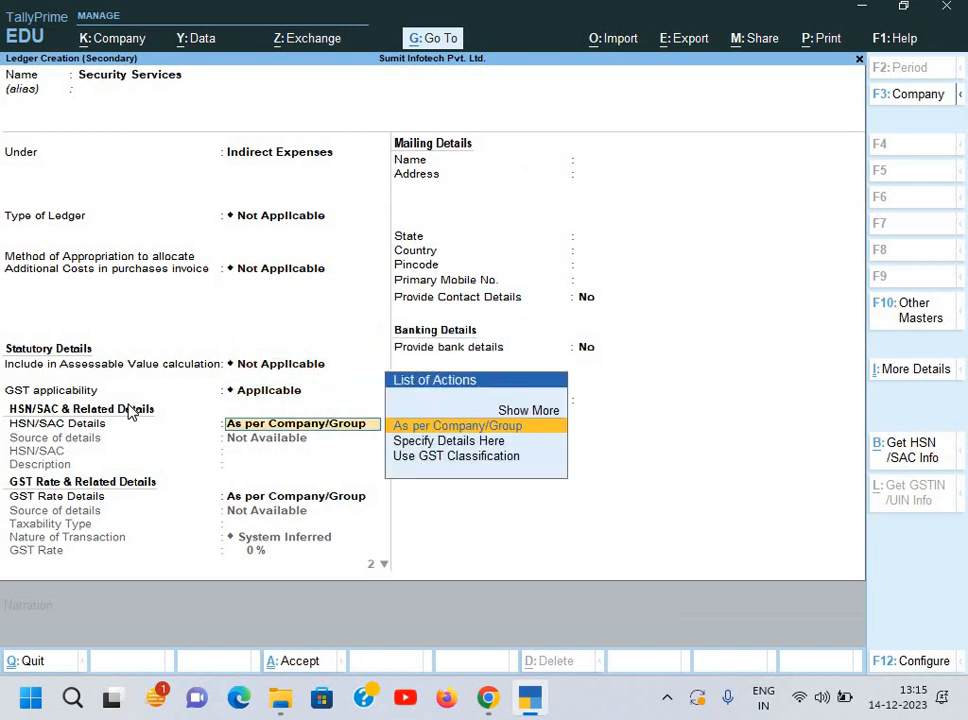
Step: Specify HSN/SAC details on the ledger: SAC 5568 with description 'SS'
{"action": "key", "text": "Down"}
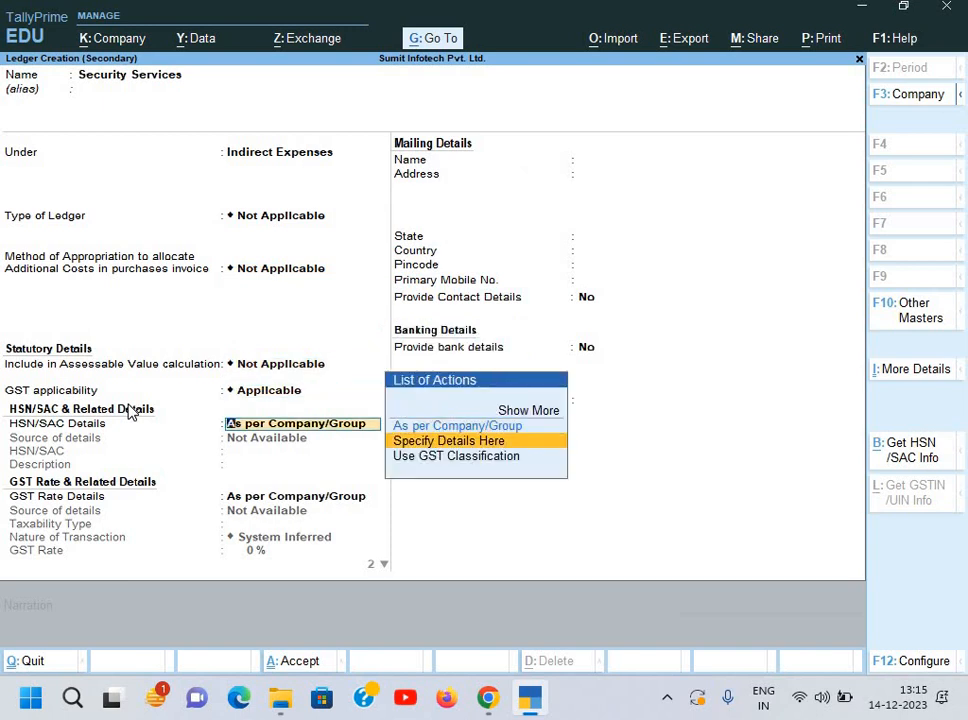
{"action": "key", "text": "Return"}
{"action": "key", "text": "alt+Tab"}
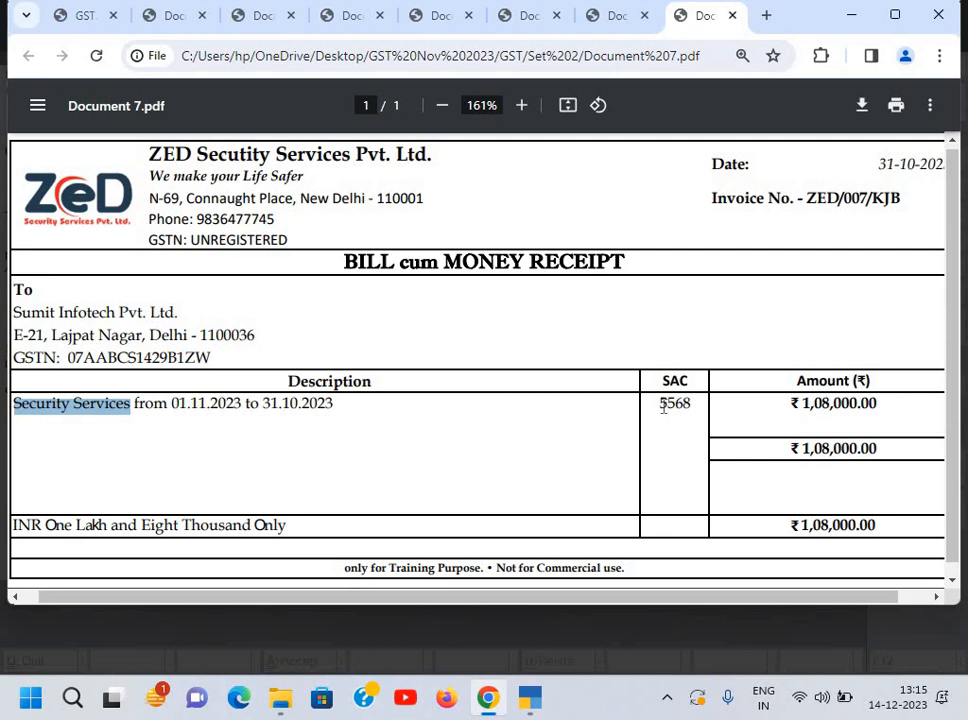
{"action": "left_click_drag", "start_coordinate": [660, 403], "coordinate": [694, 406]}
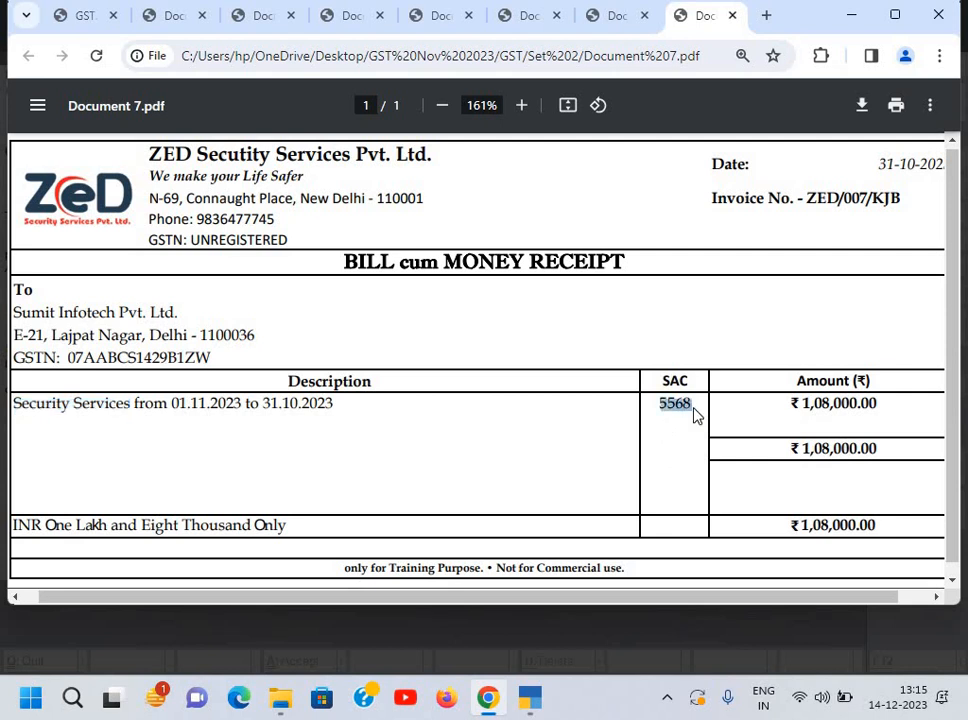
{"action": "key", "text": "ctrl+c"}
{"action": "key", "text": "alt+Tab"}
{"action": "key", "text": "ctrl+alt+v"}
{"action": "key", "text": "Return"}
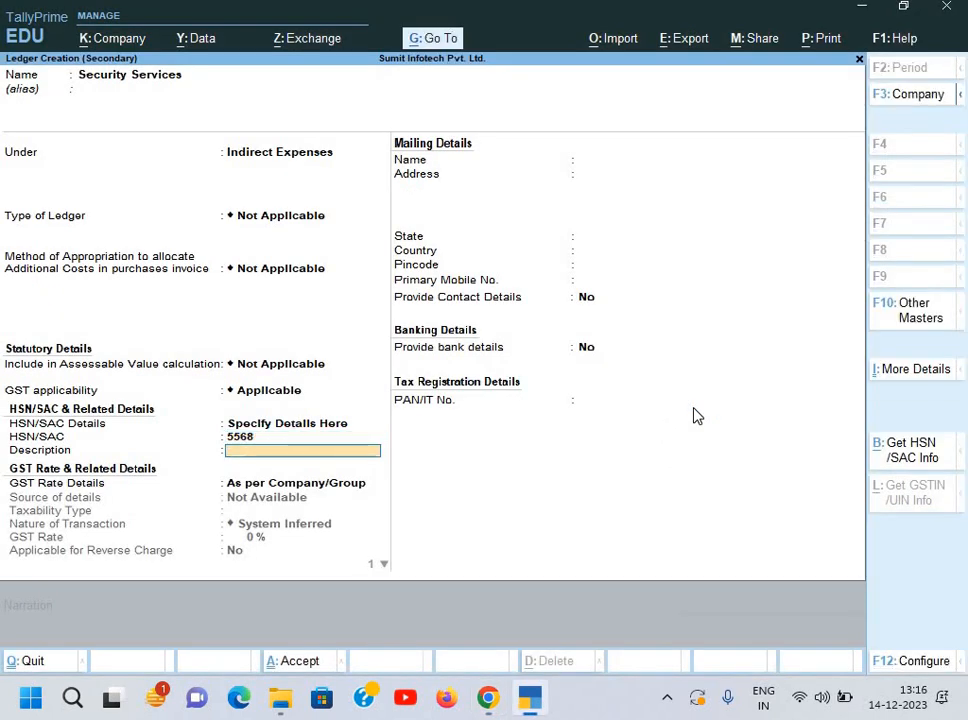
{"action": "type", "text": "Se"}
{"action": "key", "text": "BackSpace"}
{"action": "type", "text": "S"}
{"action": "key", "text": "Return"}
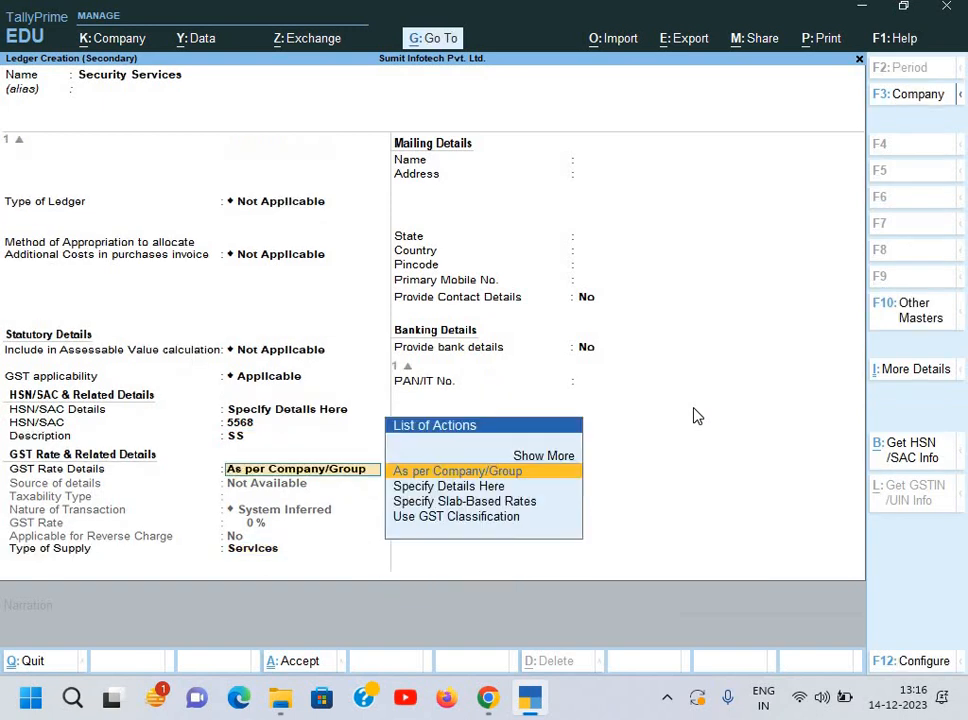
Step: Set GST details: Taxable, Local Purchase - Taxable, 18% rate, reverse charge Yes, Services
{"action": "key", "text": "Down"}
{"action": "key", "text": "Return"}
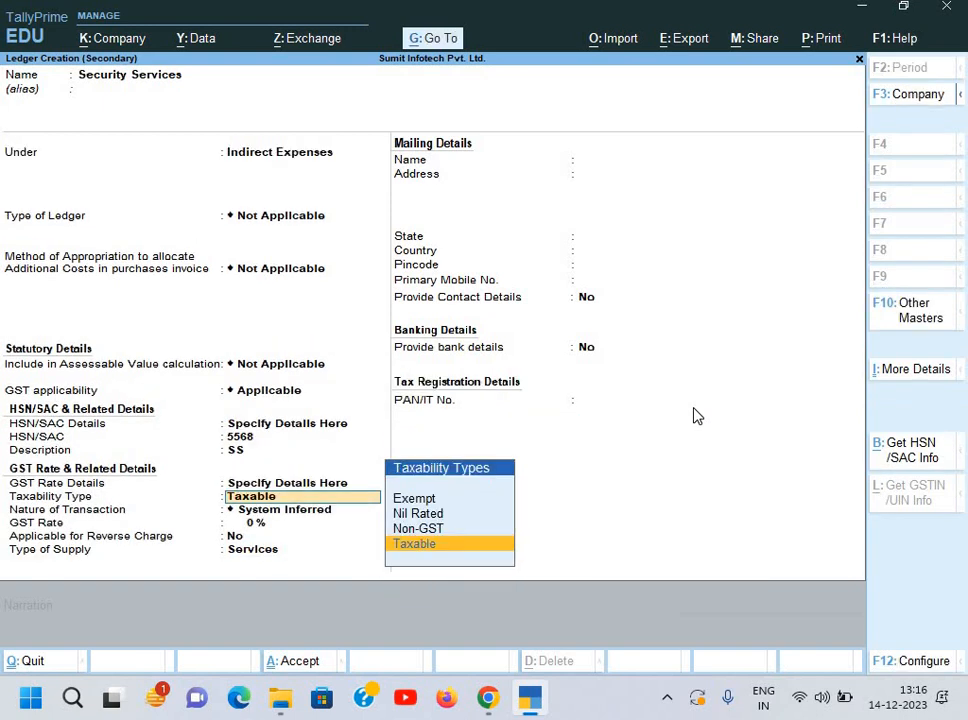
{"action": "key", "text": "Return"}
{"action": "key", "text": "Down"}
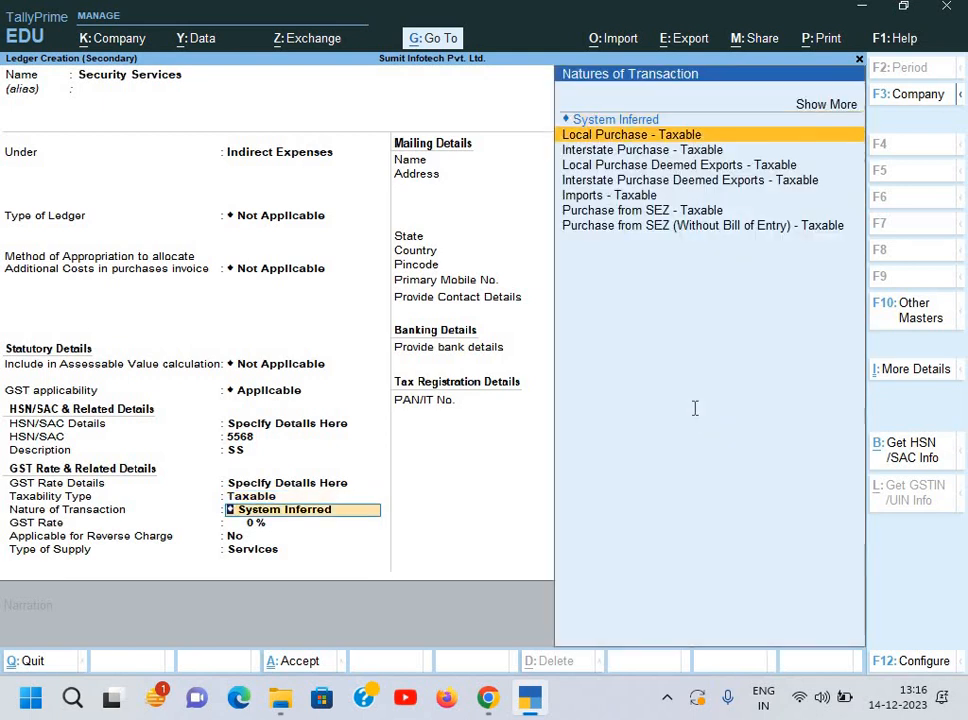
{"action": "key", "text": "alt+Tab"}
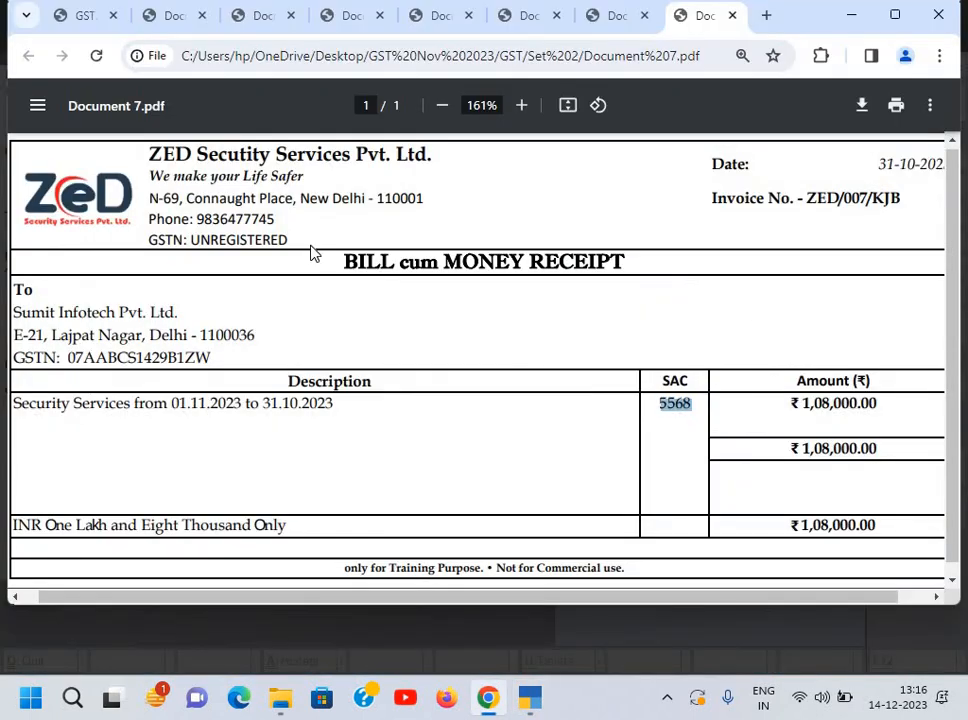
{"action": "key", "text": "alt+Tab"}
{"action": "key", "text": "Return"}
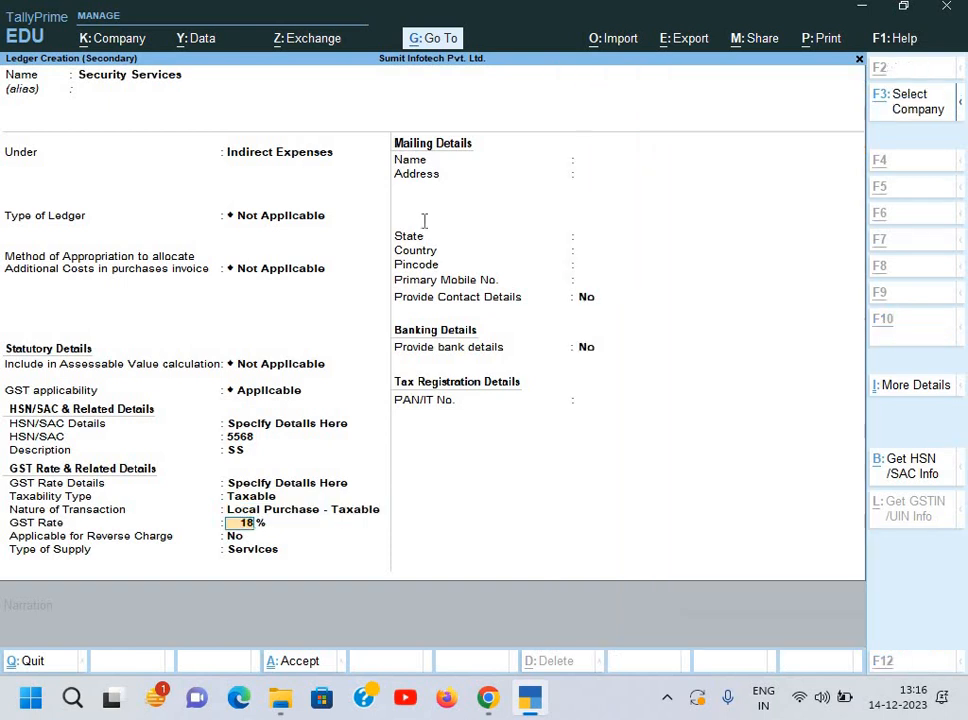
{"action": "key", "text": "alt+Tab"}
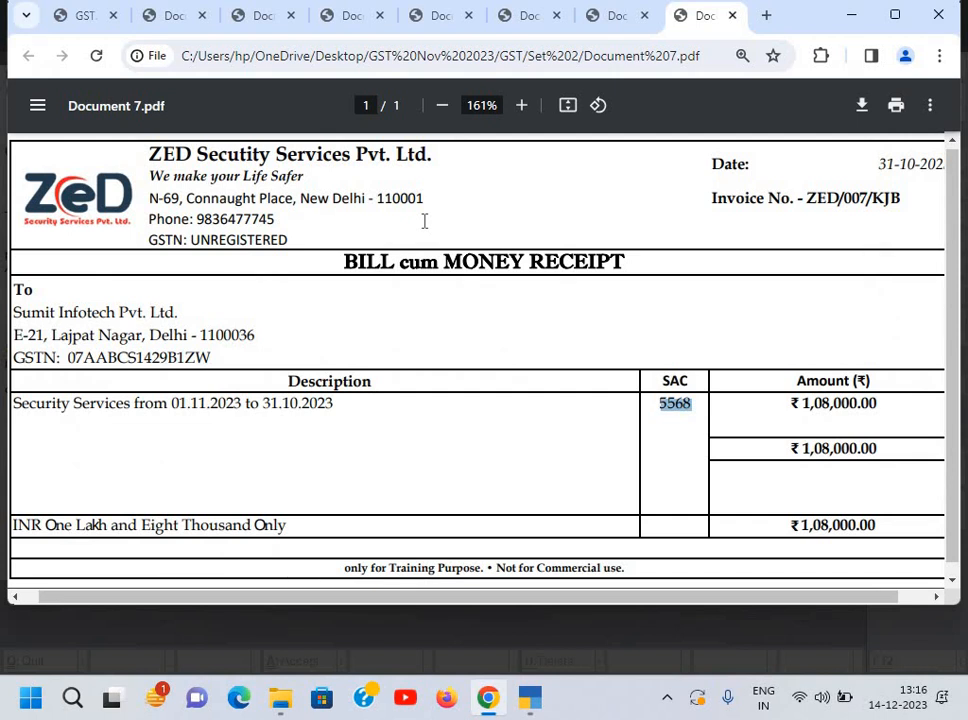
{"action": "key", "text": "alt+Tab"}
{"action": "key", "text": "Return"}
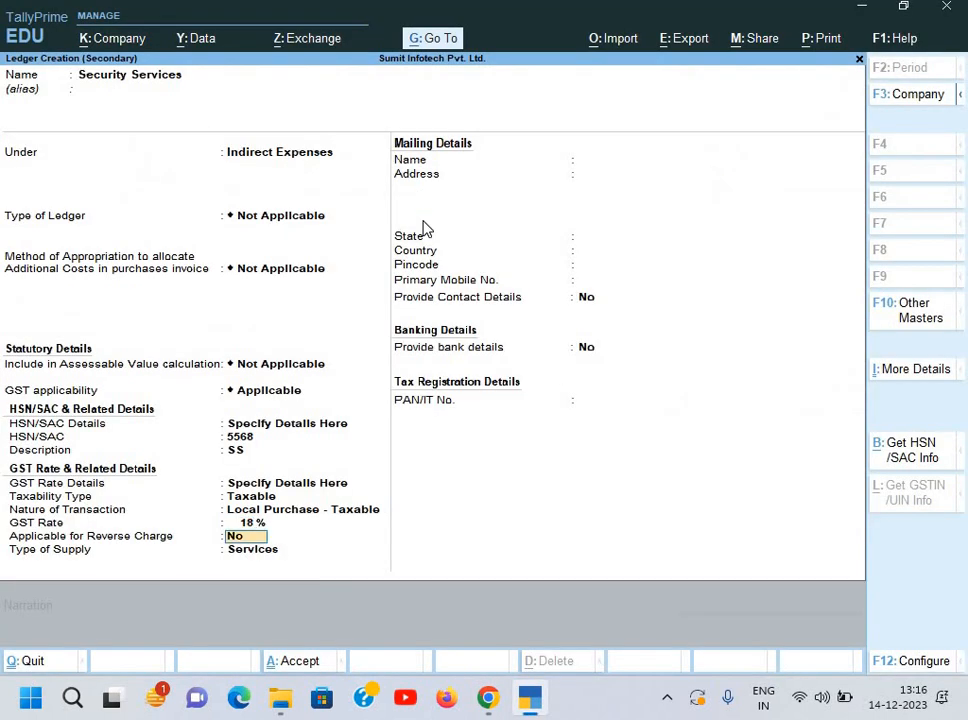
{"action": "key", "text": "Return"}
{"action": "key", "text": "BackSpace"}
{"action": "type", "text": "y"}
{"action": "key", "text": "Return"}
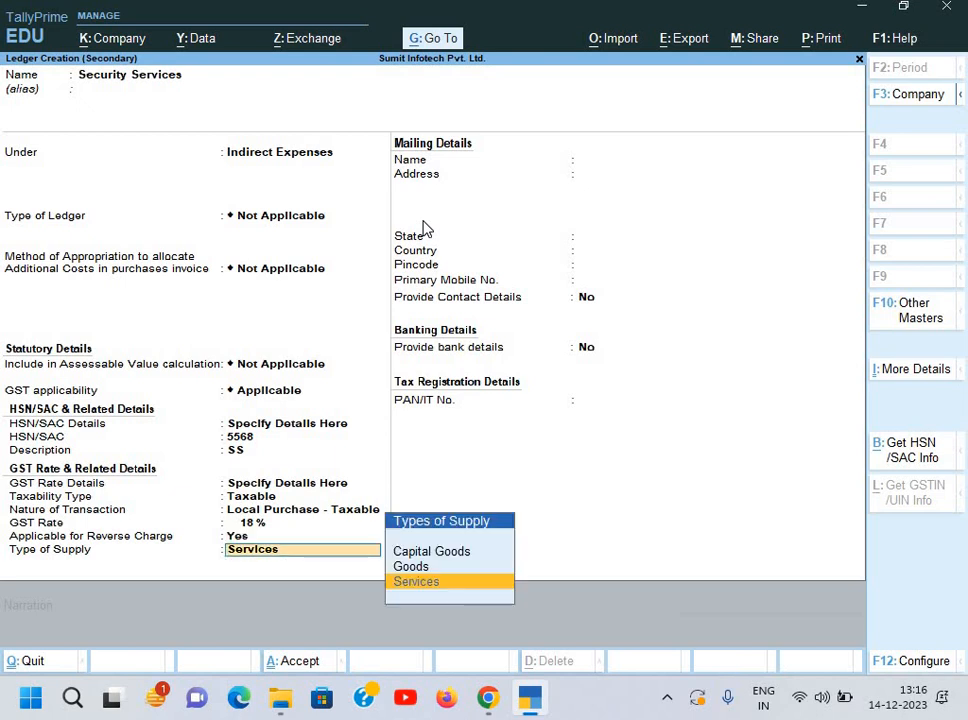
{"action": "key", "text": "Return"}
{"action": "key", "text": "Return"}
Step: Save the ledger, enter 1,08,000 as a new bill reference, and add narration 'Being service bill rec.'
{"action": "key", "text": "y"}
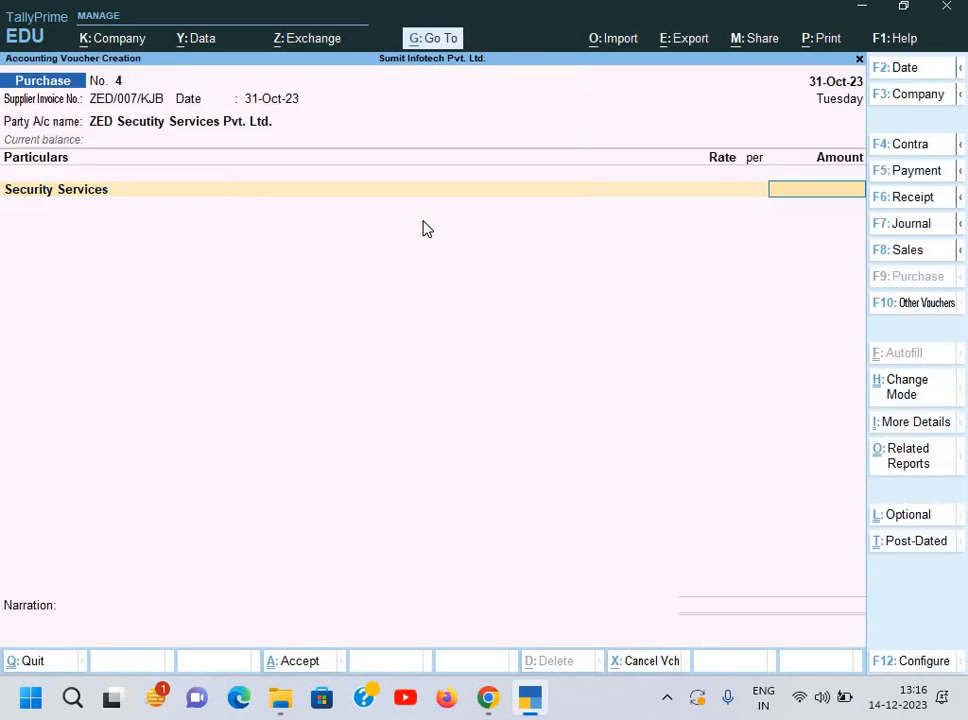
{"action": "key", "text": "alt+Tab"}
{"action": "key", "text": "alt+Tab"}
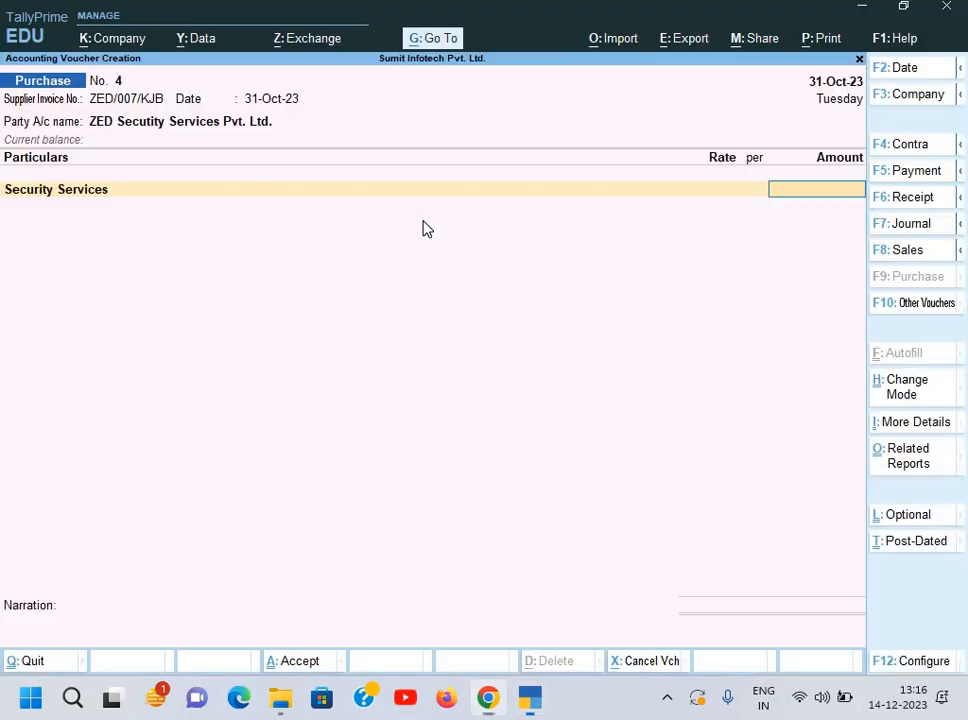
{"action": "type", "text": "1,08,0"}
{"action": "type", "text": "000"}
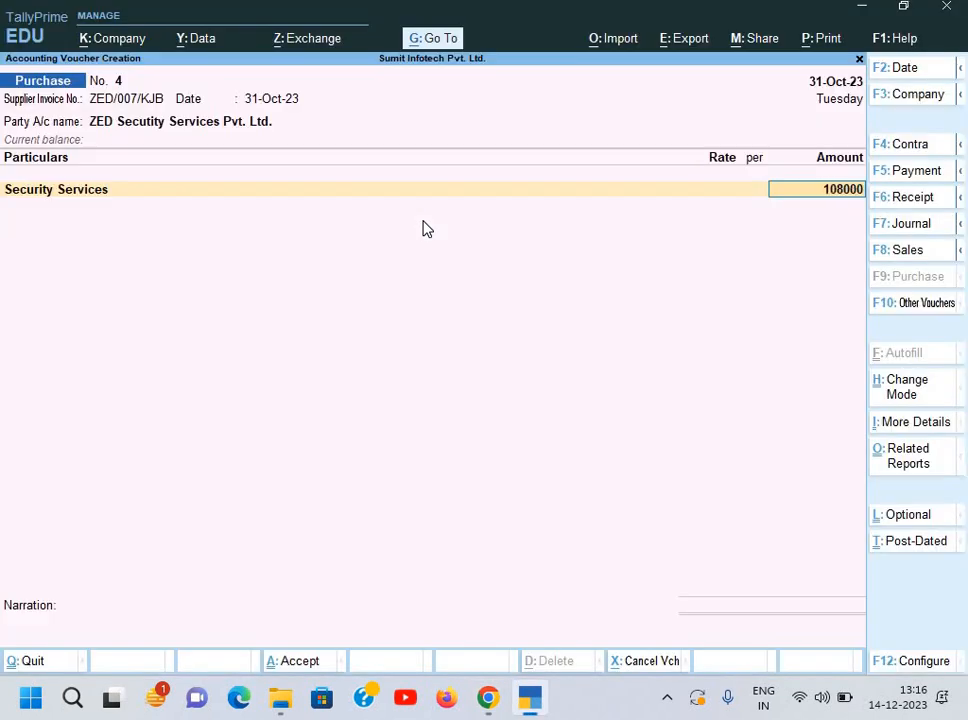
{"action": "key", "text": "Return"}
{"action": "key", "text": "Return"}
{"action": "key", "text": "Return"}
{"action": "key", "text": "Return"}
{"action": "key", "text": "Return"}
{"action": "key", "text": "Return"}
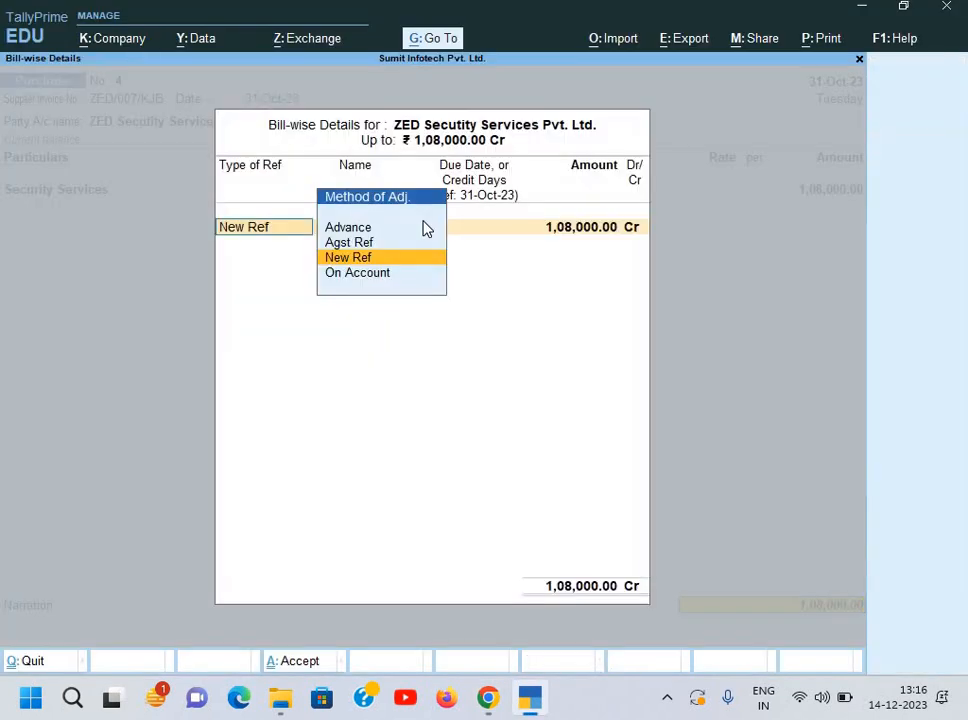
{"action": "key", "text": "Return"}
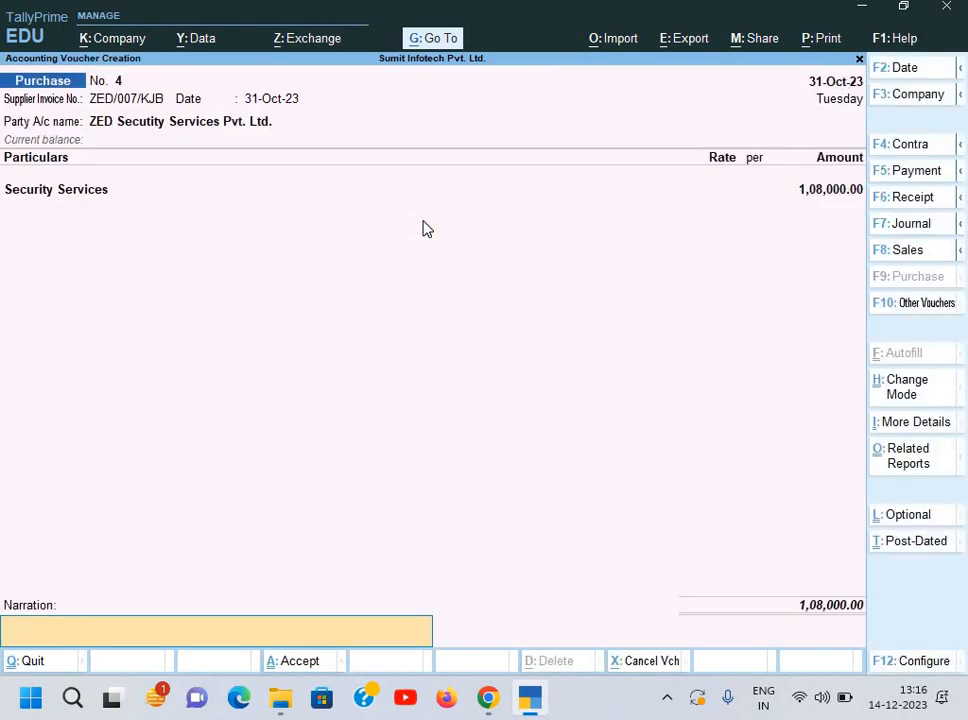
{"action": "type", "text": "Being service bill rec."}
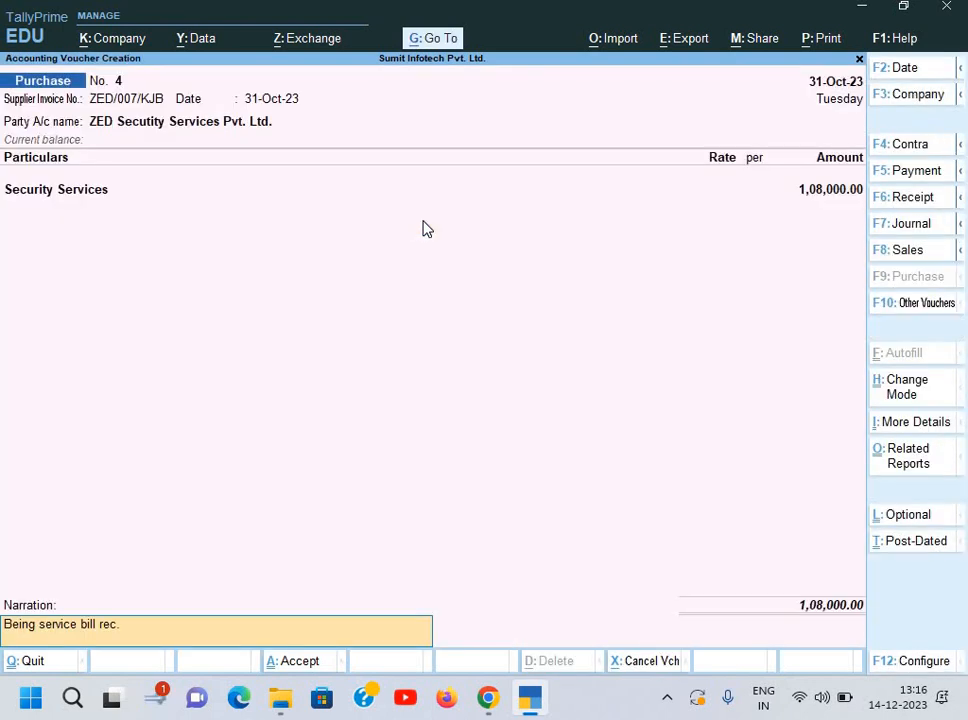
{"action": "key", "text": "Return"}
{"action": "key", "text": "Return"}
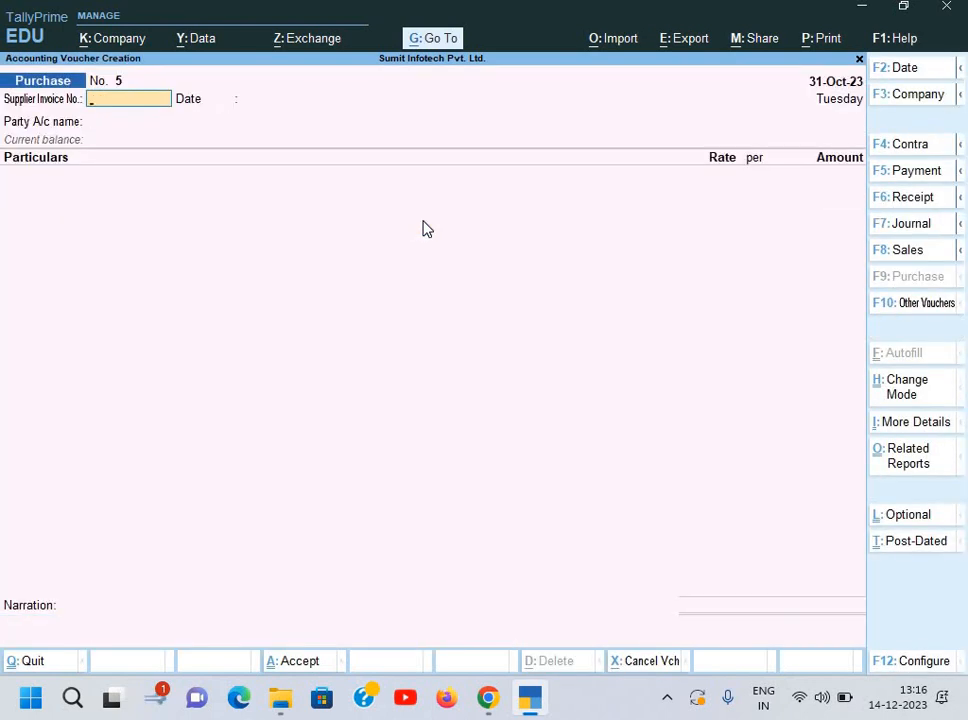
{"action": "key", "text": "Page_Up"}
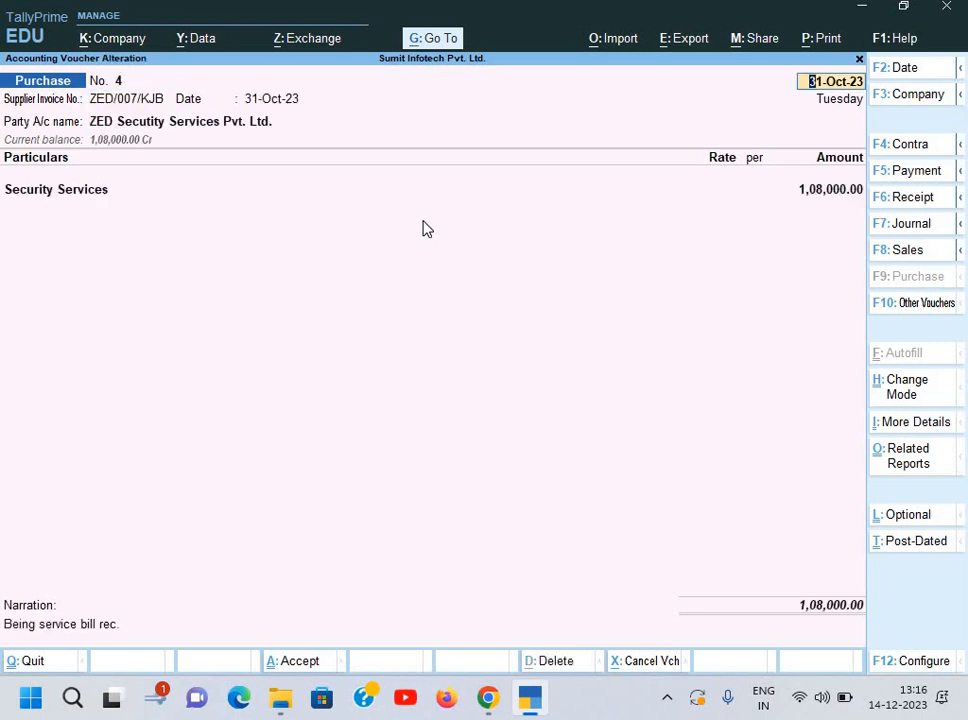
{"action": "key", "text": "ctrl+o"}
{"action": "key", "text": "Return"}
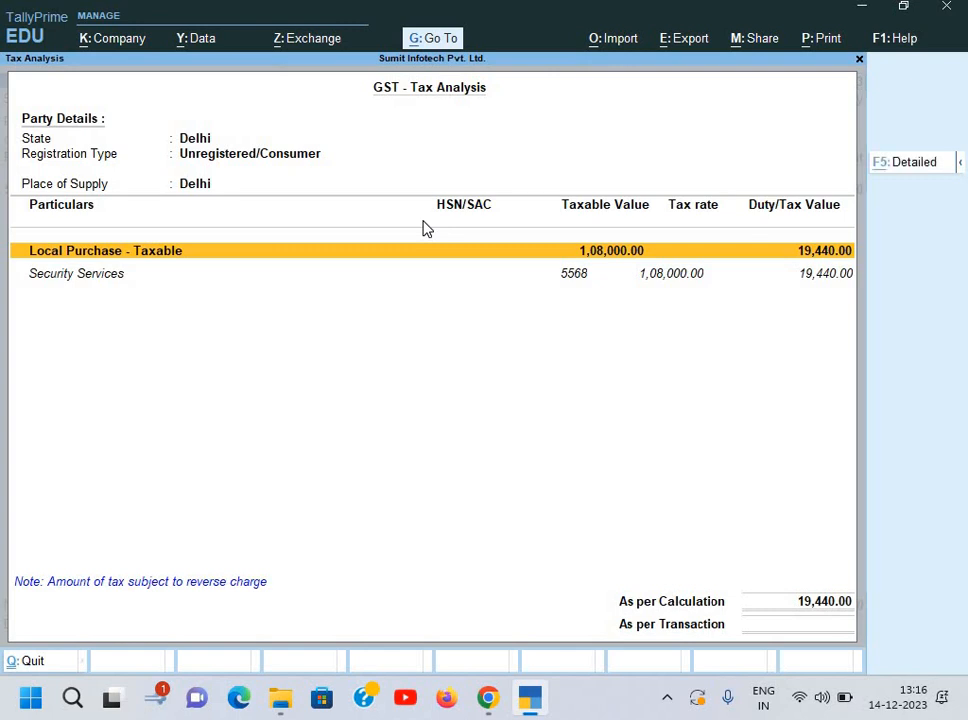
{"action": "key", "text": "alt+F5"}
{"action": "key", "text": "Down"}
{"action": "key", "text": "Down"}
{"action": "key", "text": "Down"}
{"action": "key", "text": "Down"}
{"action": "key", "text": "Down"}
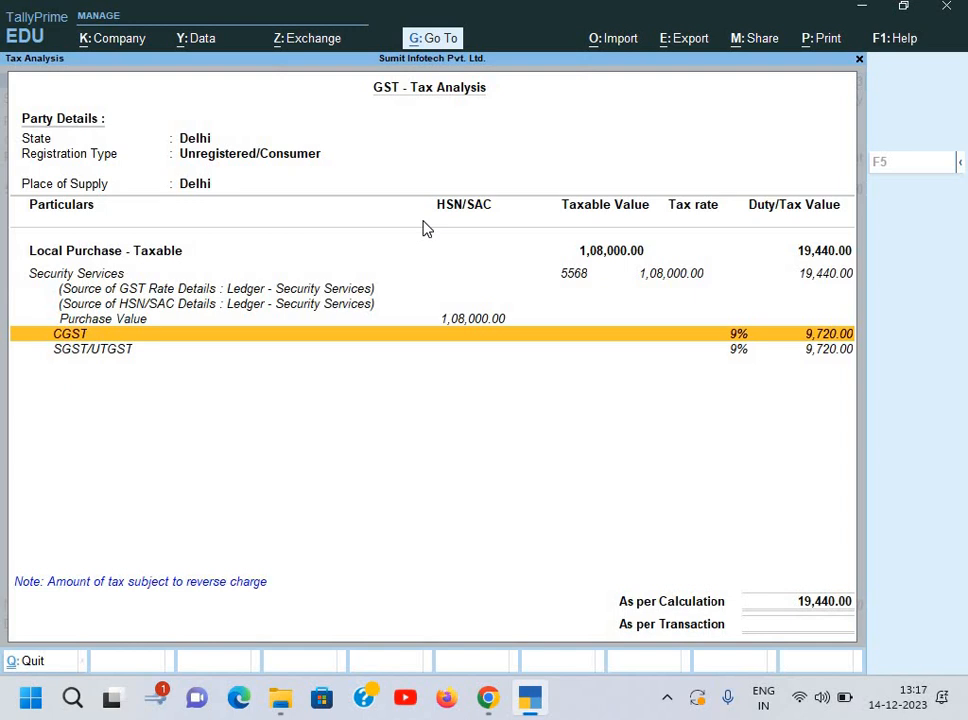
{"action": "key", "text": "Escape"}
{"action": "key", "text": "Escape"}
{"action": "key", "text": "Escape"}
{"action": "key", "text": "Return"}
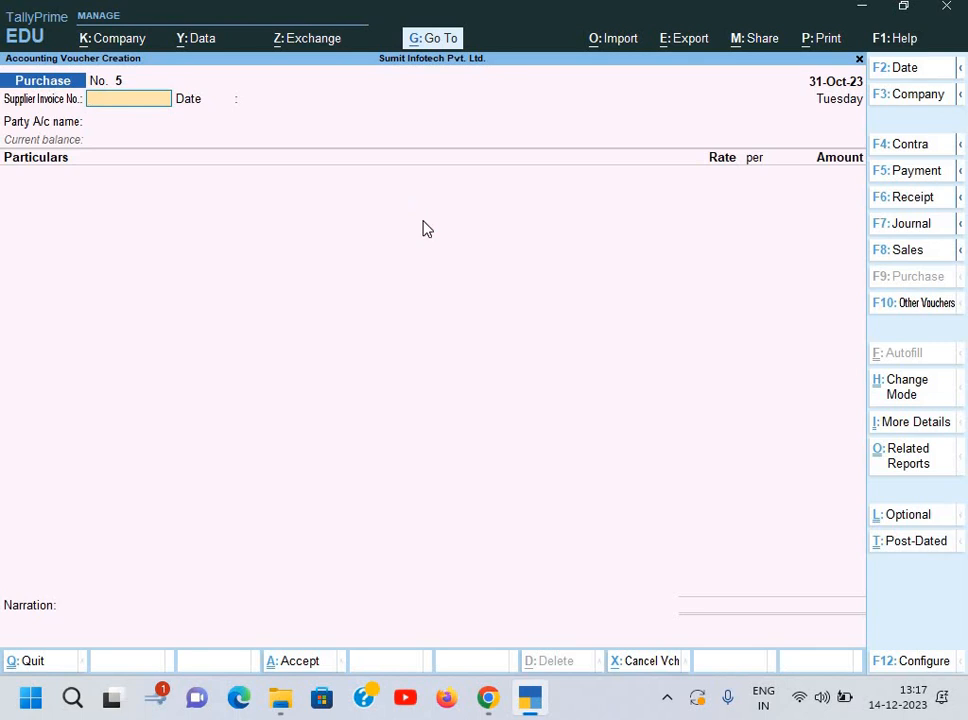
Step: Leave the purchase voucher and open a new Journal voucher
{"action": "key", "text": "Escape"}
{"action": "key", "text": "y"}
{"action": "key", "text": "Down"}
{"action": "key", "text": "Down"}
{"action": "key", "text": "Down"}
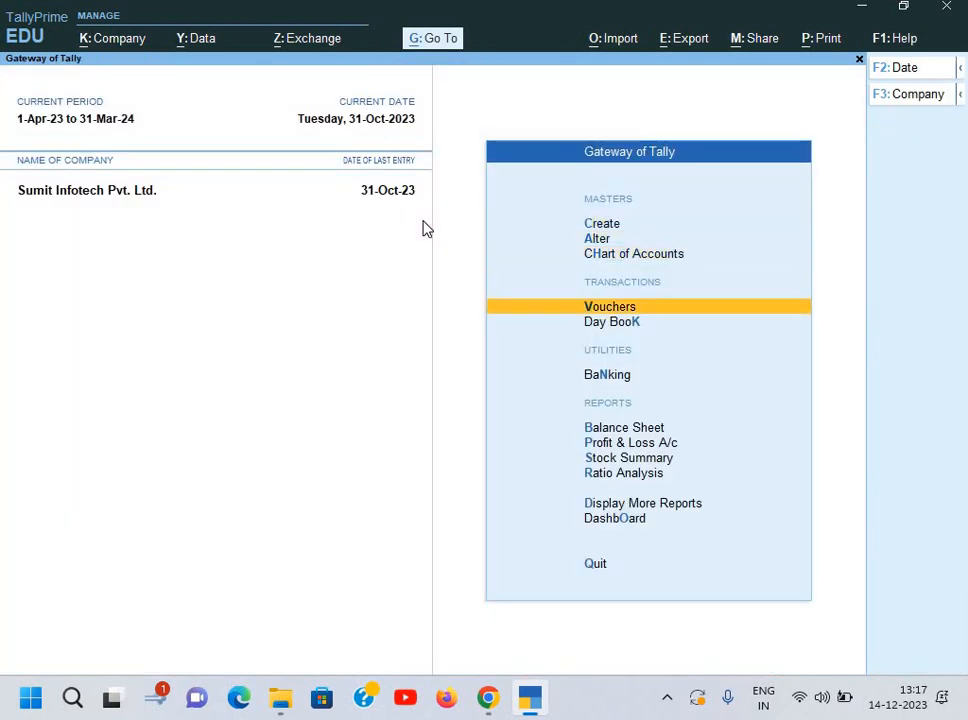
{"action": "key", "text": "Return"}
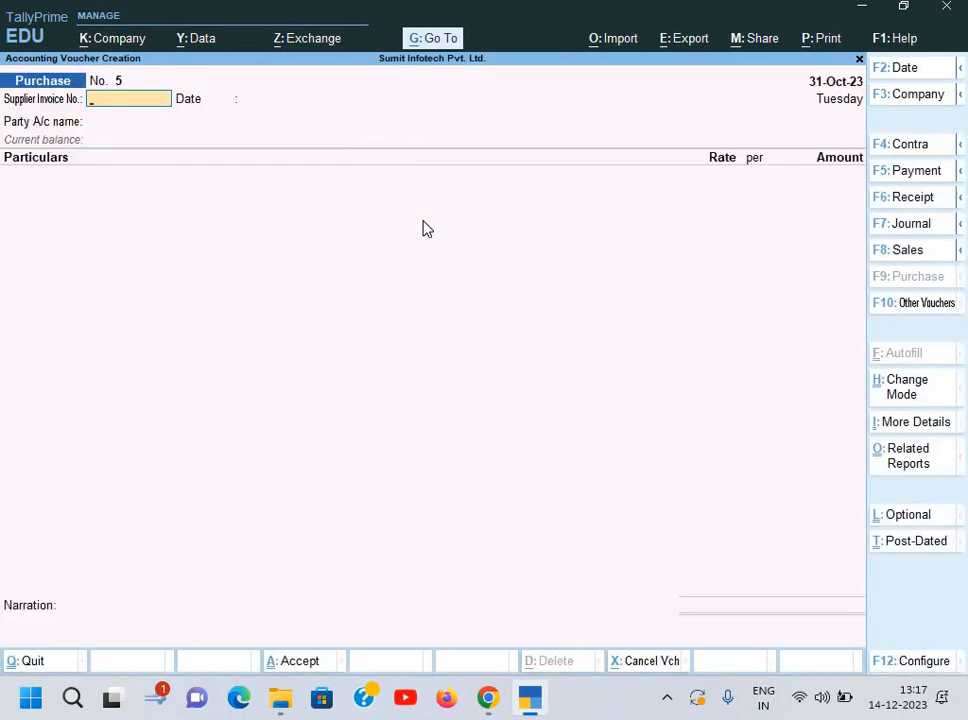
{"action": "key", "text": "F7"}
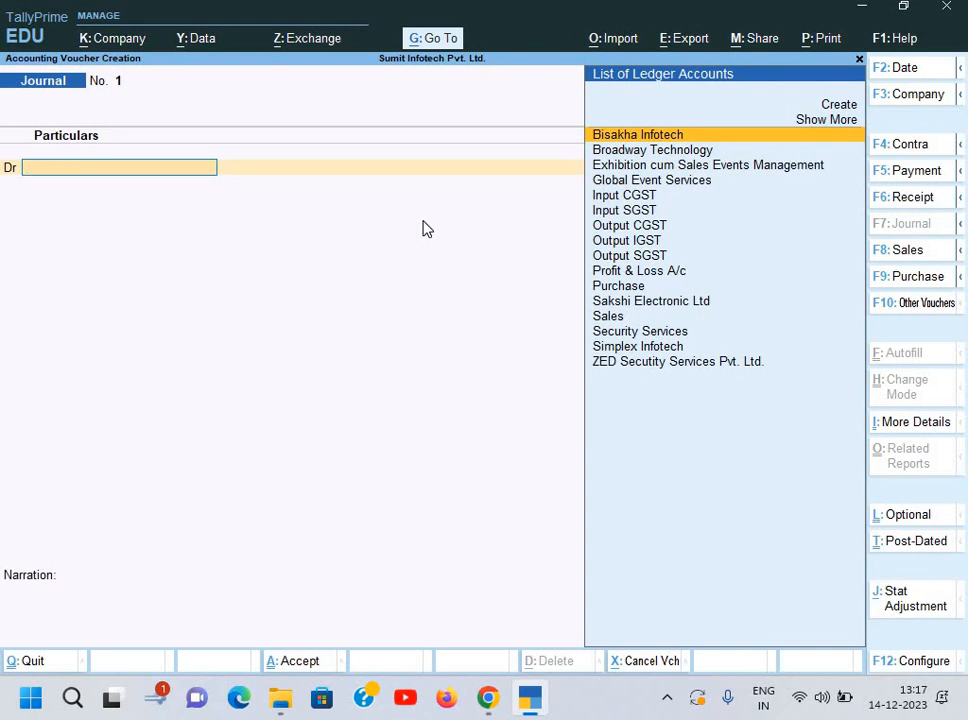
Step: Create the 'GST Under RCM' ledger under Current Assets and save it
{"action": "key", "text": "alt+c"}
{"action": "type", "text": "GST"}
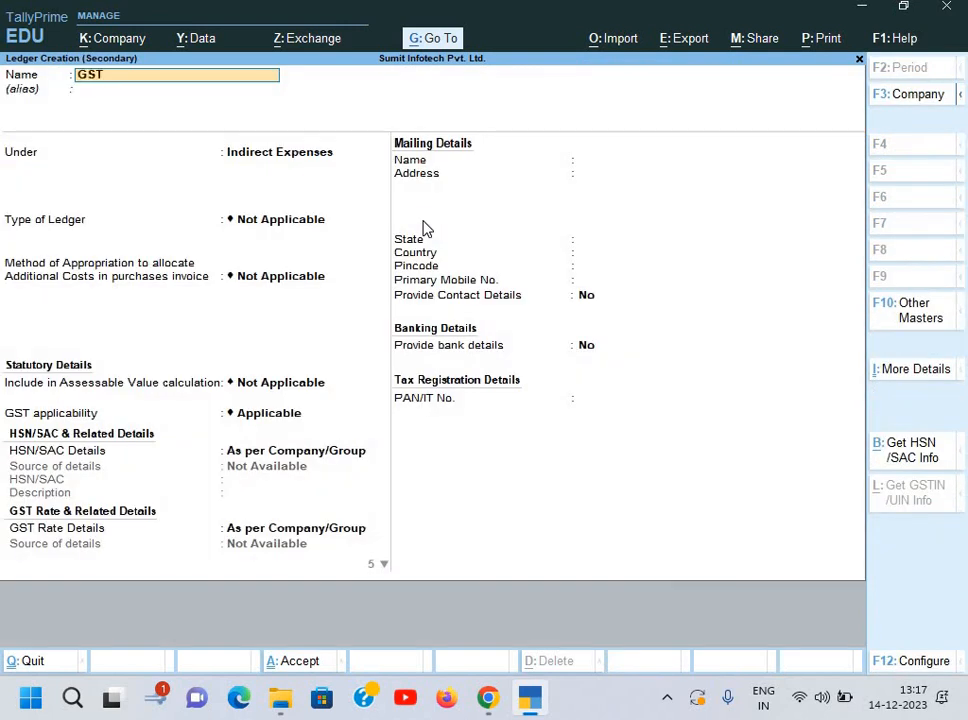
{"action": "type", "text": " Under RCM"}
{"action": "key", "text": "Return"}
{"action": "key", "text": "Return"}
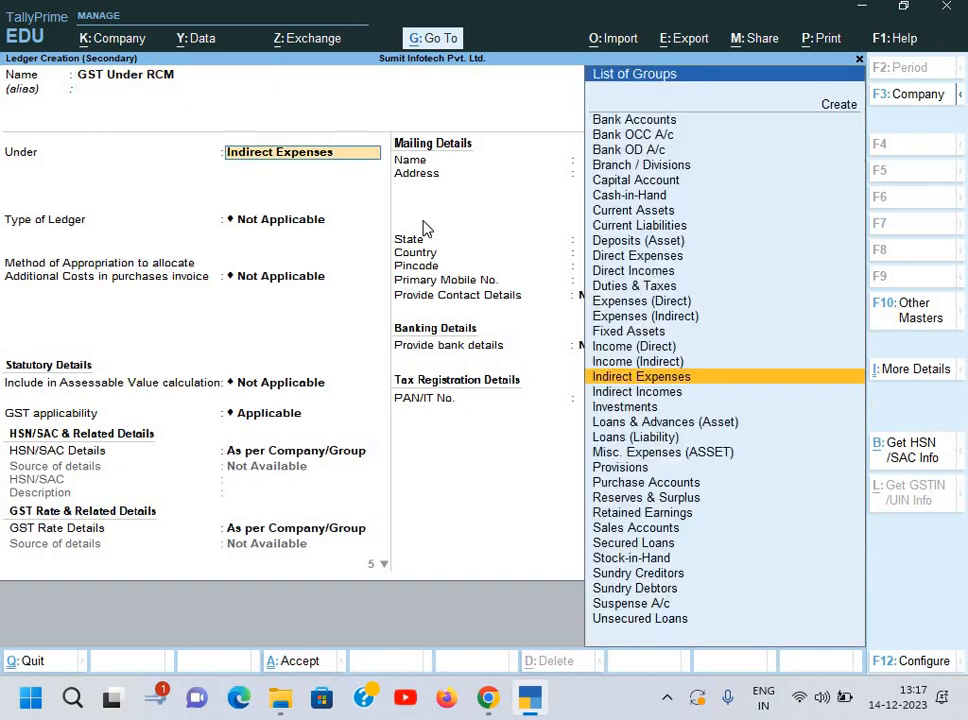
{"action": "type", "text": "Cu"}
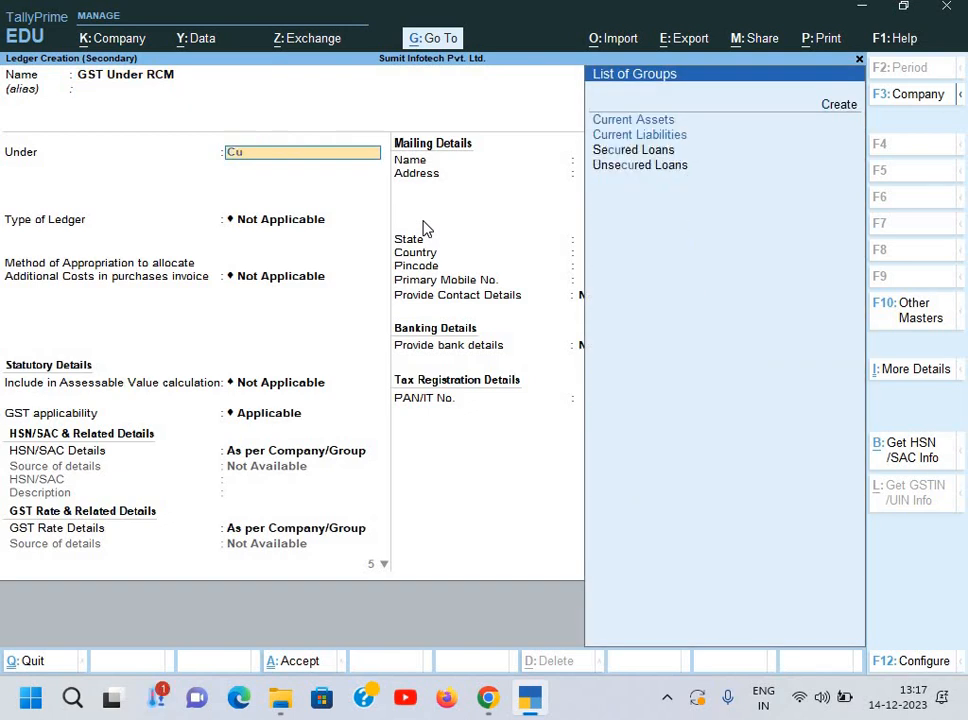
{"action": "key", "text": "Return"}
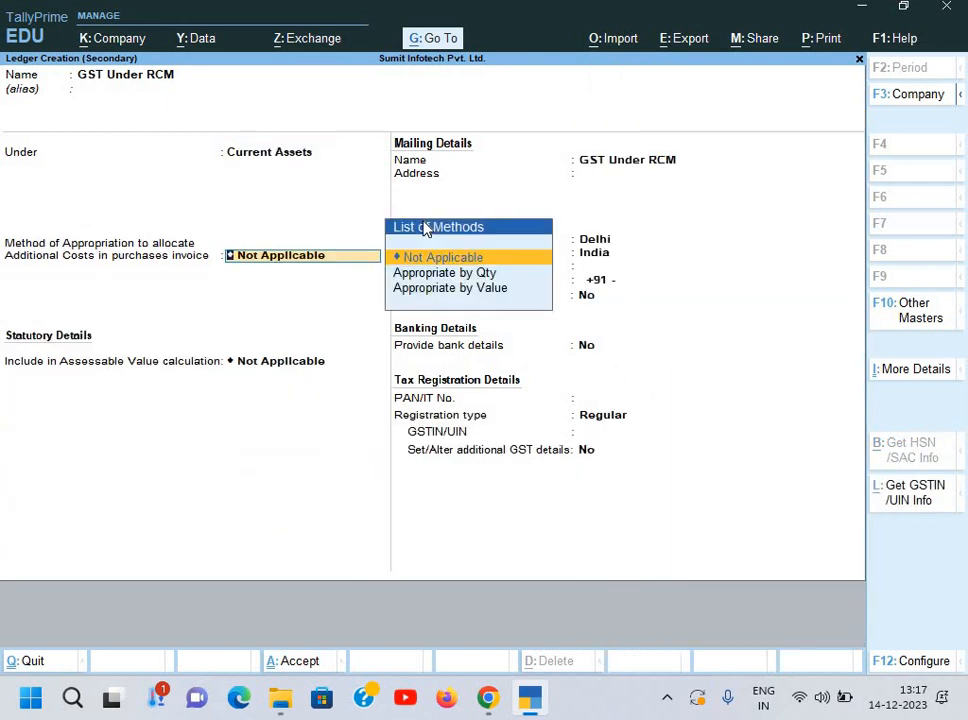
{"action": "key", "text": "Return"}
{"action": "key", "text": "Return"}
{"action": "key", "text": "Return"}
{"action": "key", "text": "Return"}
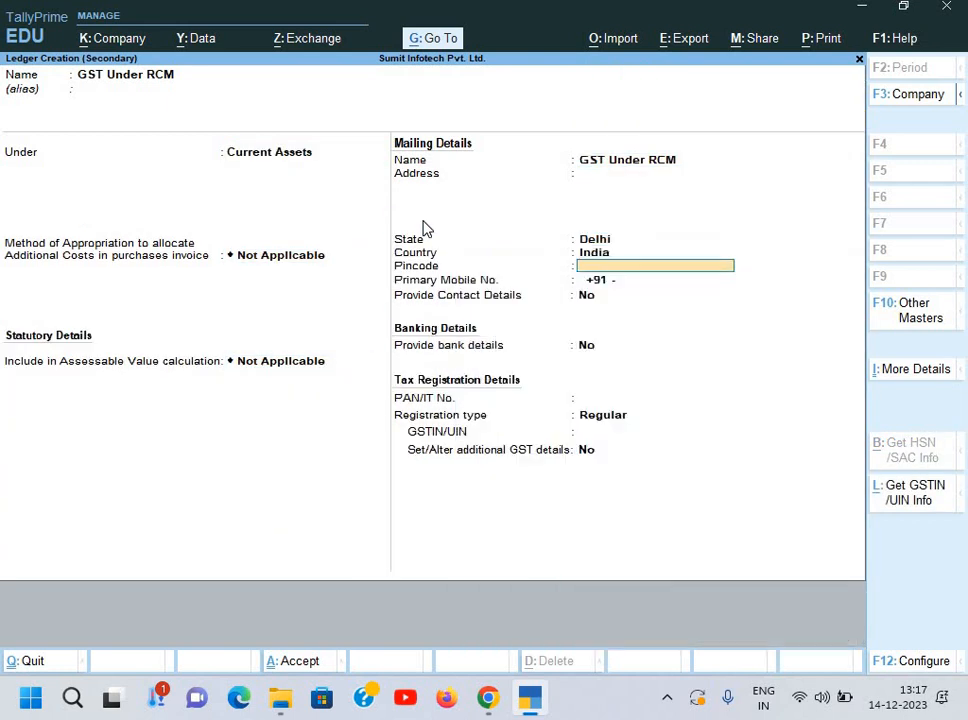
{"action": "key", "text": "Return"}
{"action": "key", "text": "ctrl+a"}
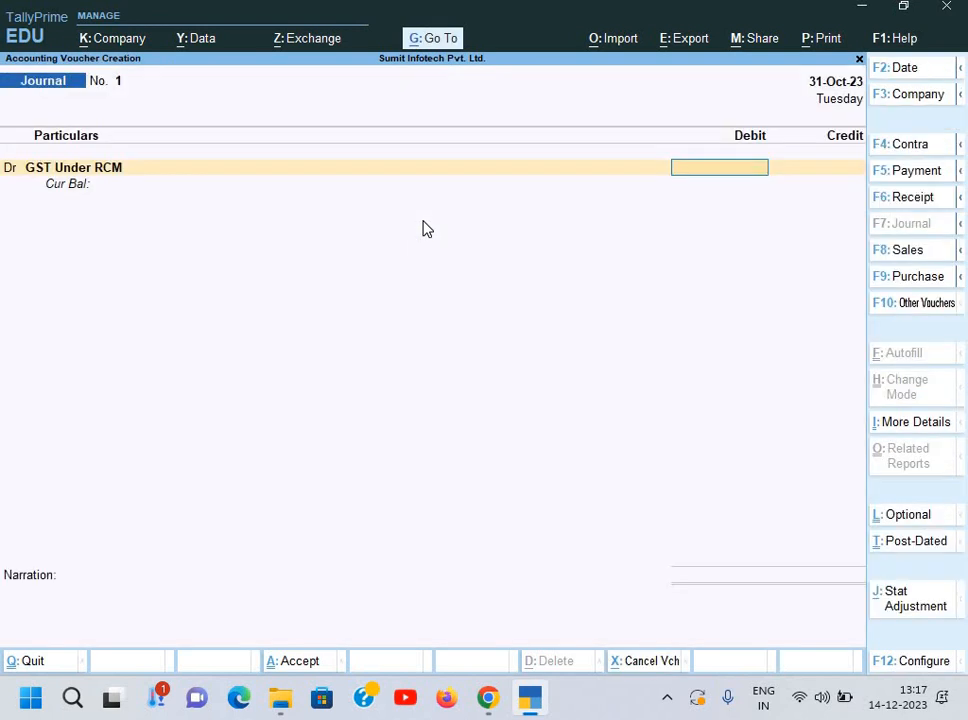
Step: Debit GST Under RCM with 19,440 after checking the service bill
{"action": "key", "text": "alt+Tab"}
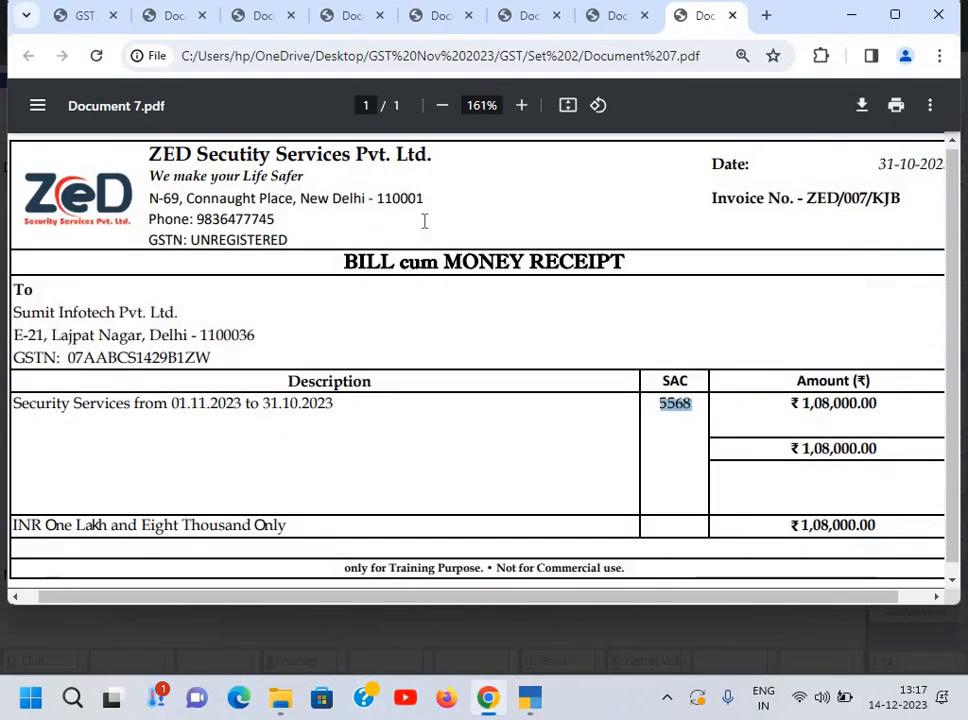
{"action": "key", "text": "alt+Tab"}
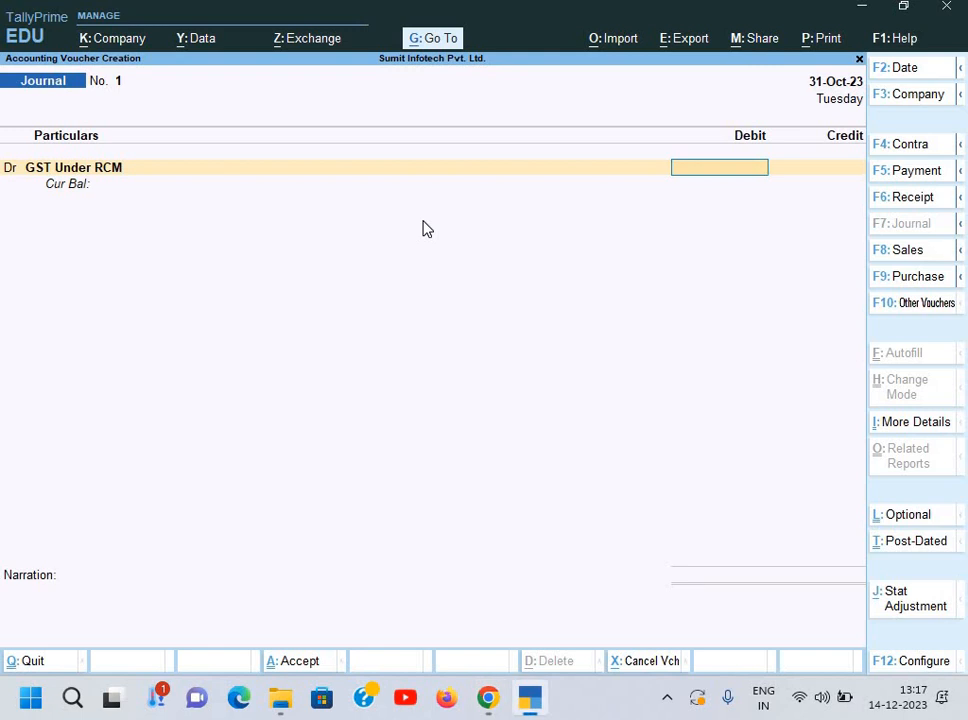
{"action": "type", "text": "19,440"}
{"action": "key", "text": "Return"}
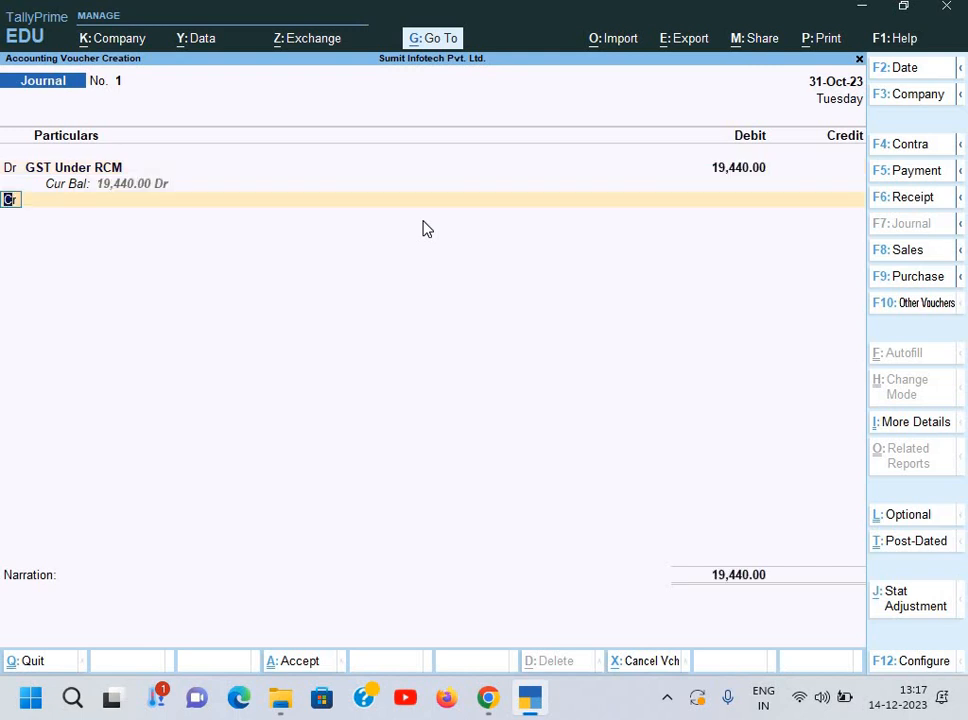
{"action": "key", "text": "Return"}
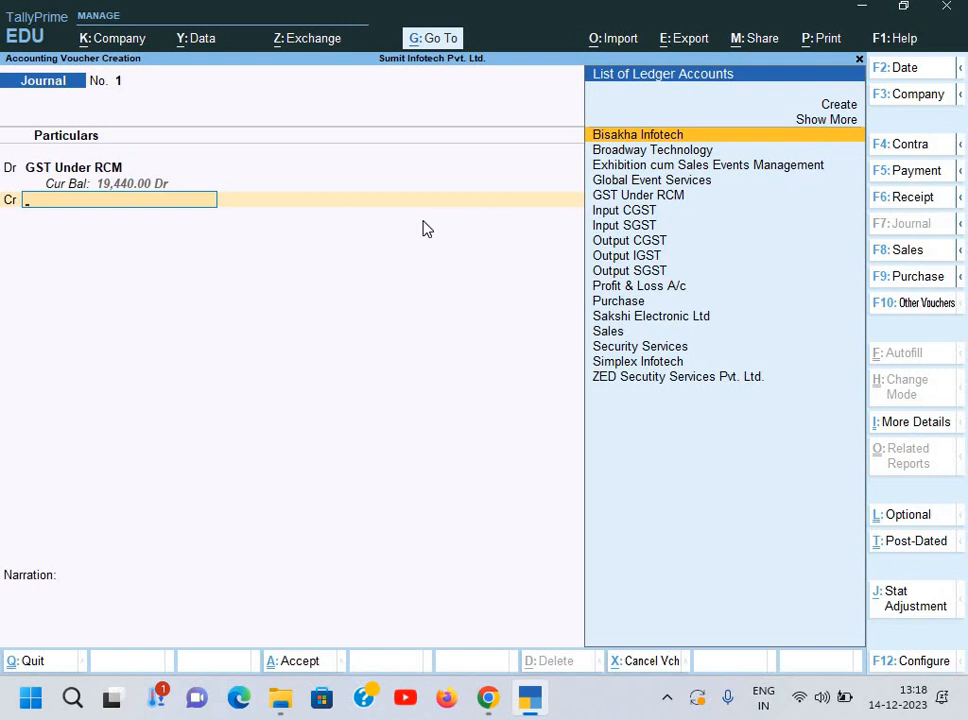
Step: Credit Output CGST and Output SGST 9,720 each, computing 19440/2 with the calculator
{"action": "type", "text": "O"}
{"action": "key", "text": "Return"}
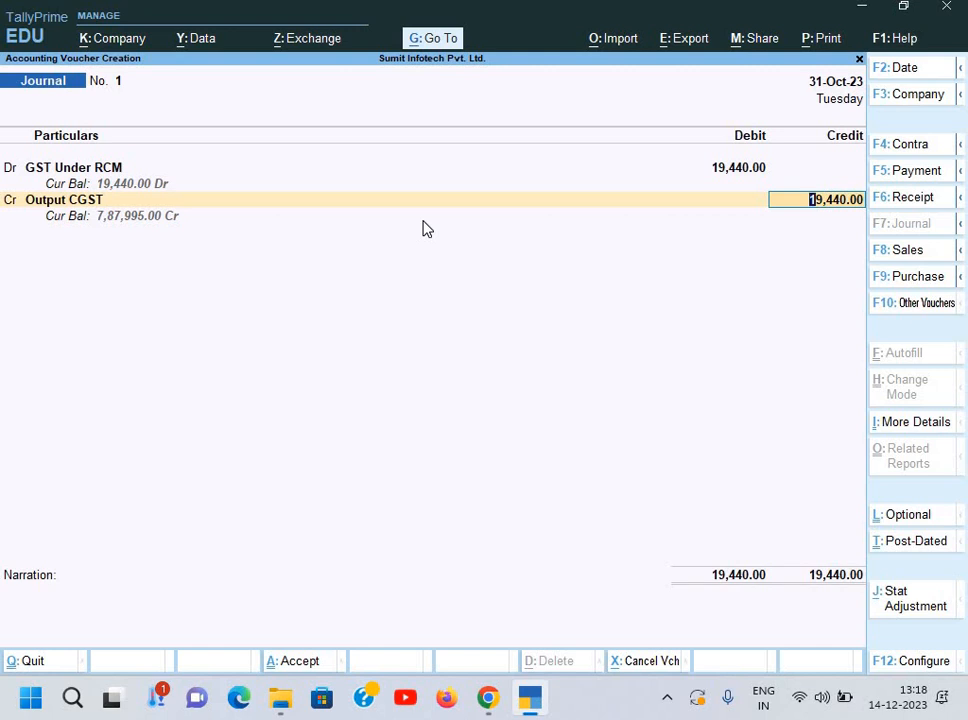
{"action": "key", "text": "ctrl+n"}
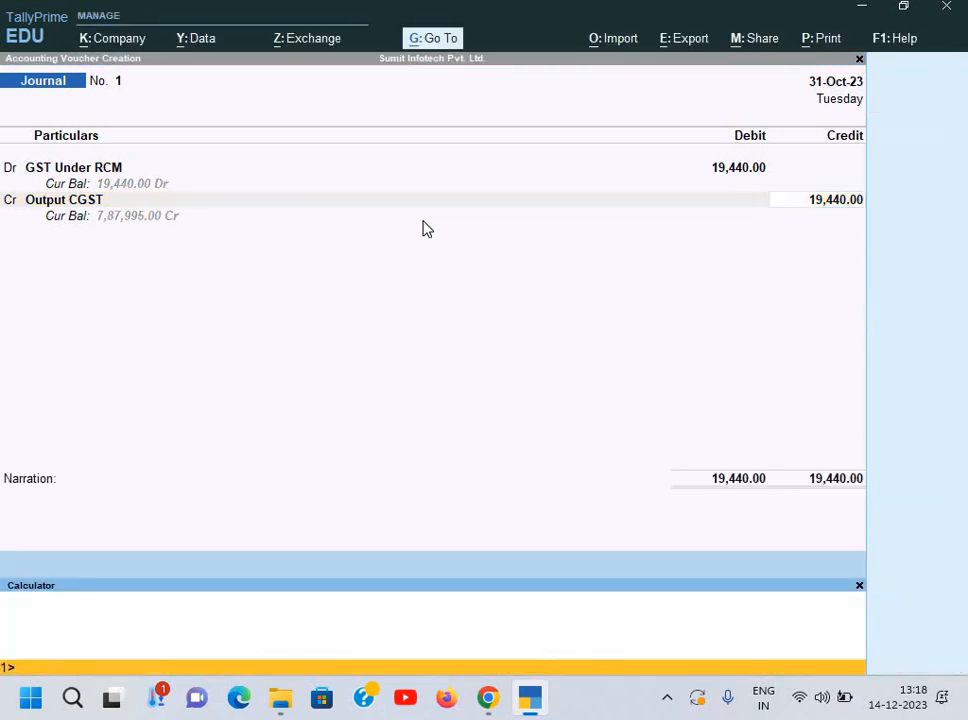
{"action": "type", "text": "19440/2"}
{"action": "key", "text": "Return"}
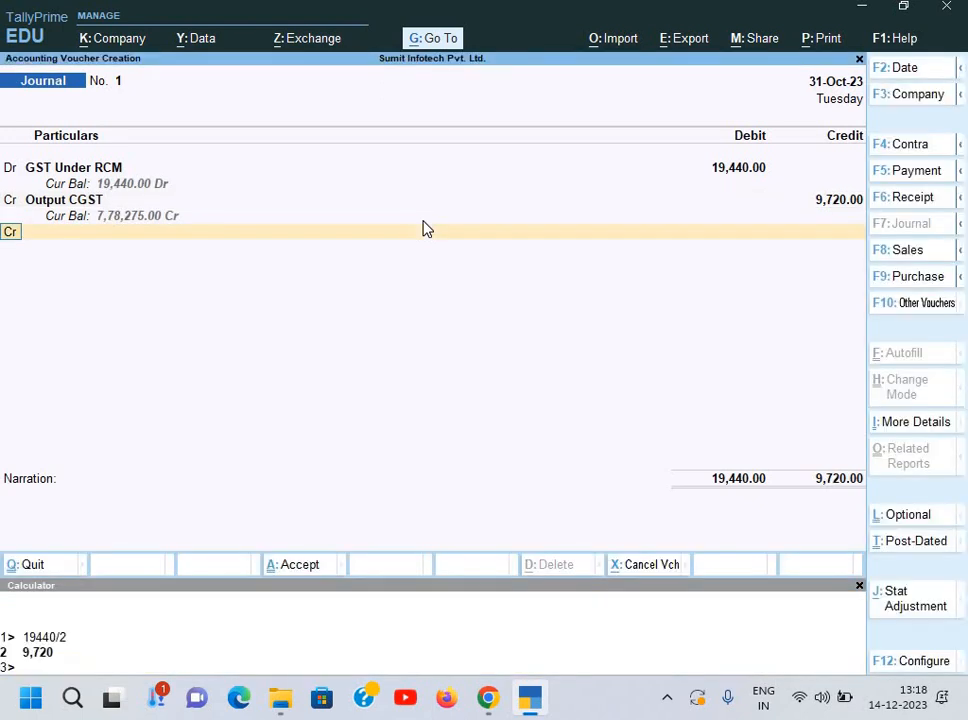
{"action": "key", "text": "Return"}
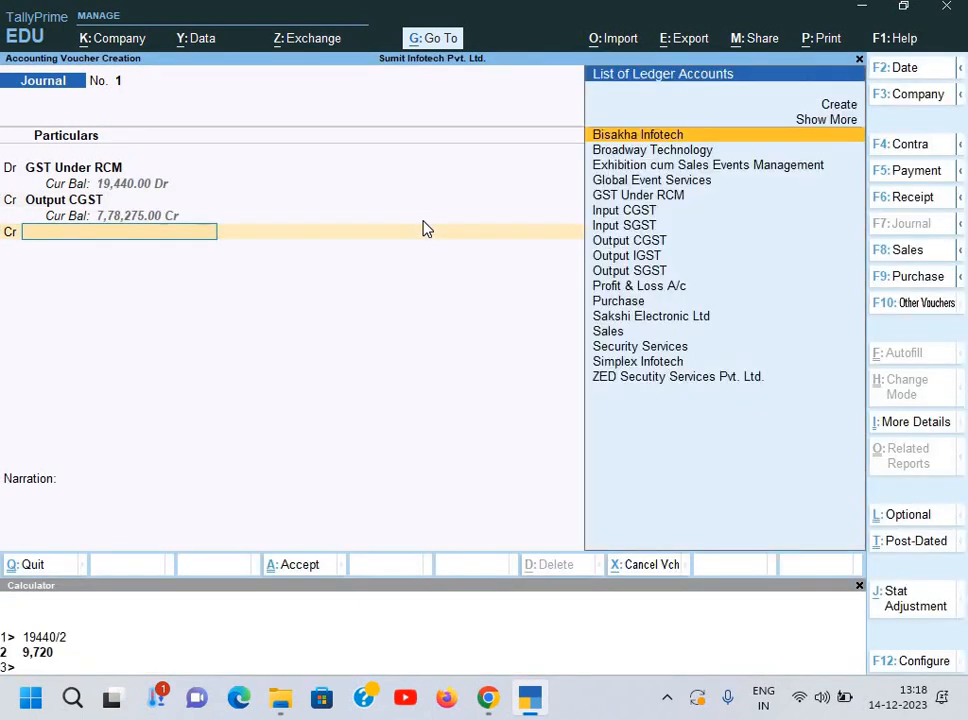
{"action": "type", "text": "O"}
{"action": "key", "text": "Down"}
{"action": "key", "text": "Down"}
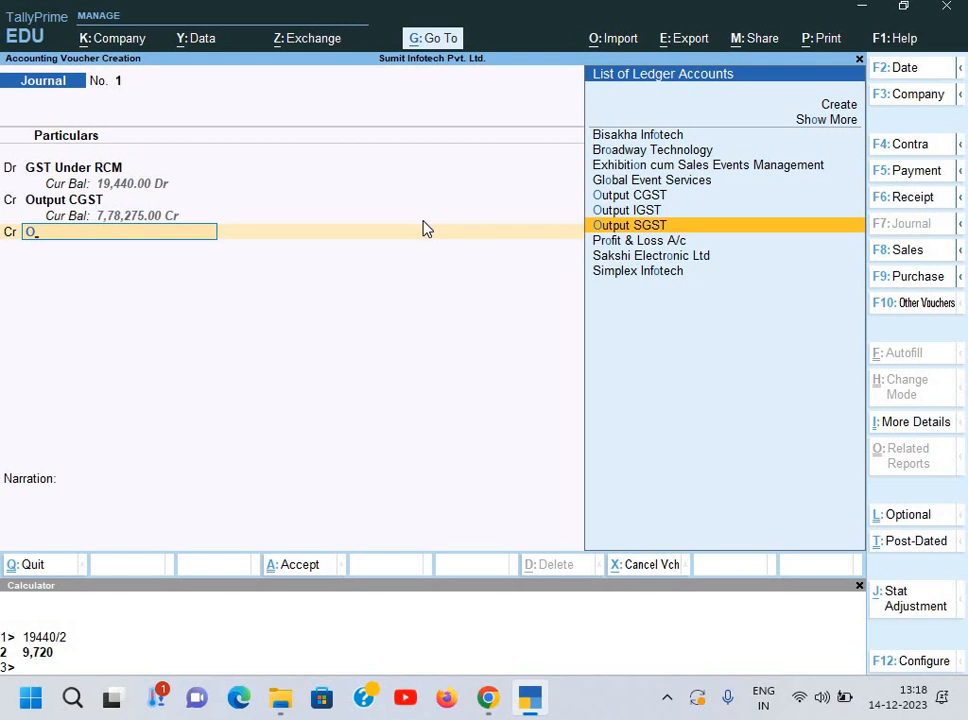
{"action": "key", "text": "Return"}
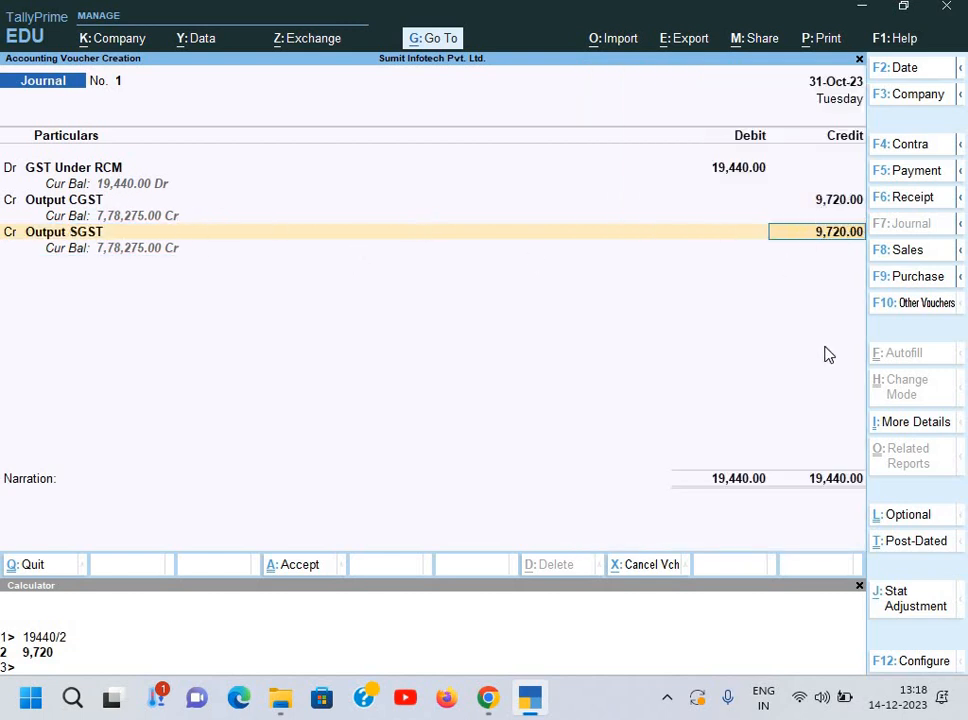
{"action": "key", "text": "Return"}
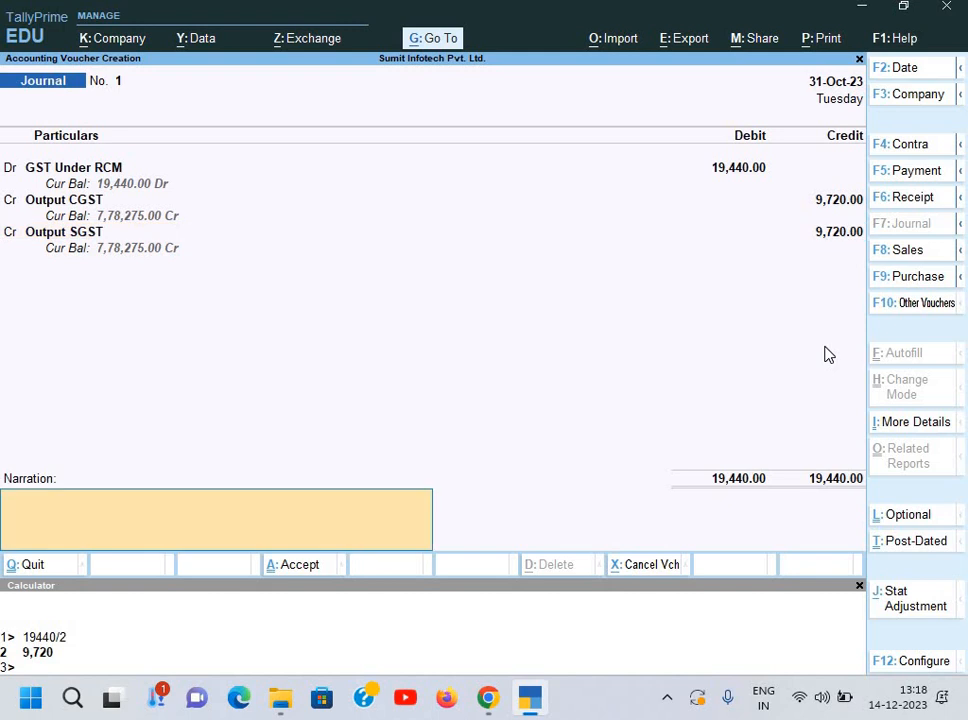
Step: Add the narration ending 'output tax increased' and save the journal
{"action": "type", "text": "Being output tax increased"}
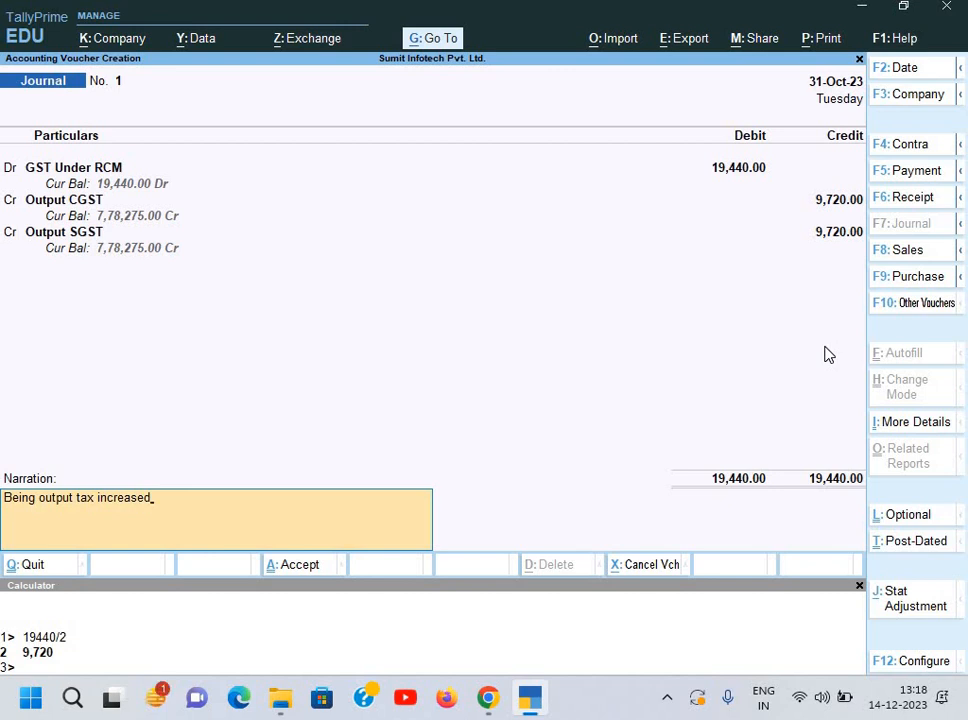
{"action": "key", "text": "Return"}
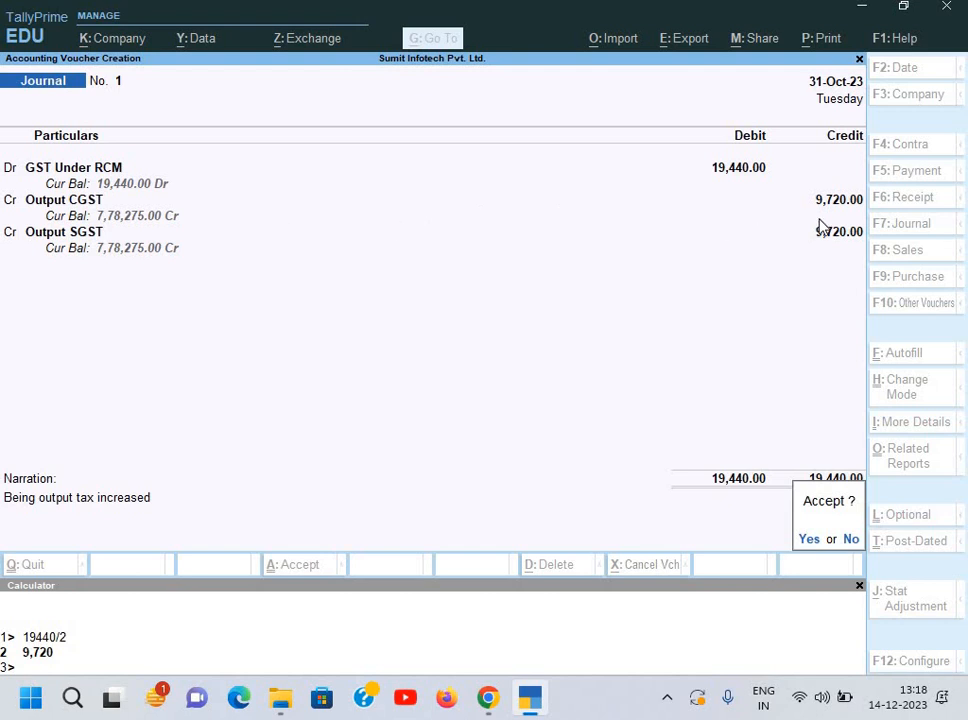
{"action": "key", "text": "Return"}
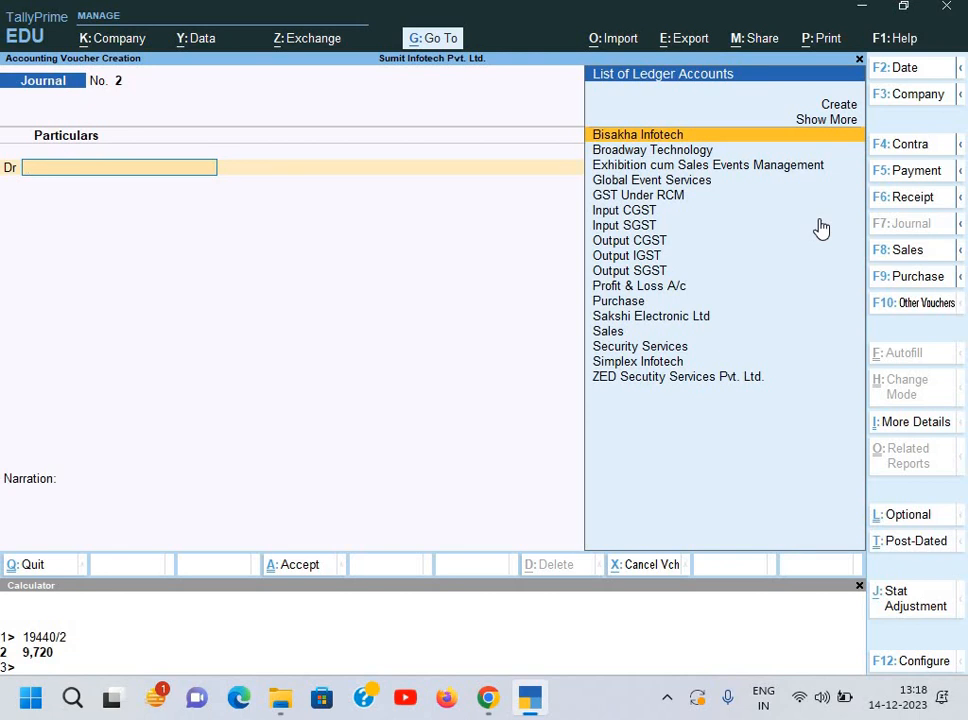
Step: Autofill a Payment voucher as a GST Stat Payment of Tax (Reverse Charge) for October
{"action": "key", "text": "F5"}
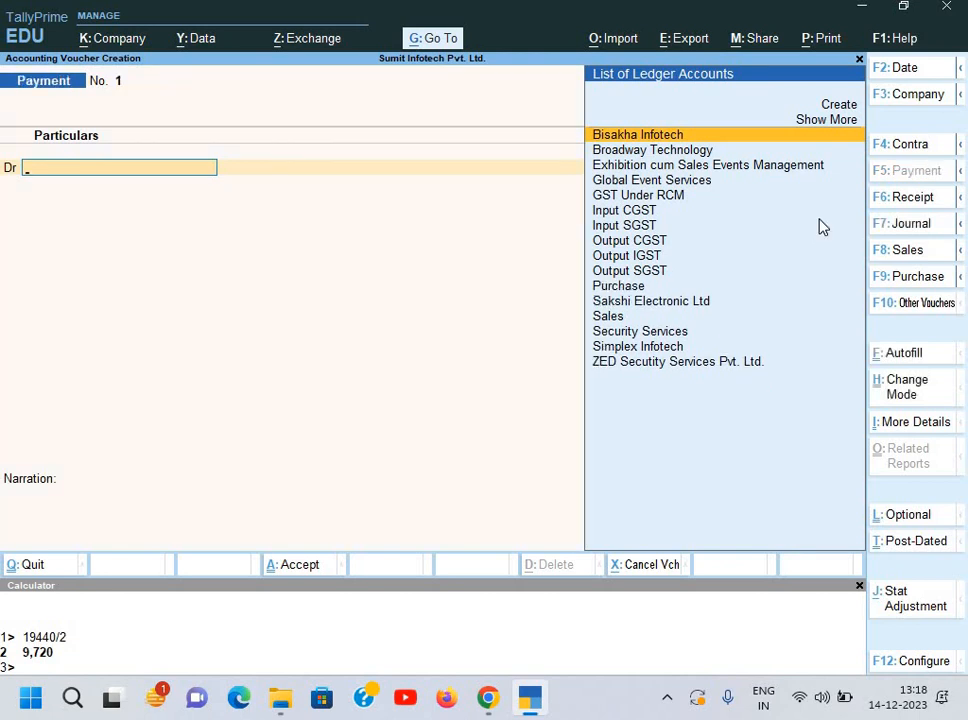
{"action": "key", "text": "ctrl+f"}
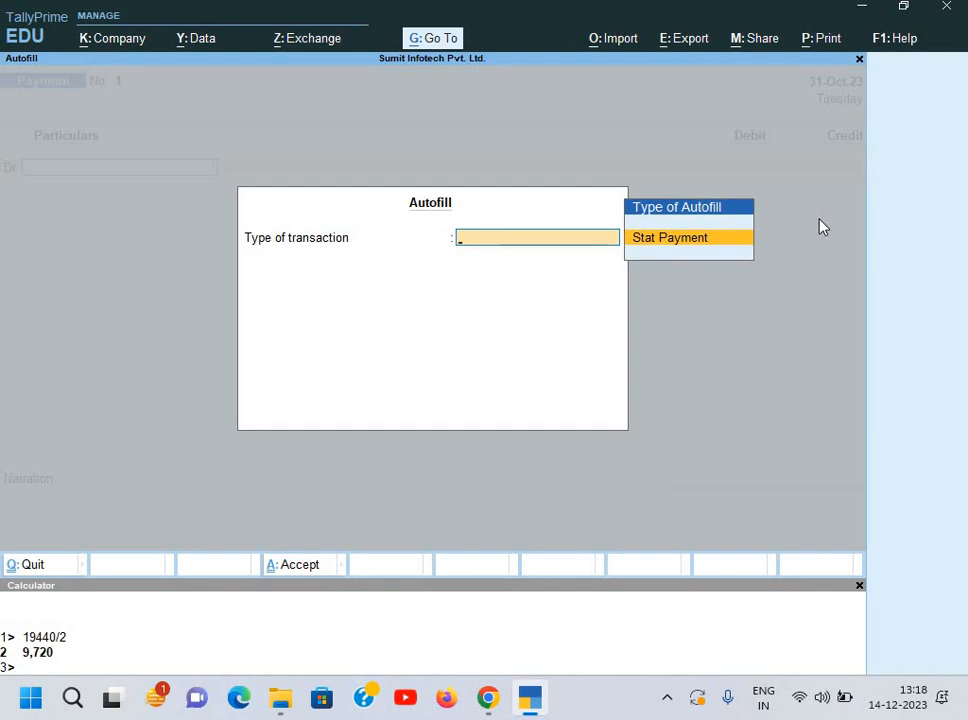
{"action": "key", "text": "Return"}
{"action": "key", "text": "Return"}
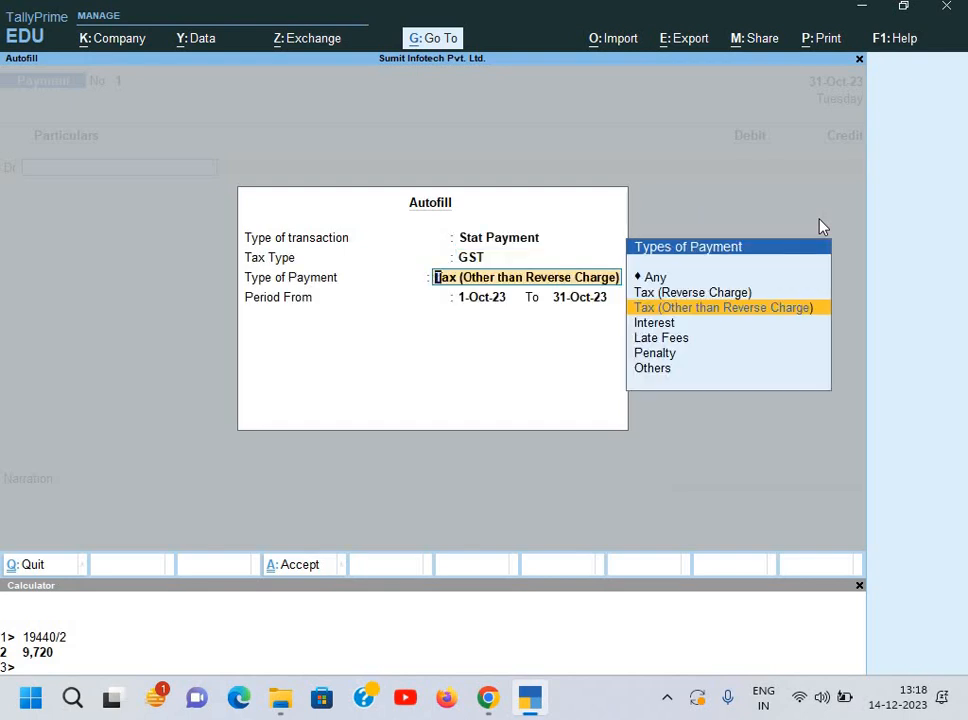
{"action": "key", "text": "Up"}
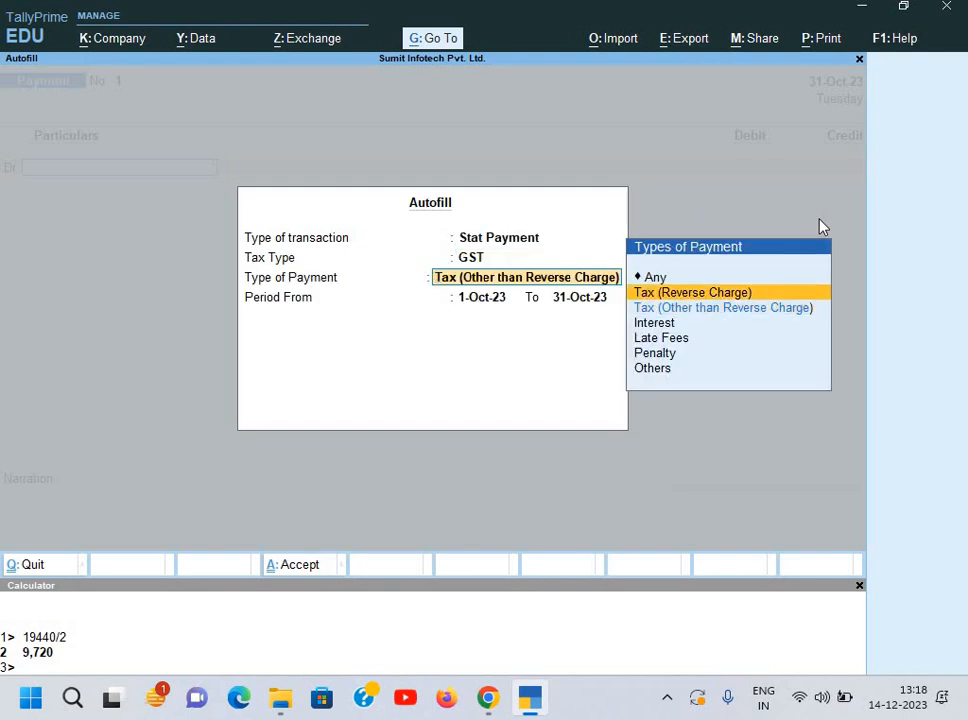
{"action": "key", "text": "Return"}
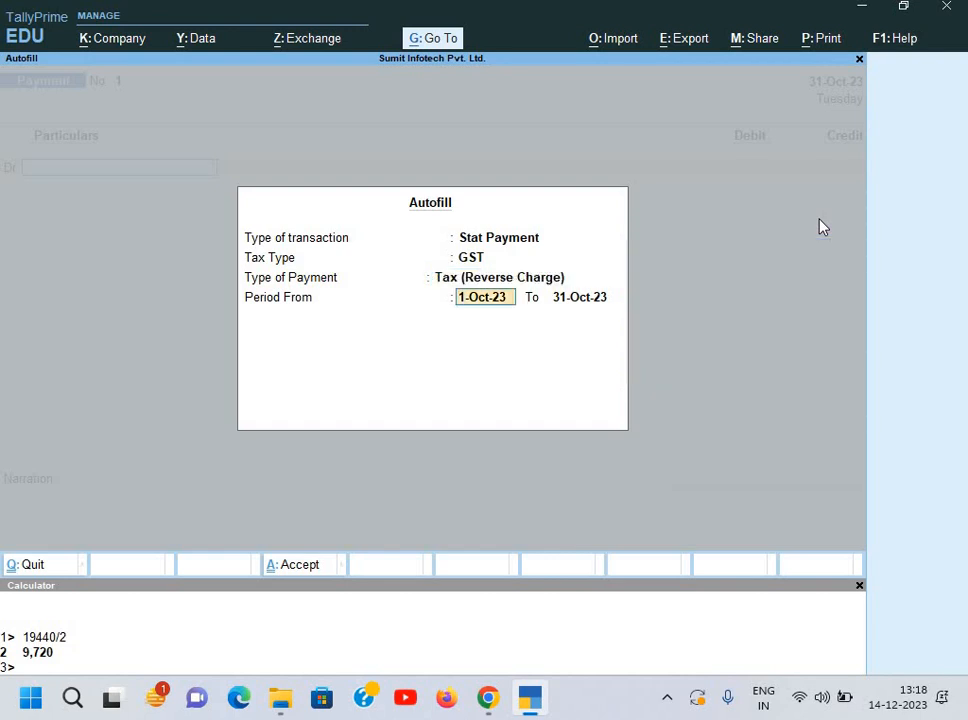
{"action": "key", "text": "Return"}
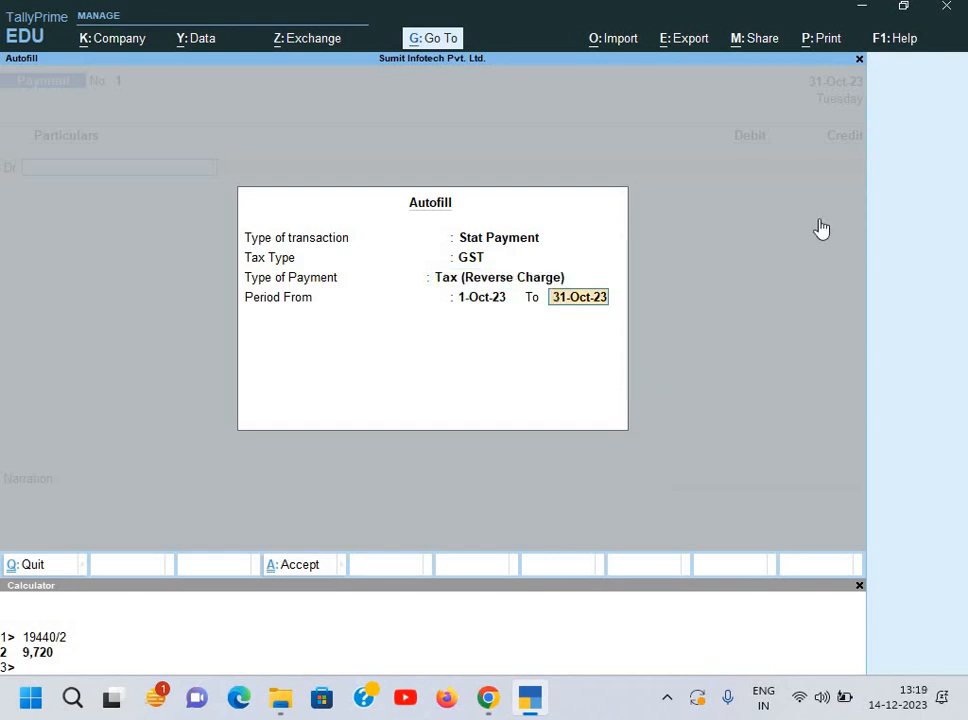
{"action": "key", "text": "Return"}
Step: Debit Output CGST and Output SGST 9,720 each
{"action": "type", "text": "o"}
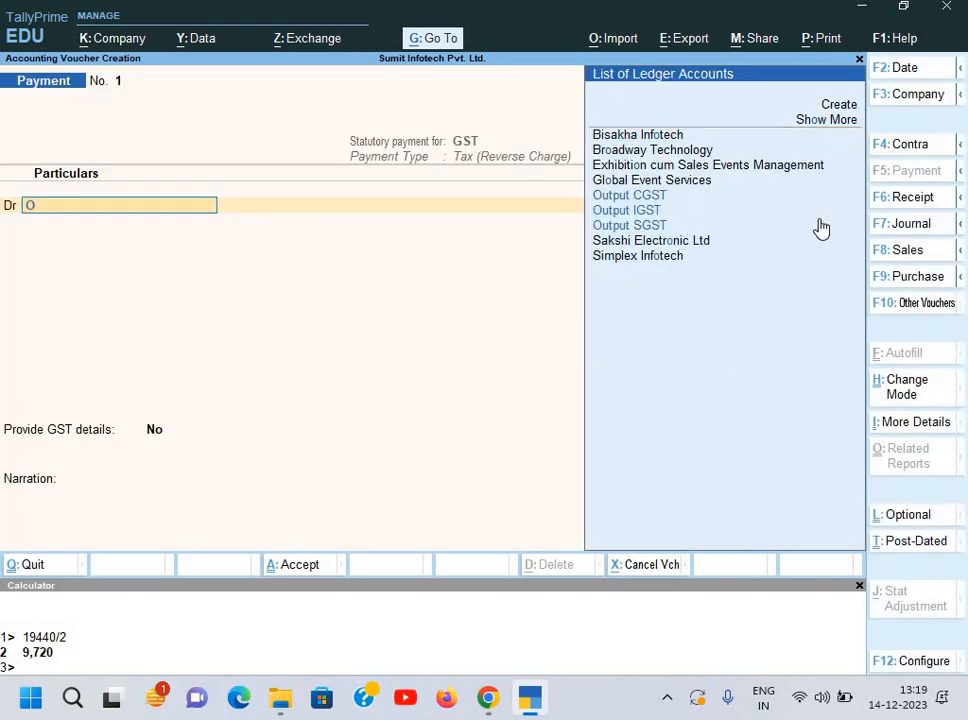
{"action": "key", "text": "Return"}
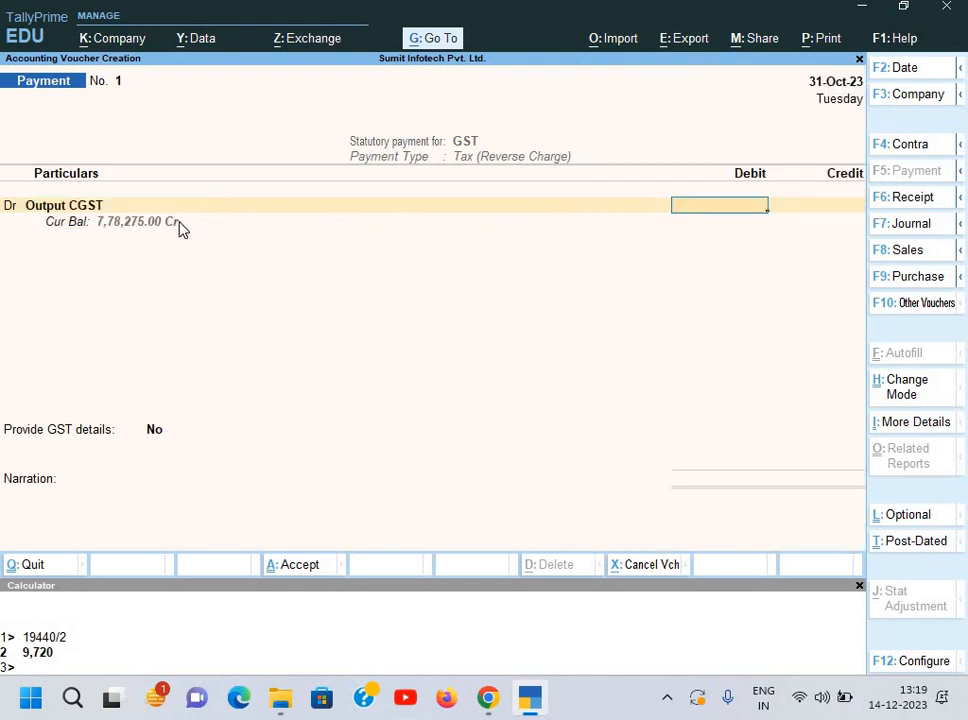
{"action": "type", "text": "9,"}
{"action": "type", "text": "7"}
{"action": "type", "text": "20"}
{"action": "key", "text": "Return"}
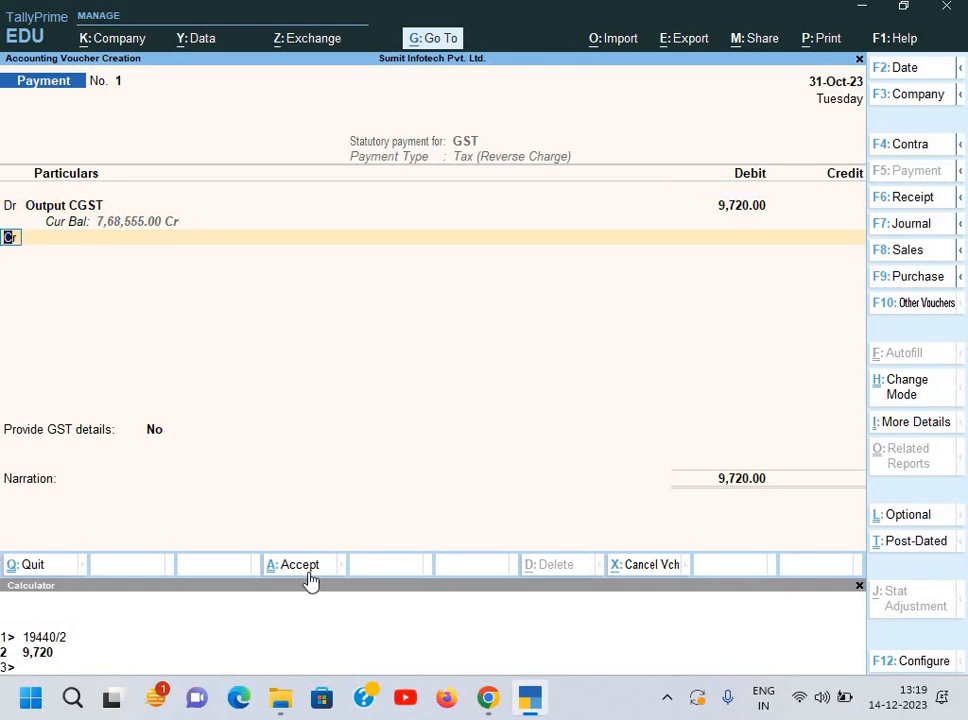
{"action": "type", "text": "dO"}
{"action": "key", "text": "Down"}
{"action": "key", "text": "Down"}
{"action": "key", "text": "Down"}
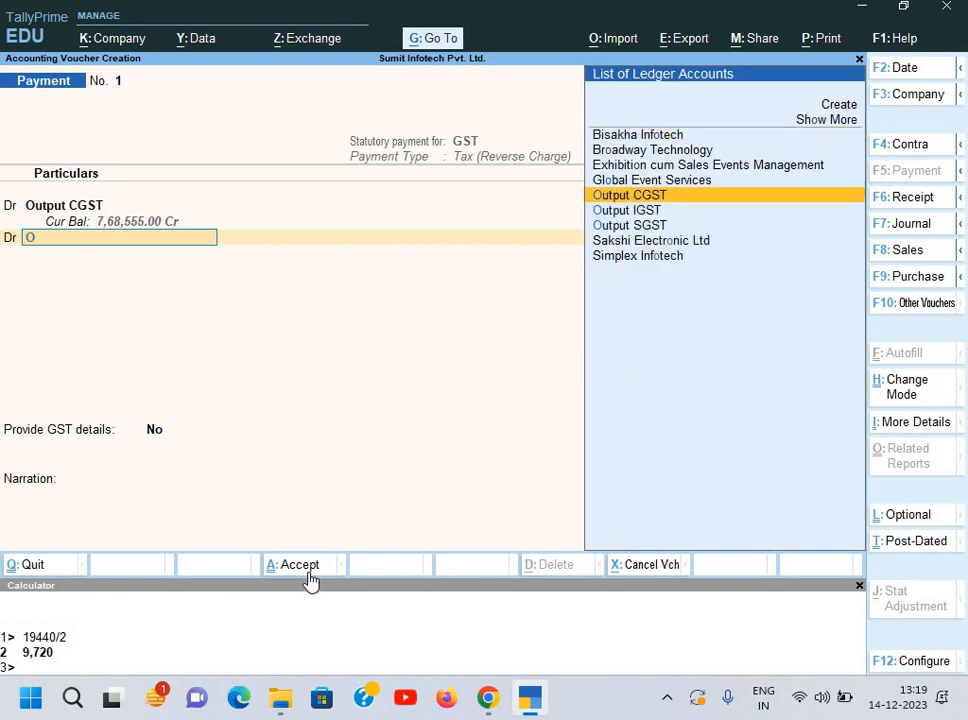
{"action": "key", "text": "Return"}
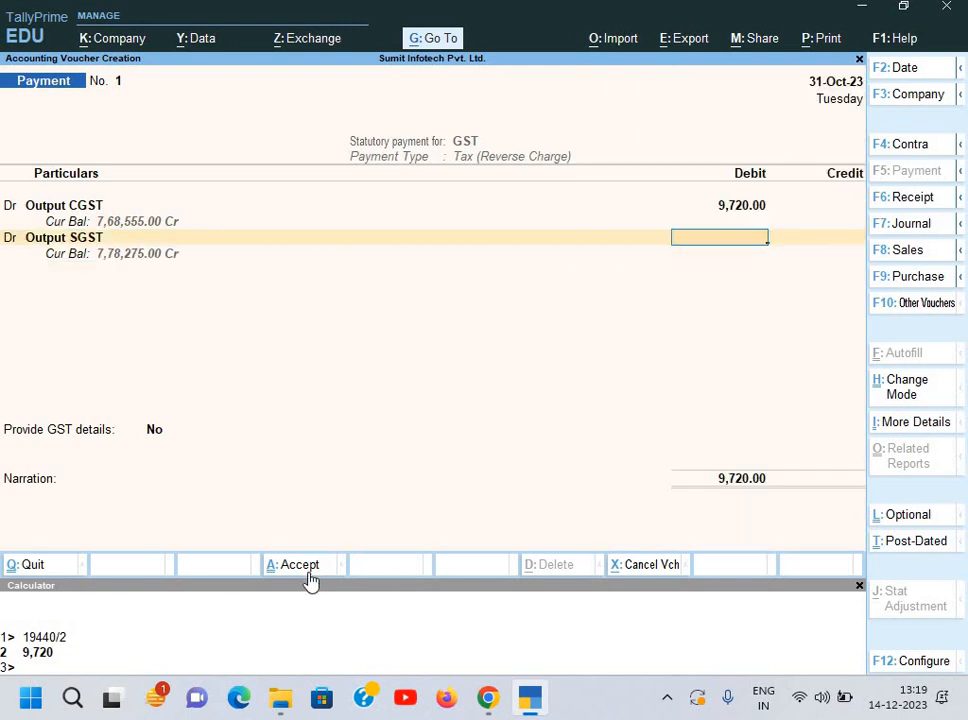
{"action": "type", "text": "9,"}
{"action": "type", "text": "720"}
{"action": "key", "text": "Return"}
{"action": "key", "text": "Return"}
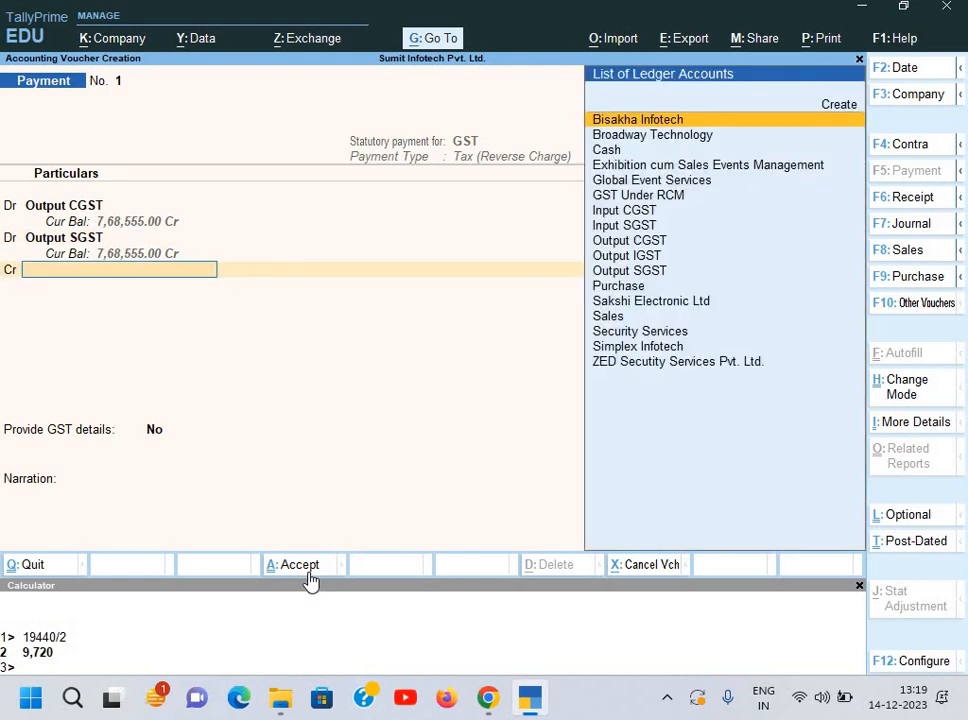
Step: Create an 'Axis Bank' ledger under Bank Accounts and save it as the credit ledger
{"action": "key", "text": "alt+c"}
{"action": "type", "text": "A"}
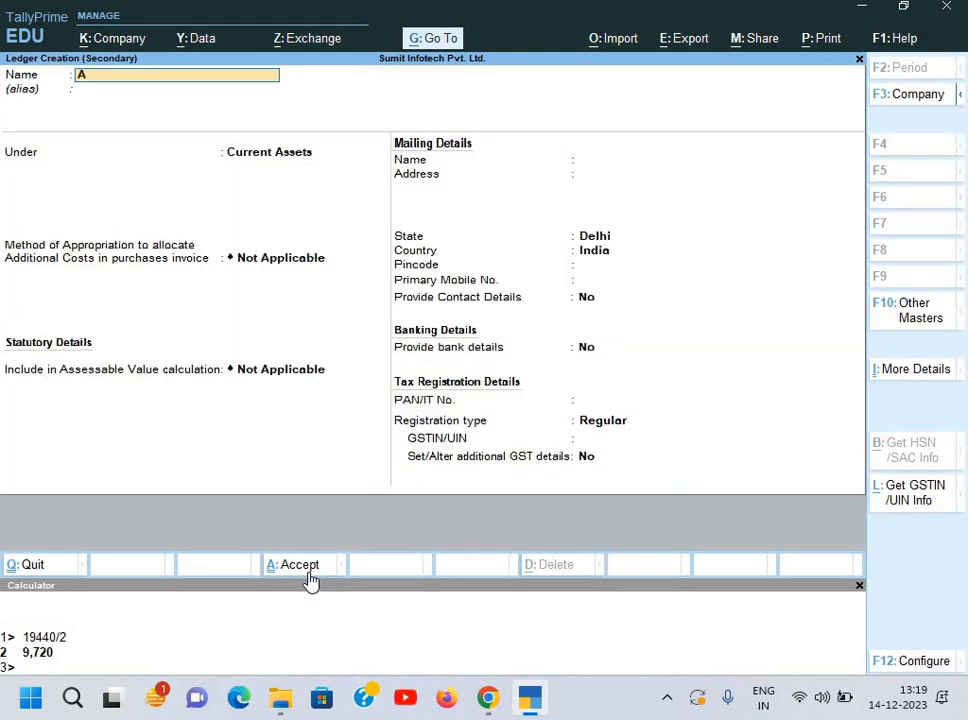
{"action": "type", "text": "xis Bank"}
{"action": "key", "text": "Return"}
{"action": "type", "text": "Bank"}
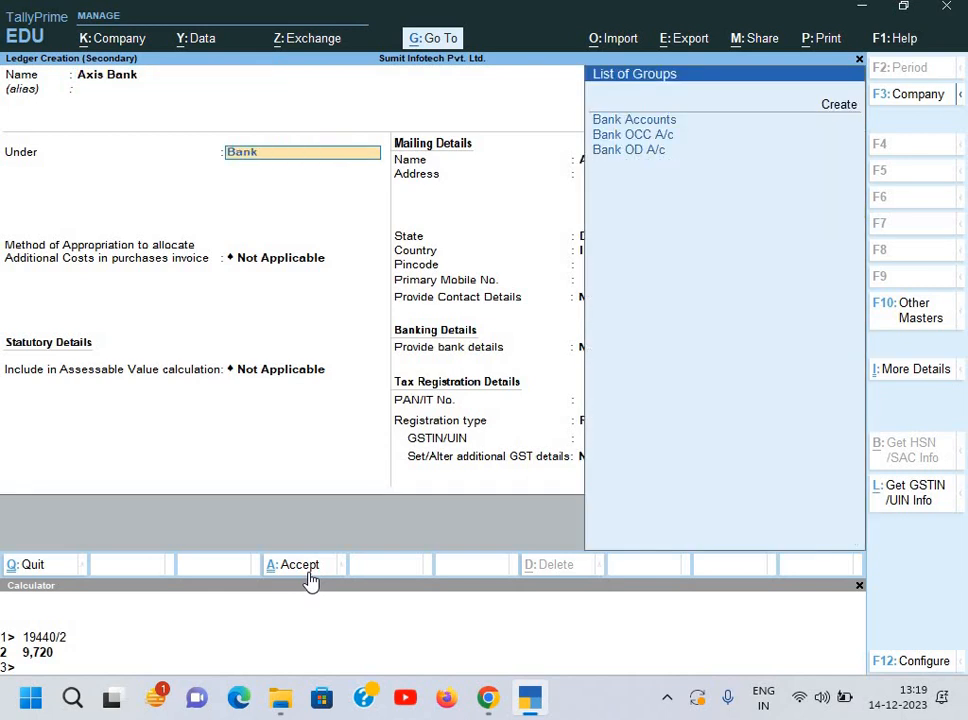
{"action": "key", "text": "Return"}
{"action": "key", "text": "Return"}
{"action": "key", "text": "Return"}
{"action": "key", "text": "Return"}
{"action": "key", "text": "Return"}
{"action": "key", "text": "Return"}
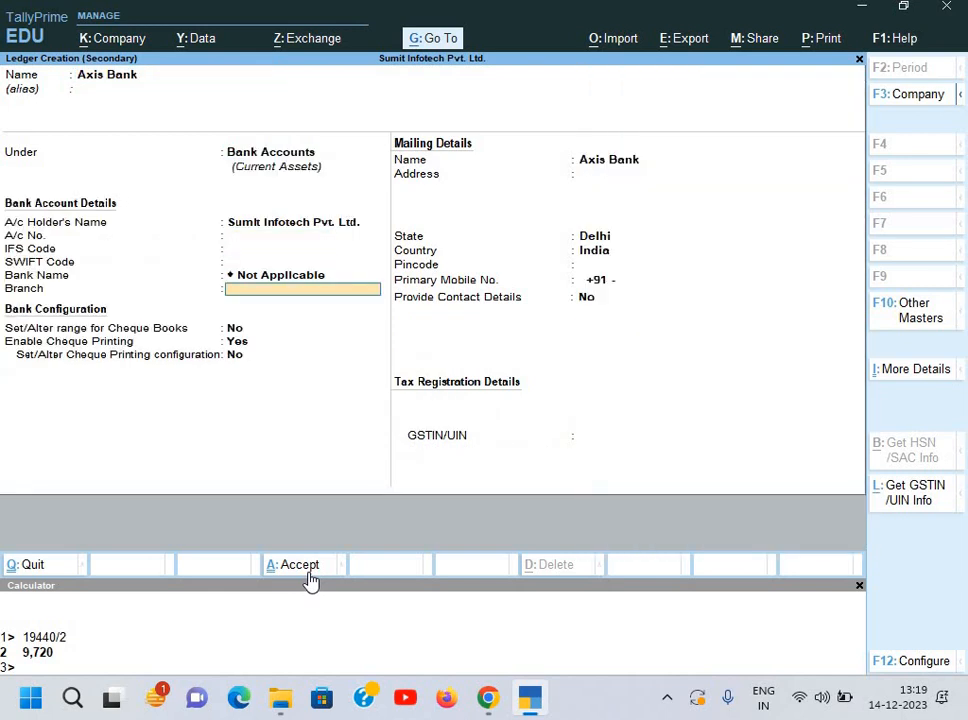
{"action": "left_click", "coordinate": [309, 574]}
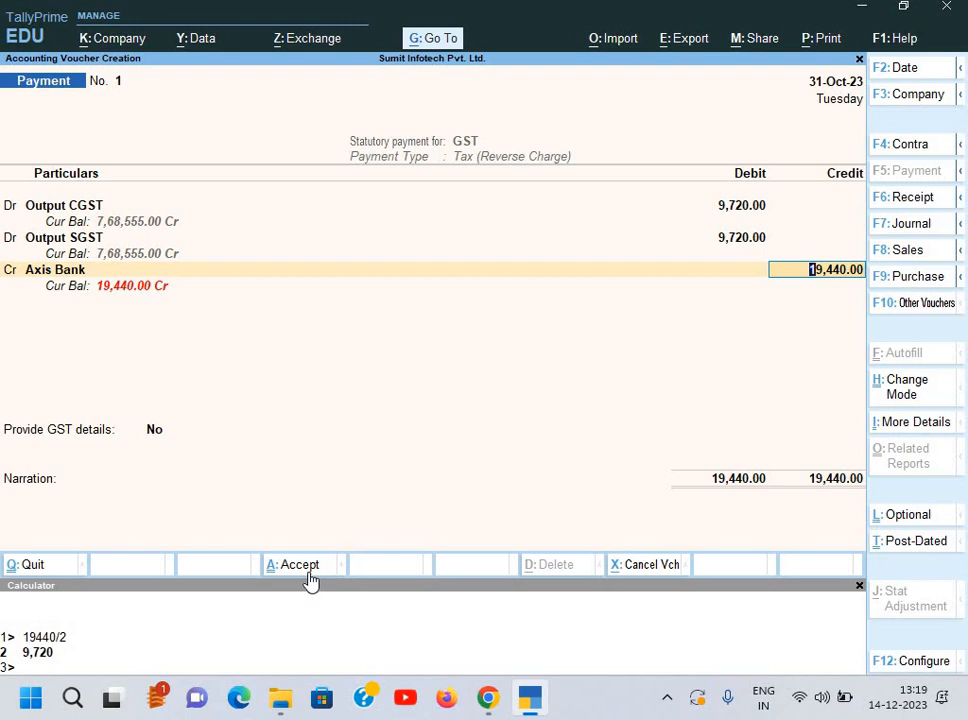
Step: Record the Axis Bank allocation as Cheque 250001 favouring GST
{"action": "key", "text": "Return"}
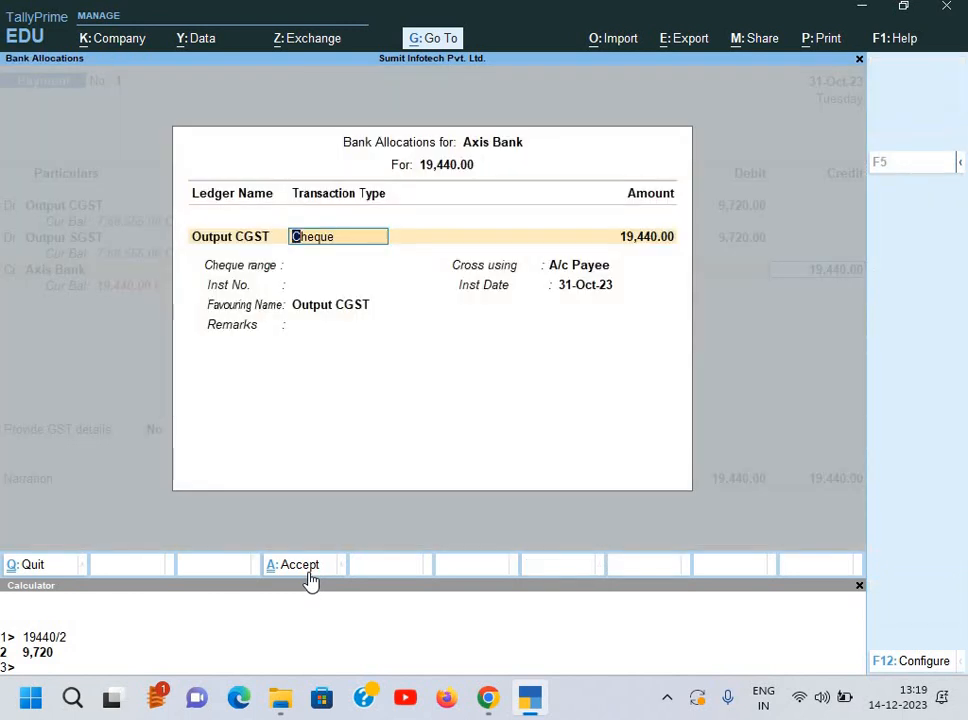
{"action": "key", "text": "Return"}
{"action": "key", "text": "Return"}
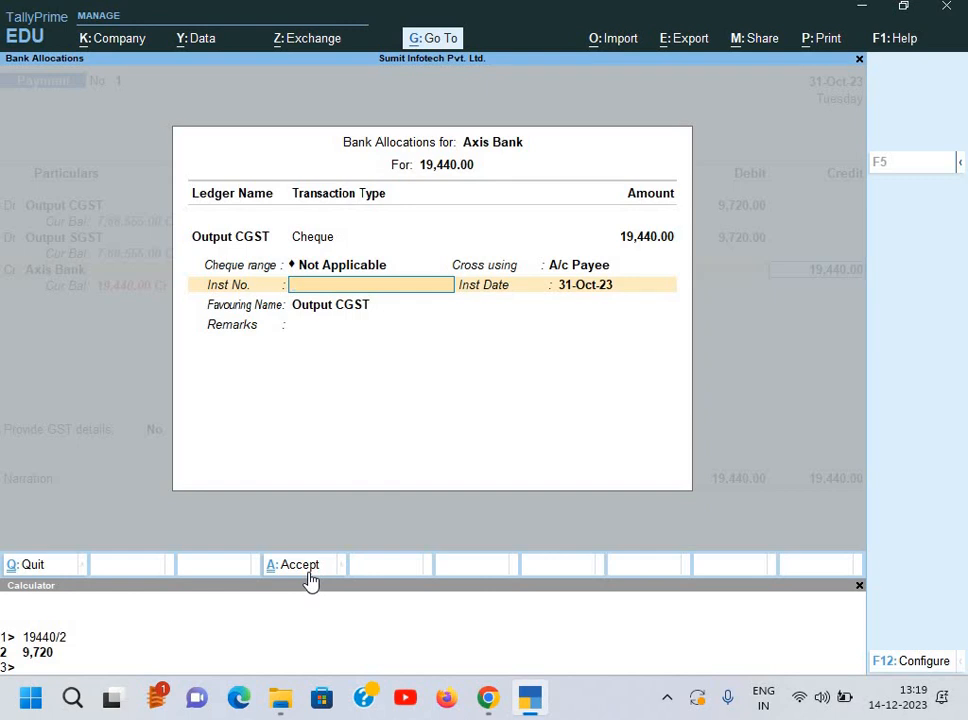
{"action": "type", "text": "250001"}
{"action": "key", "text": "Return"}
{"action": "key", "text": "Return"}
{"action": "key", "text": "Home"}
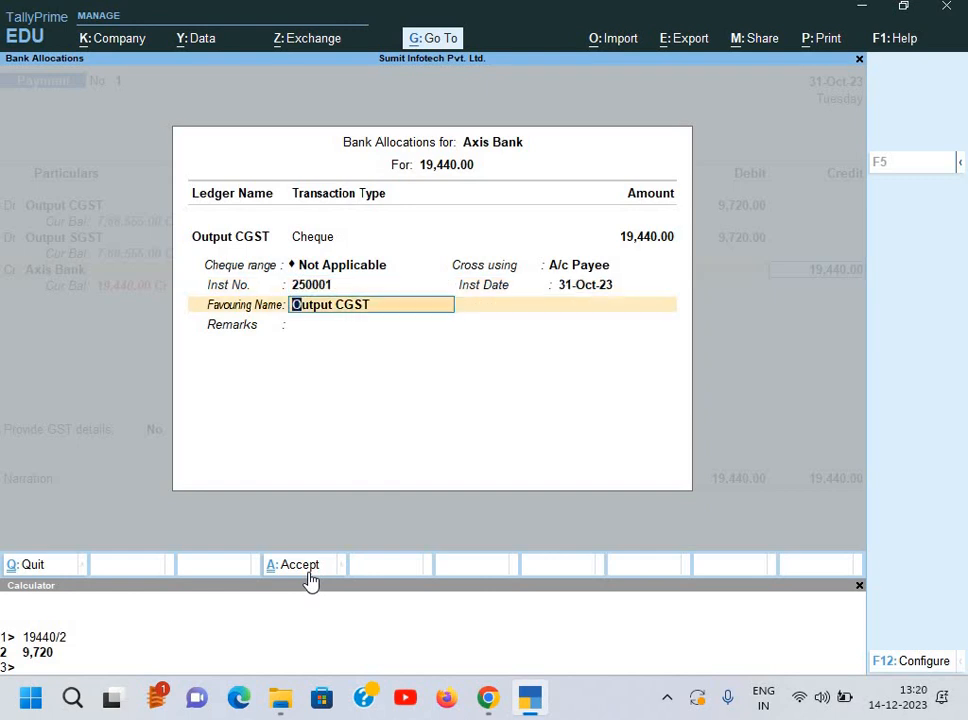
{"action": "key", "text": "Delete"}
{"action": "key", "text": "Delete"}
{"action": "key", "text": "Delete"}
{"action": "key", "text": "Delete"}
{"action": "key", "text": "Delete"}
{"action": "key", "text": "Delete"}
{"action": "key", "text": "Delete"}
{"action": "key", "text": "Delete"}
{"action": "key", "text": "Return"}
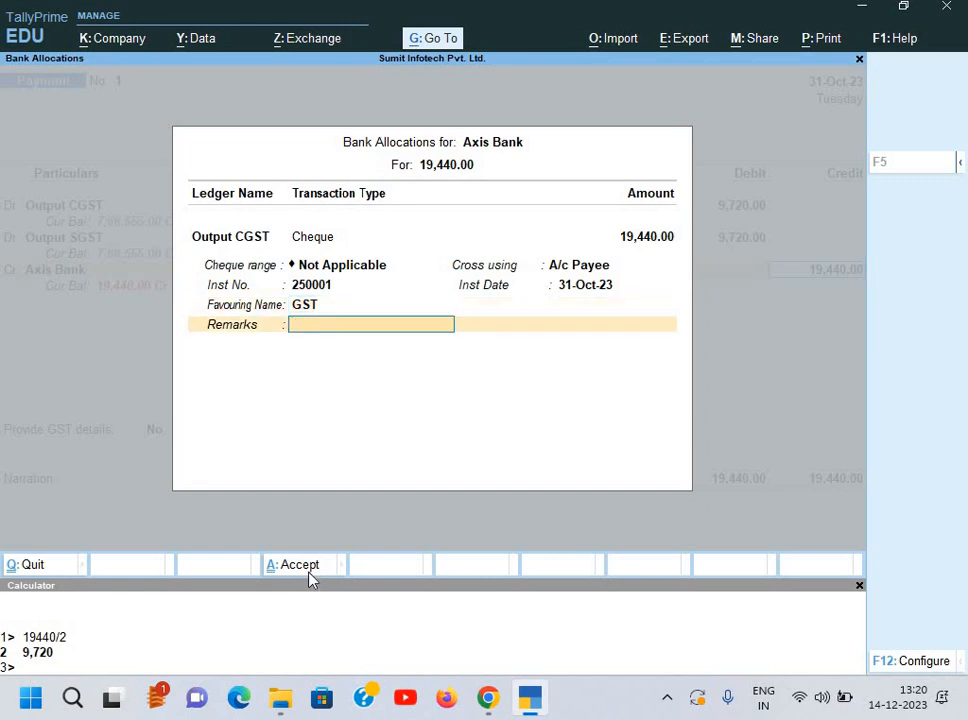
{"action": "key", "text": "Return"}
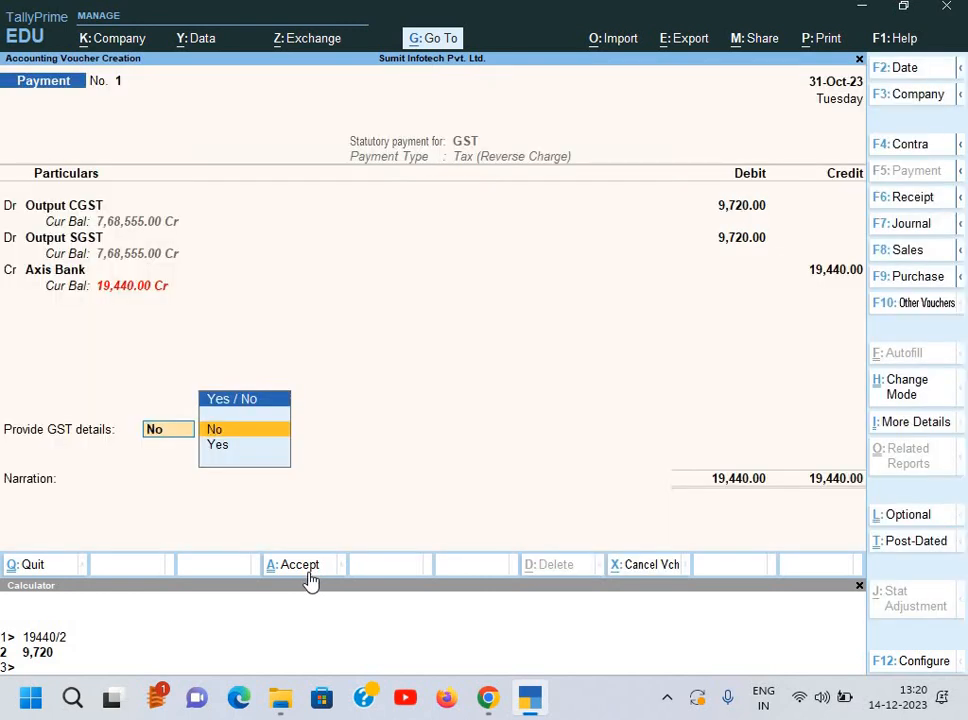
Step: Keep GST details No, add narration 'Being payment made under RCM', and save
{"action": "key", "text": "Return"}
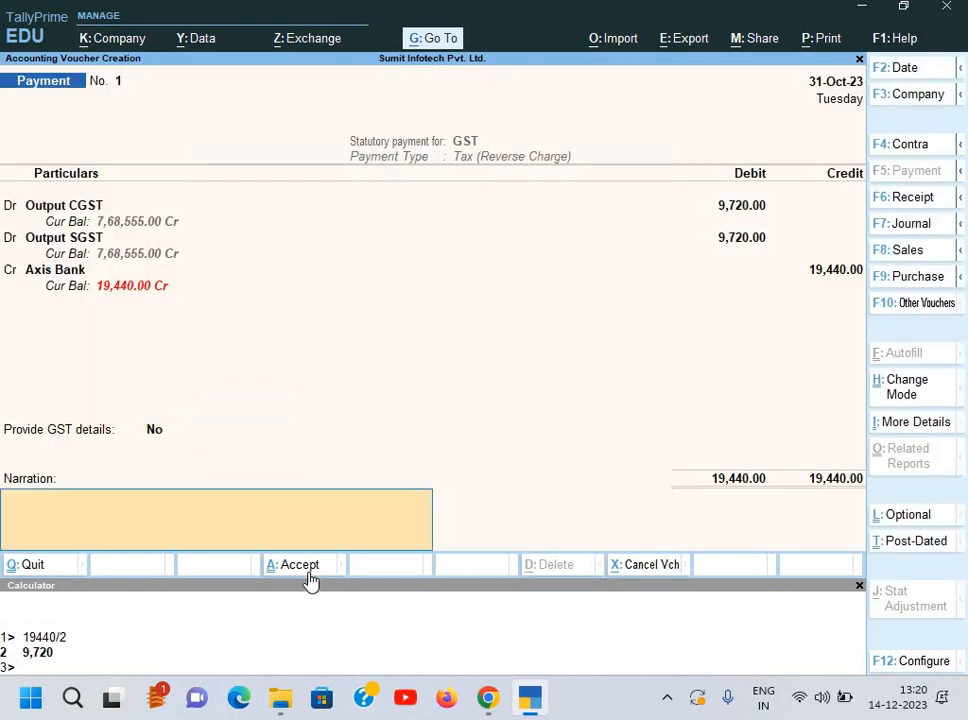
{"action": "type", "text": "Being payment made unde"}
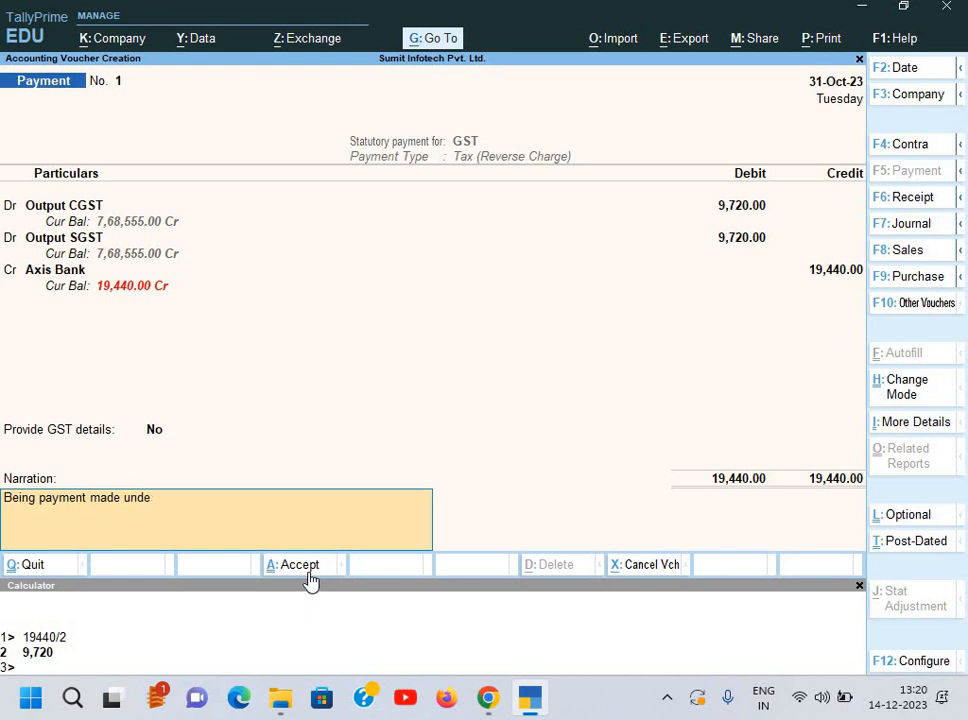
{"action": "type", "text": "r RCM"}
{"action": "key", "text": "Return"}
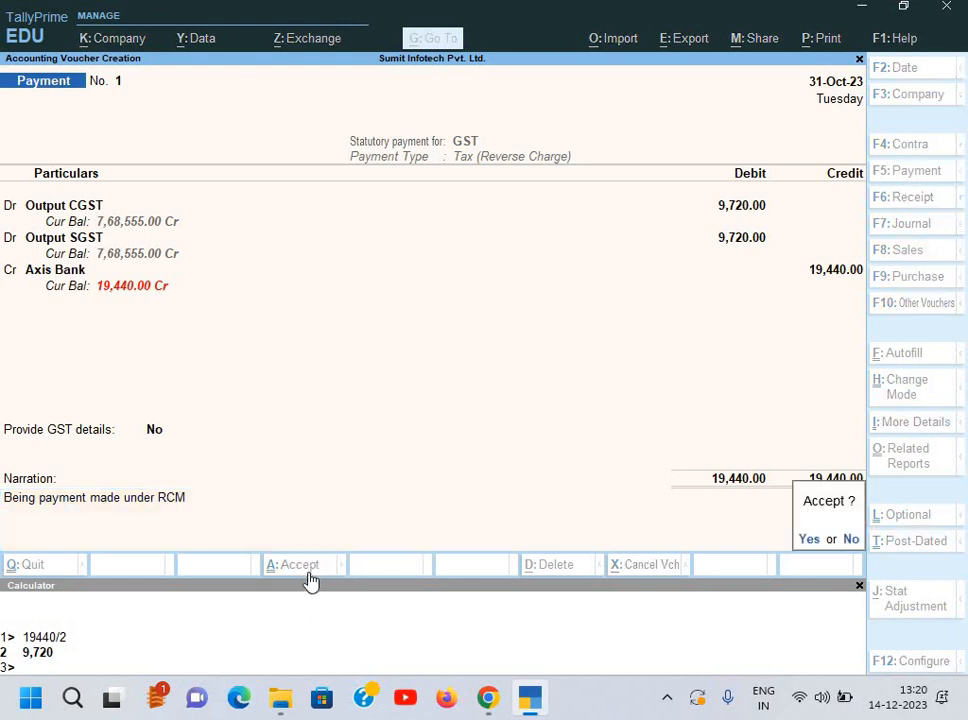
{"action": "key", "text": "Return"}
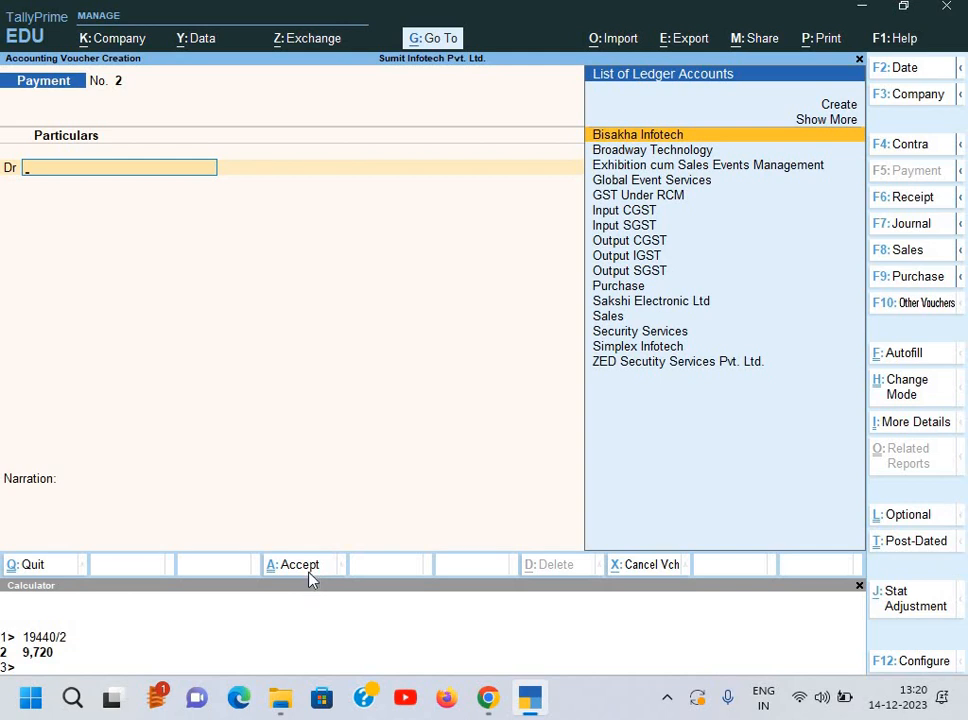
Step: In a Journal voucher, debit Input CGST and Input SGST 9,720 each
{"action": "key", "text": "F7"}
{"action": "type", "text": "In"}
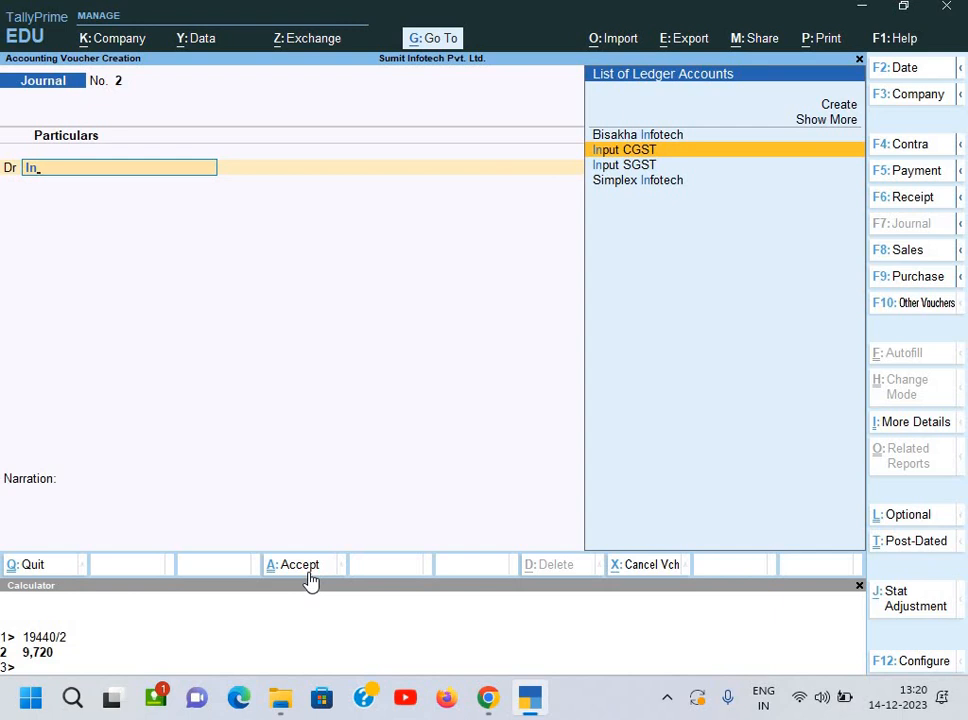
{"action": "key", "text": "Return"}
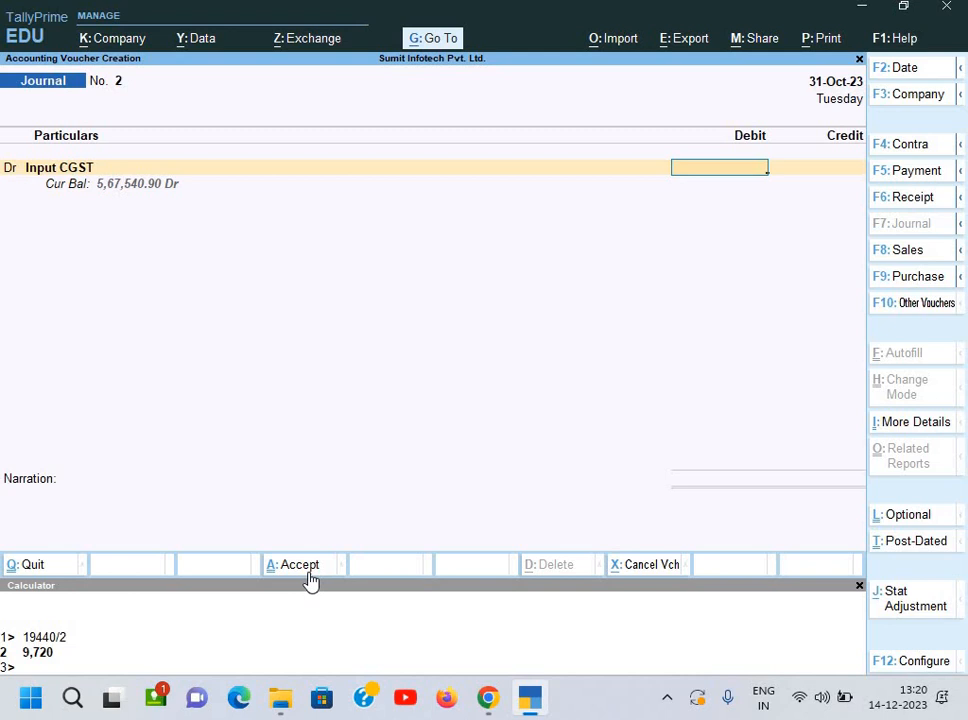
{"action": "type", "text": "9,"}
{"action": "type", "text": "720"}
{"action": "key", "text": "Return"}
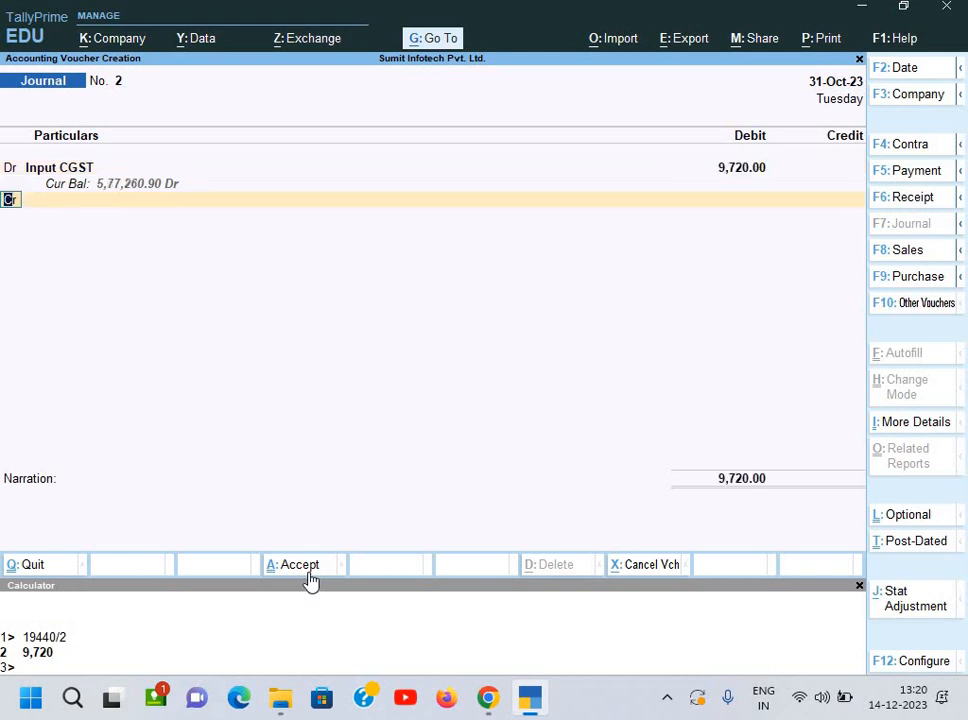
{"action": "type", "text": "d"}
{"action": "key", "text": "Return"}
{"action": "type", "text": "In"}
{"action": "key", "text": "Down"}
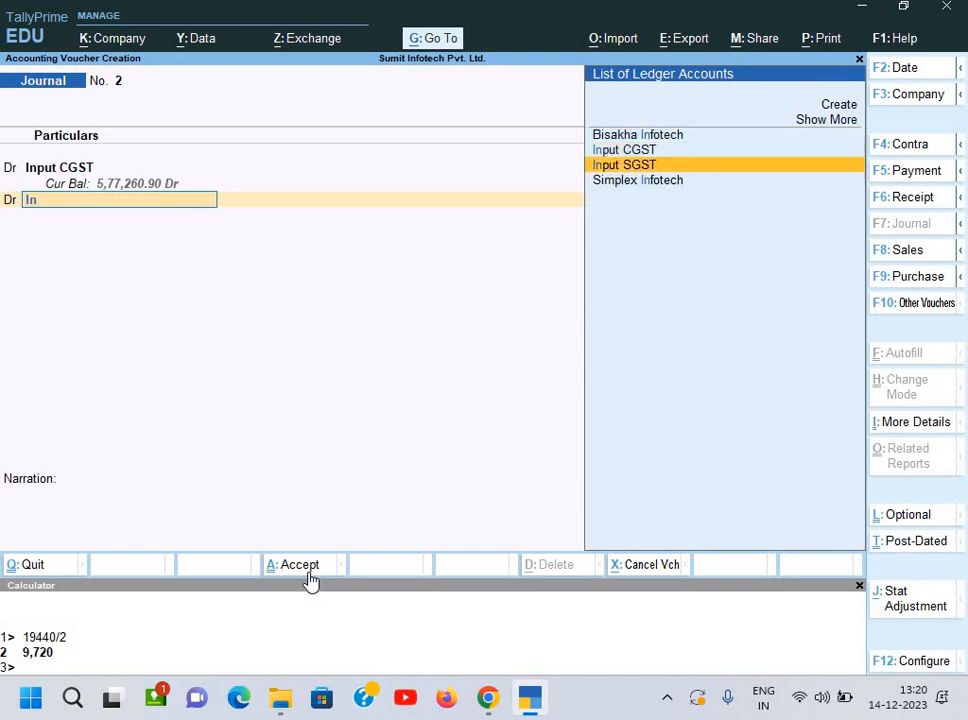
{"action": "key", "text": "Return"}
{"action": "type", "text": "9720"}
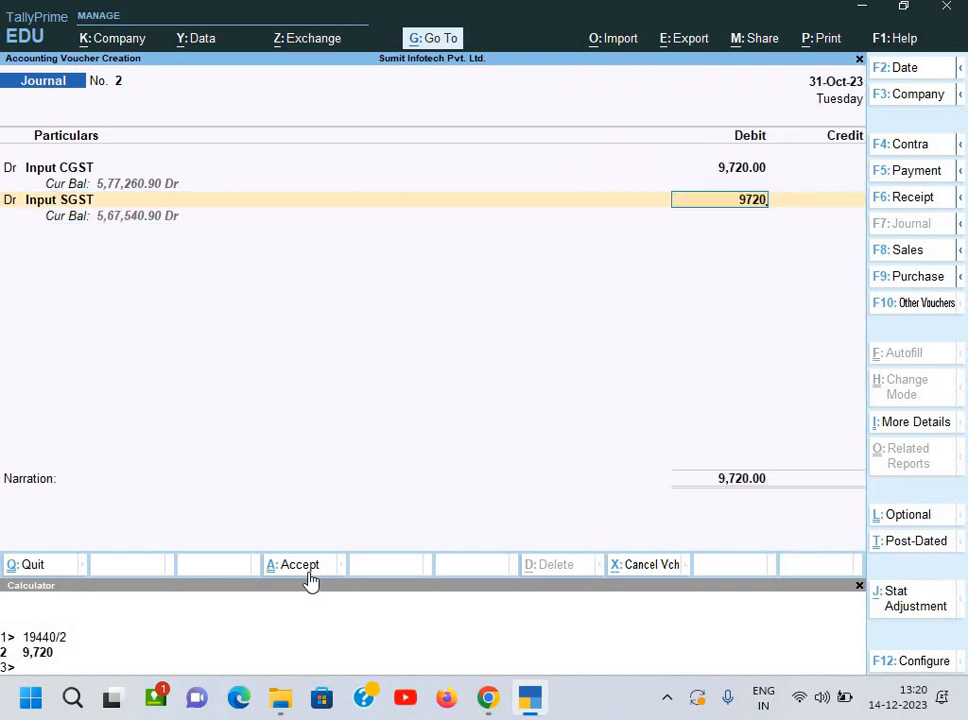
{"action": "key", "text": "Return"}
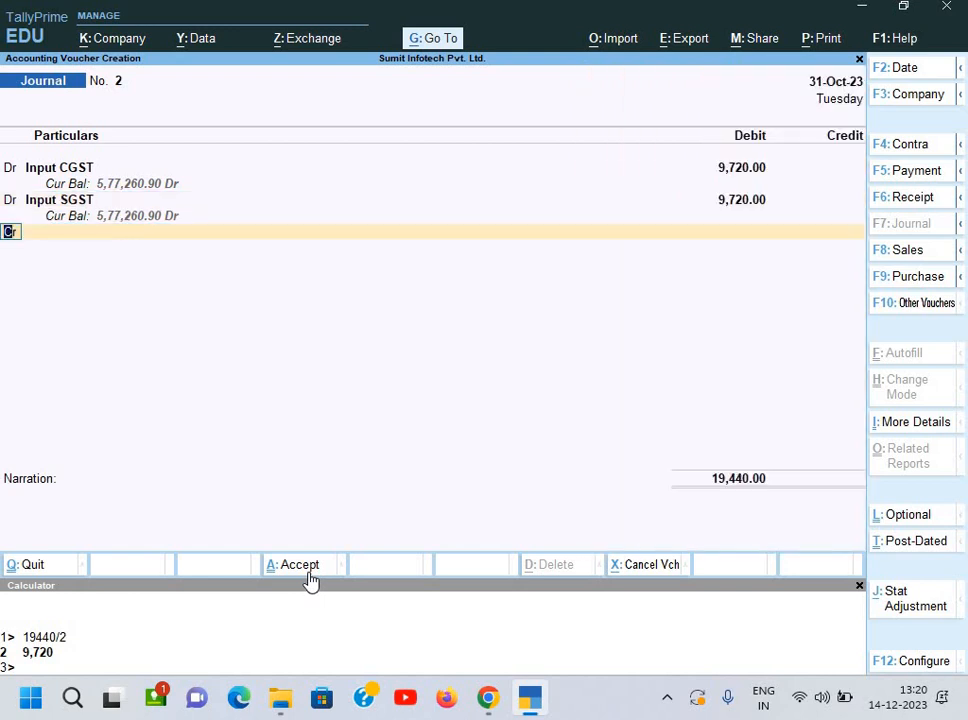
Step: Credit GST Under RCM 19,440.00, add narration 'Being ITC taken under RCM', and submit
{"action": "key", "text": "Return"}
{"action": "type", "text": "G"}
{"action": "key", "text": "Down"}
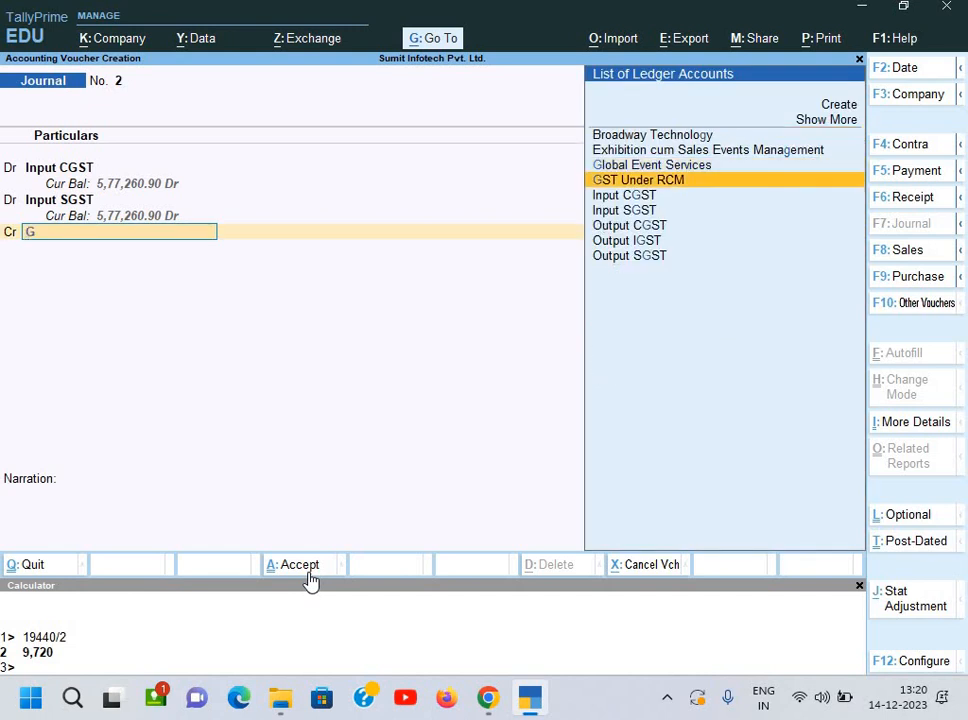
{"action": "key", "text": "Return"}
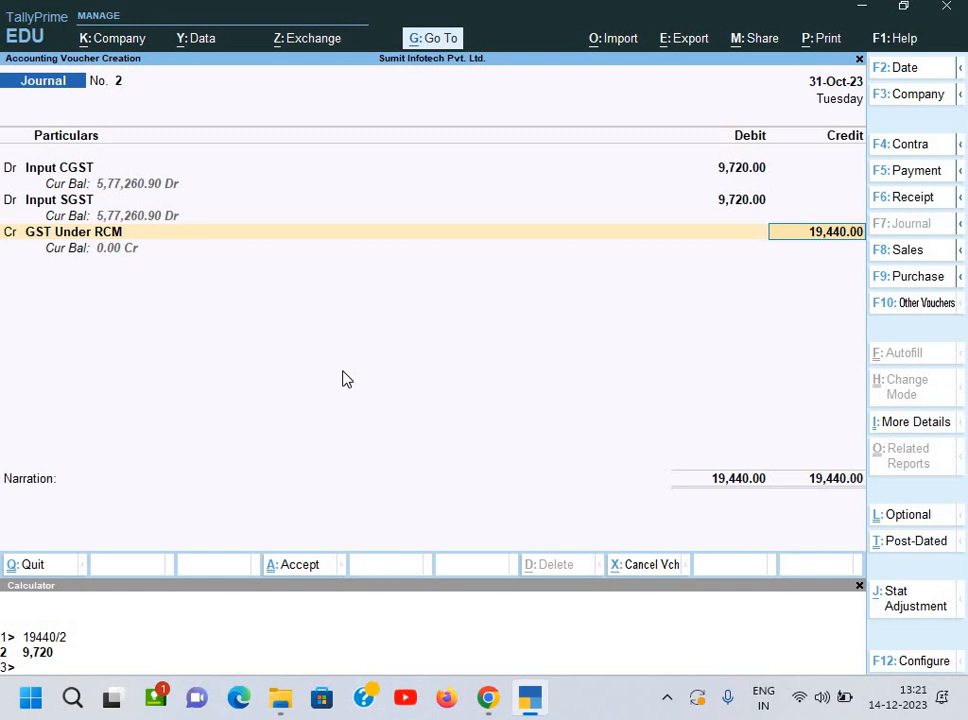
{"action": "key", "text": "Return"}
{"action": "type", "text": "Being"}
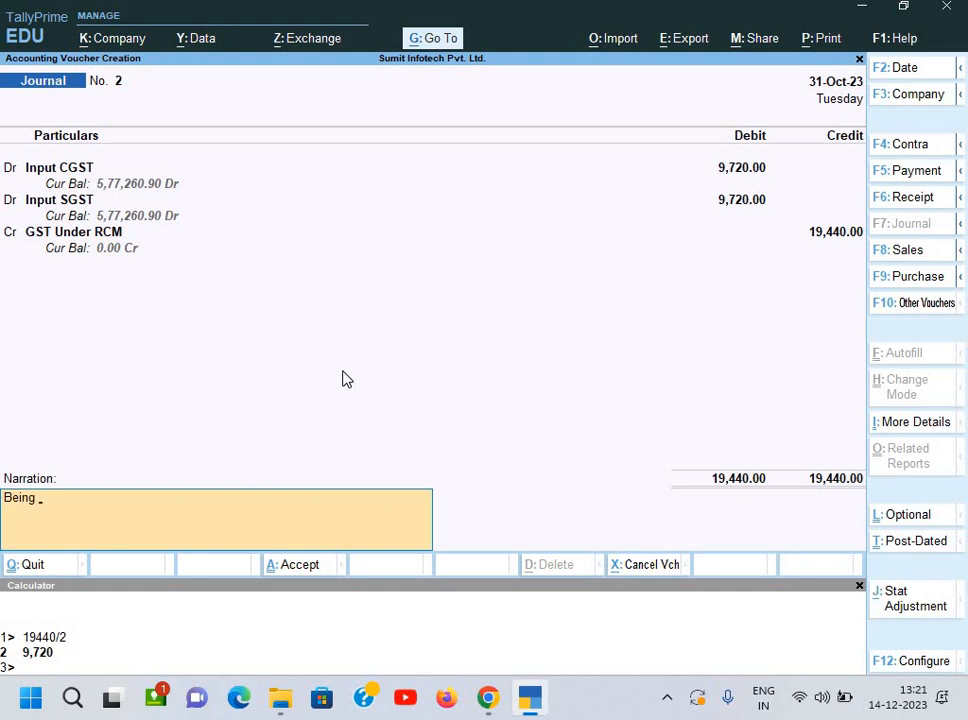
{"action": "type", "text": " ITC taken under R"}
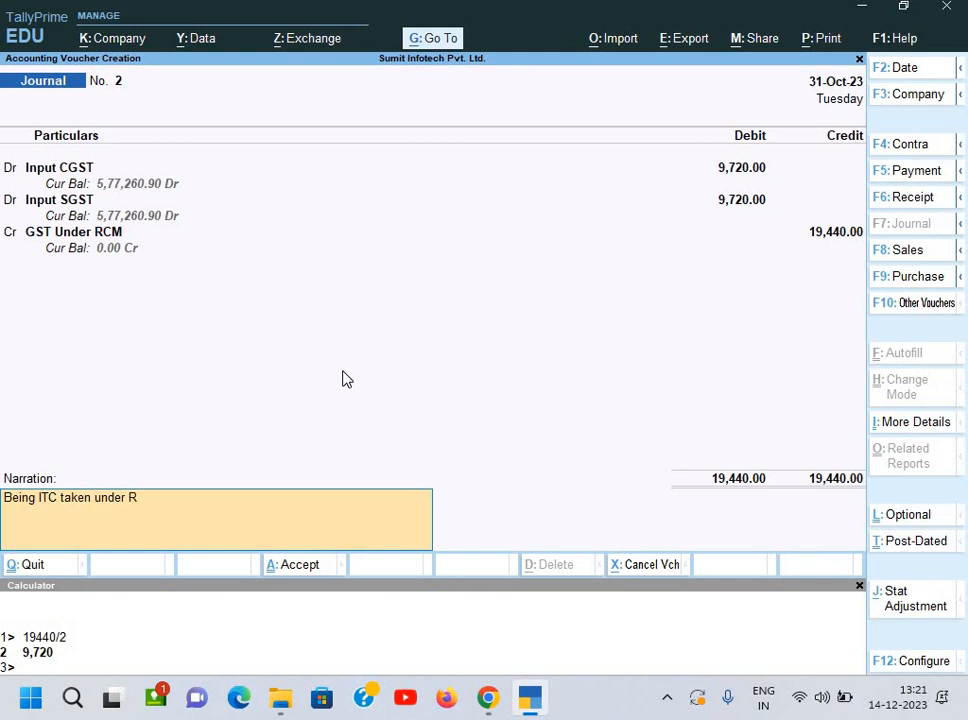
{"action": "type", "text": "CM"}
{"action": "key", "text": "Return"}
{"action": "key", "text": "Return"}
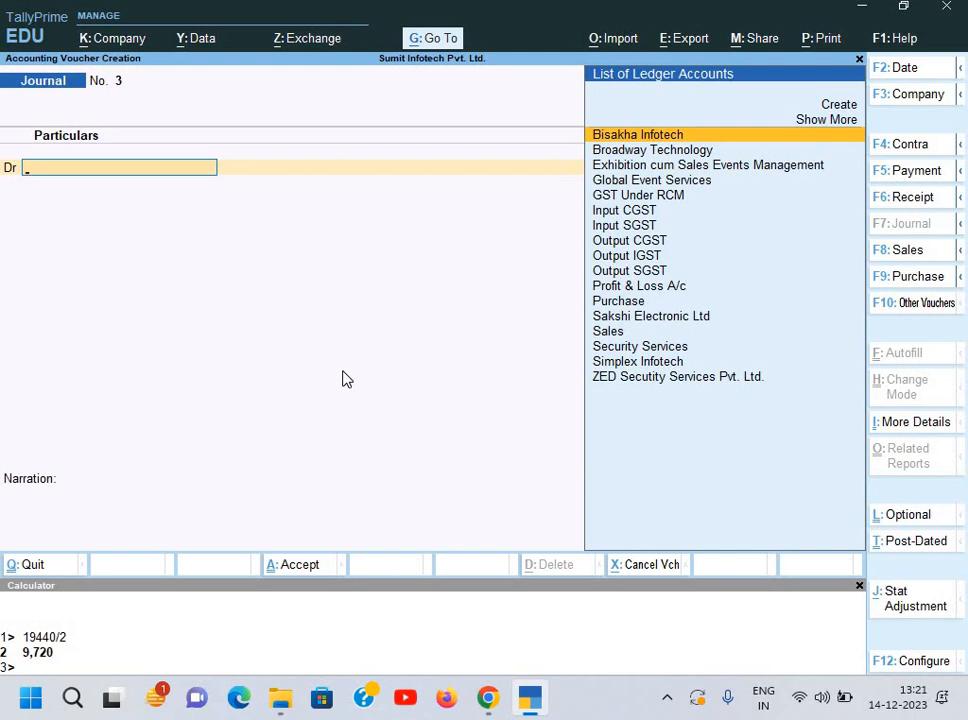
Step: Discard the empty journal voucher and return to the Gateway of Tally
{"action": "key", "text": "Escape"}
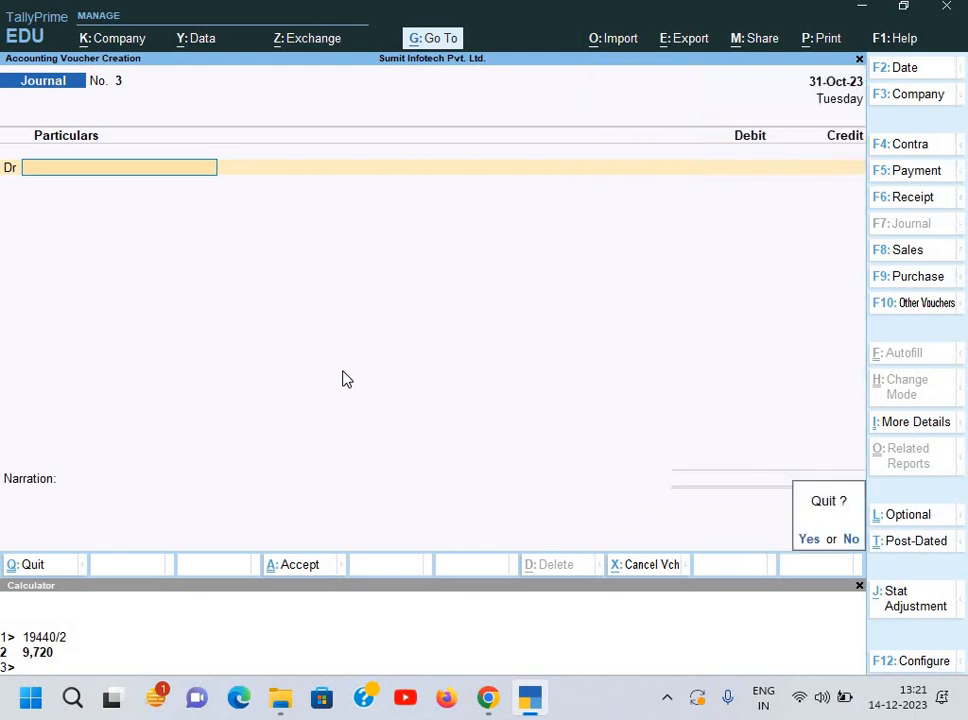
{"action": "key", "text": "Return"}
{"action": "key", "text": "Escape"}
{"action": "key", "text": "Escape"}
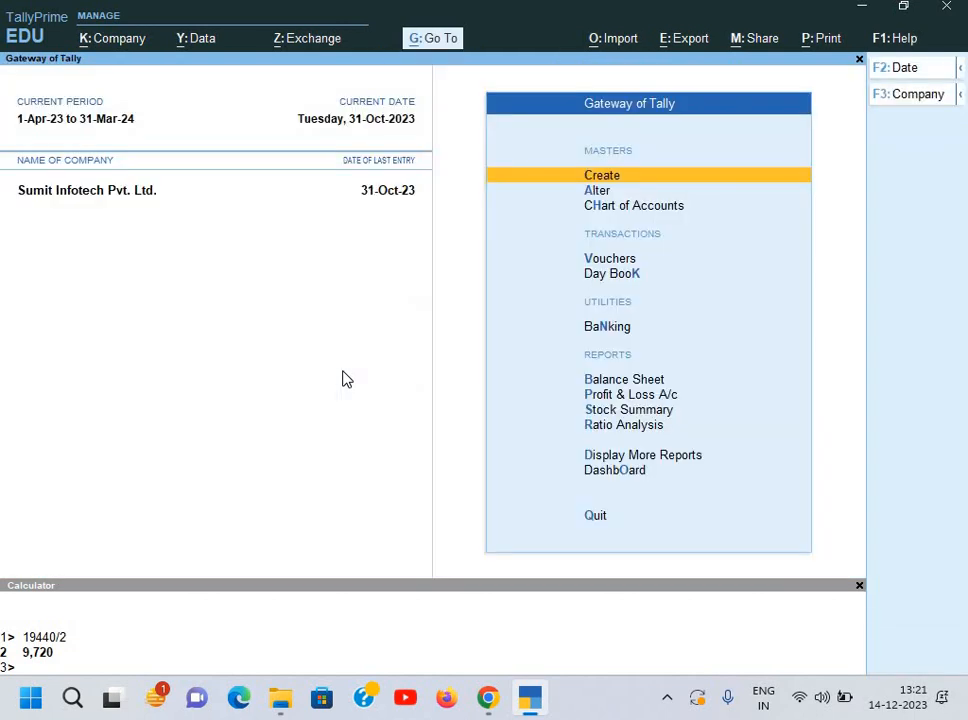
Step: Open the GSTR-1 report via Display More Reports > GST Reports
{"action": "key", "text": "Down"}
{"action": "key", "text": "Down"}
{"action": "key", "text": "Down"}
{"action": "key", "text": "Down"}
{"action": "key", "text": "Down"}
{"action": "key", "text": "Down"}
{"action": "key", "text": "Down"}
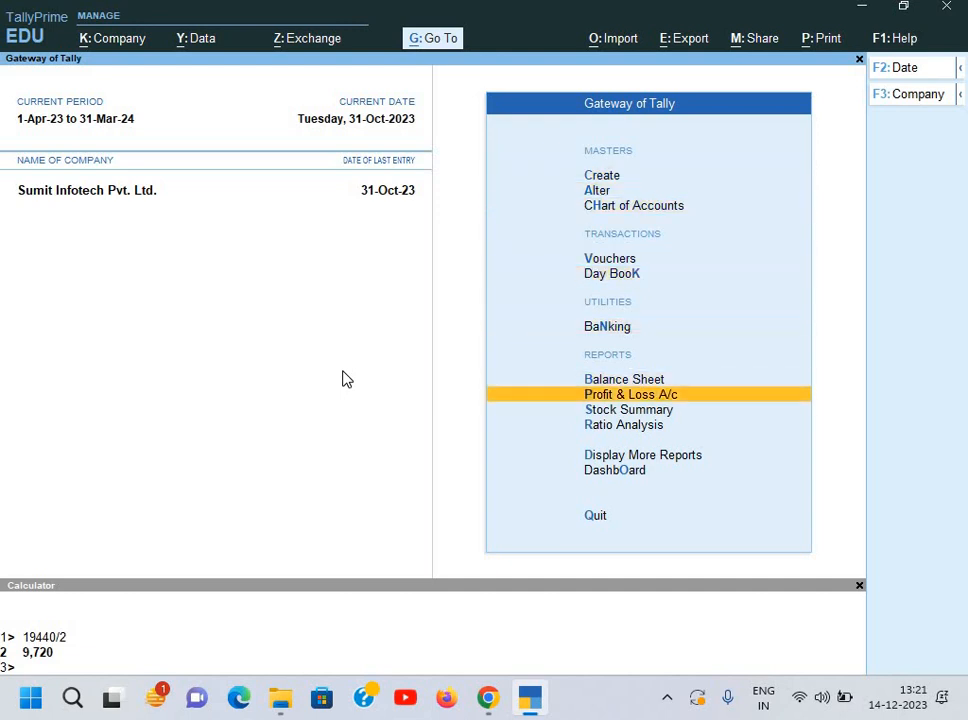
{"action": "key", "text": "Down"}
{"action": "key", "text": "Down"}
{"action": "key", "text": "Down"}
{"action": "key", "text": "Down"}
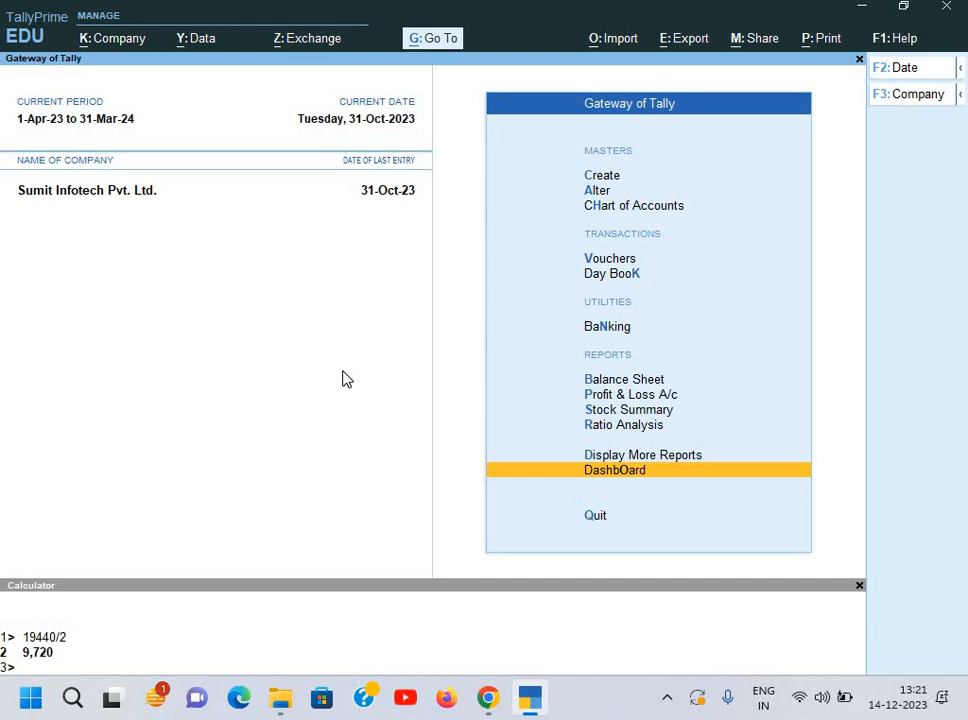
{"action": "key", "text": "Up"}
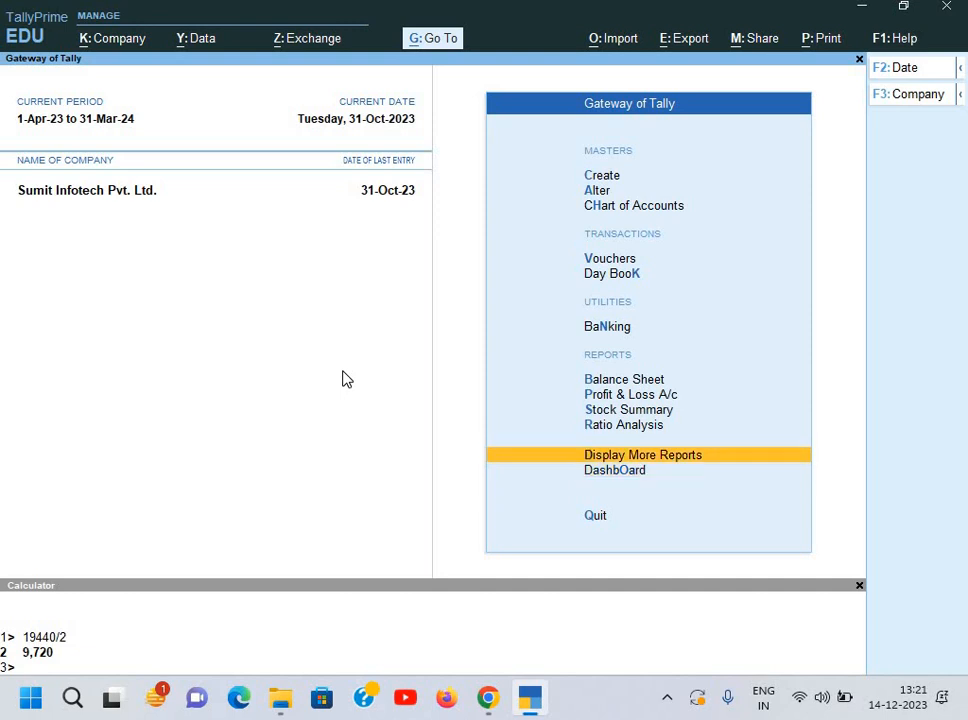
{"action": "key", "text": "Return"}
{"action": "key", "text": "Down"}
{"action": "key", "text": "Down"}
{"action": "key", "text": "Down"}
{"action": "key", "text": "Down"}
{"action": "key", "text": "Down"}
{"action": "key", "text": "Down"}
{"action": "key", "text": "Down"}
{"action": "key", "text": "Down"}
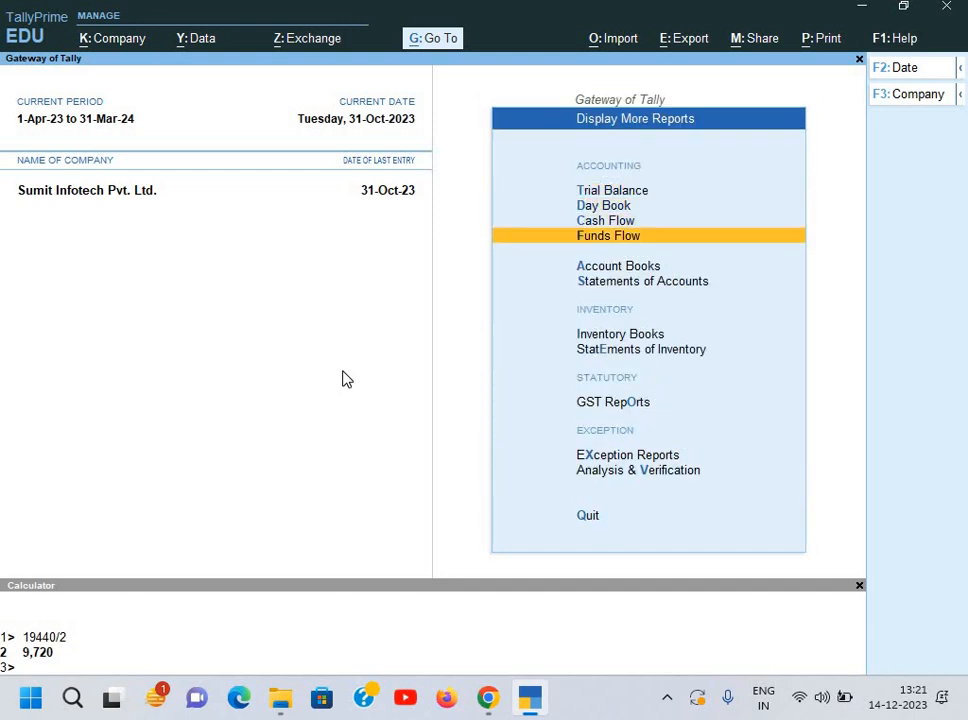
{"action": "key", "text": "Return"}
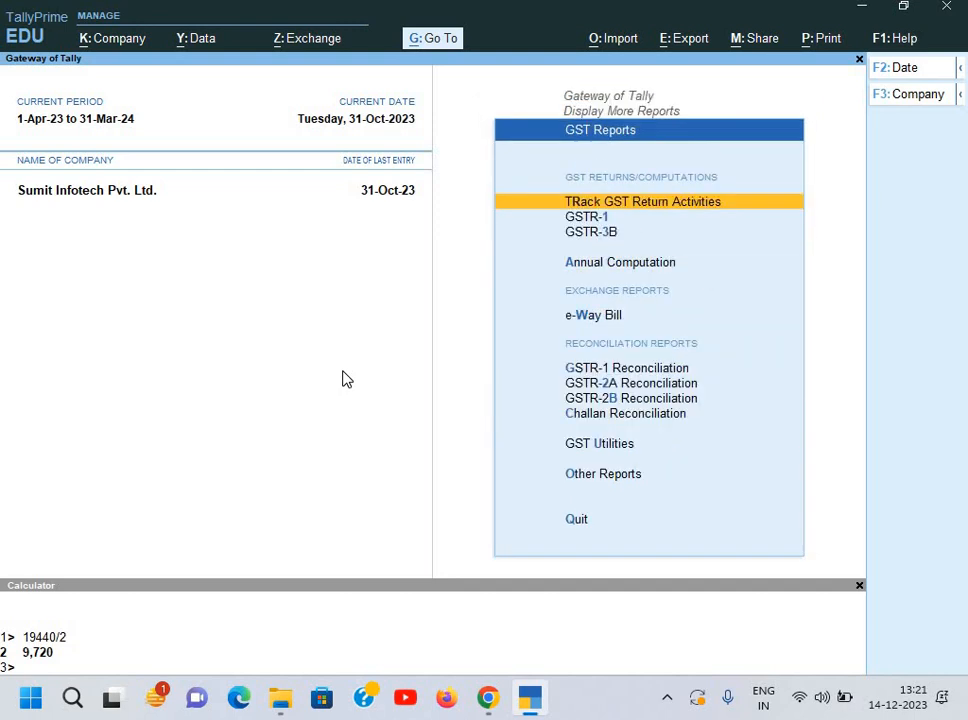
{"action": "key", "text": "Down"}
{"action": "key", "text": "Return"}
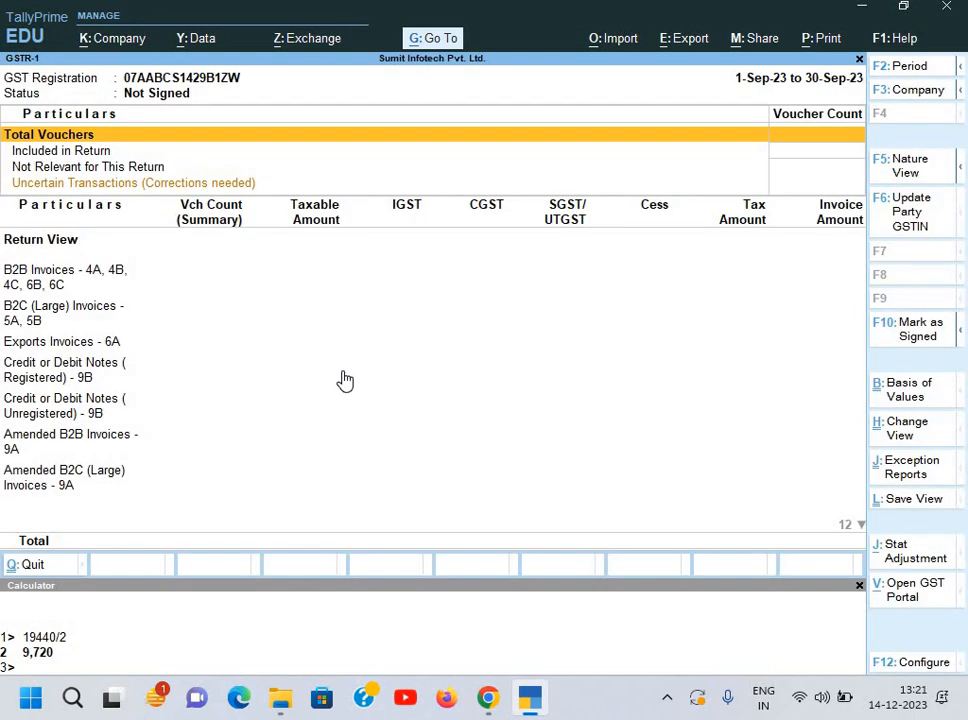
Step: Set the GSTR-1 period to 1-Apr-23–31-Oct-23 and drill into Uncertain Transactions
{"action": "key", "text": "alt+F2"}
{"action": "key", "text": "Return"}
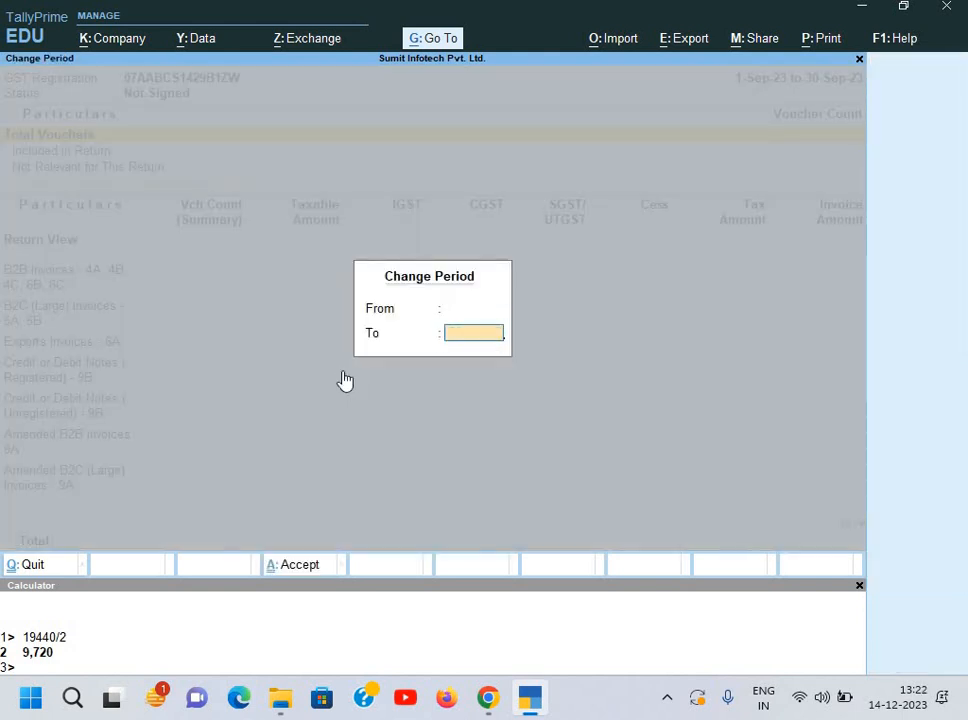
{"action": "key", "text": "Return"}
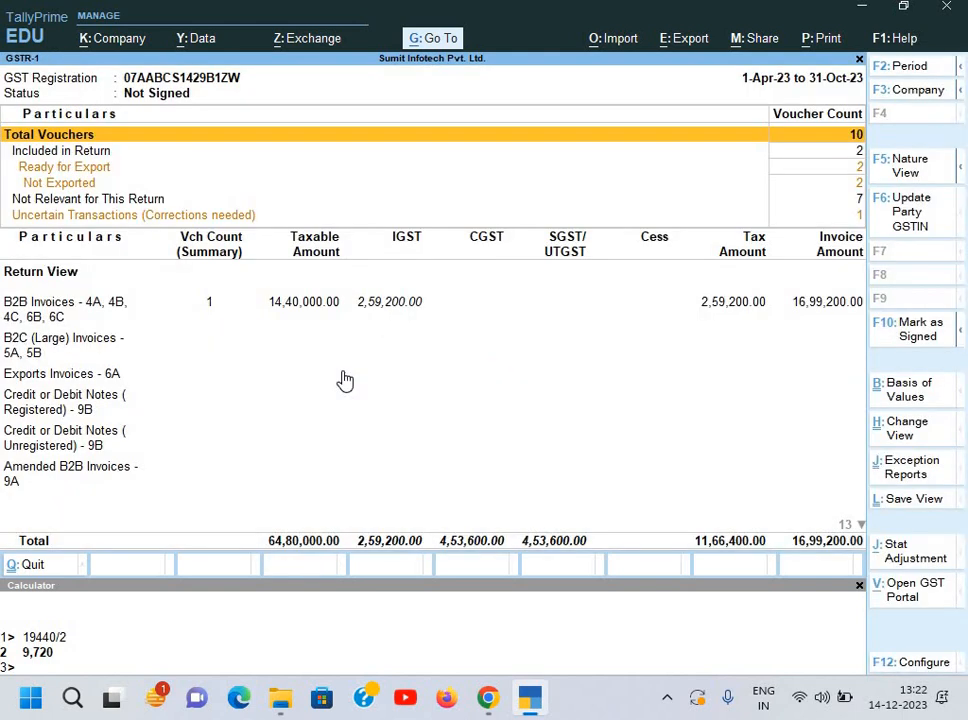
{"action": "key", "text": "Down"}
{"action": "key", "text": "Down"}
{"action": "key", "text": "Down"}
{"action": "key", "text": "Down"}
{"action": "key", "text": "Down"}
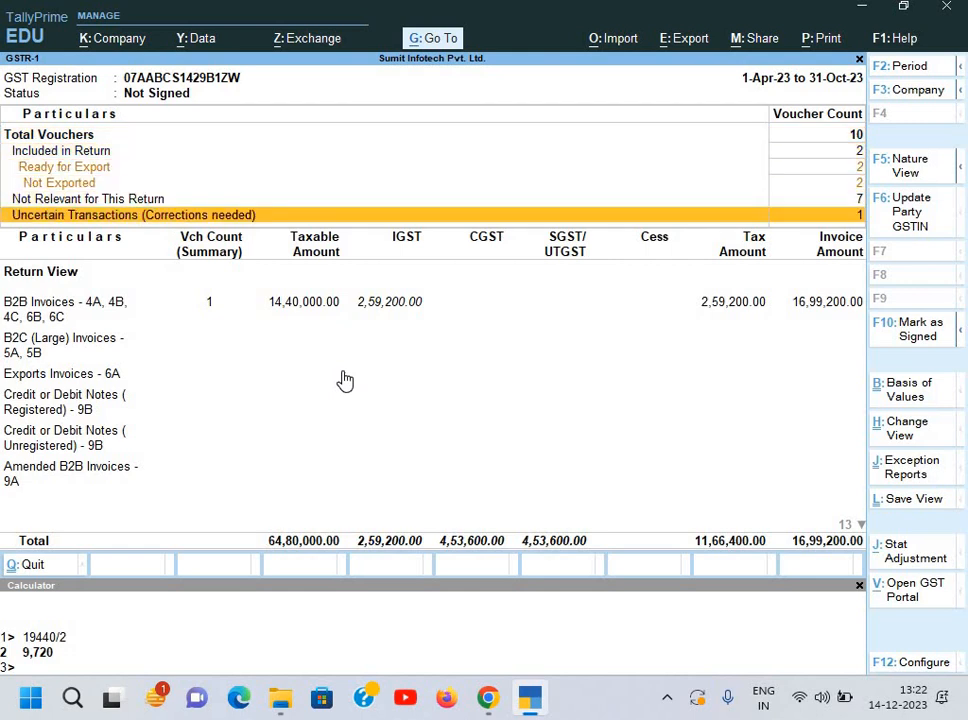
{"action": "key", "text": "Return"}
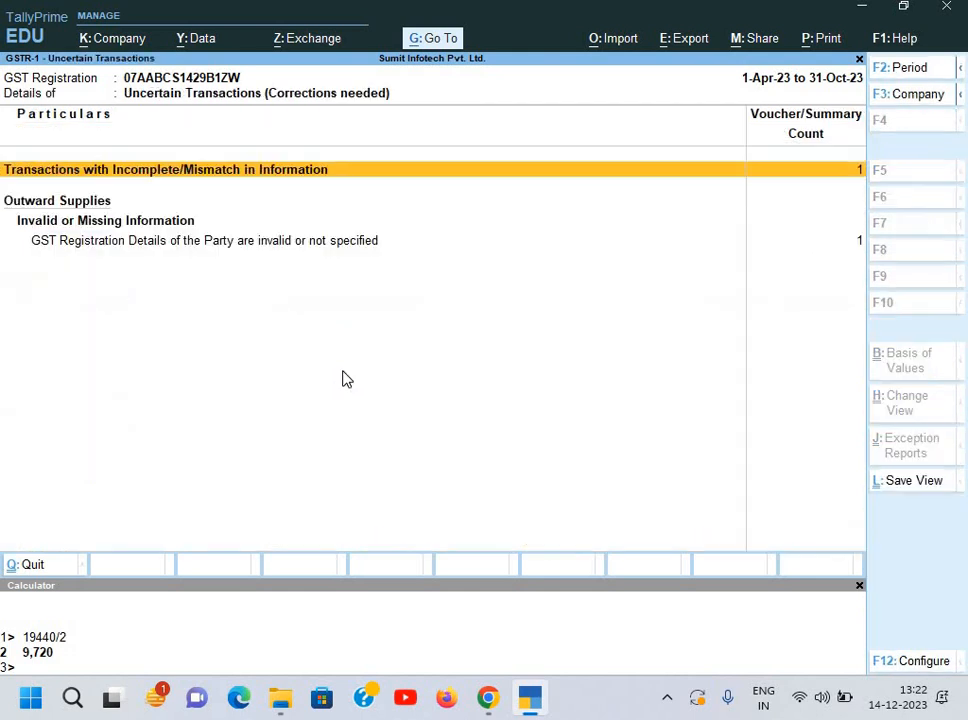
{"action": "key", "text": "Return"}
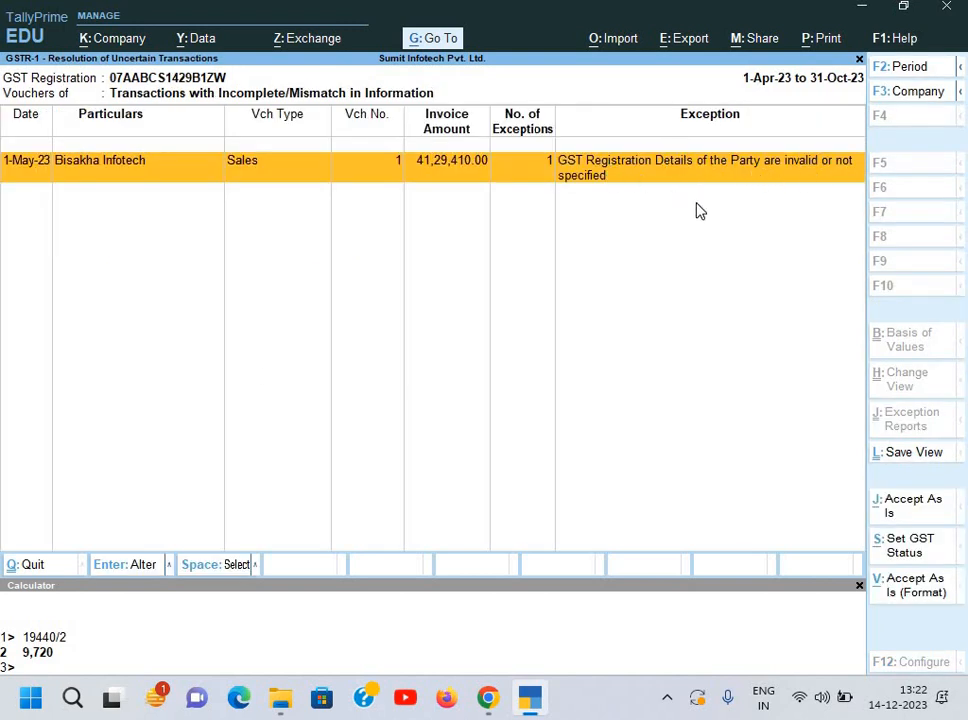
Step: Open Bisakha Infotech's flagged sales voucher and its party ledger for alteration
{"action": "key", "text": "Return"}
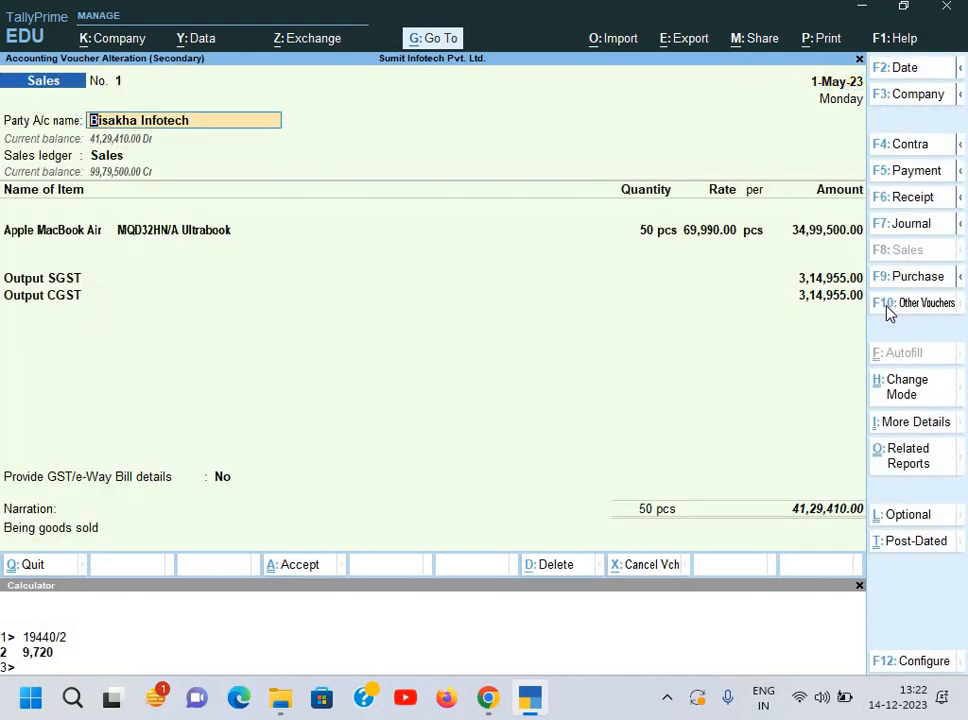
{"action": "key", "text": "ctrl+Return"}
{"action": "key", "text": "Return"}
{"action": "key", "text": "Return"}
{"action": "key", "text": "Return"}
{"action": "key", "text": "Return"}
{"action": "key", "text": "Return"}
{"action": "key", "text": "Return"}
{"action": "key", "text": "Return"}
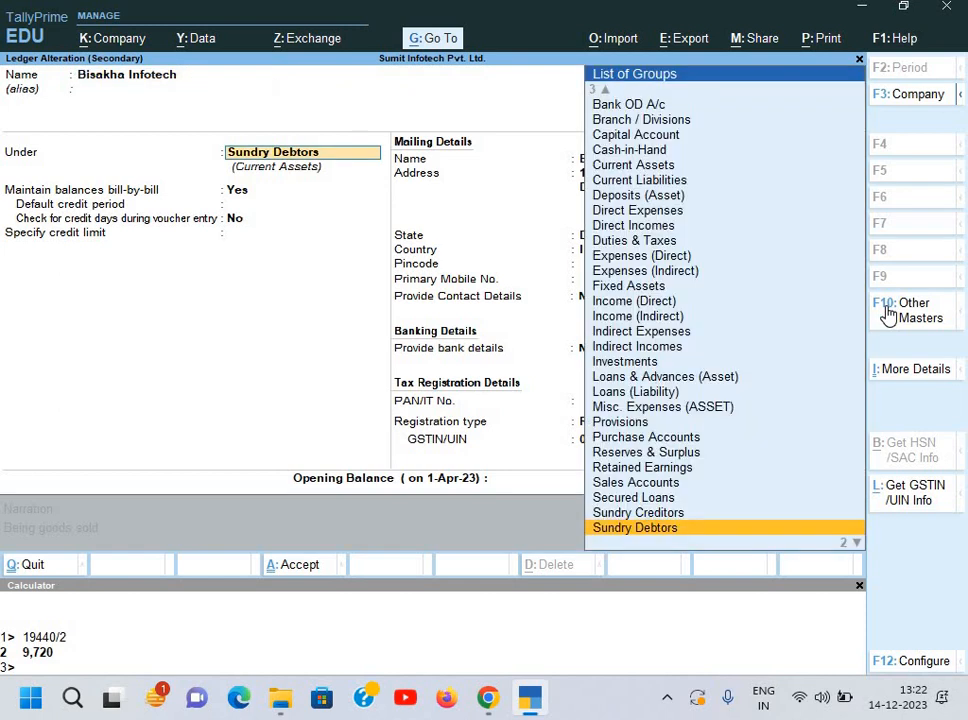
Step: Step to the GSTIN with Regular registration, dismiss the invalid-GSTIN warning, and bring up the invoice PDFs
{"action": "key", "text": "Return"}
{"action": "key", "text": "Return"}
{"action": "key", "text": "Return"}
{"action": "key", "text": "Return"}
{"action": "key", "text": "Return"}
{"action": "key", "text": "Return"}
{"action": "key", "text": "Return"}
{"action": "key", "text": "Return"}
{"action": "key", "text": "Return"}
{"action": "key", "text": "Return"}
{"action": "key", "text": "Return"}
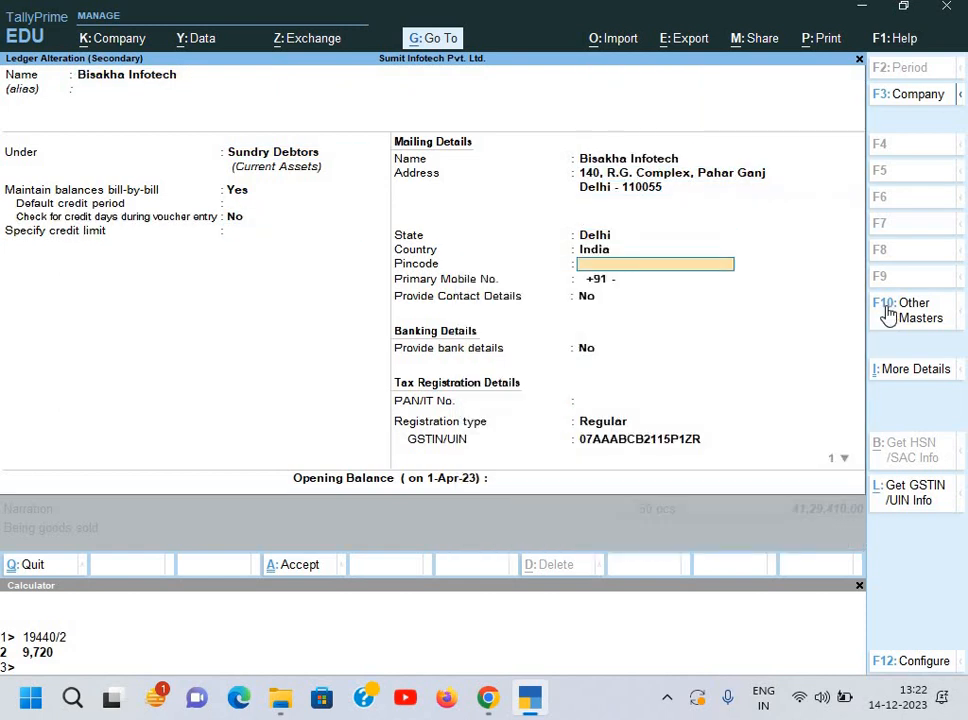
{"action": "key", "text": "Return"}
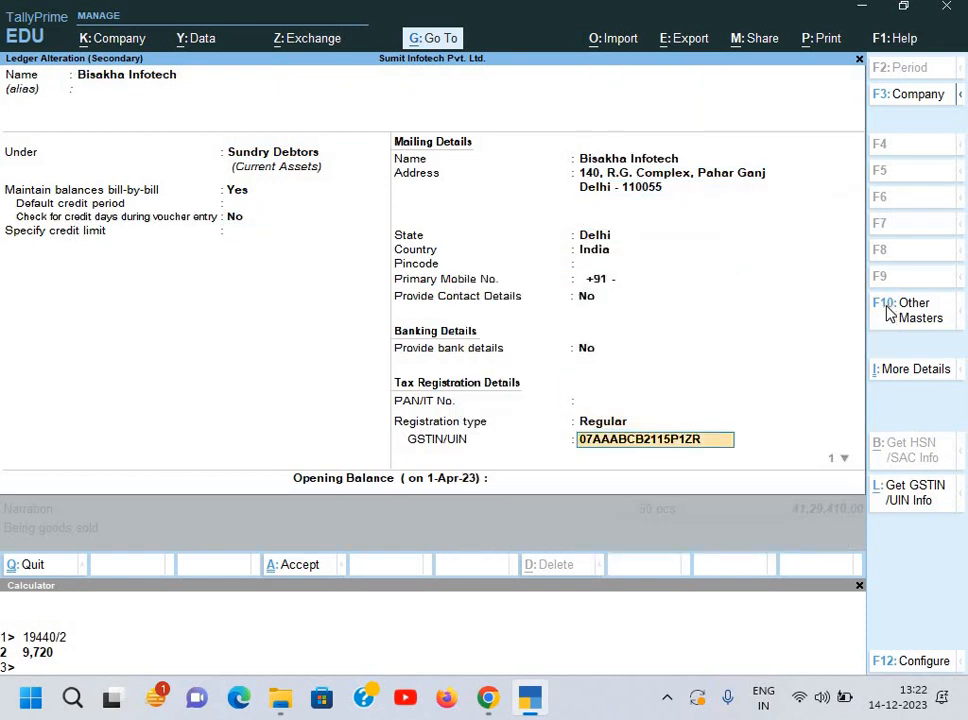
{"action": "key", "text": "Return"}
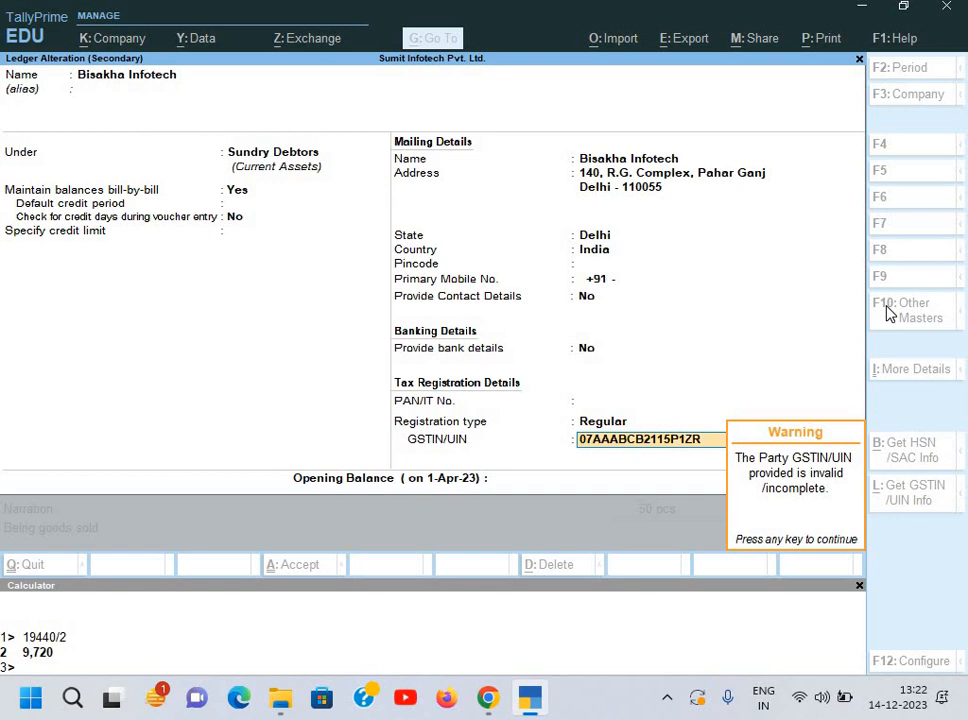
{"action": "key", "text": "Return"}
{"action": "key", "text": "BackSpace"}
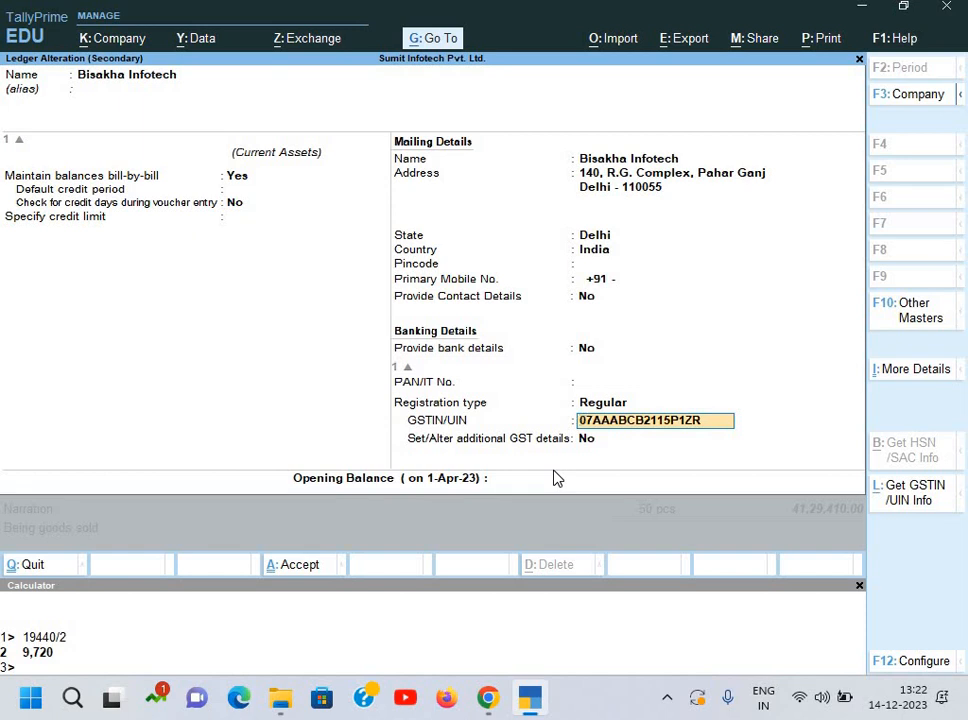
{"action": "left_click", "coordinate": [488, 694]}
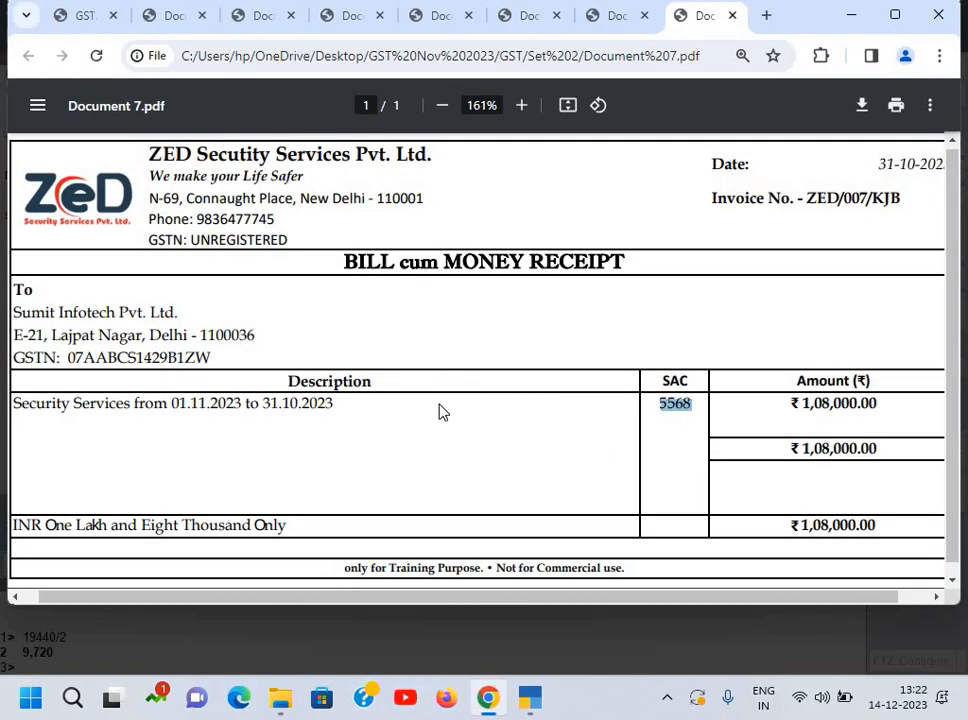
Step: Check Bisakha Infotech's GSTIN on the Document 2.pdf invoice, then return to the ledger
{"action": "key", "text": "alt+Tab"}
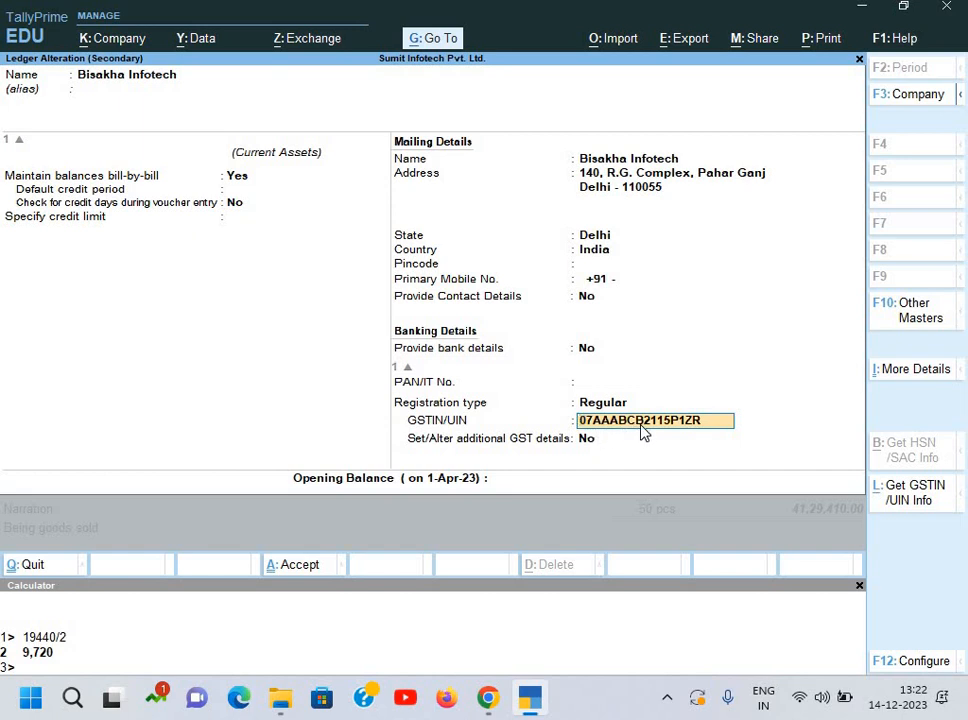
{"action": "key", "text": "alt+Tab"}
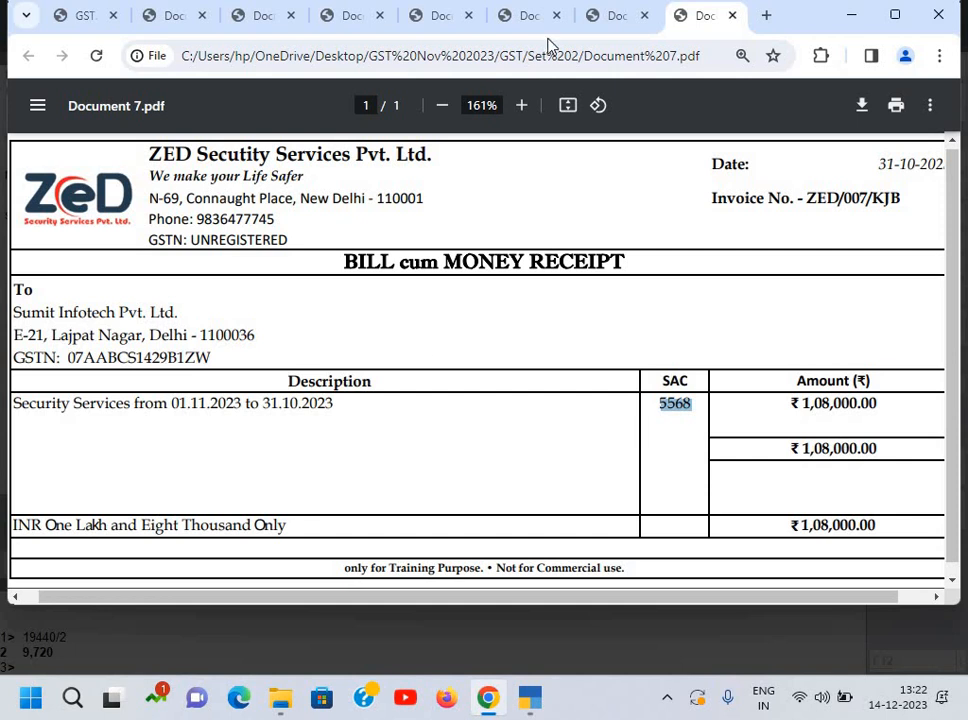
{"action": "left_click", "coordinate": [613, 20]}
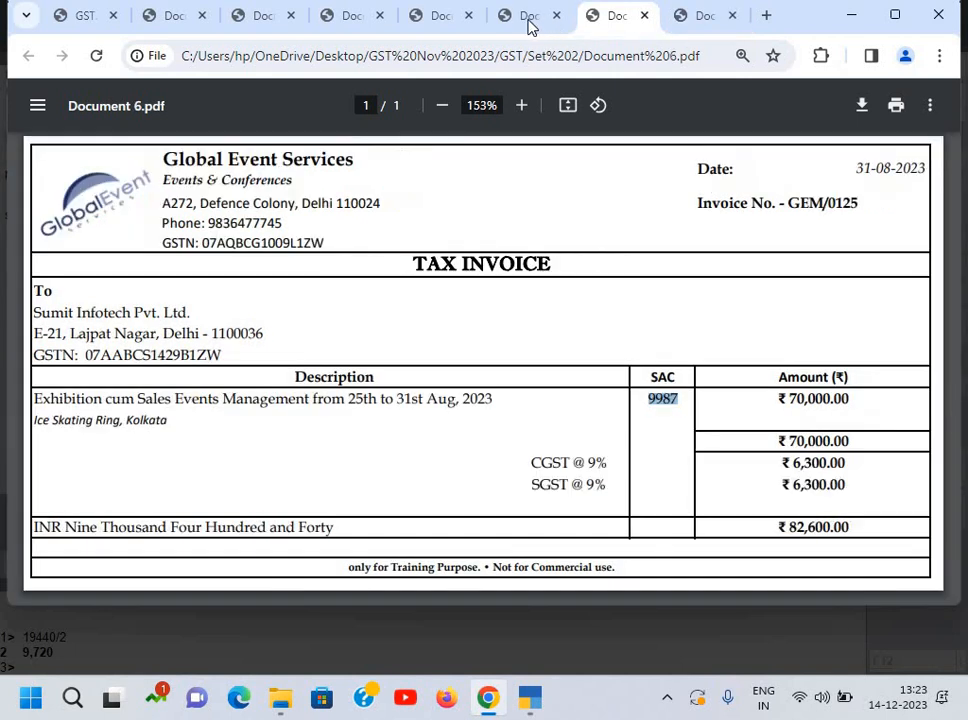
{"action": "left_click", "coordinate": [496, 22]}
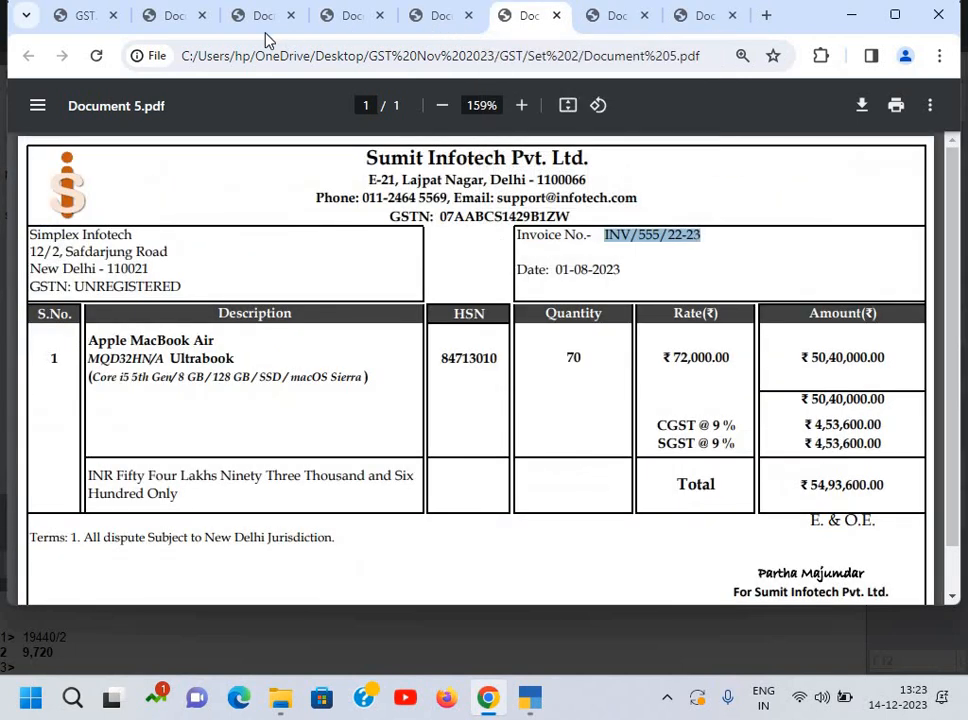
{"action": "left_click", "coordinate": [265, 24]}
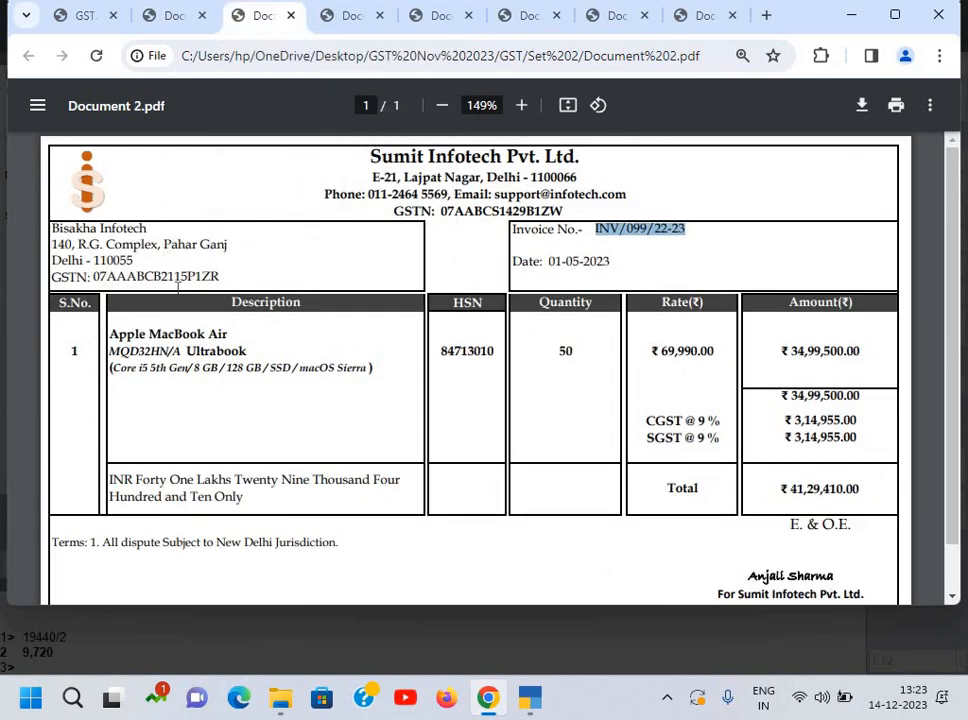
{"action": "key", "text": "alt+Tab"}
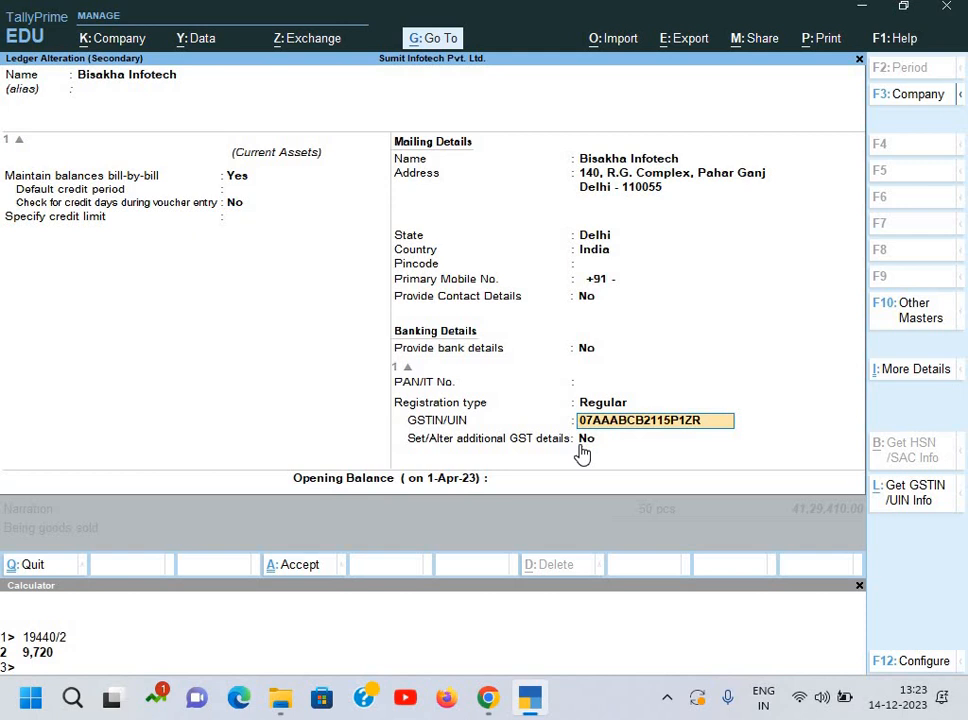
Step: Delete the extra 'B' from Bisakha Infotech's GSTIN and dismiss the resulting warning
{"action": "key", "text": "Right"}
{"action": "key", "text": "Delete"}
{"action": "key", "text": "Return"}
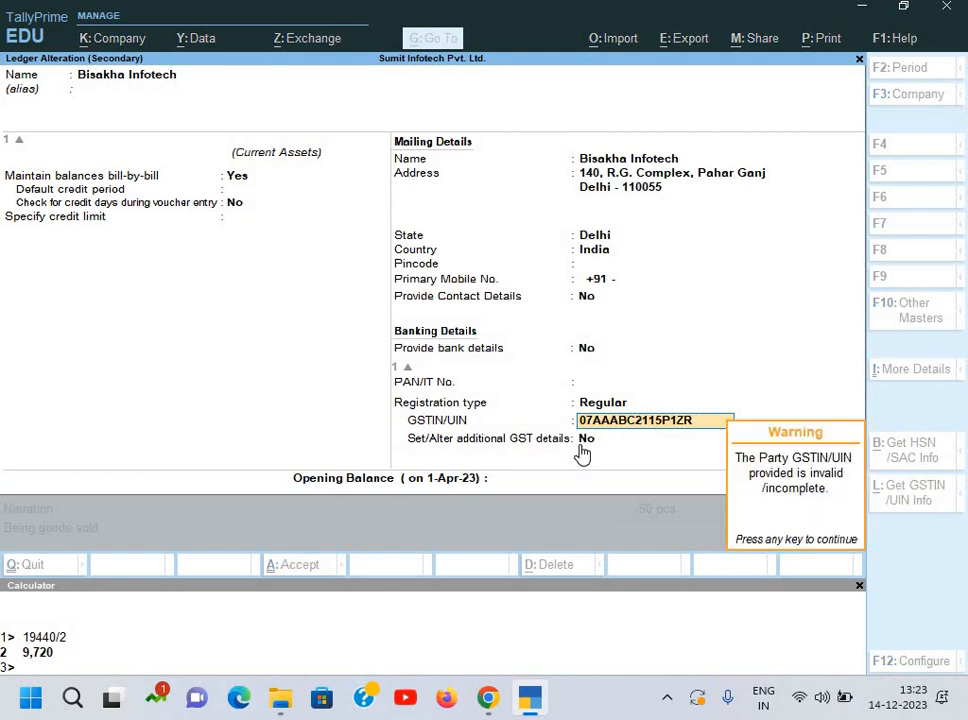
{"action": "key", "text": "Return"}
{"action": "key", "text": "Up"}
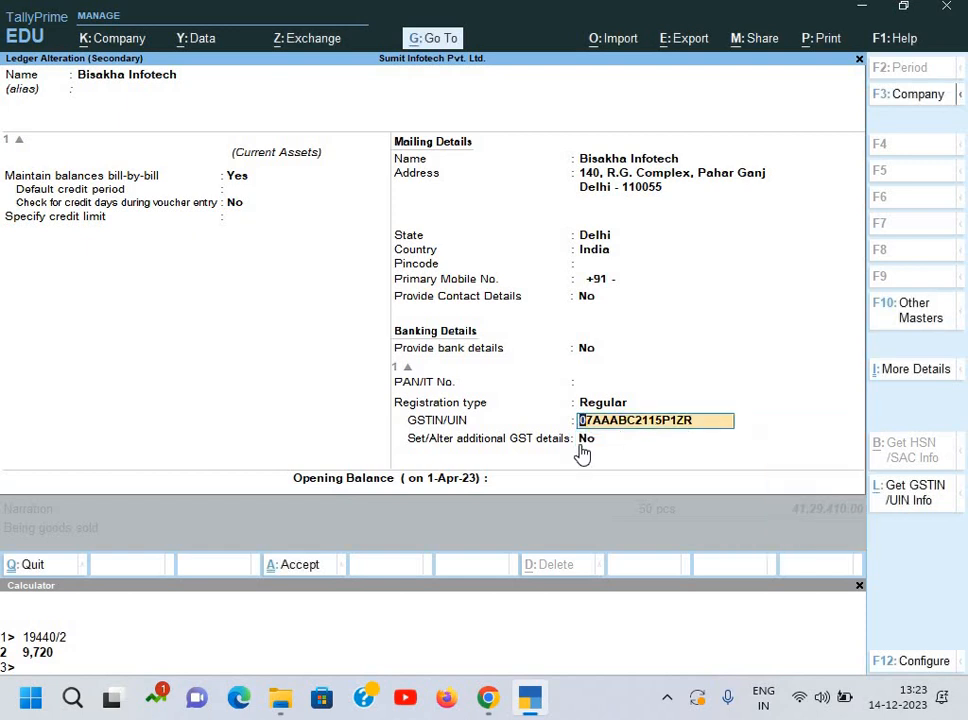
Step: Try enabling additional GST details, cancel the effective-date prompt, and recheck the invoice PDF
{"action": "key", "text": "Return"}
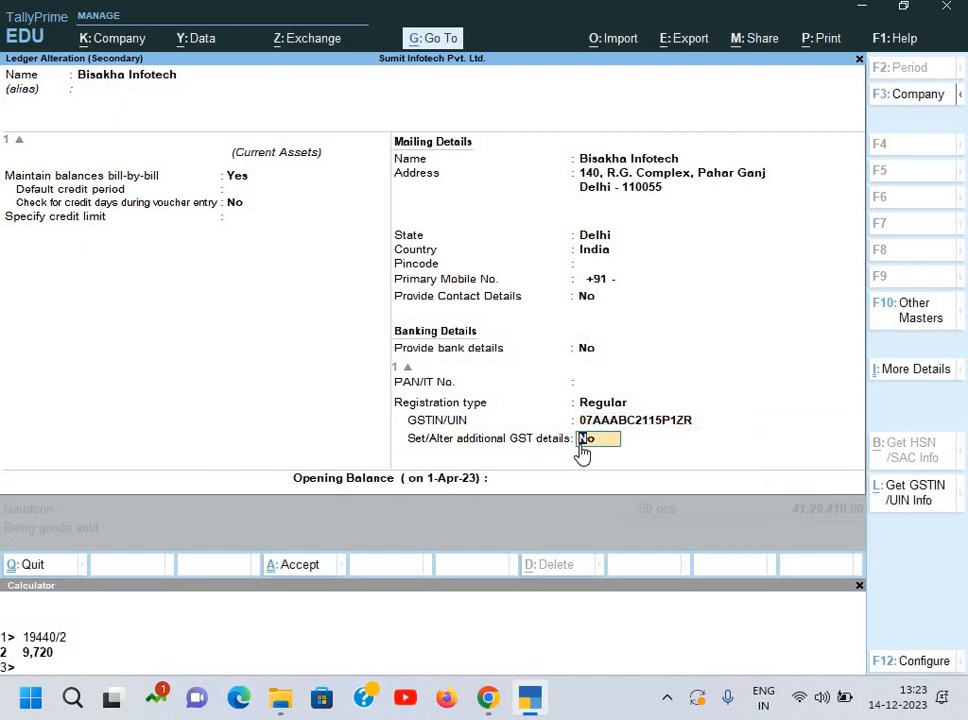
{"action": "key", "text": "y"}
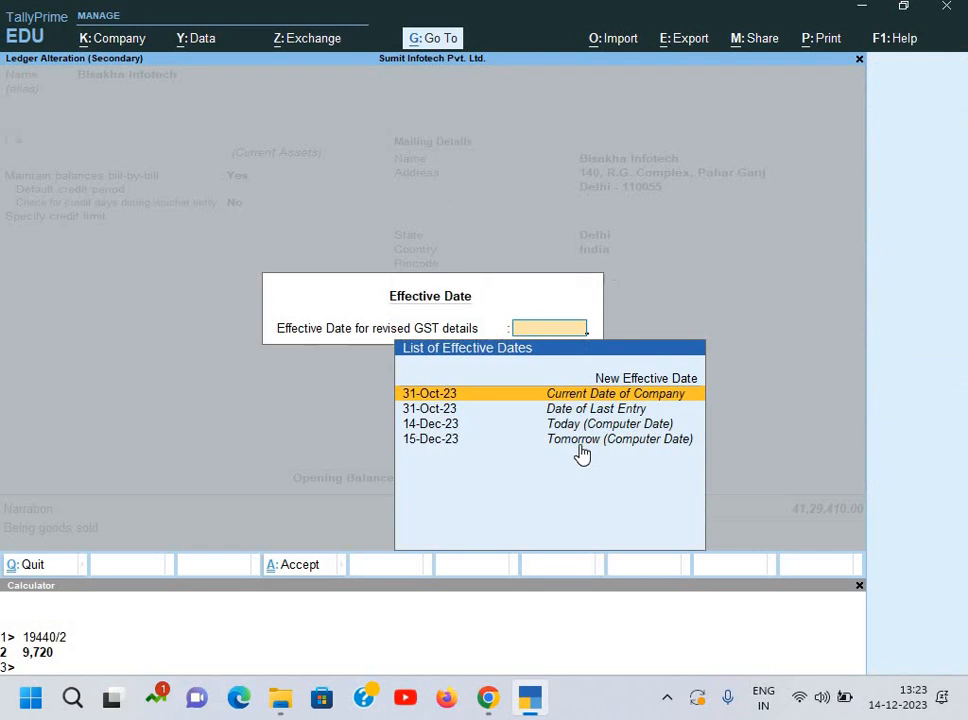
{"action": "key", "text": "Escape"}
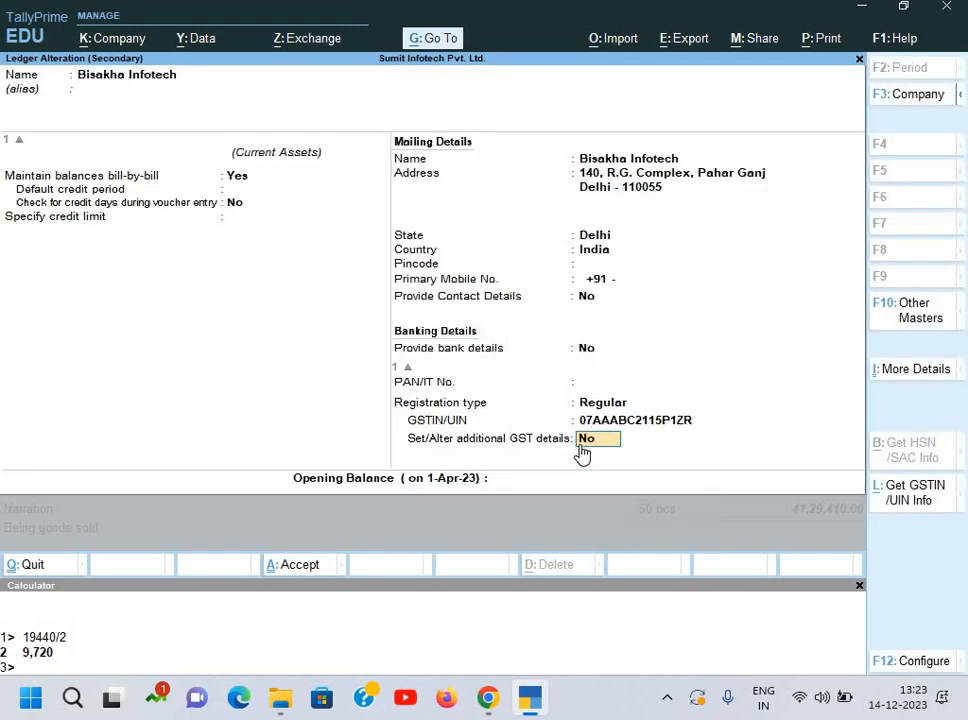
{"action": "key", "text": "Up"}
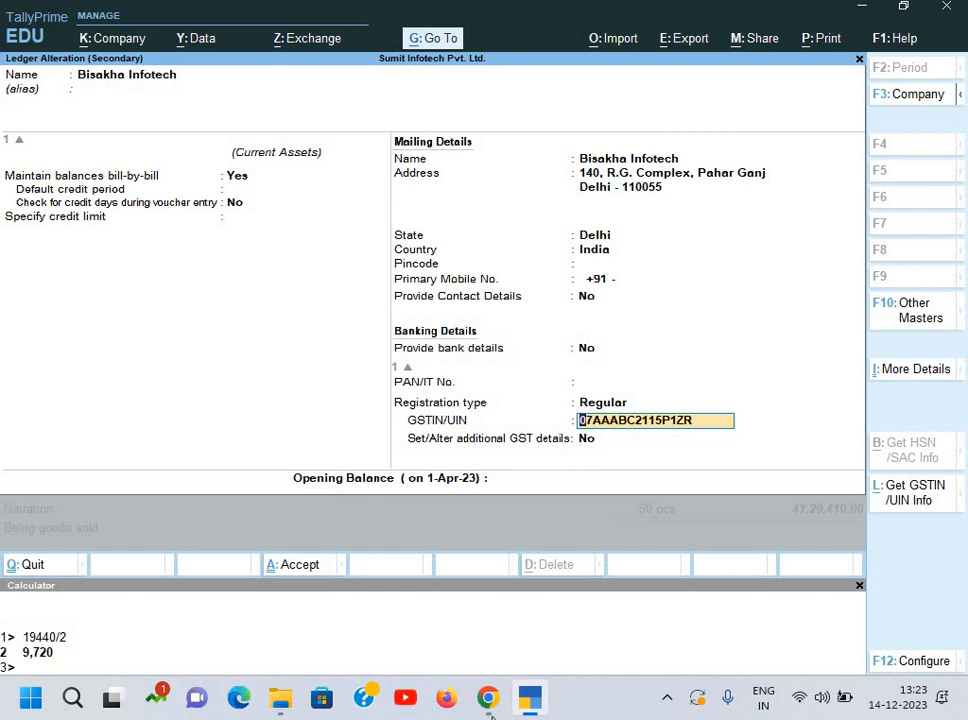
{"action": "key", "text": "alt+Tab"}
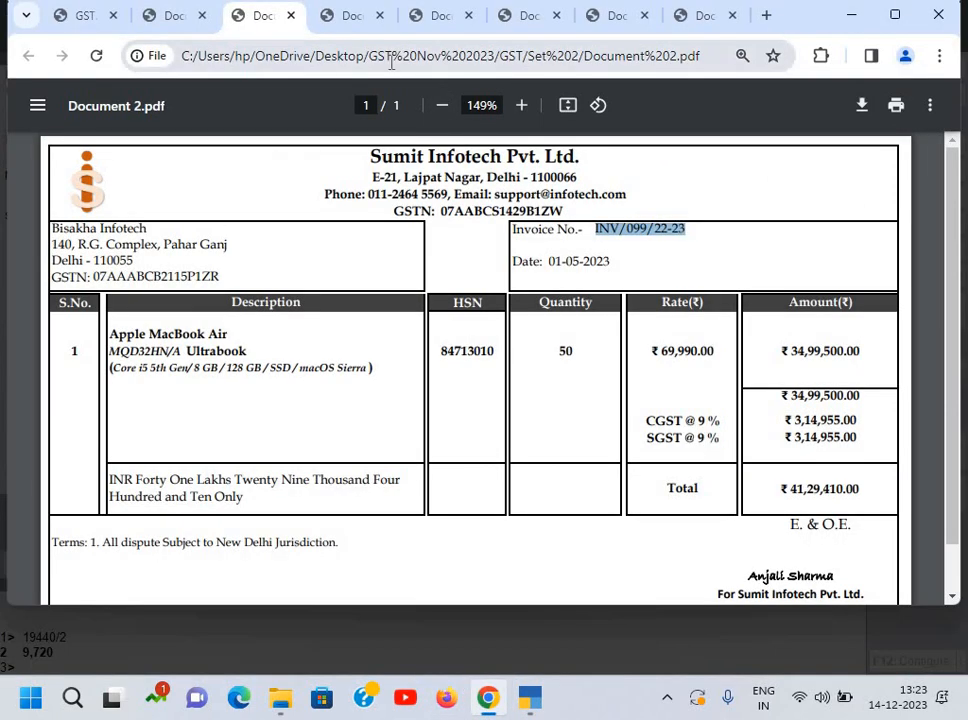
Step: Search the web for 'GSTIN of IOCl' in a new Chrome tab
{"action": "key", "text": "ctrl+t"}
{"action": "left_click", "coordinate": [347, 70]}
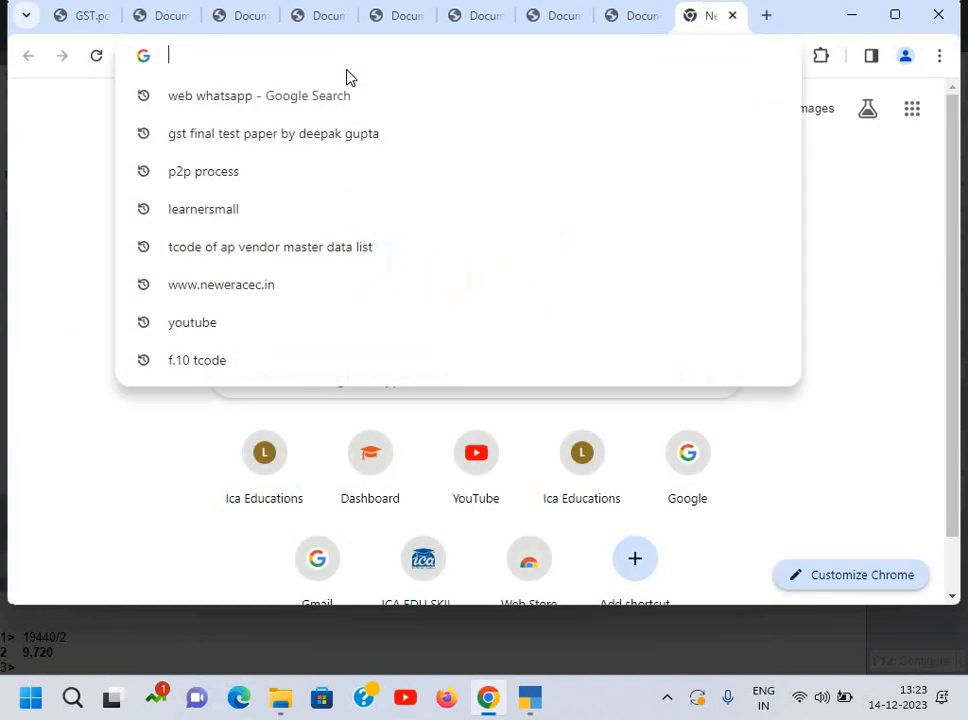
{"action": "type", "text": "GSTIO"}
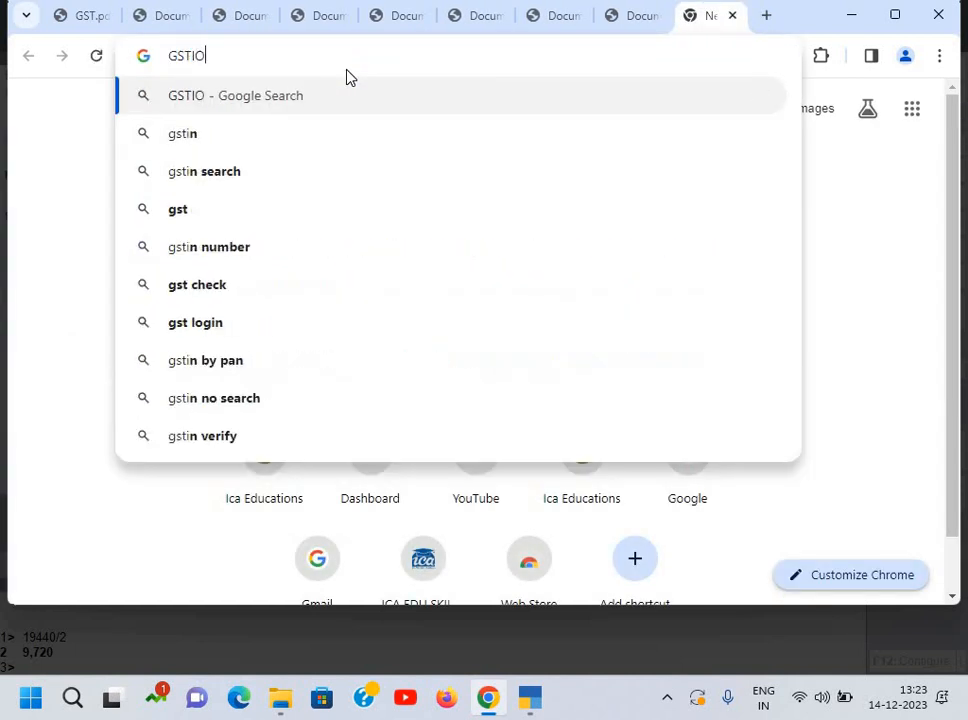
{"action": "key", "text": "BackSpace"}
{"action": "type", "text": "N"}
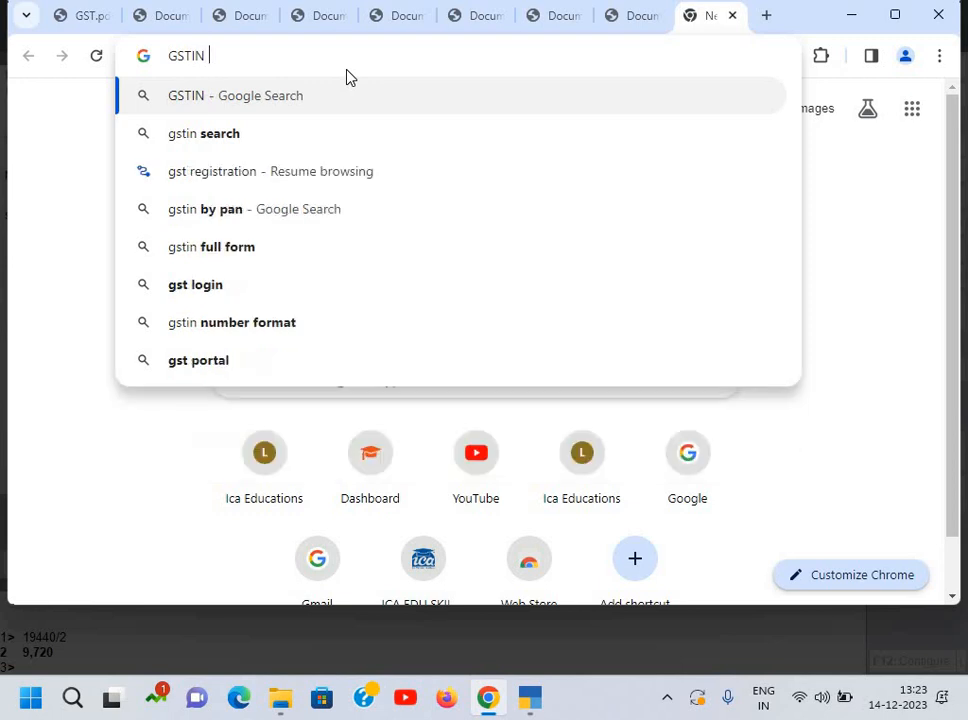
{"action": "type", "text": " of IOCl"}
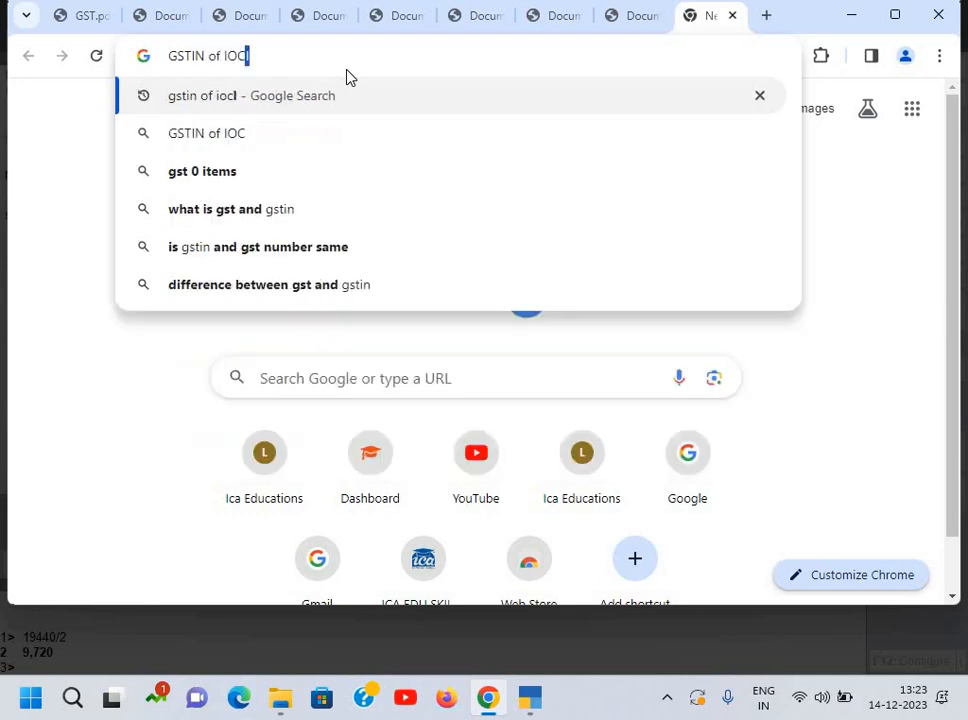
{"action": "left_click", "coordinate": [320, 97]}
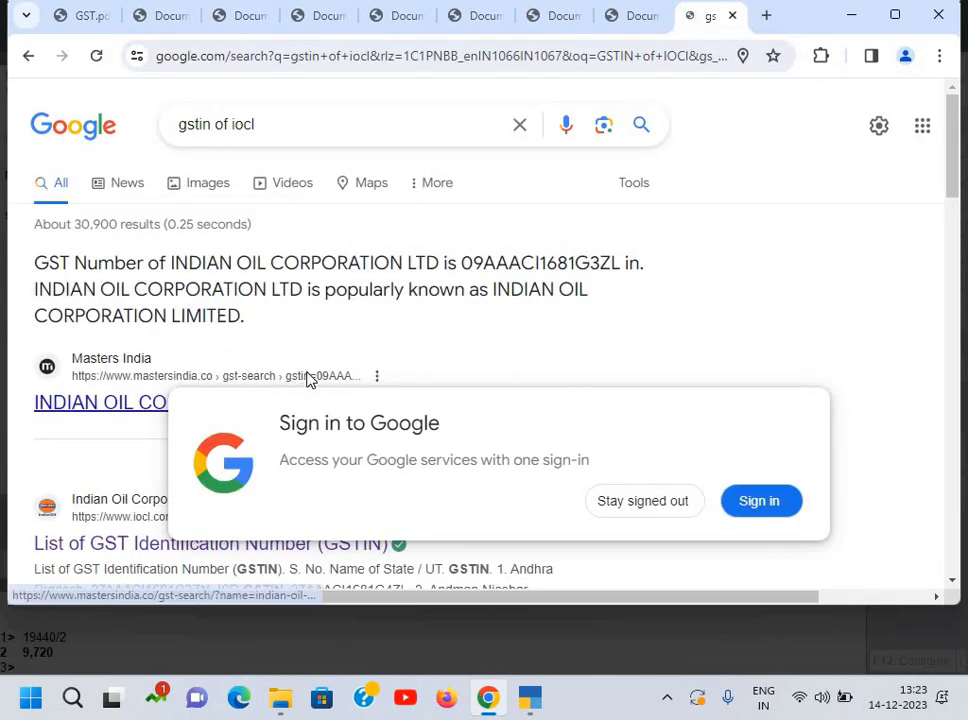
Step: Open IOCL's state-wise GSTIN list PDF and find the Delhi GSTIN
{"action": "scroll", "coordinate": [285, 233], "scroll_direction": "down", "scroll_amount": 3}
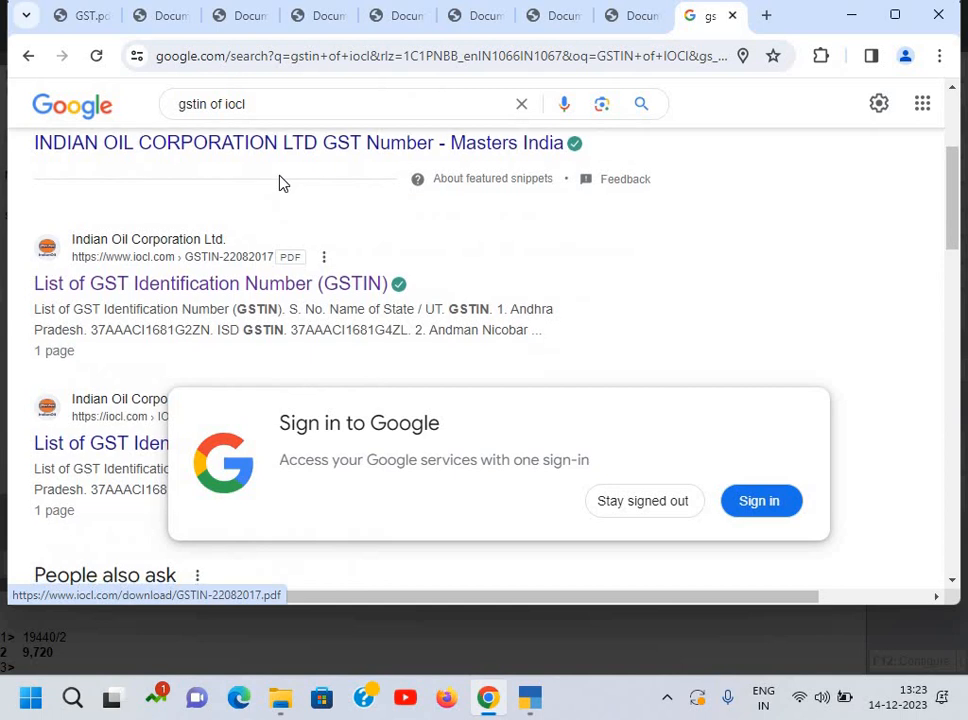
{"action": "left_click", "coordinate": [238, 283]}
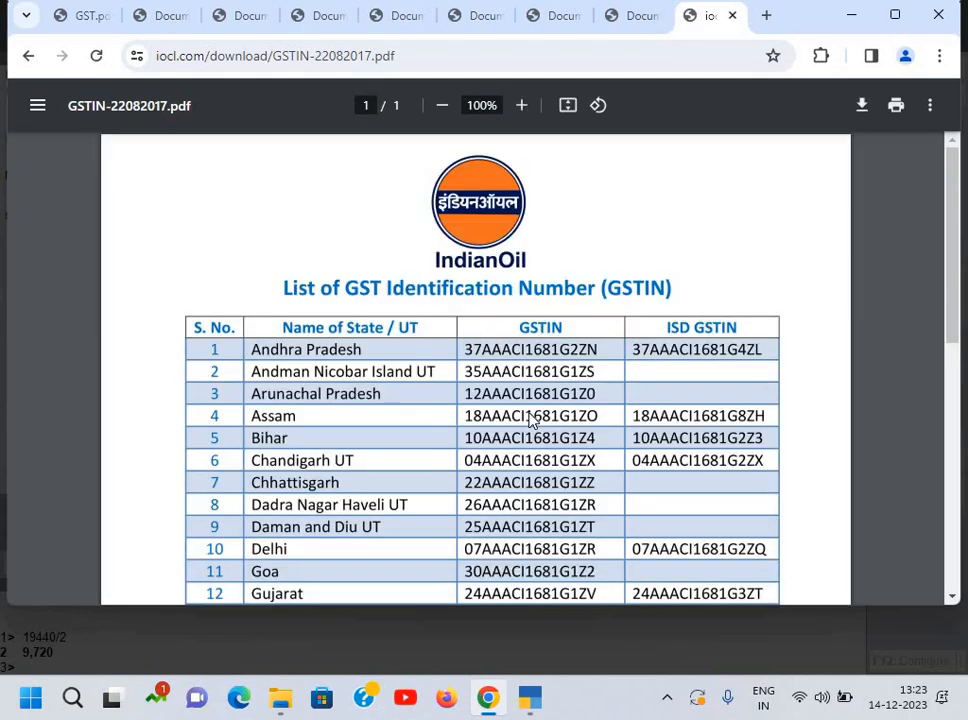
{"action": "scroll", "coordinate": [533, 420], "scroll_direction": "down", "scroll_amount": 3}
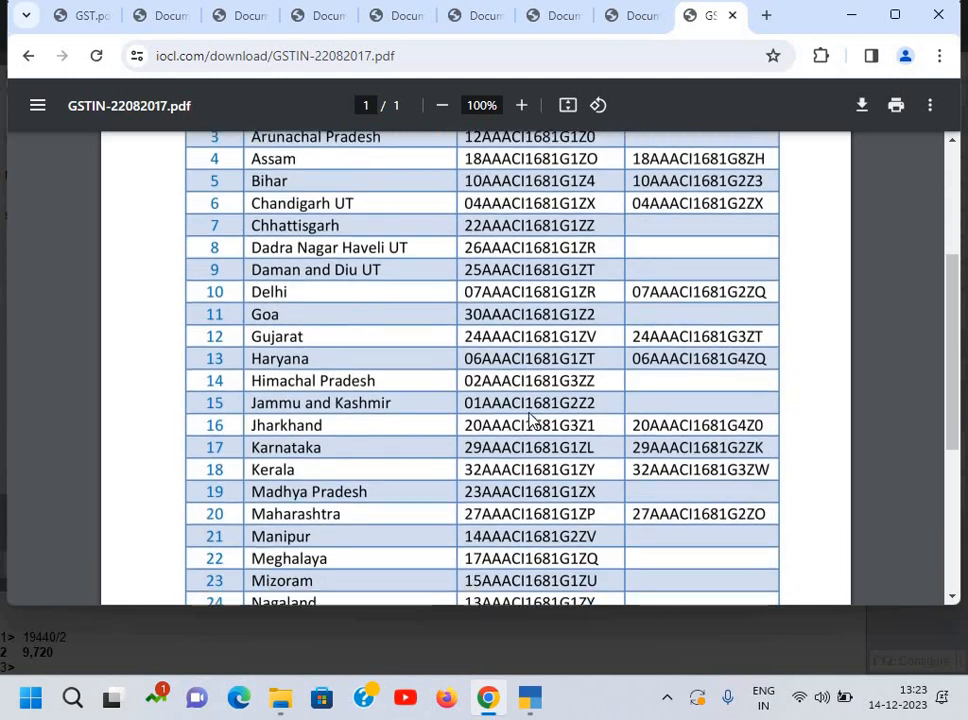
{"action": "scroll", "coordinate": [533, 420], "scroll_direction": "down", "scroll_amount": 1}
{"action": "scroll", "coordinate": [533, 418], "scroll_direction": "up", "scroll_amount": 3}
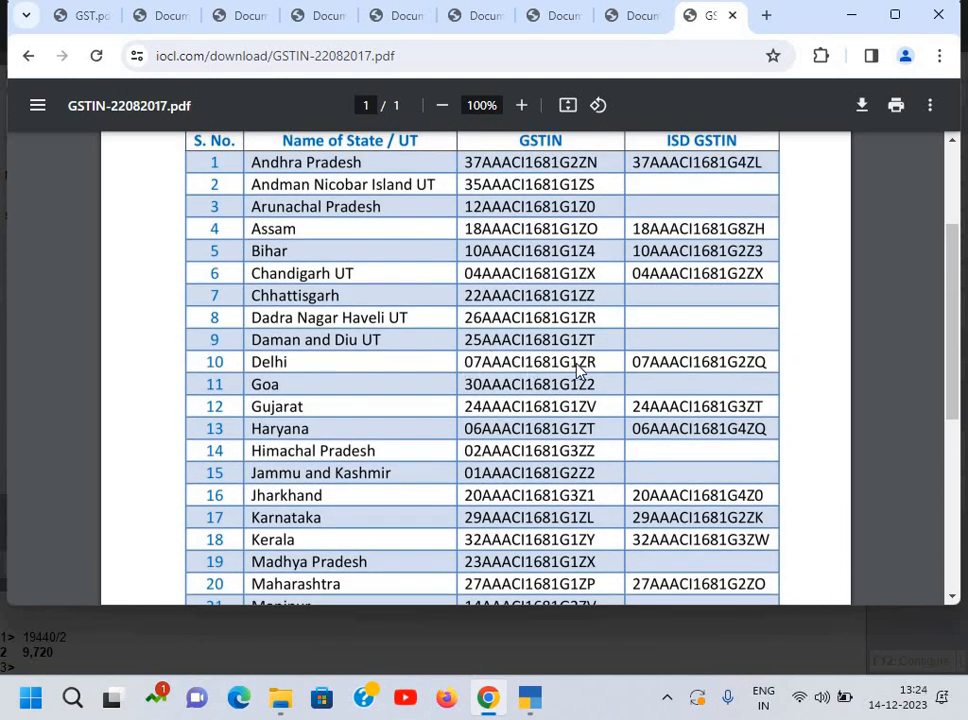
{"action": "key", "text": "alt+Tab"}
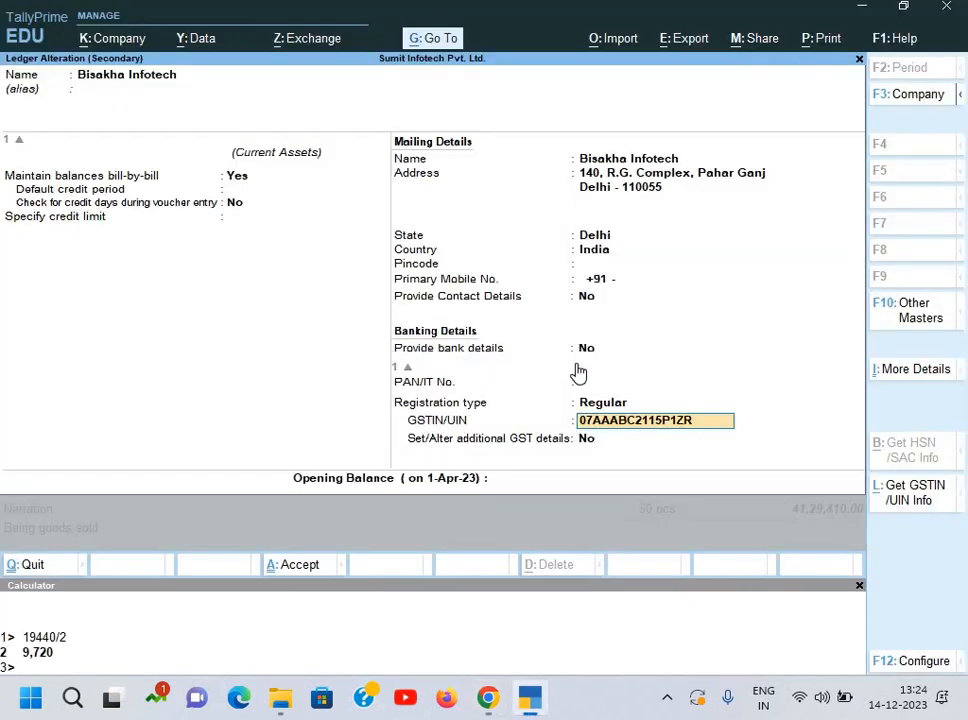
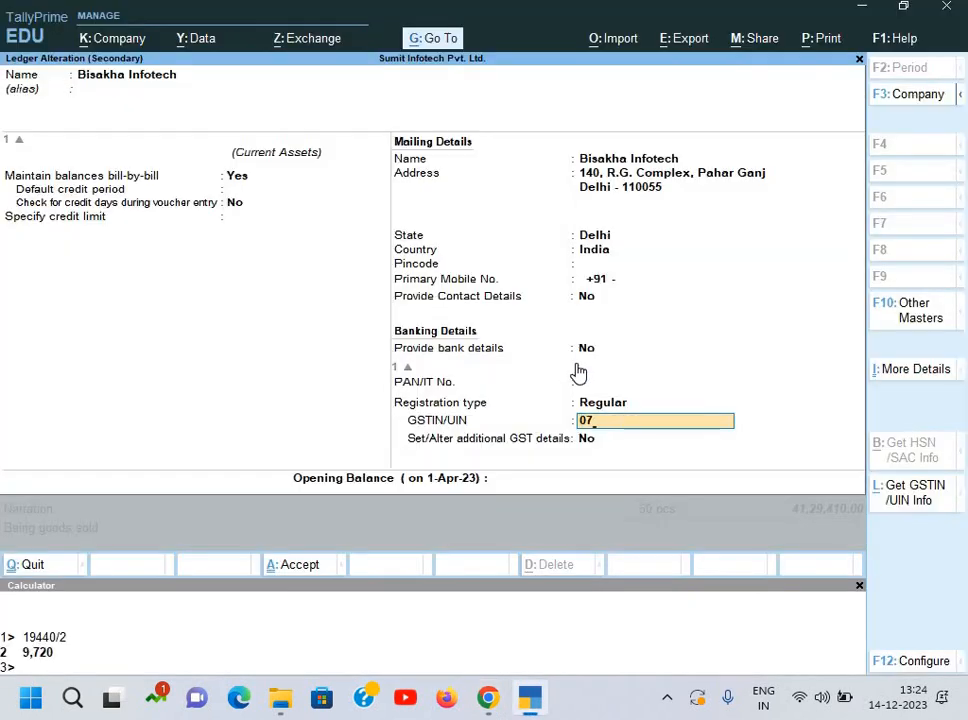
{"action": "key", "text": "alt+Tab"}
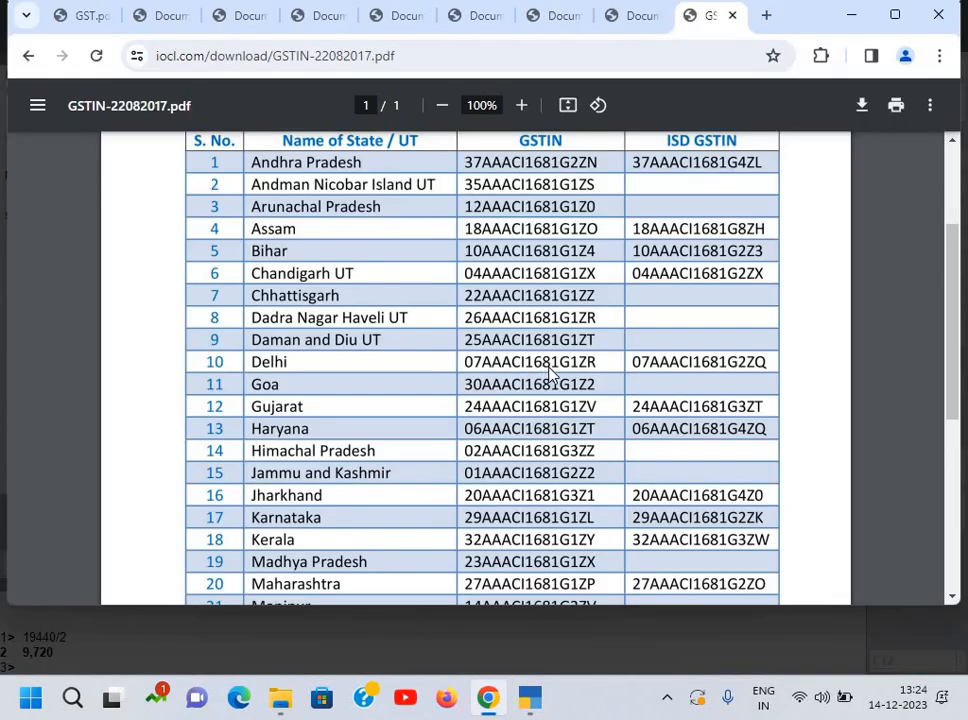
{"action": "key", "text": "alt+Tab"}
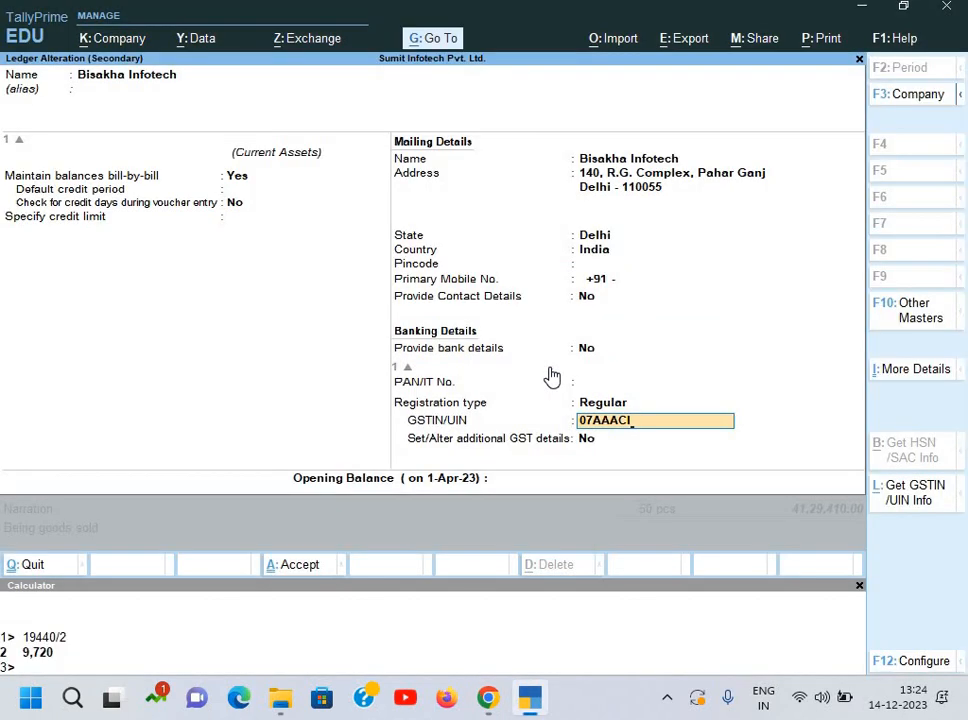
{"action": "key", "text": "alt+Tab"}
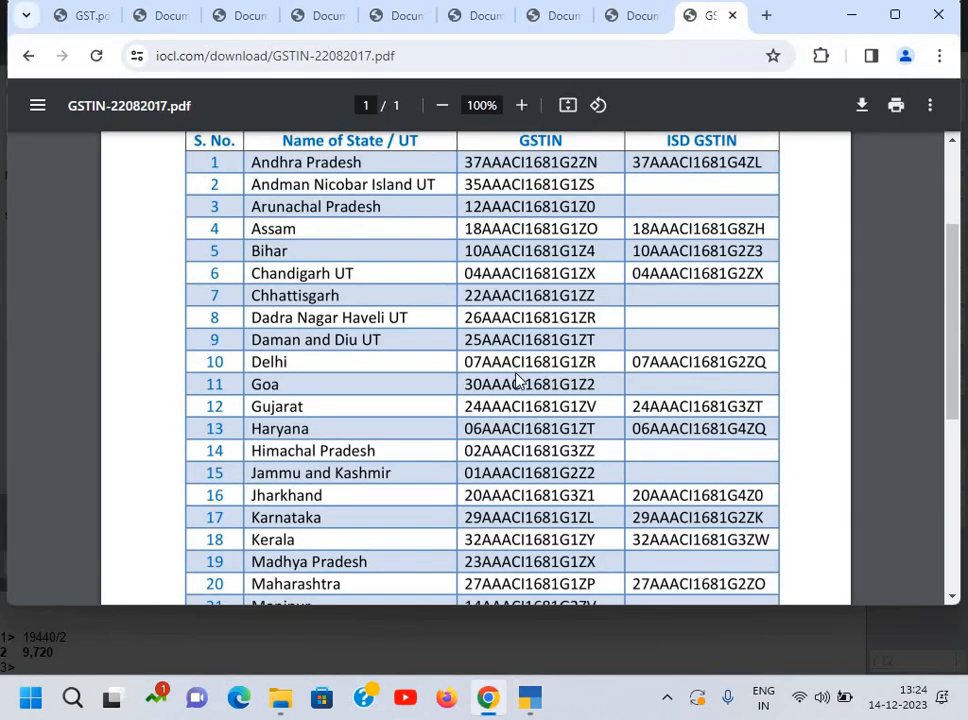
{"action": "key", "text": "alt+Tab"}
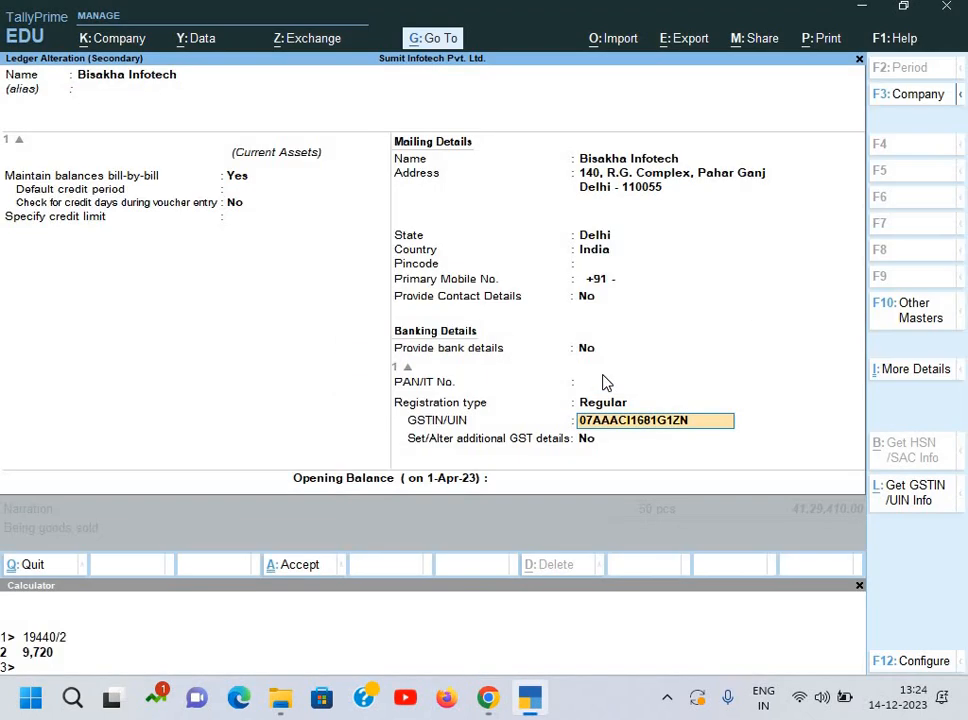
{"action": "key", "text": "Return"}
{"action": "key", "text": "Return"}
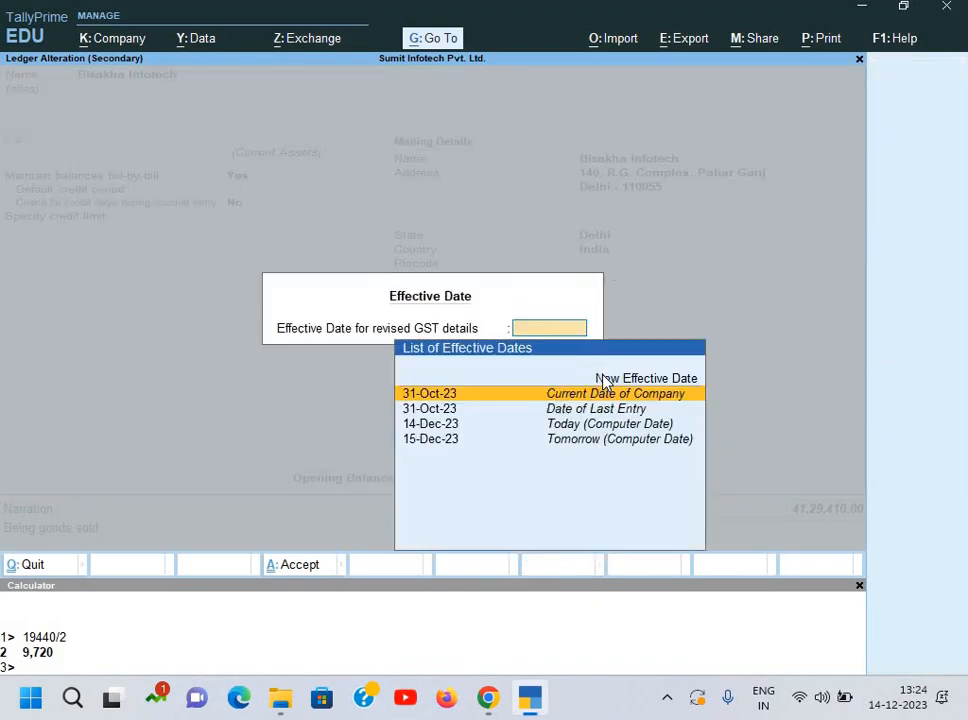
{"action": "key", "text": "Return"}
{"action": "key", "text": "BackSpace"}
{"action": "key", "text": "BackSpace"}
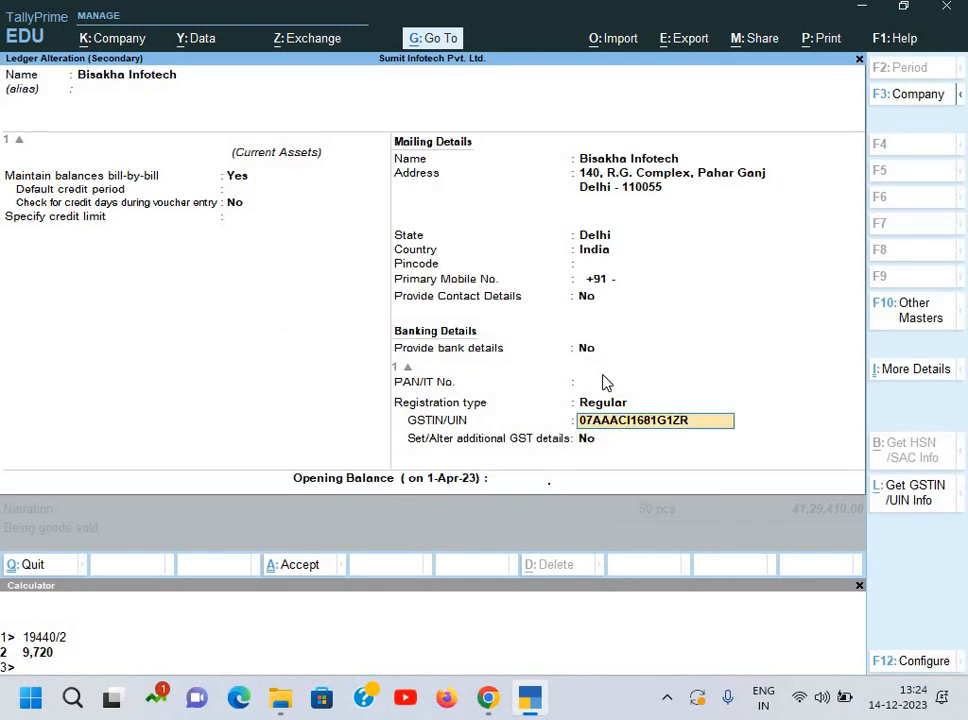
{"action": "key", "text": "Return"}
{"action": "key", "text": "Return"}
{"action": "key", "text": "Return"}
Step: Save the ledger alteration and step into the sales voucher's Party Details, keeping Delhi as consignee state
{"action": "key", "text": "Return"}
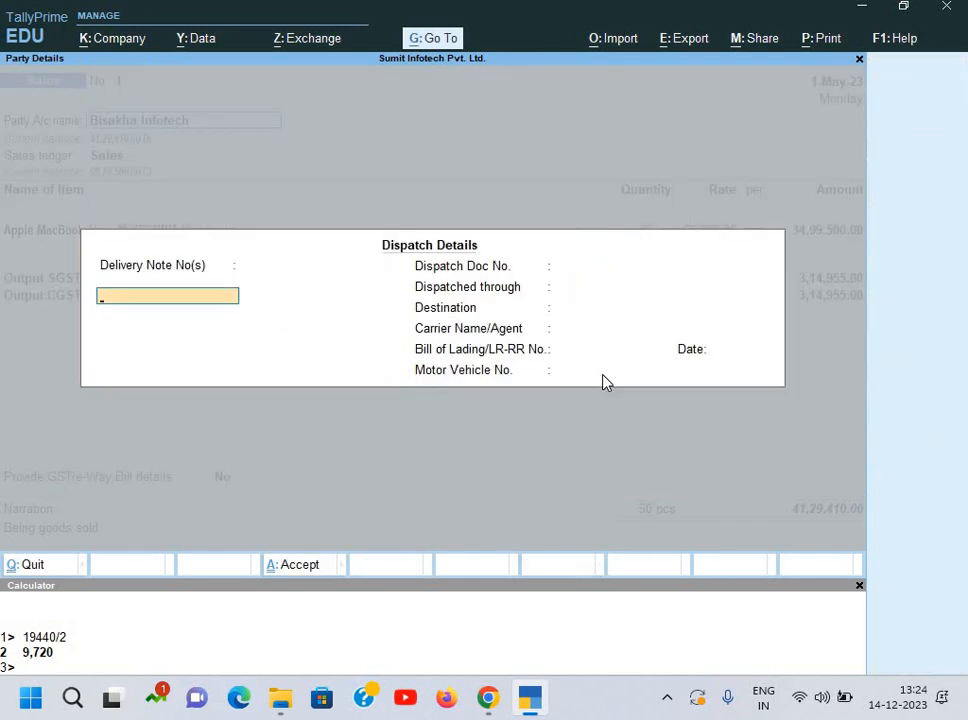
{"action": "key", "text": "Return"}
{"action": "key", "text": "Return"}
{"action": "key", "text": "ctrl+a"}
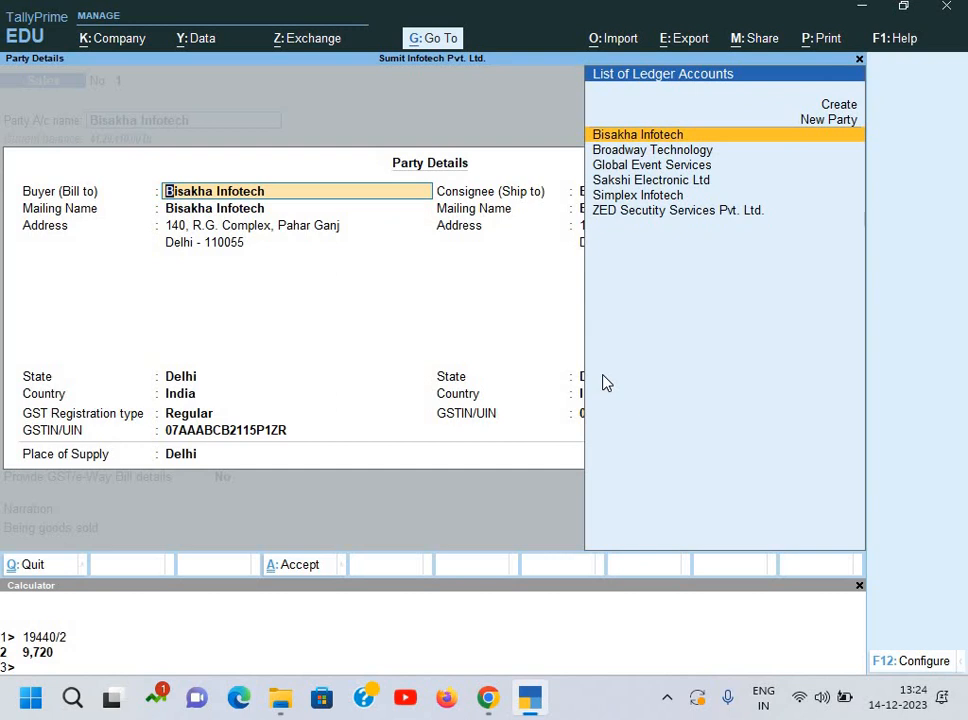
{"action": "key", "text": "ctrl+a"}
{"action": "key", "text": "BackSpace"}
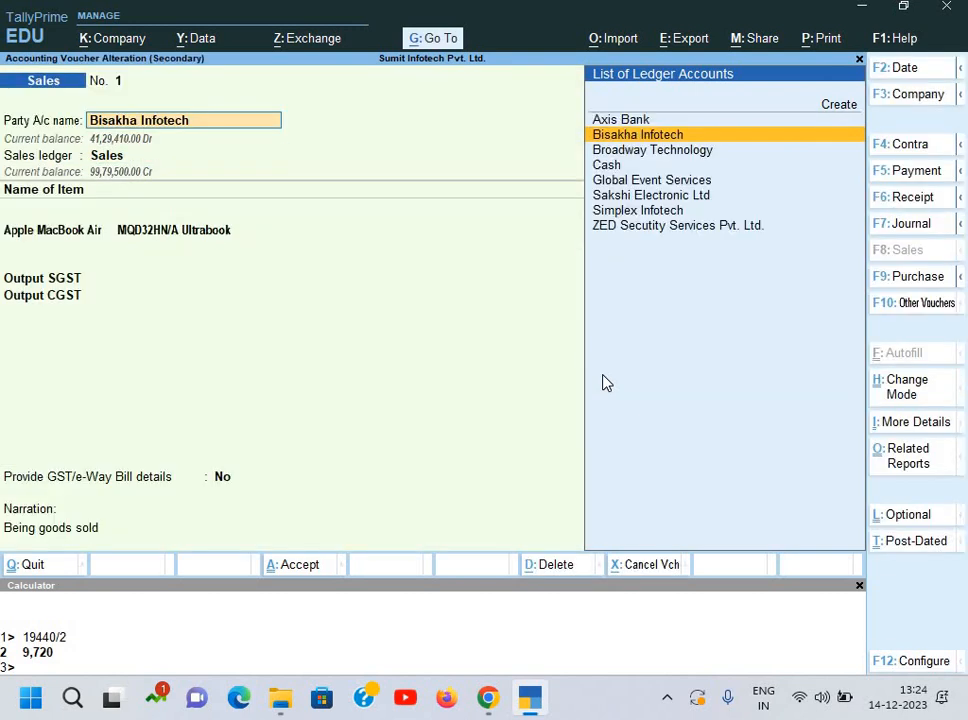
{"action": "key", "text": "Return"}
{"action": "key", "text": "Return"}
{"action": "key", "text": "Return"}
{"action": "key", "text": "ctrl+a"}
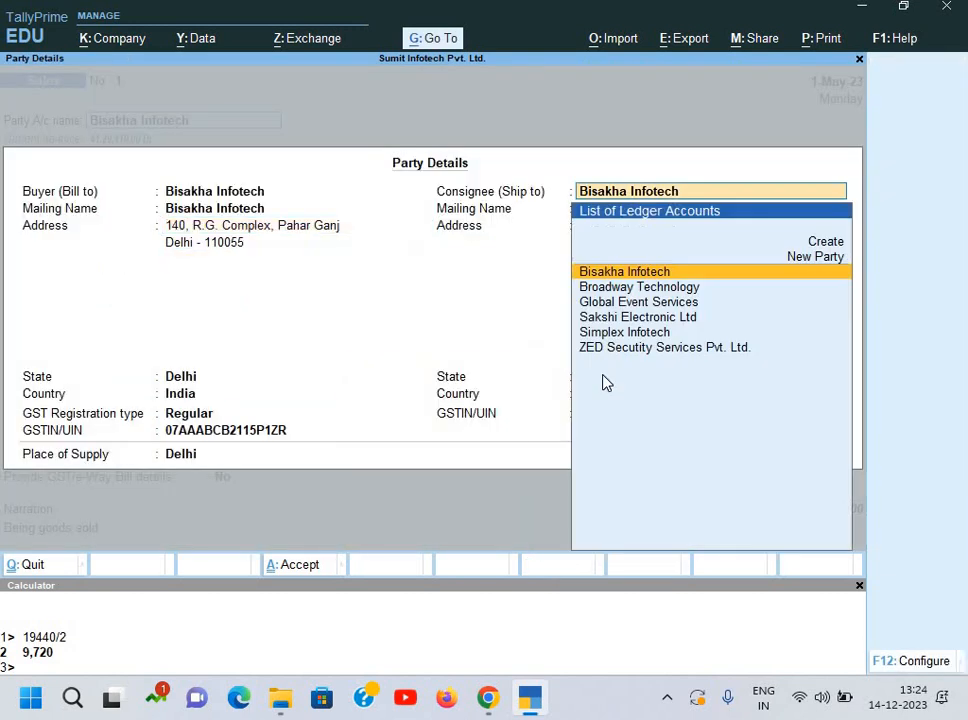
{"action": "key", "text": "Return"}
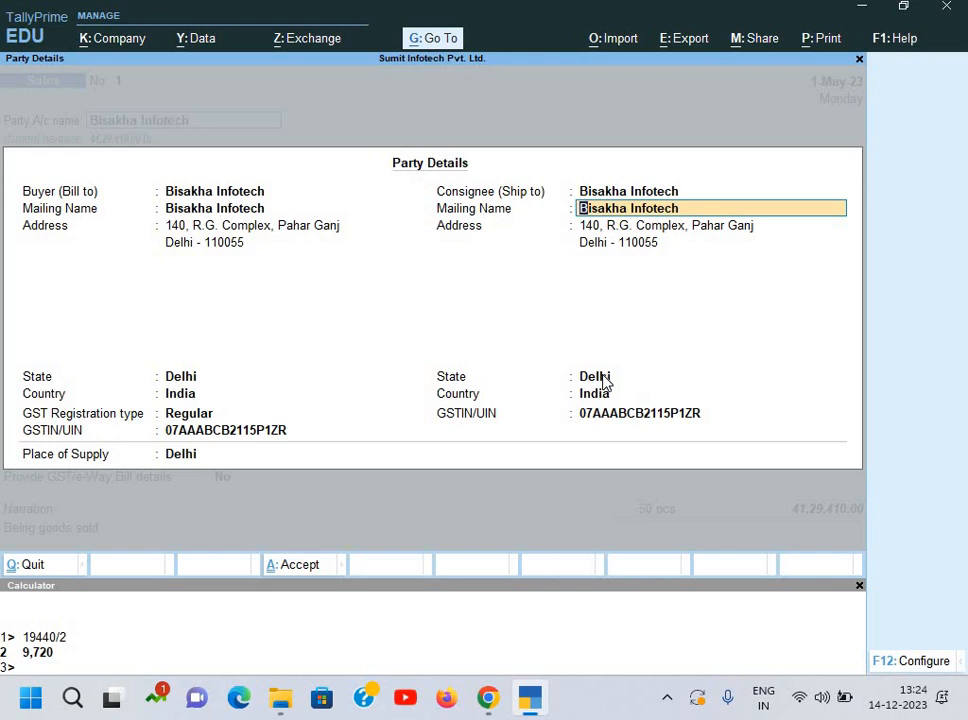
{"action": "key", "text": "Return"}
{"action": "key", "text": "Return"}
{"action": "key", "text": "Return"}
{"action": "key", "text": "Return"}
{"action": "key", "text": "Return"}
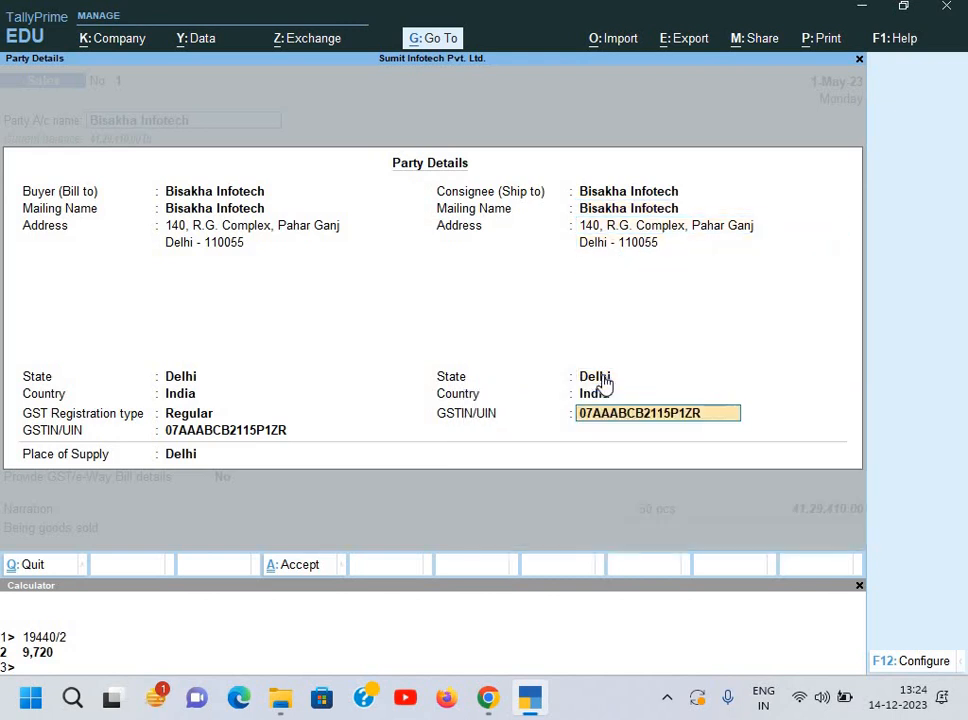
{"action": "key", "text": "Return"}
{"action": "key", "text": "BackSpace"}
{"action": "key", "text": "BackSpace"}
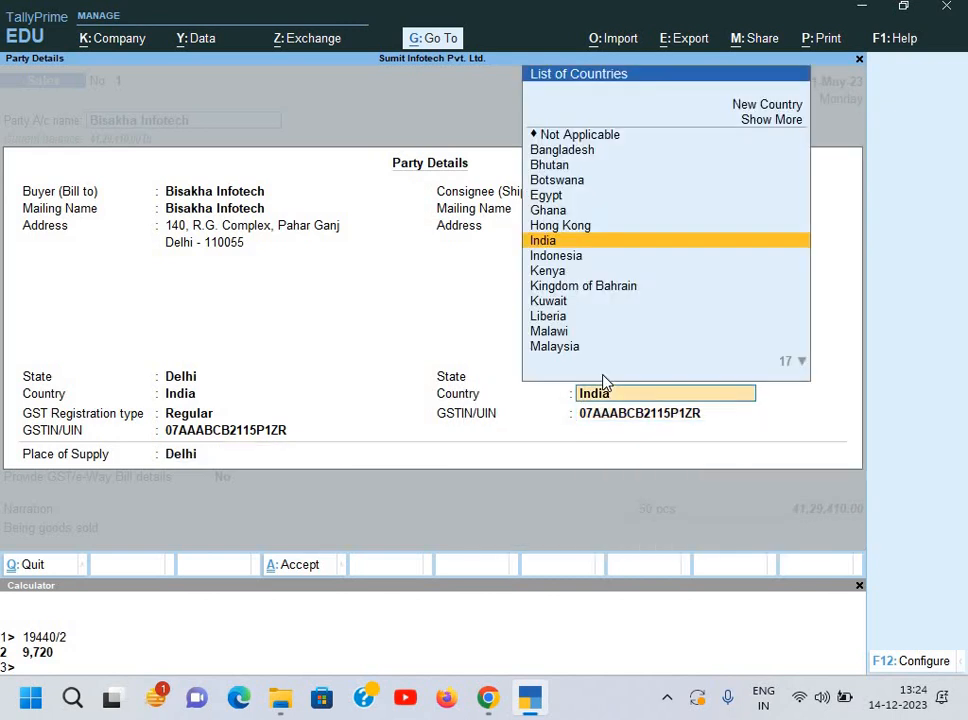
{"action": "key", "text": "BackSpace"}
{"action": "key", "text": "BackSpace"}
{"action": "key", "text": "BackSpace"}
{"action": "key", "text": "BackSpace"}
{"action": "key", "text": "BackSpace"}
{"action": "key", "text": "BackSpace"}
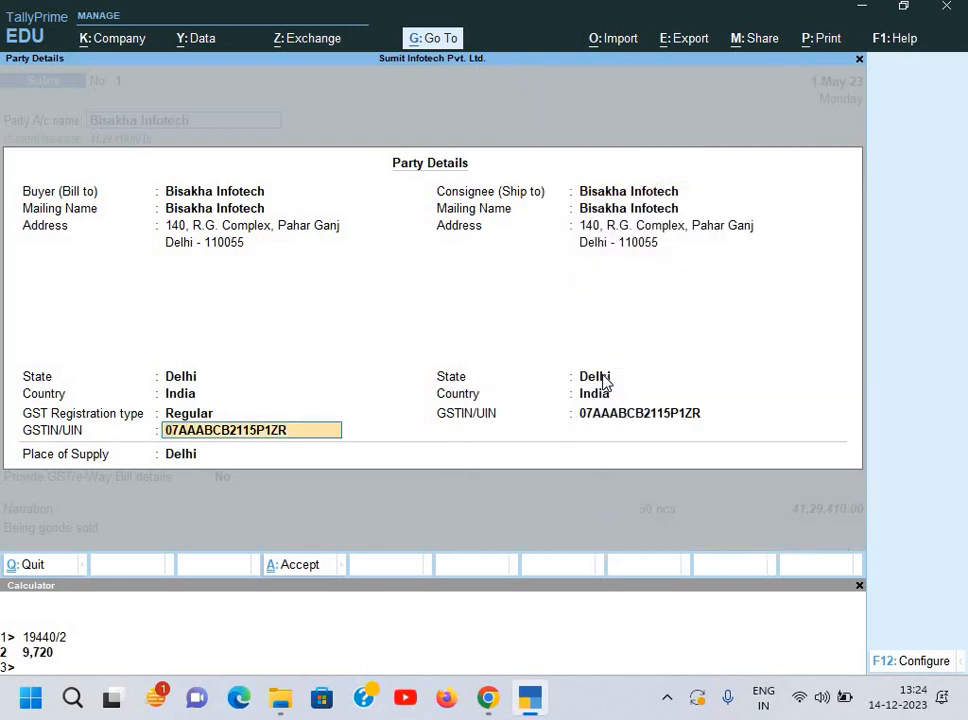
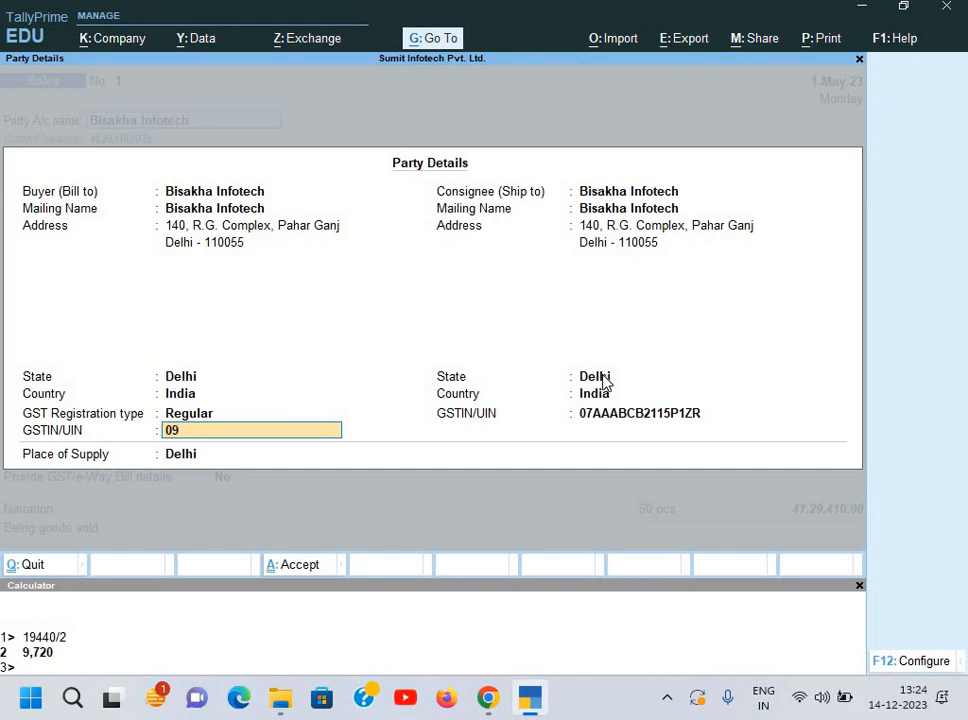
{"action": "key", "text": "alt+Tab"}
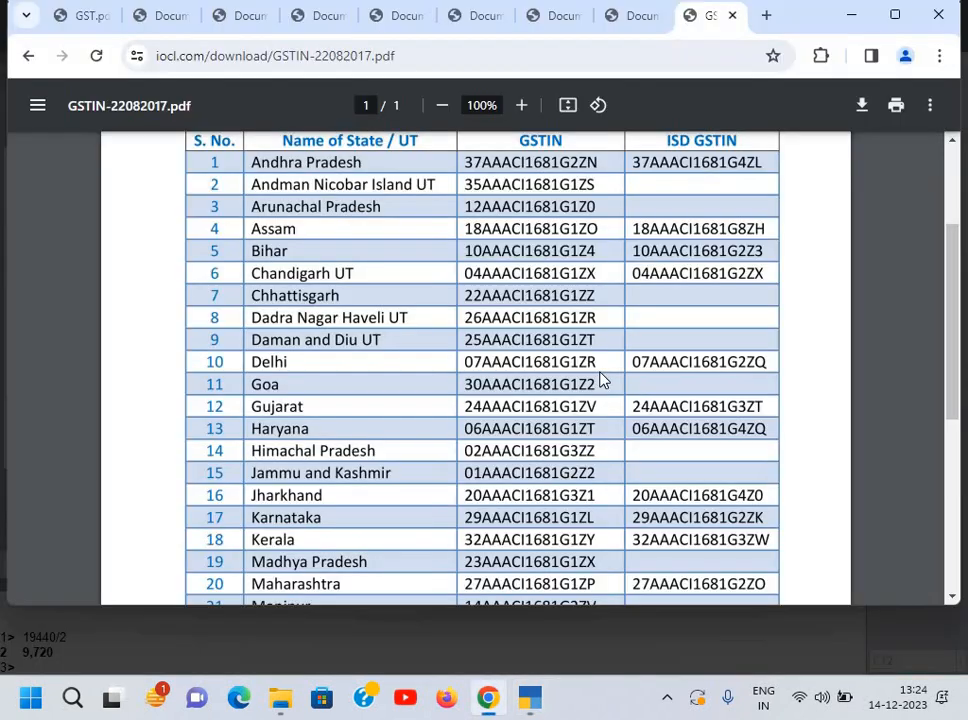
{"action": "key", "text": "alt+Tab"}
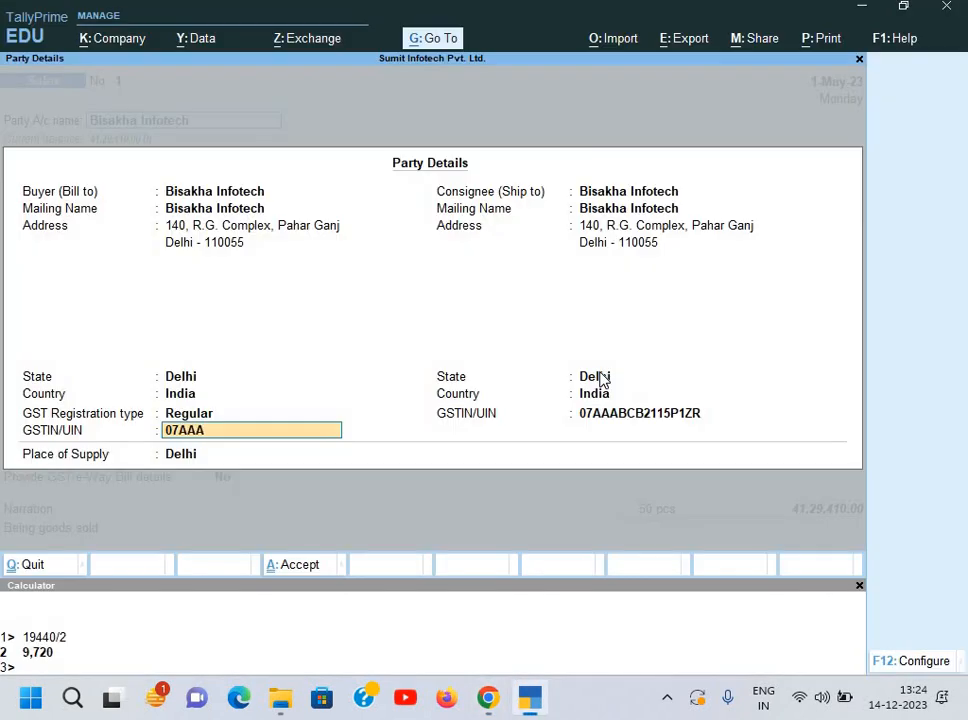
{"action": "key", "text": "Return"}
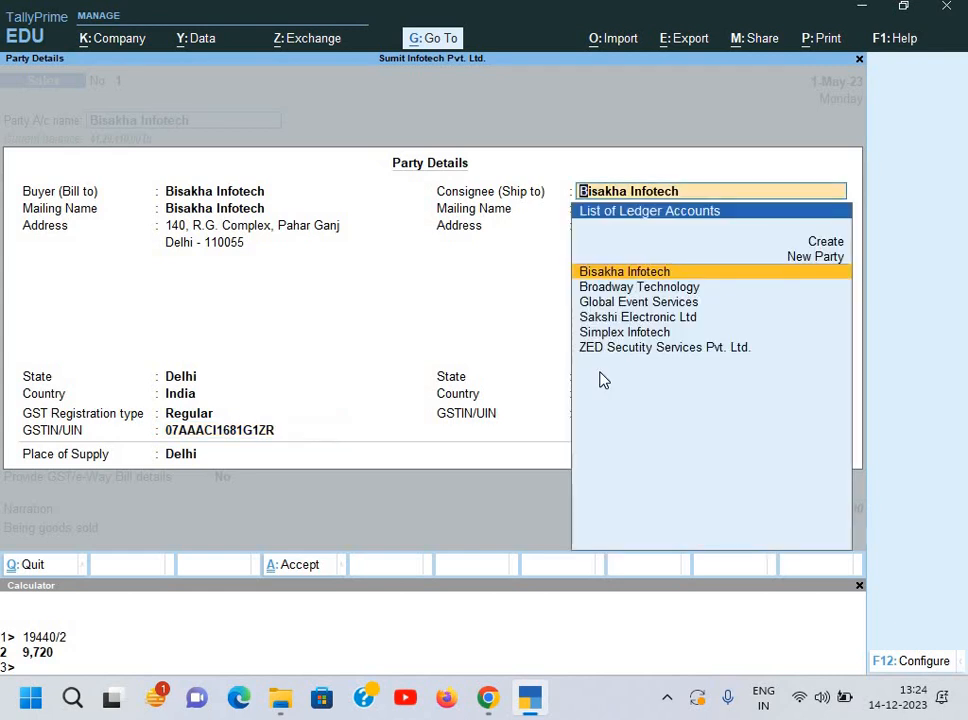
{"action": "key", "text": "Return"}
{"action": "key", "text": "Return"}
{"action": "key", "text": "Return"}
{"action": "key", "text": "Return"}
{"action": "key", "text": "Return"}
{"action": "key", "text": "Return"}
{"action": "key", "text": "Return"}
{"action": "key", "text": "Return"}
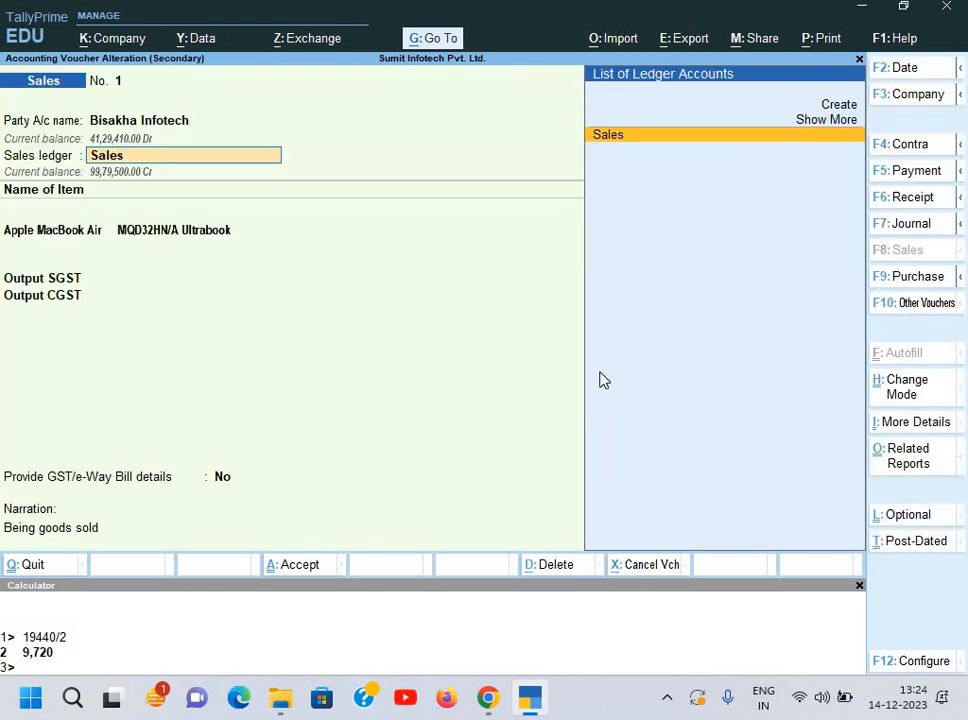
{"action": "key", "text": "Return"}
{"action": "key", "text": "ctrl+a"}
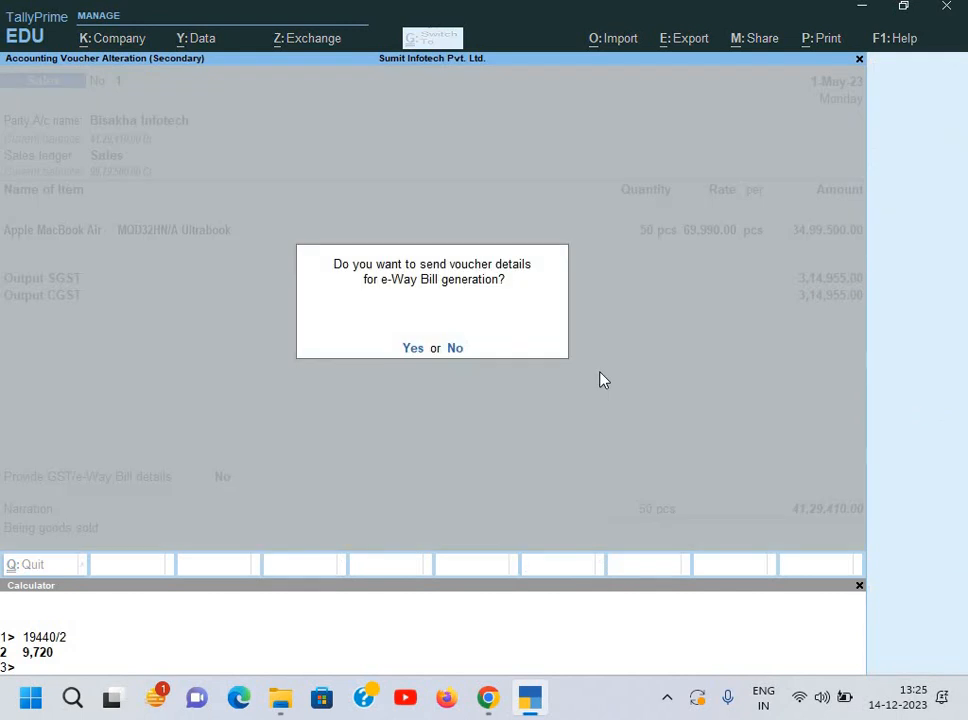
{"action": "key", "text": "n"}
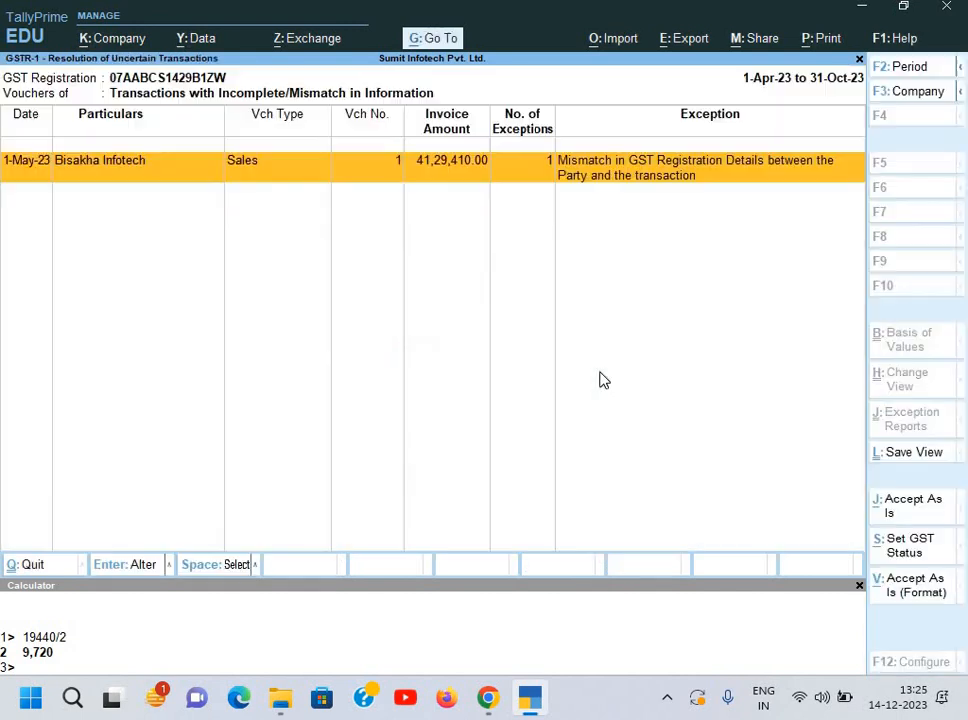
{"action": "key", "text": "Return"}
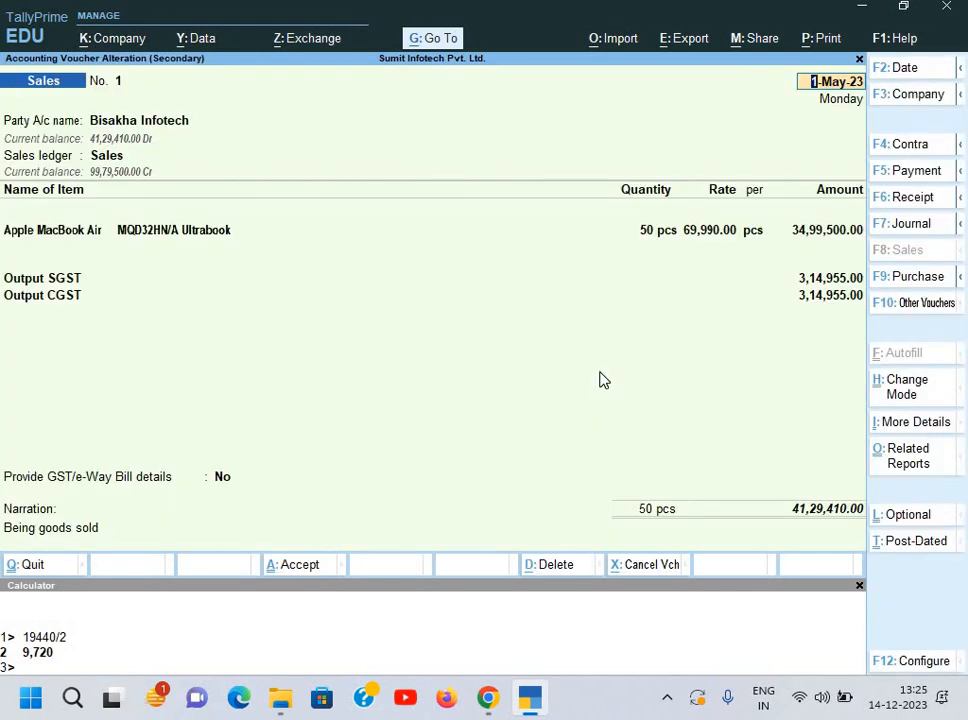
{"action": "key", "text": "ctrl+a"}
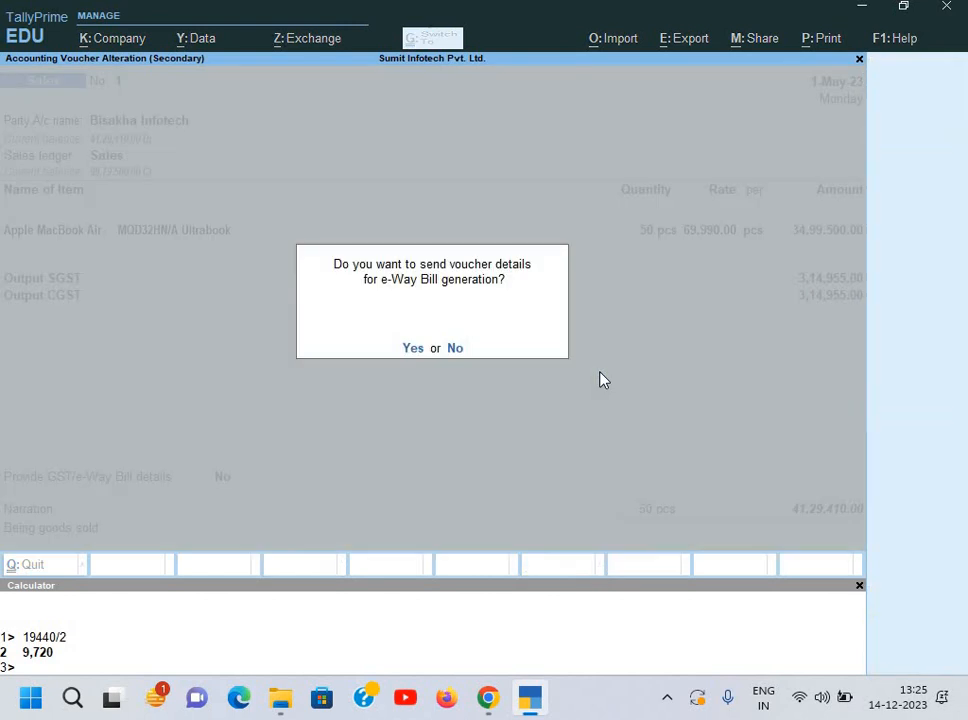
{"action": "key", "text": "n"}
{"action": "key", "text": "Return"}
{"action": "key", "text": "Return"}
{"action": "key", "text": "Return"}
{"action": "key", "text": "Return"}
{"action": "key", "text": "Return"}
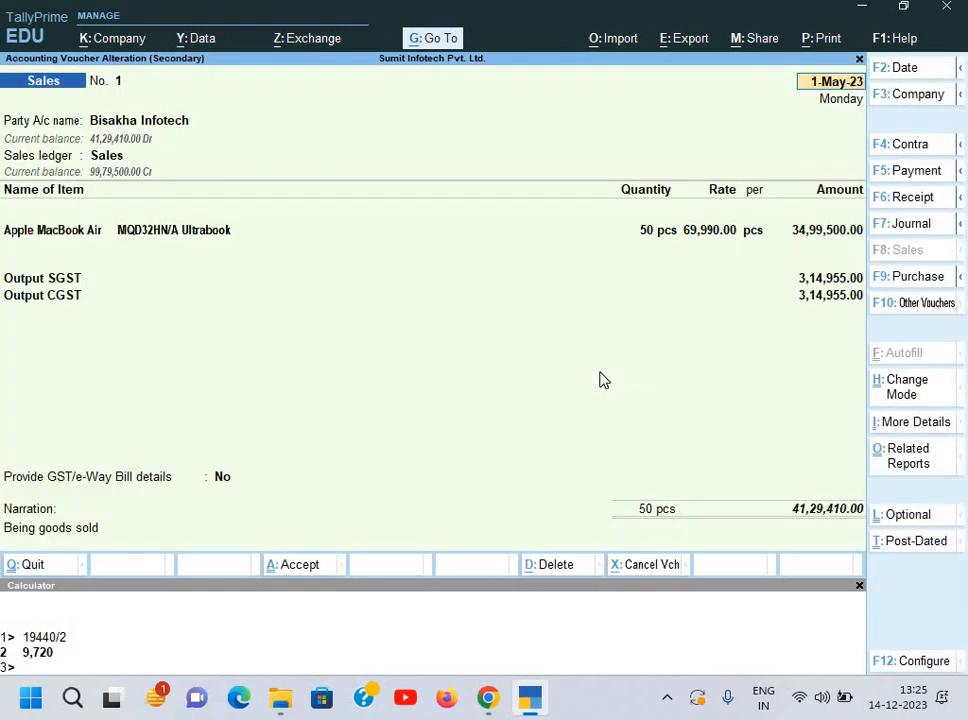
{"action": "key", "text": "Escape"}
{"action": "key", "text": "Escape"}
{"action": "key", "text": "Escape"}
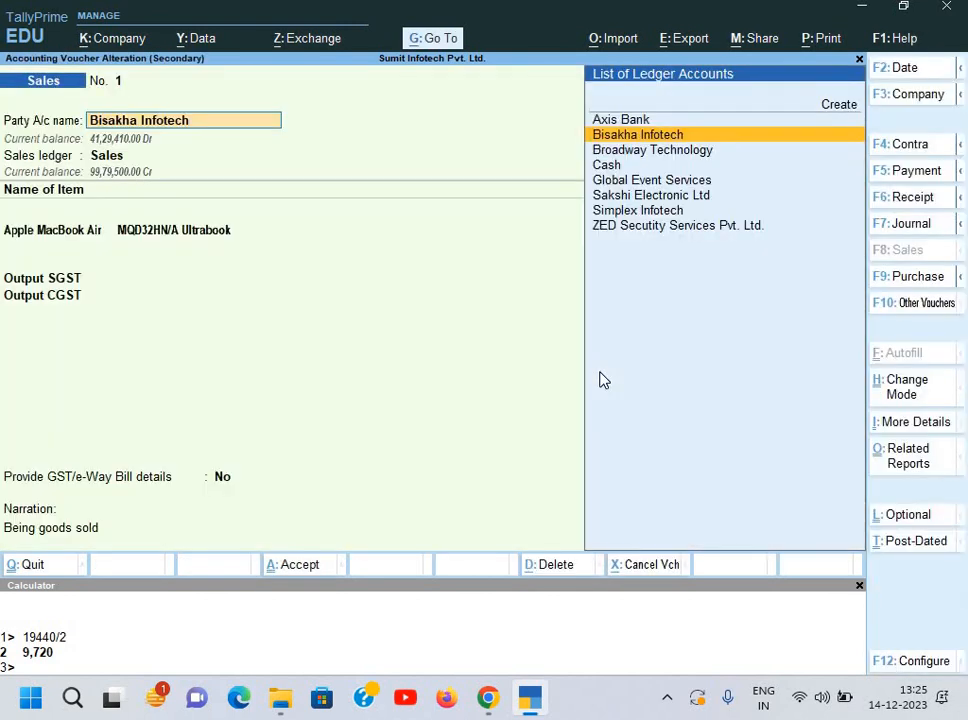
{"action": "key", "text": "y"}
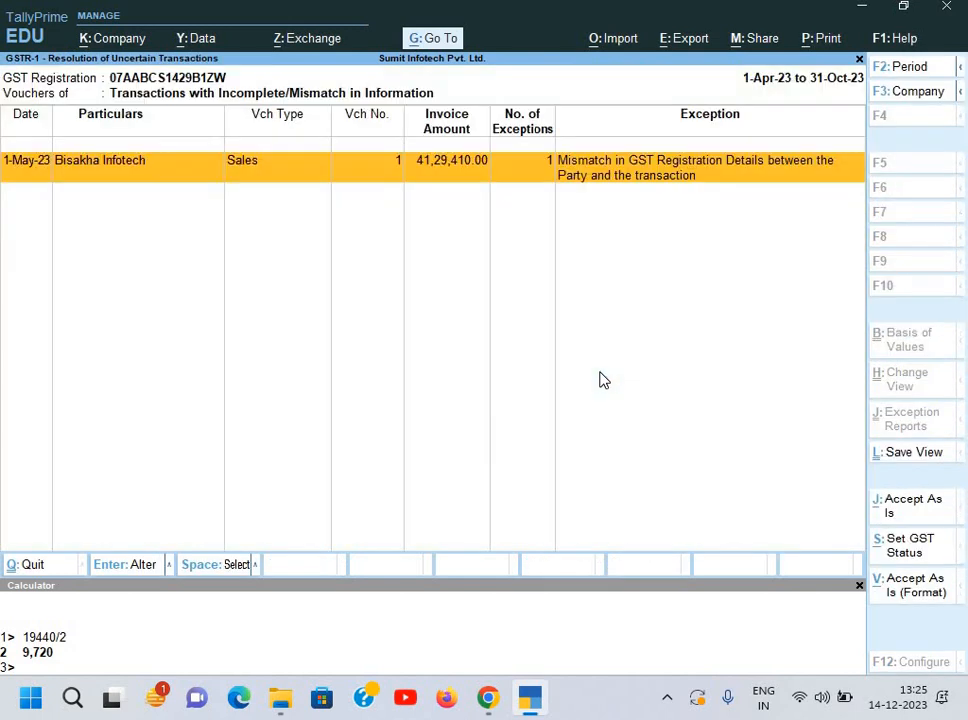
{"action": "key", "text": "Escape"}
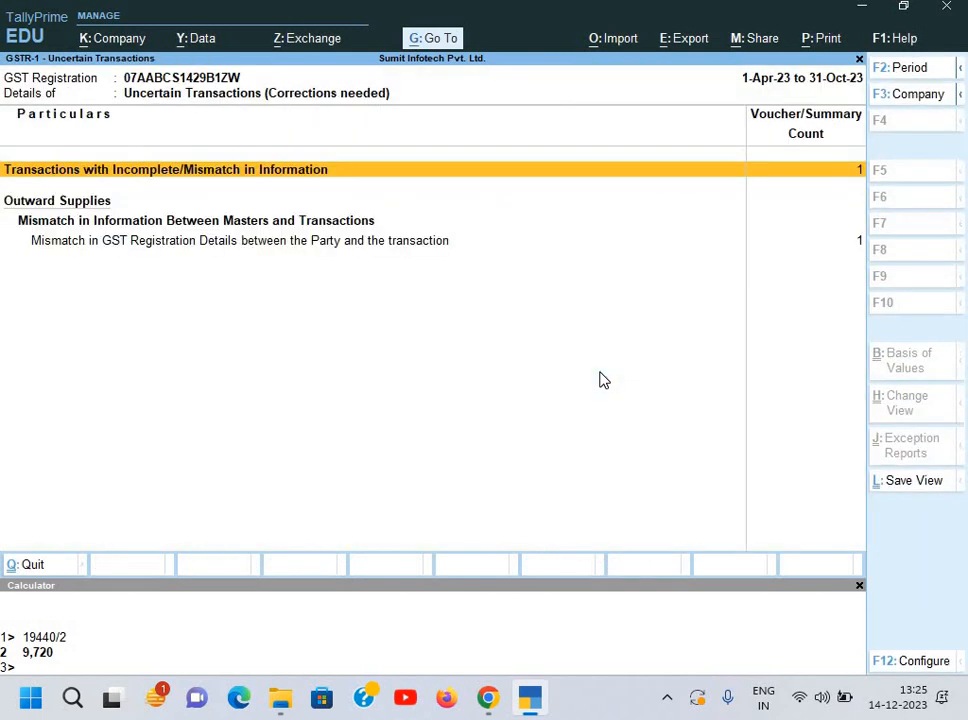
{"action": "key", "text": "Escape"}
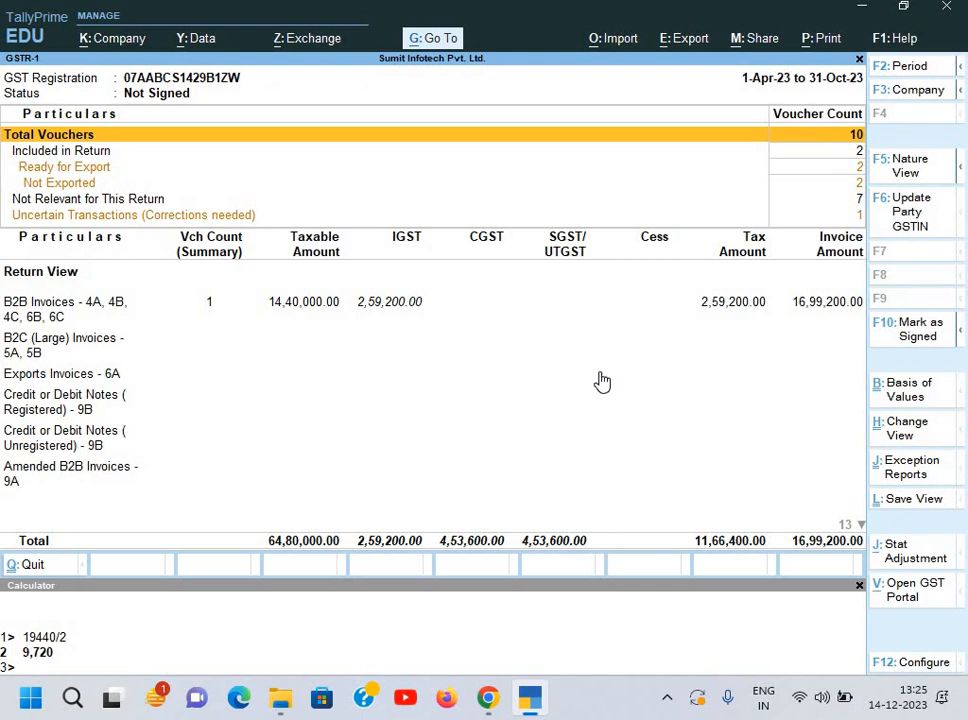
{"action": "key", "text": "Down"}
{"action": "key", "text": "Down"}
{"action": "key", "text": "Down"}
{"action": "key", "text": "Down"}
{"action": "key", "text": "Down"}
{"action": "key", "text": "Return"}
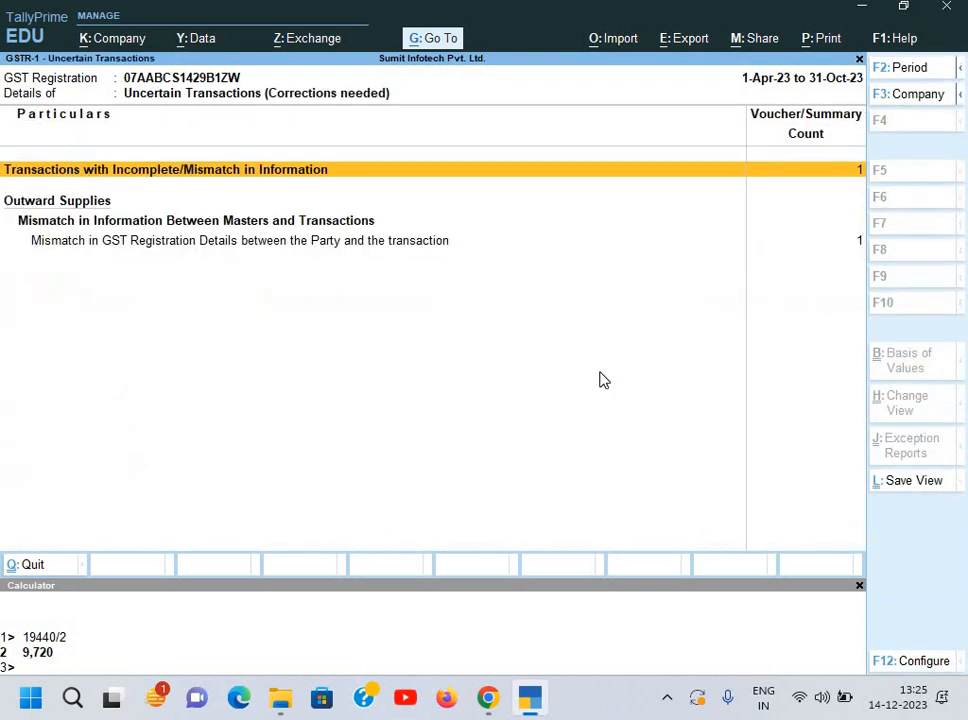
{"action": "key", "text": "Return"}
{"action": "key", "text": "Return"}
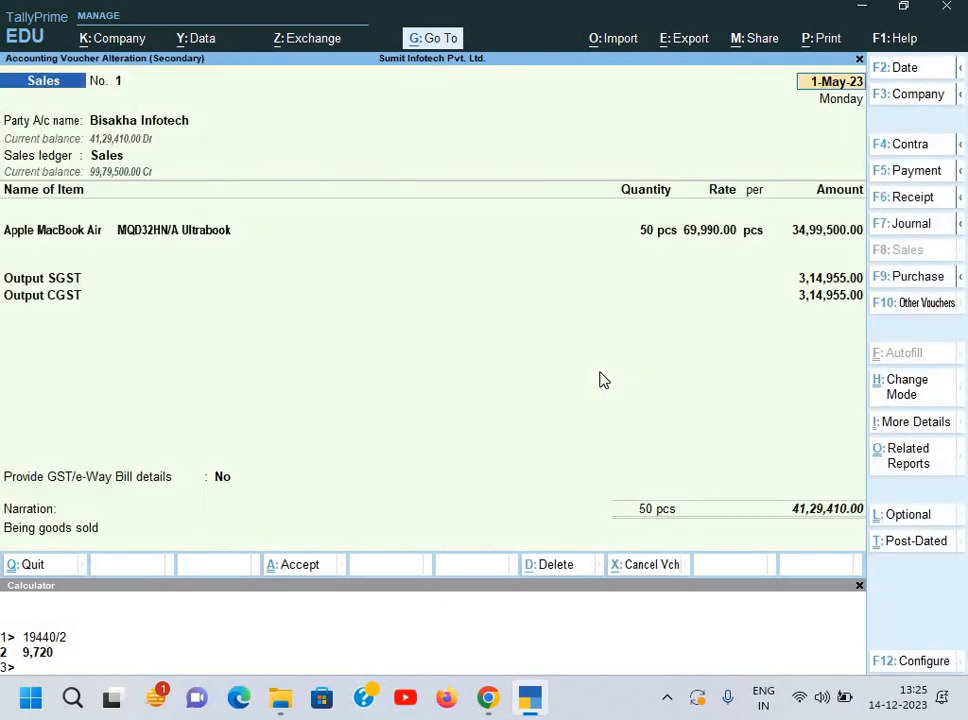
{"action": "key", "text": "Return"}
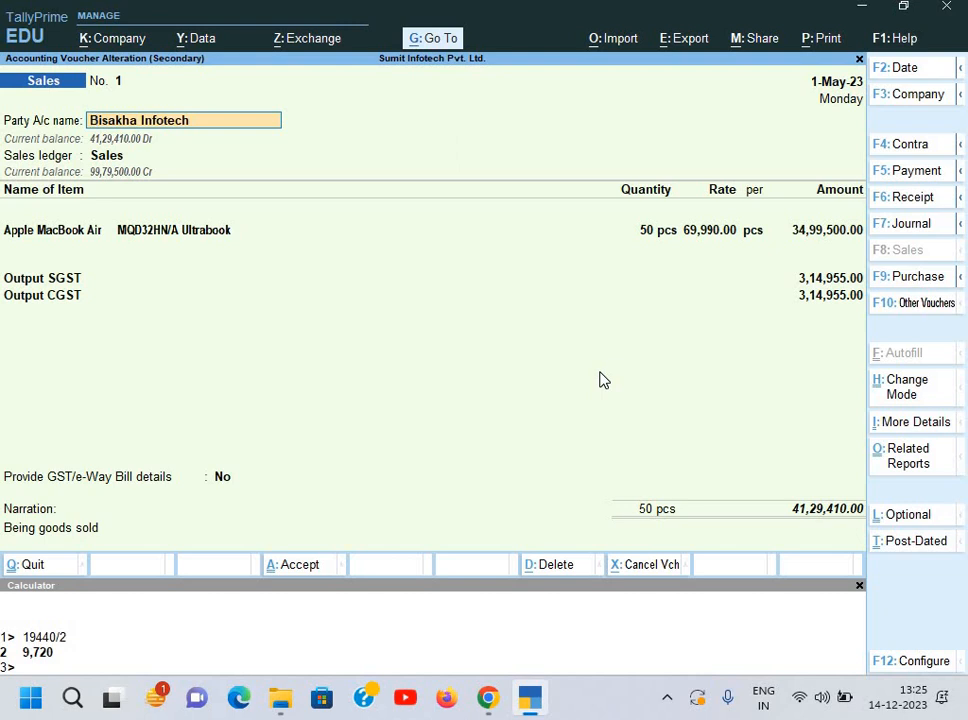
Step: Turn on additional GST details in Bisakha Infotech's ledger with Delhi as place of supply, and save
{"action": "key", "text": "ctrl+Return"}
{"action": "key", "text": "Return"}
{"action": "key", "text": "Return"}
{"action": "key", "text": "Return"}
{"action": "key", "text": "Return"}
{"action": "key", "text": "Return"}
{"action": "key", "text": "Return"}
{"action": "key", "text": "Return"}
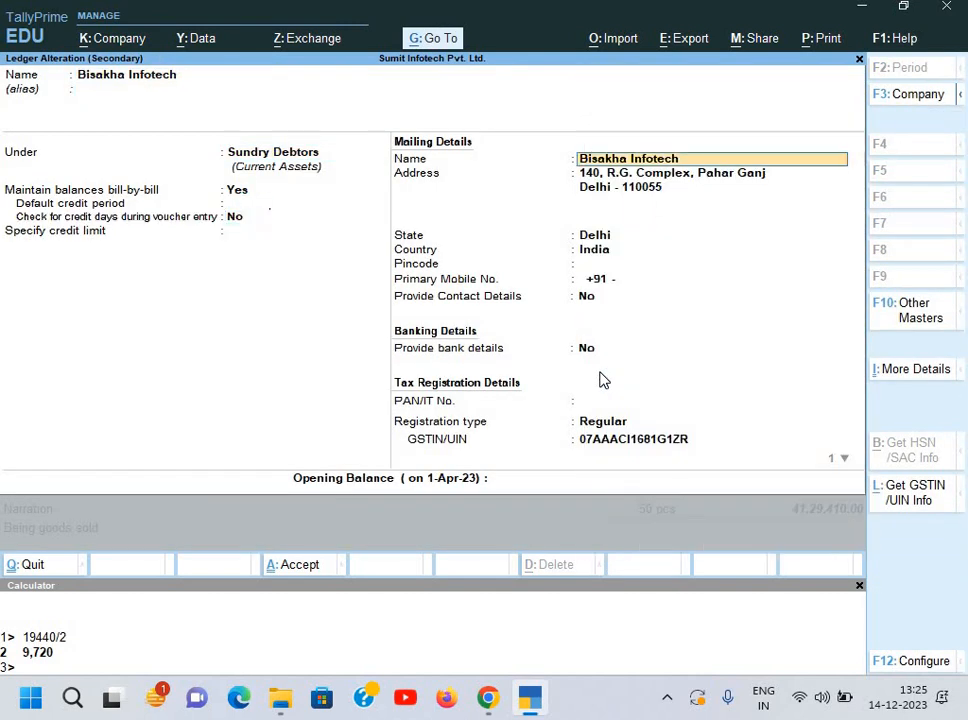
{"action": "key", "text": "Return"}
{"action": "key", "text": "Return"}
{"action": "key", "text": "Return"}
{"action": "key", "text": "Return"}
{"action": "key", "text": "Return"}
{"action": "key", "text": "Return"}
{"action": "key", "text": "Return"}
{"action": "key", "text": "Return"}
{"action": "key", "text": "Return"}
{"action": "key", "text": "Return"}
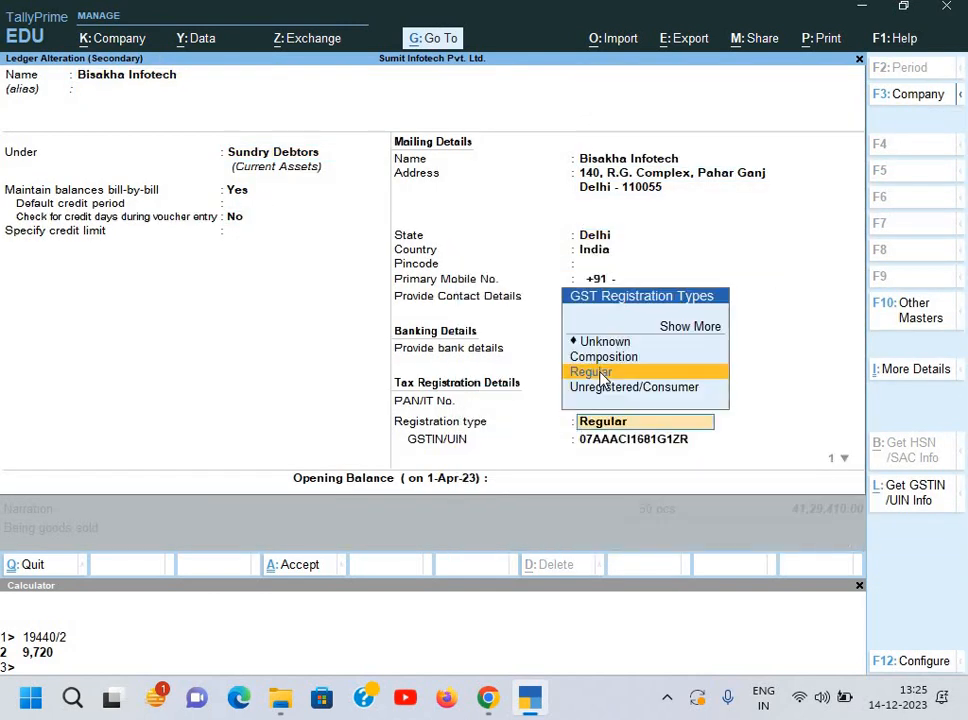
{"action": "key", "text": "Return"}
{"action": "key", "text": "Return"}
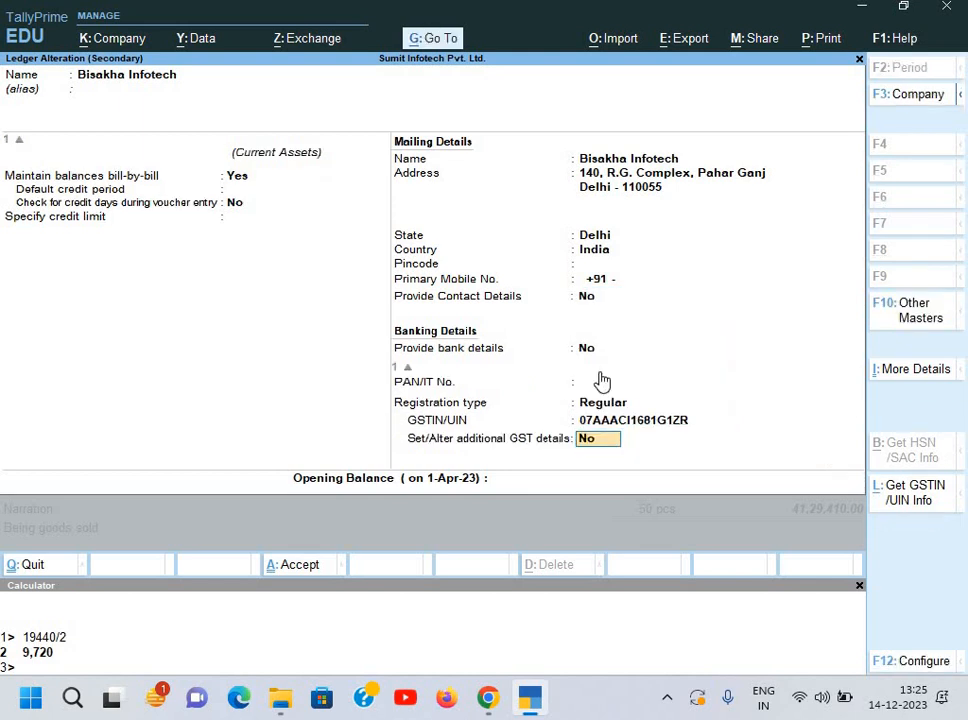
{"action": "key", "text": "Return"}
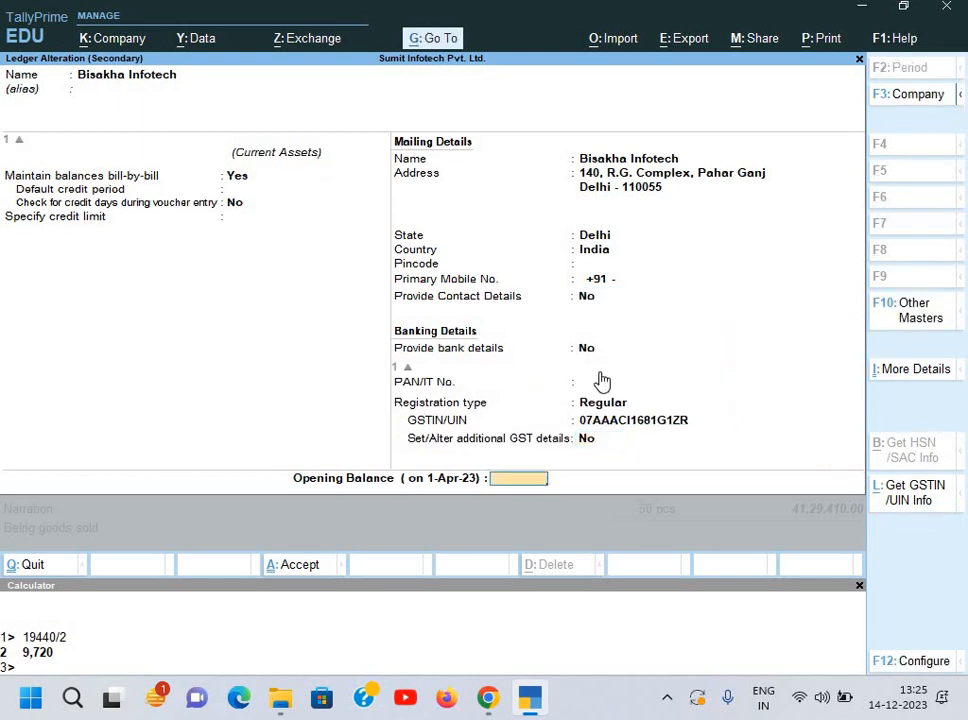
{"action": "key", "text": "BackSpace"}
{"action": "key", "text": "y"}
{"action": "key", "text": "Return"}
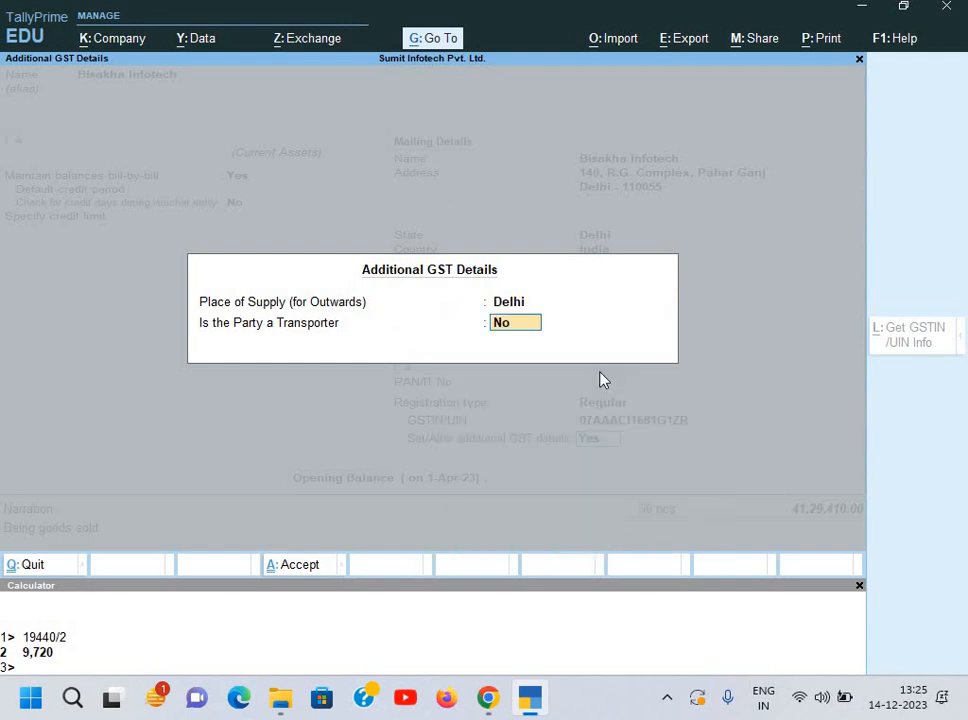
{"action": "key", "text": "Return"}
{"action": "key", "text": "Return"}
{"action": "key", "text": "Return"}
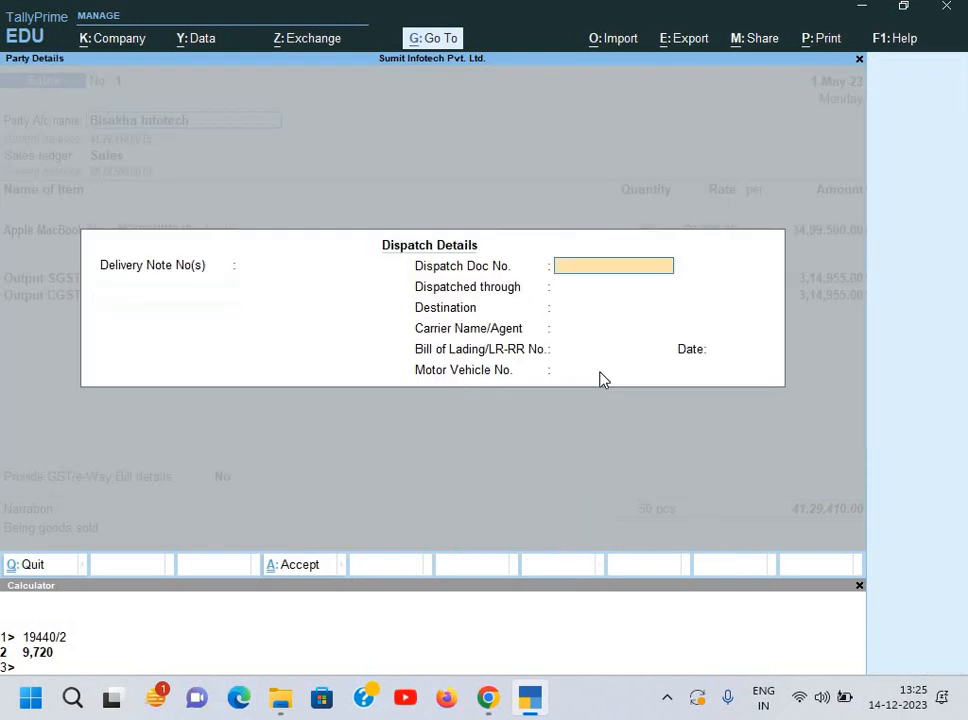
{"action": "key", "text": "Return"}
{"action": "key", "text": "Return"}
{"action": "key", "text": "Return"}
{"action": "key", "text": "Return"}
{"action": "key", "text": "Return"}
{"action": "key", "text": "Return"}
{"action": "key", "text": "Return"}
{"action": "key", "text": "Return"}
{"action": "key", "text": "Return"}
{"action": "key", "text": "Return"}
{"action": "key", "text": "Return"}
{"action": "key", "text": "Return"}
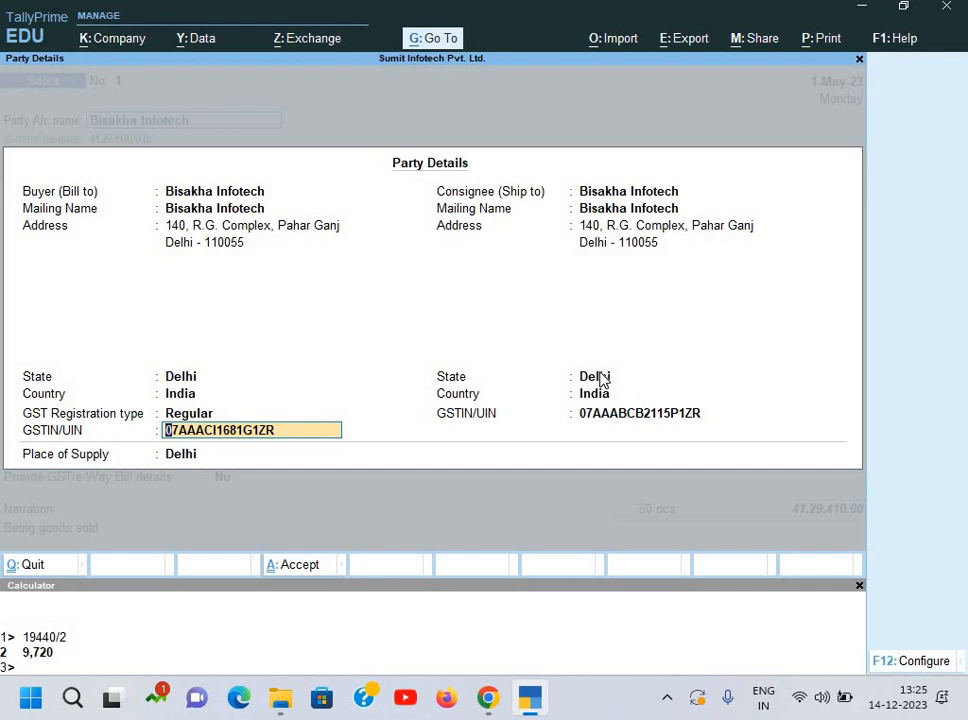
Step: Copy the buyer GSTIN into the consignee GSTIN and save the sales voucher
{"action": "key", "text": "ctrl"}
{"action": "key", "text": "Return"}
{"action": "key", "text": "Return"}
{"action": "key", "text": "Return"}
{"action": "key", "text": "Return"}
{"action": "key", "text": "Return"}
{"action": "key", "text": "Return"}
{"action": "key", "text": "Return"}
{"action": "key", "text": "Return"}
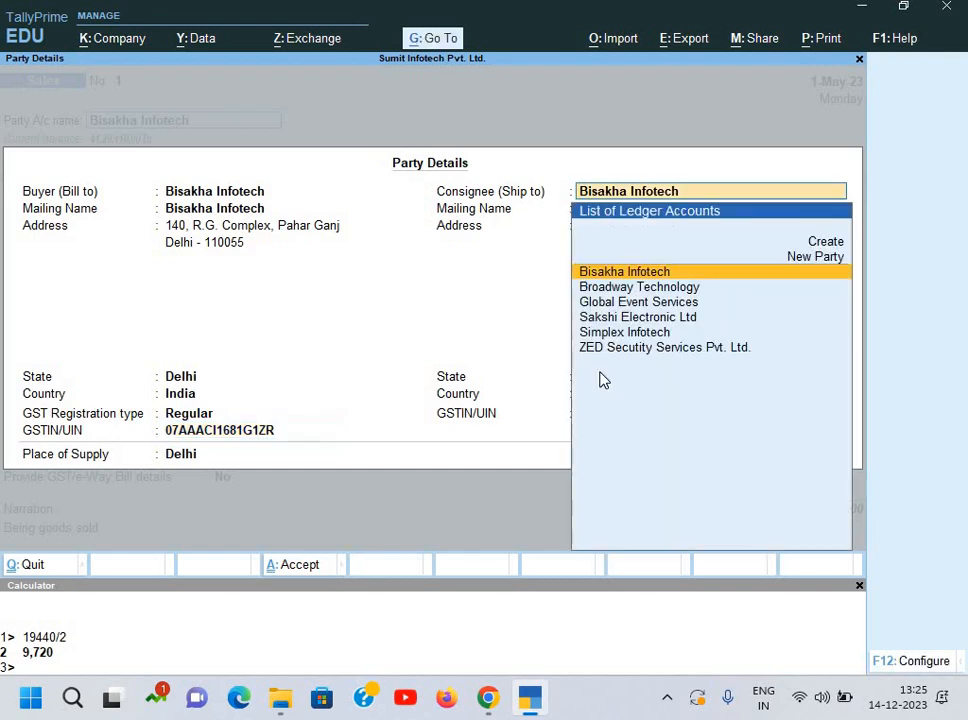
{"action": "key", "text": "BackSpace"}
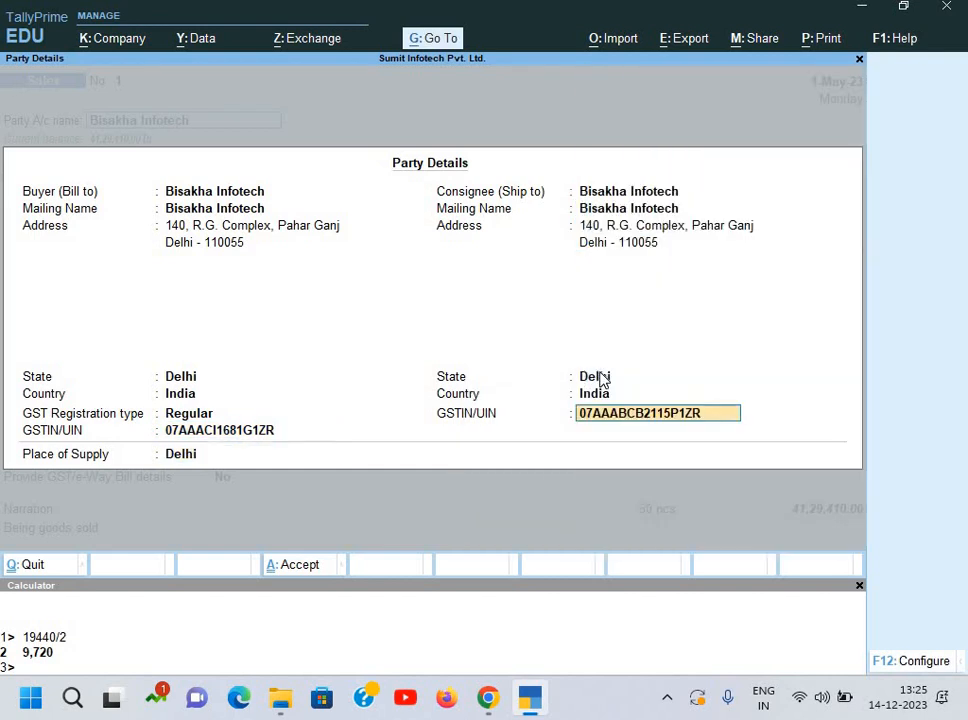
{"action": "key", "text": "ctrl+alt+v"}
{"action": "key", "text": "Return"}
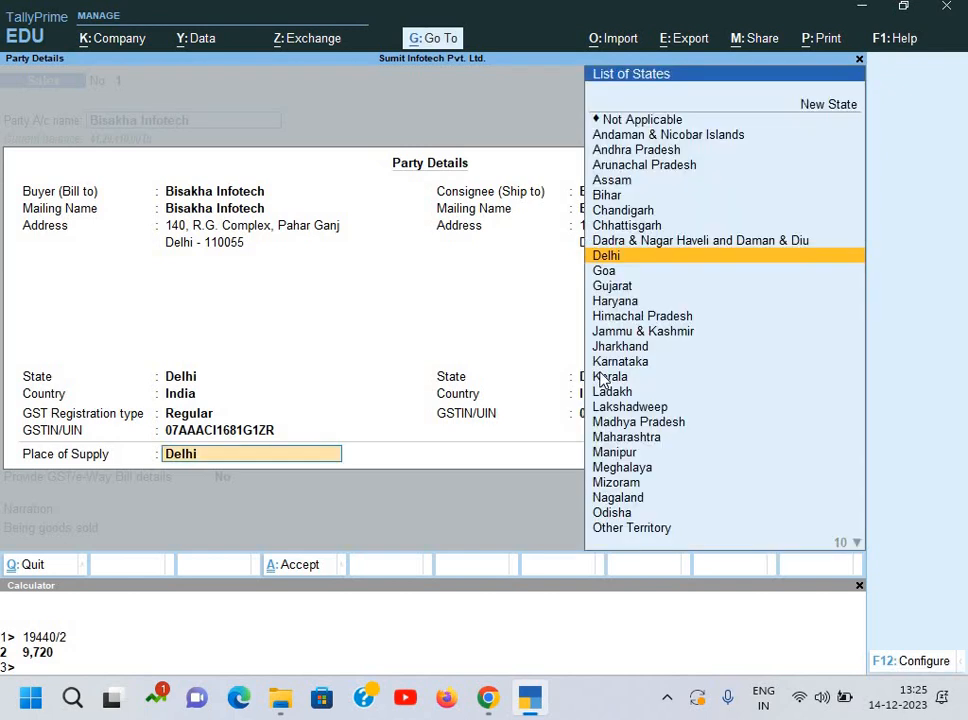
{"action": "key", "text": "Return"}
{"action": "key", "text": "Return"}
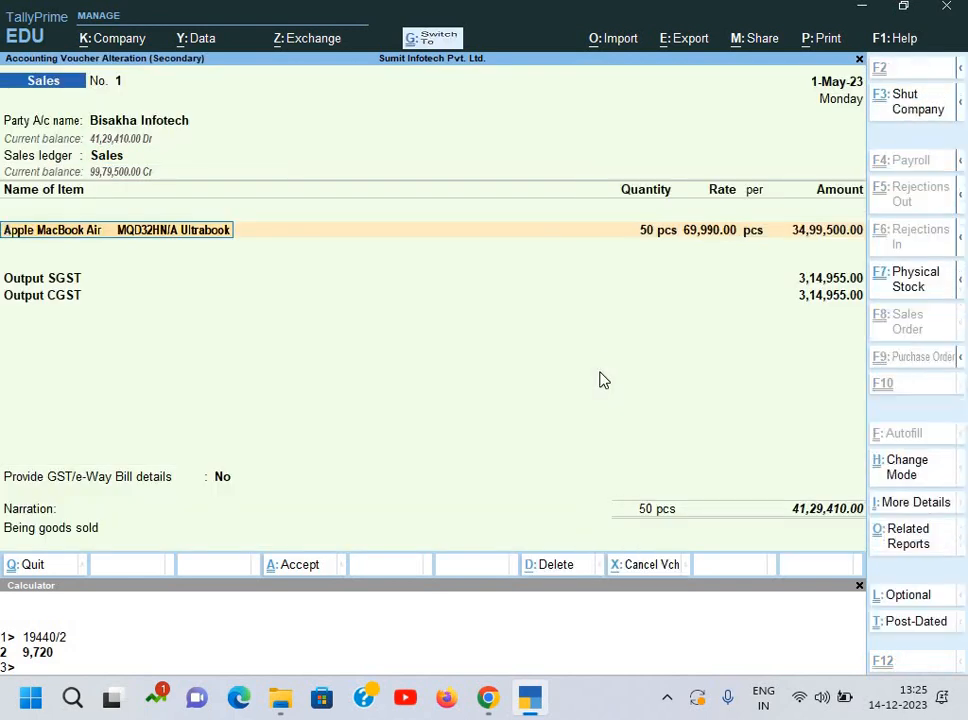
{"action": "key", "text": "ctrl+a"}
Step: Decline e-Way Bill generation and go to GST Reports under Display More Reports
{"action": "key", "text": "n"}
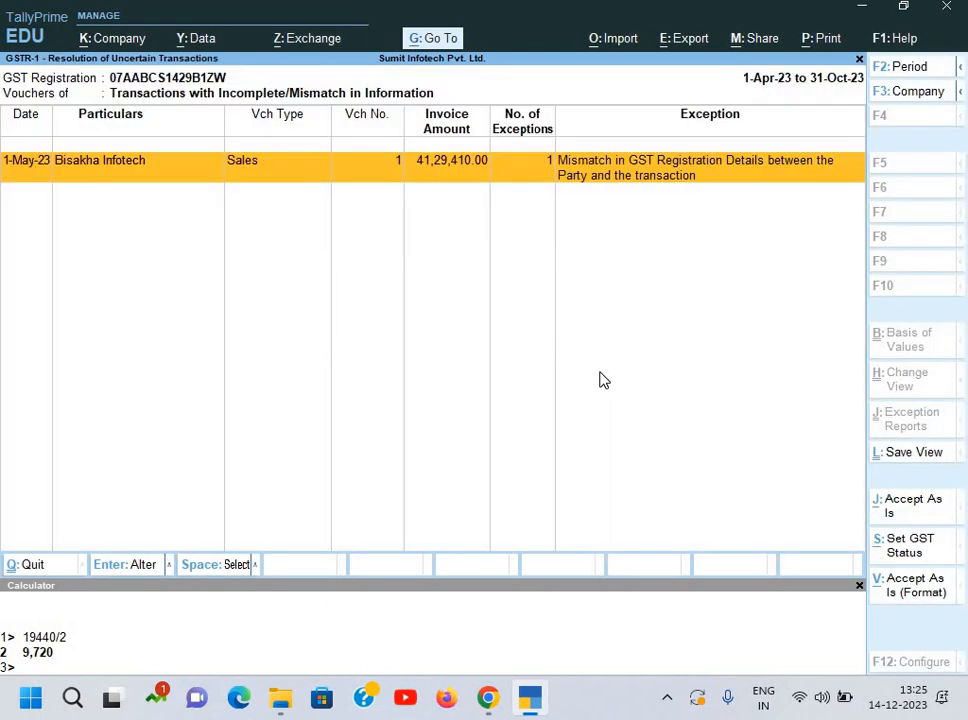
{"action": "key", "text": "Escape"}
{"action": "key", "text": "Escape"}
{"action": "key", "text": "Escape"}
{"action": "key", "text": "Escape"}
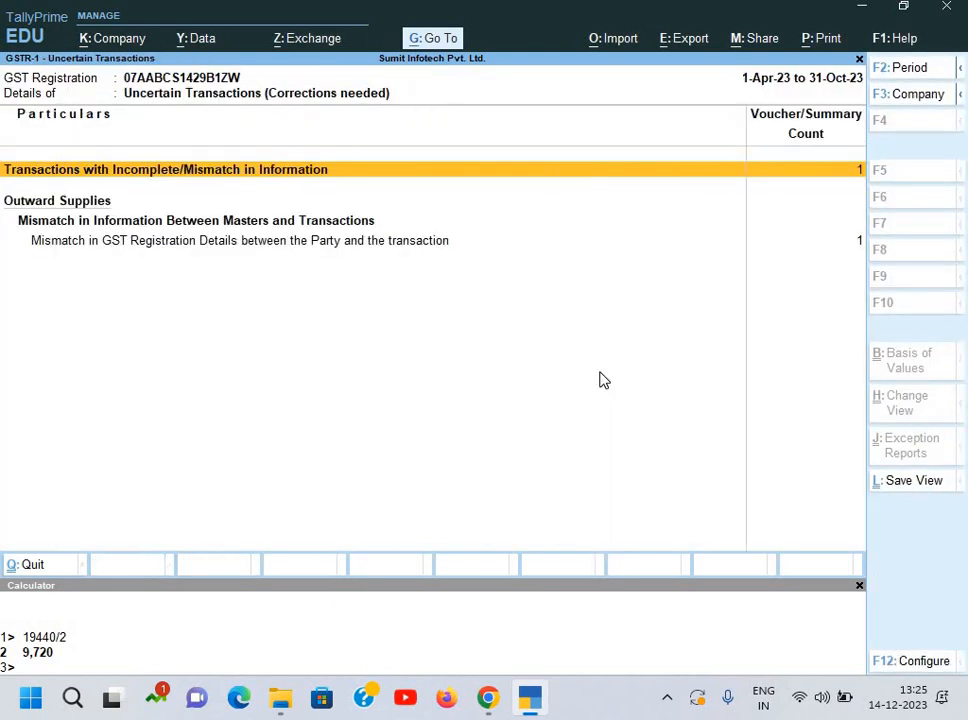
{"action": "key", "text": "Return"}
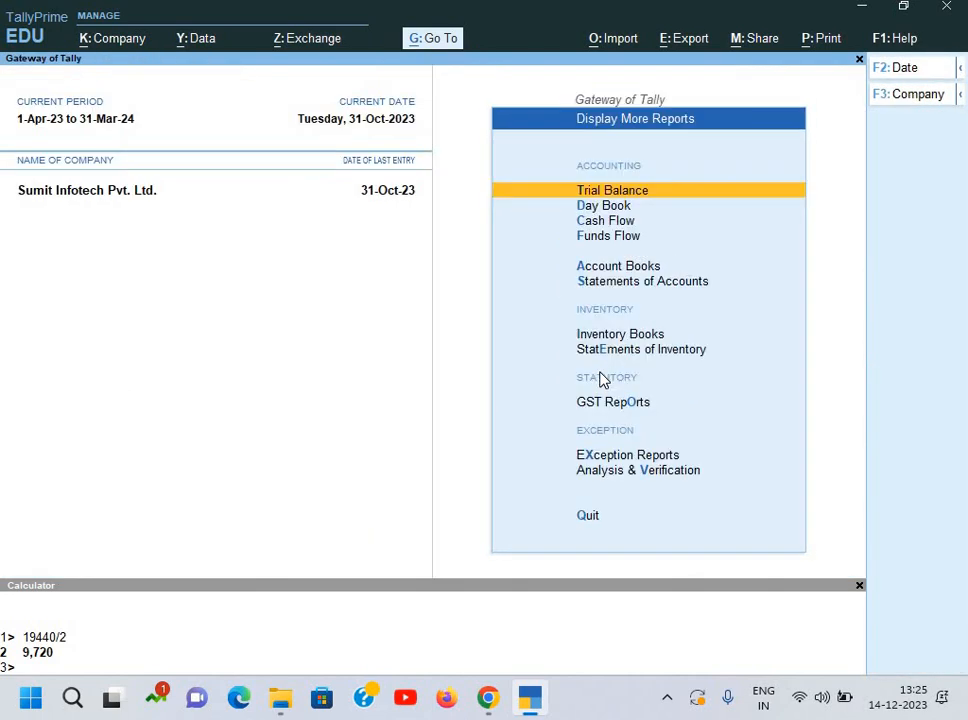
{"action": "key", "text": "Down"}
{"action": "key", "text": "Down"}
{"action": "key", "text": "Down"}
{"action": "key", "text": "Down"}
{"action": "key", "text": "Down"}
{"action": "key", "text": "Down"}
{"action": "key", "text": "Down"}
{"action": "key", "text": "Down"}
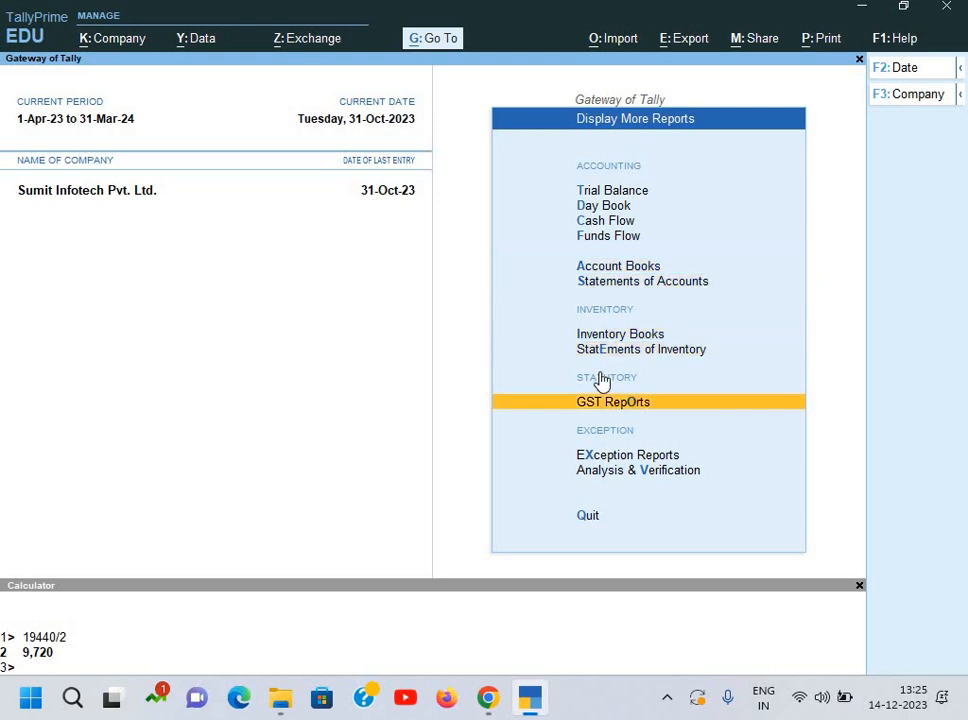
{"action": "key", "text": "Return"}
Step: Open GSTR-1 for 1-Apr-23 to 31-Oct-23 and move to the Not Exported vouchers row
{"action": "key", "text": "Return"}
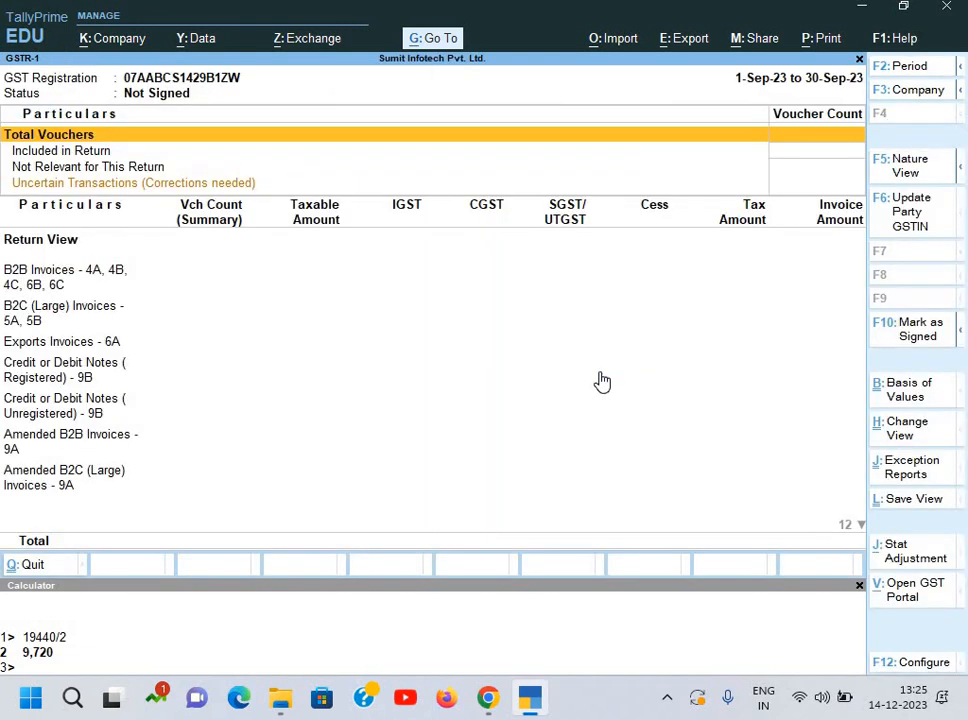
{"action": "key", "text": "alt+F2"}
{"action": "key", "text": "Return"}
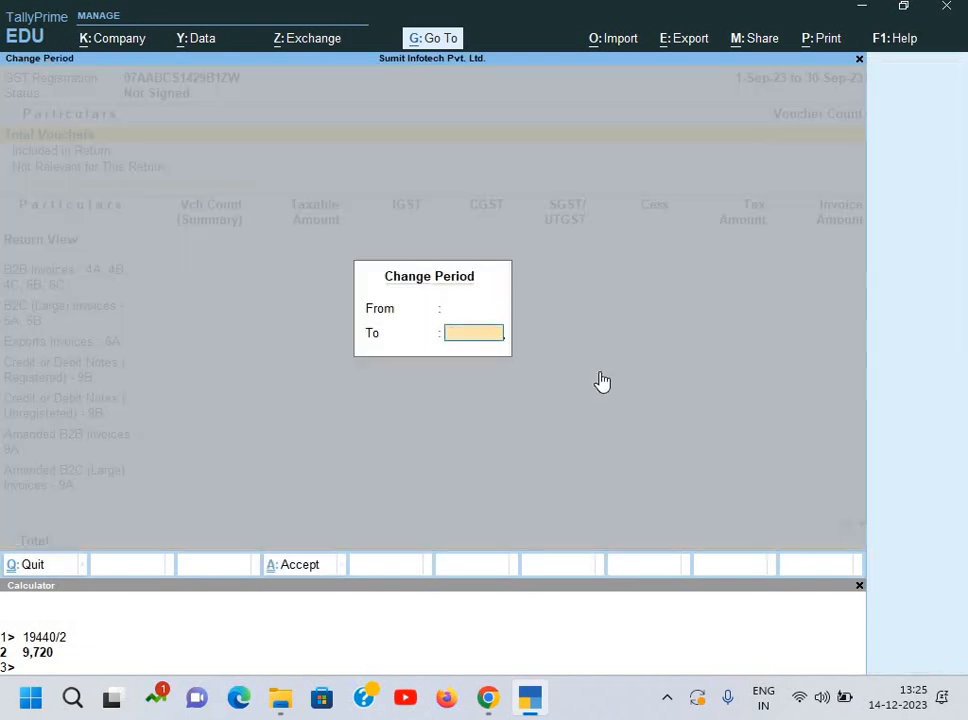
{"action": "key", "text": "Return"}
{"action": "key", "text": "Down"}
{"action": "key", "text": "Down"}
{"action": "key", "text": "Down"}
{"action": "key", "text": "Down"}
{"action": "key", "text": "Down"}
{"action": "key", "text": "Down"}
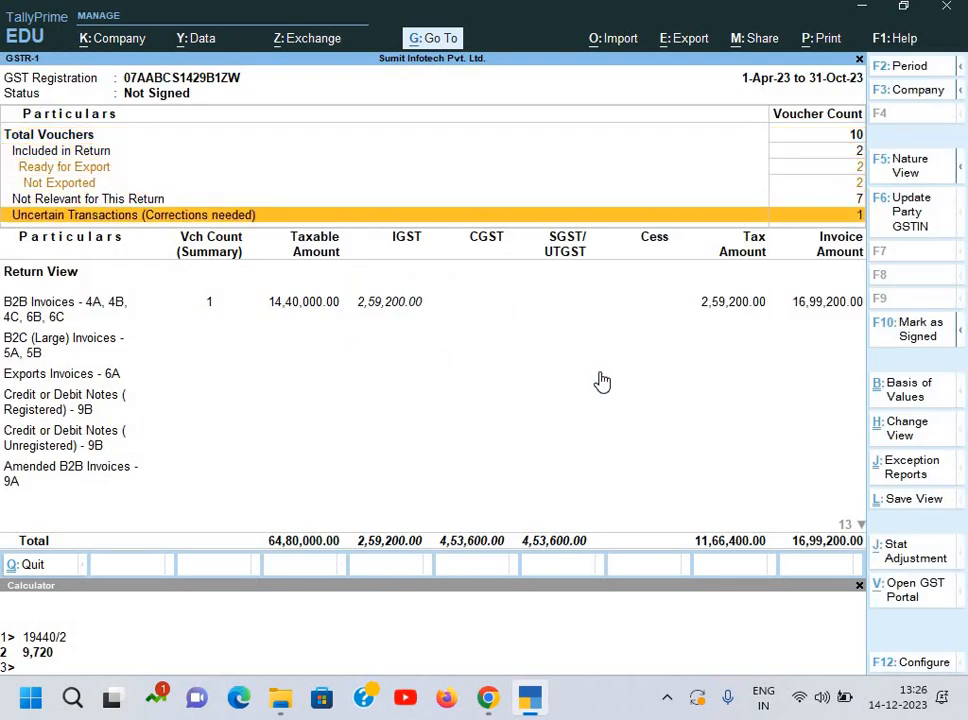
{"action": "key", "text": "Up"}
{"action": "key", "text": "Up"}
{"action": "key", "text": "Up"}
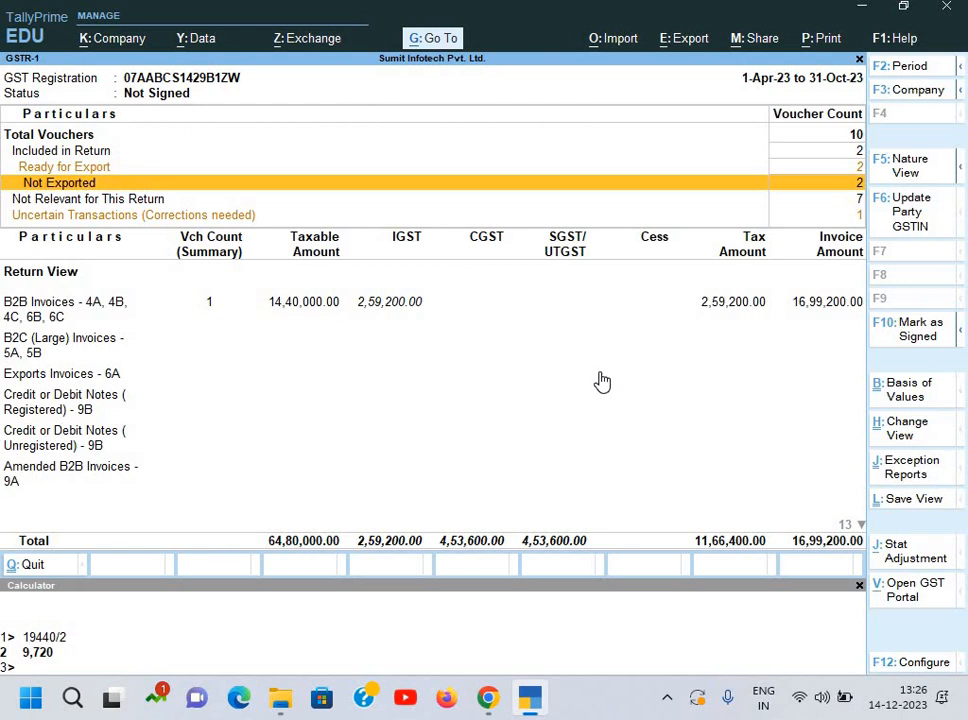
Step: Set up the GSTR-1 export as PDF with digital signature left Not Applicable
{"action": "key", "text": "alt+e"}
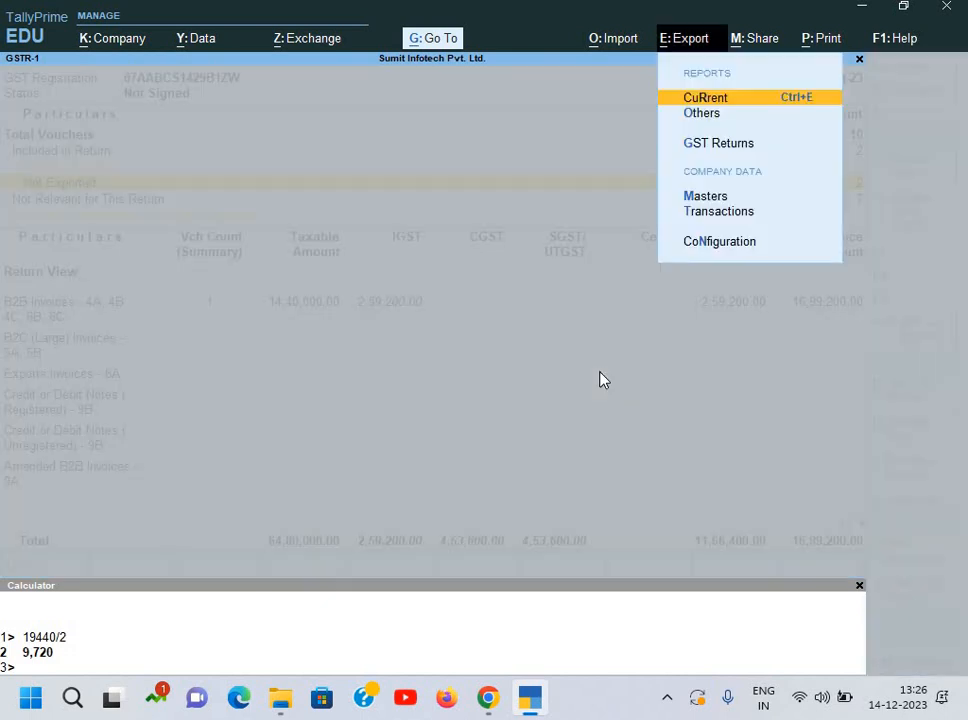
{"action": "key", "text": "Return"}
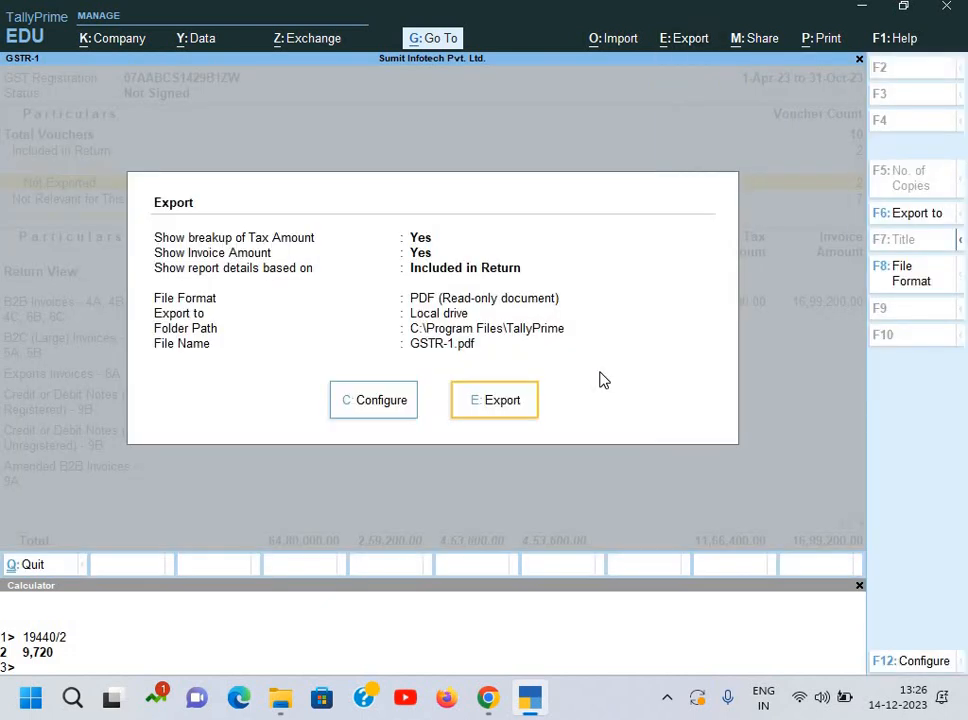
{"action": "key", "text": "Left"}
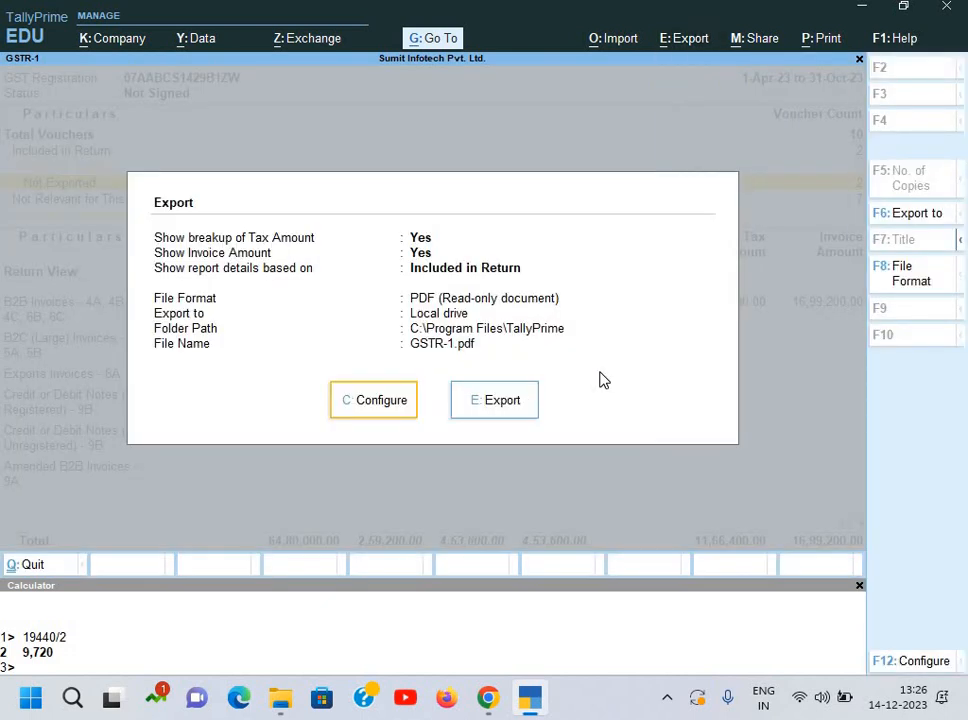
{"action": "key", "text": "Return"}
{"action": "key", "text": "Down"}
{"action": "key", "text": "Down"}
{"action": "key", "text": "Down"}
{"action": "key", "text": "Down"}
{"action": "key", "text": "Down"}
{"action": "key", "text": "Down"}
{"action": "key", "text": "Down"}
{"action": "key", "text": "Down"}
{"action": "key", "text": "Down"}
{"action": "key", "text": "Down"}
{"action": "key", "text": "Down"}
{"action": "key", "text": "Down"}
{"action": "key", "text": "Down"}
{"action": "key", "text": "Down"}
{"action": "key", "text": "Down"}
{"action": "key", "text": "Down"}
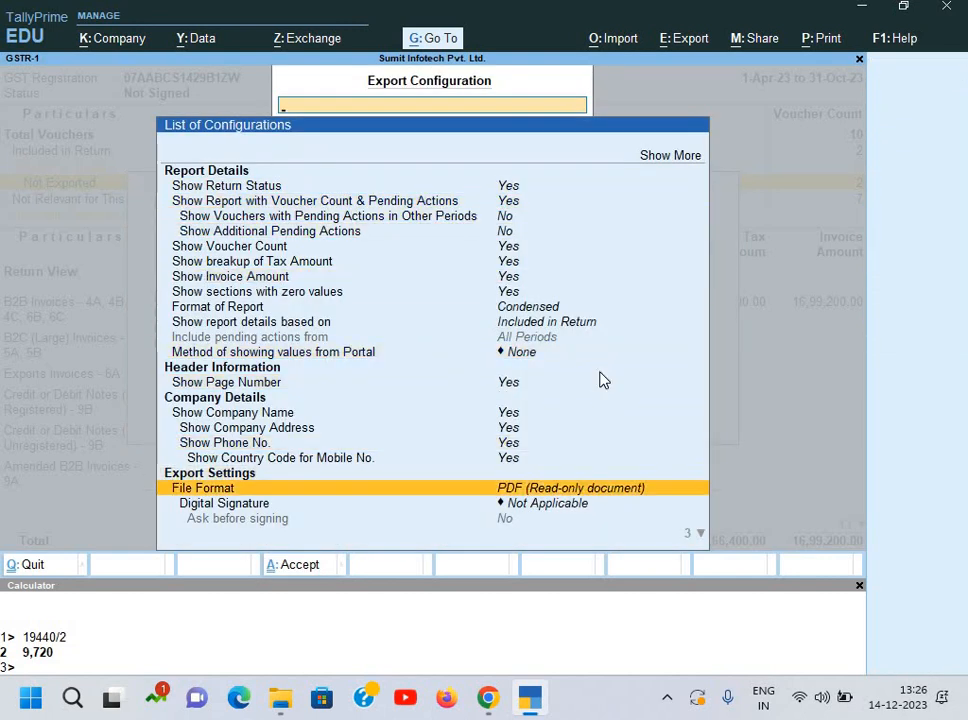
{"action": "key", "text": "Return"}
{"action": "key", "text": "Return"}
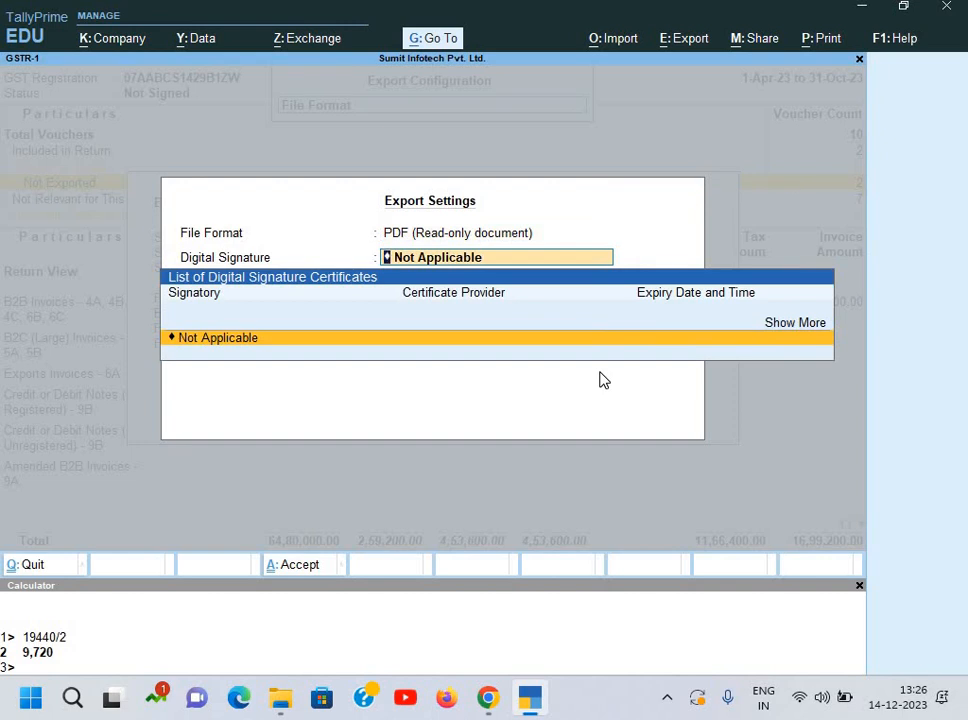
{"action": "key", "text": "Return"}
{"action": "key", "text": "Down"}
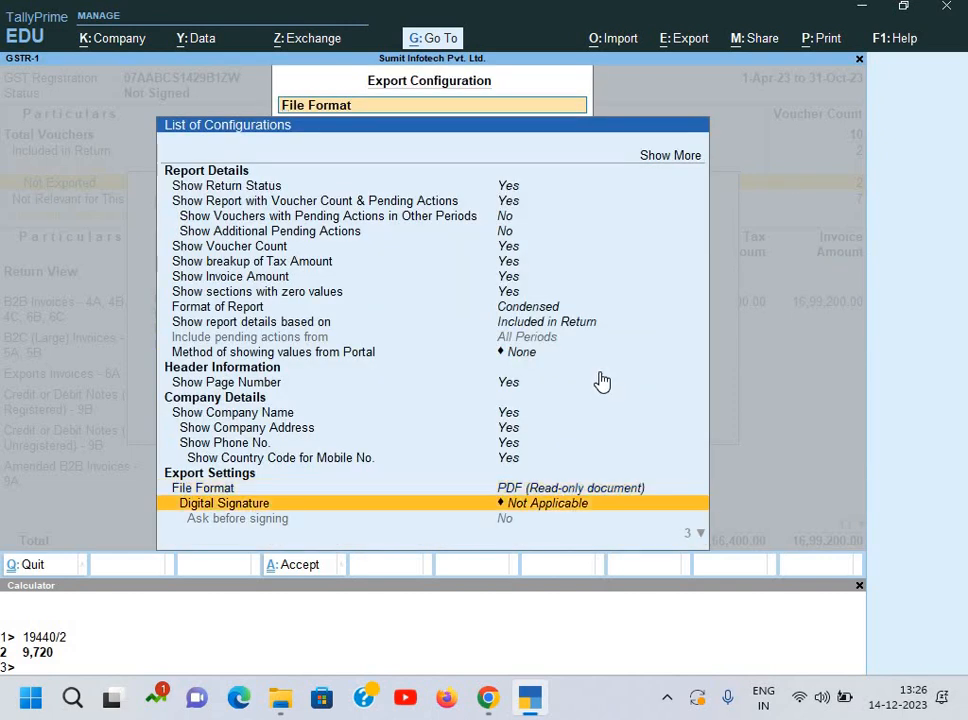
{"action": "key", "text": "Down"}
{"action": "key", "text": "Down"}
{"action": "key", "text": "Down"}
{"action": "key", "text": "Up"}
Step: Set the export folder path to Desktop\GST Nov 2023\GST\Set 2
{"action": "key", "text": "Return"}
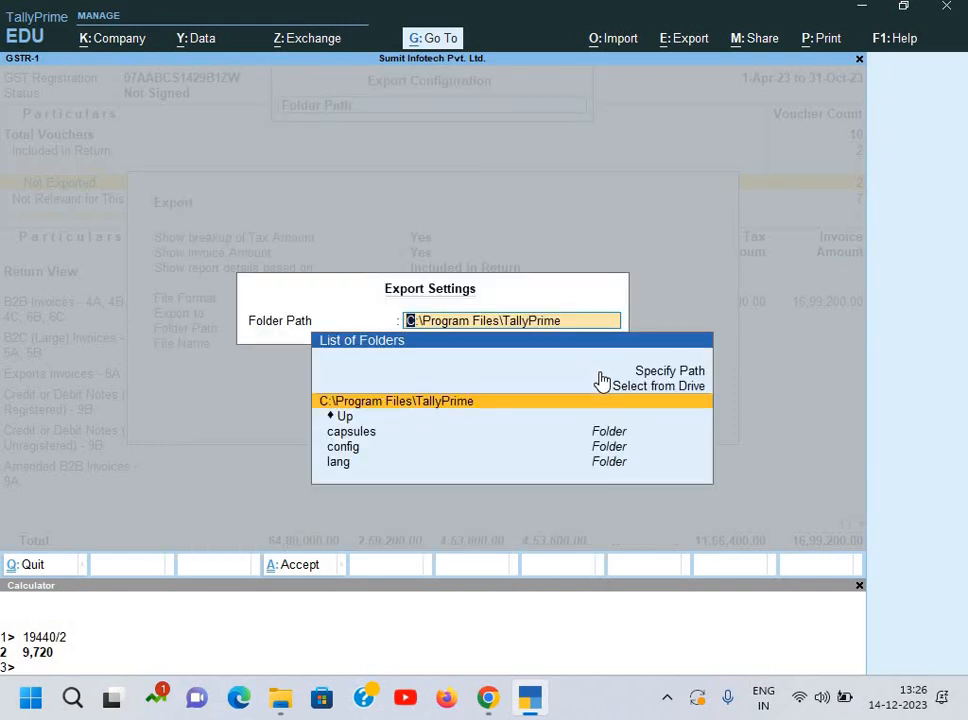
{"action": "key", "text": "Down"}
{"action": "key", "text": "Up"}
{"action": "key", "text": "Return"}
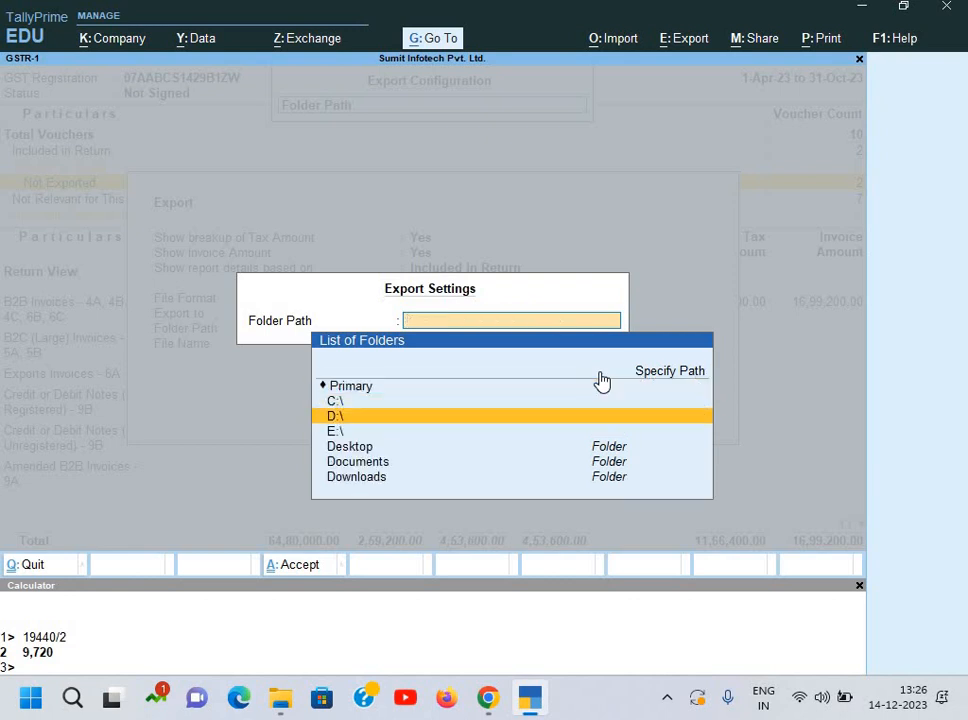
{"action": "key", "text": "Down"}
{"action": "key", "text": "Down"}
{"action": "key", "text": "Return"}
{"action": "key", "text": "Down"}
{"action": "key", "text": "Down"}
{"action": "key", "text": "Down"}
{"action": "key", "text": "Down"}
{"action": "key", "text": "Down"}
{"action": "key", "text": "Down"}
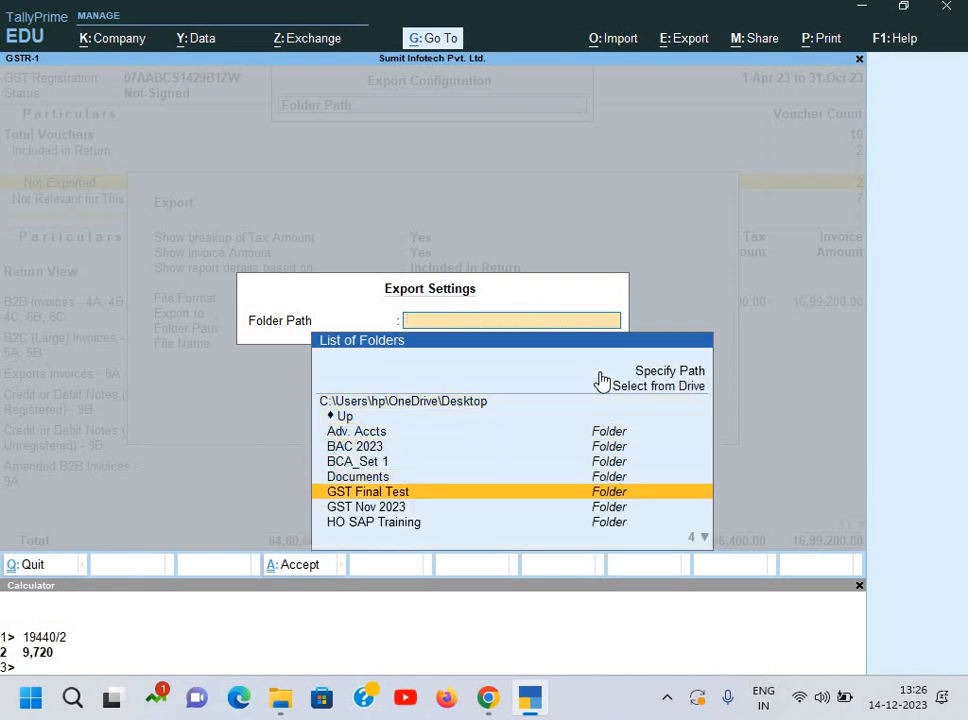
{"action": "key", "text": "Return"}
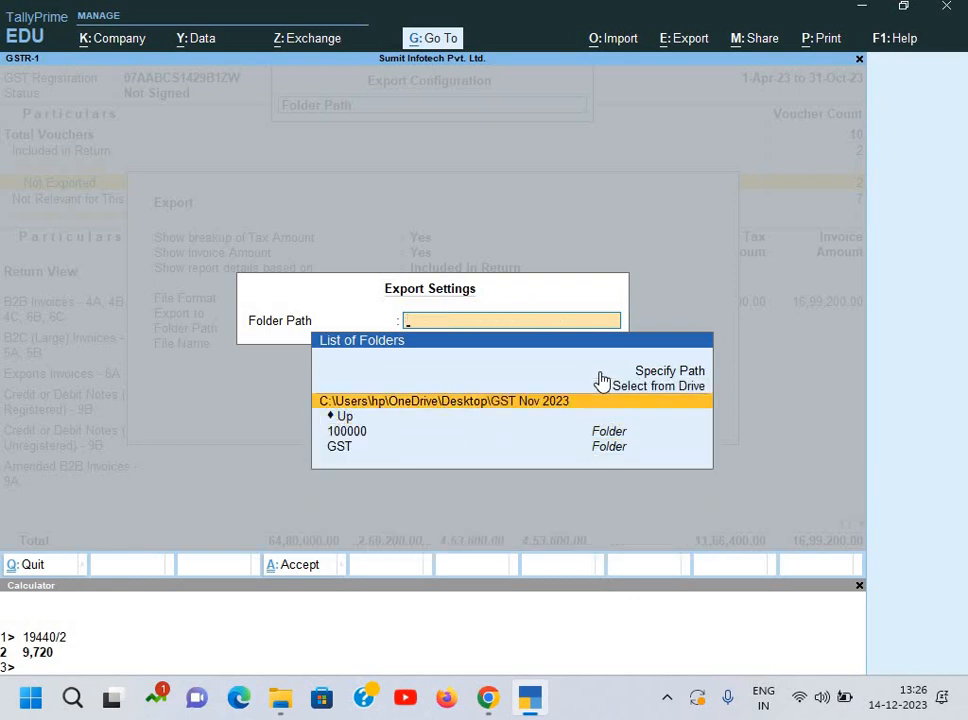
{"action": "key", "text": "Down"}
{"action": "key", "text": "Down"}
{"action": "key", "text": "Down"}
{"action": "key", "text": "Return"}
{"action": "key", "text": "Down"}
{"action": "key", "text": "Down"}
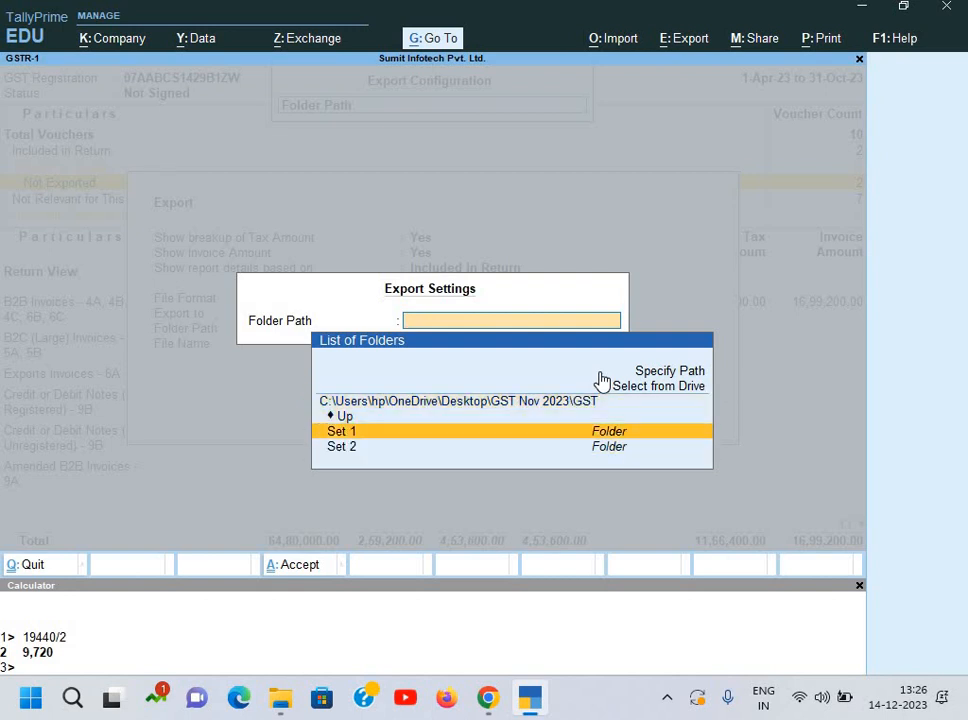
{"action": "key", "text": "Down"}
{"action": "key", "text": "Return"}
{"action": "key", "text": "Return"}
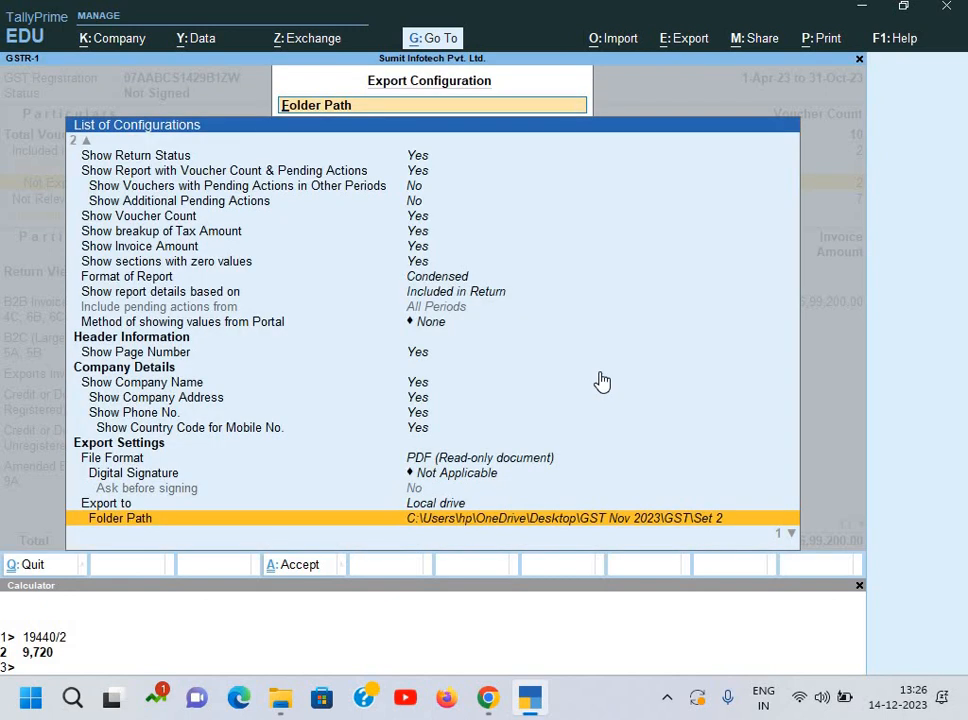
Step: Export GSTR-1.pdf, close the opened PDF, and return to the GST Reports menu
{"action": "key", "text": "Escape"}
{"action": "key", "text": "Escape"}
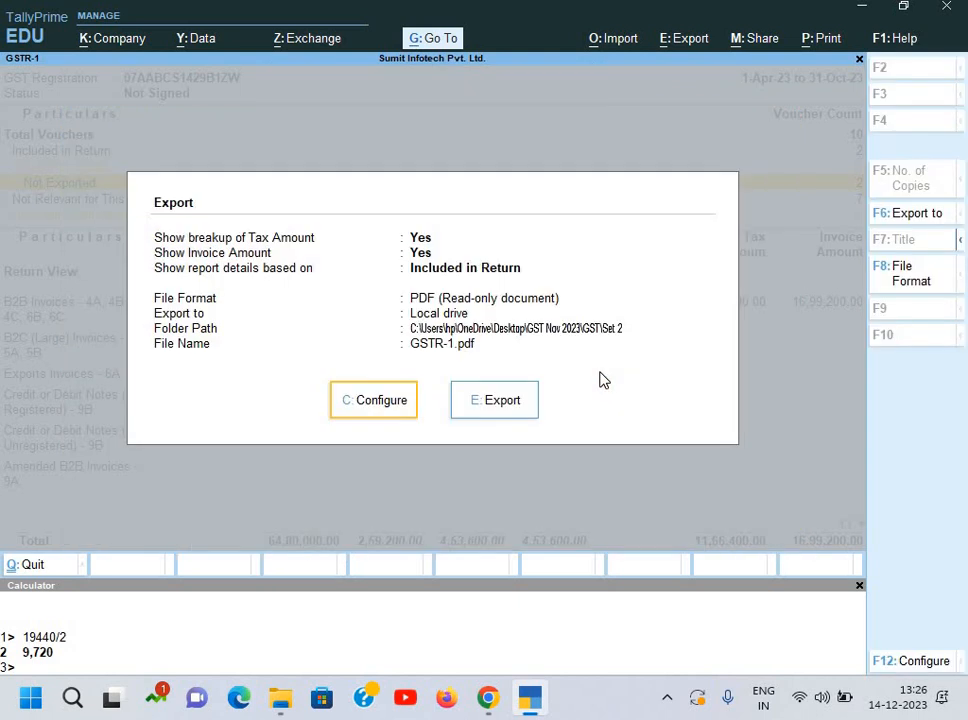
{"action": "key", "text": "e"}
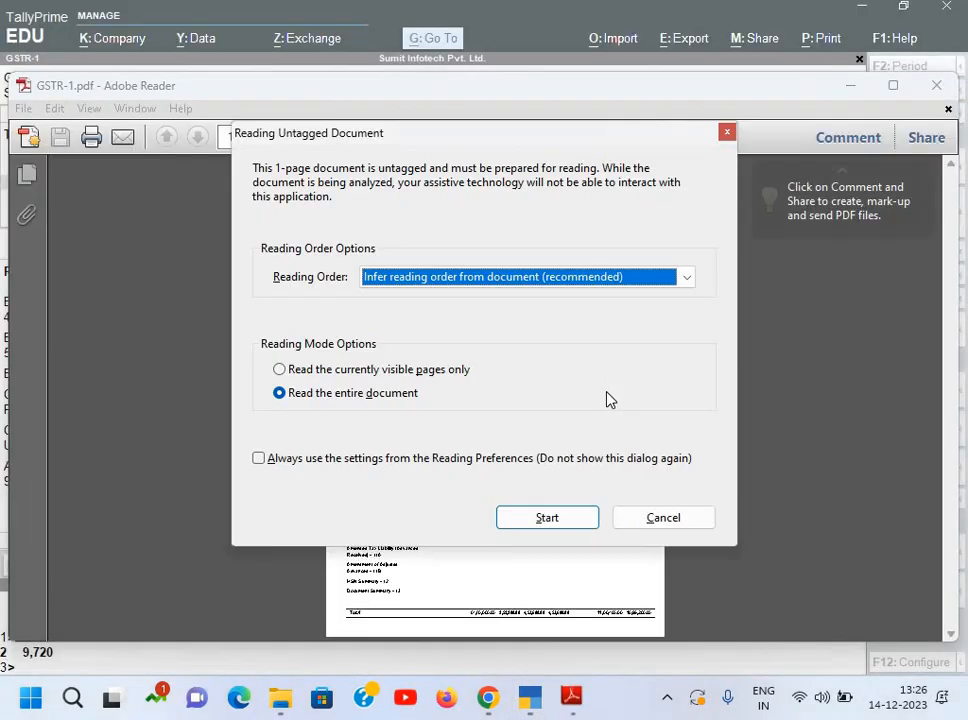
{"action": "left_click", "coordinate": [655, 520]}
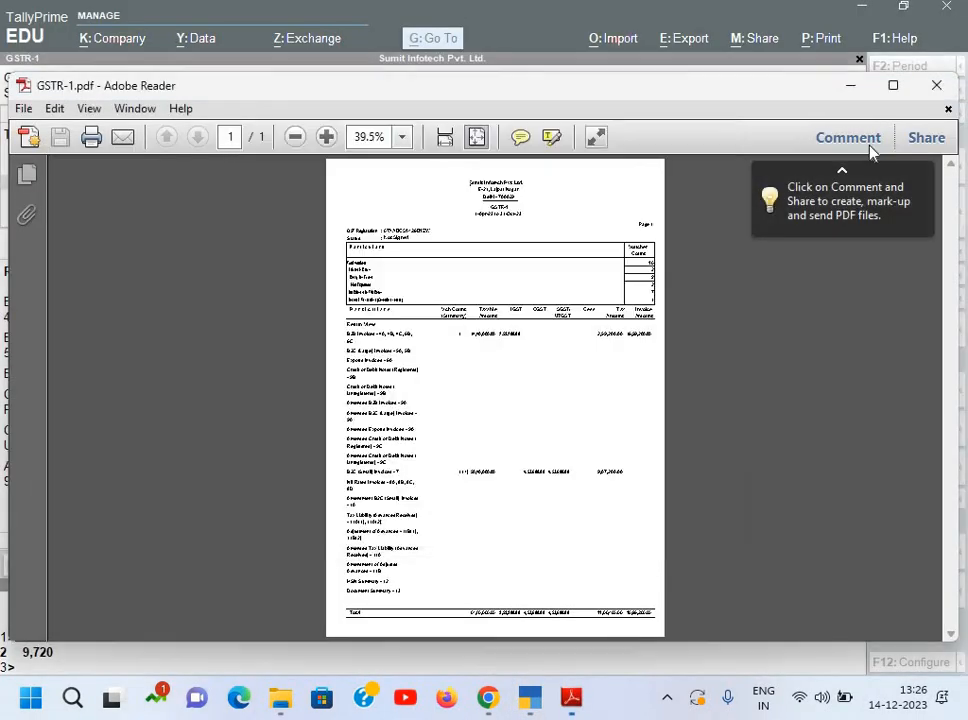
{"action": "left_click", "coordinate": [937, 88]}
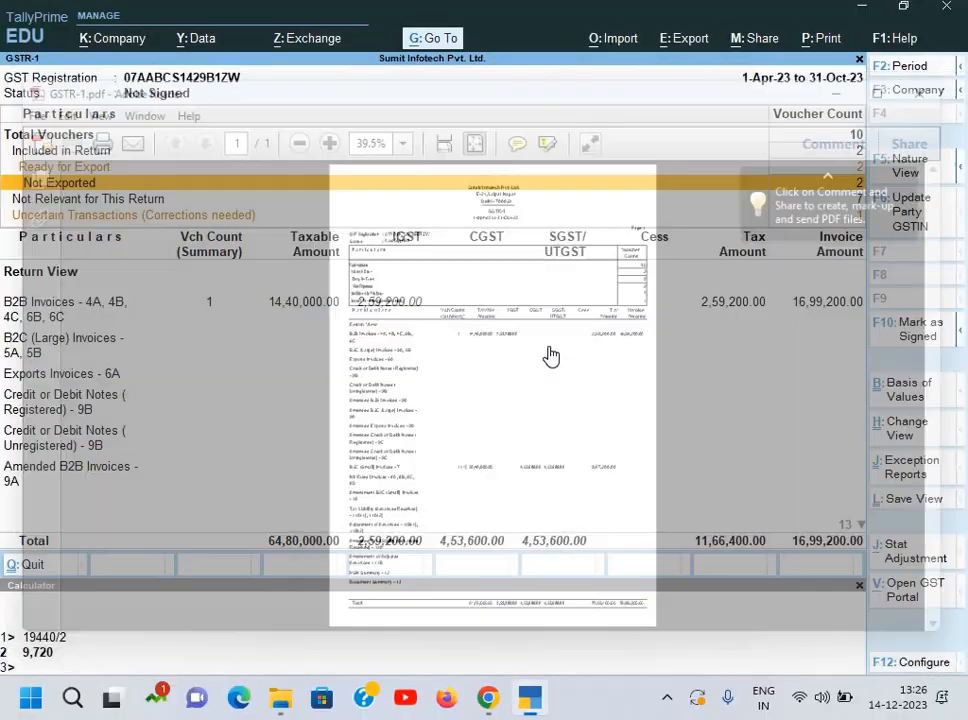
{"action": "key", "text": "Escape"}
{"action": "key", "text": "Escape"}
{"action": "key", "text": "Escape"}
{"action": "key", "text": "Escape"}
{"action": "key", "text": "Escape"}
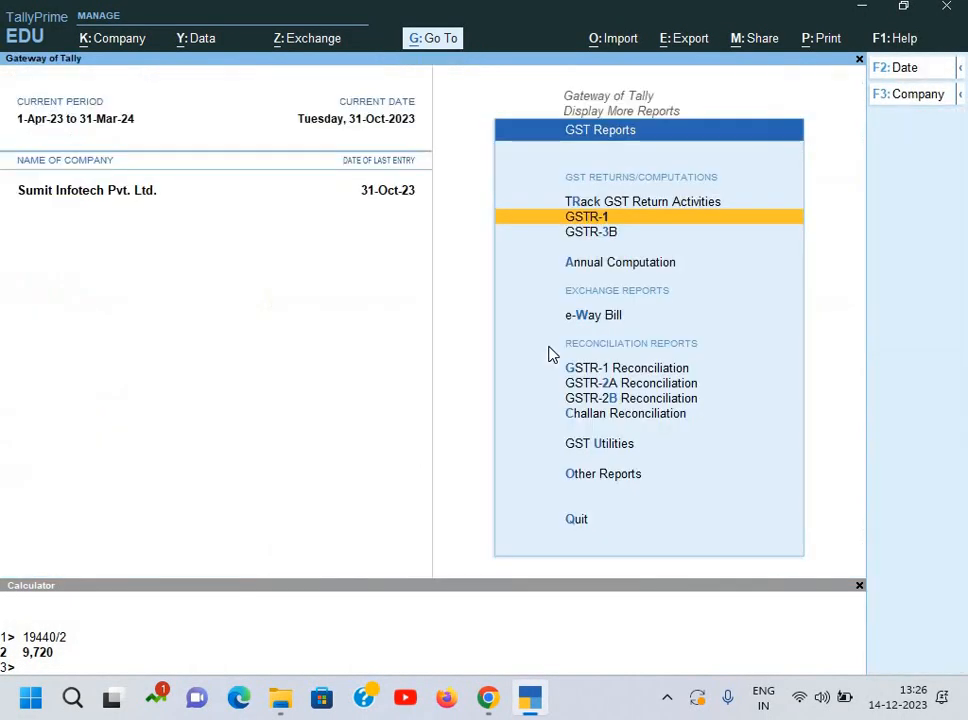
Step: Open the detailed Balance Sheet and drill into the Duties & Taxes group's GST balances
{"action": "key", "text": "b"}
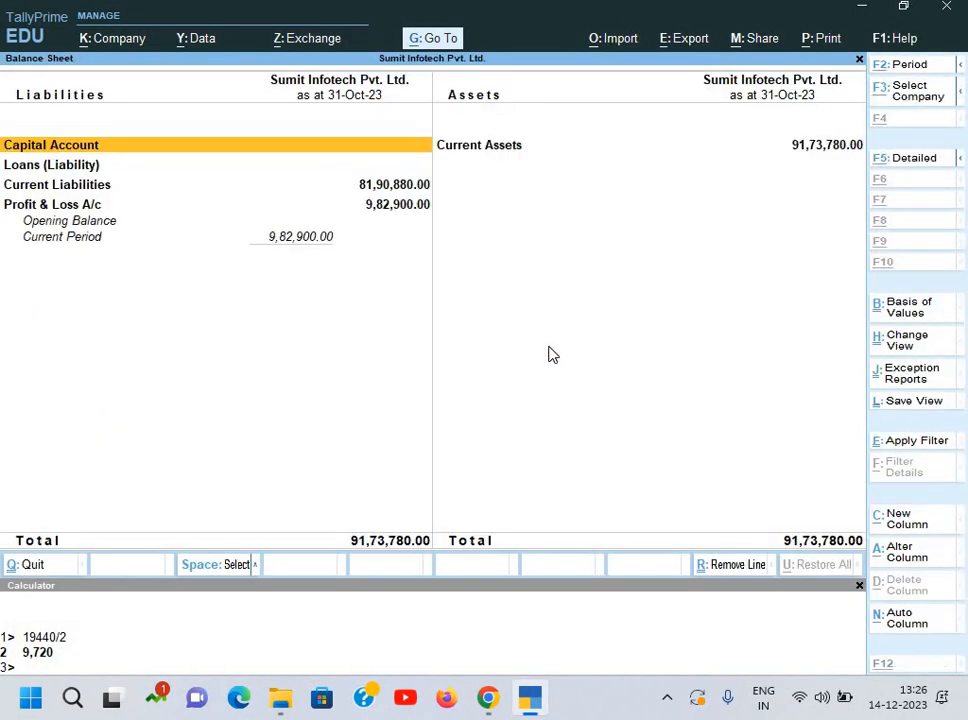
{"action": "key", "text": "alt+F5"}
{"action": "key", "text": "Down"}
{"action": "key", "text": "Down"}
{"action": "key", "text": "Down"}
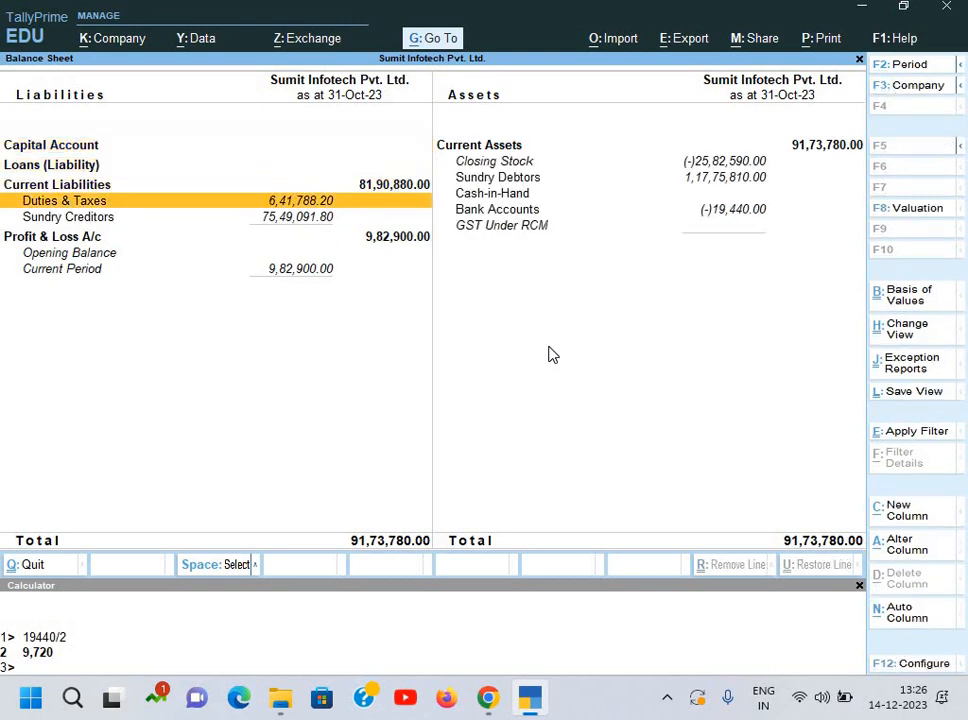
{"action": "key", "text": "Return"}
{"action": "key", "text": "Down"}
{"action": "key", "text": "Down"}
{"action": "key", "text": "Down"}
{"action": "key", "text": "Down"}
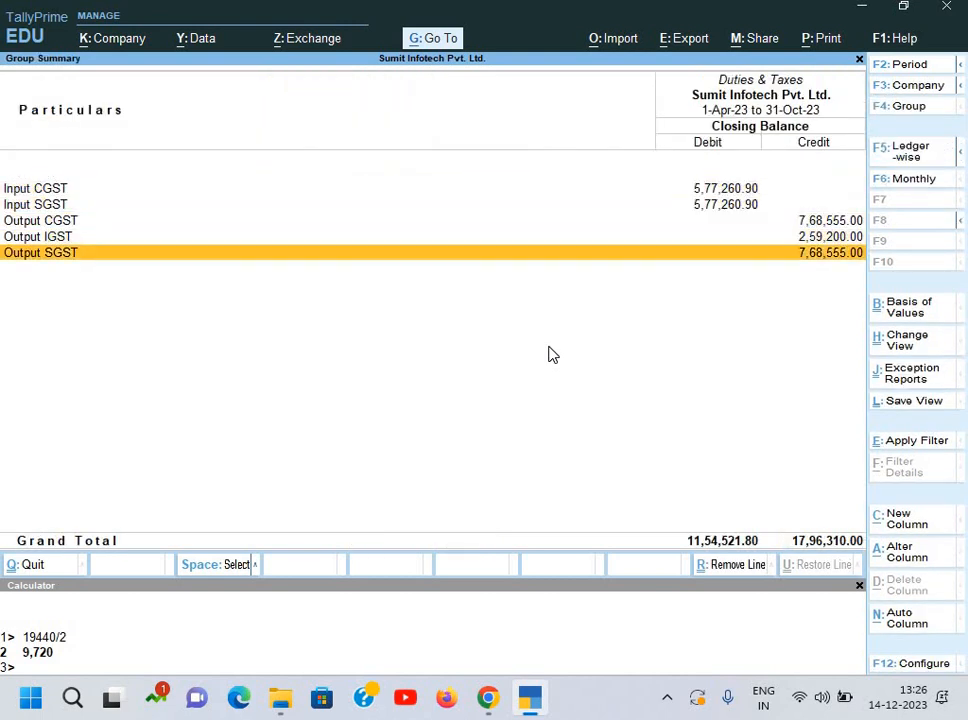
{"action": "key", "text": "Up"}
{"action": "key", "text": "Up"}
{"action": "key", "text": "Up"}
{"action": "key", "text": "Up"}
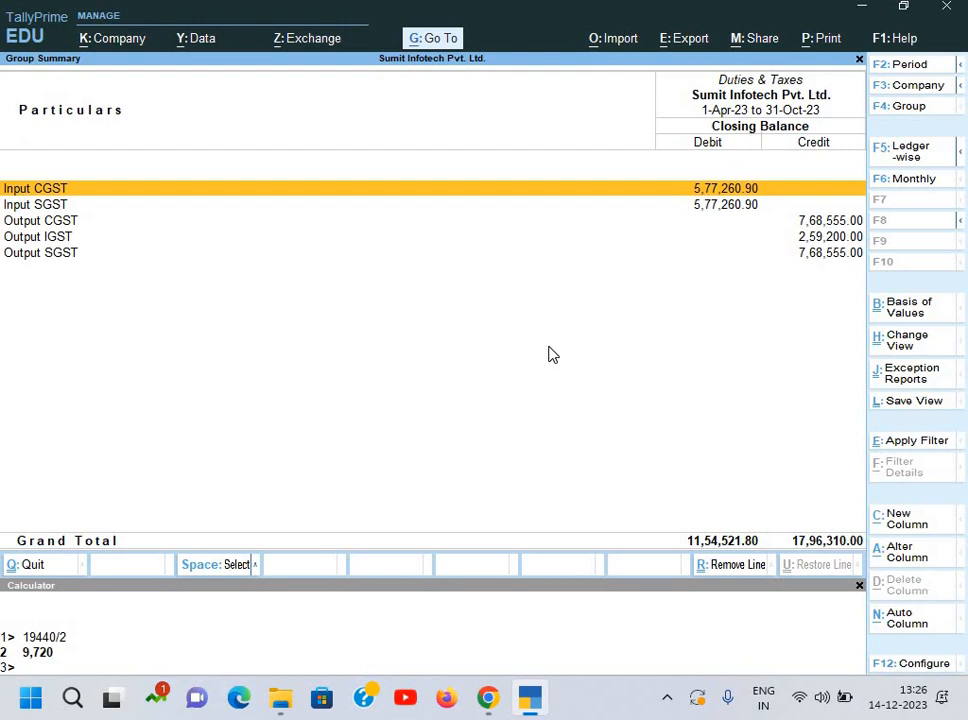
{"action": "key", "text": "super+r"}
Step: Launch Excel with the excel Run command and start a new blank workbook
{"action": "type", "text": "excel"}
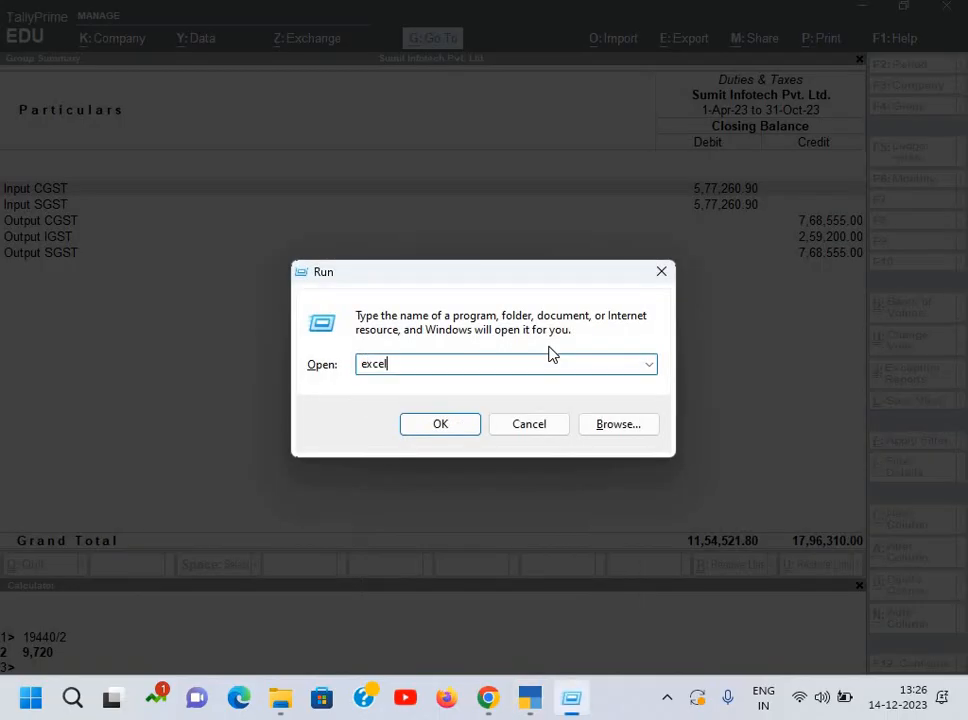
{"action": "key", "text": "Return"}
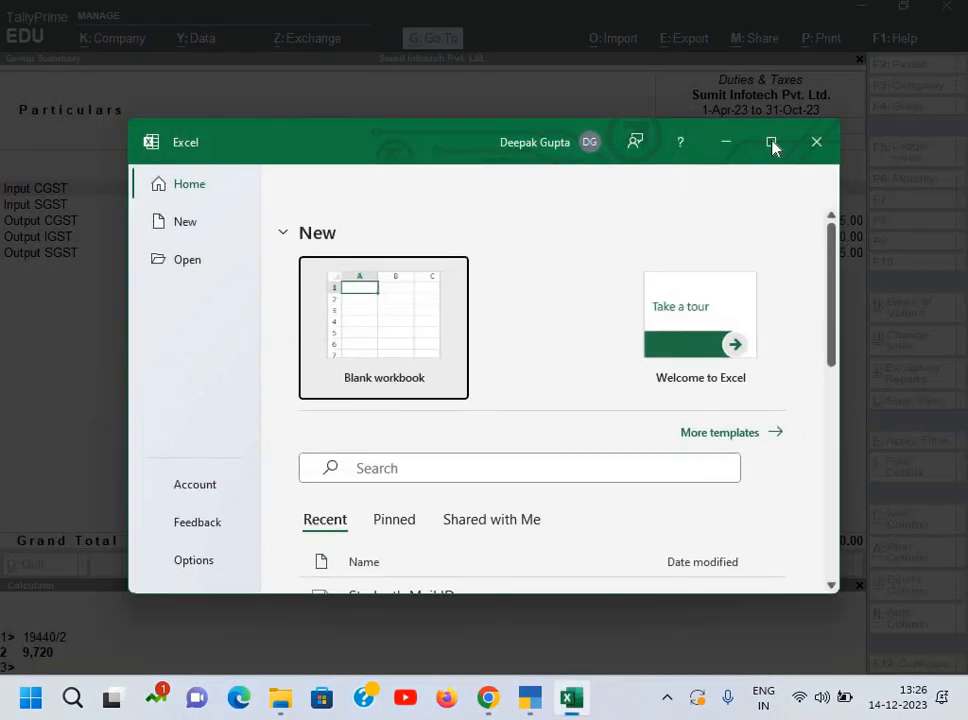
{"action": "left_click", "coordinate": [771, 144]}
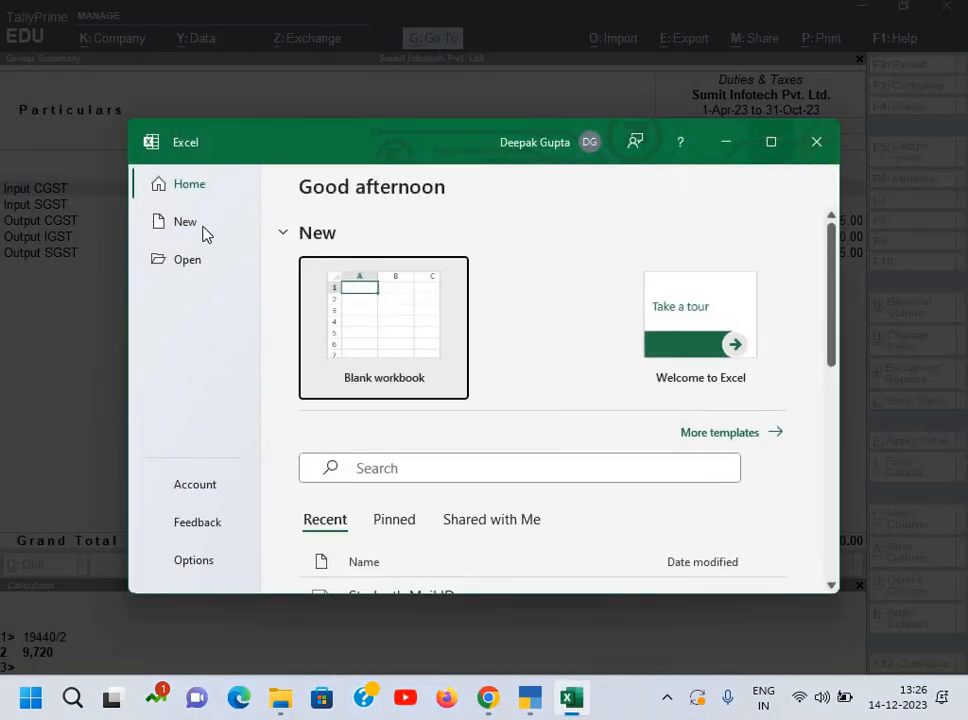
{"action": "left_click", "coordinate": [203, 232]}
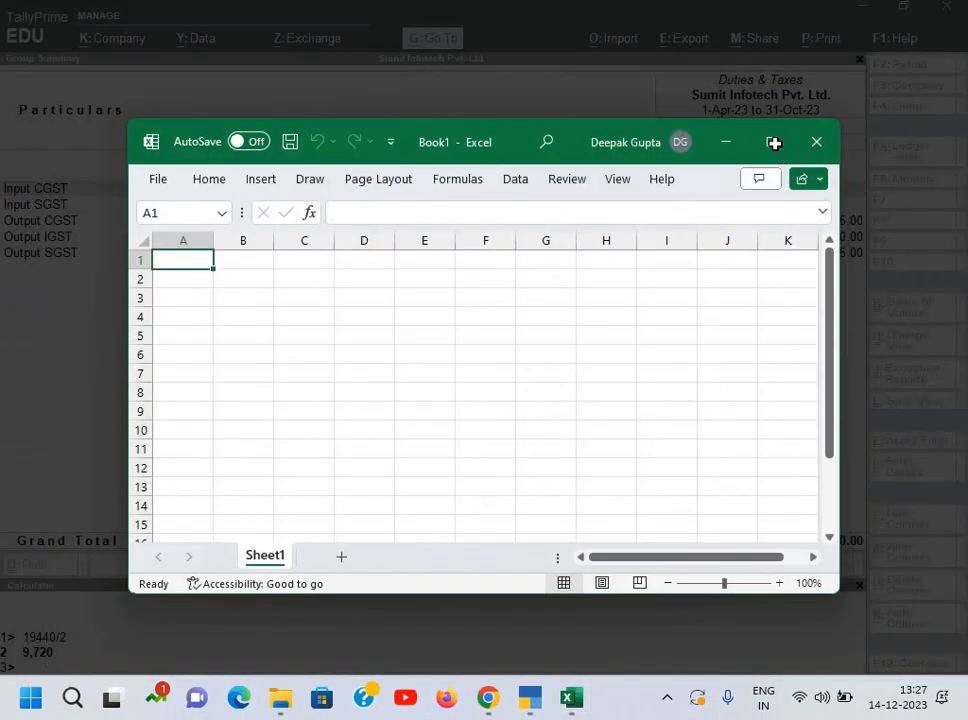
{"action": "scroll", "coordinate": [351, 247], "scroll_direction": "up", "scroll_amount": 4}
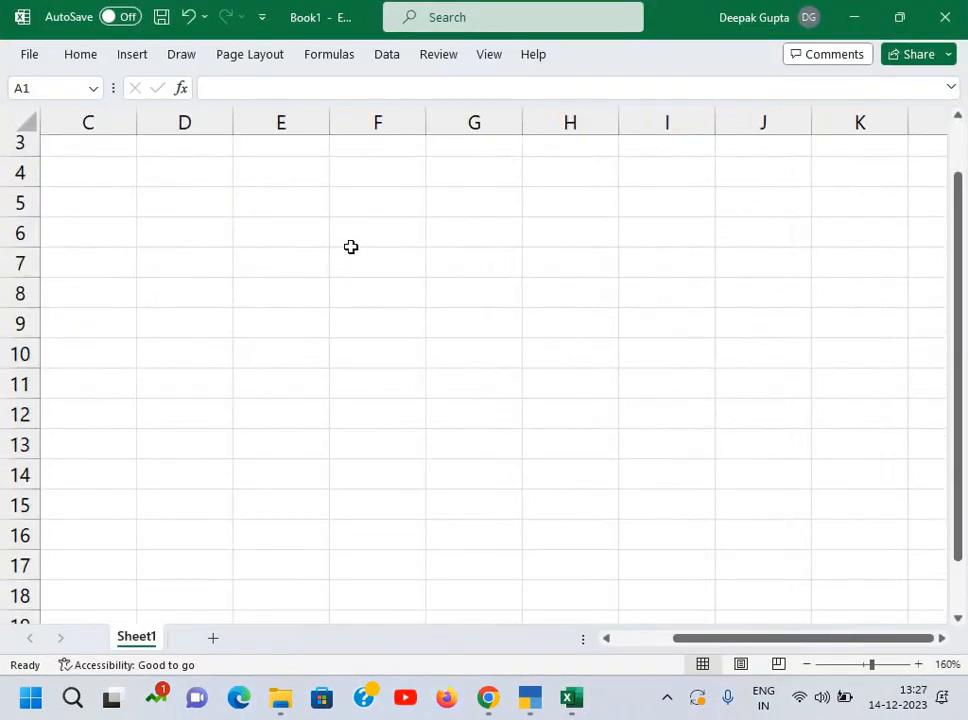
{"action": "scroll", "coordinate": [351, 247], "scroll_direction": "up", "scroll_amount": 2}
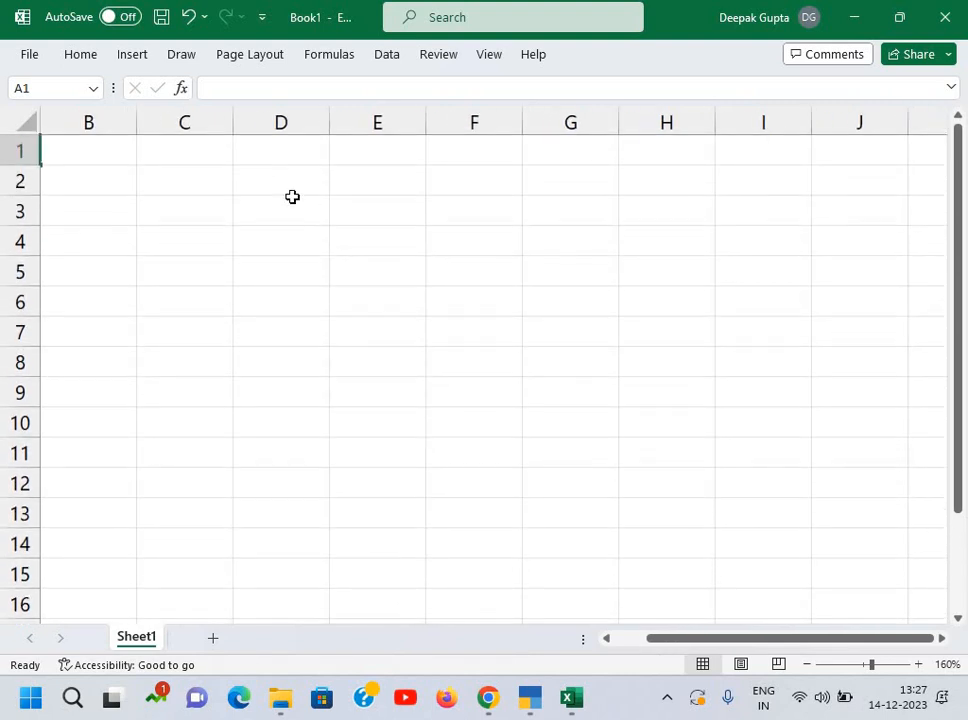
Step: Enter the headings IGST in D2, CGST in F2 and SGST in H2
{"action": "left_click", "coordinate": [281, 181]}
{"action": "type", "text": "I"}
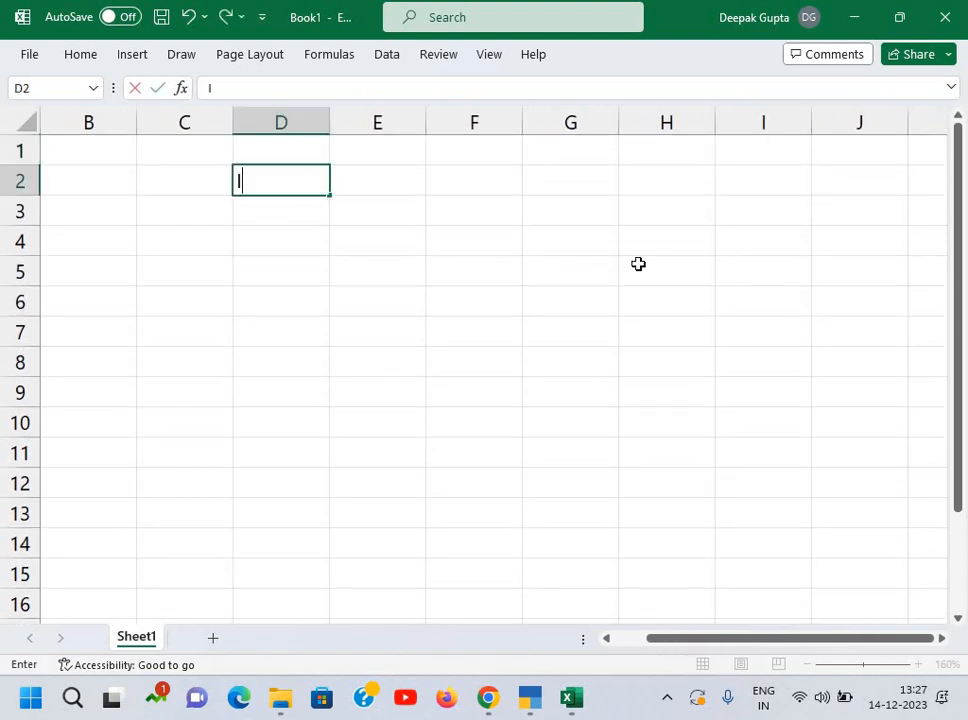
{"action": "type", "text": "GST"}
{"action": "key", "text": "Tab"}
{"action": "key", "text": "Tab"}
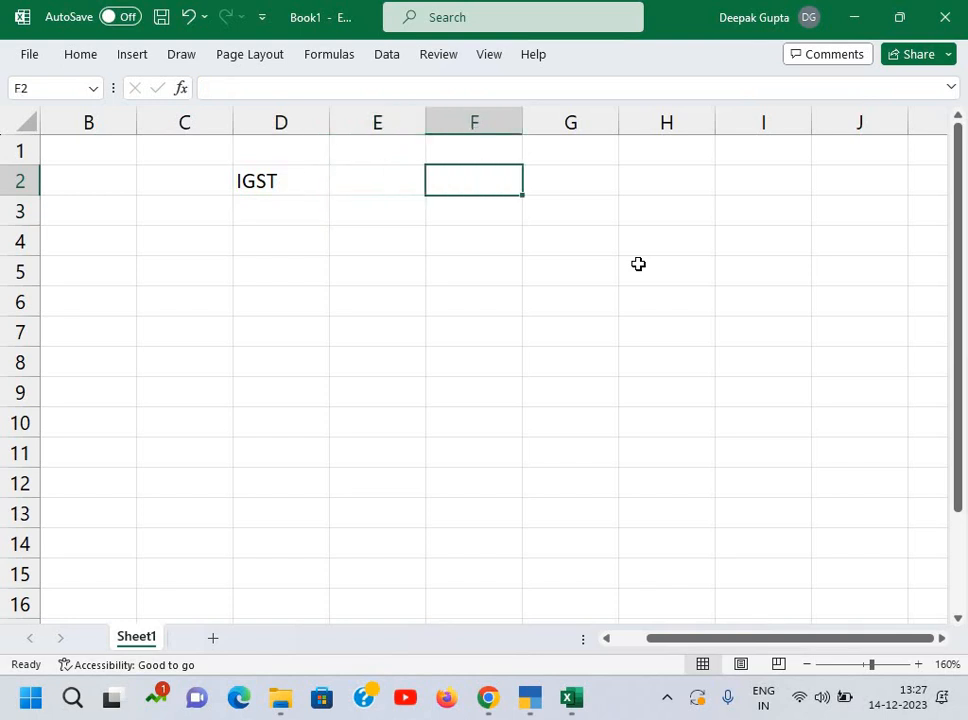
{"action": "type", "text": "CGSTS"}
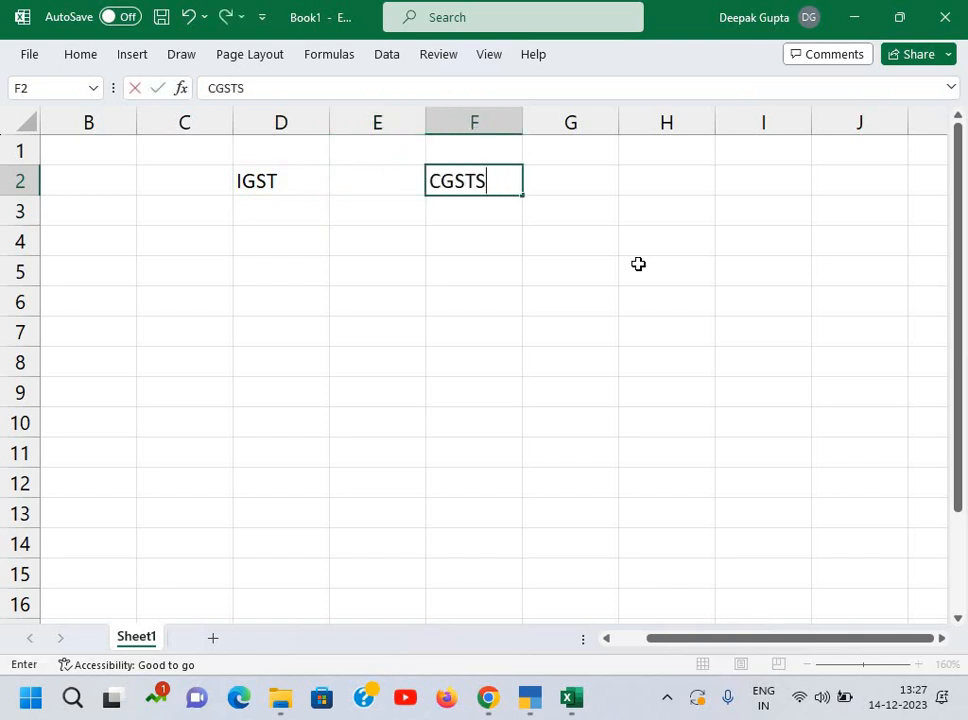
{"action": "key", "text": "BackSpace"}
{"action": "key", "text": "Return"}
{"action": "key", "text": "Up"}
{"action": "key", "text": "Tab"}
{"action": "key", "text": "Tab"}
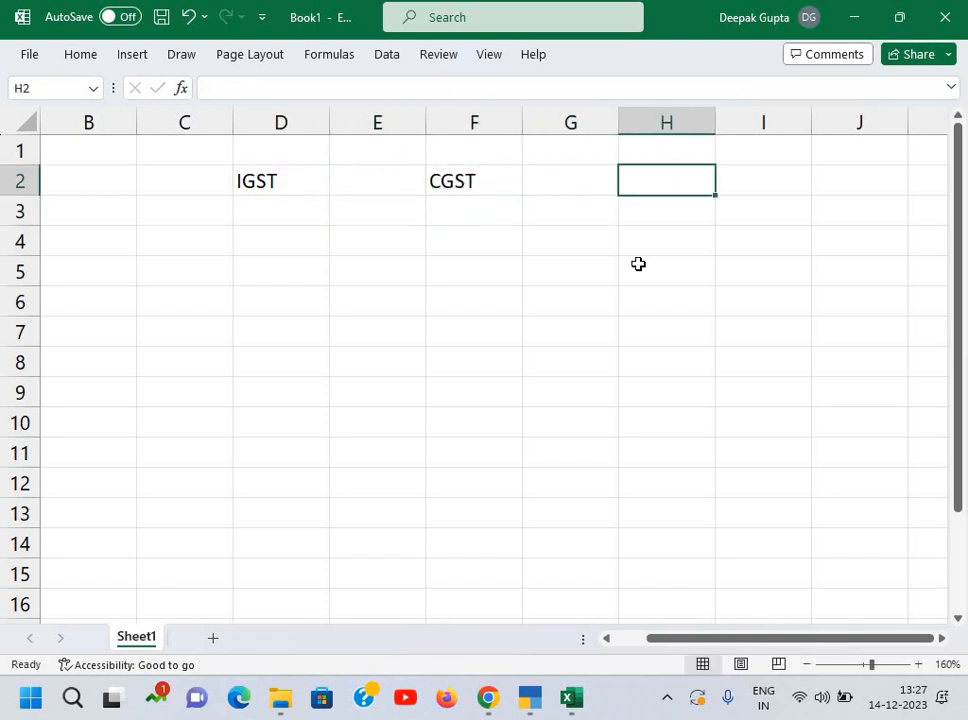
{"action": "type", "text": "SGST"}
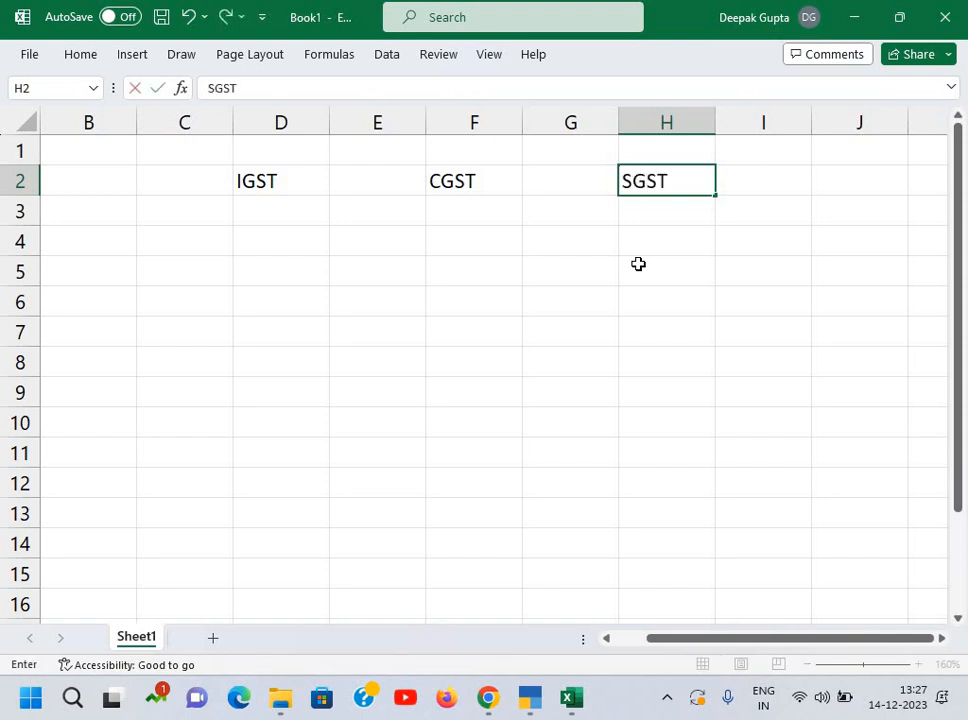
{"action": "key", "text": "Return"}
{"action": "key", "text": "Left"}
{"action": "key", "text": "Left"}
{"action": "key", "text": "Left"}
{"action": "key", "text": "Left"}
{"action": "key", "text": "Left"}
{"action": "key", "text": "Left"}
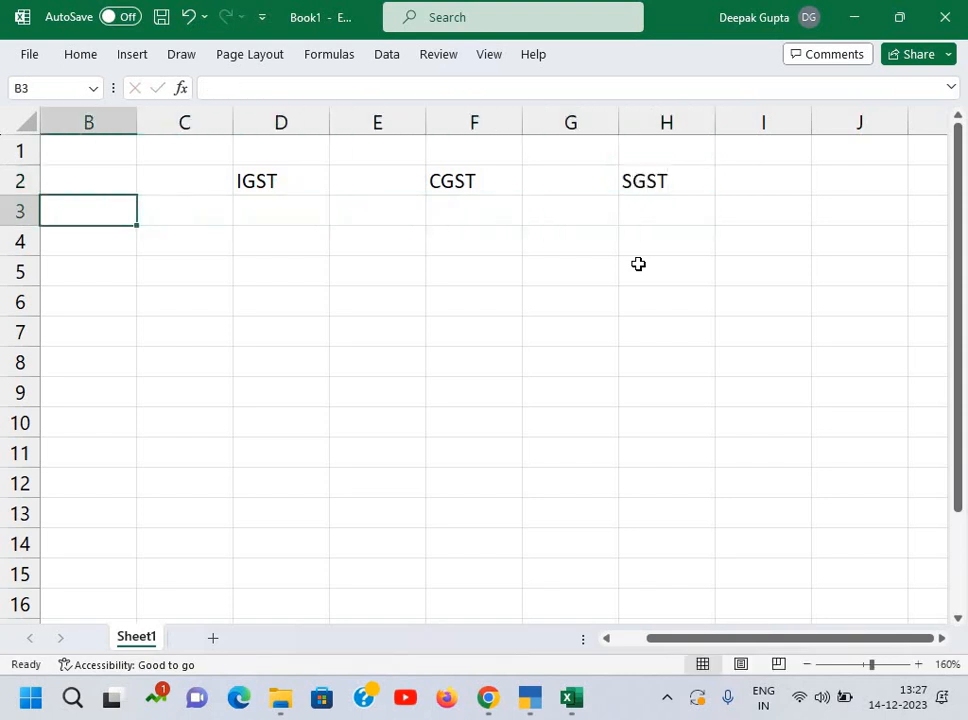
{"action": "key", "text": "Down"}
Step: Enter the labels IGST in B4, CGST in B6 and SGST in B8
{"action": "type", "text": "IGST"}
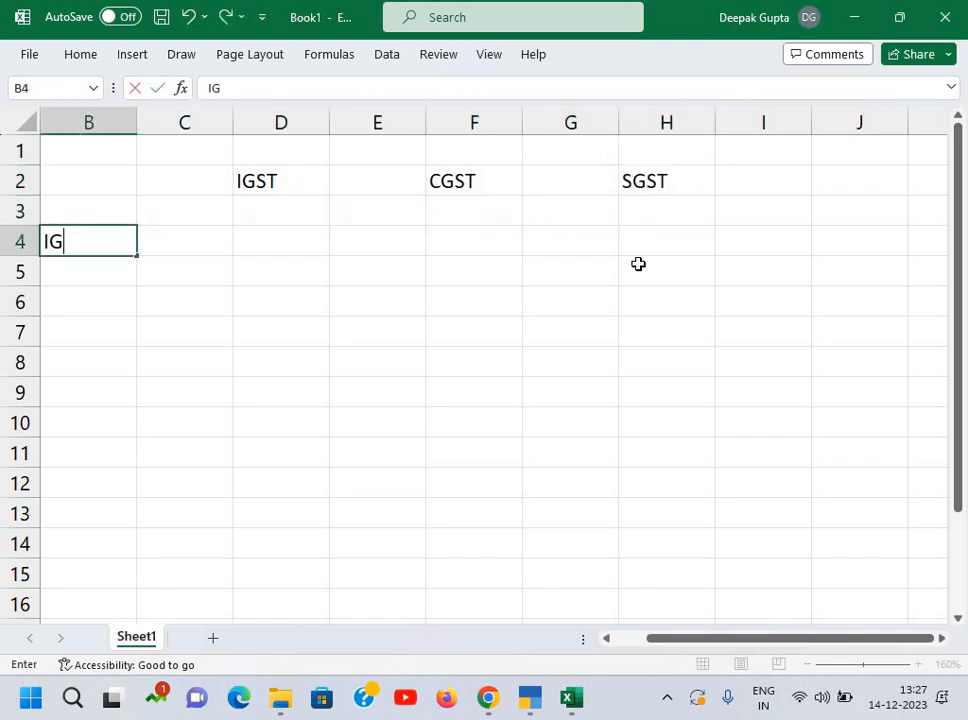
{"action": "key", "text": "Return"}
{"action": "key", "text": "Return"}
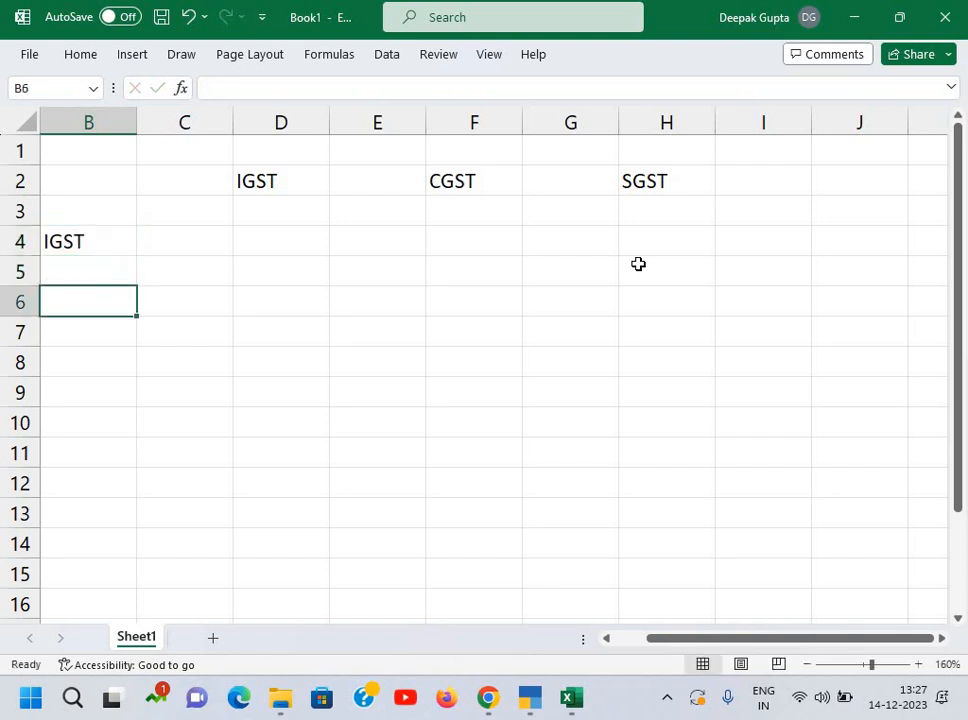
{"action": "type", "text": "CGST"}
{"action": "key", "text": "Return"}
{"action": "key", "text": "Return"}
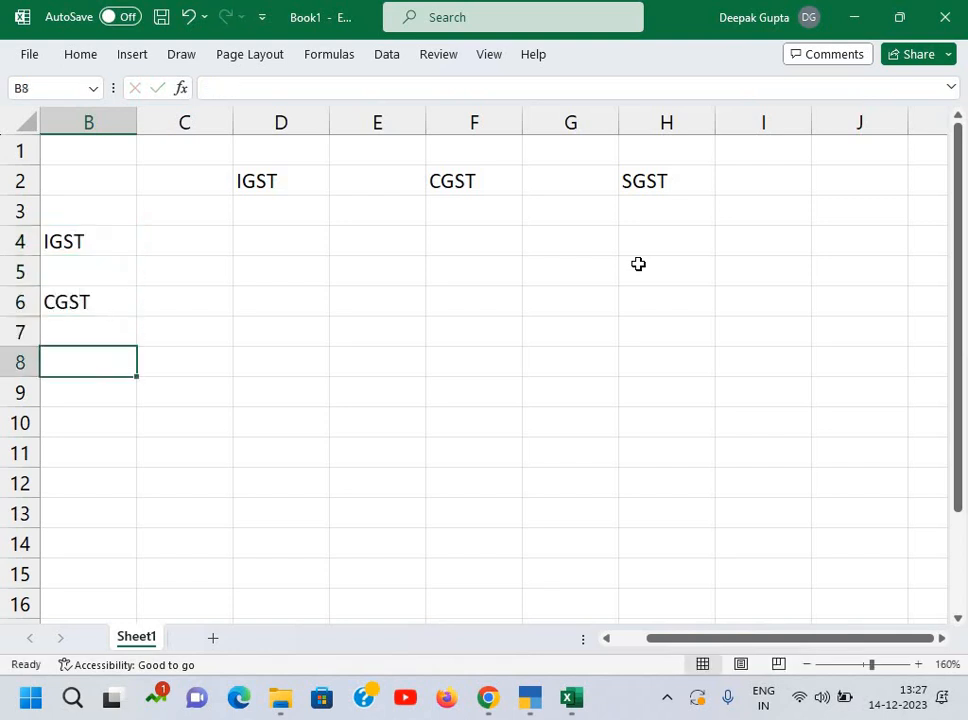
{"action": "key", "text": "Down"}
{"action": "key", "text": "Up"}
{"action": "type", "text": "SGST"}
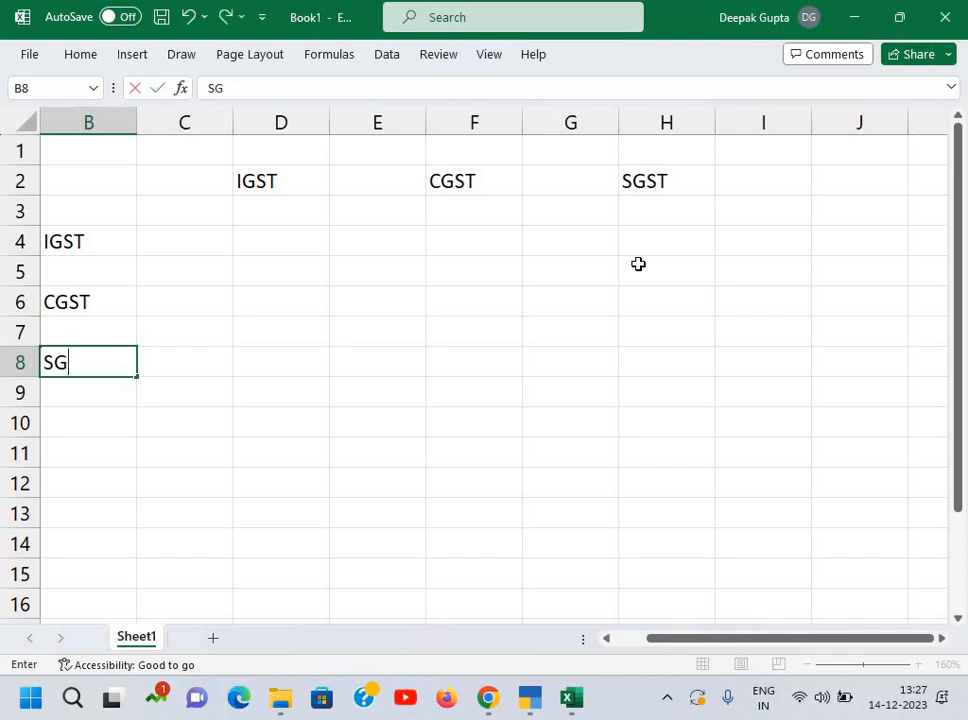
{"action": "key", "text": "Return"}
{"action": "key", "text": "Up"}
Step: Check Tally's balance and enter the input CGST of 577260.90 in B7
{"action": "key", "text": "Up"}
{"action": "key", "text": "Up"}
{"action": "key", "text": "Up"}
{"action": "key", "text": "Up"}
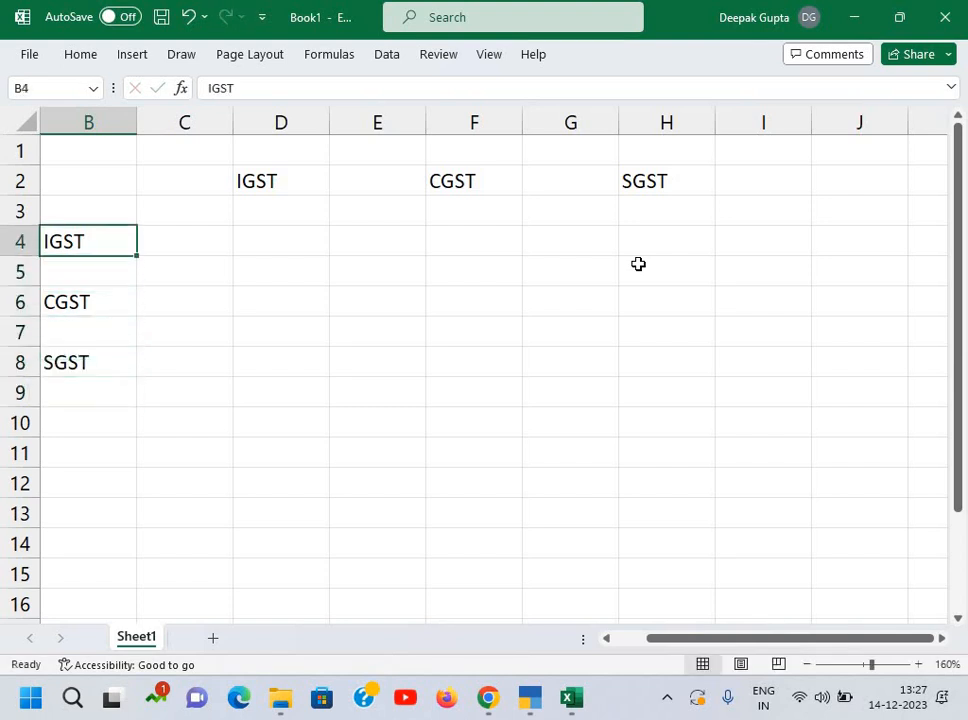
{"action": "key", "text": "Right"}
{"action": "key", "text": "Right"}
{"action": "key", "text": "Right"}
{"action": "key", "text": "Up"}
{"action": "key", "text": "Up"}
{"action": "key", "text": "Left"}
{"action": "key", "text": "Left"}
{"action": "key", "text": "alt+Tab"}
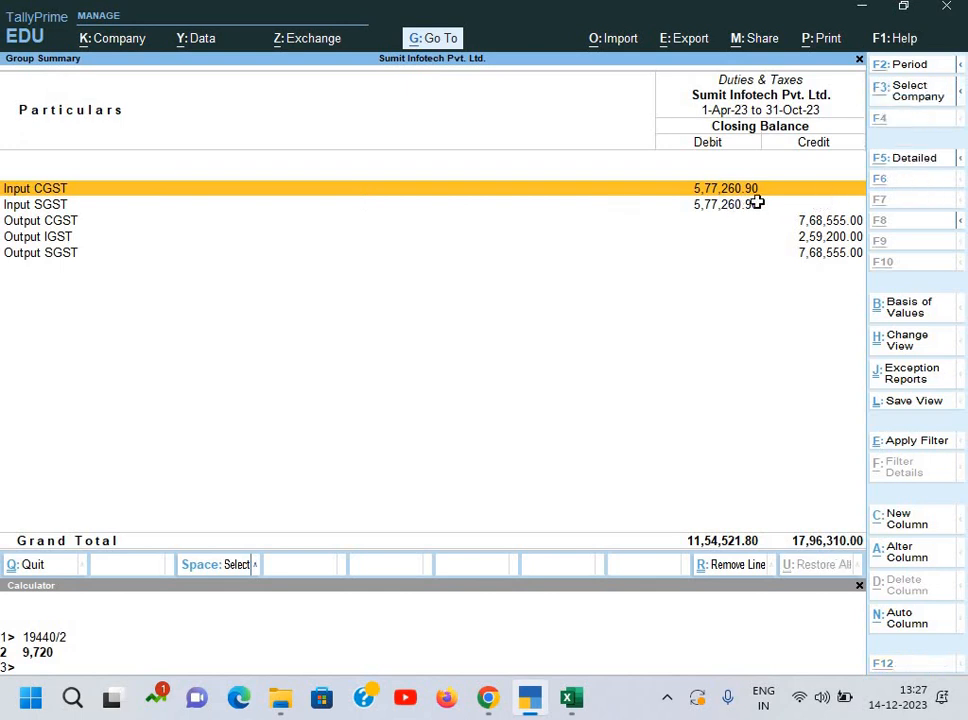
{"action": "key", "text": "alt+Tab"}
{"action": "key", "text": "Down"}
{"action": "key", "text": "Down"}
{"action": "key", "text": "Down"}
{"action": "key", "text": "Down"}
{"action": "key", "text": "Down"}
{"action": "key", "text": "Left"}
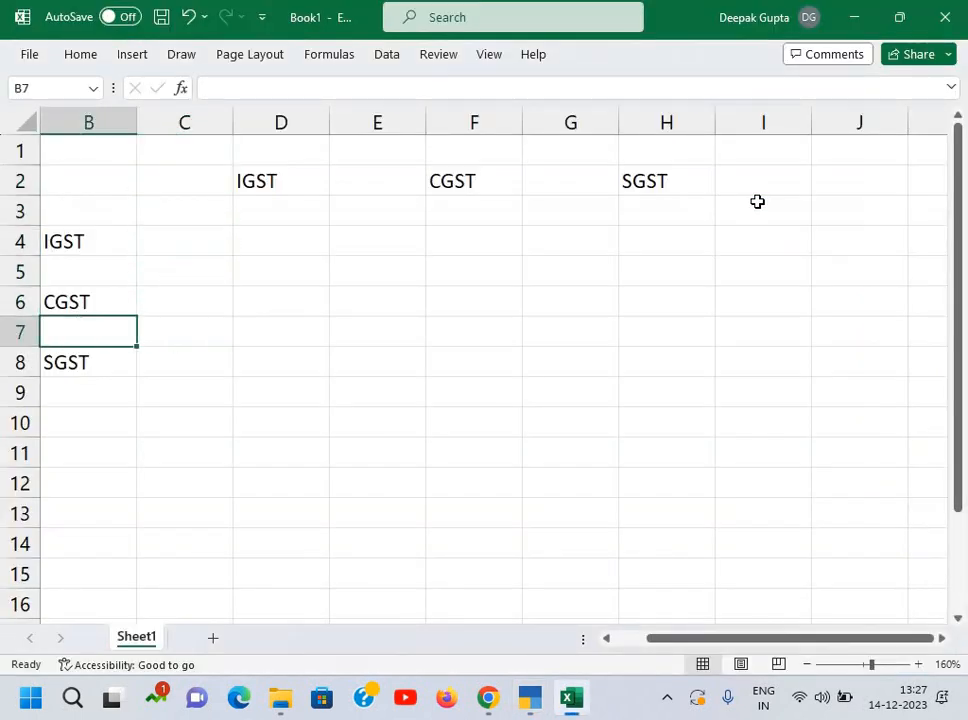
{"action": "type", "text": "577"}
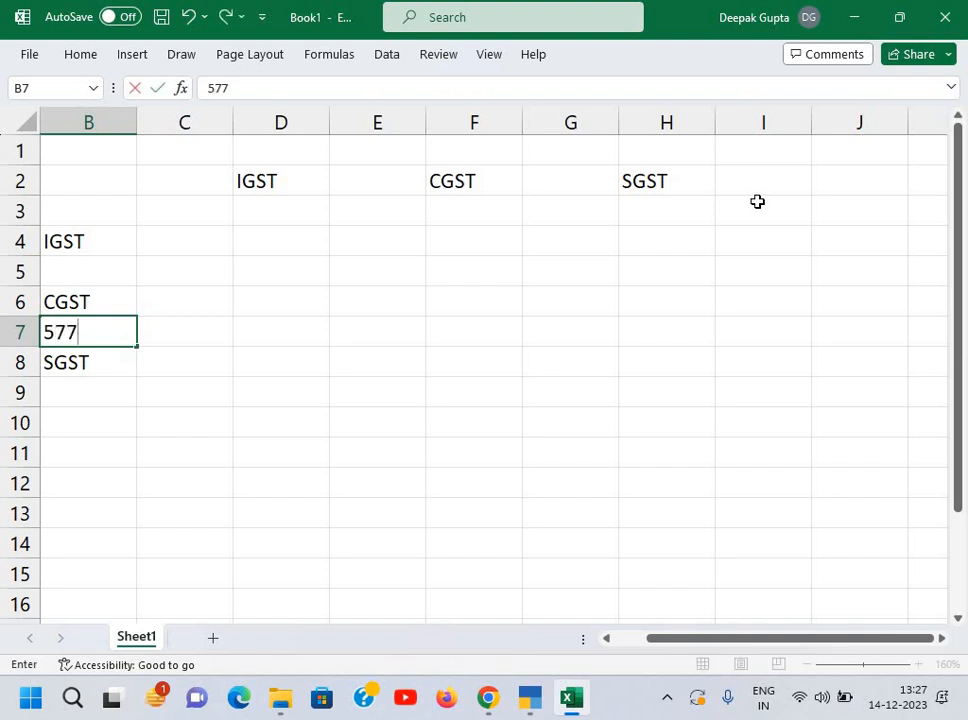
{"action": "type", "text": "260"}
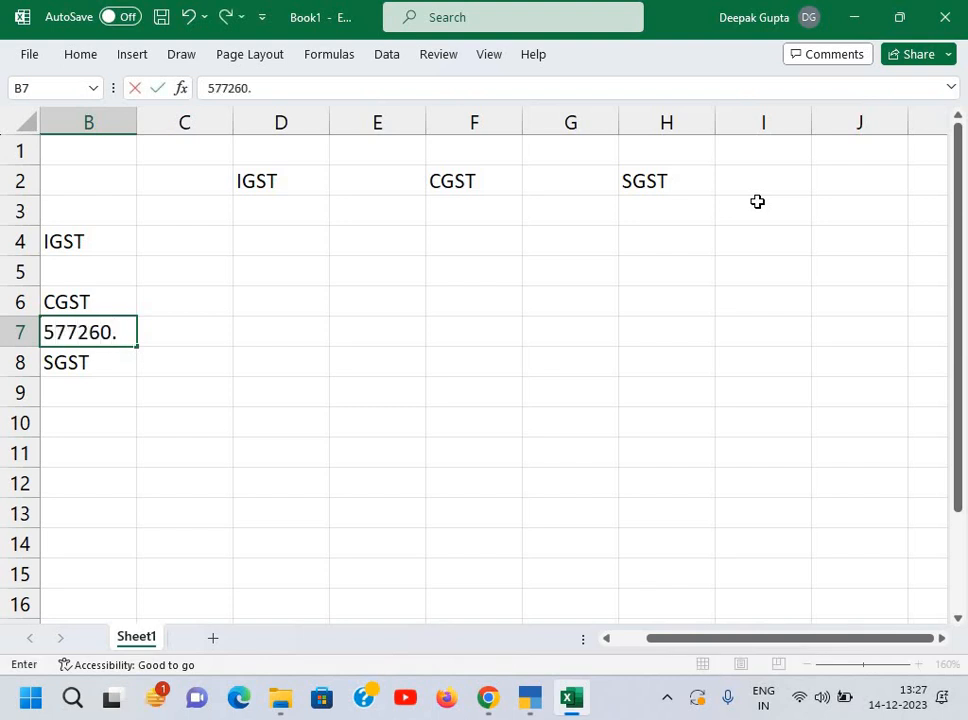
{"action": "type", "text": ".90"}
{"action": "key", "text": "Return"}
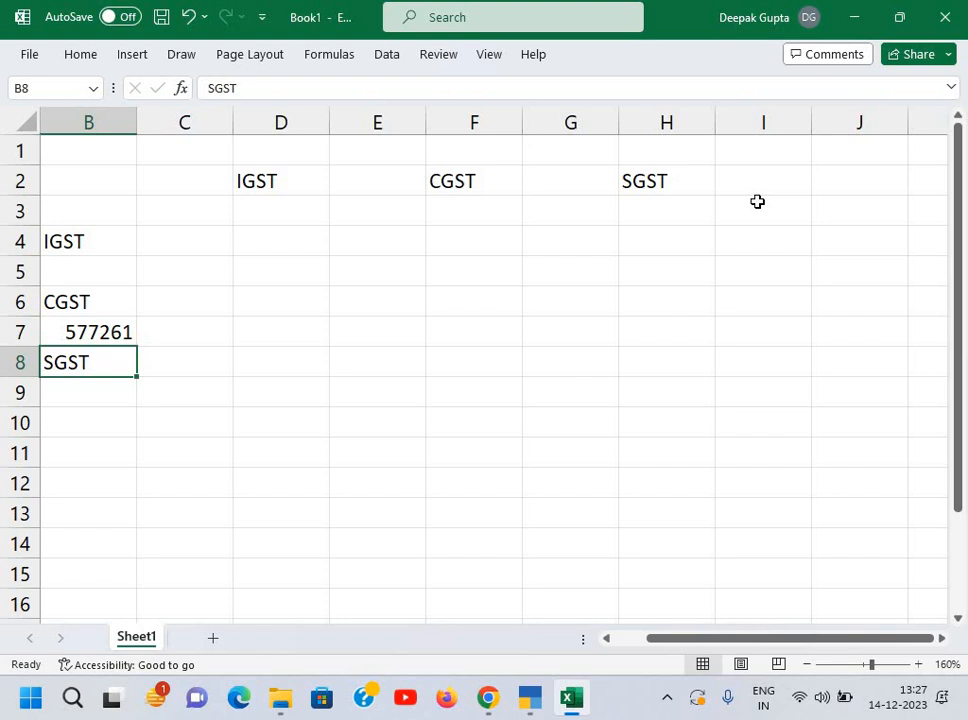
{"action": "key", "text": "Up"}
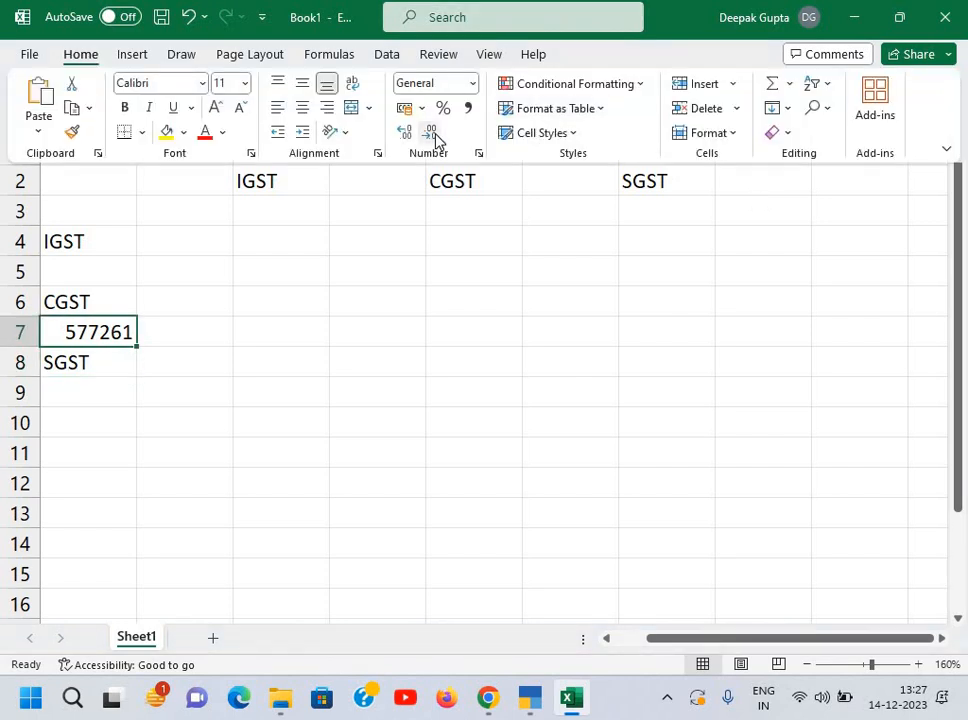
Step: Format B7 as a number with two decimals, and set B9 to =B7 for SGST
{"action": "left_click", "coordinate": [433, 134]}
{"action": "left_click", "coordinate": [406, 138]}
{"action": "left_click", "coordinate": [406, 138]}
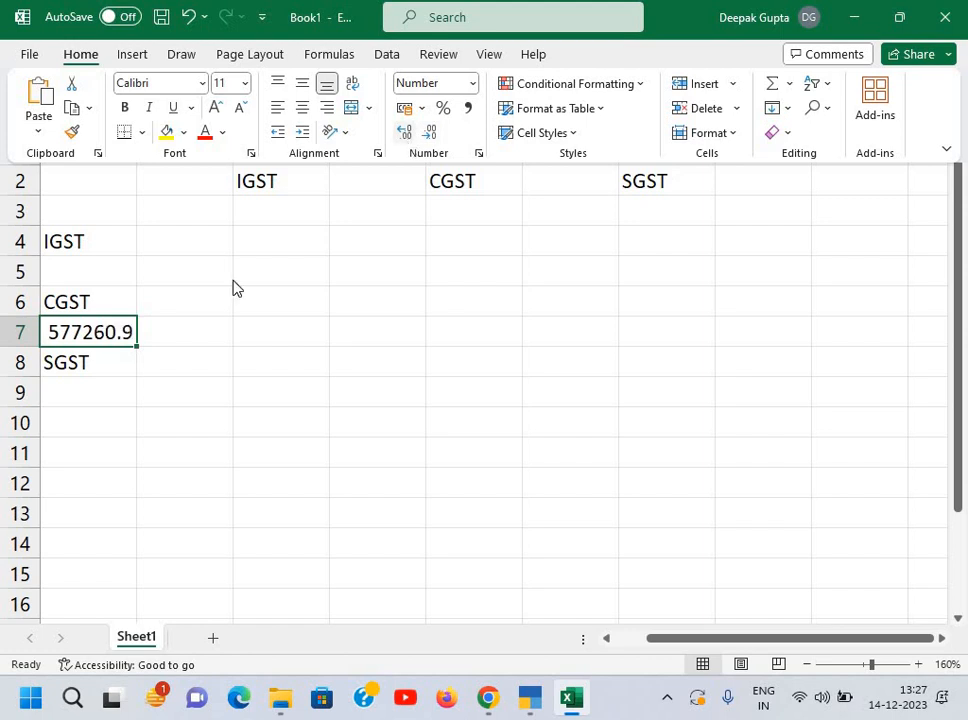
{"action": "left_click", "coordinate": [110, 384]}
{"action": "left_click", "coordinate": [110, 384]}
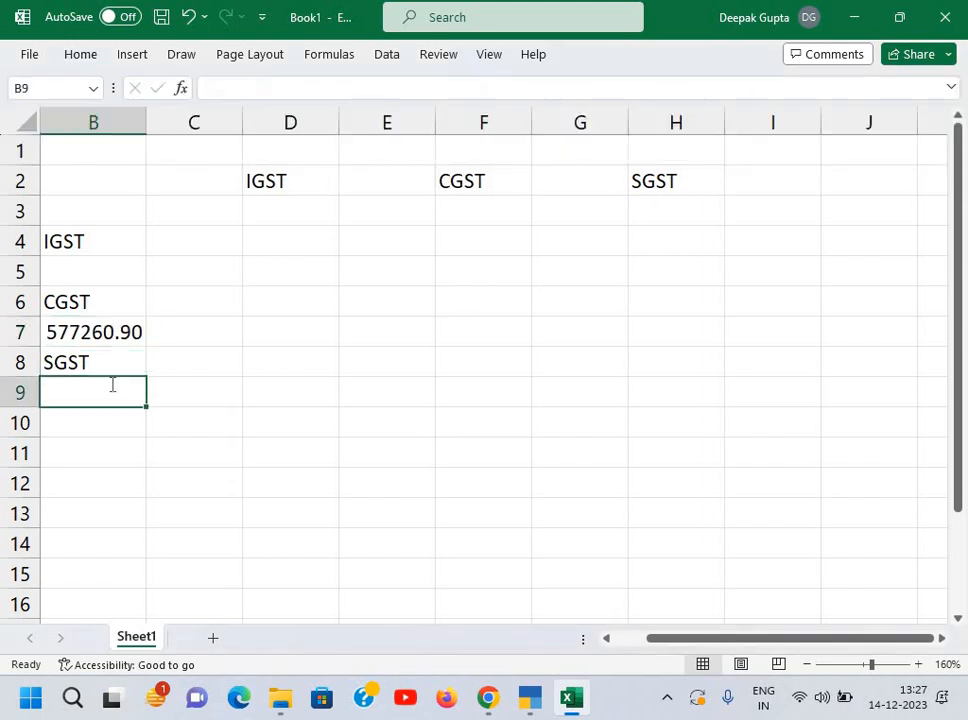
{"action": "type", "text": "="}
{"action": "key", "text": "Up"}
{"action": "key", "text": "Up"}
{"action": "key", "text": "Return"}
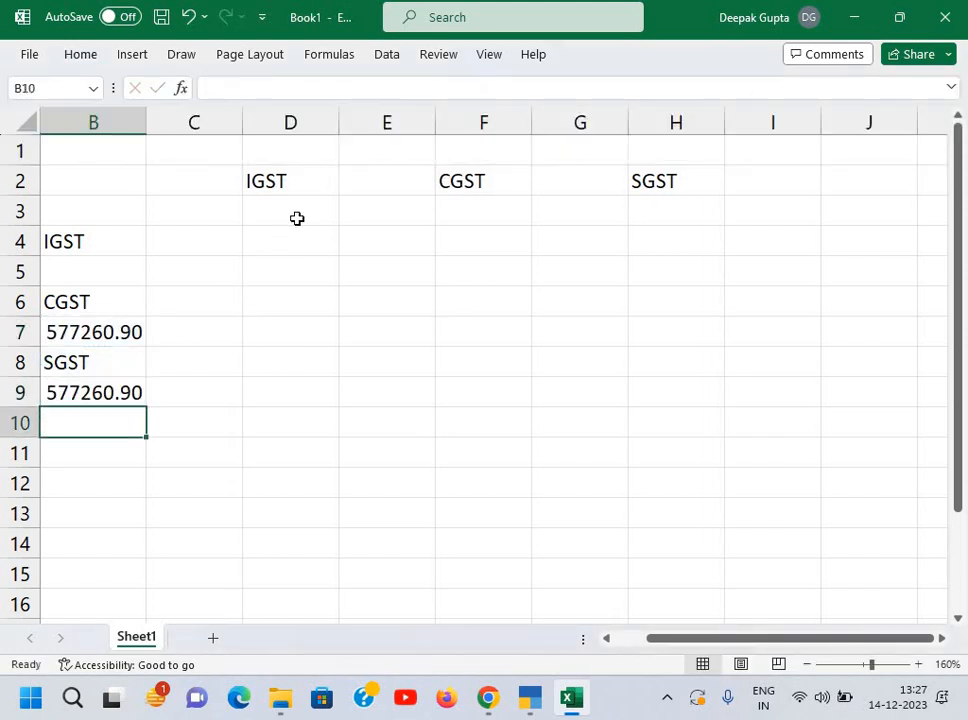
{"action": "left_click", "coordinate": [297, 216]}
{"action": "key", "text": "alt+Tab"}
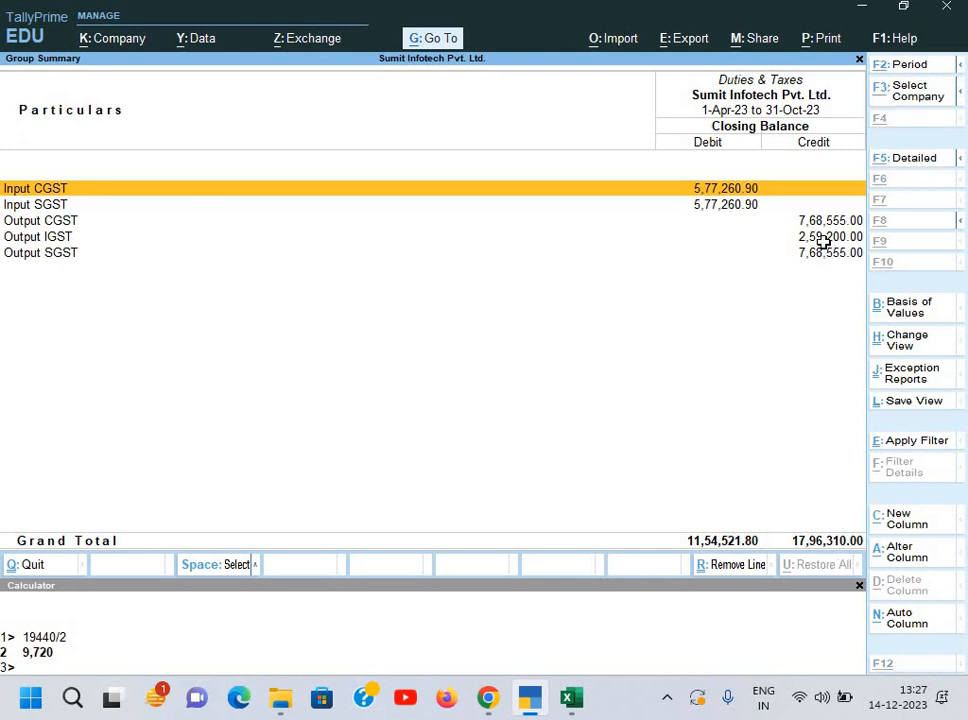
Step: Enter the output balances from Tally: IGST 259200 in D3 and CGST 768555 in F3
{"action": "key", "text": "alt+Tab"}
{"action": "type", "text": "2"}
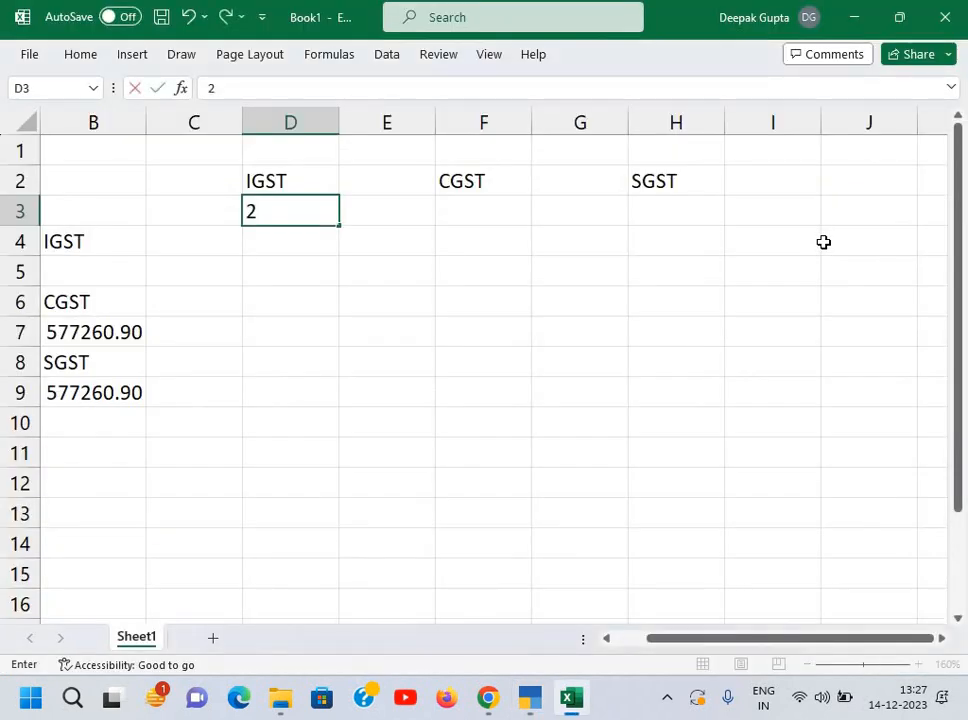
{"action": "type", "text": "59200"}
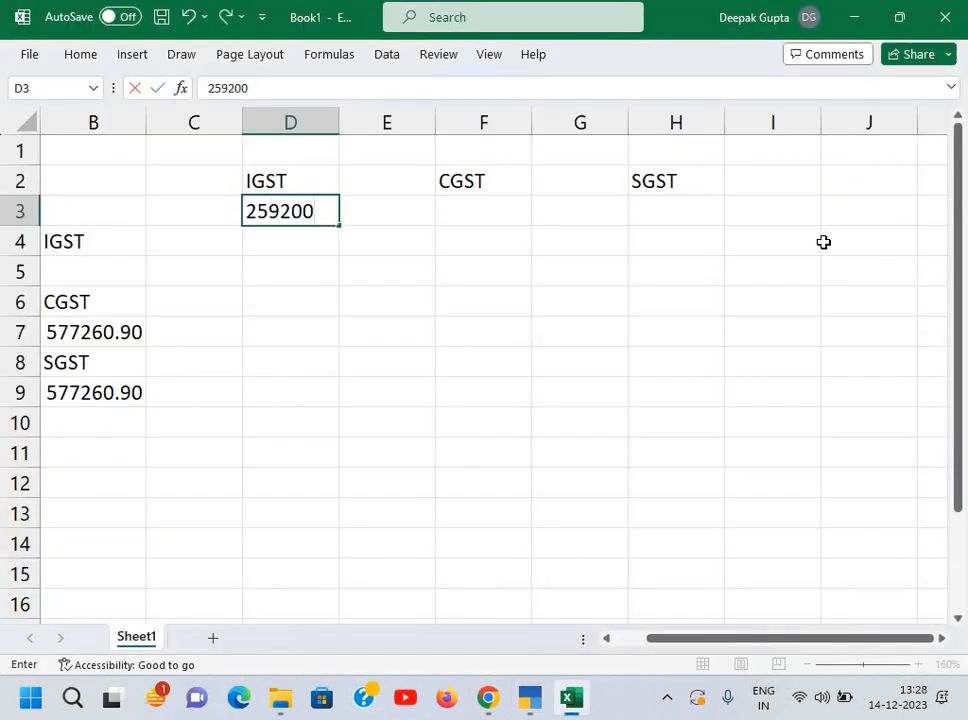
{"action": "key", "text": "Return"}
{"action": "key", "text": "Up"}
{"action": "key", "text": "Right"}
{"action": "key", "text": "Right"}
{"action": "key", "text": "alt+Tab"}
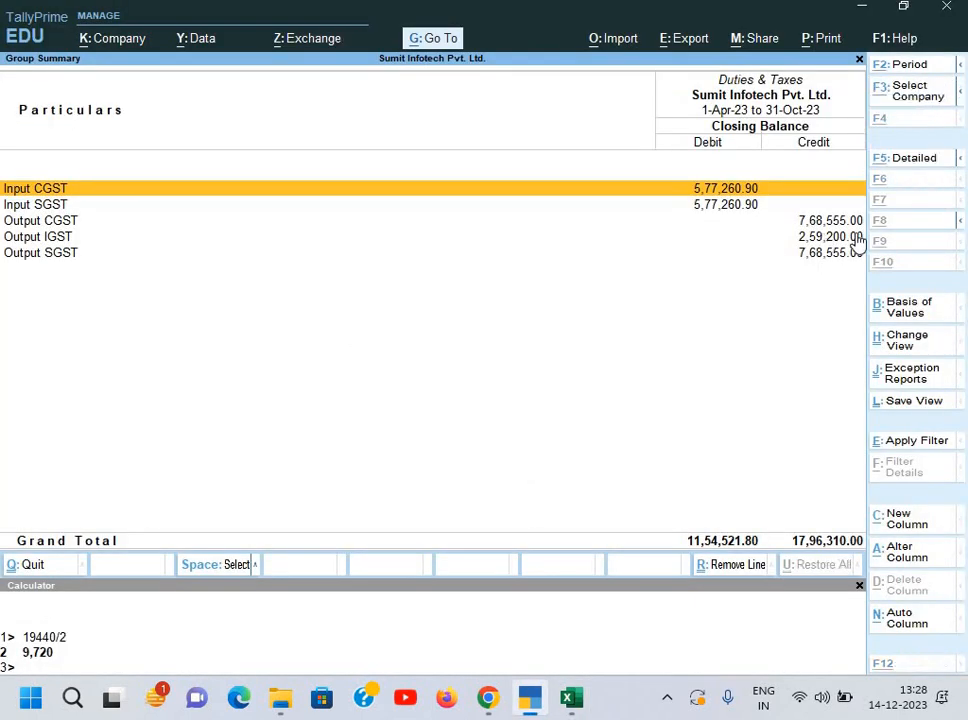
{"action": "key", "text": "alt+Tab"}
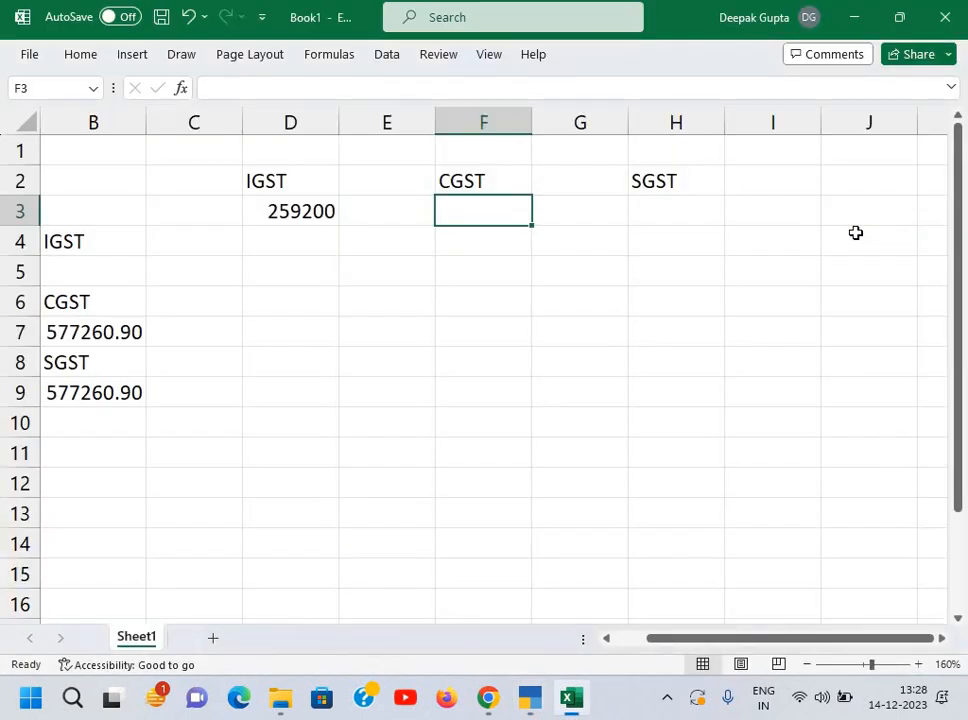
{"action": "type", "text": "768"}
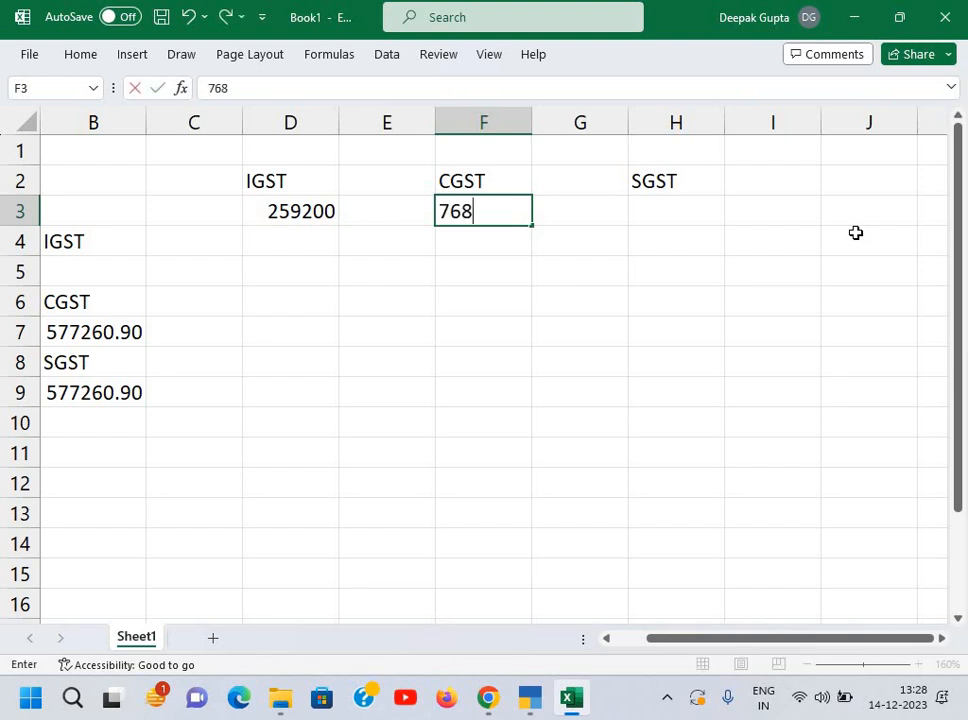
{"action": "type", "text": "5555"}
{"action": "key", "text": "Tab"}
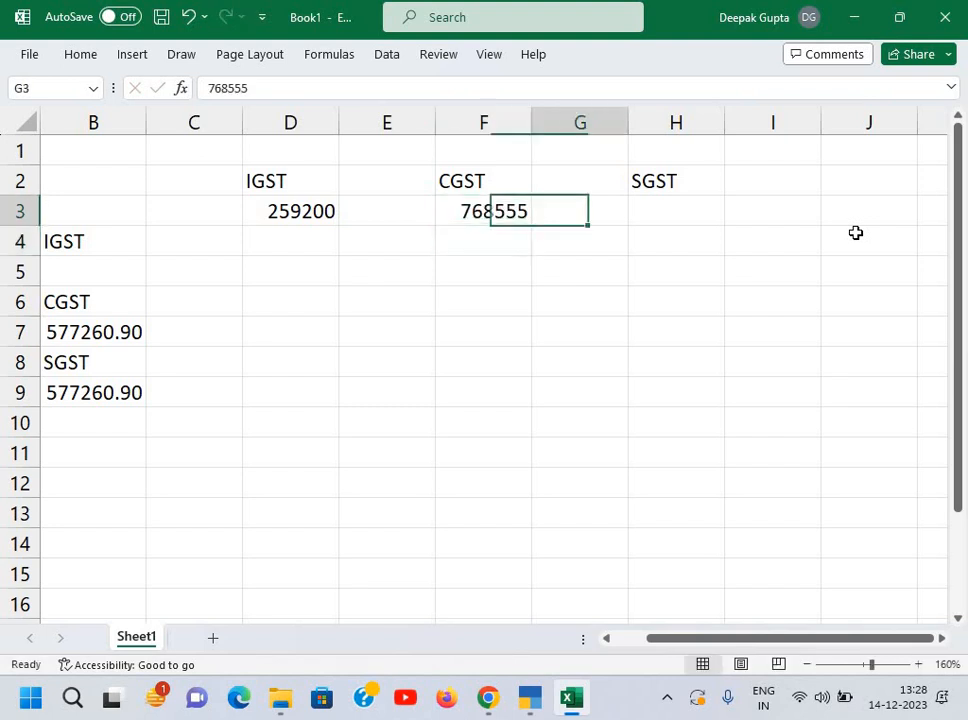
{"action": "key", "text": "Tab"}
{"action": "type", "text": "="}
{"action": "key", "text": "Left"}
{"action": "key", "text": "Left"}
{"action": "key", "text": "Left"}
{"action": "key", "text": "Left"}
{"action": "key", "text": "Left"}
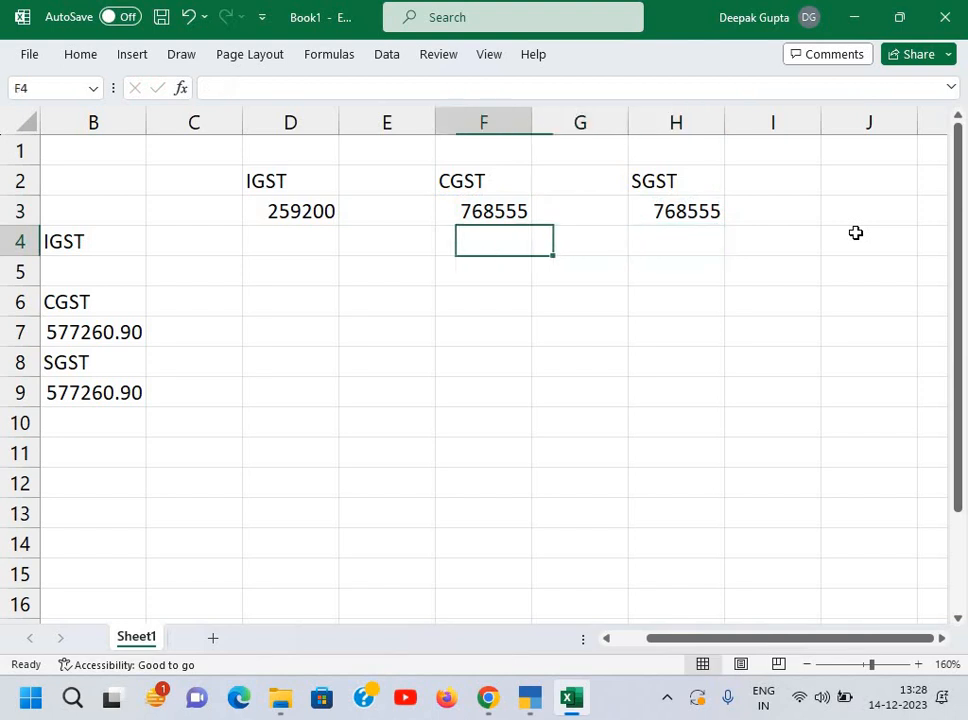
Step: Enter the 259200 IGST set-off in D7 beside the input CGST
{"action": "key", "text": "Up"}
{"action": "key", "text": "Right"}
{"action": "key", "text": "Right"}
{"action": "key", "text": "Right"}
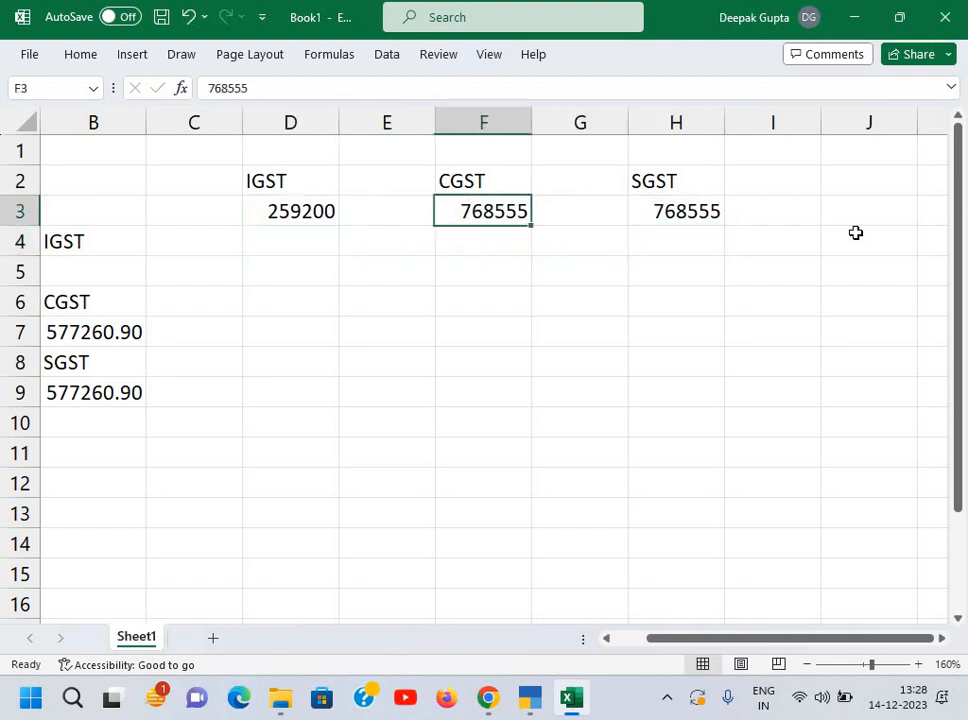
{"action": "key", "text": "Down"}
{"action": "key", "text": "Down"}
{"action": "key", "text": "Left"}
{"action": "key", "text": "Left"}
{"action": "key", "text": "Left"}
{"action": "key", "text": "Left"}
{"action": "key", "text": "Left"}
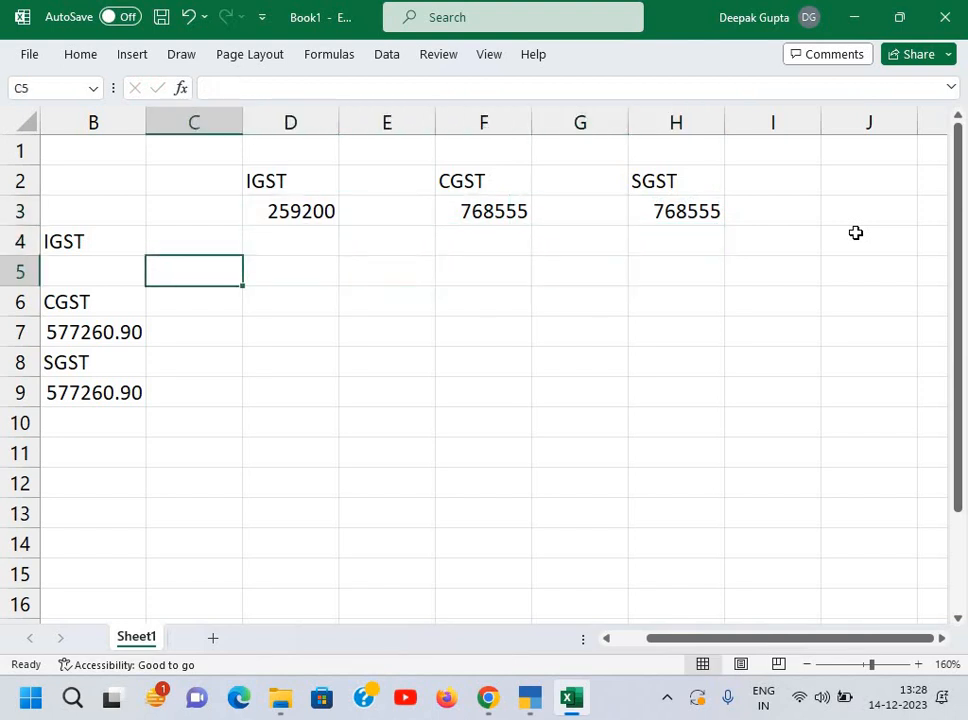
{"action": "key", "text": "Down"}
{"action": "key", "text": "Down"}
{"action": "key", "text": "Up"}
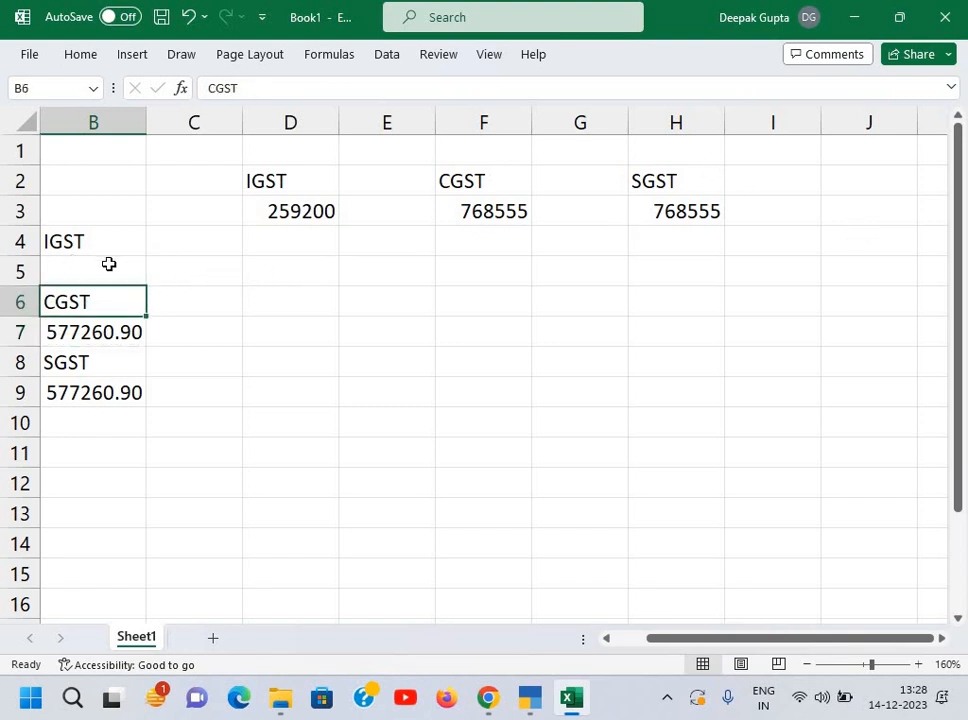
{"action": "left_click", "coordinate": [298, 326]}
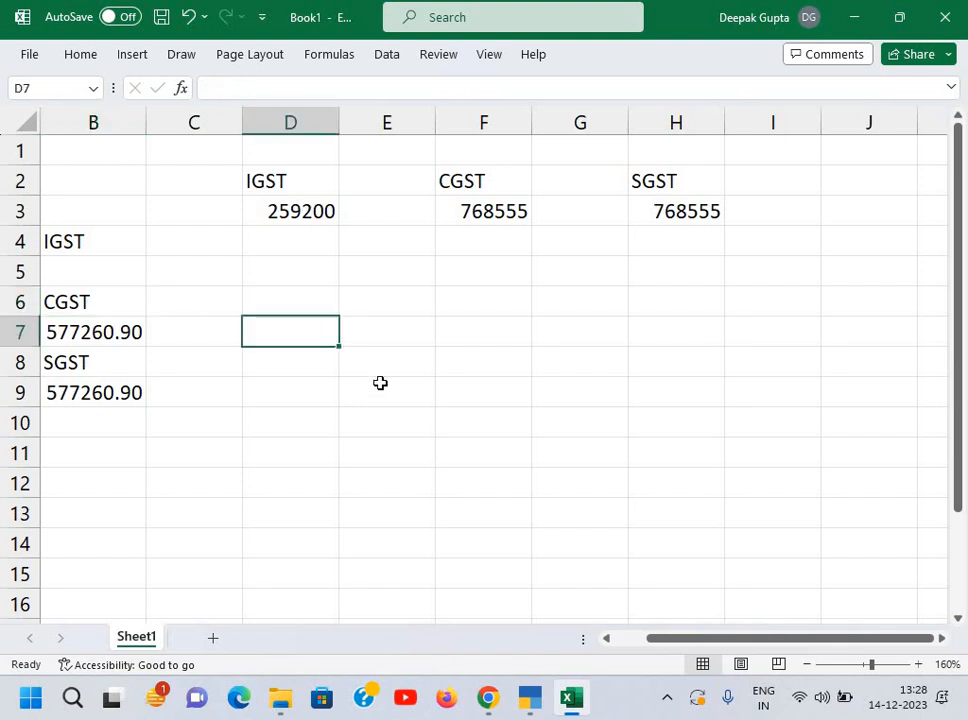
{"action": "type", "text": "2"}
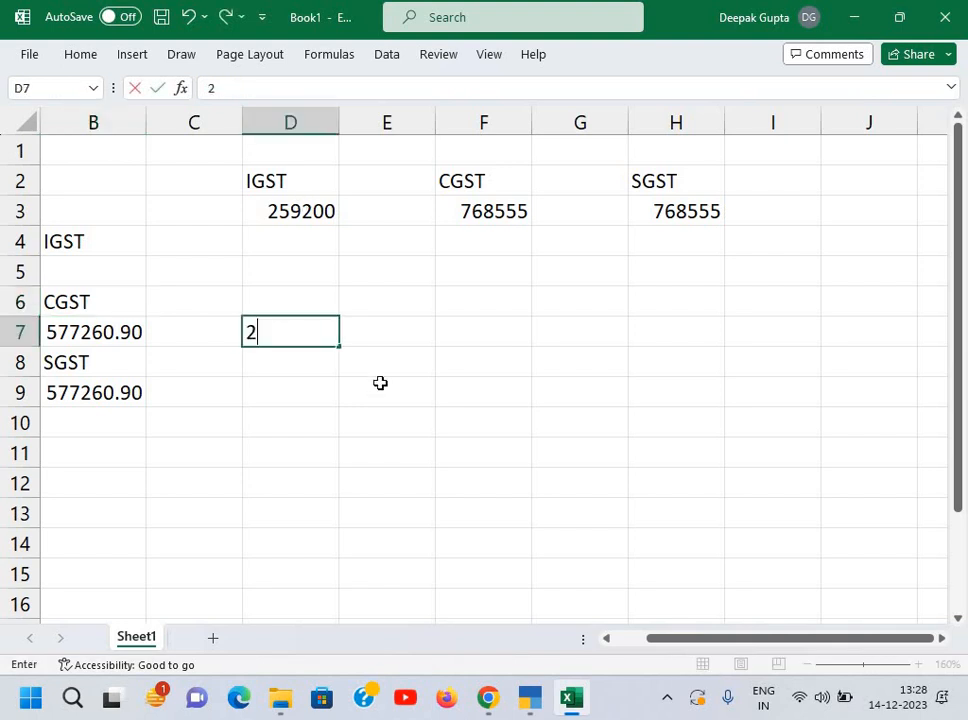
{"action": "type", "text": "59200"}
{"action": "key", "text": "Return"}
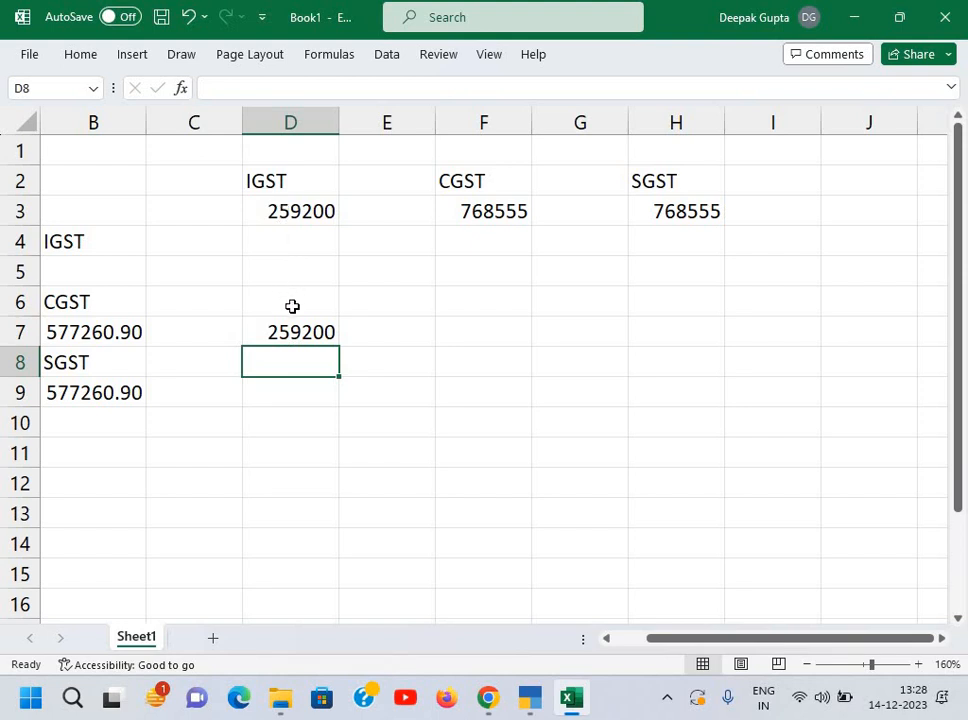
Step: Compute remaining CGST: F7 as =B7-D7, then F10 as =F3-F7 giving 450494.10
{"action": "left_click", "coordinate": [512, 334]}
{"action": "type", "text": "="}
{"action": "key", "text": "Left"}
{"action": "key", "text": "Left"}
{"action": "key", "text": "Left"}
{"action": "key", "text": "Left"}
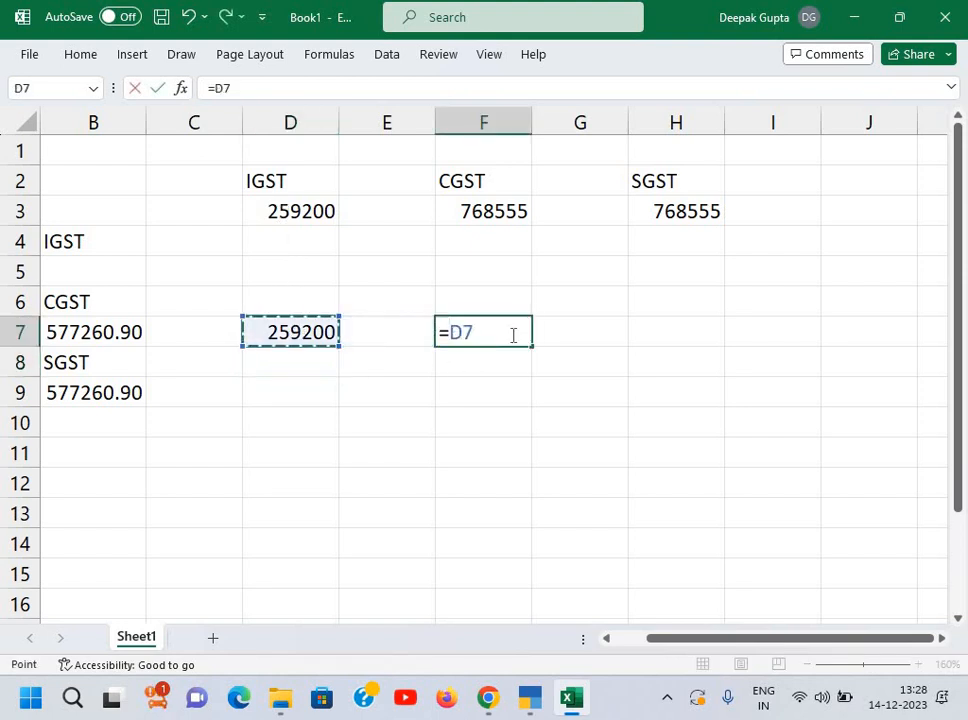
{"action": "type", "text": "-"}
{"action": "key", "text": "Left"}
{"action": "key", "text": "Left"}
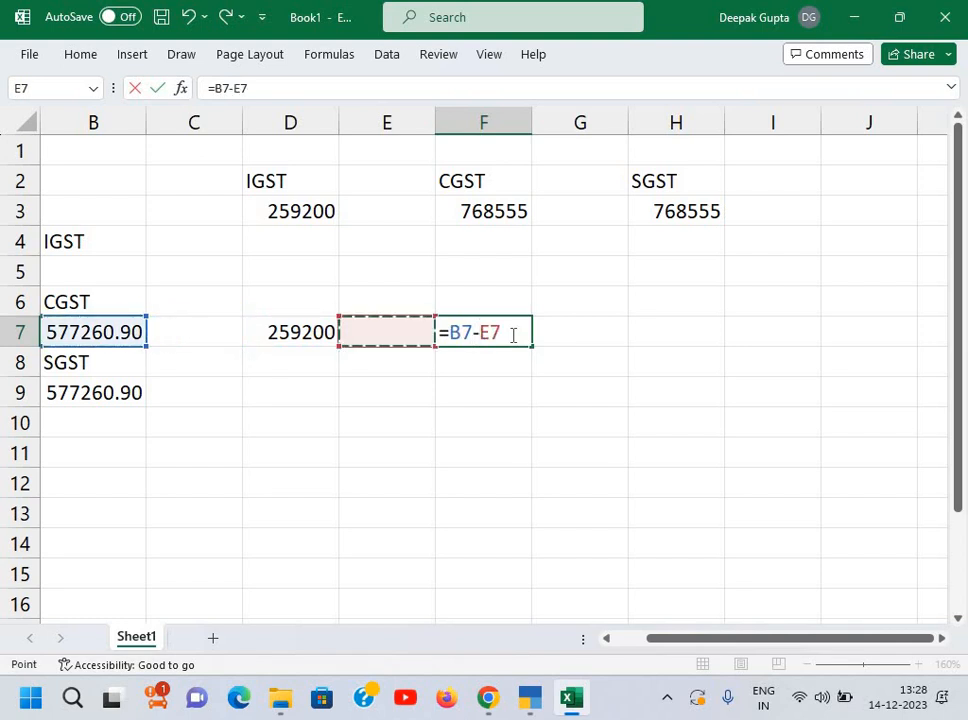
{"action": "key", "text": "Return"}
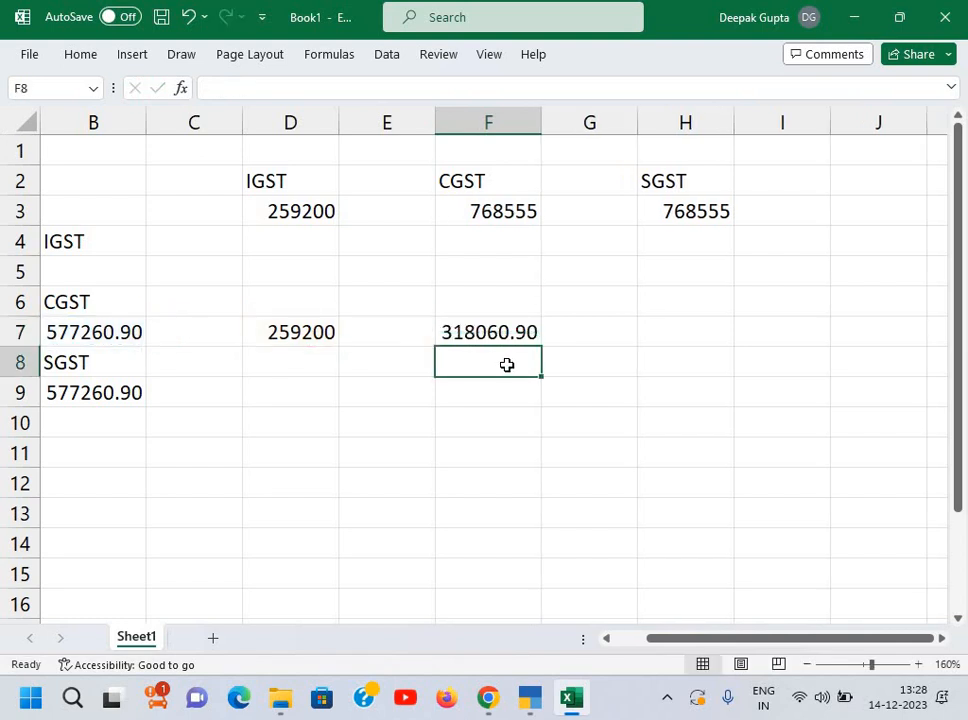
{"action": "left_click", "coordinate": [508, 436]}
{"action": "type", "text": "="}
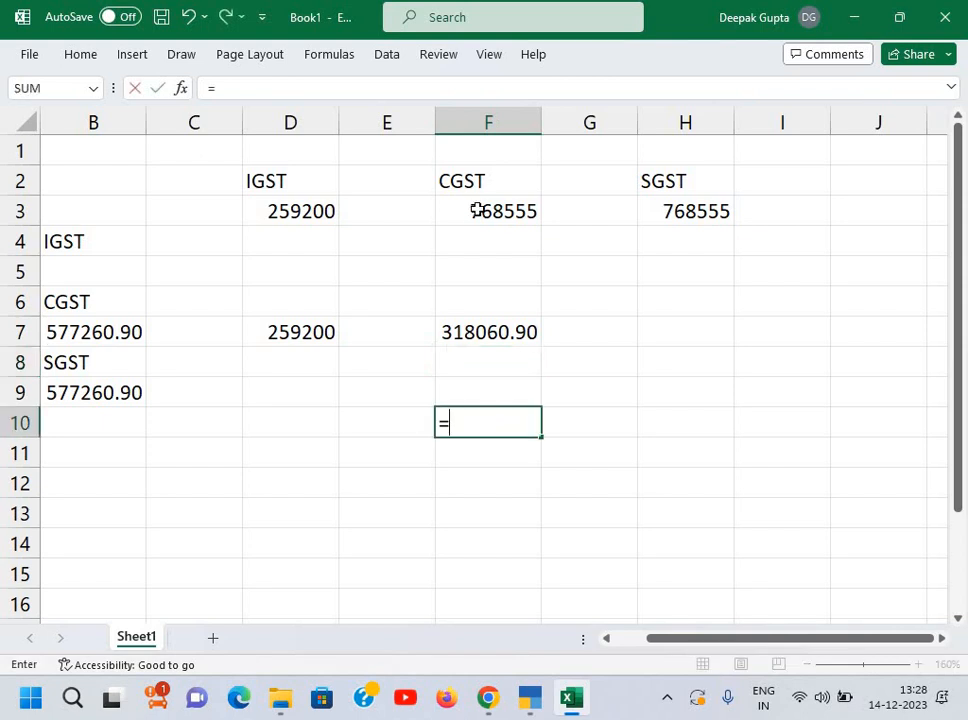
{"action": "left_click", "coordinate": [477, 211]}
{"action": "type", "text": "-"}
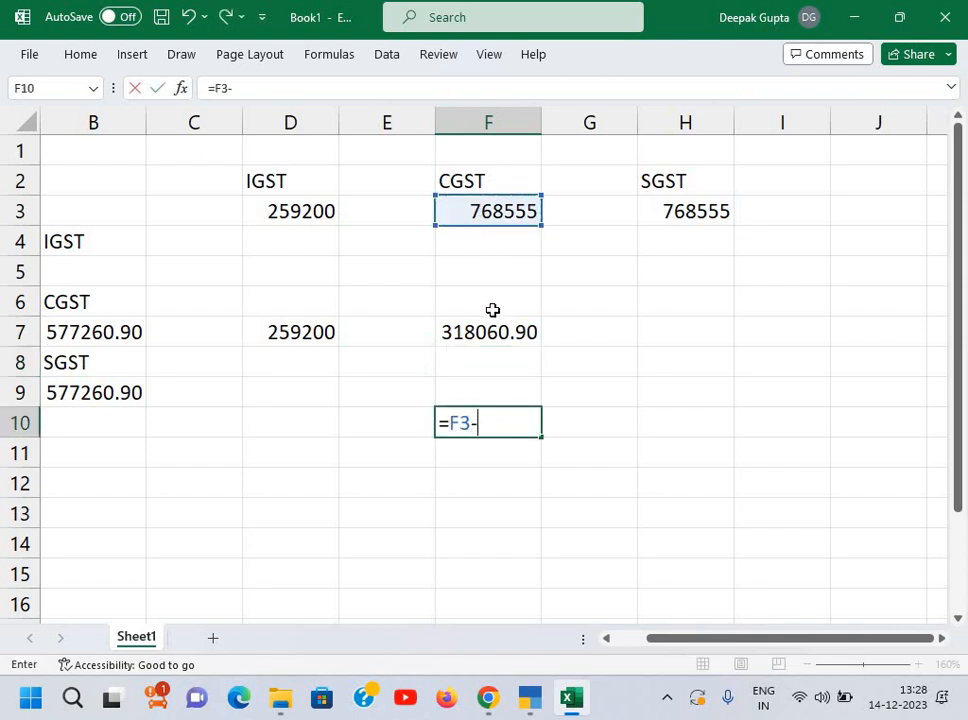
{"action": "left_click", "coordinate": [491, 337]}
{"action": "key", "text": "Return"}
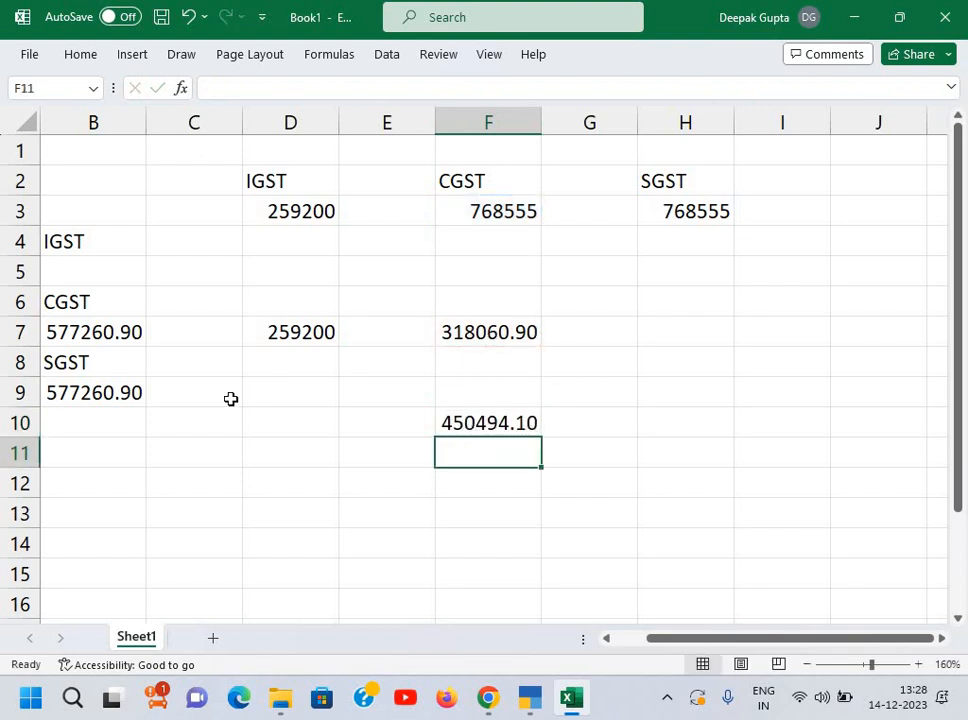
Step: Set H9 to =B9 and compute SGST payable in H10 as =H3-H9, 191294.10
{"action": "left_click", "coordinate": [677, 393]}
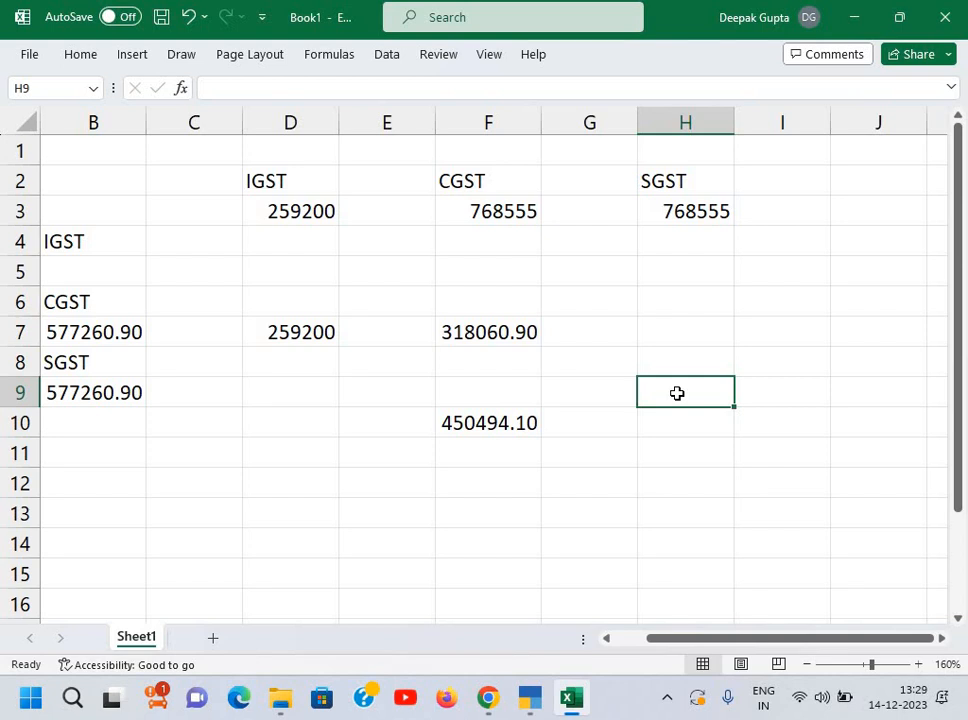
{"action": "type", "text": "="}
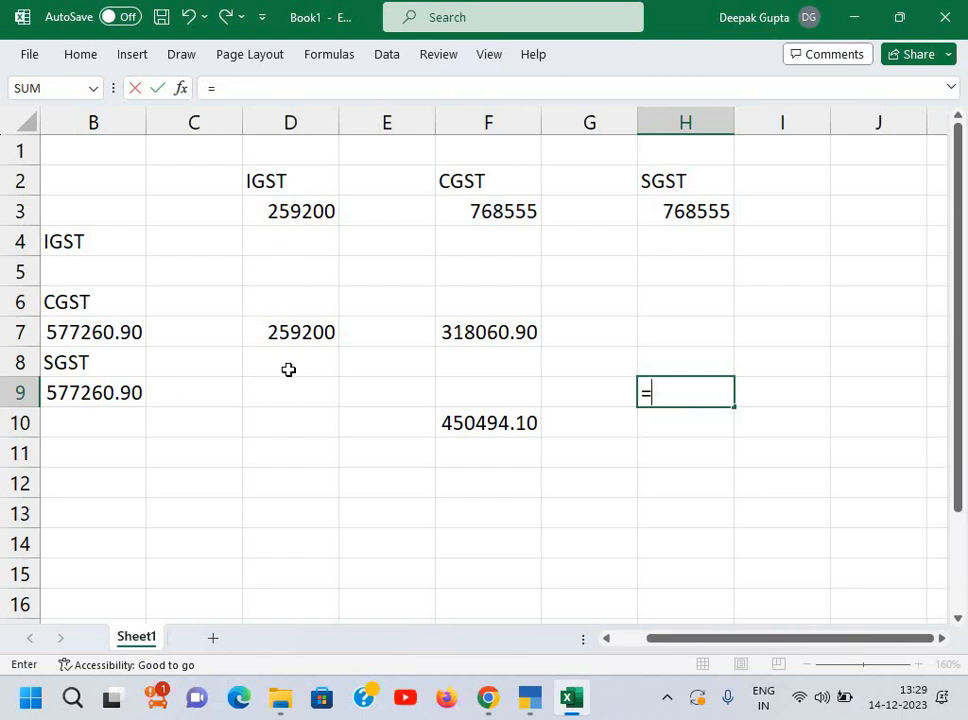
{"action": "left_click", "coordinate": [108, 397]}
{"action": "key", "text": "Return"}
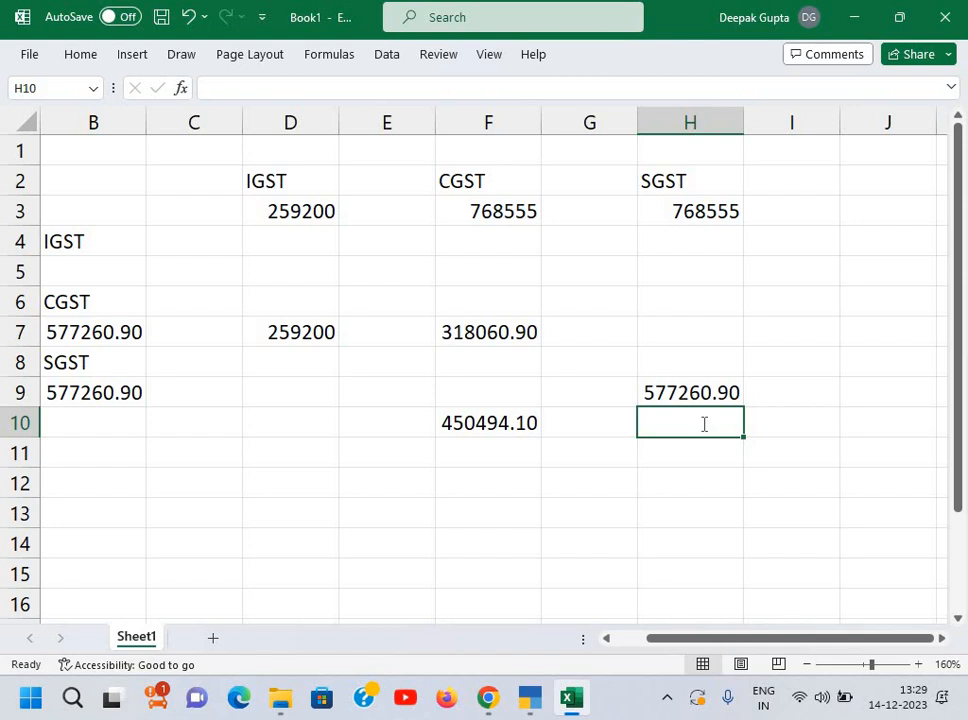
{"action": "type", "text": "="}
{"action": "left_click", "coordinate": [688, 213]}
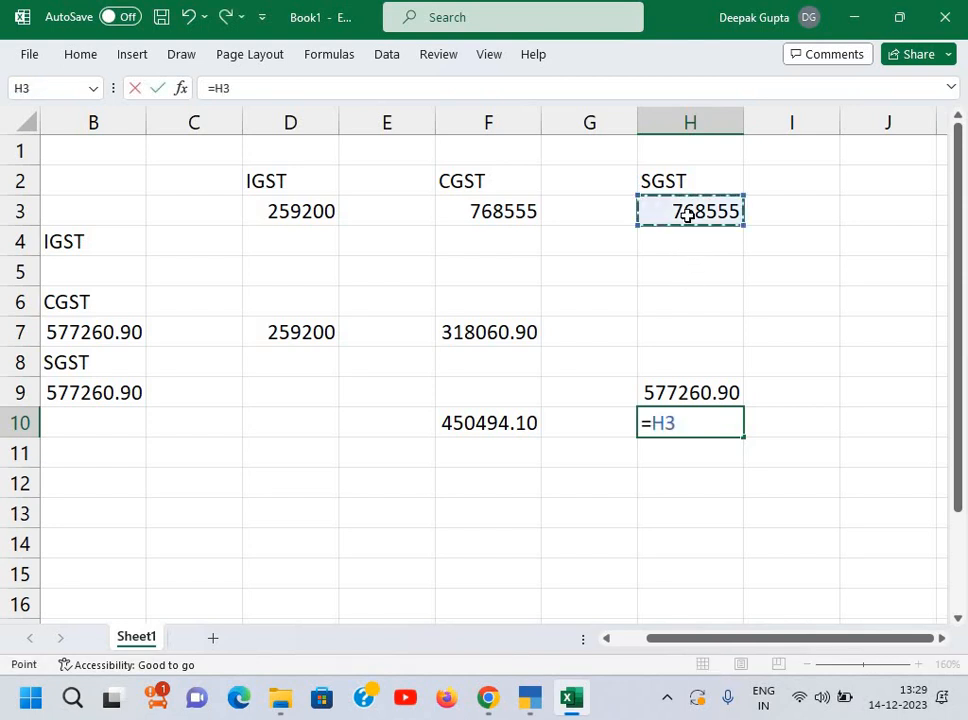
{"action": "type", "text": "-"}
{"action": "left_click", "coordinate": [666, 386]}
{"action": "key", "text": "Return"}
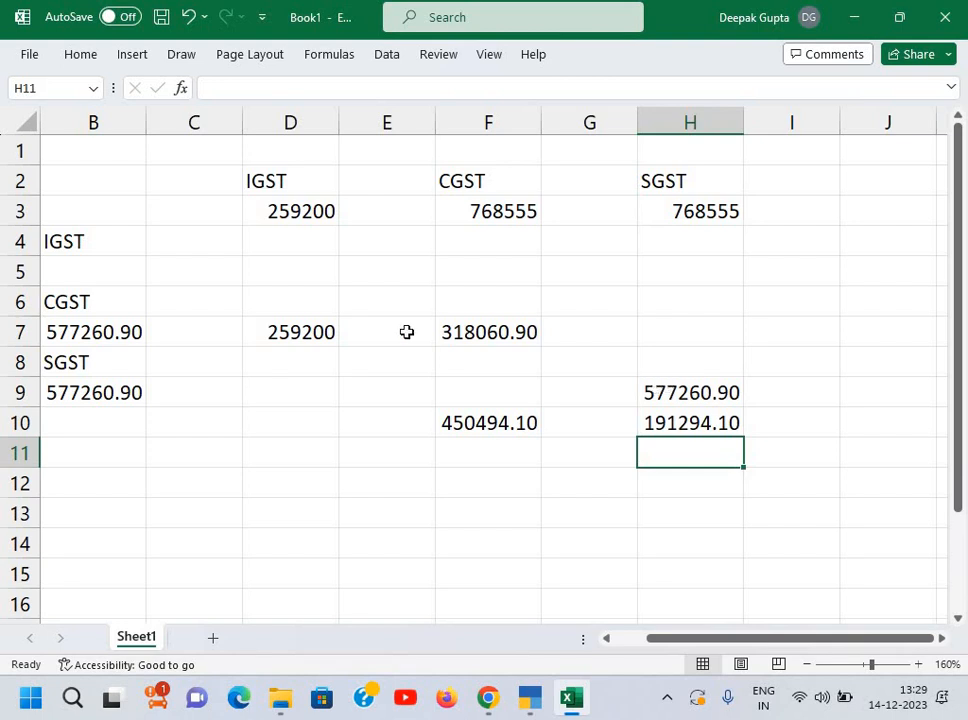
Step: Compute IGST payable in D10 as =D3-D7, giving 0
{"action": "left_click", "coordinate": [279, 428]}
{"action": "type", "text": "="}
{"action": "left_click", "coordinate": [297, 210]}
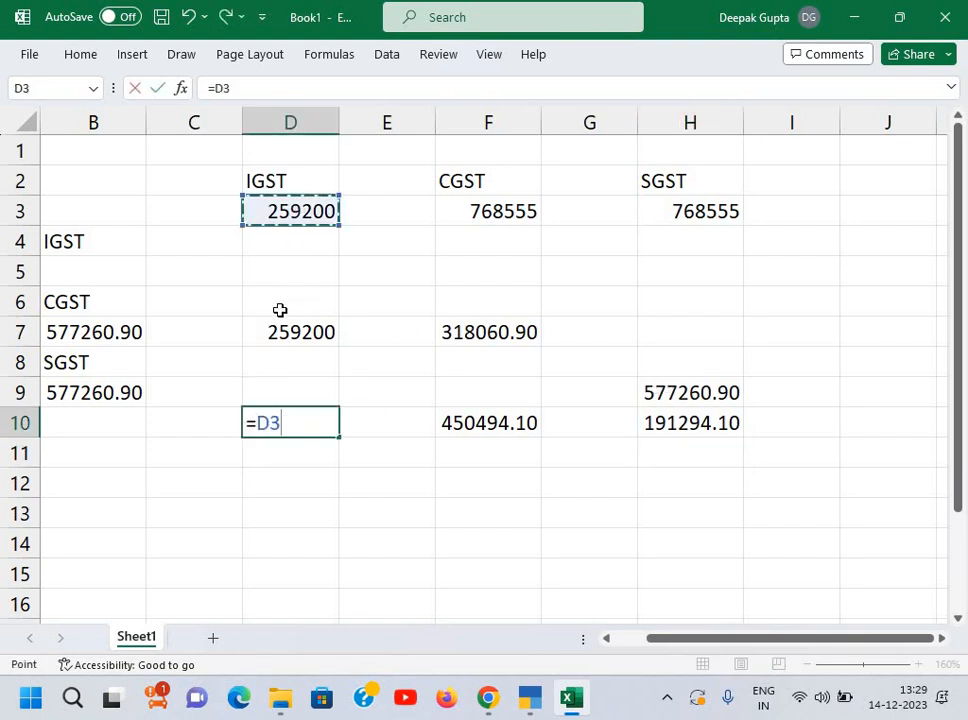
{"action": "type", "text": "-"}
{"action": "left_click", "coordinate": [288, 329]}
{"action": "key", "text": "Return"}
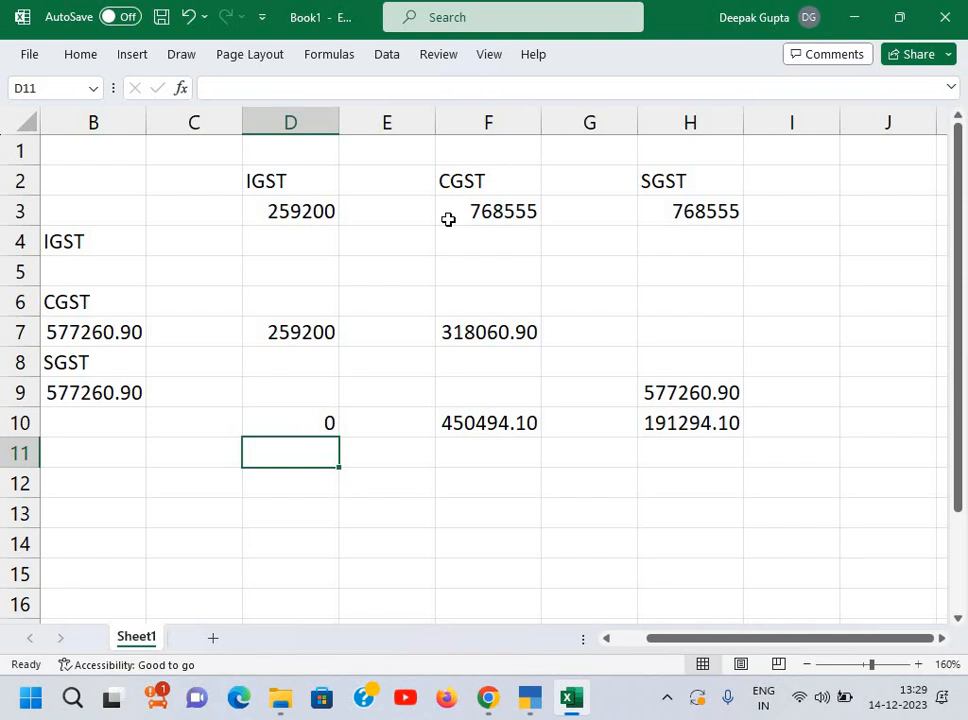
Step: Open a new Journal voucher in TallyPrime and debit Output IGST 2,59,200
{"action": "key", "text": "alt+Tab"}
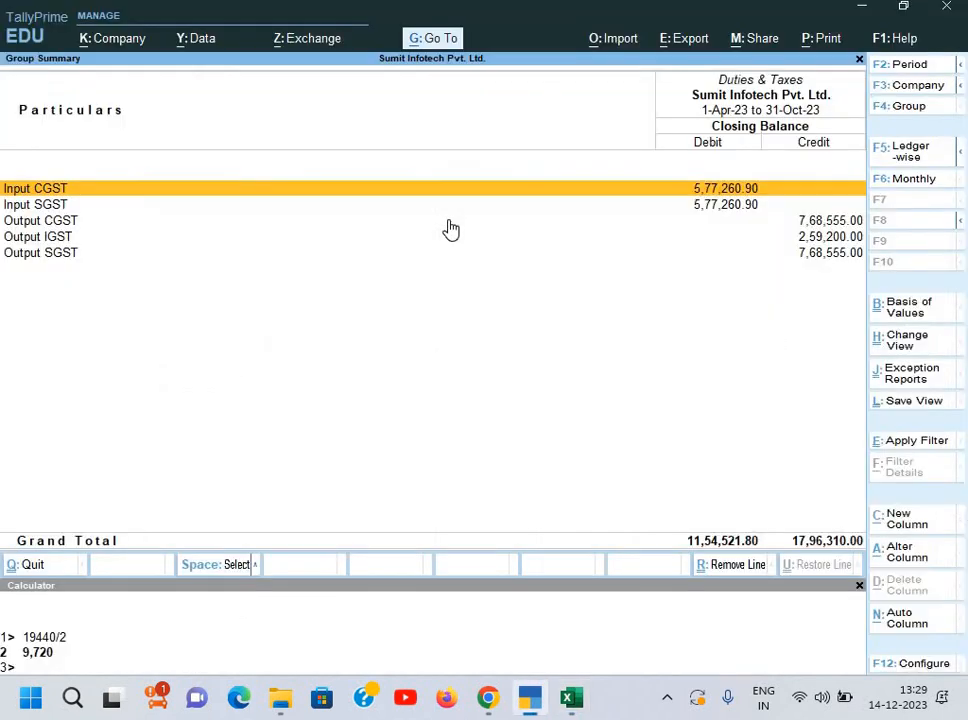
{"action": "key", "text": "Escape"}
{"action": "key", "text": "Escape"}
{"action": "key", "text": "Escape"}
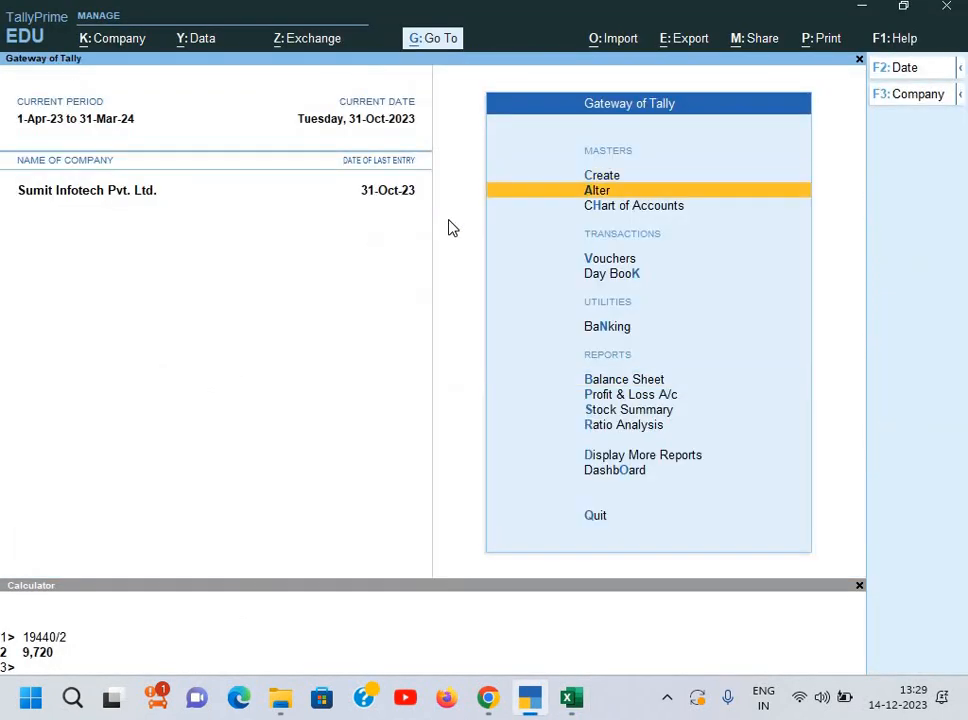
{"action": "key", "text": "Down"}
{"action": "key", "text": "Down"}
{"action": "key", "text": "Return"}
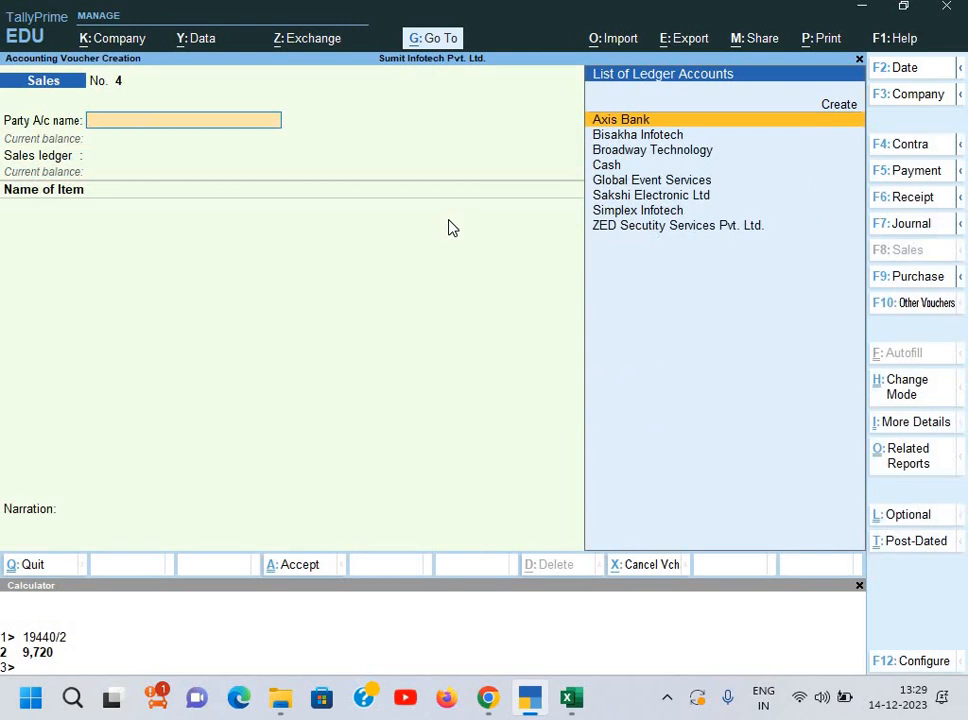
{"action": "key", "text": "F7"}
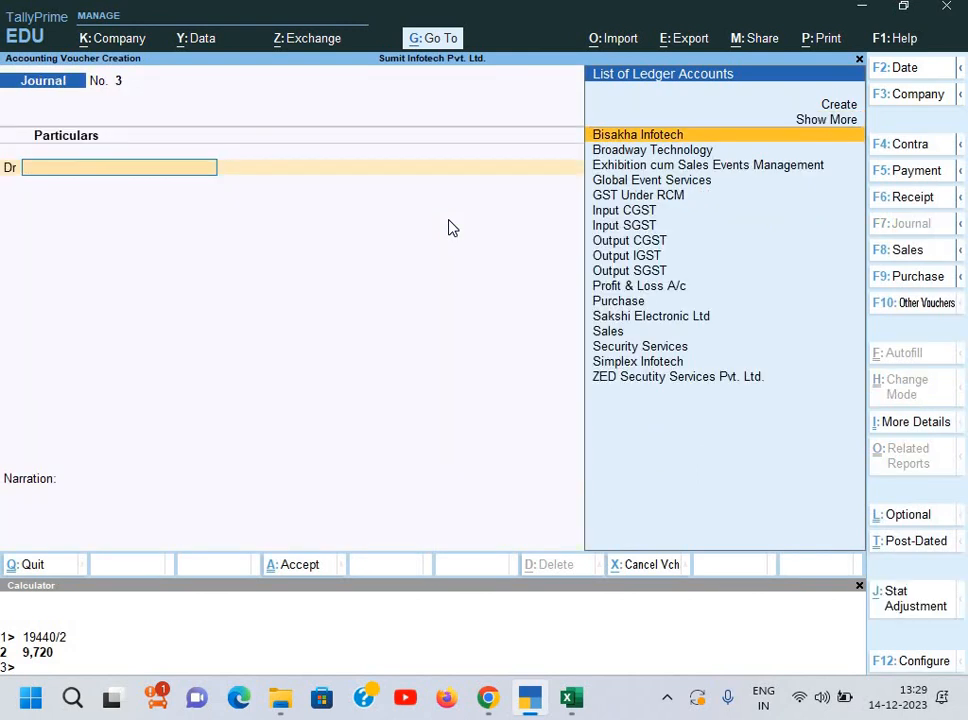
{"action": "type", "text": "O"}
{"action": "key", "text": "Down"}
{"action": "key", "text": "Up"}
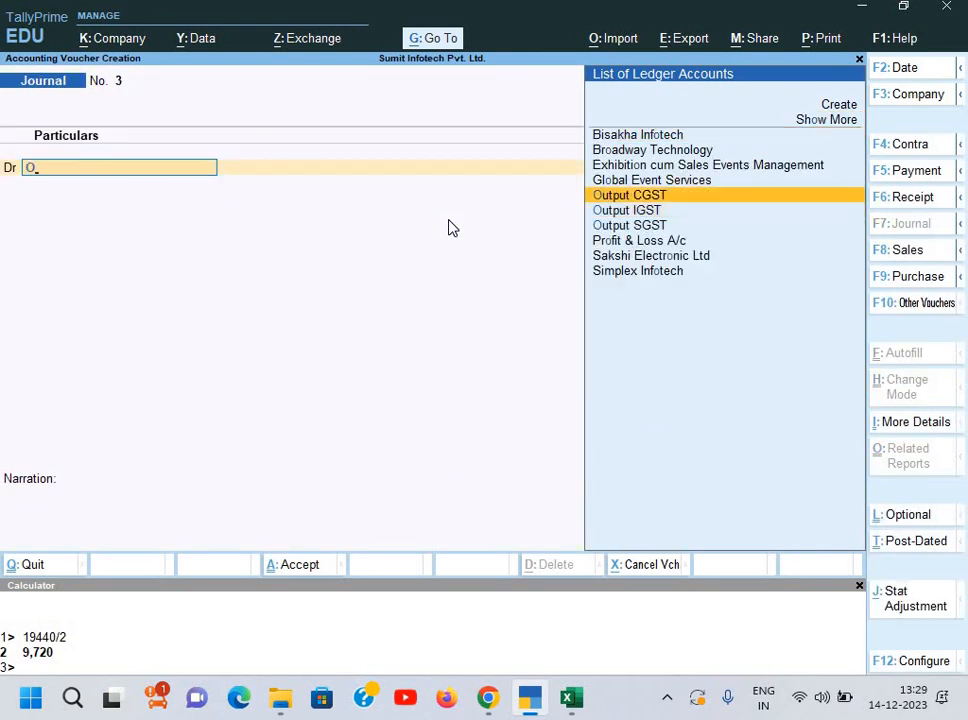
{"action": "key", "text": "Down"}
{"action": "key", "text": "Return"}
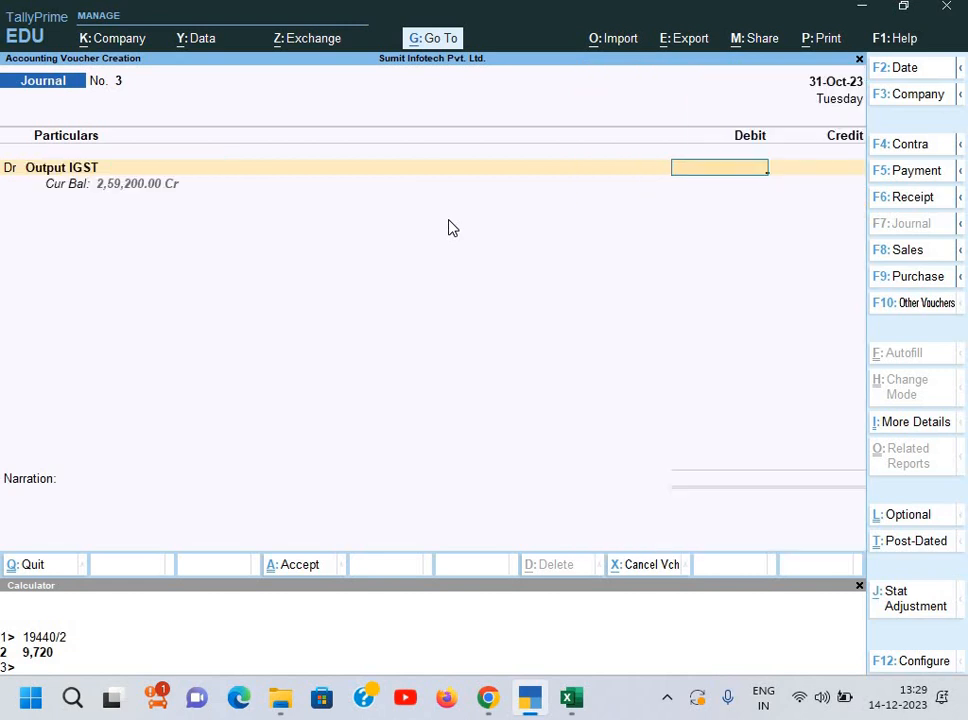
{"action": "type", "text": "259200"}
{"action": "key", "text": "Return"}
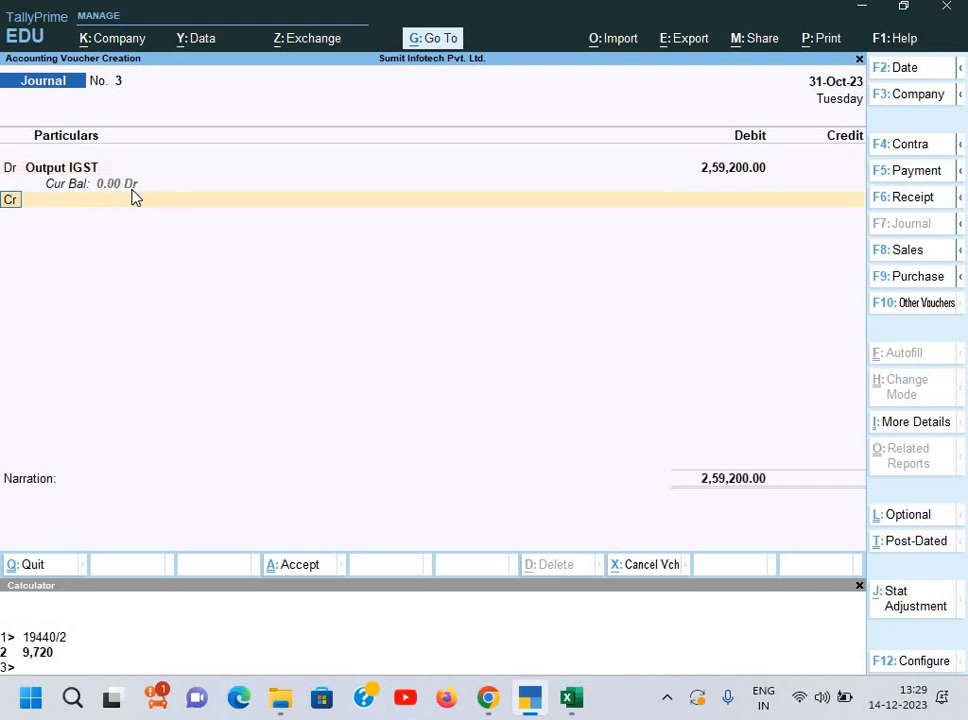
Step: Debit Output CGST 3,18,060.90, taking the amount from the Excel working sheet
{"action": "key", "text": "d"}
{"action": "key", "text": "Return"}
{"action": "type", "text": "O"}
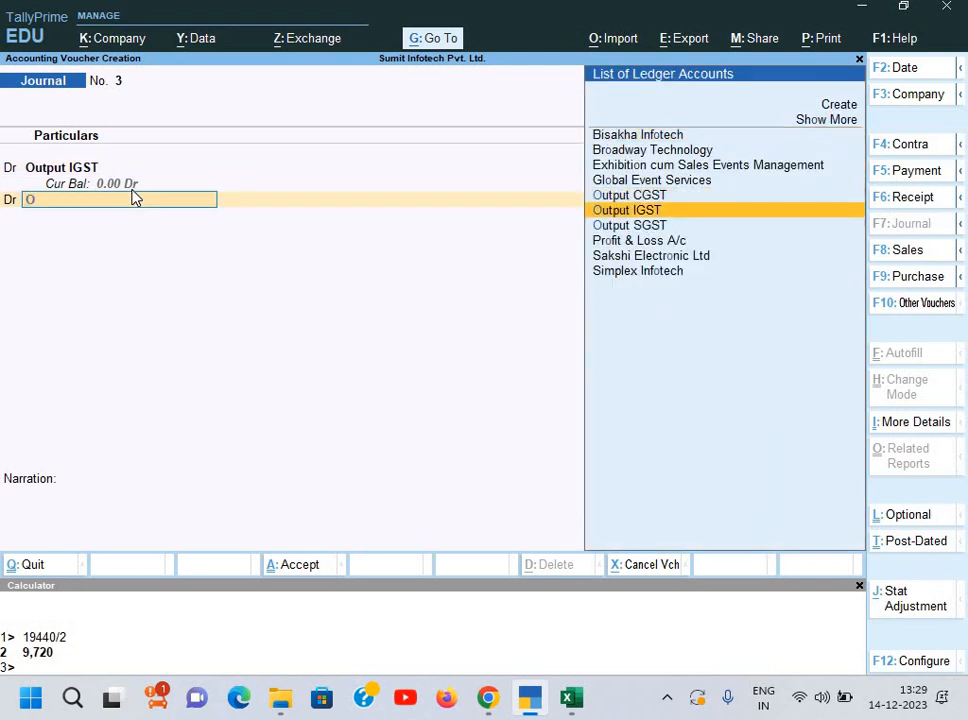
{"action": "key", "text": "Up"}
{"action": "key", "text": "Return"}
{"action": "key", "text": "alt+Tab"}
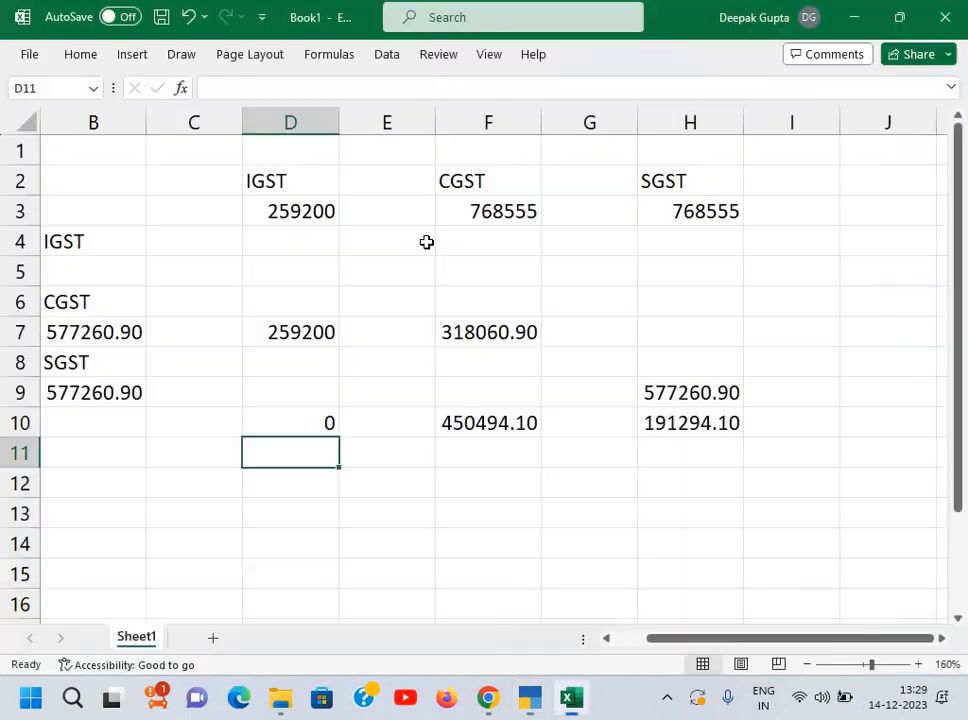
{"action": "left_click", "coordinate": [498, 335]}
{"action": "key", "text": "alt+Tab"}
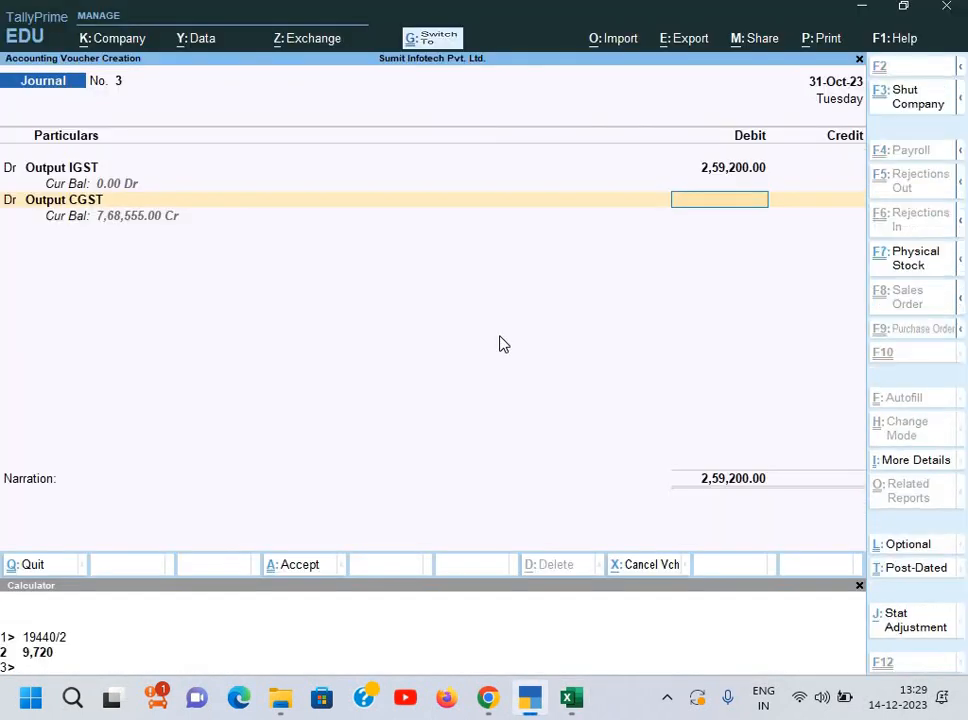
{"action": "type", "text": "318060.90"}
{"action": "key", "text": "Return"}
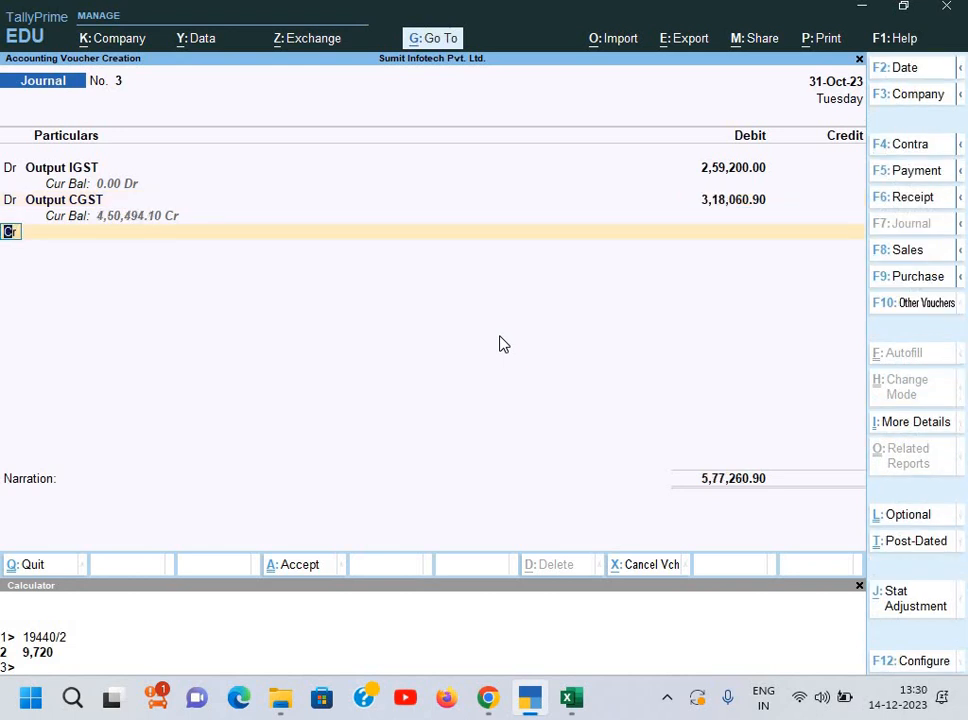
Step: Debit Output SGST 5,77,260.90 from the sheet's H9 value, bringing the debits to 11,54,521.80
{"action": "type", "text": "dos"}
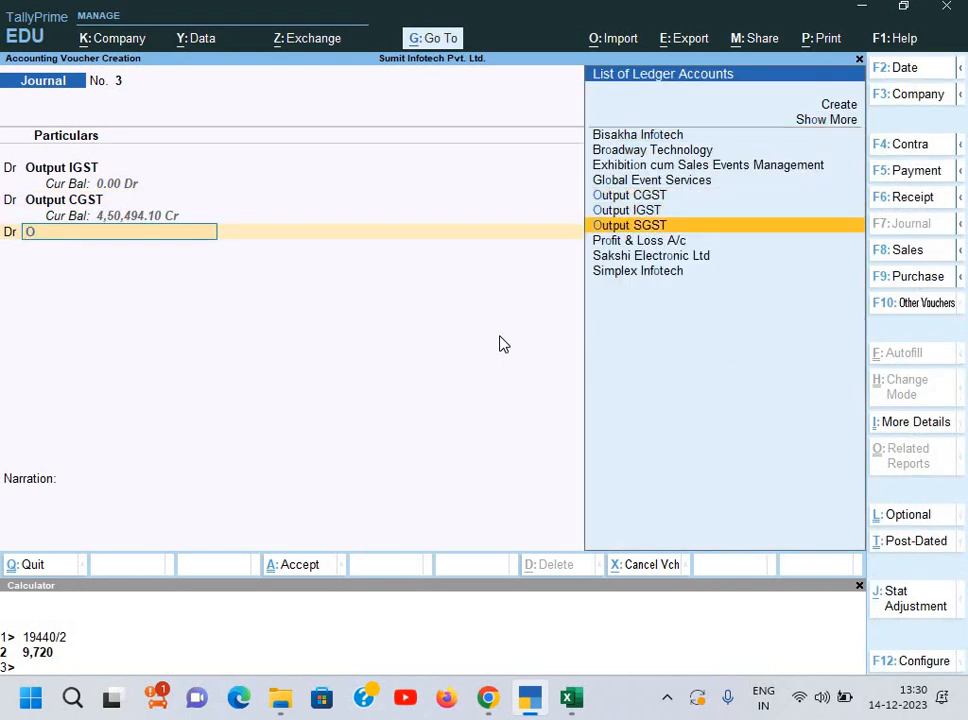
{"action": "key", "text": "Return"}
{"action": "key", "text": "alt+Tab"}
{"action": "left_click", "coordinate": [720, 395]}
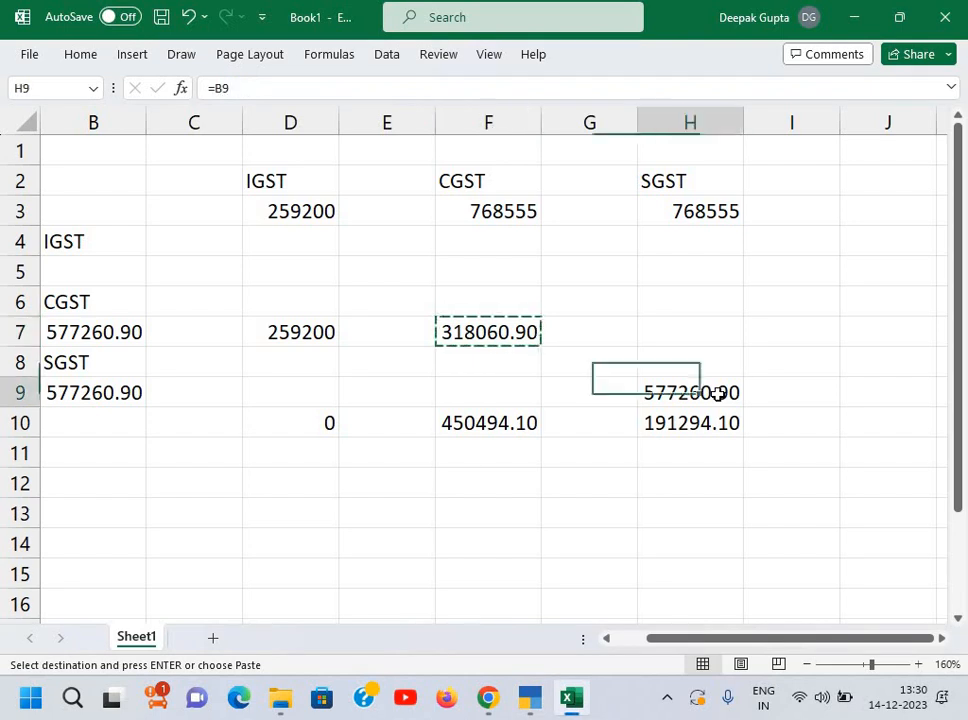
{"action": "key", "text": "alt+Tab"}
{"action": "type", "text": "577260.90"}
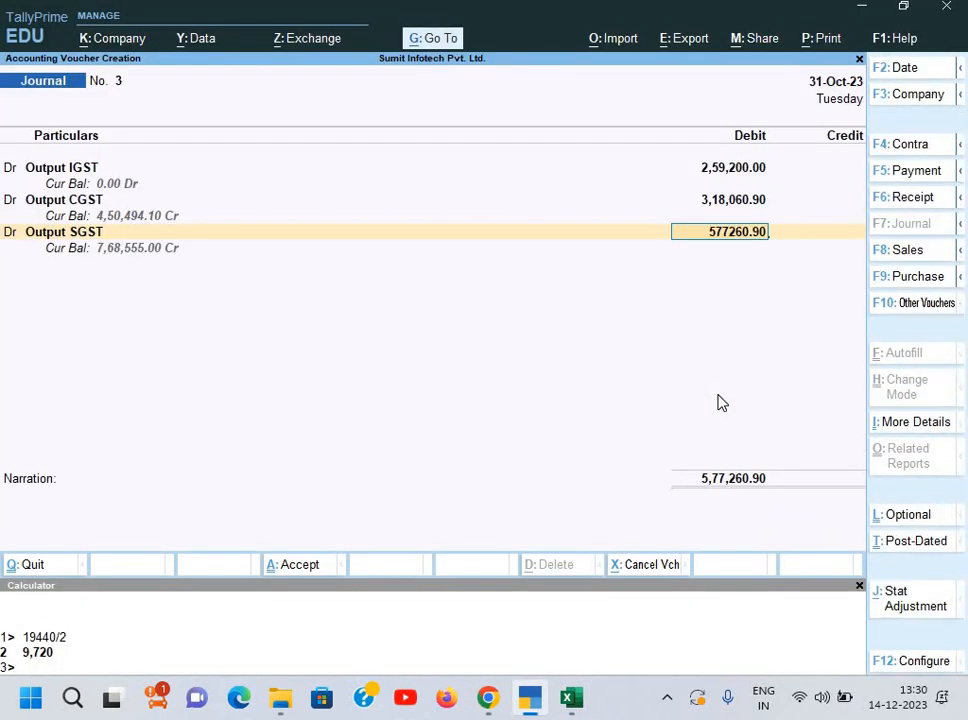
{"action": "key", "text": "Return"}
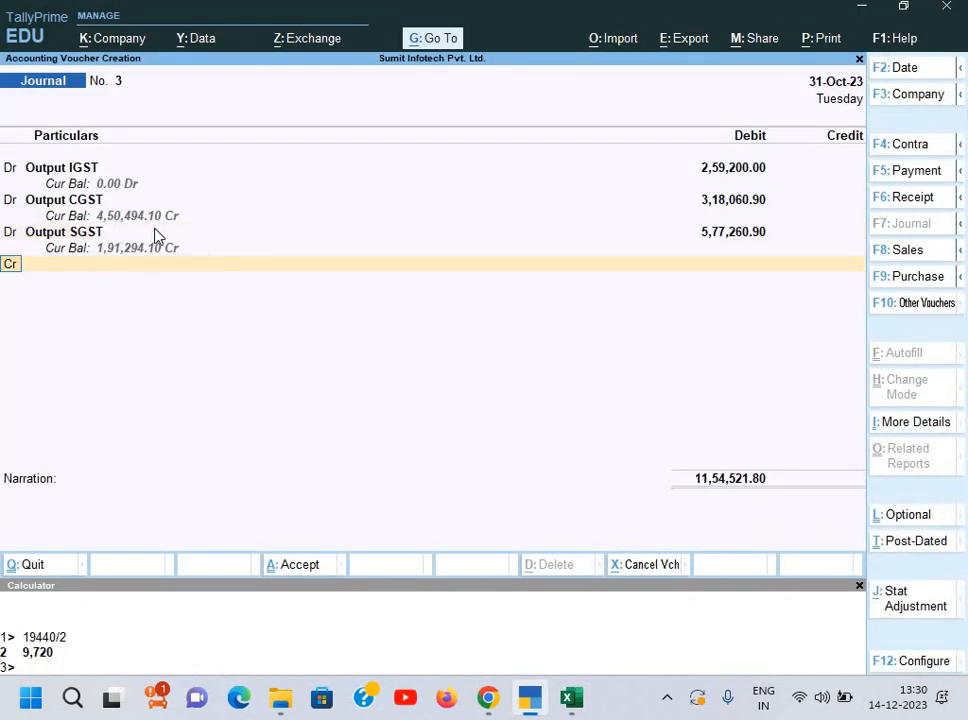
{"action": "key", "text": "alt+Tab"}
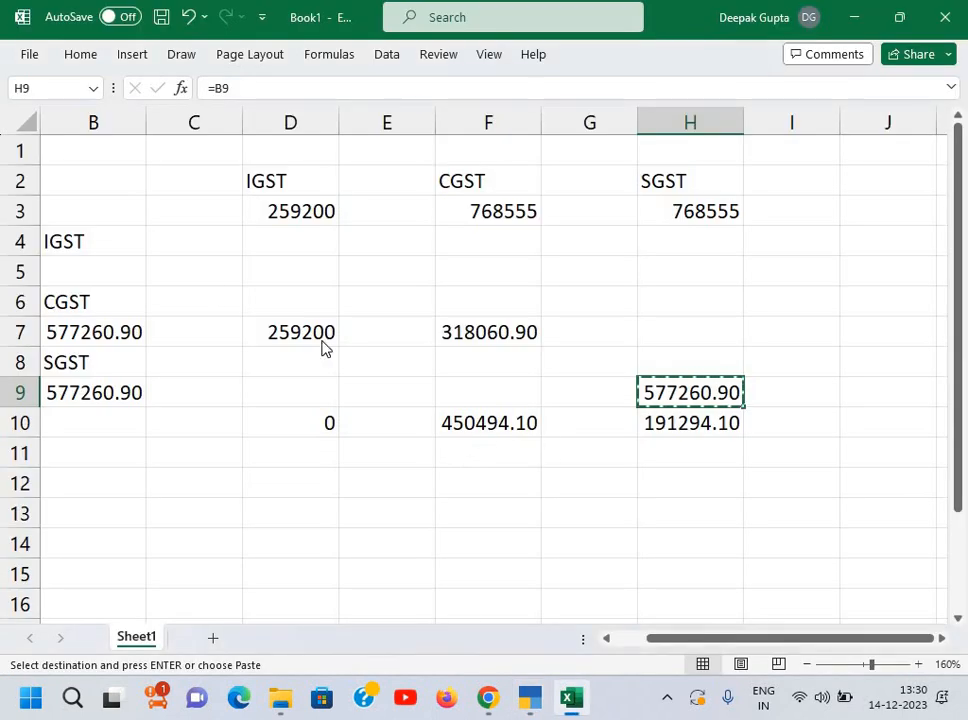
{"action": "key", "text": "alt+Tab"}
{"action": "key", "text": "alt+Tab"}
{"action": "key", "text": "alt+Tab"}
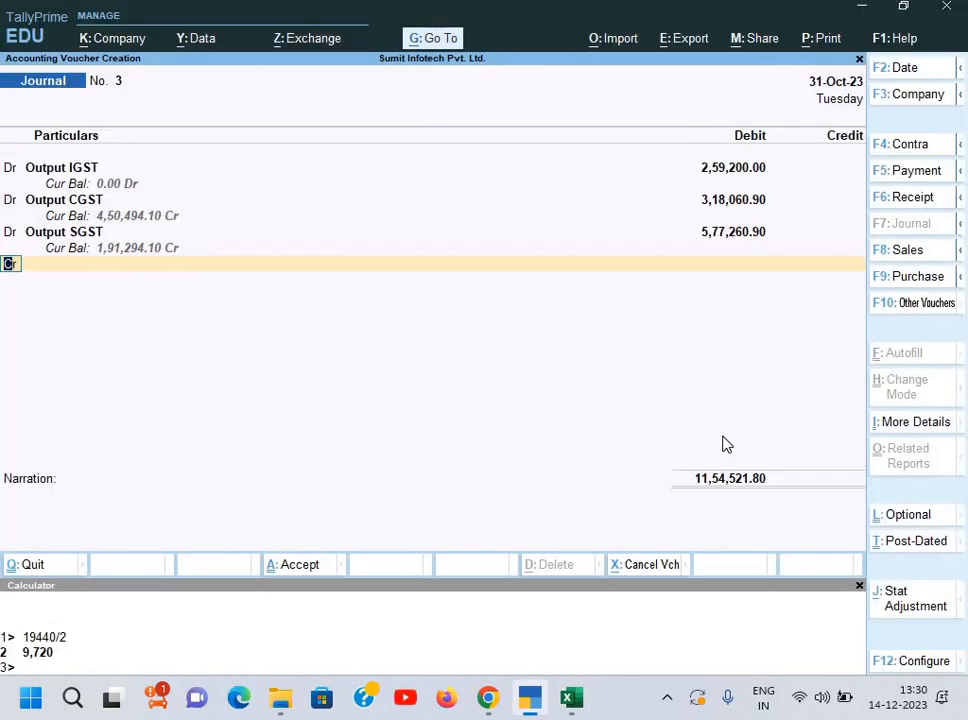
{"action": "key", "text": "Return"}
Step: Credit Input CGST with the amount copied from Excel cell B7
{"action": "type", "text": "i"}
{"action": "key", "text": "Down"}
{"action": "key", "text": "Down"}
{"action": "key", "text": "Down"}
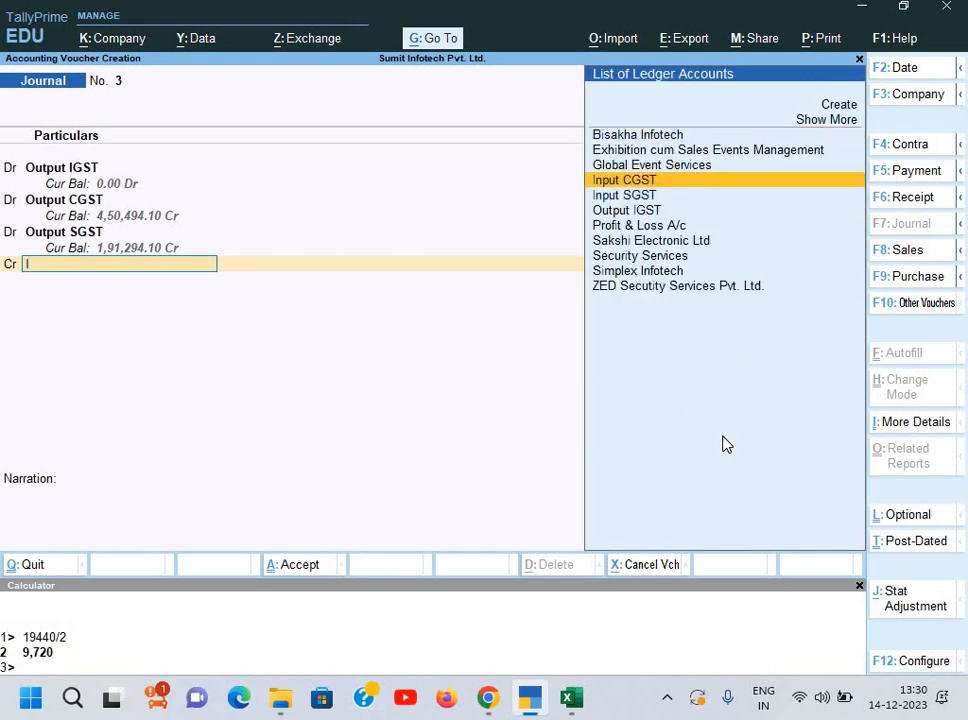
{"action": "key", "text": "Return"}
{"action": "key", "text": "alt+Tab"}
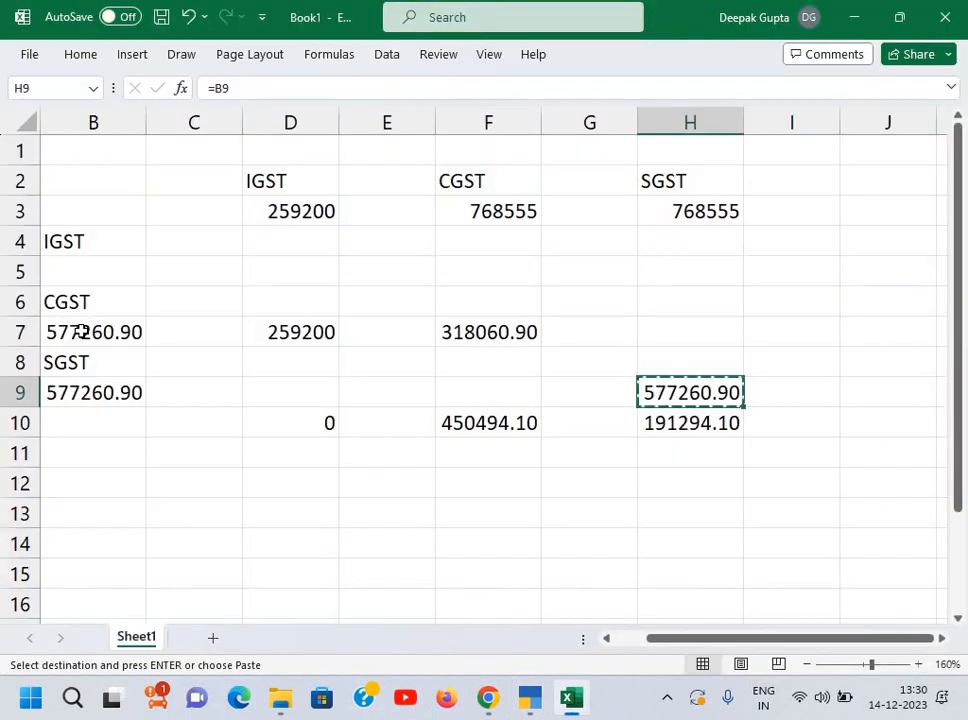
{"action": "left_click", "coordinate": [85, 338]}
{"action": "key", "text": "ctrl+c"}
{"action": "key", "text": "alt+Tab"}
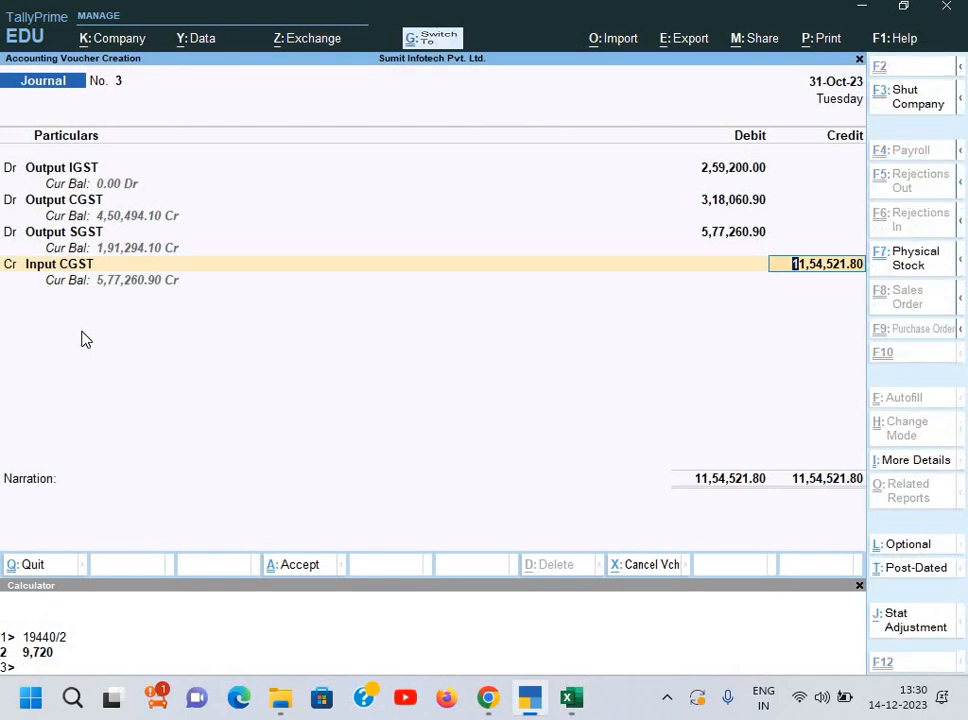
{"action": "key", "text": "ctrl+alt+v"}
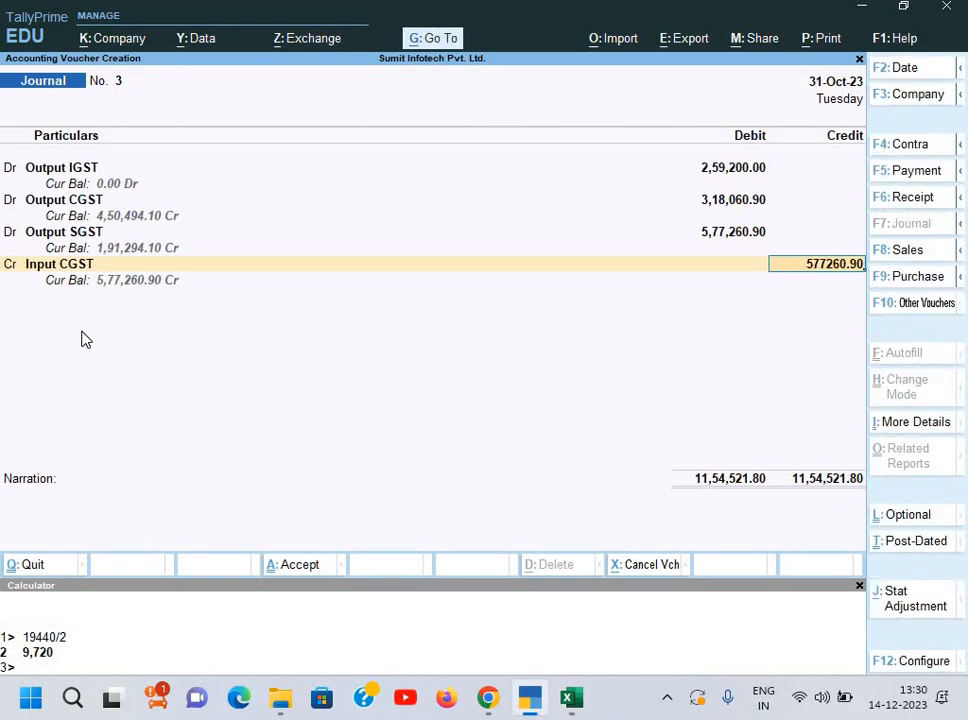
{"action": "key", "text": "Return"}
{"action": "key", "text": "Return"}
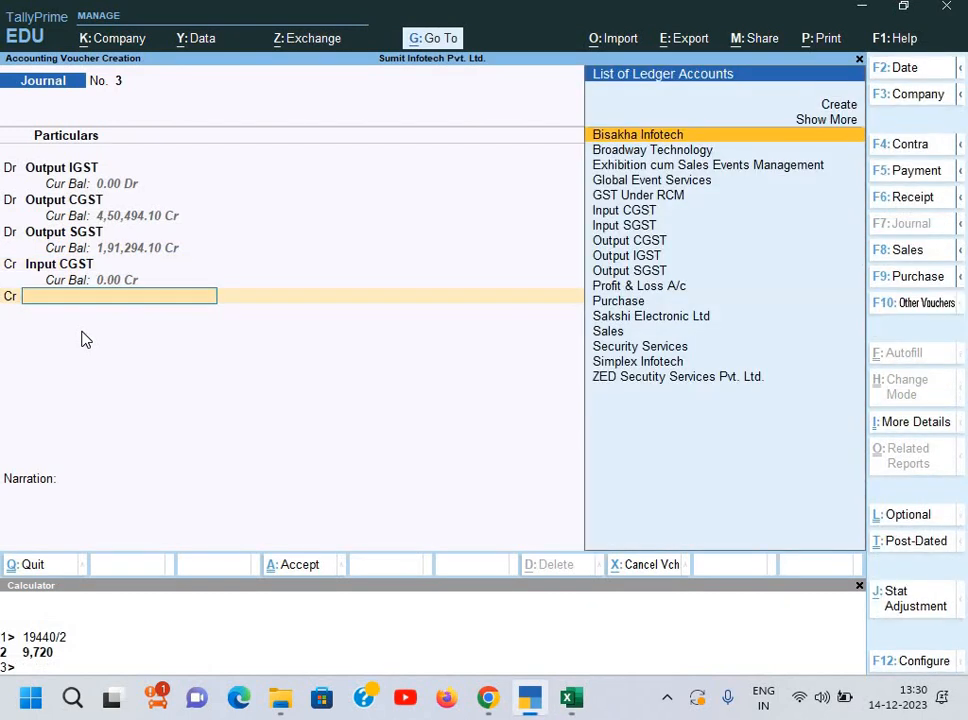
Step: Credit Input SGST, add narration 'Being ITC taken', and save journal voucher No. 3
{"action": "type", "text": "i"}
{"action": "key", "text": "Down"}
{"action": "key", "text": "Down"}
{"action": "key", "text": "Down"}
{"action": "key", "text": "Down"}
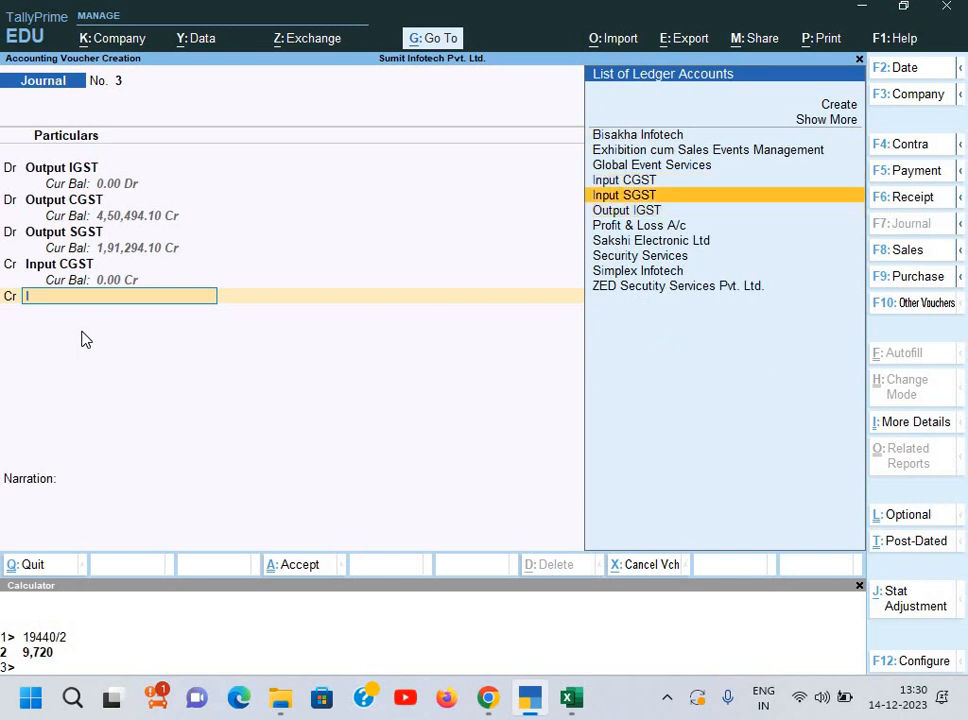
{"action": "key", "text": "Return"}
{"action": "key", "text": "Return"}
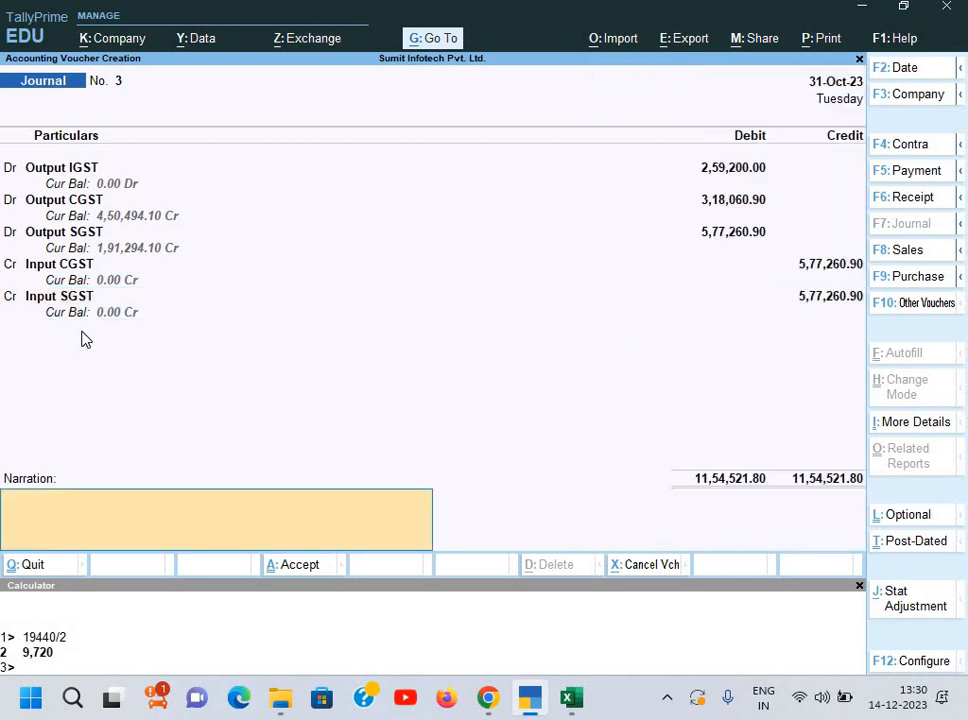
{"action": "type", "text": "Being ITC take"}
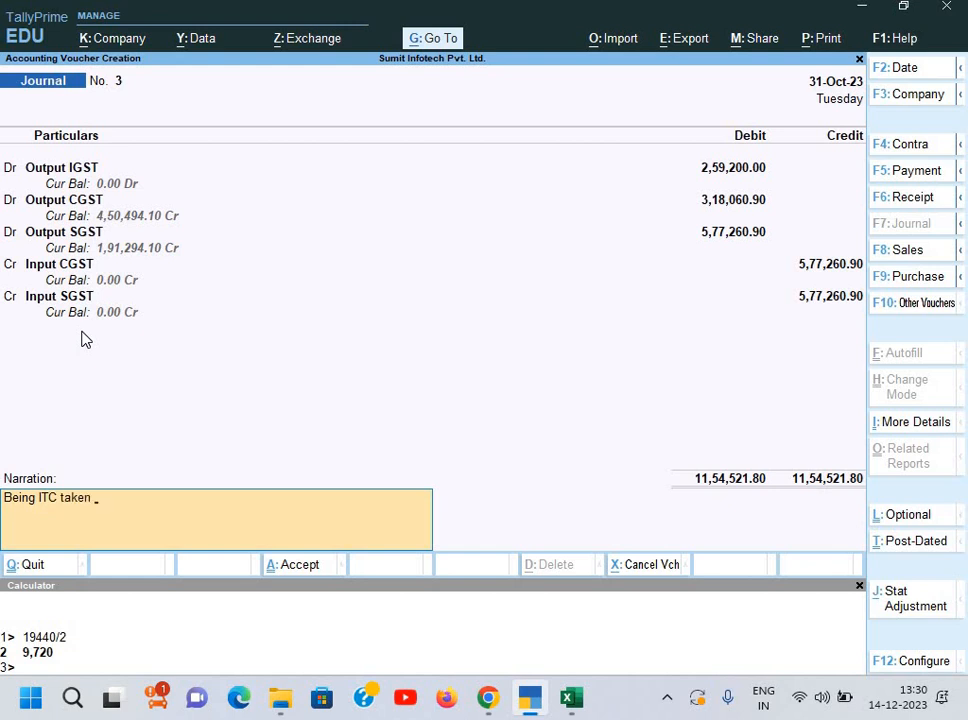
{"action": "type", "text": "n"}
{"action": "key", "text": "Return"}
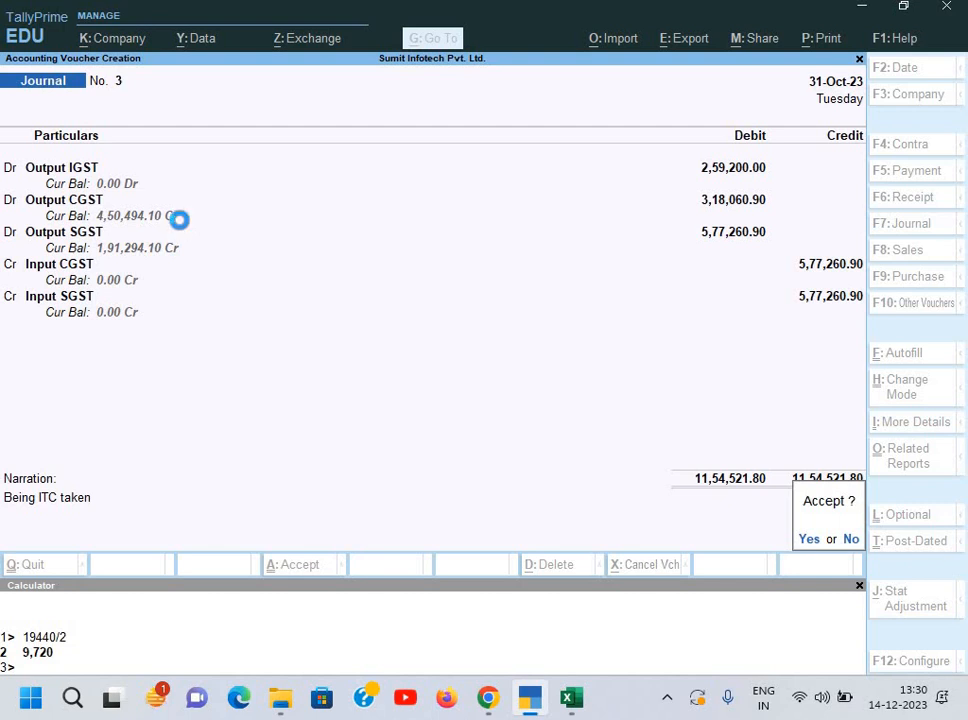
{"action": "key", "text": "Return"}
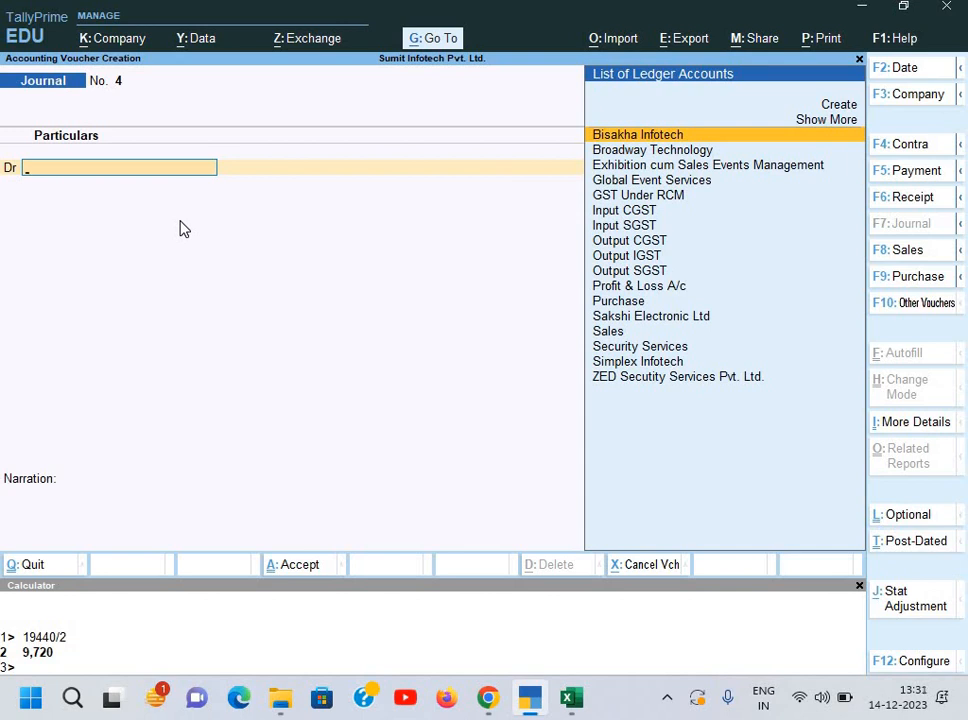
Step: Change the blank journal voucher into Payment voucher No. 2 with F5
{"action": "key", "text": "F5"}
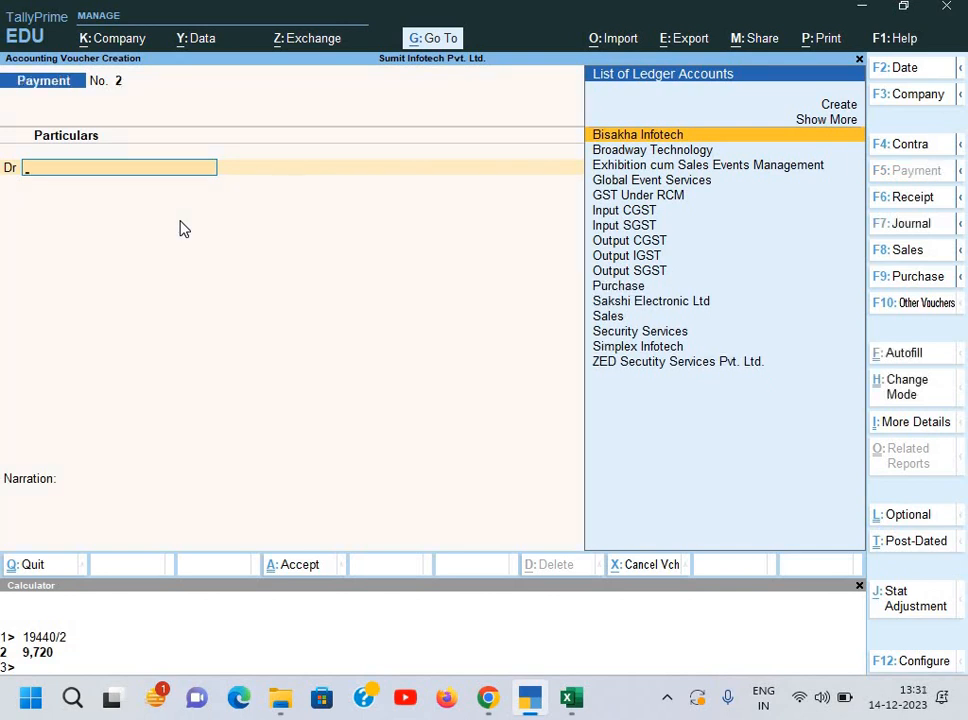
Step: Autofill the payment as a GST Stat Payment, tax other than RCM, for October
{"action": "key", "text": "ctrl"}
{"action": "key", "text": "ctrl+f"}
{"action": "key", "text": "Return"}
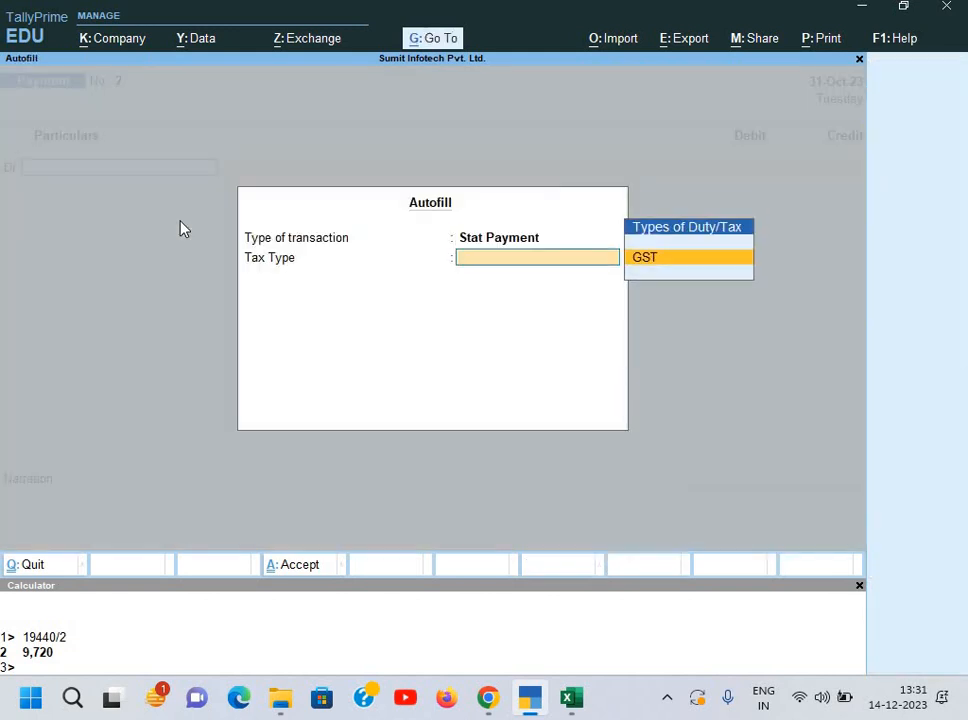
{"action": "key", "text": "Return"}
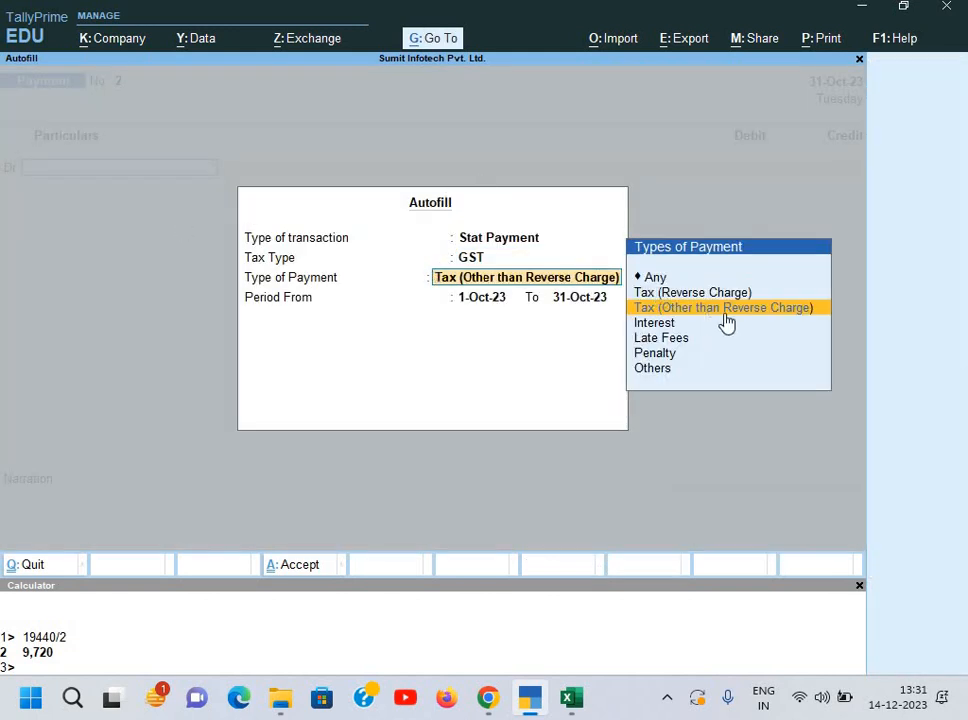
{"action": "key", "text": "Return"}
{"action": "key", "text": "Return"}
{"action": "key", "text": "Return"}
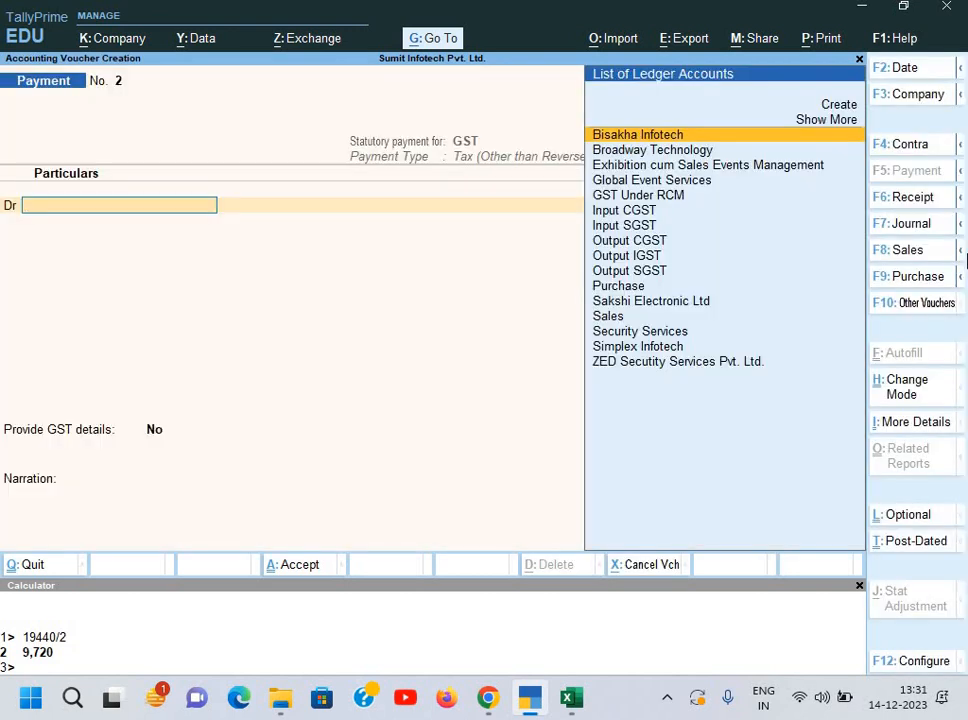
Step: Debit Output CGST 4,50,494.10
{"action": "type", "text": "o"}
{"action": "key", "text": "Down"}
{"action": "key", "text": "Down"}
{"action": "key", "text": "Down"}
{"action": "key", "text": "Down"}
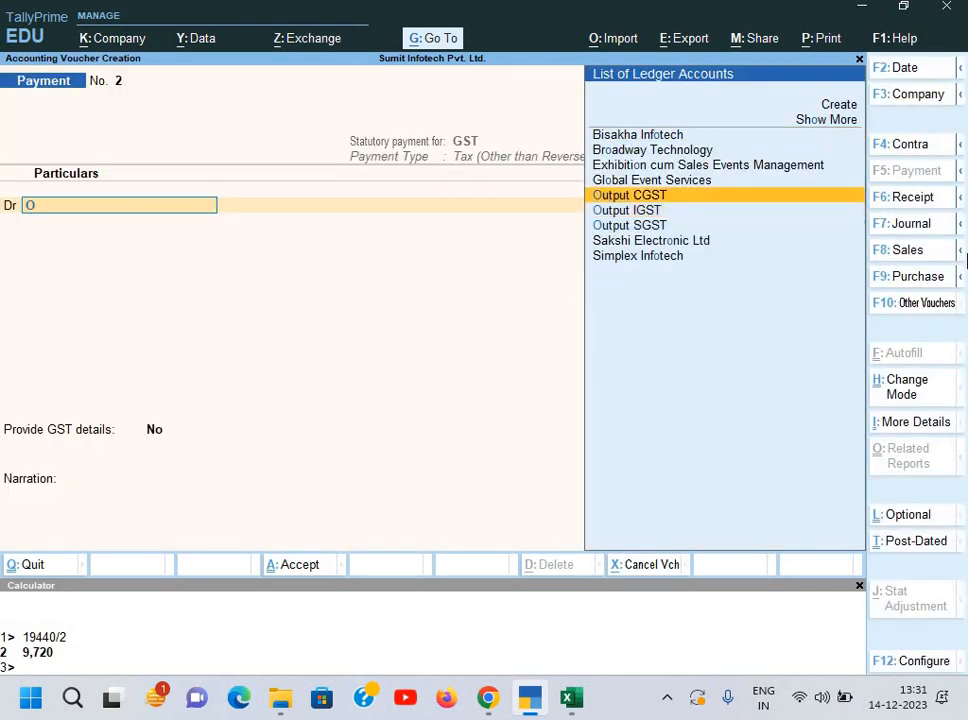
{"action": "key", "text": "Return"}
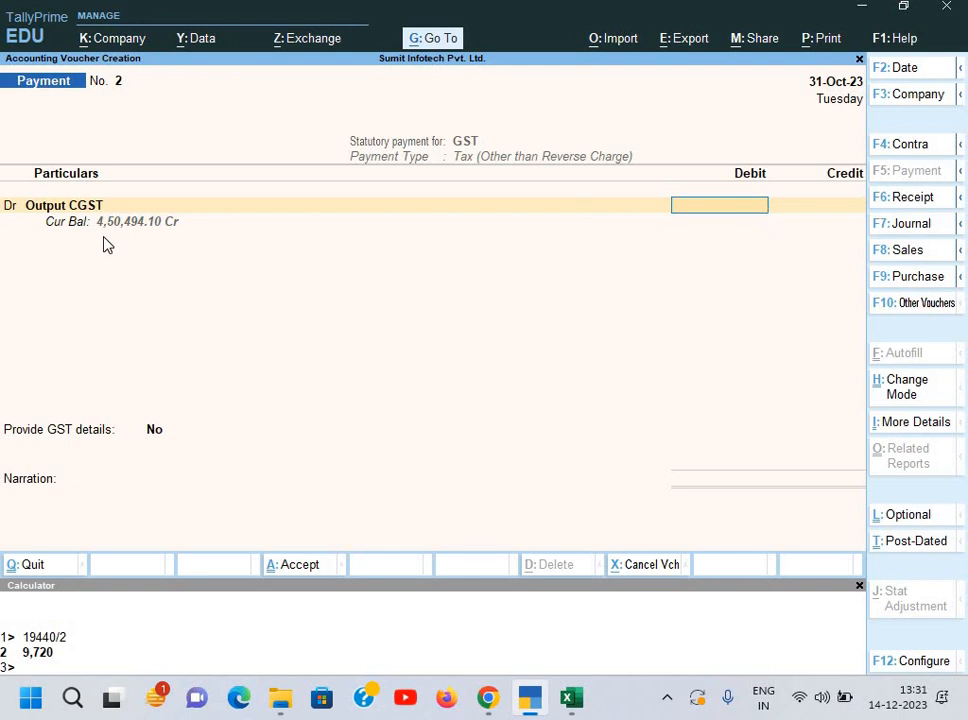
{"action": "type", "text": "4,50,"}
{"action": "type", "text": "494.1"}
{"action": "type", "text": "0"}
{"action": "key", "text": "Return"}
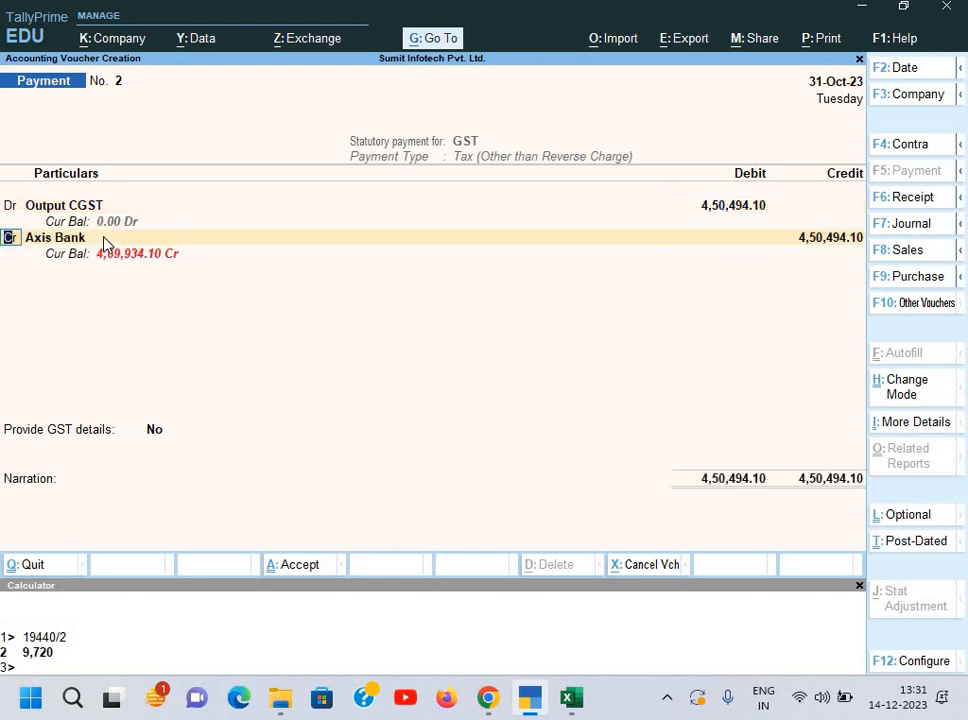
Step: Debit Output SGST 1,91,294.10 and accept the Axis Bank credit of 6,41,788.20
{"action": "key", "text": "d"}
{"action": "key", "text": "Return"}
{"action": "type", "text": "O"}
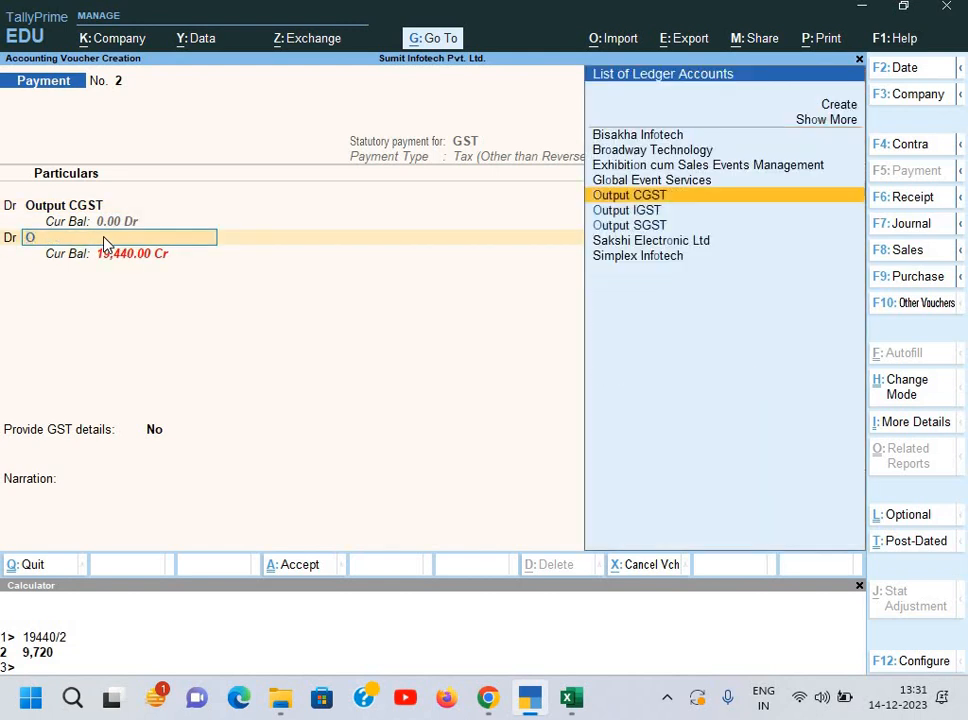
{"action": "key", "text": "Down"}
{"action": "key", "text": "Down"}
{"action": "key", "text": "Return"}
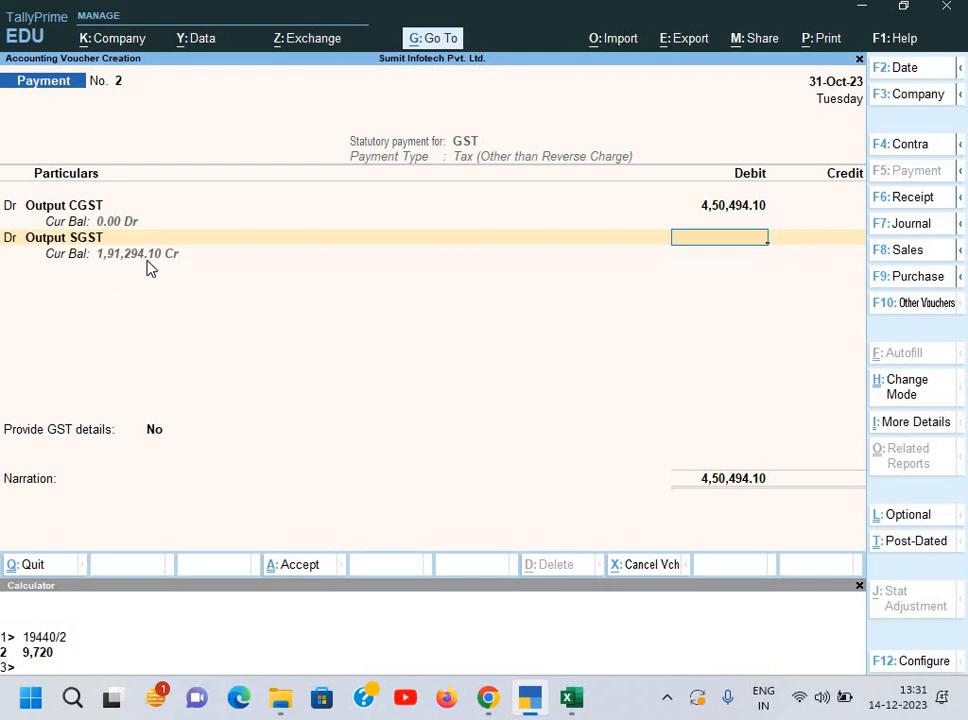
{"action": "type", "text": "1,91,"}
{"action": "type", "text": "29"}
{"action": "type", "text": "4"}
{"action": "type", "text": ".10"}
{"action": "key", "text": "Return"}
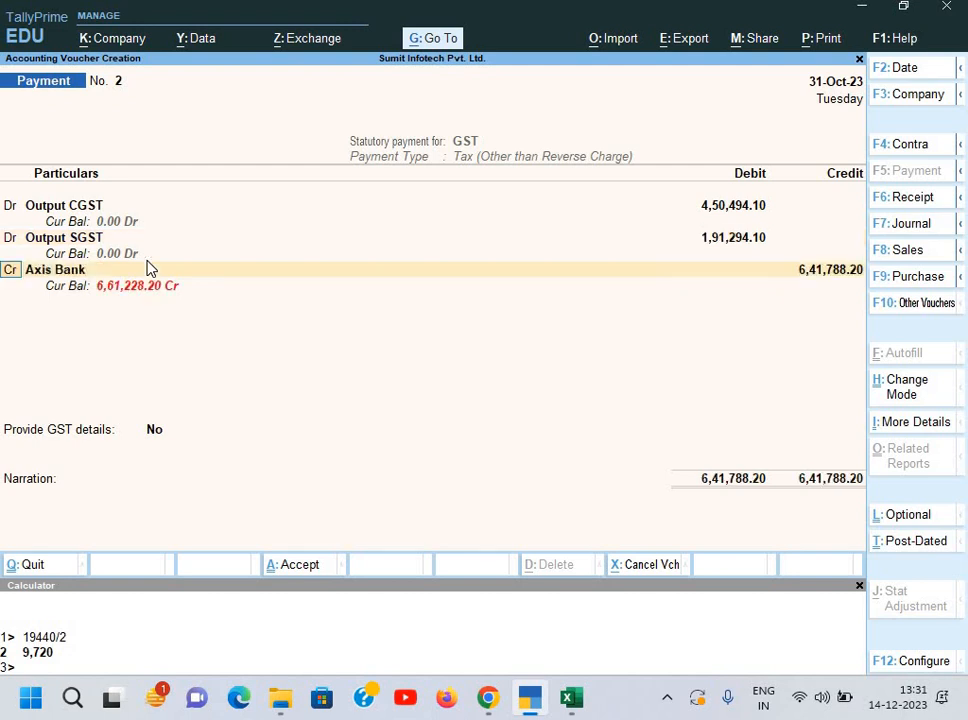
{"action": "key", "text": "Return"}
{"action": "key", "text": "Return"}
{"action": "key", "text": "Return"}
{"action": "key", "text": "Return"}
{"action": "key", "text": "Return"}
{"action": "key", "text": "Return"}
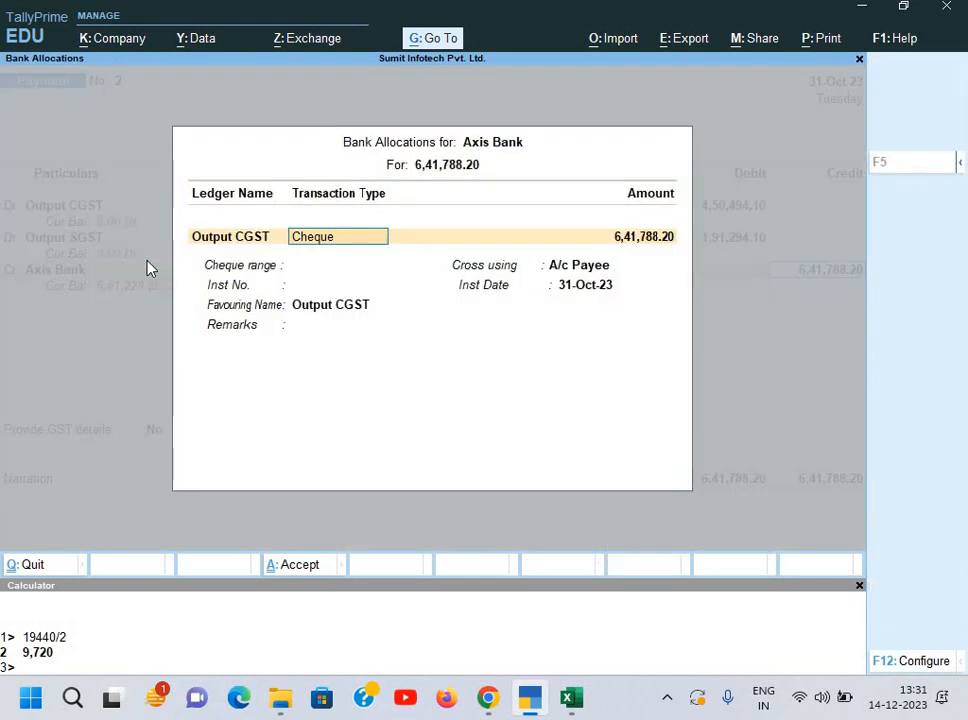
Step: Enter cheque 250001 favouring GST, narration 'Being GST paid', and save the payment voucher
{"action": "type", "text": "250001"}
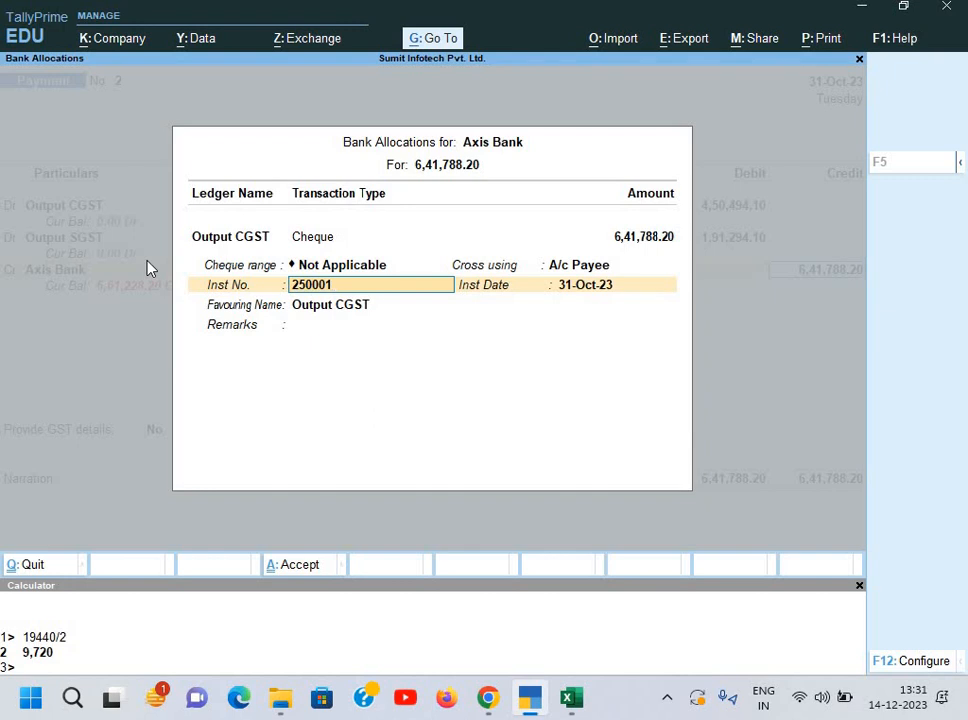
{"action": "key", "text": "Return"}
{"action": "key", "text": "Return"}
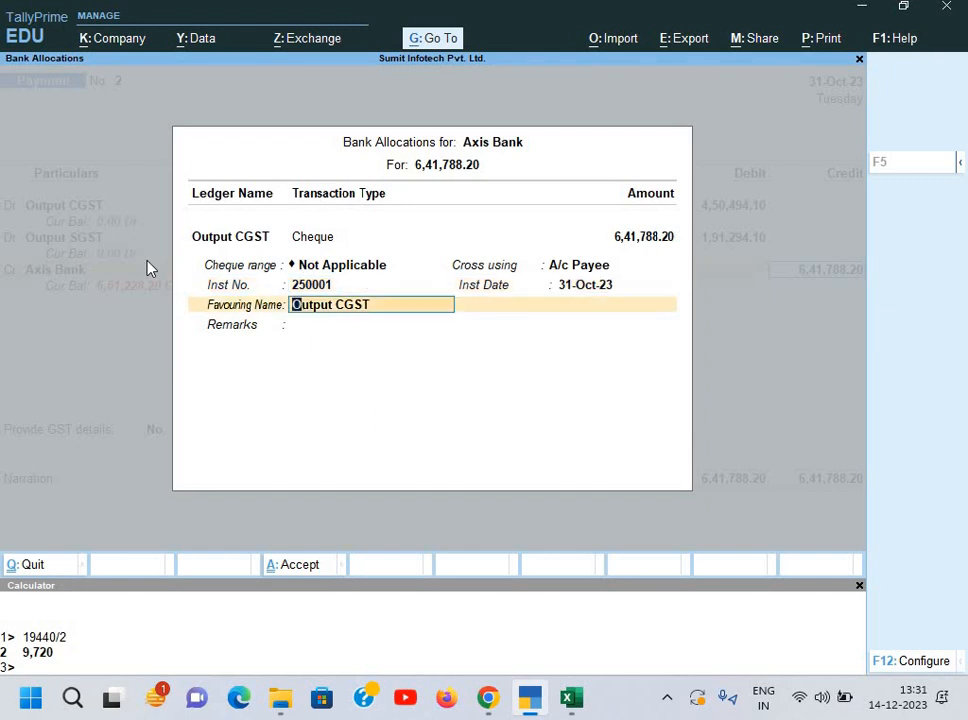
{"action": "type", "text": "GSTS"}
{"action": "key", "text": "BackSpace"}
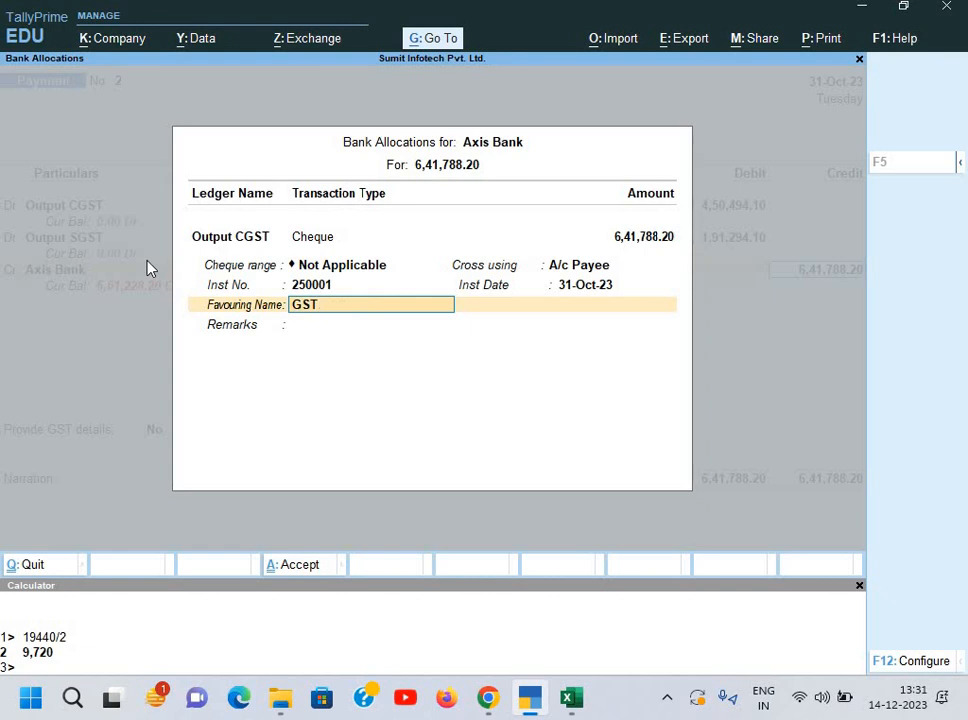
{"action": "key", "text": "Return"}
{"action": "key", "text": "Return"}
{"action": "key", "text": "Return"}
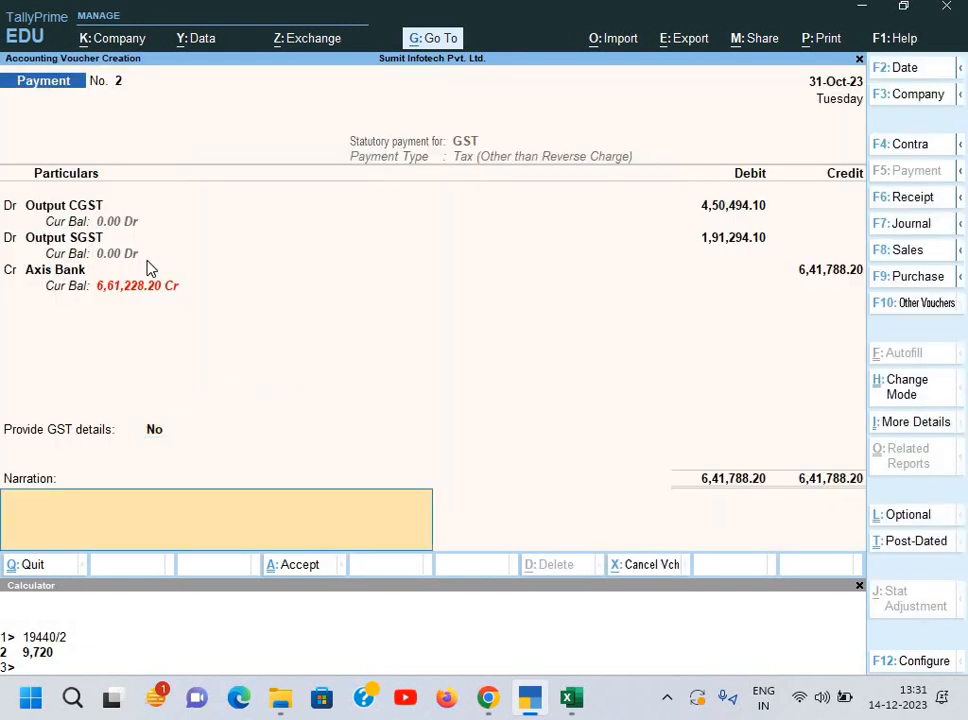
{"action": "type", "text": "Being GST paid"}
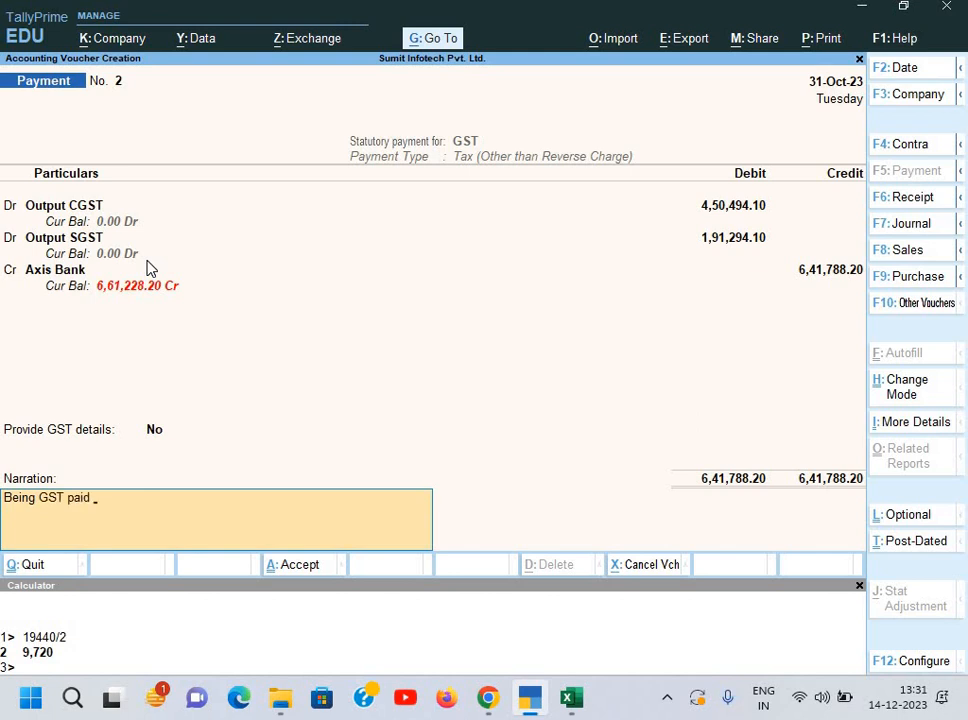
{"action": "key", "text": "Return"}
{"action": "key", "text": "Return"}
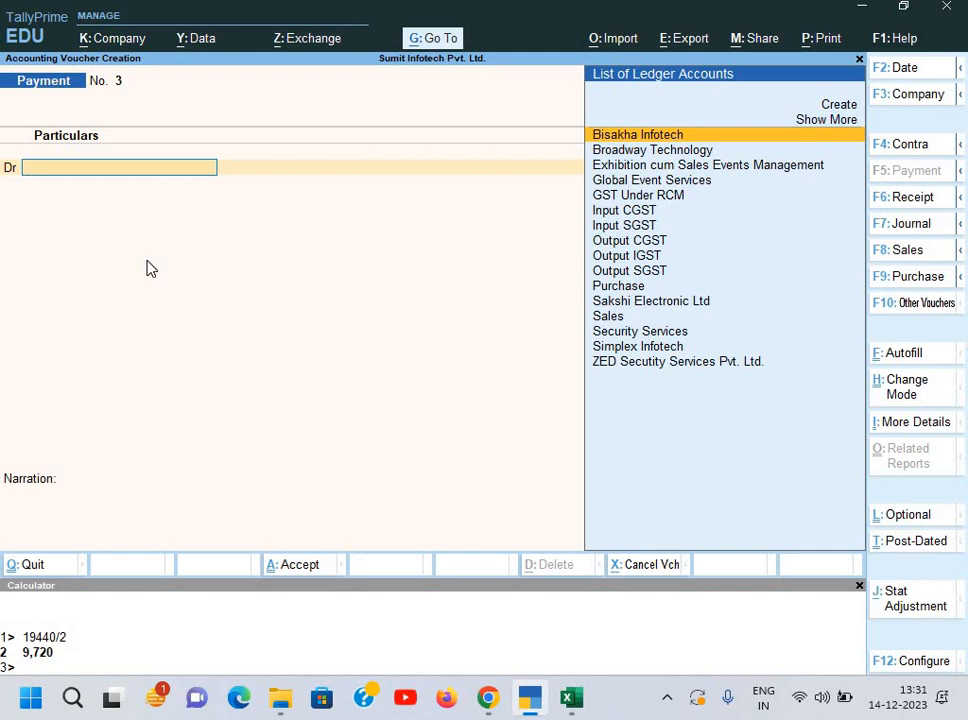
{"action": "key", "text": "Escape"}
{"action": "key", "text": "Escape"}
{"action": "key", "text": "Escape"}
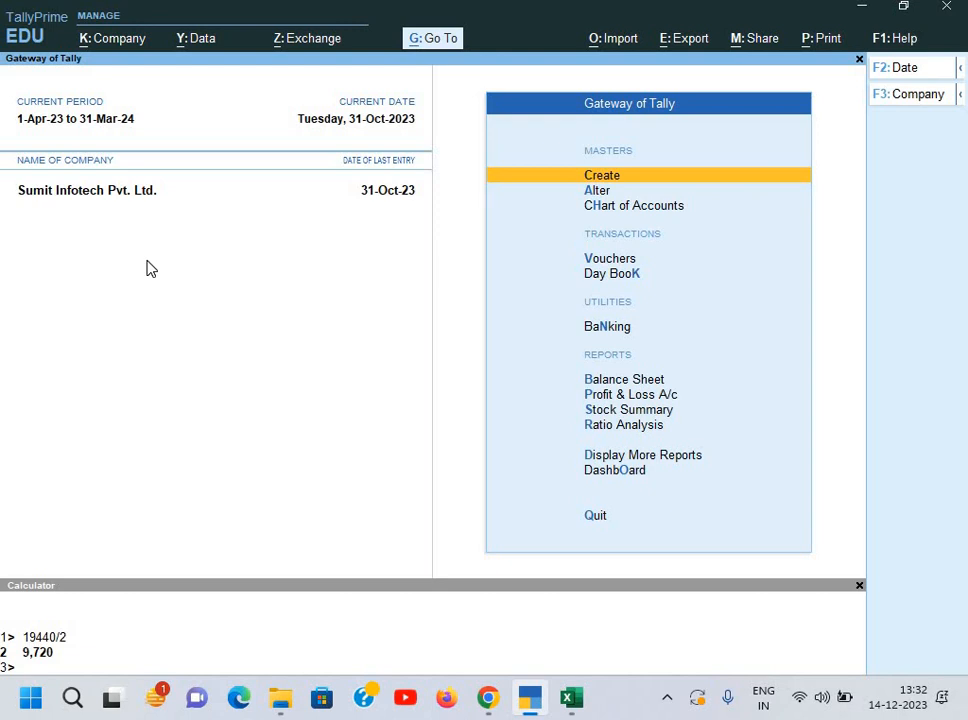
Step: Begin quitting TallyPrime from the Gateway of Tally
{"action": "key", "text": "Escape"}
Step: Confirm quitting Tally, close the Excel workbook without saving, and close Chrome
{"action": "key", "text": "y"}
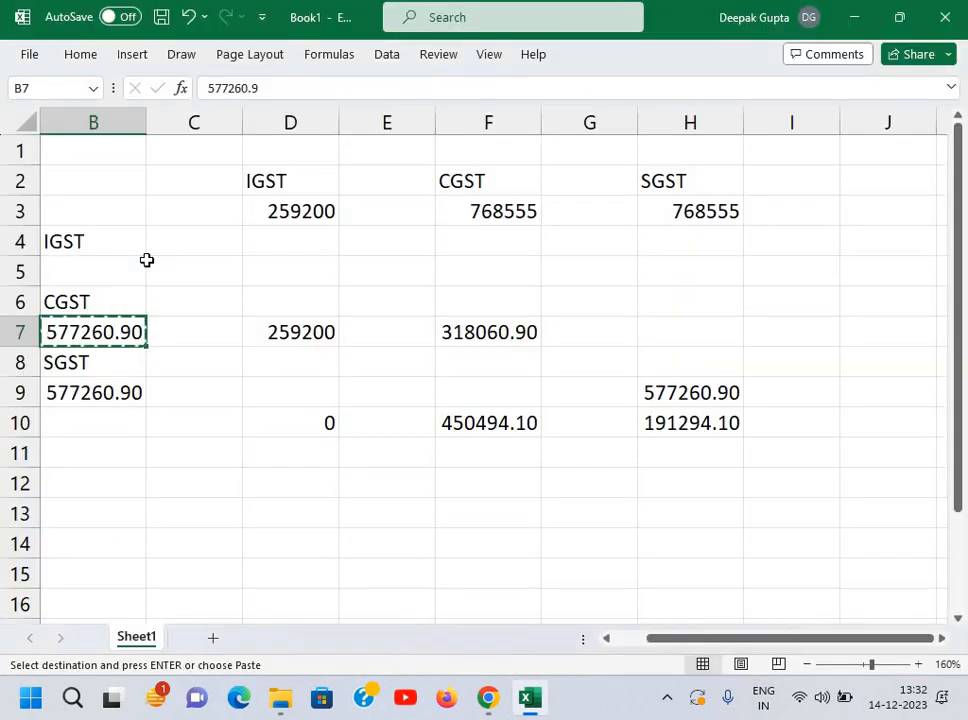
{"action": "left_click", "coordinate": [940, 28]}
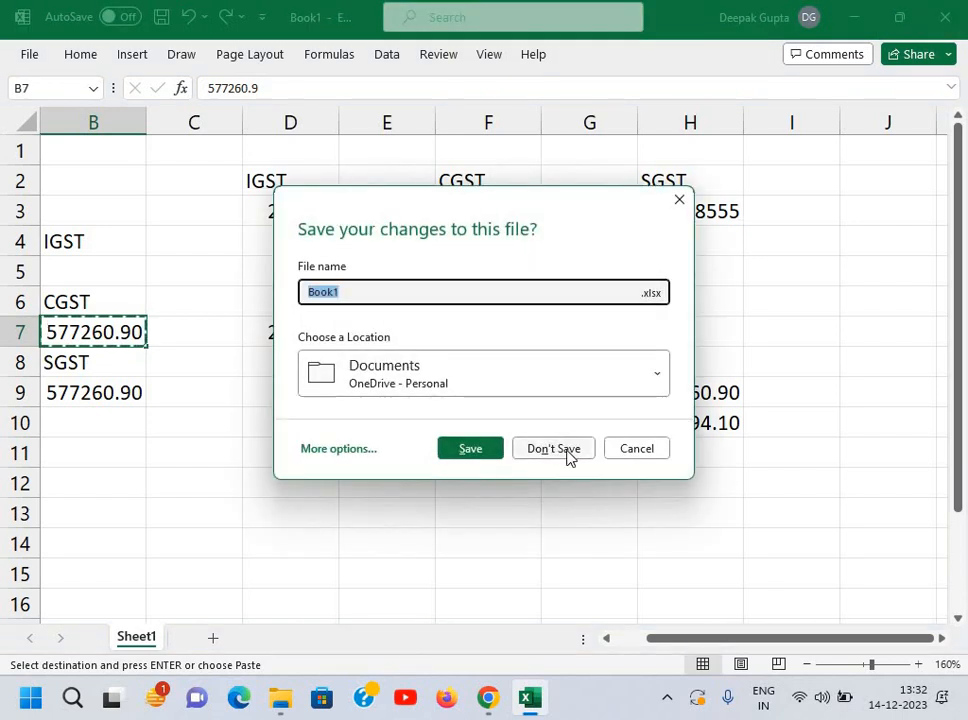
{"action": "left_click", "coordinate": [567, 452]}
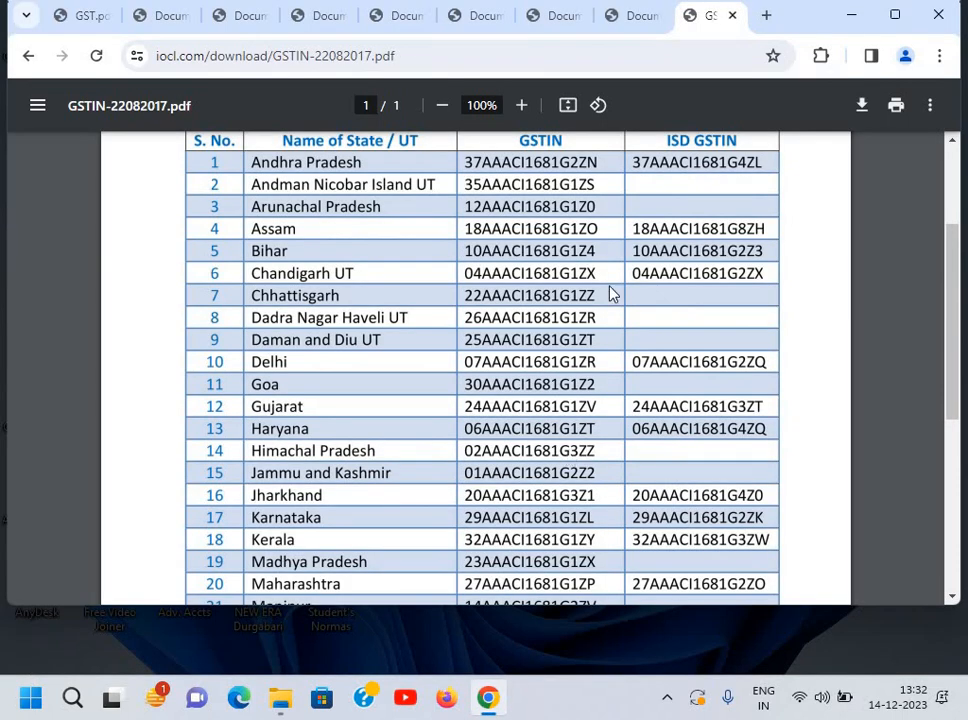
{"action": "left_click", "coordinate": [938, 20]}
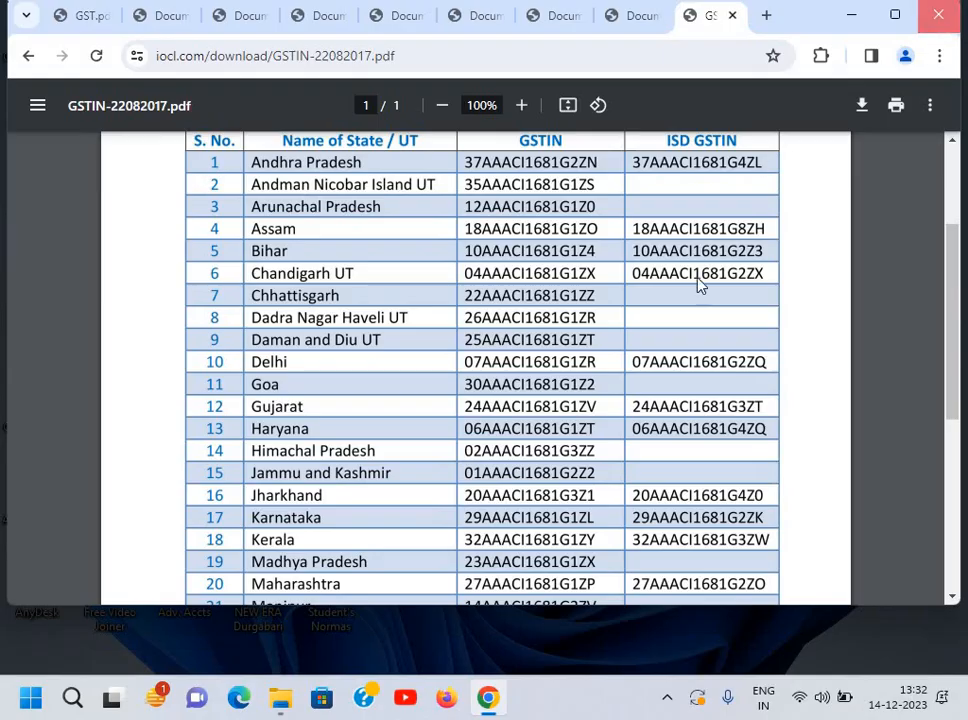